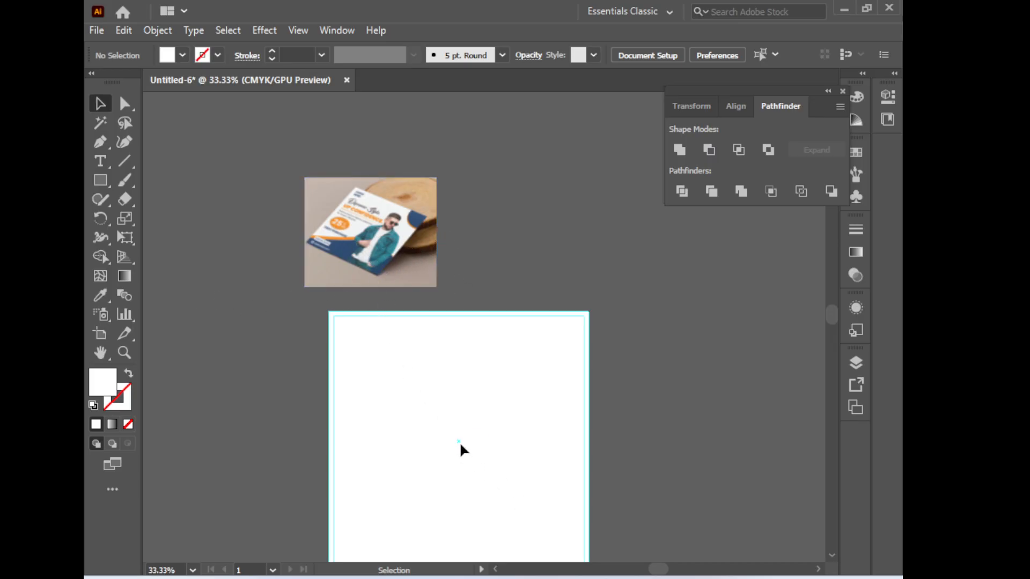
# Move the flyer mockup reference image beside the artboard's left edge
pyautogui.click(494, 468)
pyautogui.moveTo(467, 434)
pyautogui.mouseDown()
pyautogui.moveTo(451, 413)
pyautogui.moveTo(451, 425)
pyautogui.moveTo(470, 430)
pyautogui.mouseUp()
pyautogui.moveTo(376, 184); pyautogui.dragTo(531, 319)
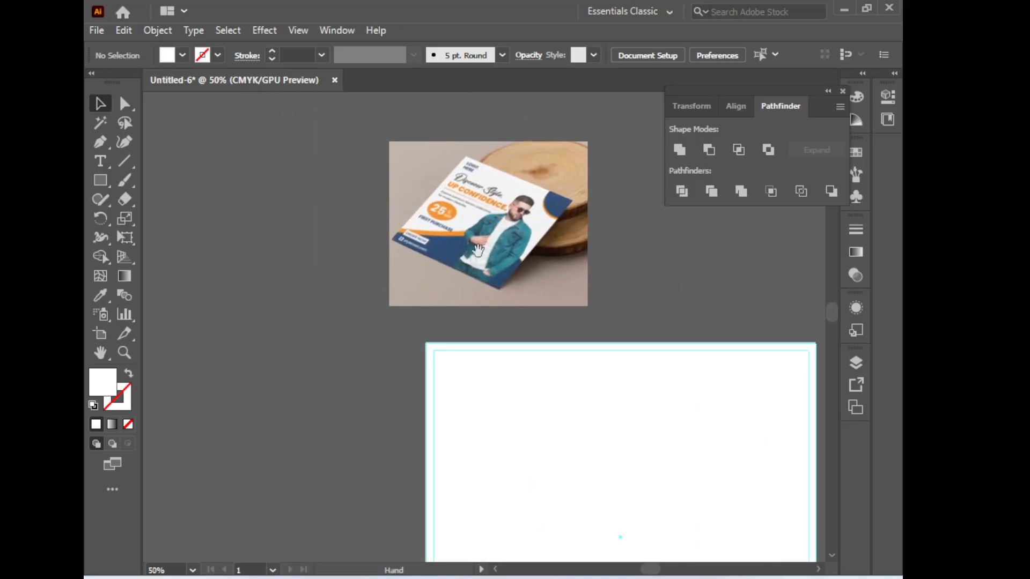
pyautogui.click(517, 233)
pyautogui.moveTo(517, 234); pyautogui.dragTo(321, 520)
pyautogui.moveTo(609, 448); pyautogui.dragTo(435, 408)
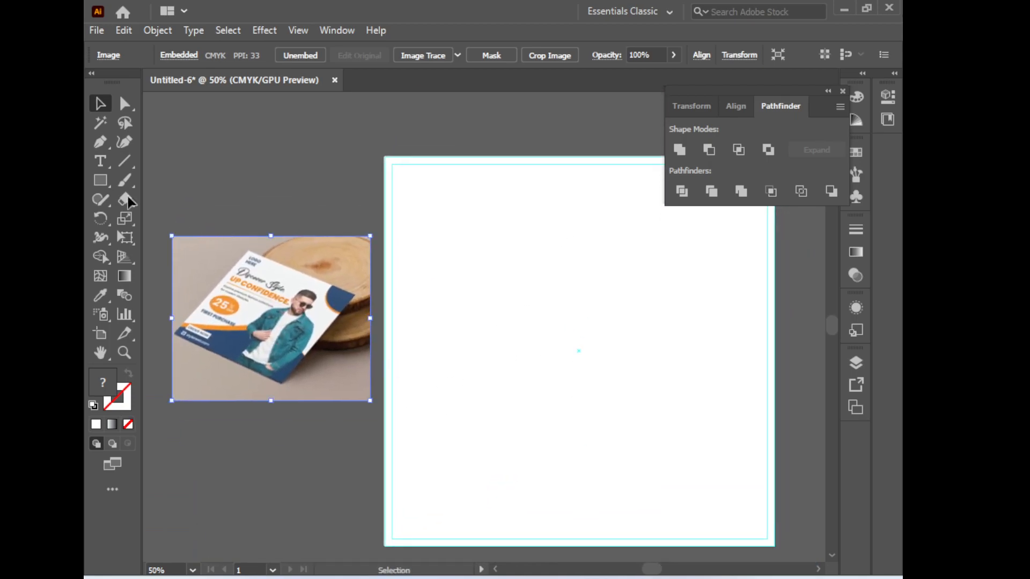
# Draw a closed Pen shape across the artboard's lower part, curving up from the left edge to a peak and sloping straight to the right edge
pyautogui.click(105, 146)
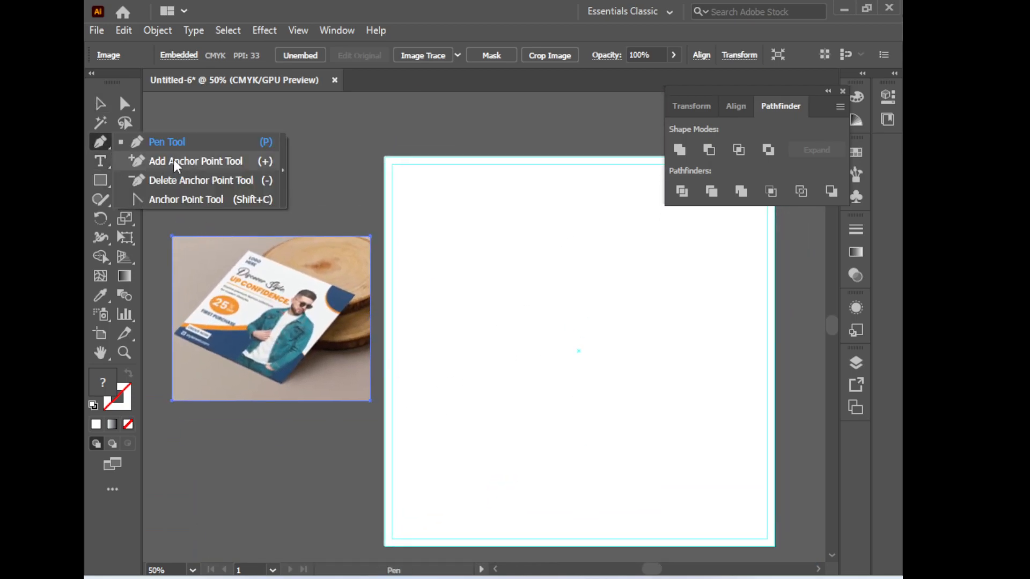
pyautogui.click(175, 144)
pyautogui.moveTo(467, 432); pyautogui.dragTo(490, 396)
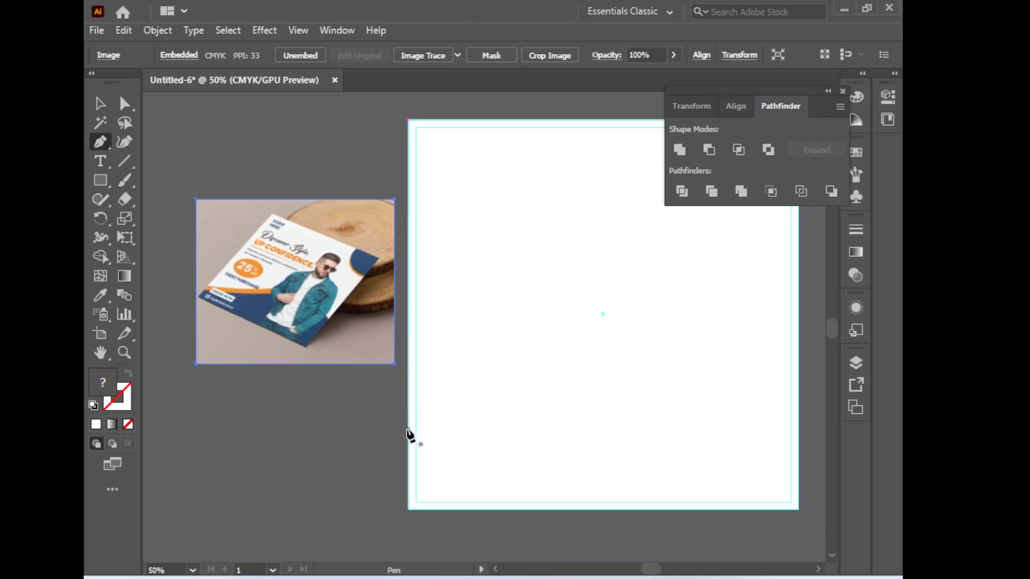
pyautogui.moveTo(408, 430); pyautogui.dragTo(517, 424)
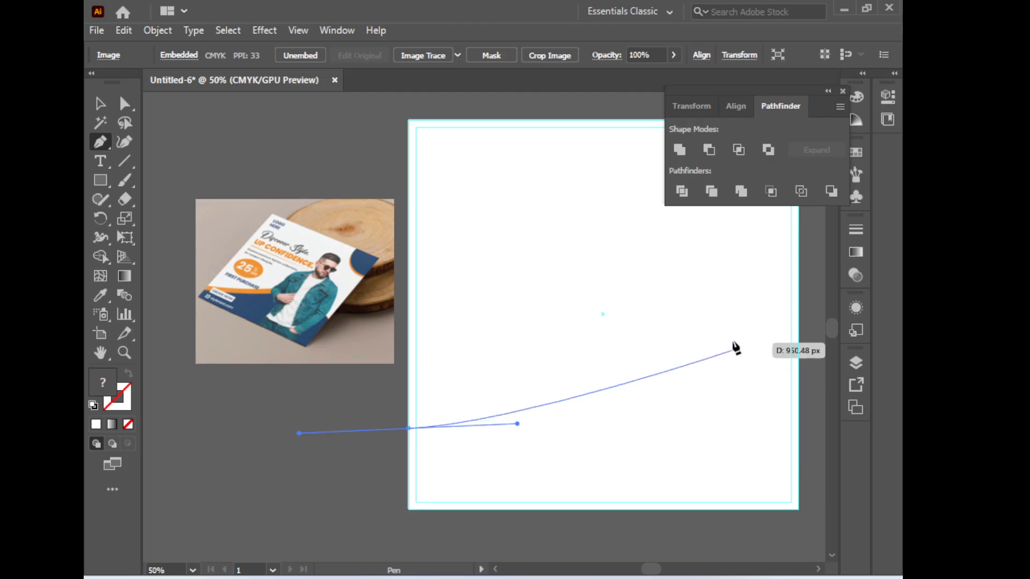
pyautogui.click(667, 345)
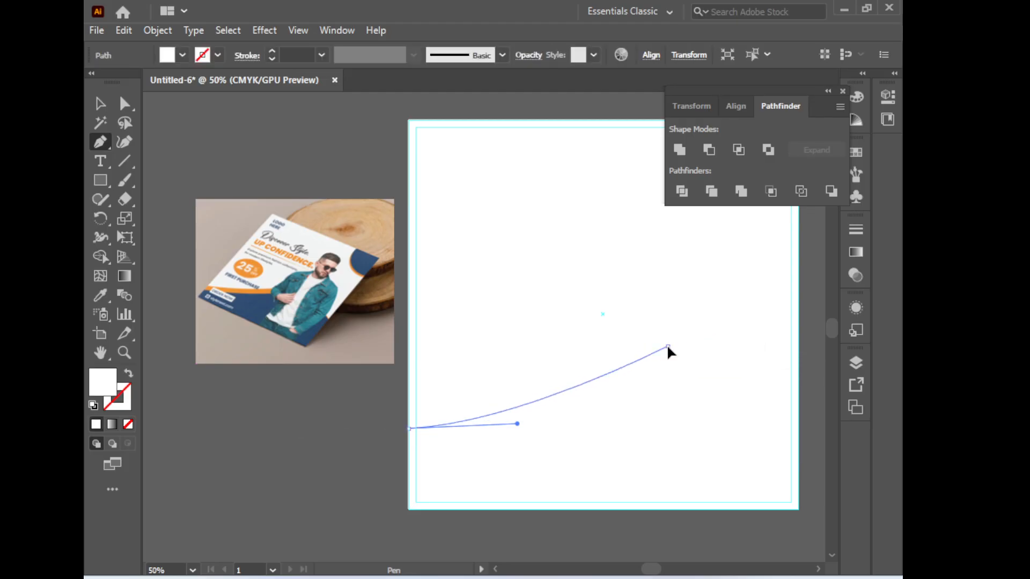
pyautogui.click(798, 402)
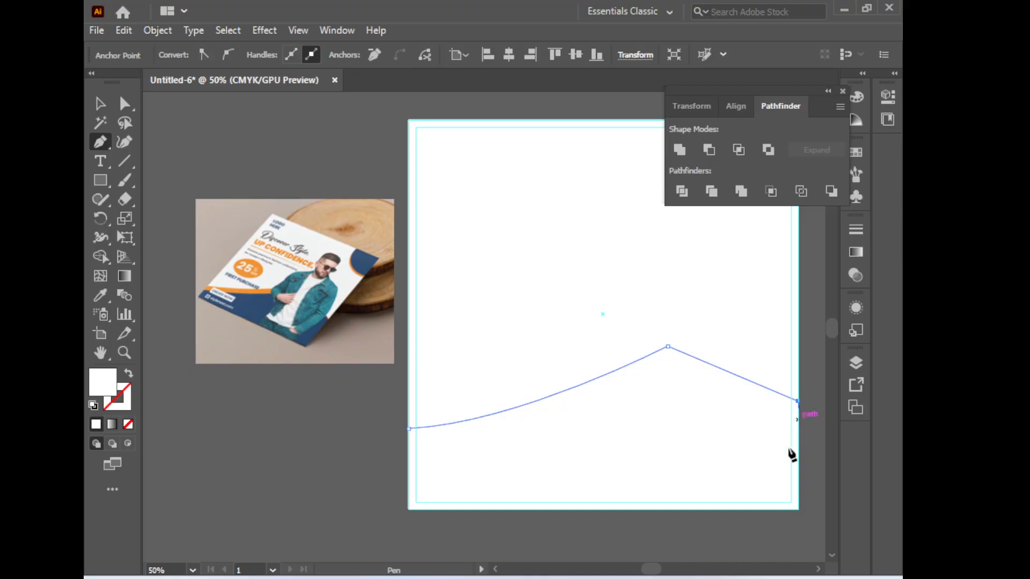
pyautogui.click(798, 508)
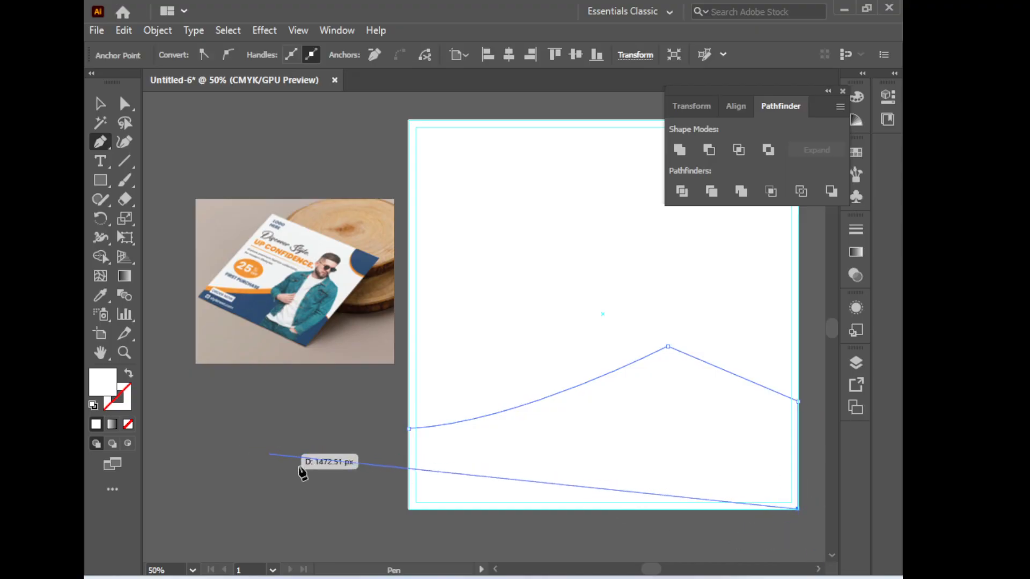
pyautogui.click(408, 508)
pyautogui.moveTo(408, 428); pyautogui.dragTo(517, 424)
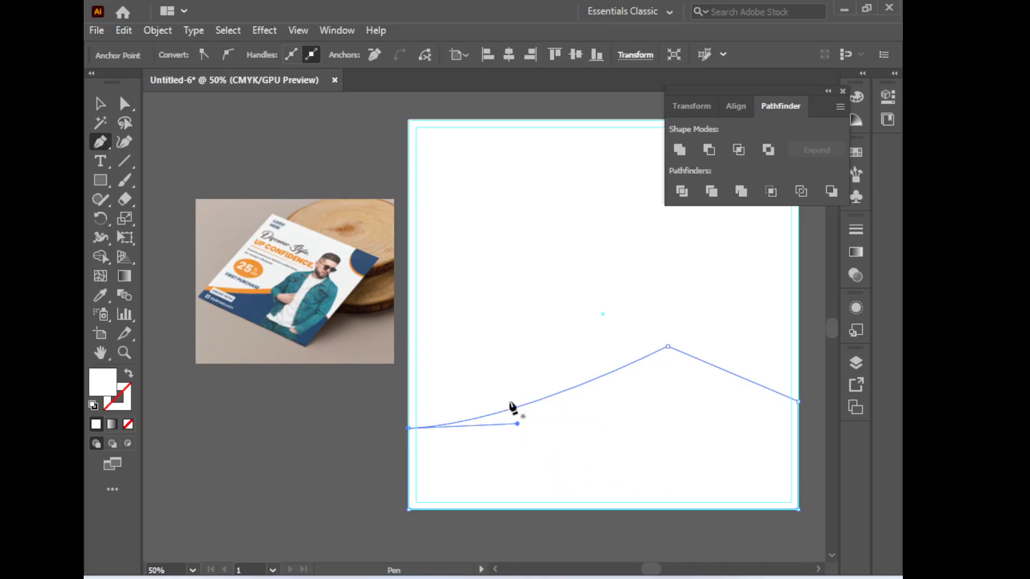
# Fill the closed shape with the dark blue sampled from the flyer in the reference image
pyautogui.click(100, 103)
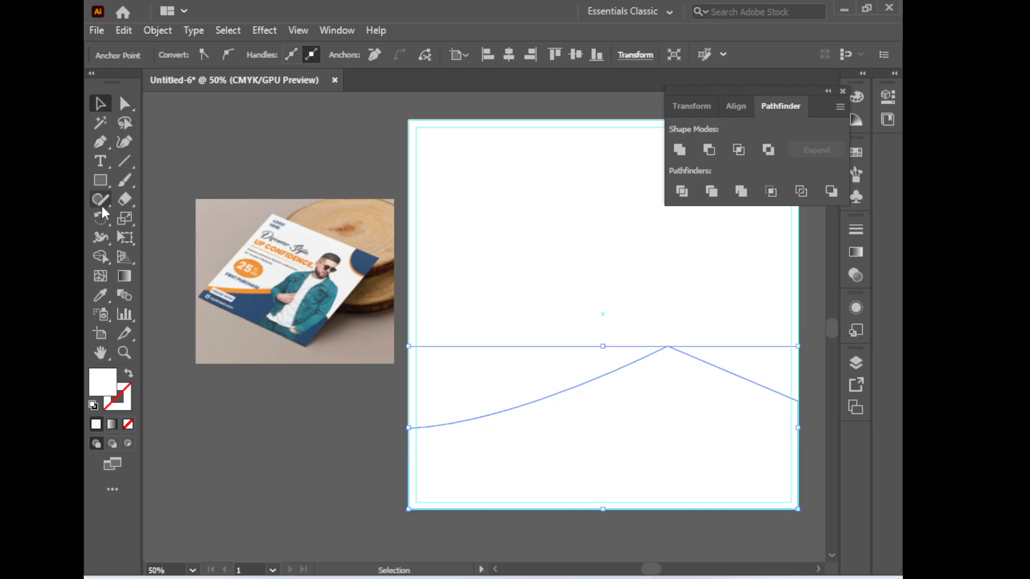
pyautogui.click(100, 294)
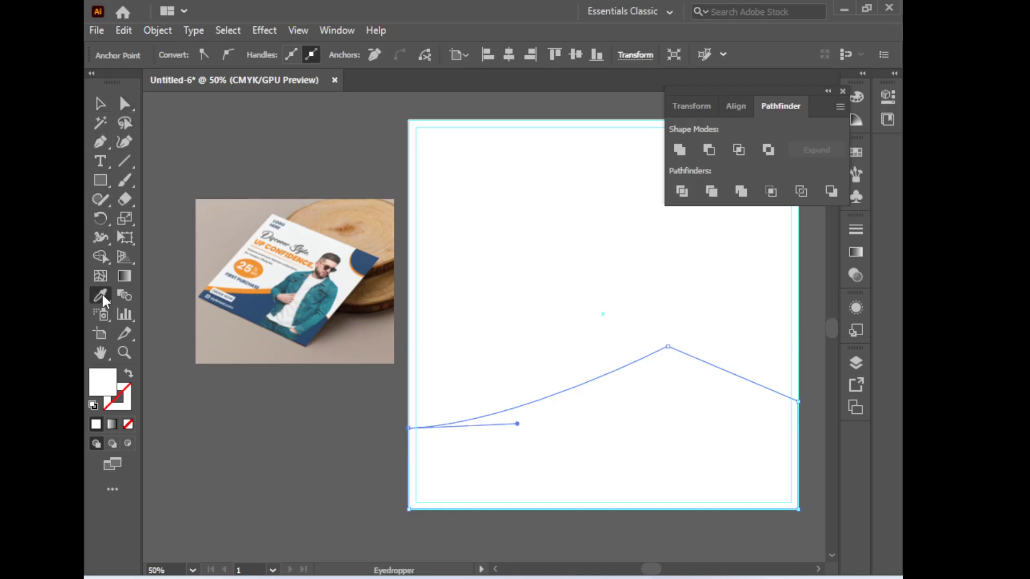
pyautogui.click(266, 299)
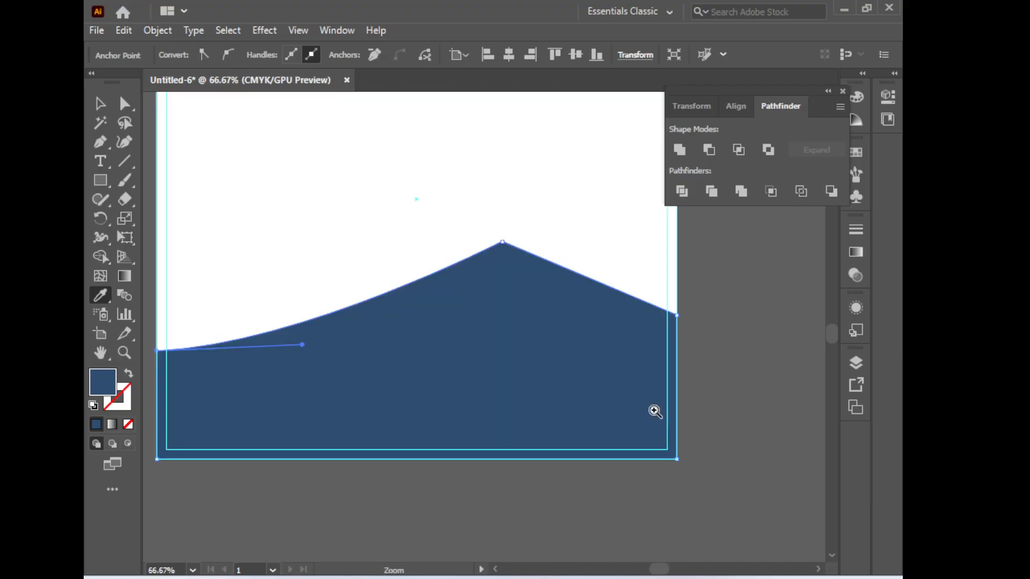
pyautogui.hotkey('ctrl', '+')
pyautogui.moveTo(439, 367); pyautogui.dragTo(597, 416)
pyautogui.moveTo(511, 426); pyautogui.dragTo(507, 425)
pyautogui.moveTo(313, 387); pyautogui.dragTo(519, 428)
pyautogui.moveTo(630, 493); pyautogui.dragTo(238, 436)
pyautogui.moveTo(253, 358); pyautogui.dragTo(504, 409)
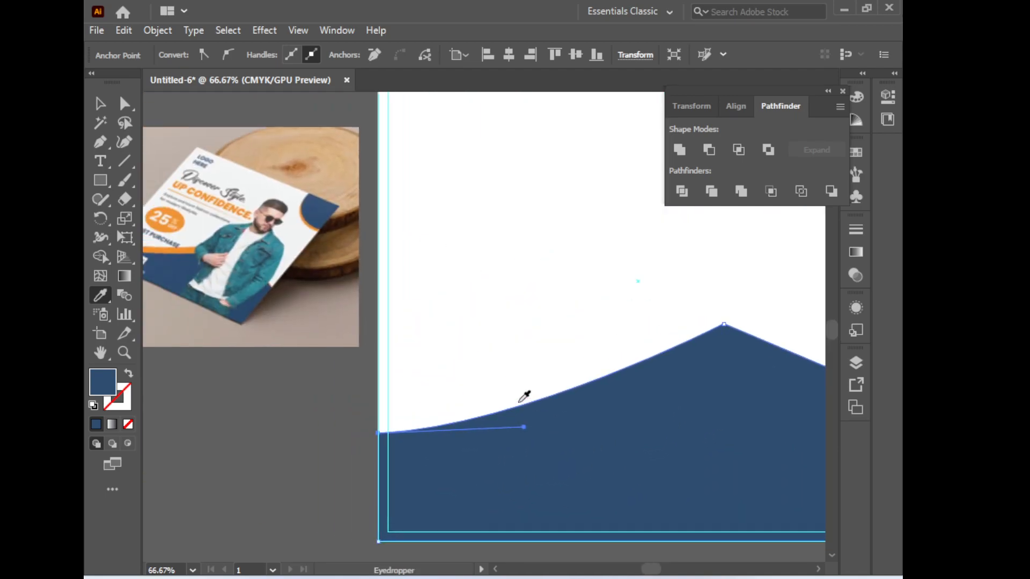
# Try to duplicate the blue shape in place, and undo the attempt together with the blue fill
pyautogui.click(100, 103)
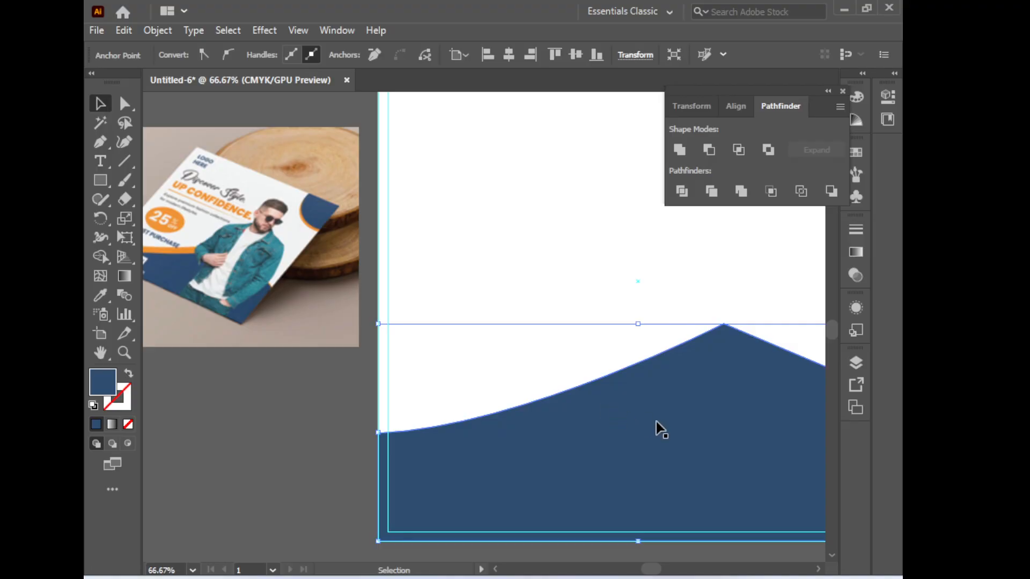
pyautogui.moveTo(656, 421); pyautogui.dragTo(665, 397)
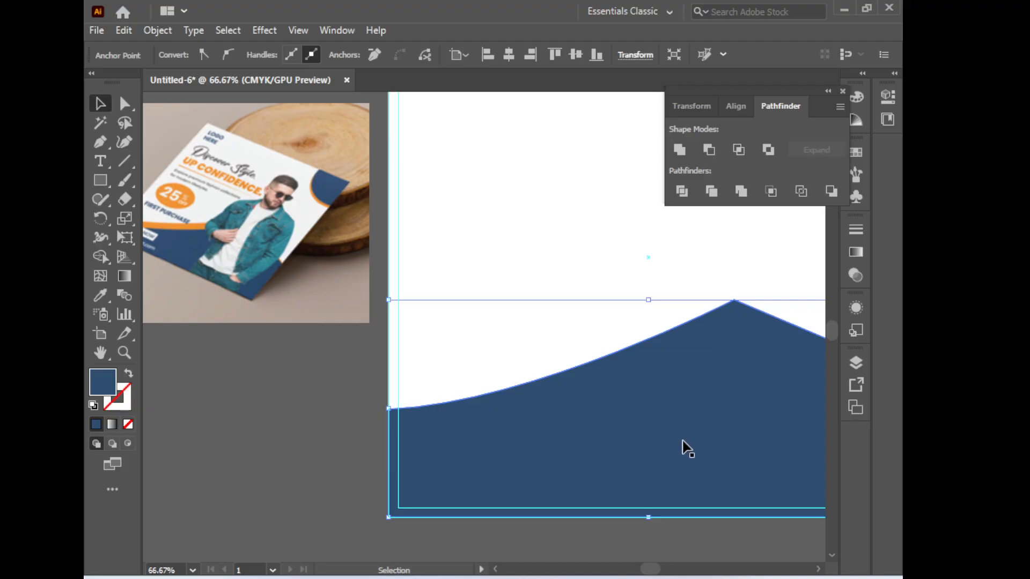
pyautogui.press('a')
pyautogui.press('v')
pyautogui.press('a')
pyautogui.press('v')
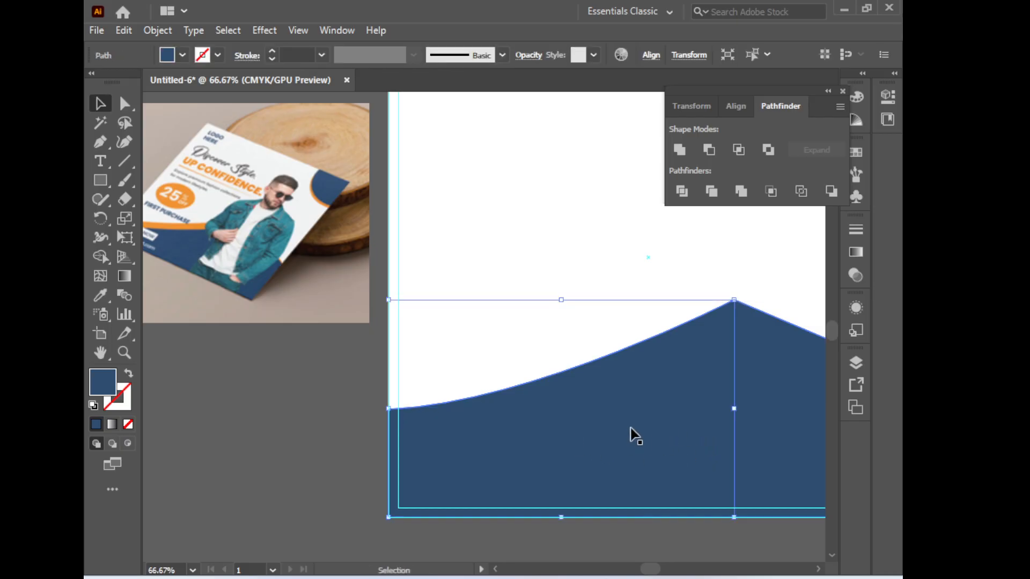
pyautogui.press('a')
pyautogui.hotkey('ctrl', 'z')
pyautogui.hotkey('ctrl', 'z')
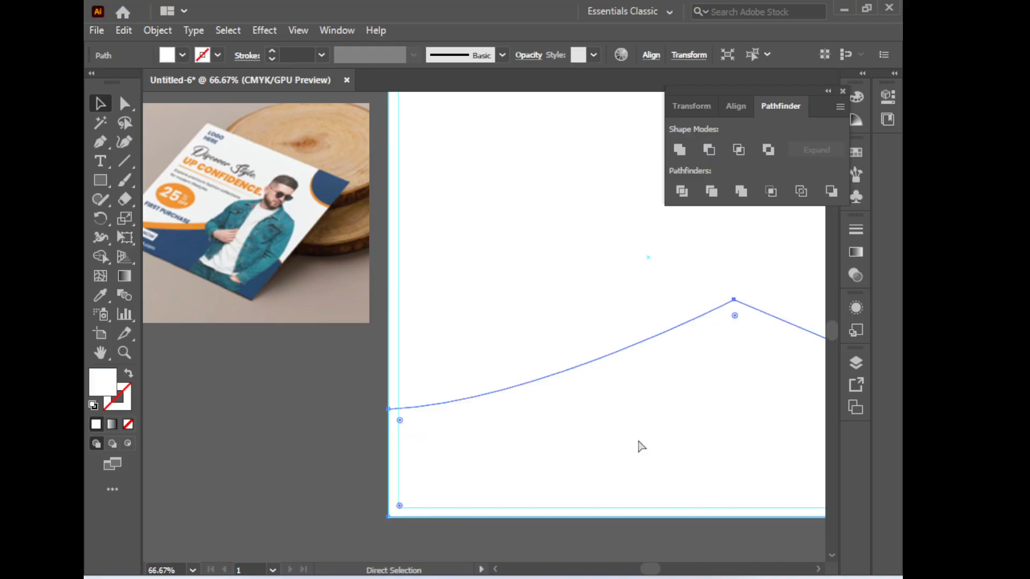
# Select the whole unfilled shape and give it the flyer's dark blue using the Eyedropper
pyautogui.keyDown('ctrl'); pyautogui.keyDown('alt'); pyautogui.click(713, 454); pyautogui.keyUp('alt'); pyautogui.keyUp('ctrl')
pyautogui.keyDown('ctrl'); pyautogui.keyDown('alt'); pyautogui.click(713, 453); pyautogui.keyUp('alt'); pyautogui.keyUp('ctrl')
pyautogui.keyDown('ctrl'); pyautogui.keyDown('alt'); pyautogui.click(713, 454); pyautogui.keyUp('alt'); pyautogui.keyUp('ctrl')
pyautogui.moveTo(223, 269); pyautogui.dragTo(464, 301)
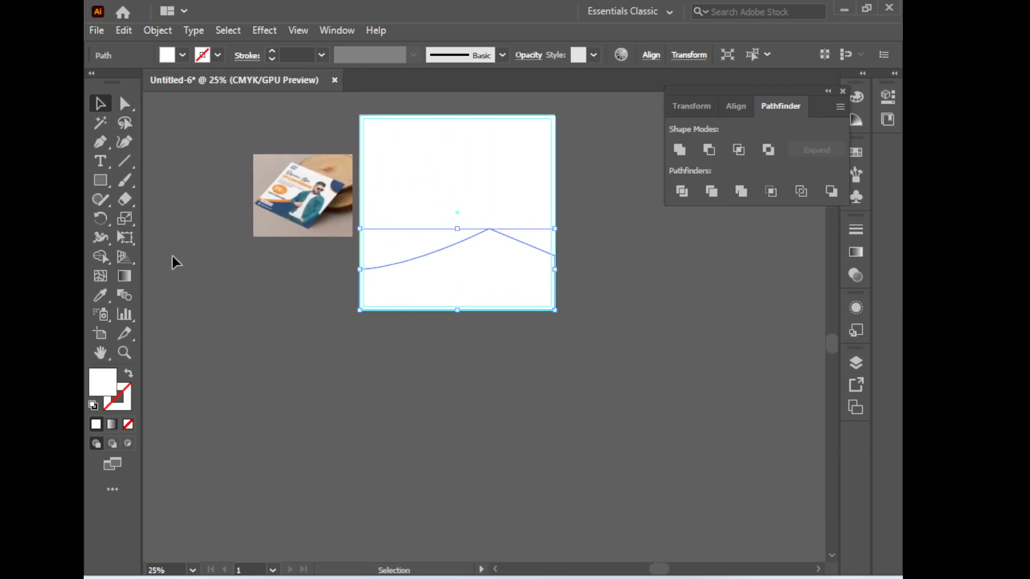
pyautogui.click(98, 296)
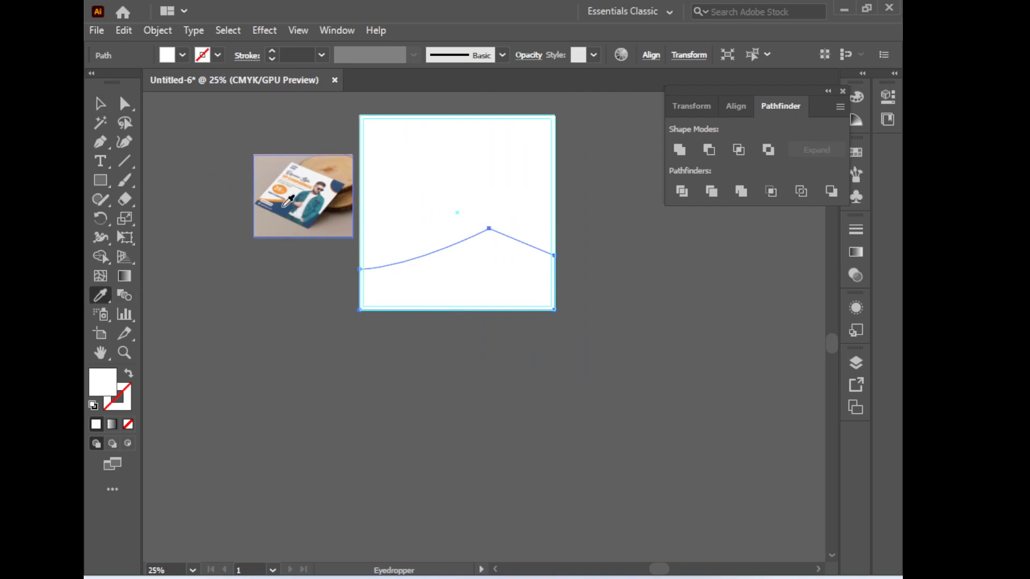
pyautogui.click(288, 202)
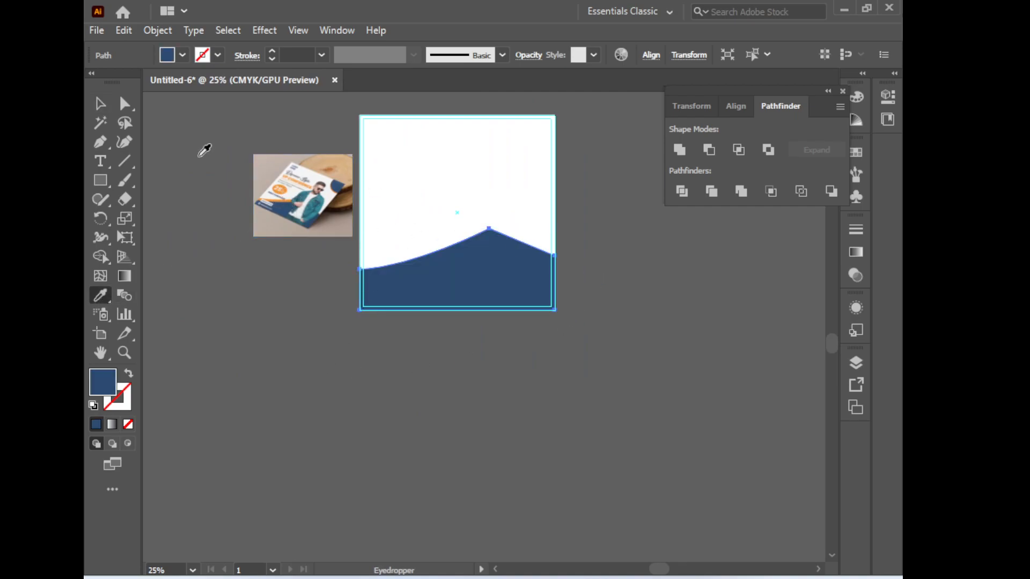
# Duplicate the dark blue shape in place and nudge the copy up by five increments
pyautogui.click(101, 104)
pyautogui.click(444, 368)
pyautogui.click(487, 262)
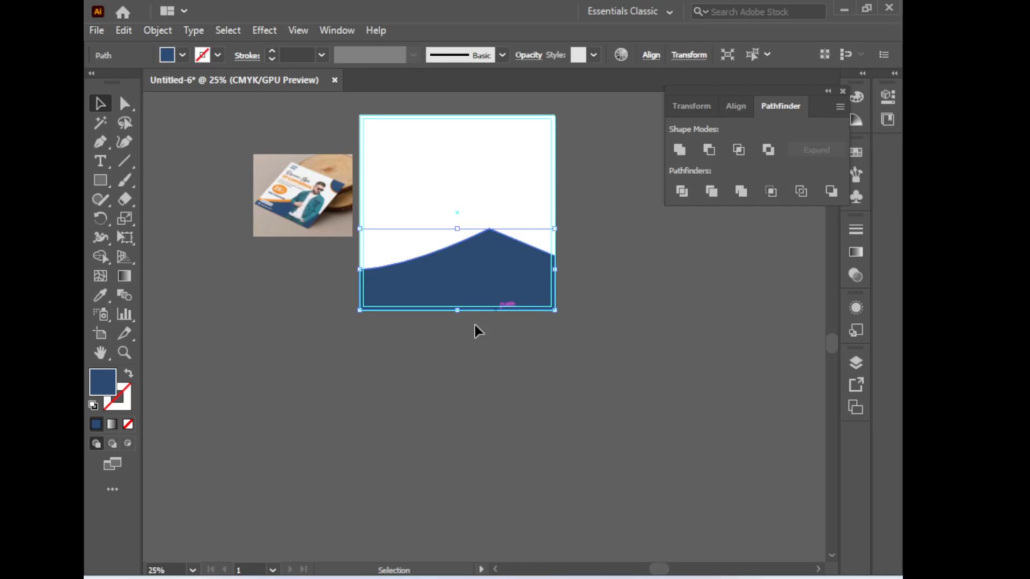
pyautogui.press('a')
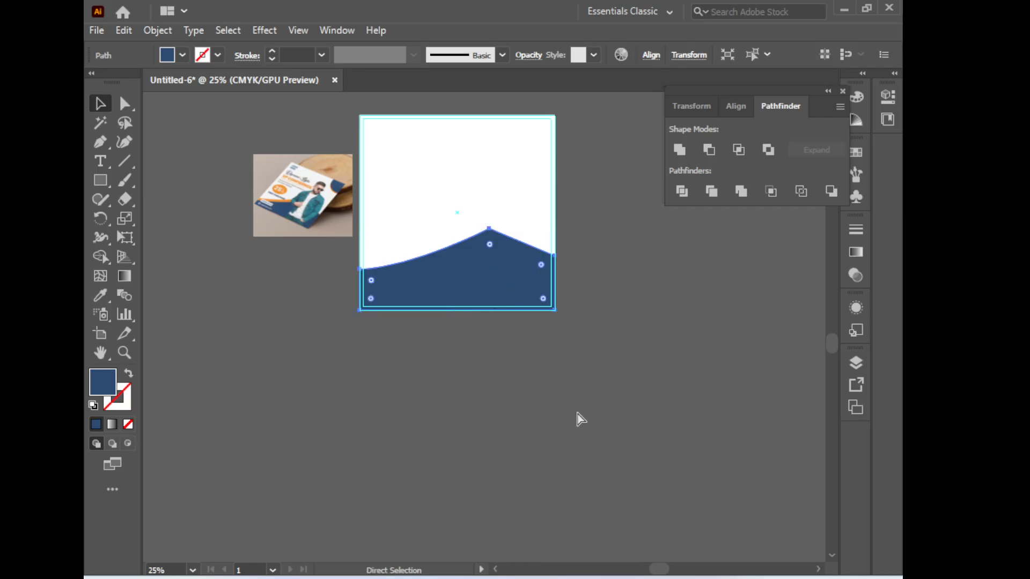
pyautogui.press('v')
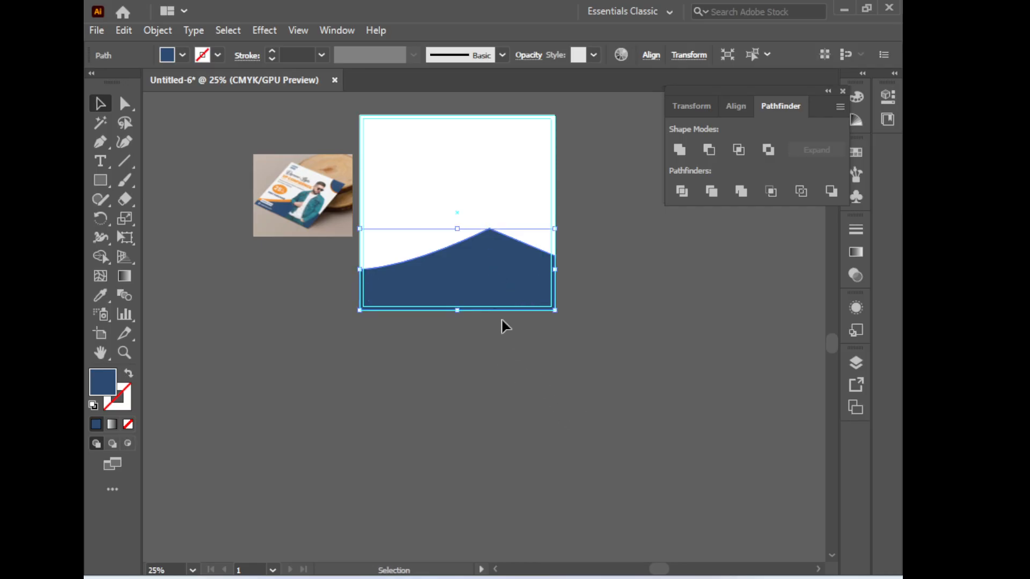
pyautogui.press('Up')
pyautogui.press('Up')
pyautogui.press('Up')
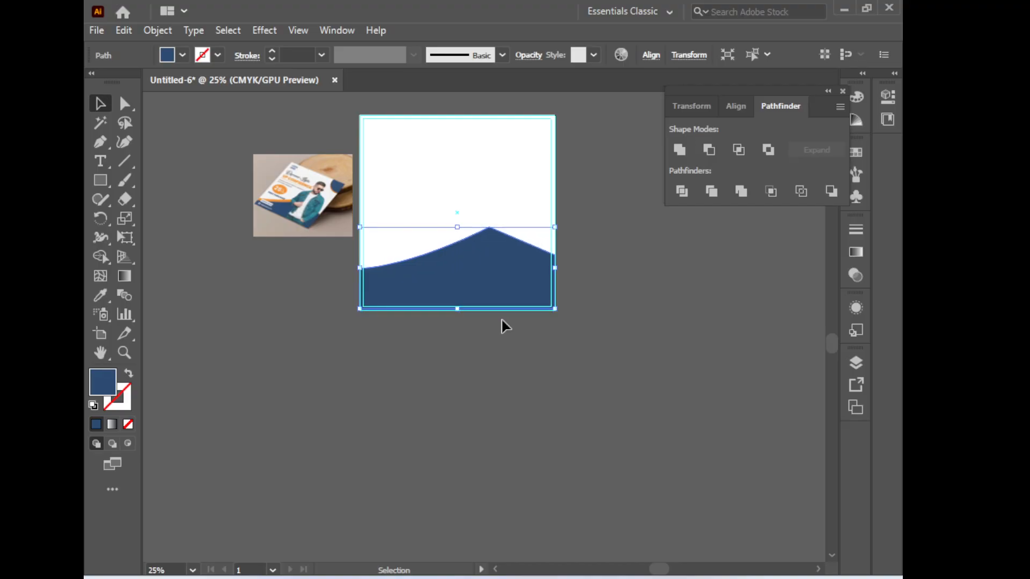
pyautogui.press('Up')
pyautogui.press('Up')
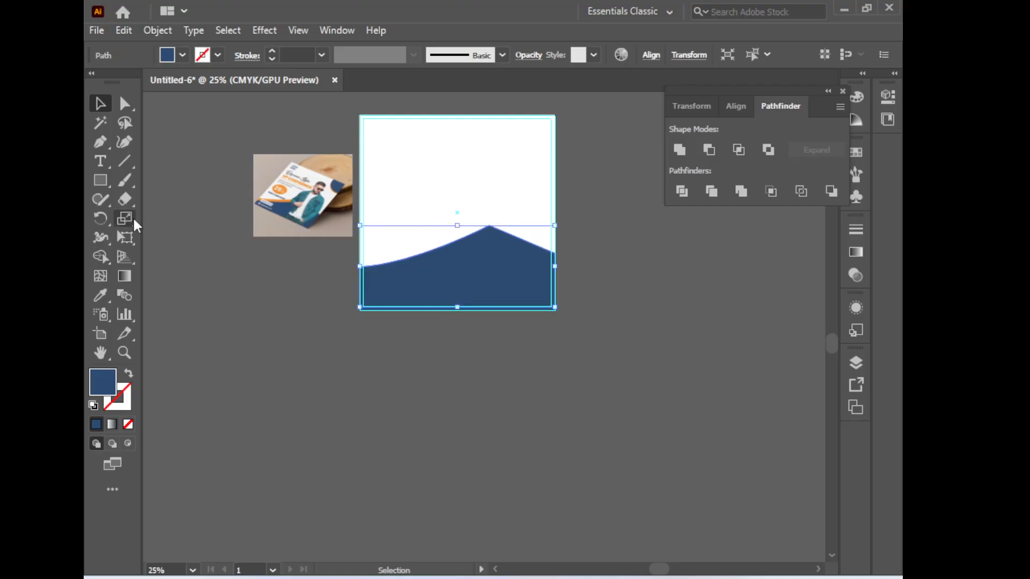
# Recolor the raised copy with the orange sampled from the flyer in the reference image
pyautogui.click(100, 293)
pyautogui.keyDown('ctrl'); pyautogui.click(276, 221); pyautogui.keyUp('ctrl')
pyautogui.keyDown('ctrl'); pyautogui.click(278, 222); pyautogui.keyUp('ctrl')
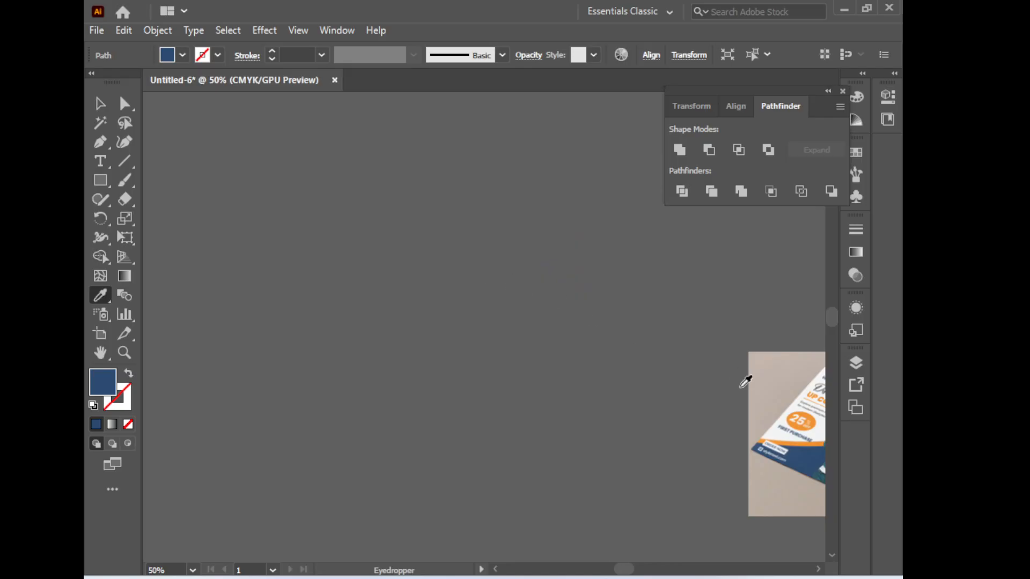
pyautogui.click(812, 416)
pyautogui.moveTo(812, 416); pyautogui.dragTo(178, 197)
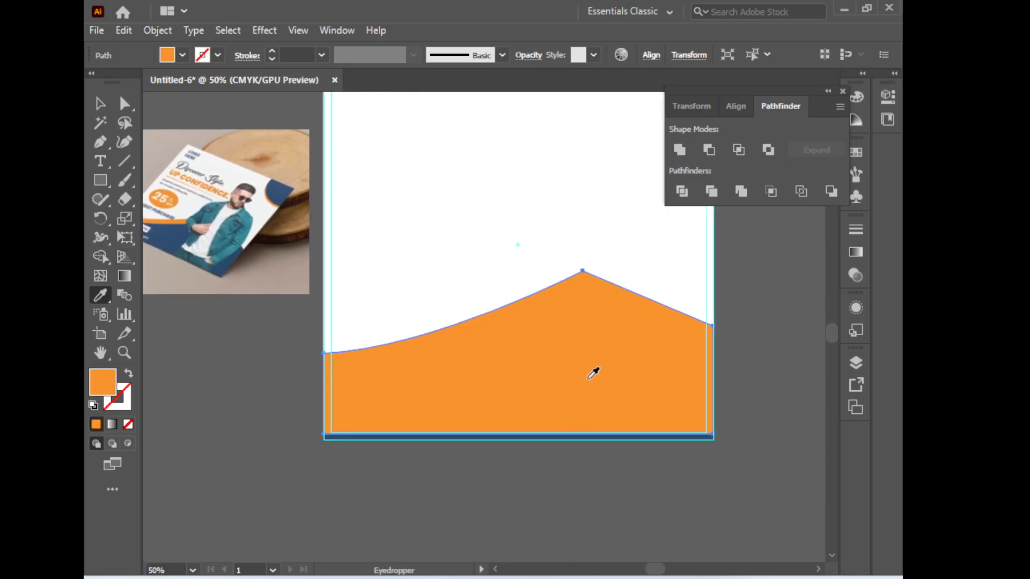
pyautogui.click(97, 107)
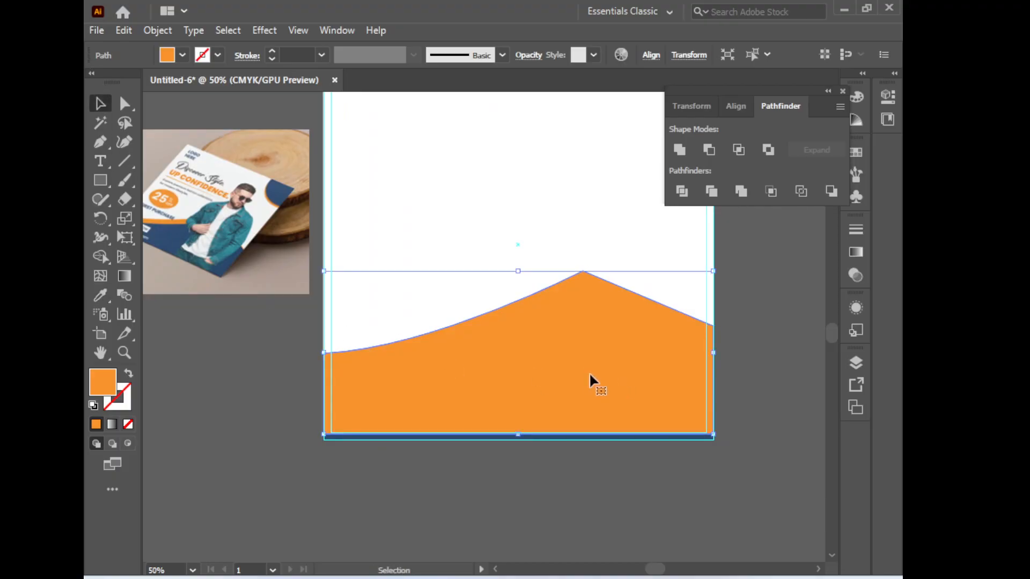
# Try sending the orange copy to the very back of the stacking order, and undo it
pyautogui.rightClick(592, 350)
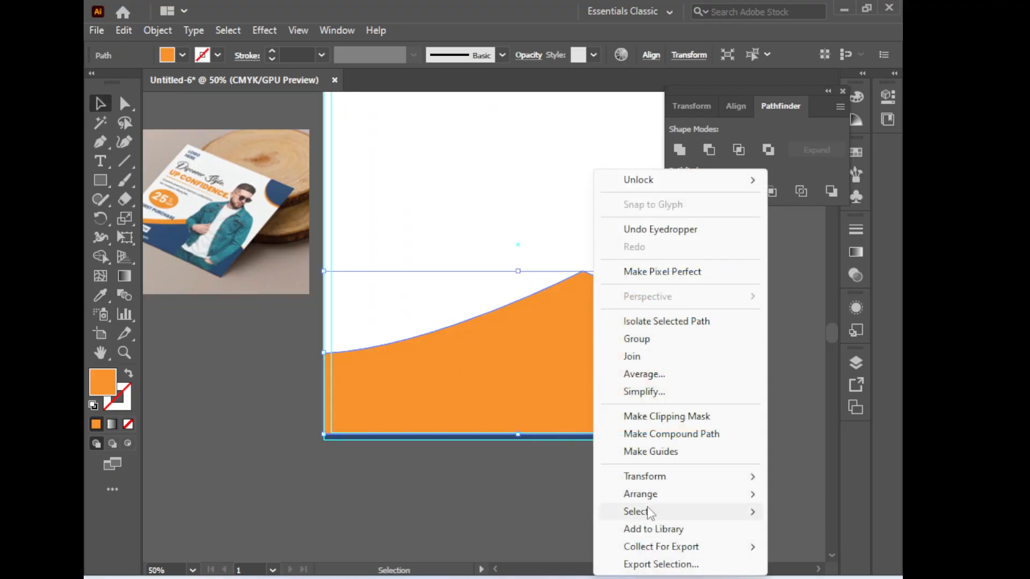
pyautogui.moveTo(654, 498)
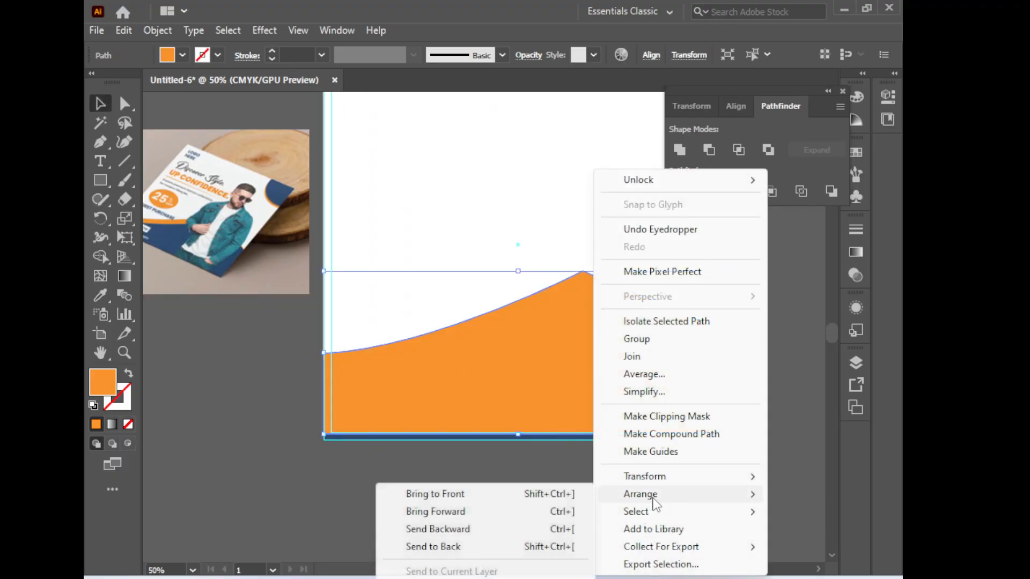
pyautogui.click(522, 547)
pyautogui.hotkey('ctrl', 'z')
# Send the orange copy one level backward, behind the dark blue shape
pyautogui.rightClick(576, 375)
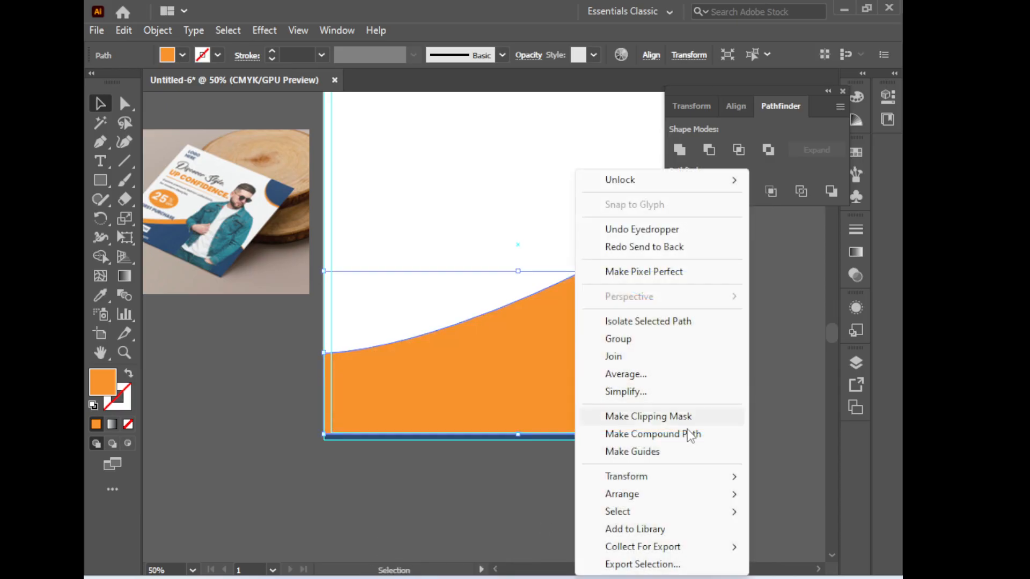
pyautogui.moveTo(638, 496)
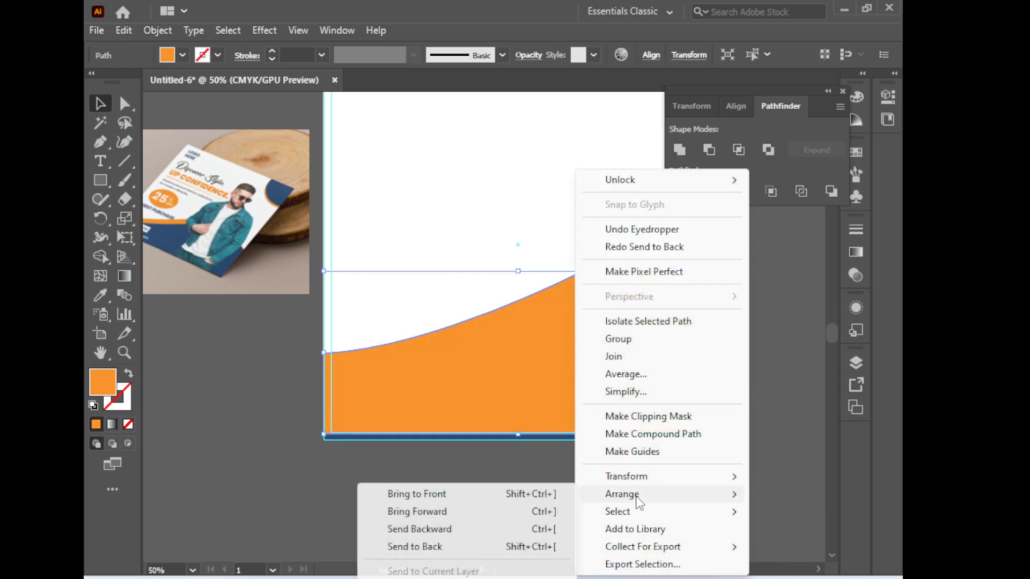
pyautogui.click(480, 531)
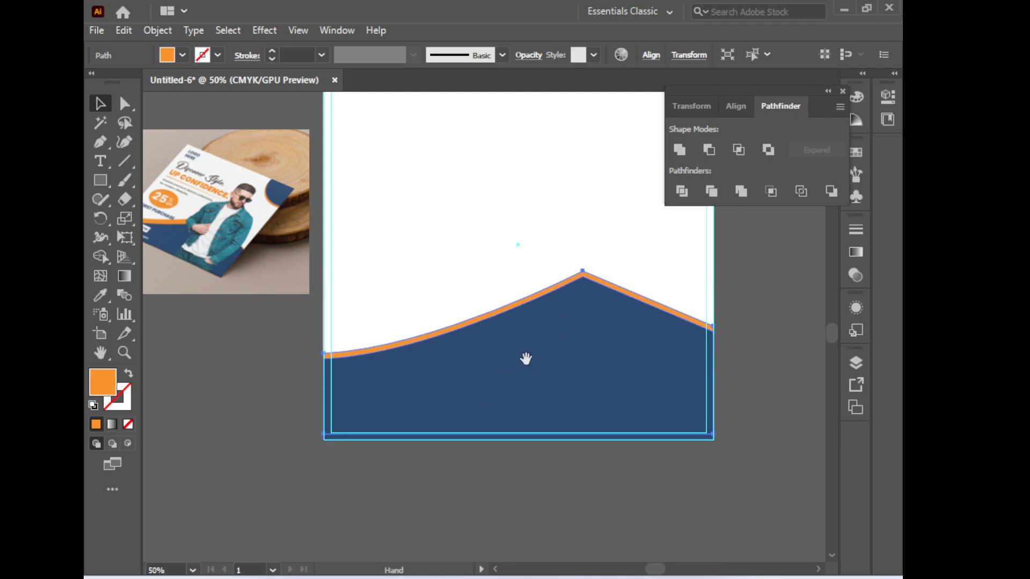
# Nudge the orange shape up by nine increments to thicken the orange band along the blue shape's upper edge
pyautogui.press('Up')
pyautogui.press('Up')
pyautogui.press('Up')
pyautogui.press('Up')
pyautogui.press('Up')
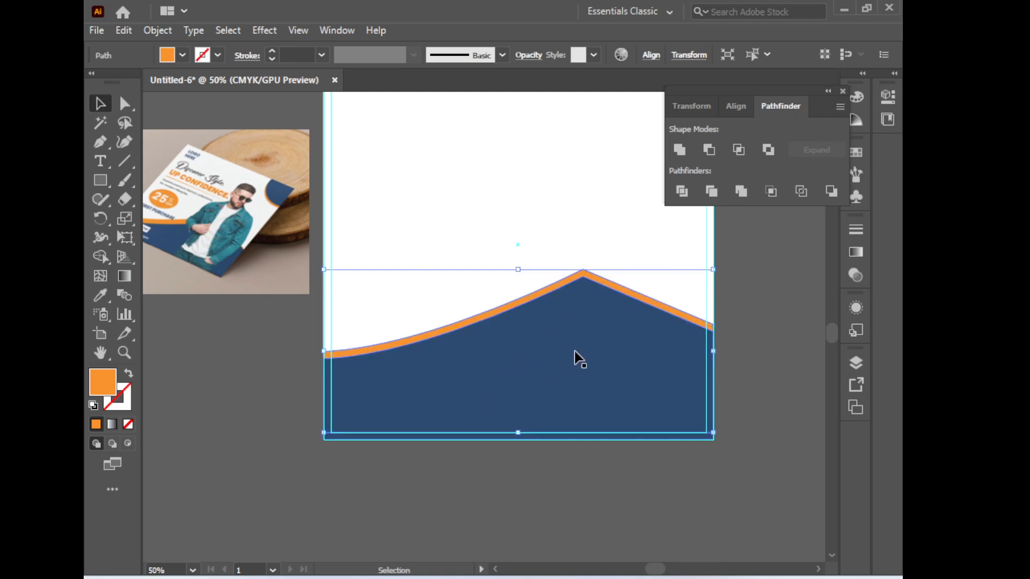
pyautogui.press('Up')
pyautogui.press('Up')
pyautogui.press('Up')
pyautogui.press('Up')
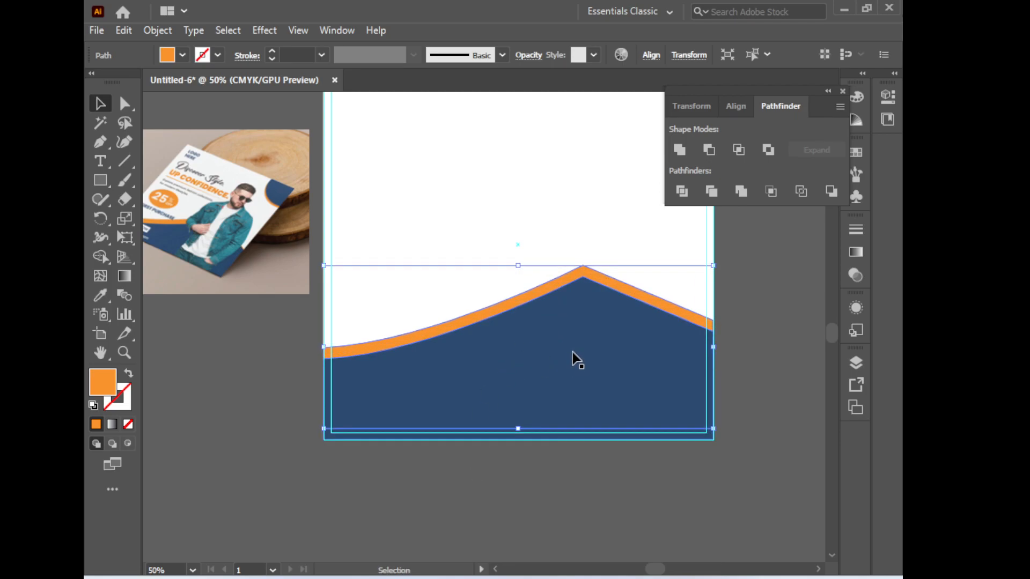
# Raise the orange shape by another ten increments to widen the orange band above the blue shape further
pyautogui.press('Up')
pyautogui.press('Up')
pyautogui.press('Up')
pyautogui.press('Up')
pyautogui.press('Up')
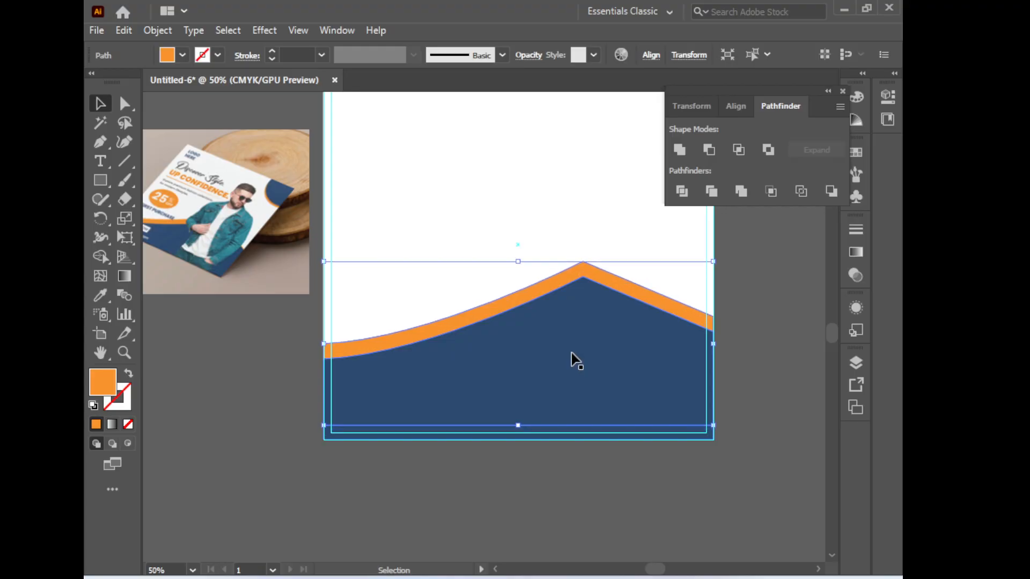
pyautogui.press('Up')
pyautogui.press('Up')
pyautogui.press('Up')
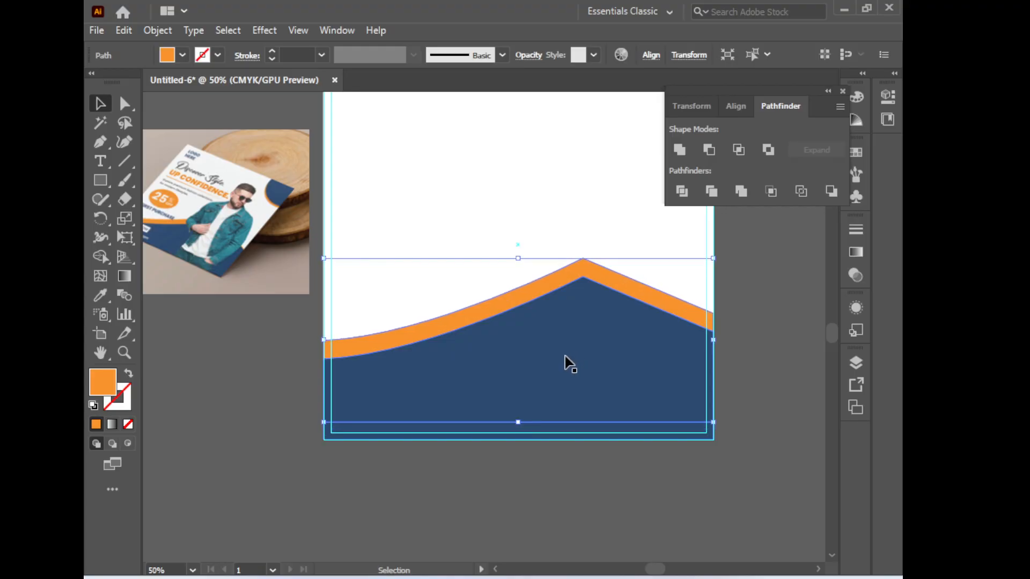
pyautogui.press('Up')
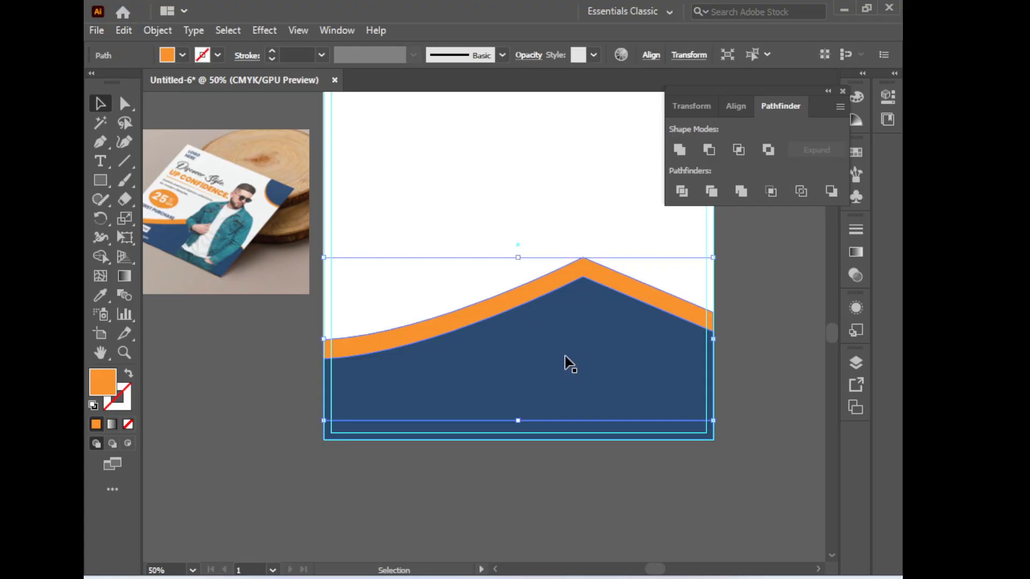
pyautogui.press('Up')
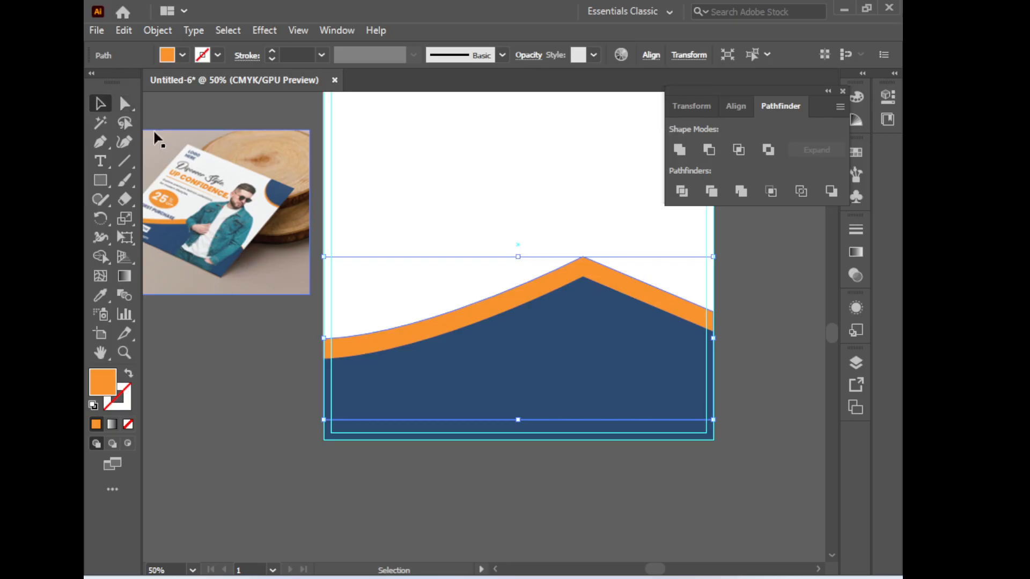
# Taper the orange band by lowering the orange shape's upper anchor on the artboard's right edge to about Y 767 px
pyautogui.click(124, 103)
pyautogui.moveTo(712, 318); pyautogui.dragTo(715, 330)
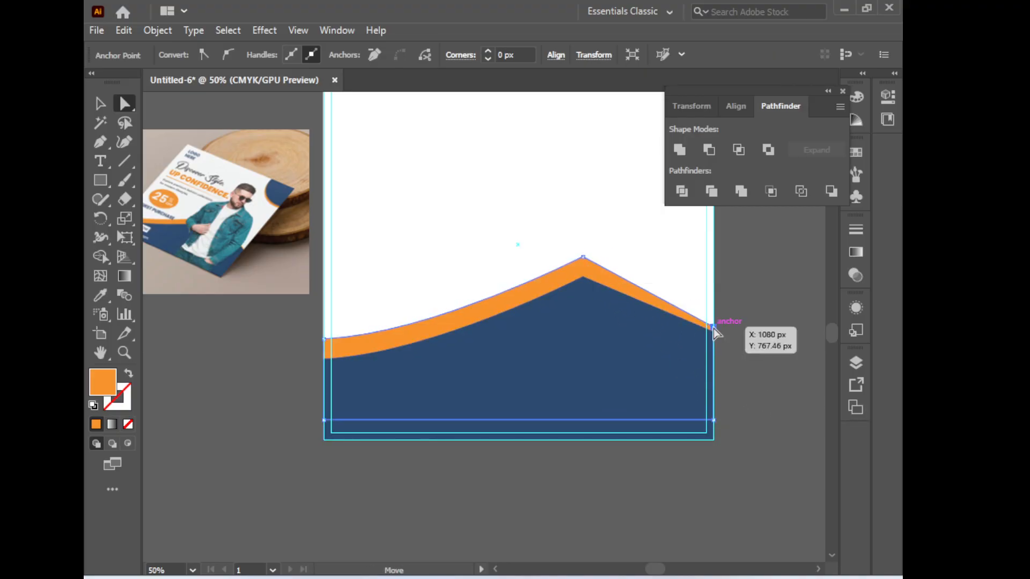
pyautogui.click(713, 424)
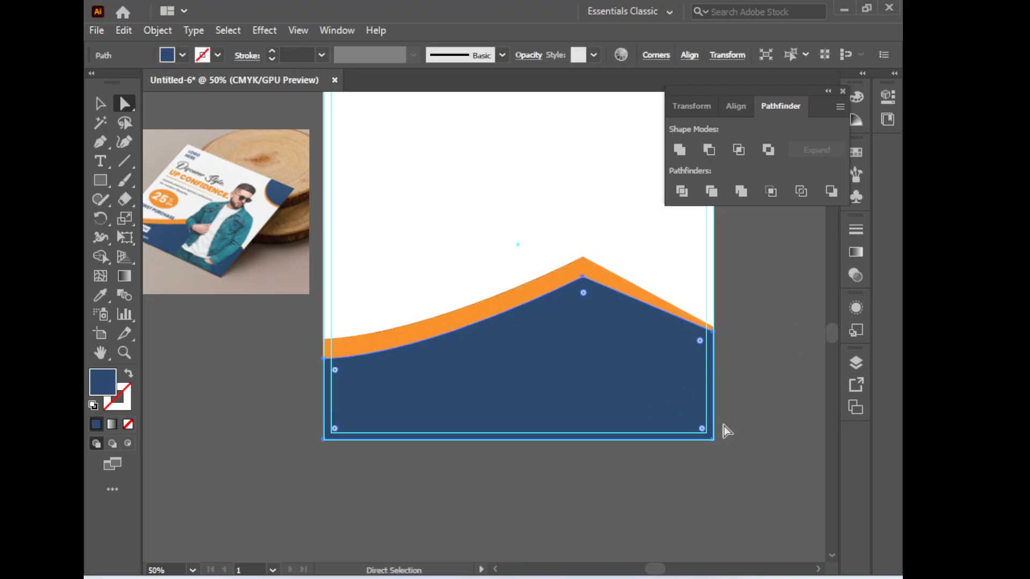
# Select the orange and dark blue wave shapes together and lock them
pyautogui.moveTo(524, 375); pyautogui.dragTo(550, 411)
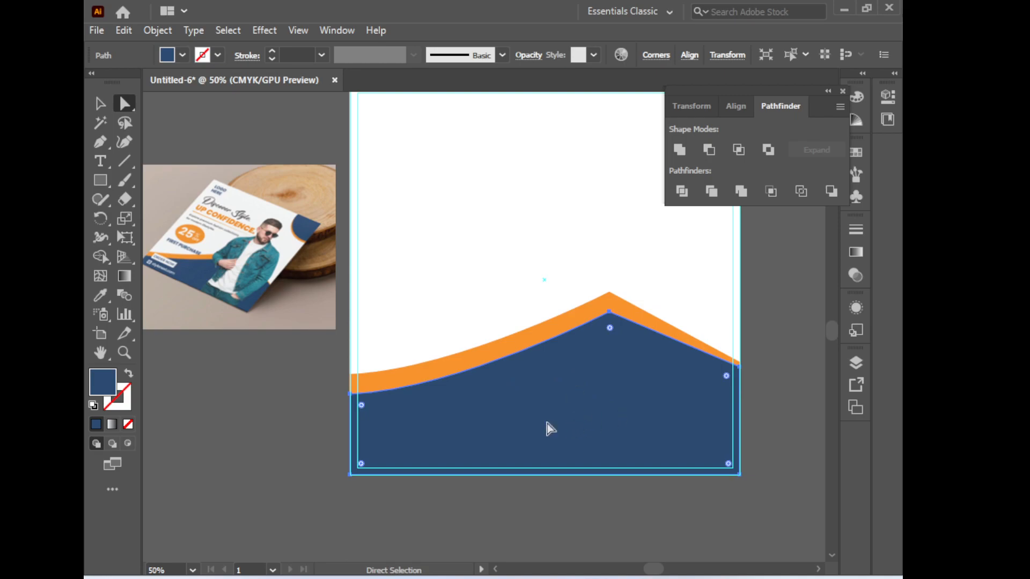
pyautogui.moveTo(518, 265); pyautogui.dragTo(553, 395)
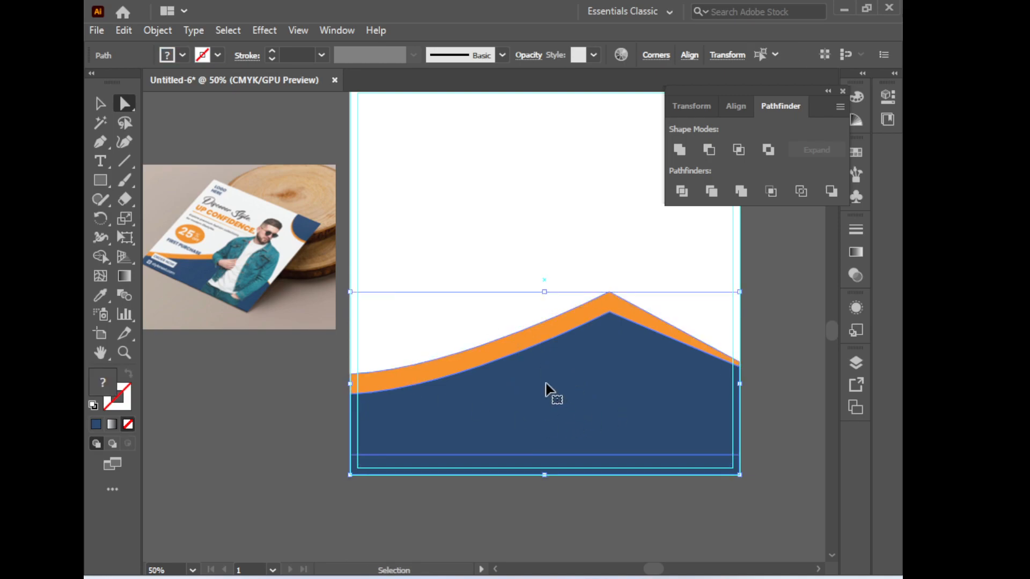
pyautogui.hotkey('ctrl', '2')
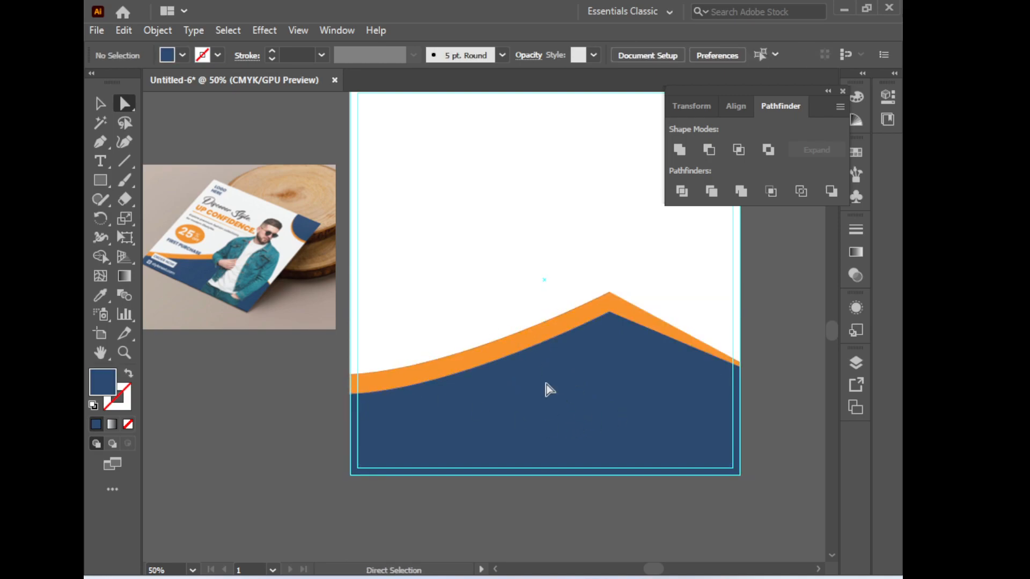
# With the Pen tool, draw a closed dark blue curved shape about 213 px wide in the artboard's top-right corner, following the reference flyer
pyautogui.moveTo(579, 293); pyautogui.dragTo(467, 431)
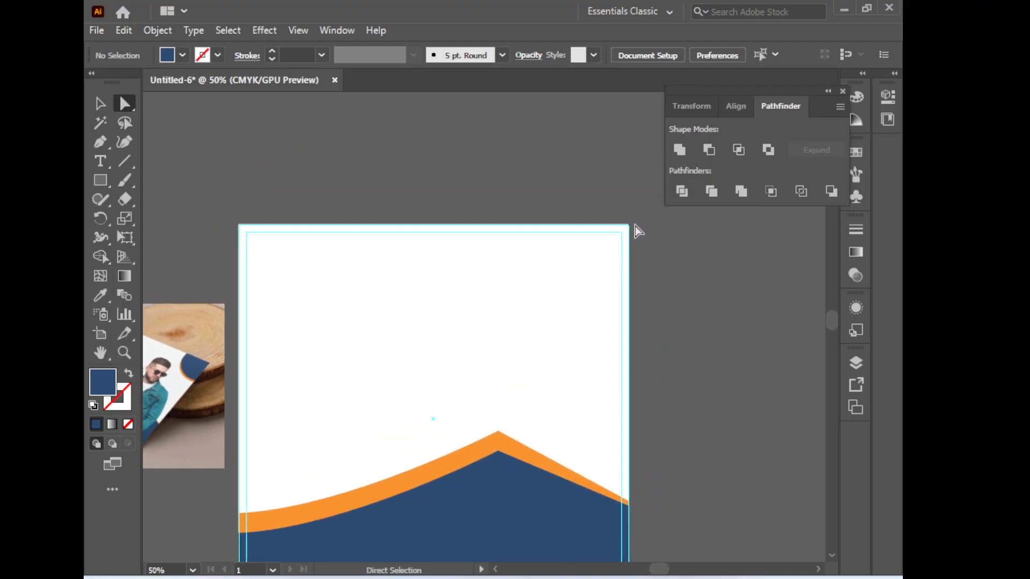
pyautogui.keyDown('ctrl'); pyautogui.click(199, 377); pyautogui.keyUp('ctrl')
pyautogui.moveTo(669, 268); pyautogui.dragTo(351, 366)
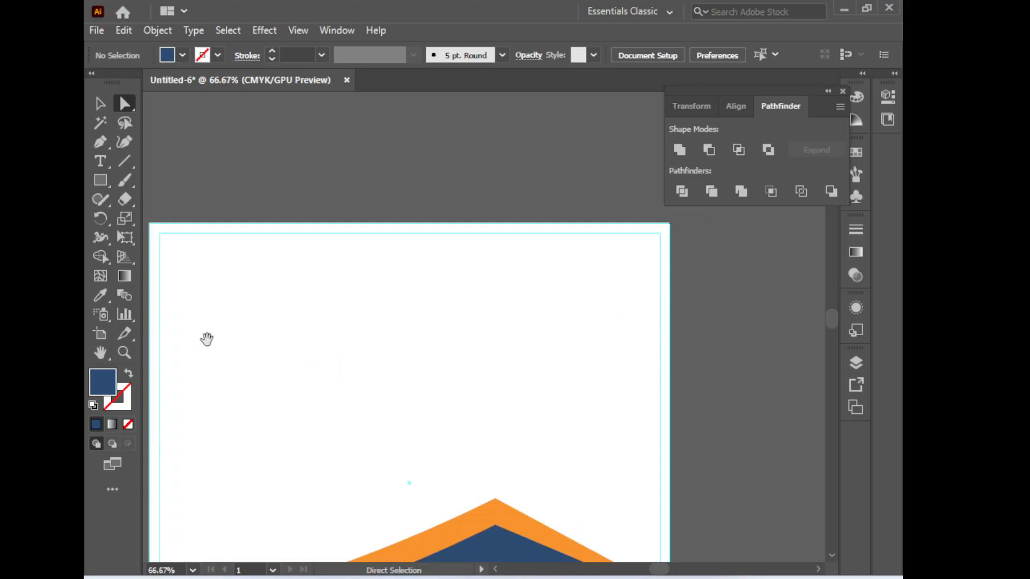
pyautogui.moveTo(202, 333); pyautogui.dragTo(368, 285)
pyautogui.keyDown('ctrl'); pyautogui.click(388, 303); pyautogui.keyUp('ctrl')
pyautogui.keyDown('ctrl'); pyautogui.click(389, 303); pyautogui.keyUp('ctrl')
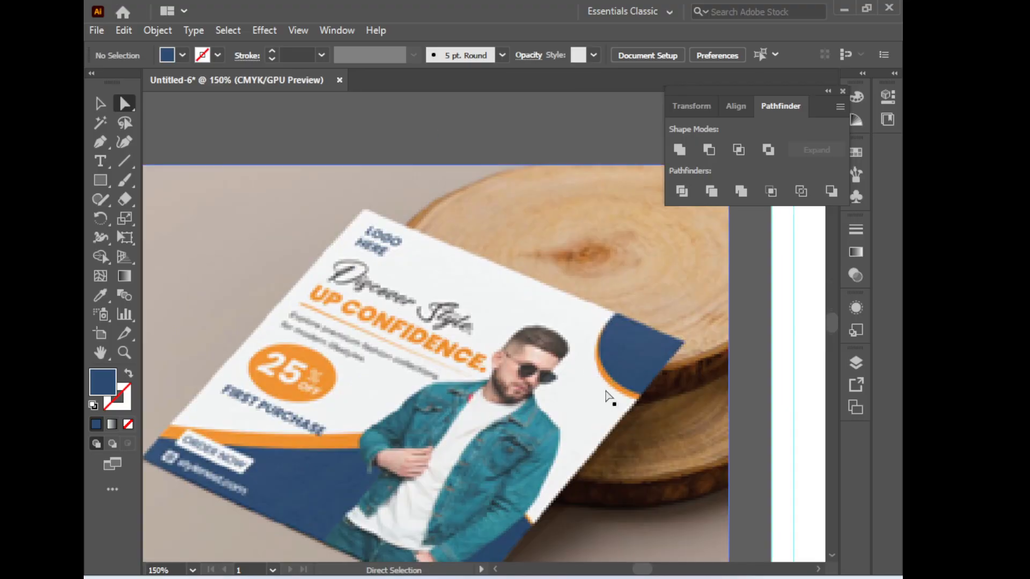
pyautogui.moveTo(628, 443); pyautogui.dragTo(428, 278)
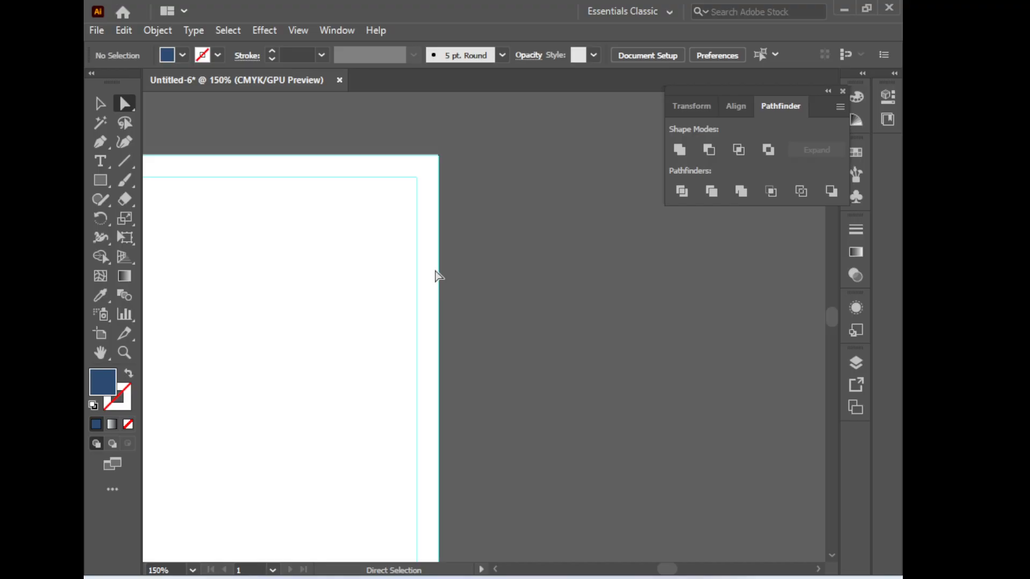
pyautogui.moveTo(361, 260); pyautogui.dragTo(291, 424)
pyautogui.press('p')
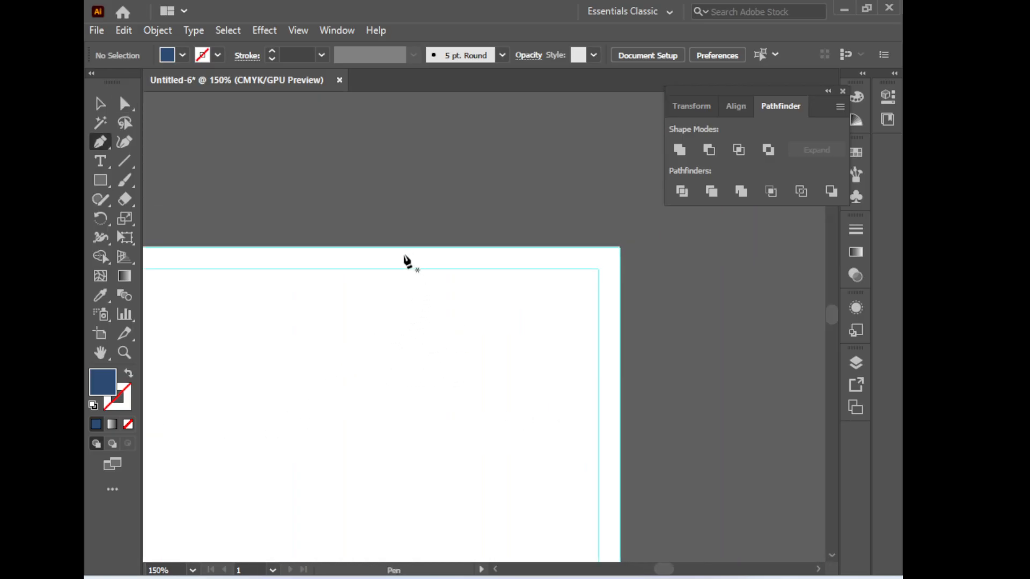
pyautogui.moveTo(389, 247); pyautogui.dragTo(396, 331)
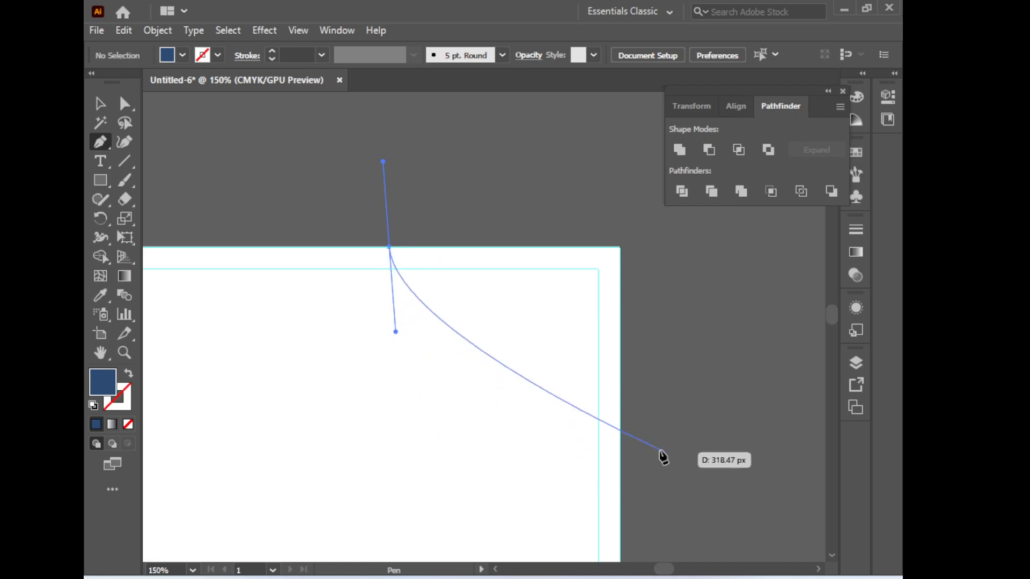
pyautogui.moveTo(620, 429); pyautogui.dragTo(784, 424)
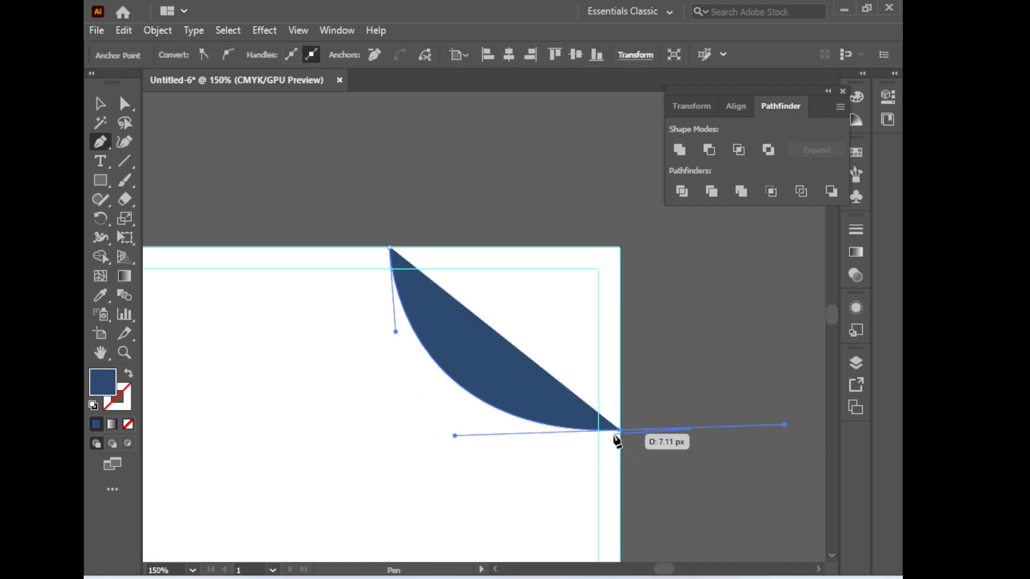
pyautogui.click(621, 429)
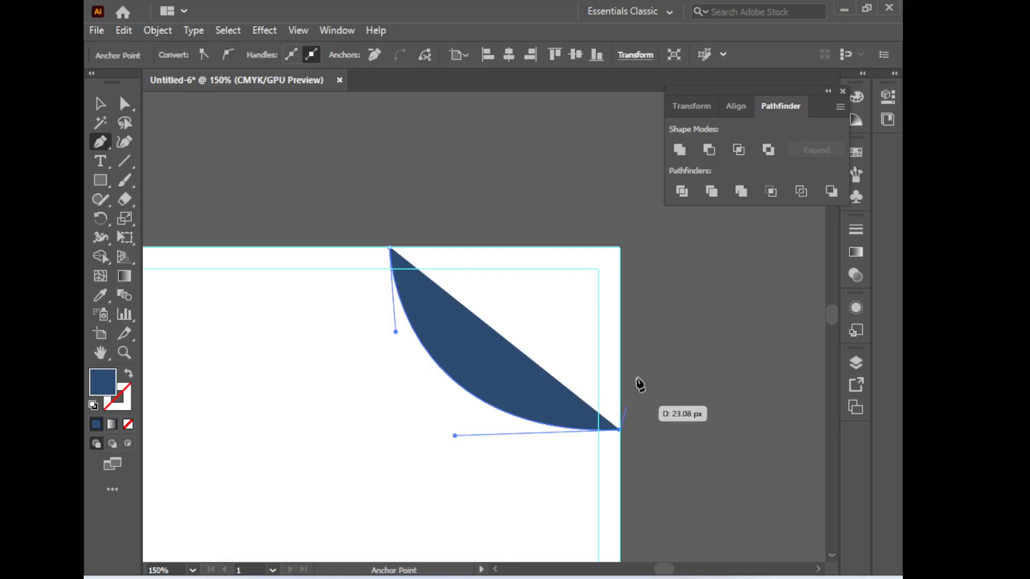
pyautogui.click(619, 248)
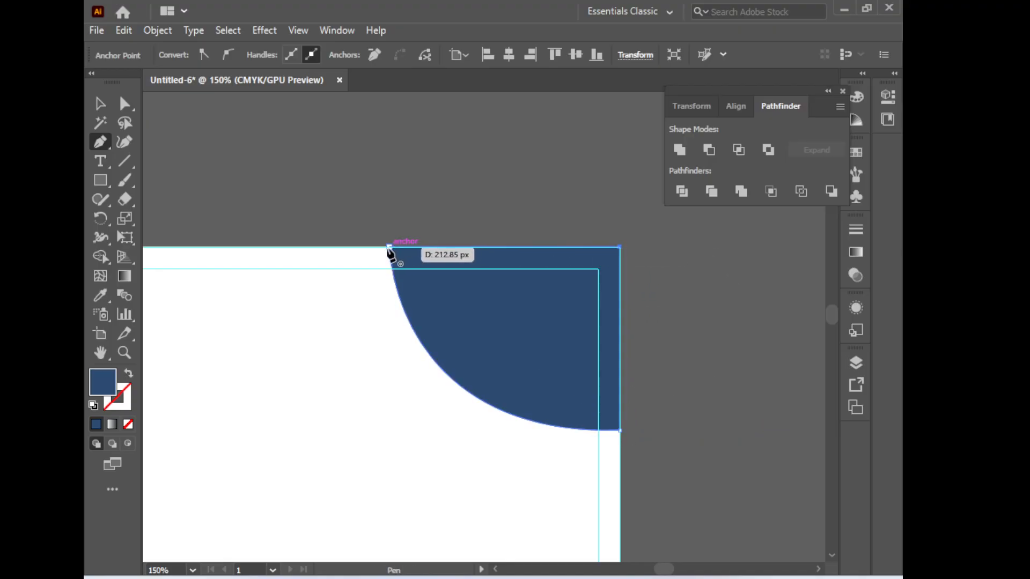
pyautogui.click(389, 247)
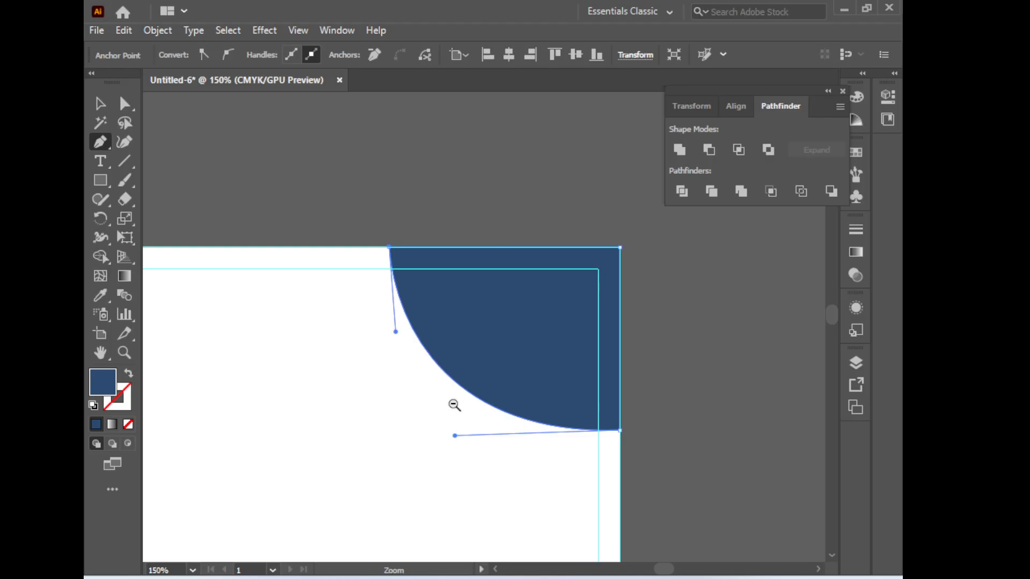
# Reshape the blue corner shape into a larger, rounder arc by adjusting its curve anchors and handles, removing any stray pen point
pyautogui.hotkey('ctrl', '-')
pyautogui.hotkey('ctrl', '-')
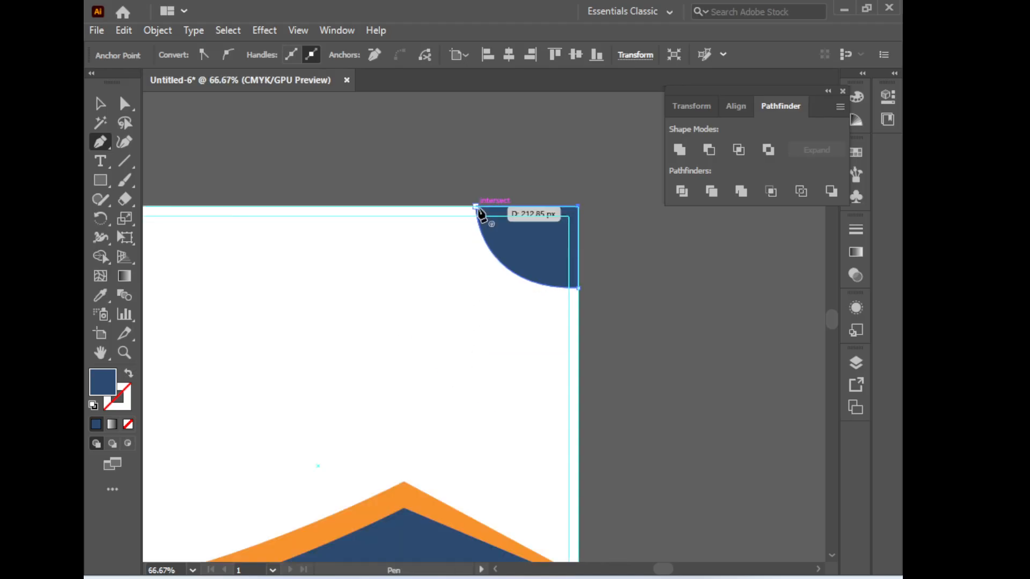
pyautogui.press('ctrl')
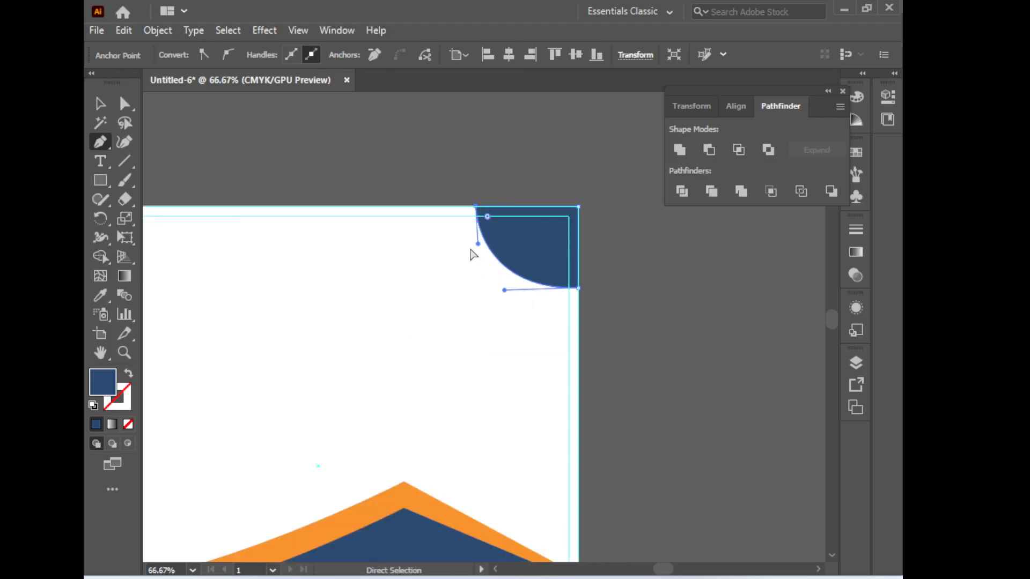
pyautogui.keyDown('ctrl'); pyautogui.keyDown('alt'); pyautogui.click(487, 338); pyautogui.keyUp('alt'); pyautogui.keyUp('ctrl')
pyautogui.keyDown('ctrl'); pyautogui.keyDown('alt'); pyautogui.click(487, 337); pyautogui.keyUp('alt'); pyautogui.keyUp('ctrl')
pyautogui.keyDown('ctrl'); pyautogui.keyDown('alt'); pyautogui.click(487, 338); pyautogui.keyUp('alt'); pyautogui.keyUp('ctrl')
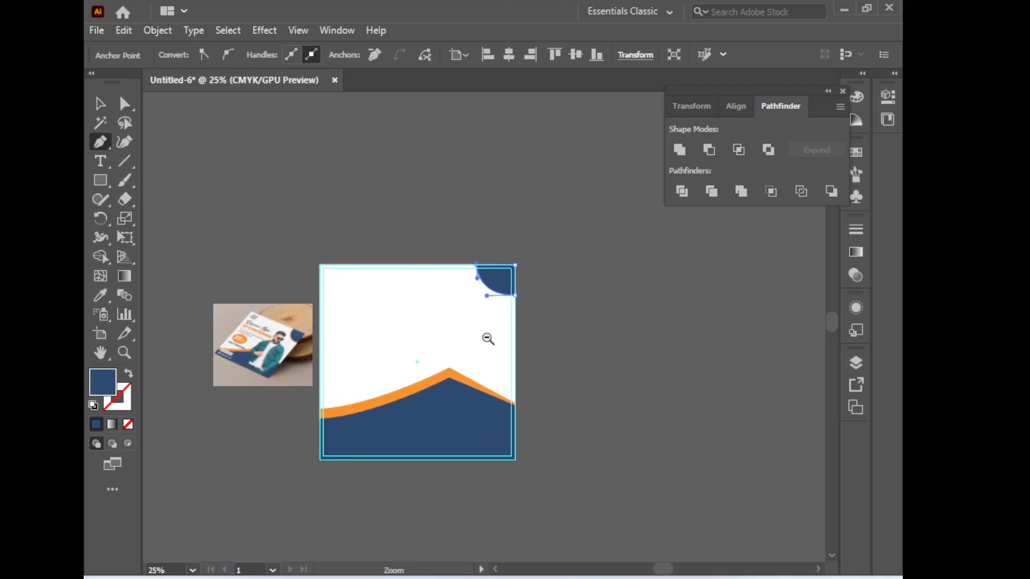
pyautogui.keyDown('ctrl'); pyautogui.click(502, 304); pyautogui.keyUp('ctrl')
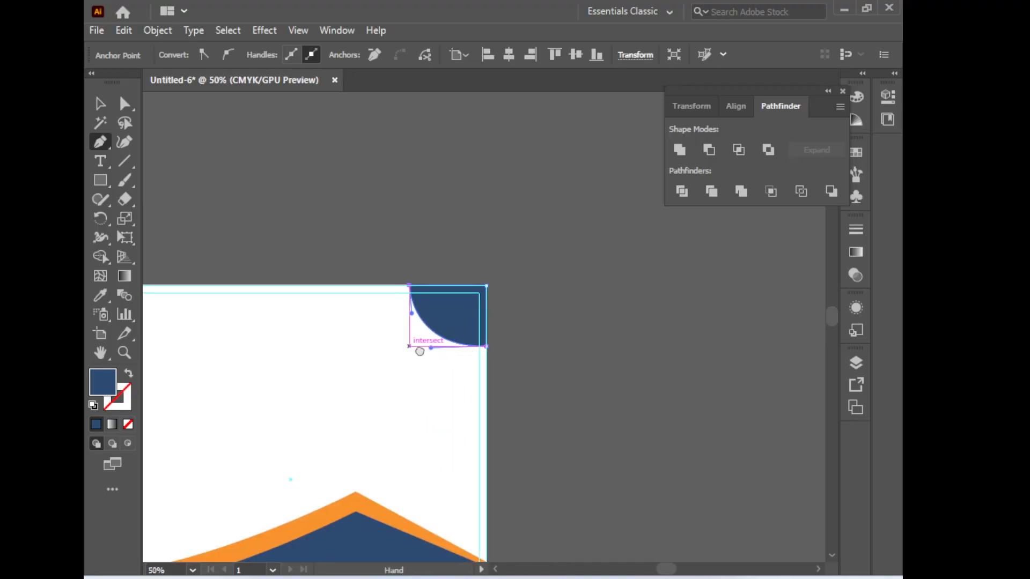
pyautogui.moveTo(416, 261); pyautogui.dragTo(424, 284)
pyautogui.moveTo(512, 345); pyautogui.dragTo(513, 356)
pyautogui.moveTo(427, 311); pyautogui.dragTo(413, 325)
pyautogui.moveTo(457, 357); pyautogui.dragTo(455, 378)
pyautogui.click(491, 329)
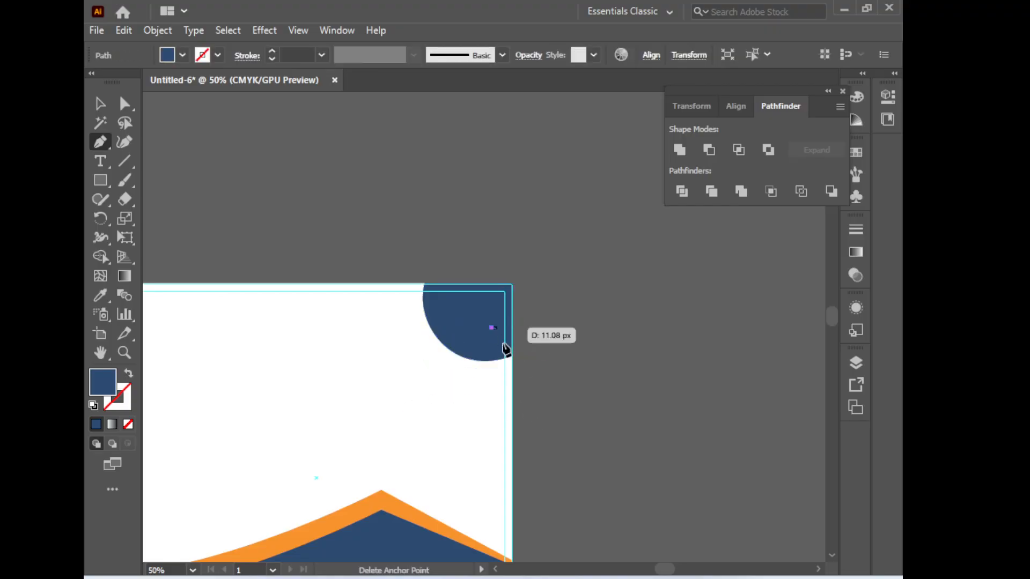
pyautogui.moveTo(260, 407); pyautogui.dragTo(430, 395)
pyautogui.hotkey('ctrl', 'z')
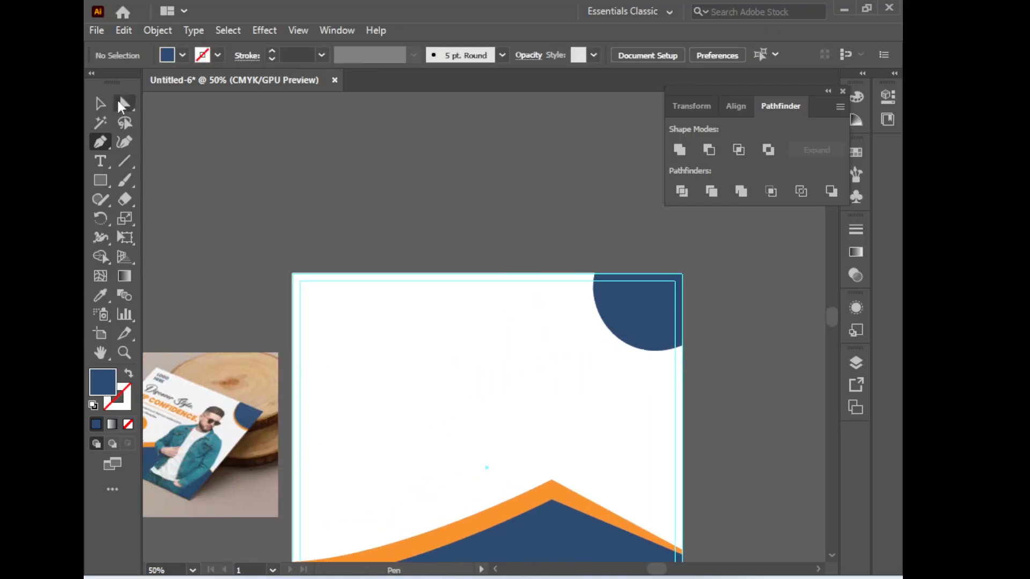
# Duplicate the blue corner shape in place and nudge the copy slightly left and down
pyautogui.click(99, 102)
pyautogui.click(626, 314)
pyautogui.press('a')
pyautogui.press('v')
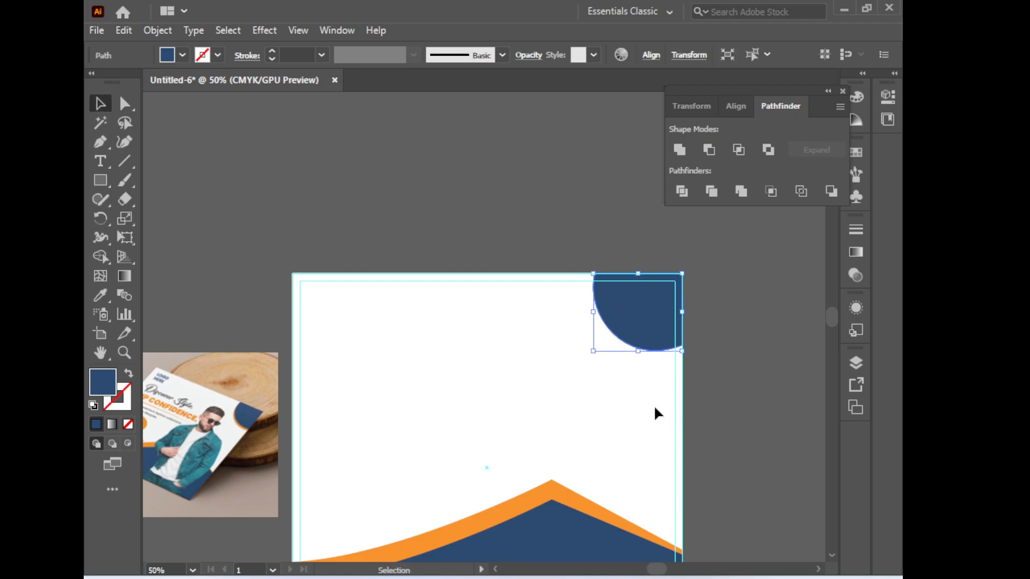
pyautogui.press('Left')
pyautogui.press('Down')
pyautogui.press('Down')
pyautogui.press('Down')
pyautogui.press('Down')
pyautogui.press('Left')
pyautogui.press('Left')
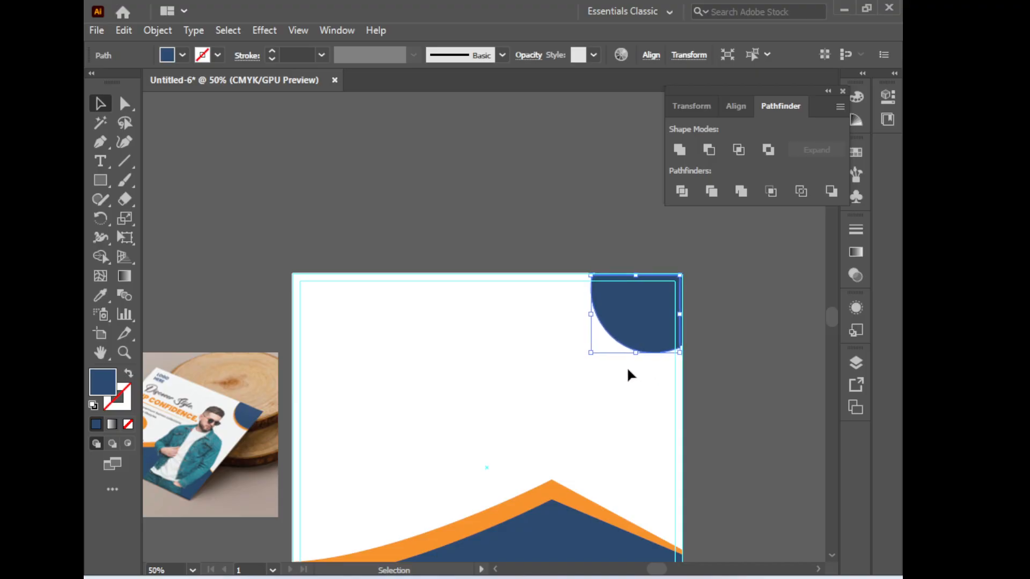
# Recolor the corner copy with the orange sampled from the wave band and send it one level backward, behind the blue corner shape
pyautogui.click(100, 295)
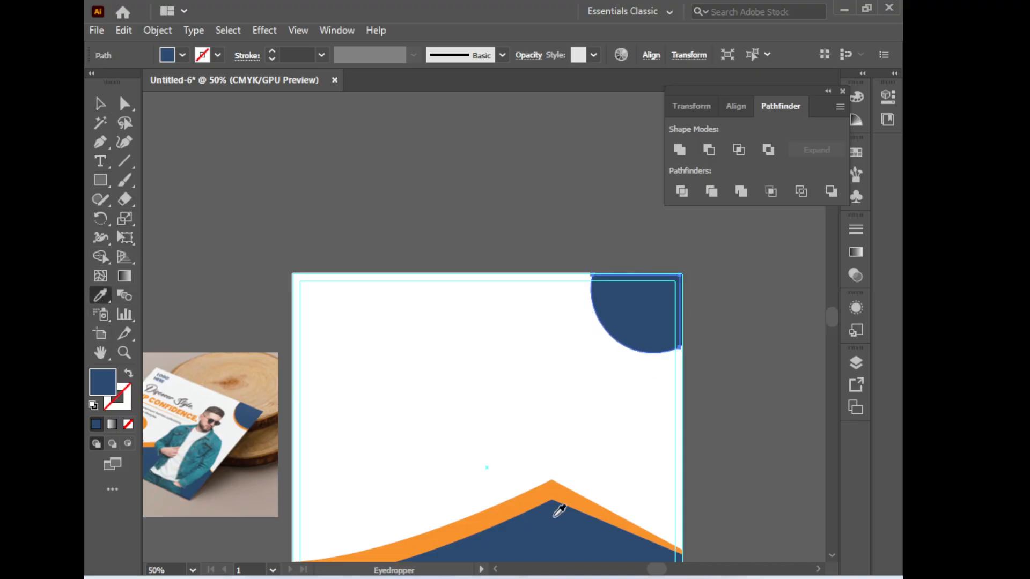
pyautogui.click(551, 487)
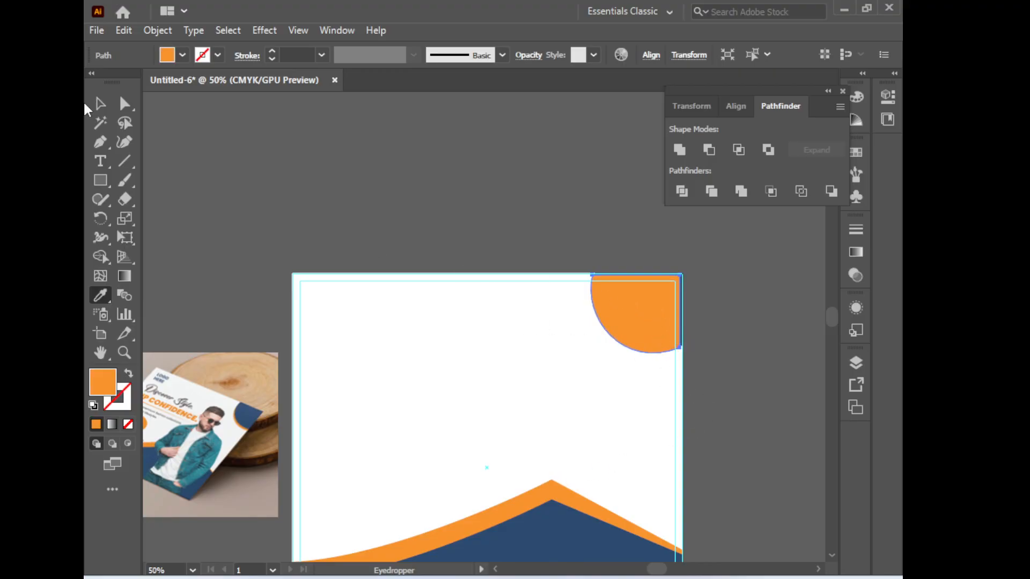
pyautogui.click(99, 104)
pyautogui.rightClick(650, 314)
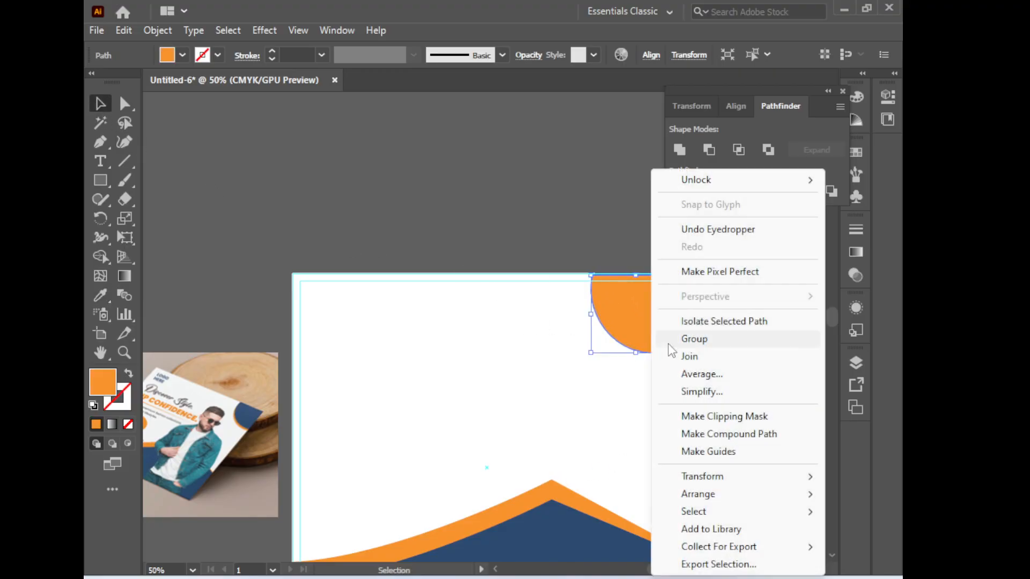
pyautogui.moveTo(711, 496)
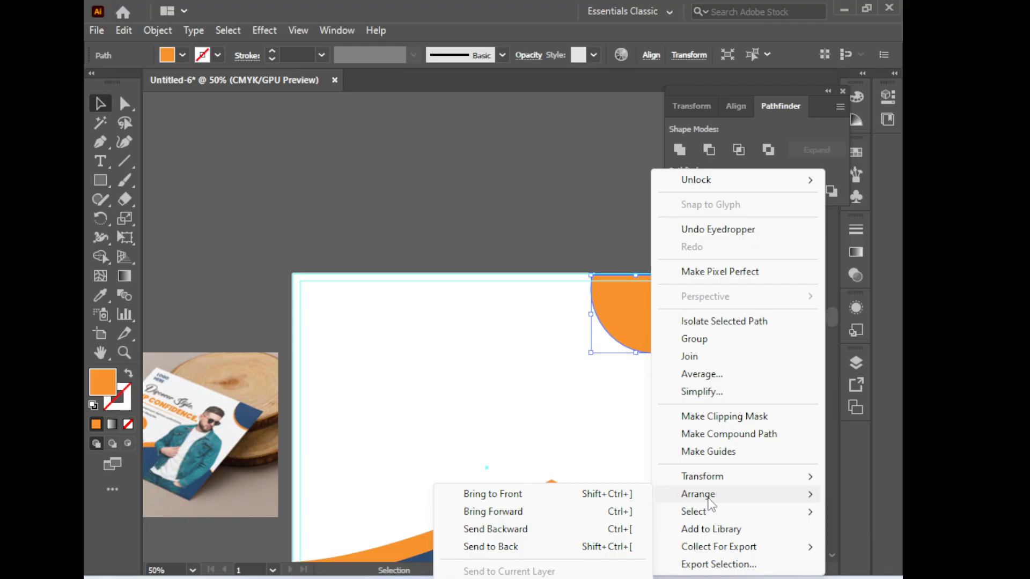
pyautogui.click(494, 529)
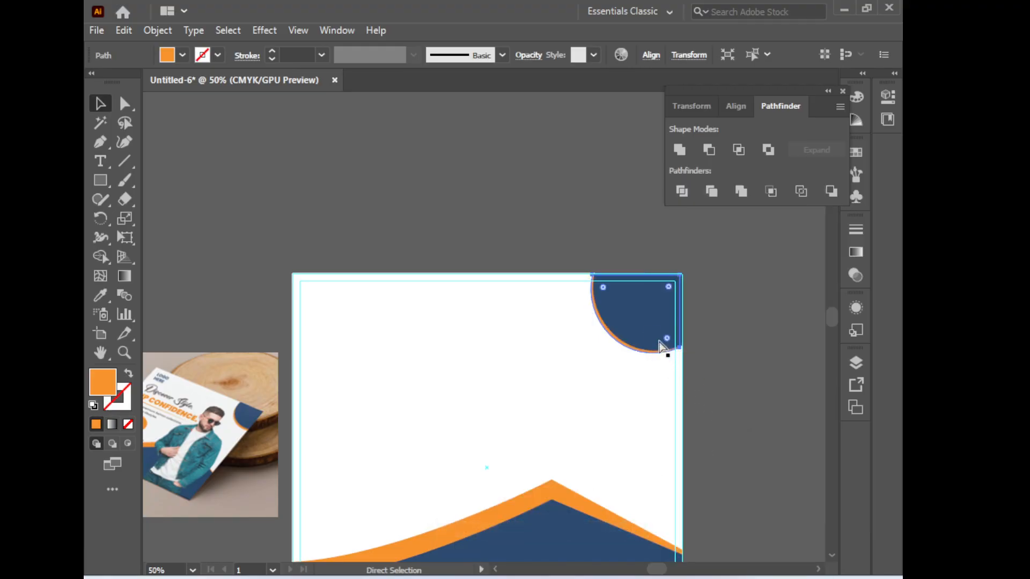
# Nudge the orange corner copy down and right to thicken the band under the blue arc and bring it to the artboard's right edge
pyautogui.keyDown('ctrl'); pyautogui.click(651, 336); pyautogui.keyUp('ctrl')
pyautogui.moveTo(457, 347); pyautogui.dragTo(703, 275)
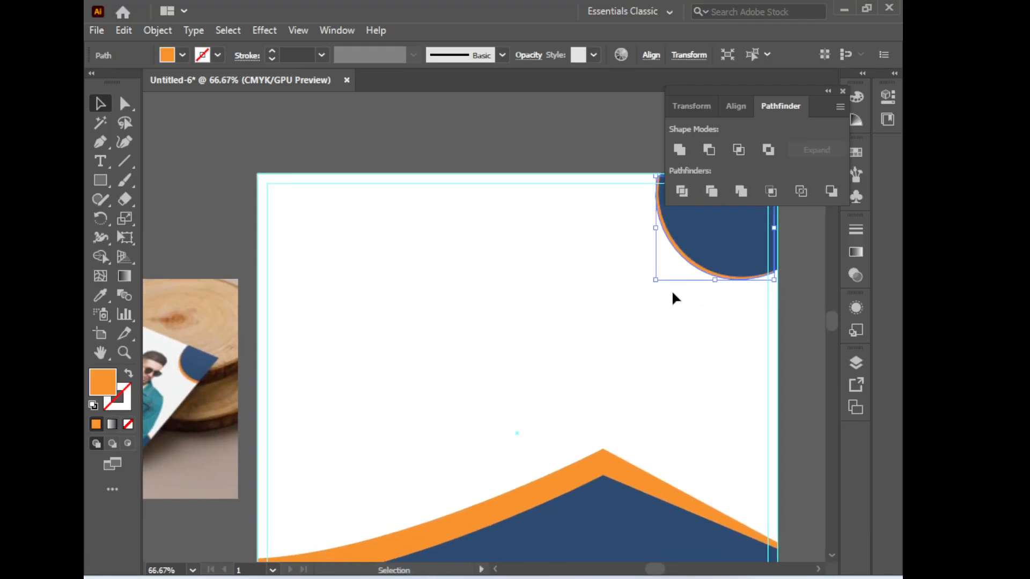
pyautogui.press('Down')
pyautogui.press('Down')
pyautogui.press('Down')
pyautogui.press('Down')
pyautogui.press('Down')
pyautogui.press('Down')
pyautogui.press('Down')
pyautogui.press('Down')
pyautogui.press('Down')
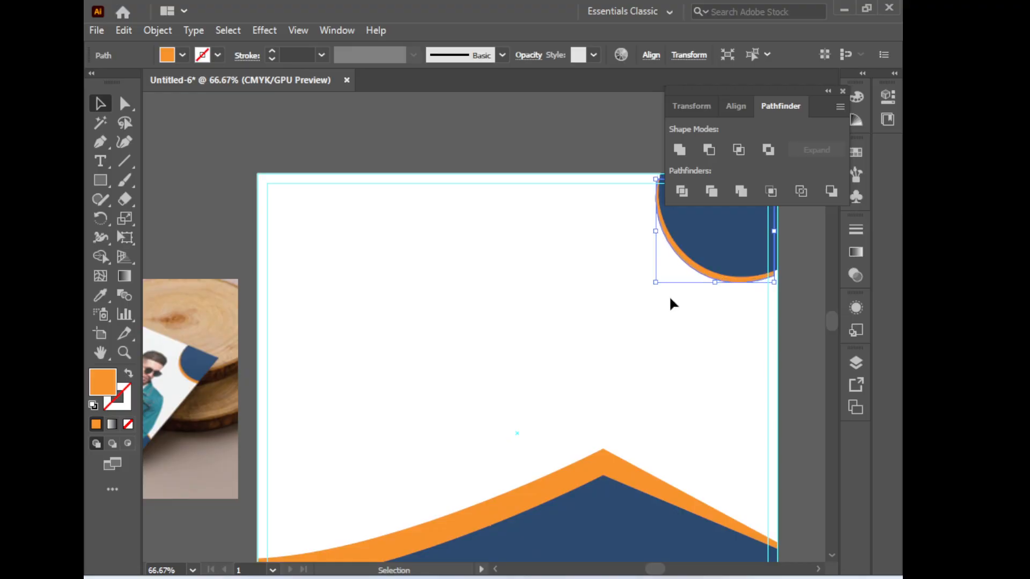
pyautogui.press('Down')
pyautogui.press('Right')
pyautogui.press('Right')
pyautogui.press('Right')
pyautogui.press('Right')
pyautogui.press('Right')
pyautogui.press('Right')
pyautogui.press('Right')
pyautogui.press('Right')
pyautogui.press('Right')
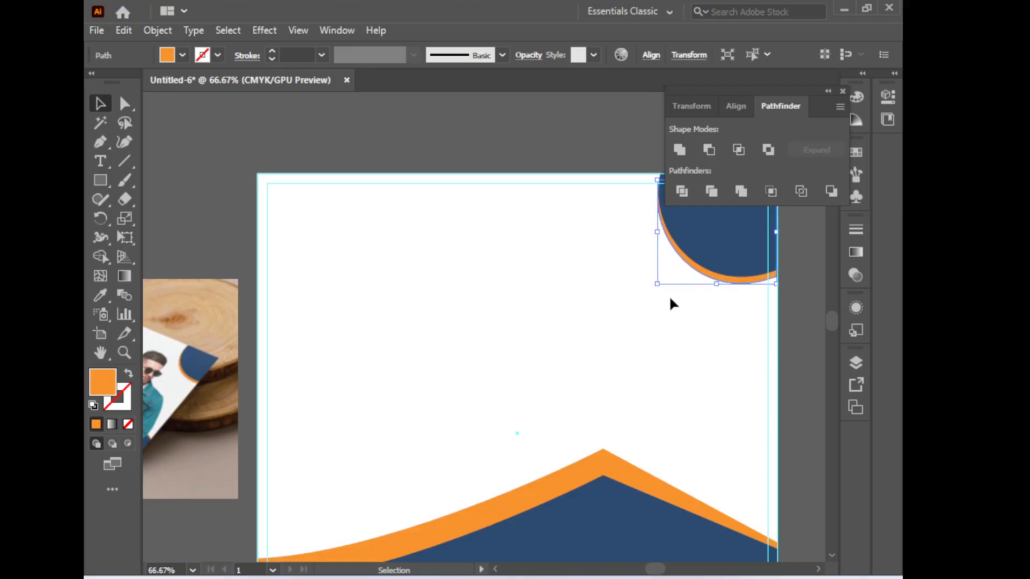
# Fine-tune the orange corner copy's position with small nudges right and down, widening the orange rim beneath the blue arc
pyautogui.press('Right')
pyautogui.press('Right')
pyautogui.press('Right')
pyautogui.press('Right')
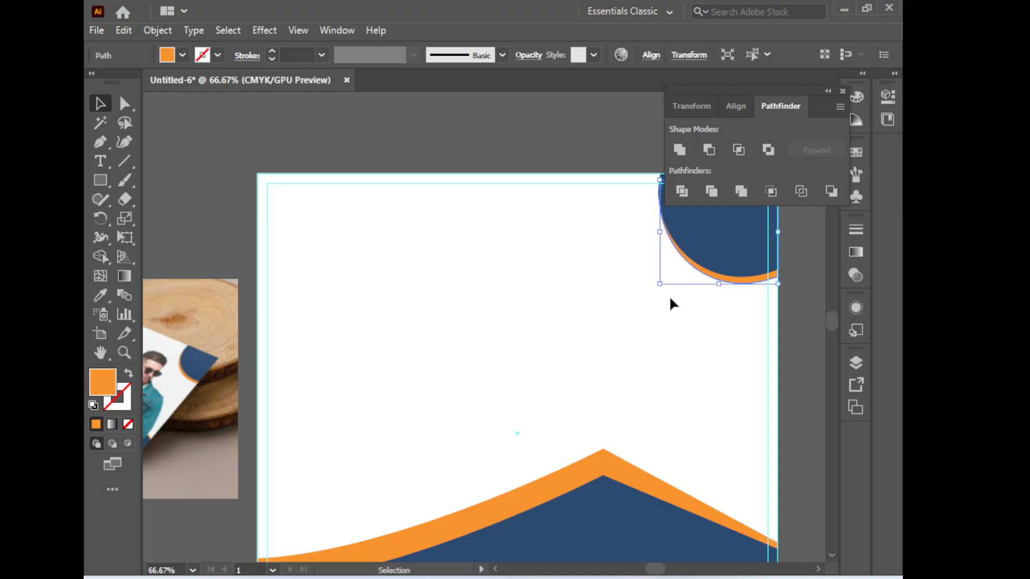
pyautogui.press('Down')
pyautogui.press('Down')
pyautogui.press('Down')
pyautogui.press('Down')
pyautogui.press('Down')
pyautogui.press('Down')
pyautogui.press('Down')
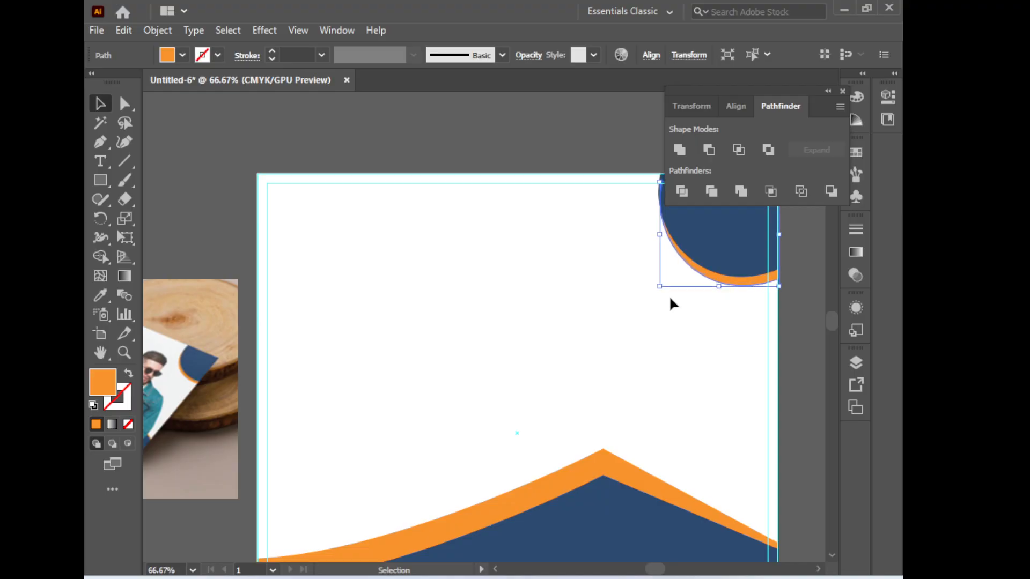
pyautogui.press('Up')
pyautogui.press('Down')
pyautogui.press('Right')
pyautogui.press('Right')
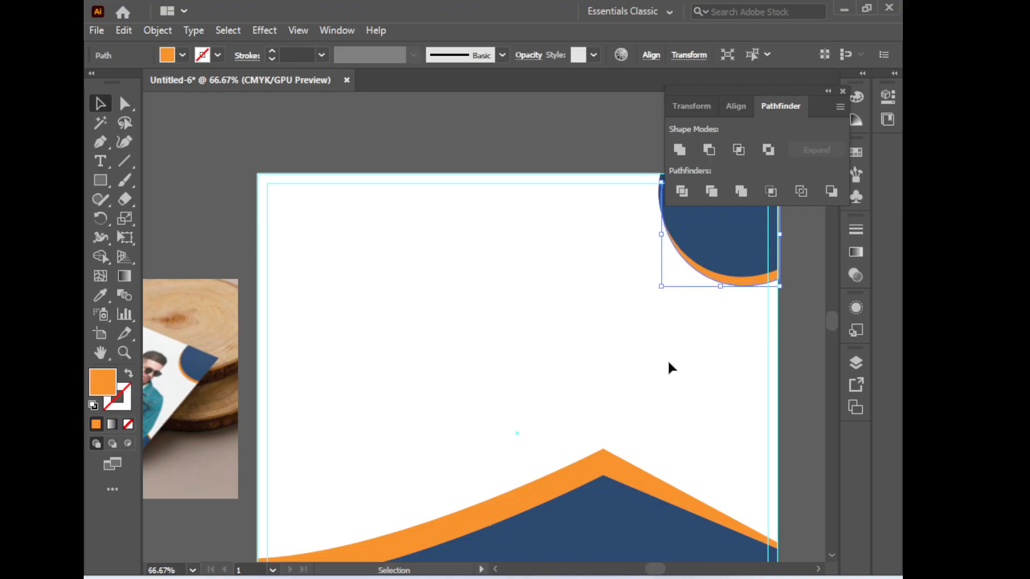
# Nudge the orange corner copy back left until its straight side lines up with the artboard's right edge
pyautogui.press('space')
pyautogui.moveTo(645, 378); pyautogui.dragTo(621, 401)
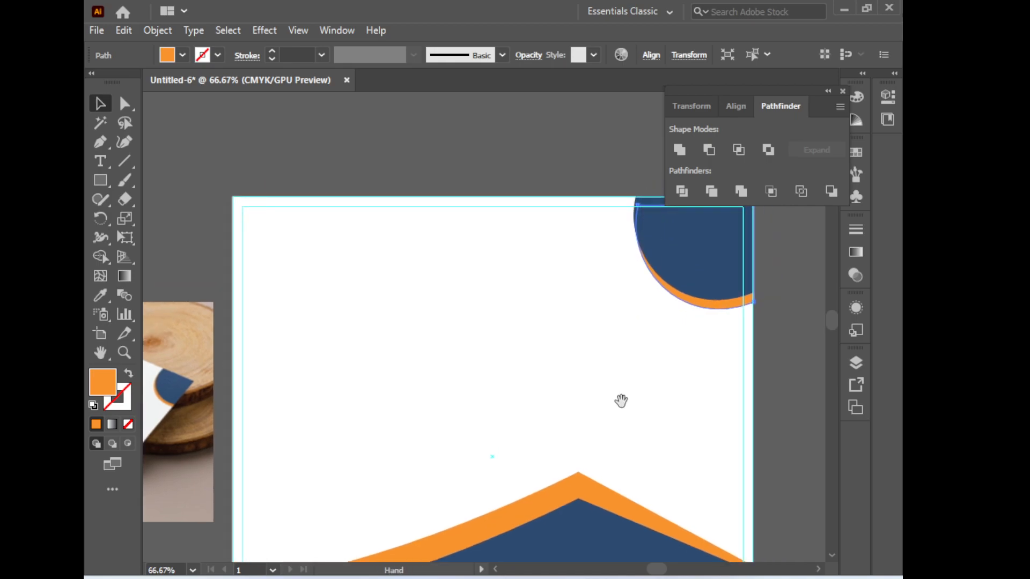
pyautogui.moveTo(535, 390); pyautogui.dragTo(391, 430)
pyautogui.moveTo(528, 328); pyautogui.dragTo(810, 91)
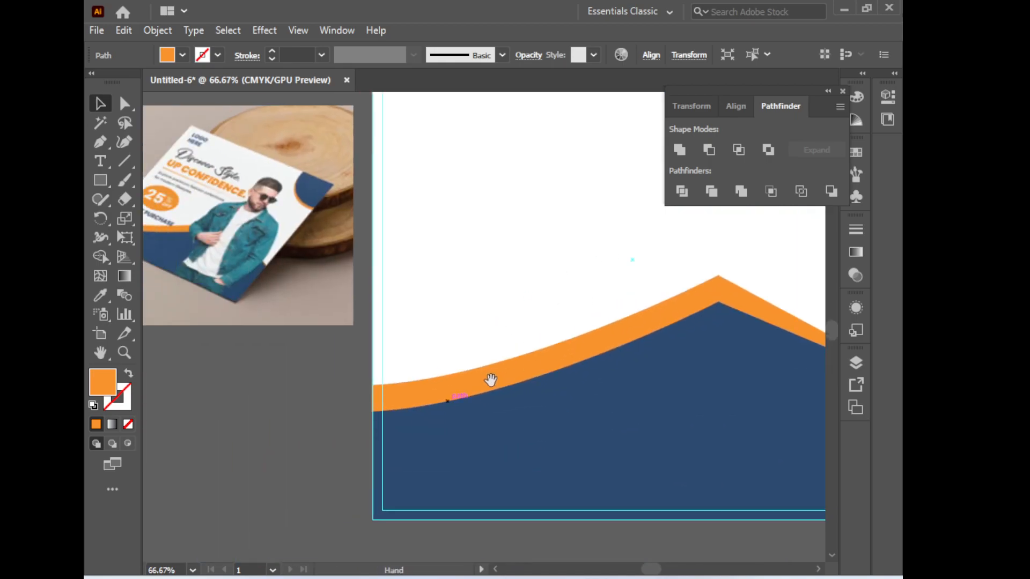
pyautogui.moveTo(367, 260); pyautogui.dragTo(435, 418)
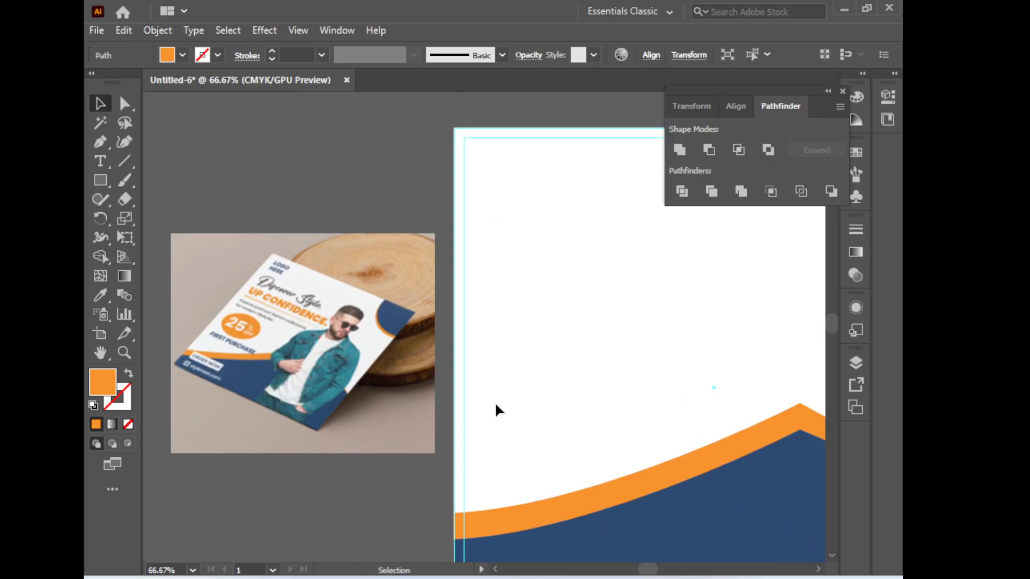
pyautogui.hotkey('ctrl', 'space')
pyautogui.keyDown('ctrl'); pyautogui.click(538, 335); pyautogui.keyUp('ctrl')
pyautogui.press('space')
pyautogui.moveTo(464, 373); pyautogui.dragTo(418, 404)
pyautogui.moveTo(588, 379); pyautogui.dragTo(273, 370)
pyautogui.moveTo(714, 225); pyautogui.dragTo(510, 352)
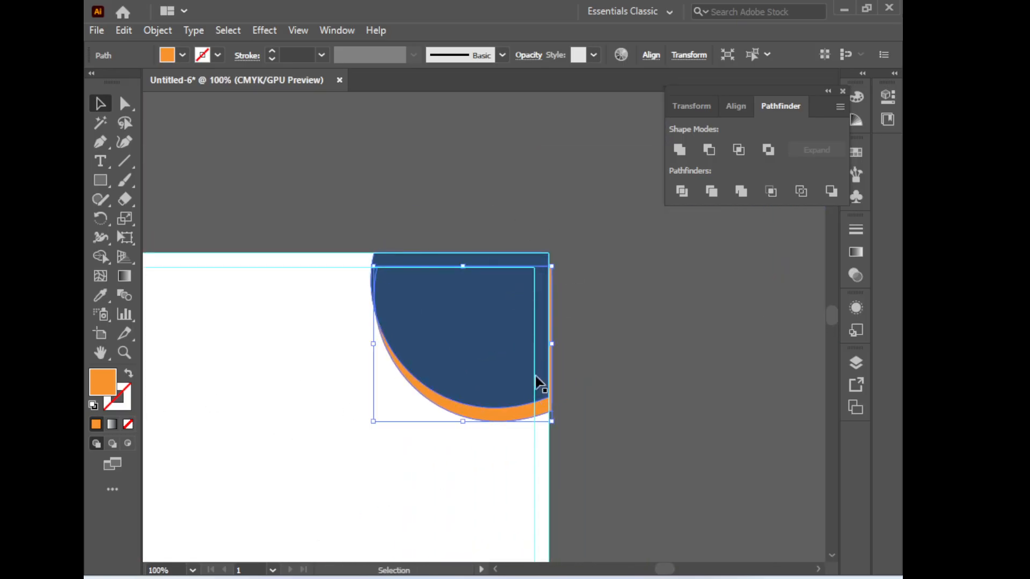
pyautogui.press('Left')
pyautogui.press('Left')
pyautogui.press('Left')
pyautogui.press('Left')
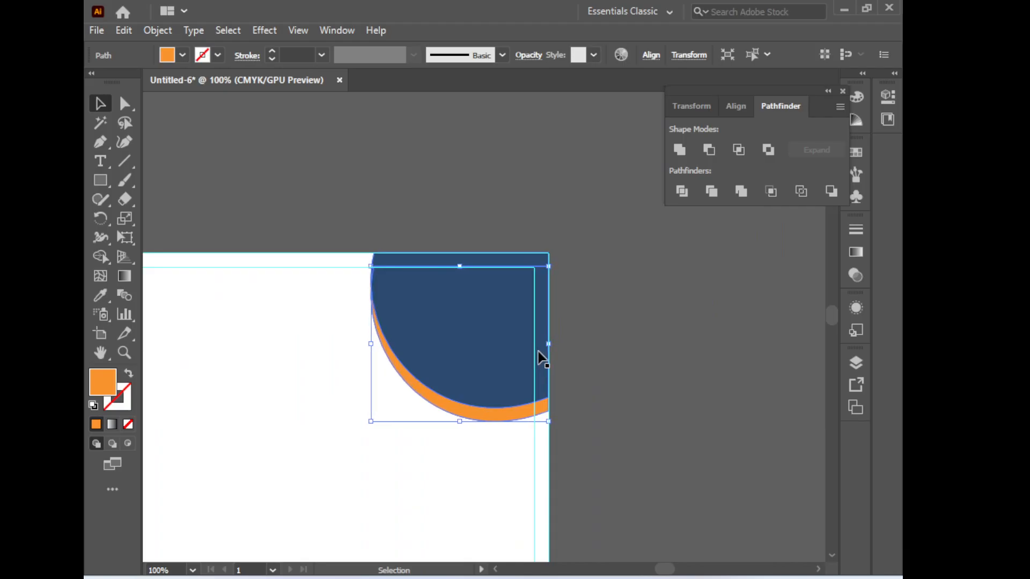
pyautogui.click(517, 348)
pyautogui.press('a')
pyautogui.click(479, 364)
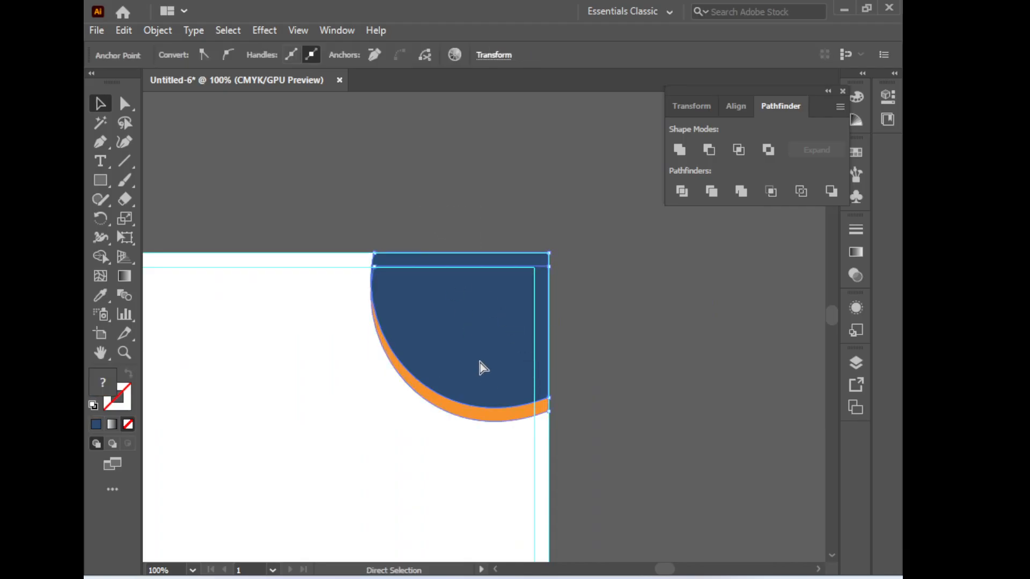
pyautogui.hotkey('ctrl', 'shift', 'a')
pyautogui.press('v')
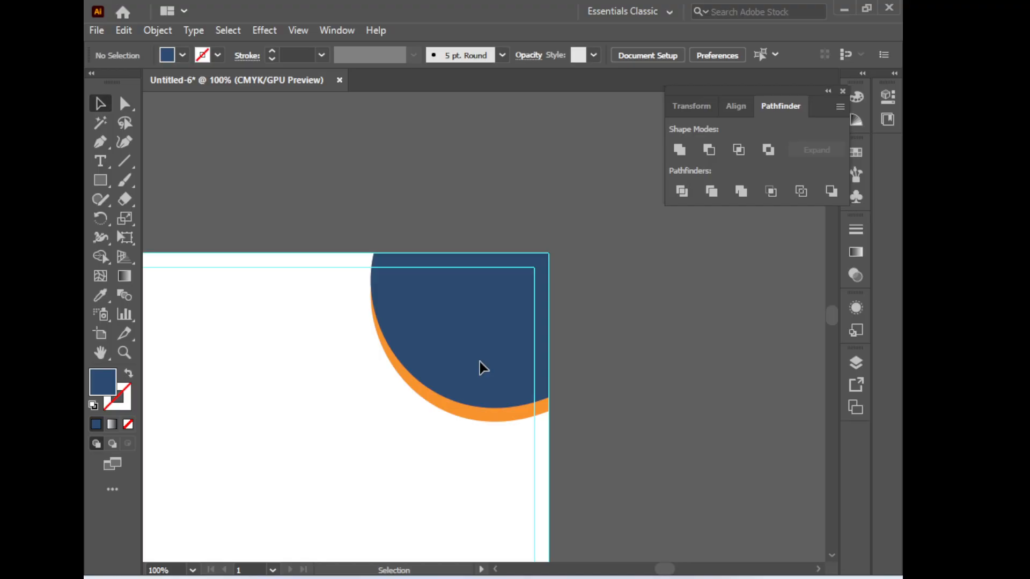
# Draw a wide horizontal ellipse on the artboard's left side for the discount badge, using the Ellipse tool
pyautogui.press('space')
pyautogui.moveTo(377, 349); pyautogui.dragTo(689, 306)
pyautogui.moveTo(446, 370); pyautogui.dragTo(720, 245)
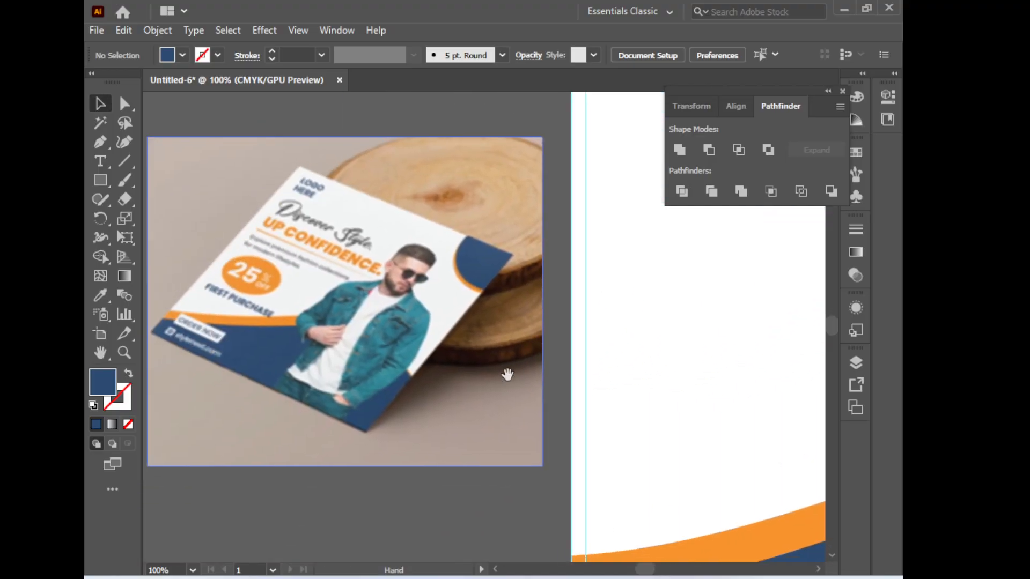
pyautogui.click(104, 186)
pyautogui.click(175, 220)
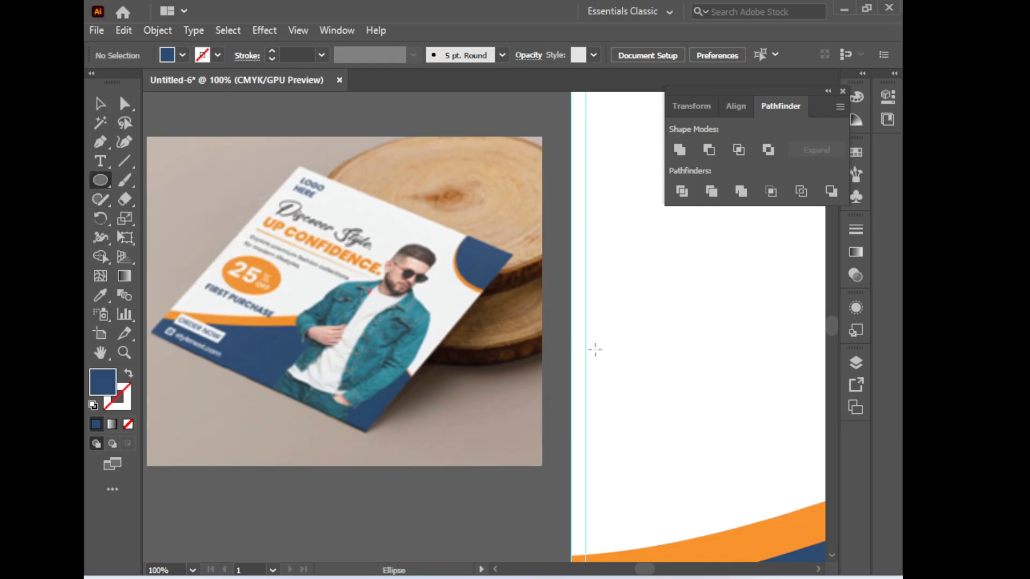
pyautogui.press('space')
pyautogui.moveTo(689, 350); pyautogui.dragTo(529, 349)
pyautogui.moveTo(461, 289)
pyautogui.mouseDown()
pyautogui.moveTo(656, 380)
pyautogui.moveTo(685, 370)
pyautogui.moveTo(724, 438)
pyautogui.moveTo(685, 437)
pyautogui.mouseUp()
# Fill the new ellipse with the orange sampled from the 25% OFF badge in the reference flyer
pyautogui.press('space')
pyautogui.moveTo(477, 423); pyautogui.dragTo(582, 423)
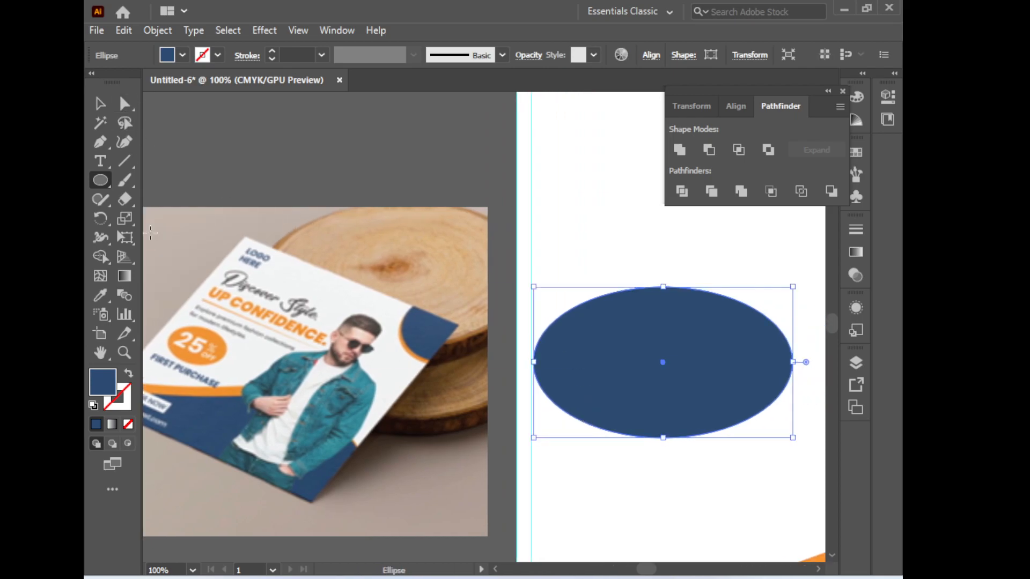
pyautogui.click(100, 298)
pyautogui.click(207, 332)
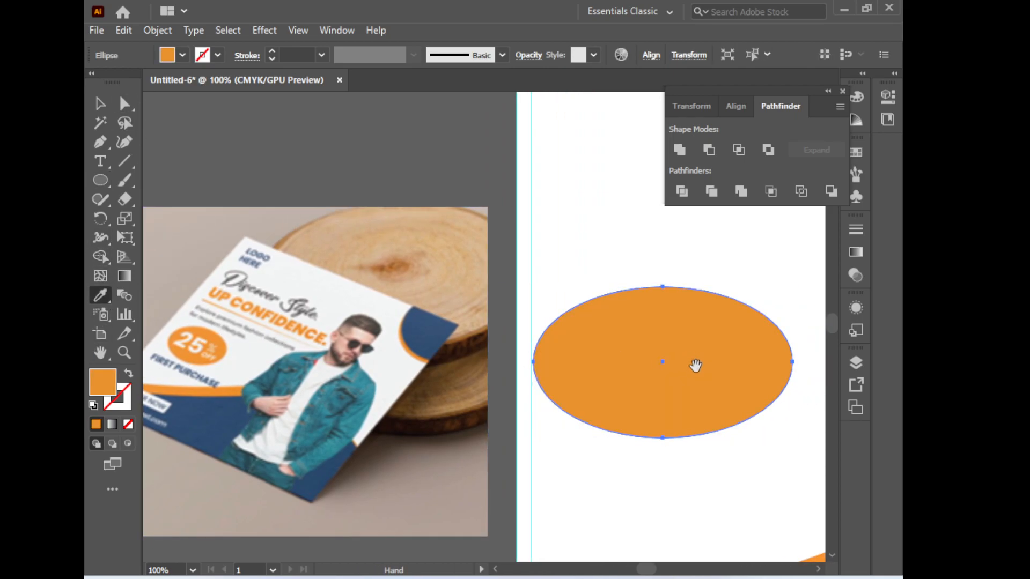
# Move the orange ellipse down to just above the wave and nudge it right to meet the left margin guide
pyautogui.click(100, 103)
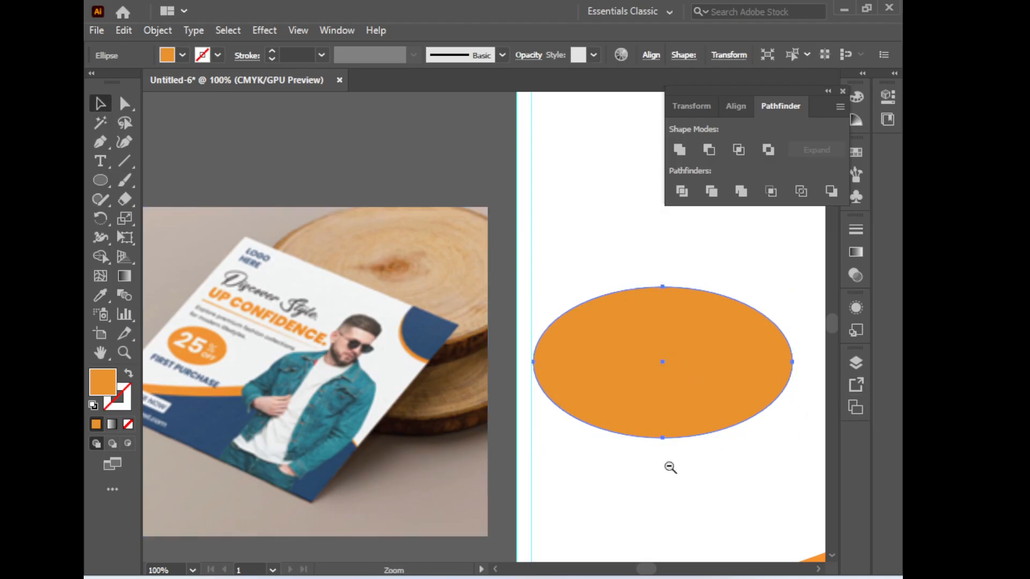
pyautogui.keyDown('ctrl'); pyautogui.keyDown('alt'); pyautogui.click(669, 467); pyautogui.keyUp('alt'); pyautogui.keyUp('ctrl')
pyautogui.keyDown('ctrl'); pyautogui.keyDown('alt'); pyautogui.click(509, 408); pyautogui.keyUp('alt'); pyautogui.keyUp('ctrl')
pyautogui.scroll(3, 508, 407)
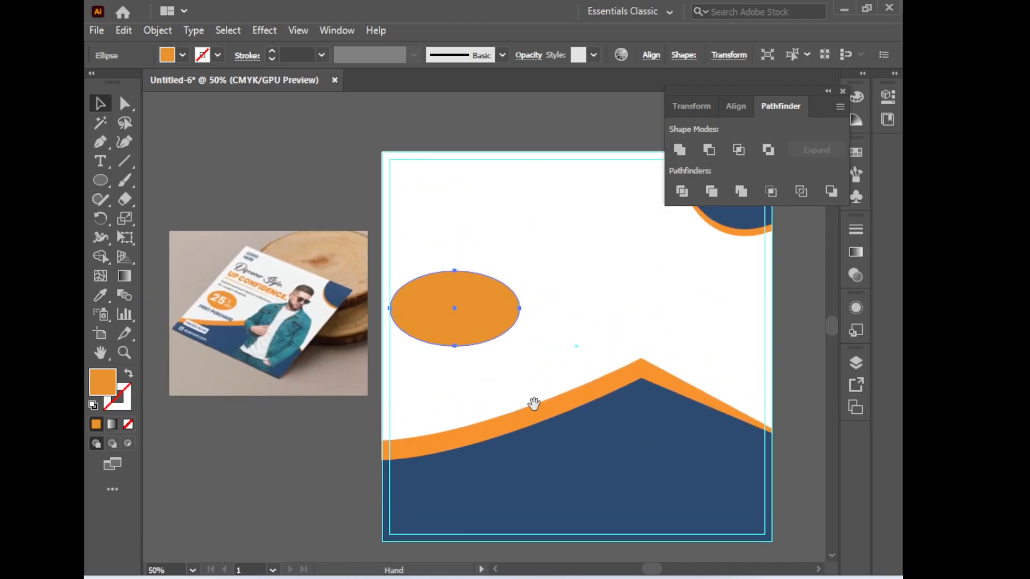
pyautogui.moveTo(457, 322); pyautogui.dragTo(454, 384)
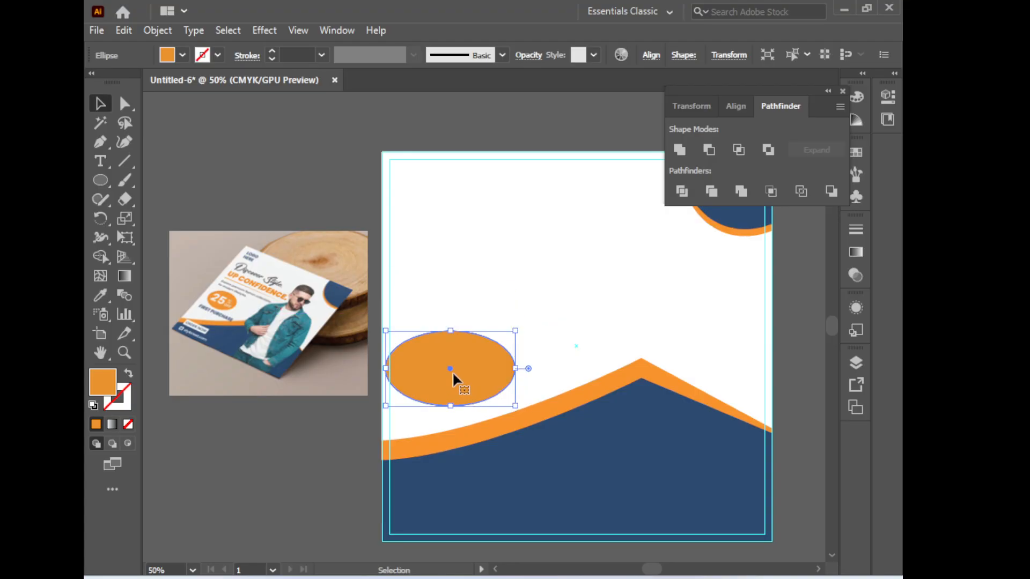
pyautogui.press('Right')
pyautogui.press('Right')
pyautogui.press('Right')
pyautogui.press('Right')
pyautogui.press('Right')
pyautogui.press('Right')
pyautogui.press('Right')
pyautogui.press('Right')
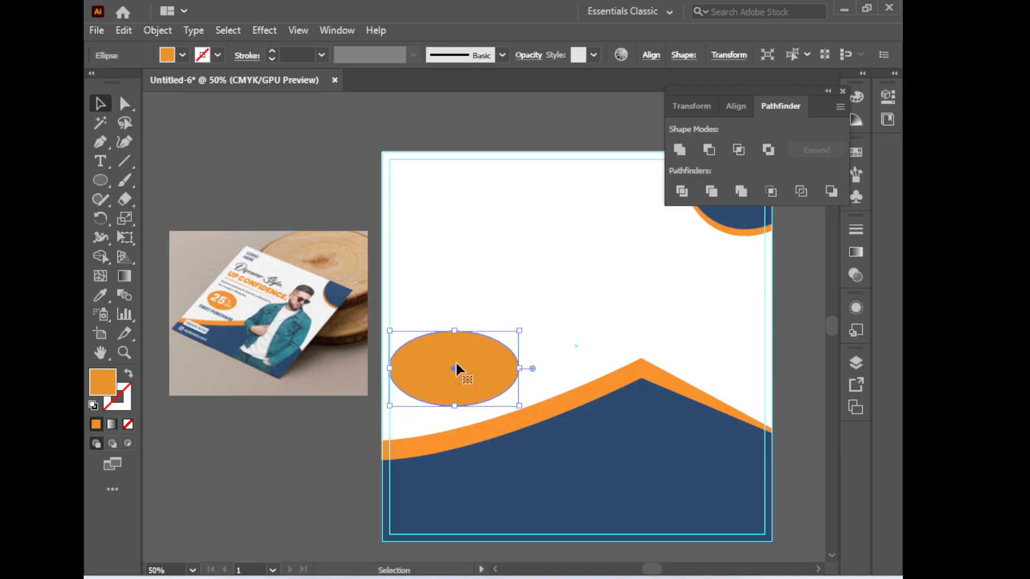
pyautogui.click(574, 338)
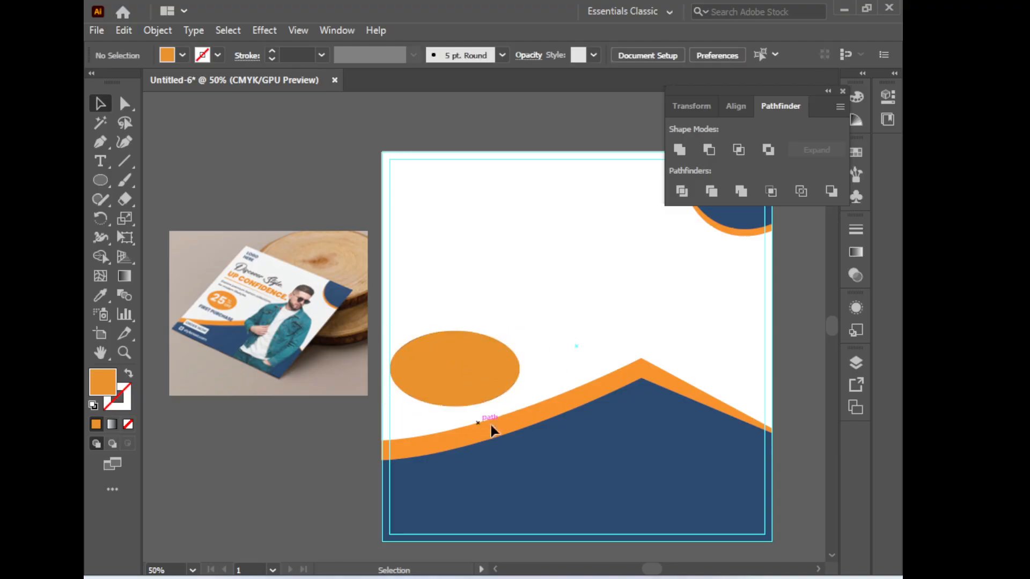
# Nudge the orange ellipse slightly up to widen the gap above the orange wave band, and deselect it
pyautogui.click(477, 385)
pyautogui.press('space')
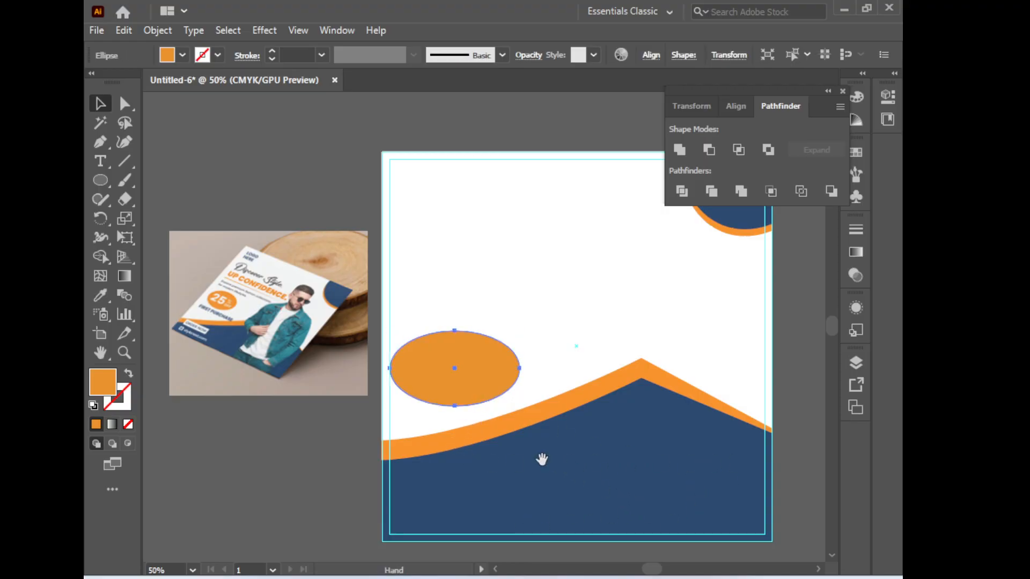
pyautogui.press('Up')
pyautogui.press('Up')
pyautogui.press('Up')
pyautogui.press('Up')
pyautogui.press('Up')
pyautogui.press('Up')
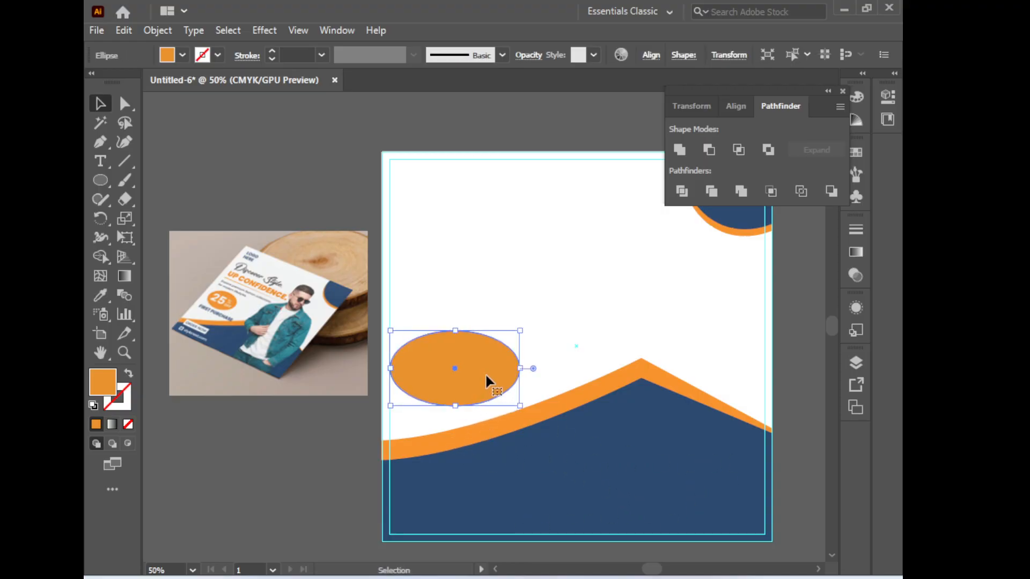
pyautogui.press('Up')
pyautogui.press('Up')
pyautogui.press('Up')
pyautogui.press('Up')
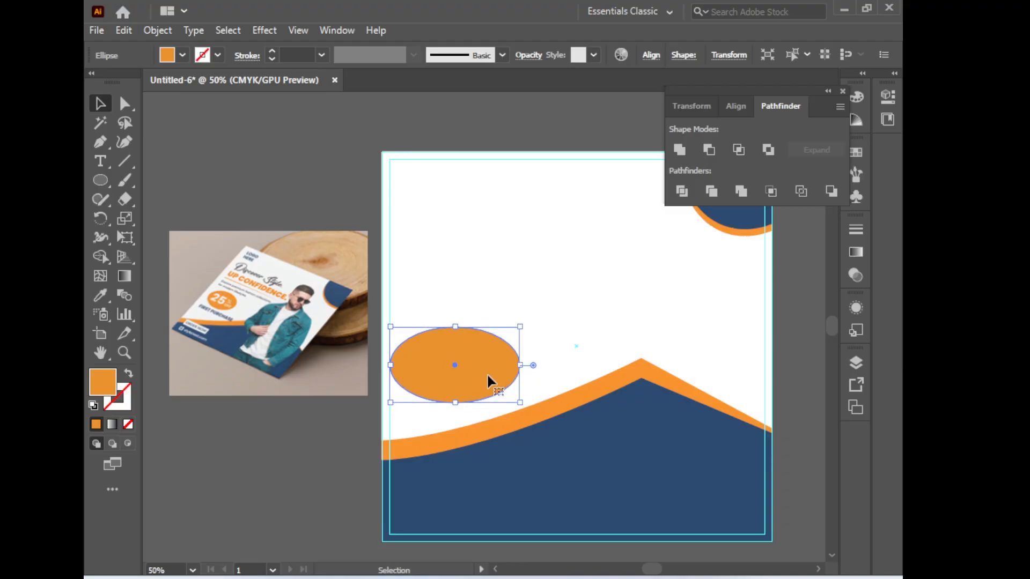
pyautogui.click(622, 428)
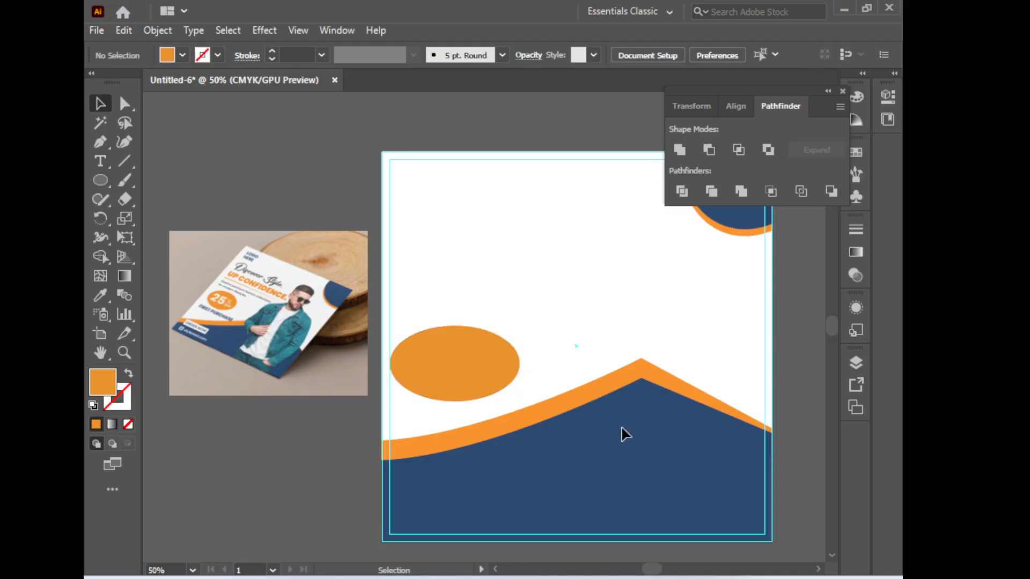
pyautogui.keyDown('ctrl'); pyautogui.click(420, 182); pyautogui.keyUp('ctrl')
pyautogui.keyDown('ctrl'); pyautogui.click(484, 350); pyautogui.keyUp('ctrl')
pyautogui.press('space')
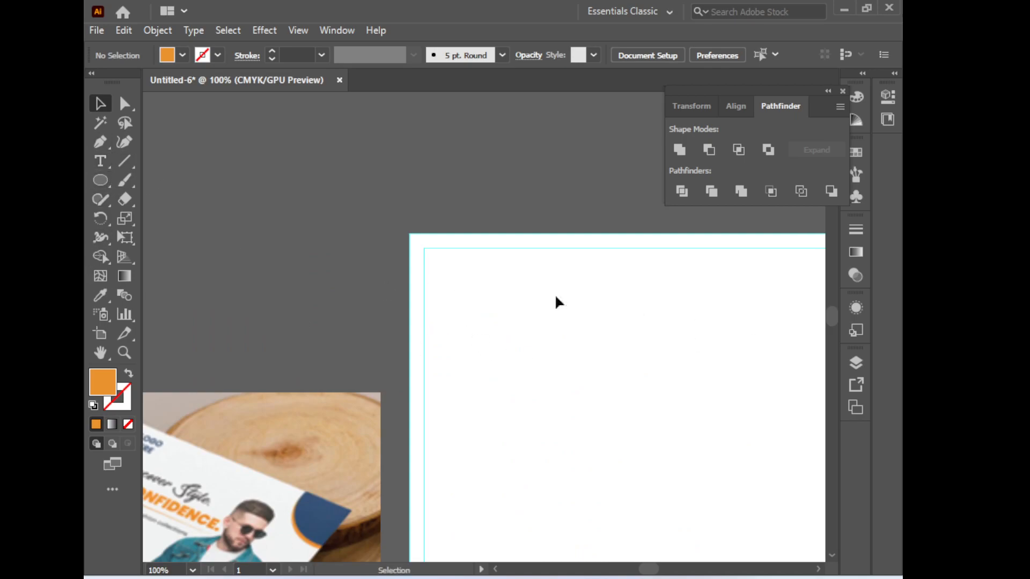
pyautogui.moveTo(472, 285); pyautogui.dragTo(511, 271)
pyautogui.click(100, 181)
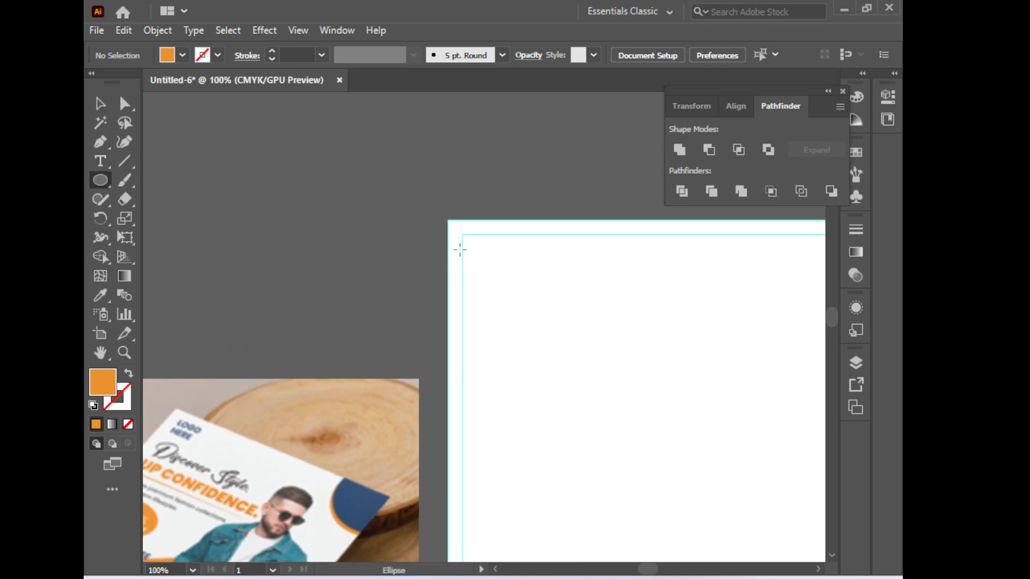
pyautogui.moveTo(461, 222); pyautogui.dragTo(565, 106)
pyautogui.moveTo(403, 310); pyautogui.dragTo(190, 257)
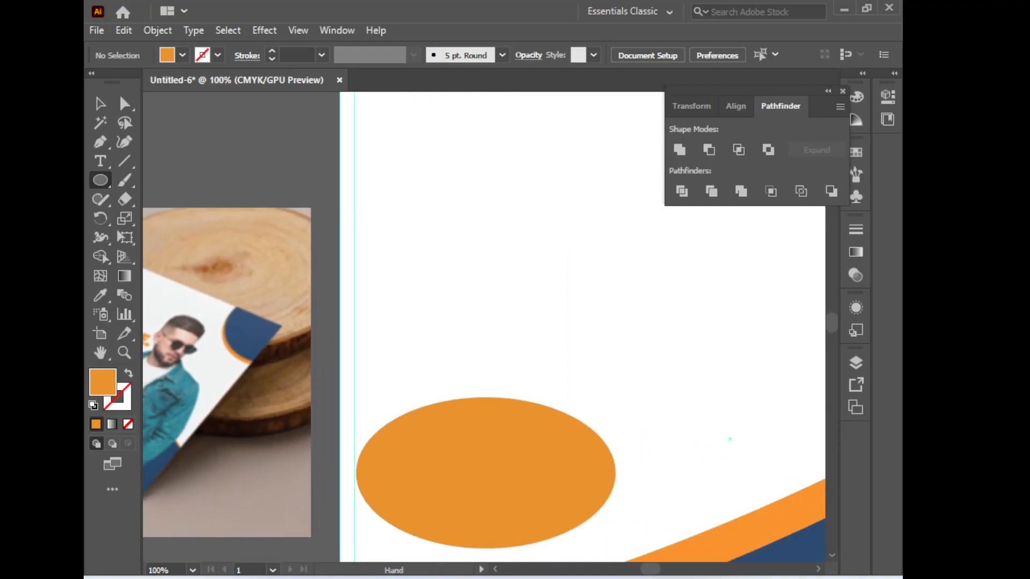
# Switch to the Chrome browser and search Google for "coffee logo" in a new tab
pyautogui.hotkey('alt', 'Tab')
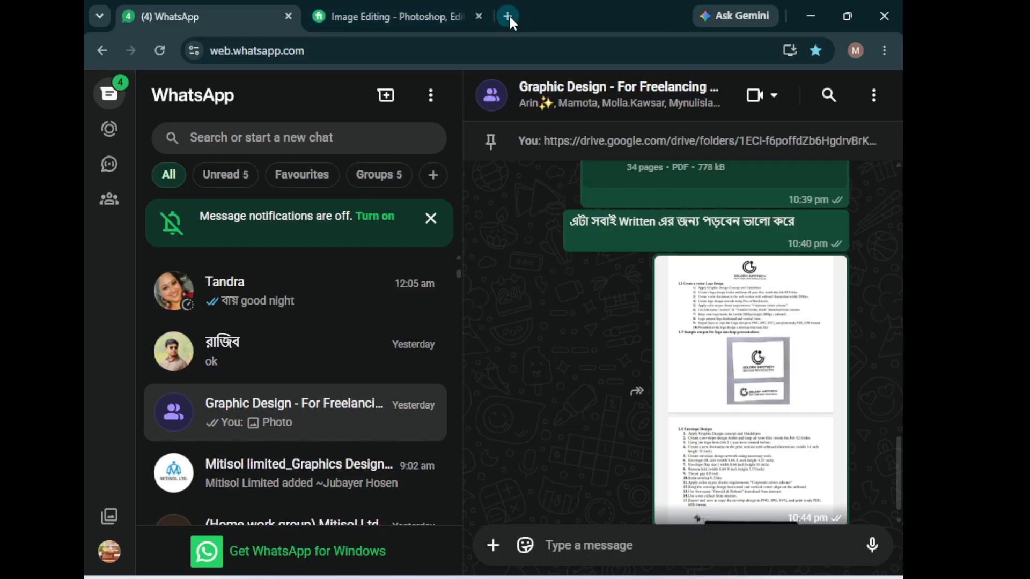
pyautogui.click(507, 15)
pyautogui.write('co')
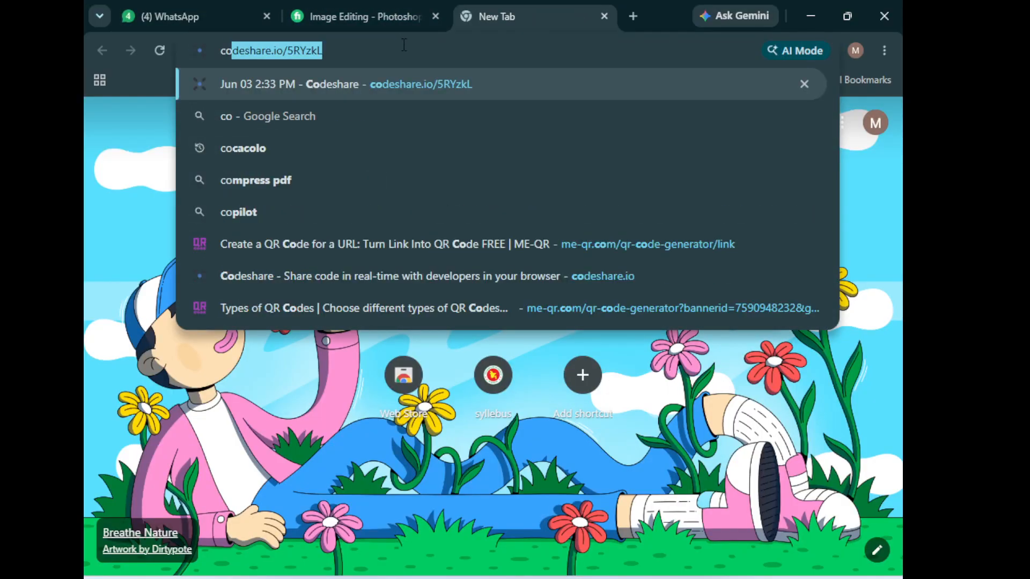
pyautogui.write('f')
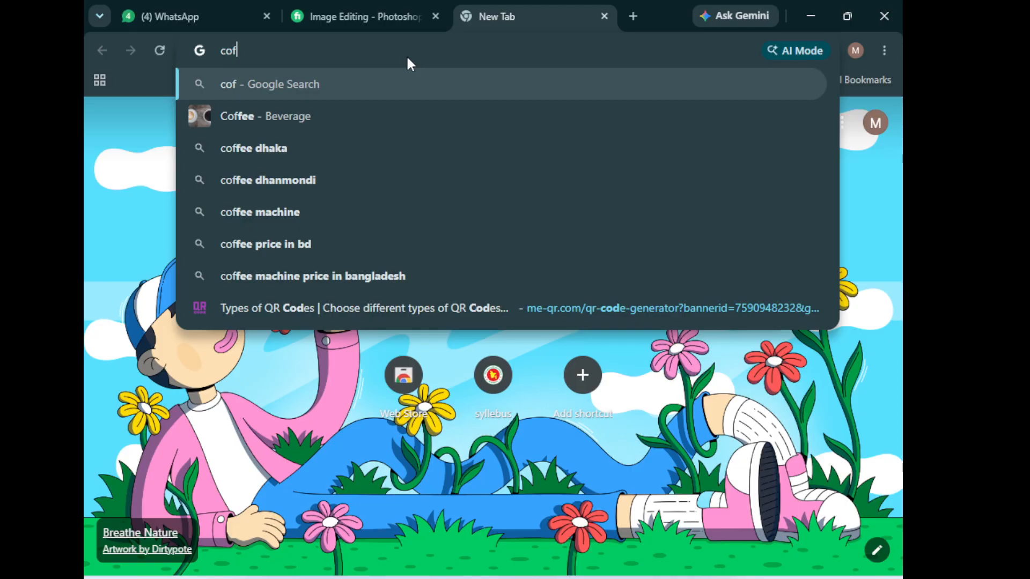
pyautogui.write('ff')
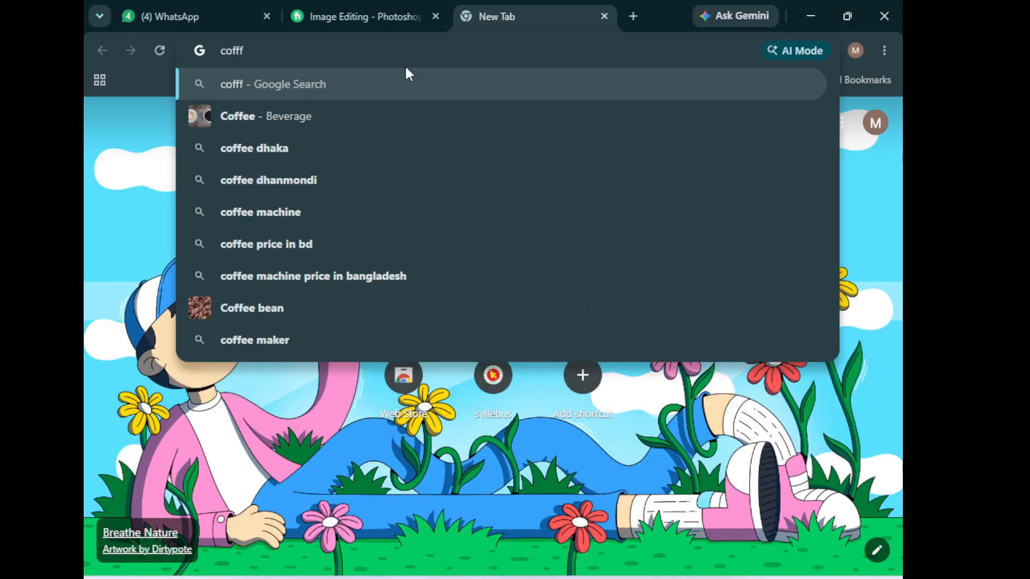
pyautogui.press('BackSpace')
pyautogui.write('ee')
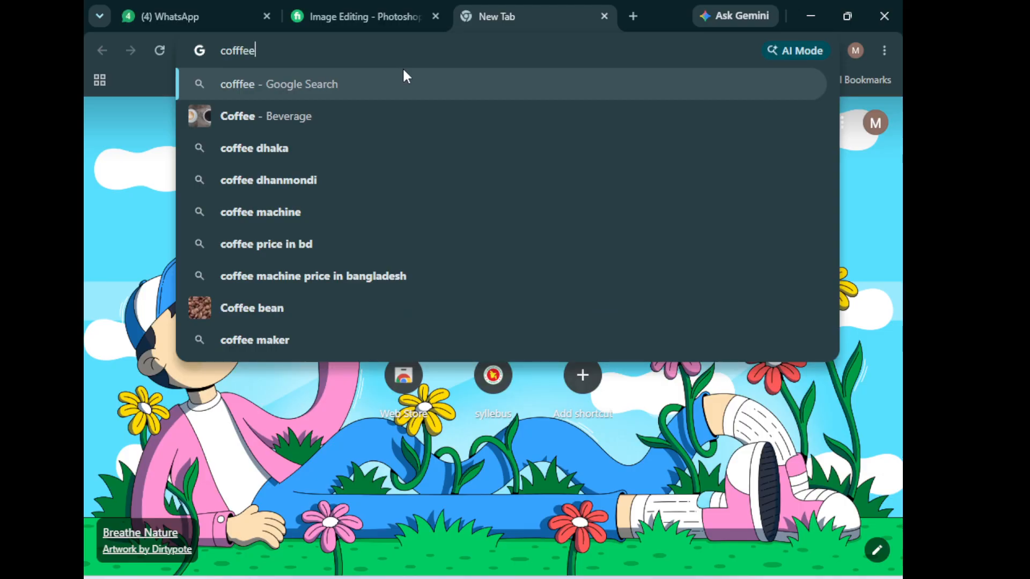
pyautogui.press('BackSpace')
pyautogui.press('BackSpace')
pyautogui.write('lo')
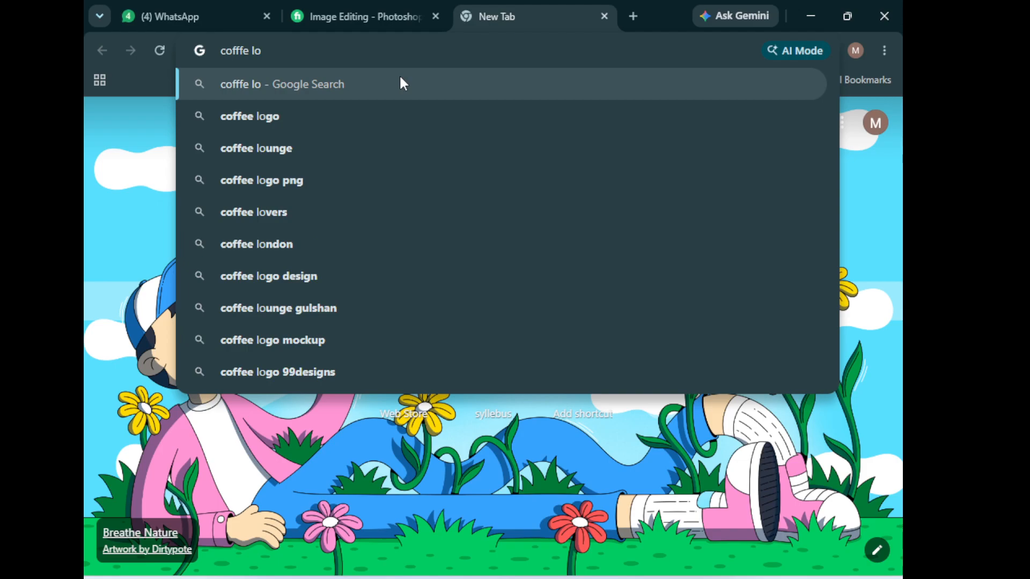
pyautogui.write('go')
pyautogui.click(301, 116)
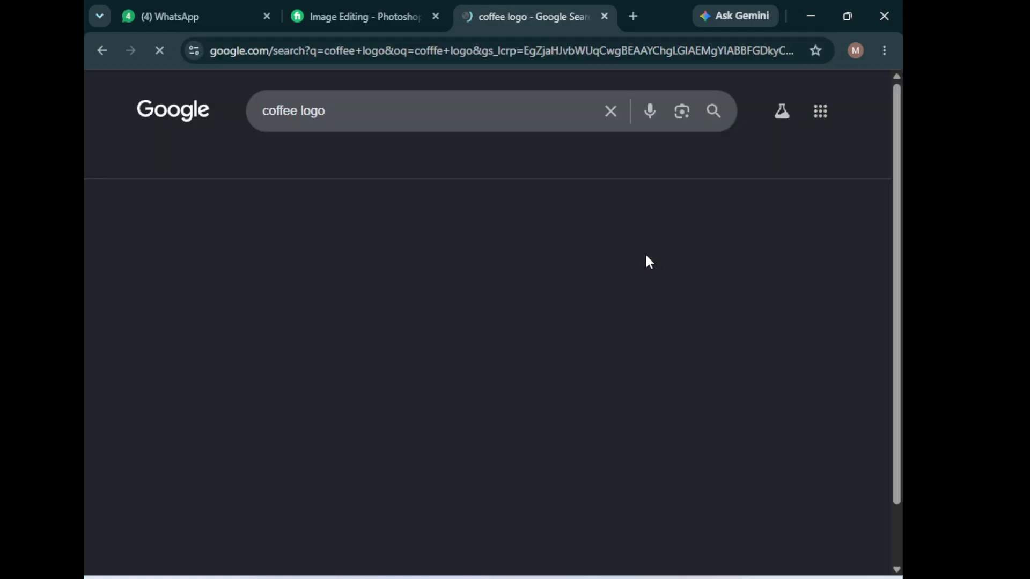
# Refine the Google search to "coffee logo png" and copy the PNGEgg Coffee Shop cup logo image
pyautogui.click(351, 118)
pyautogui.click(340, 145)
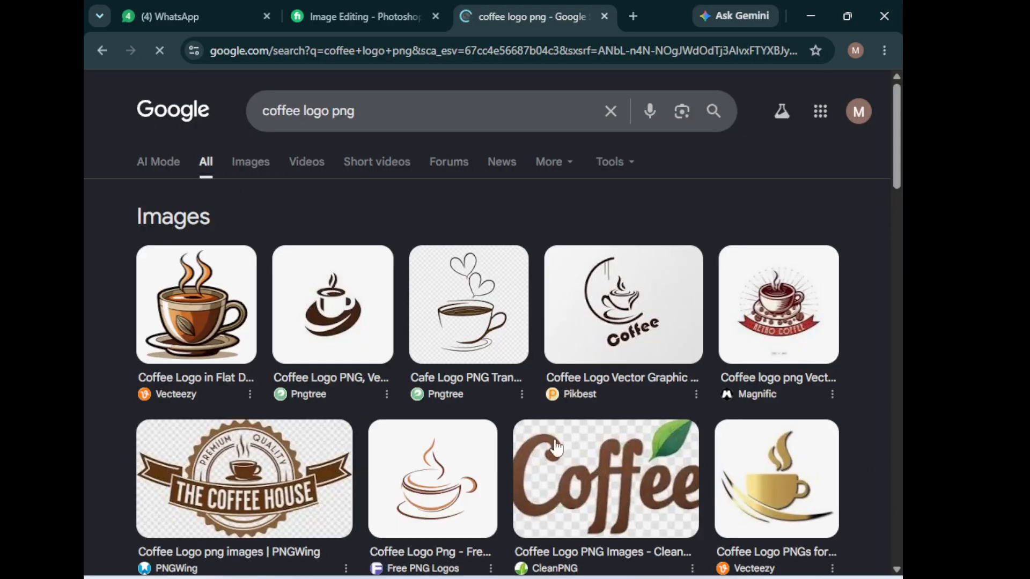
pyautogui.scroll(-3, 375, 361)
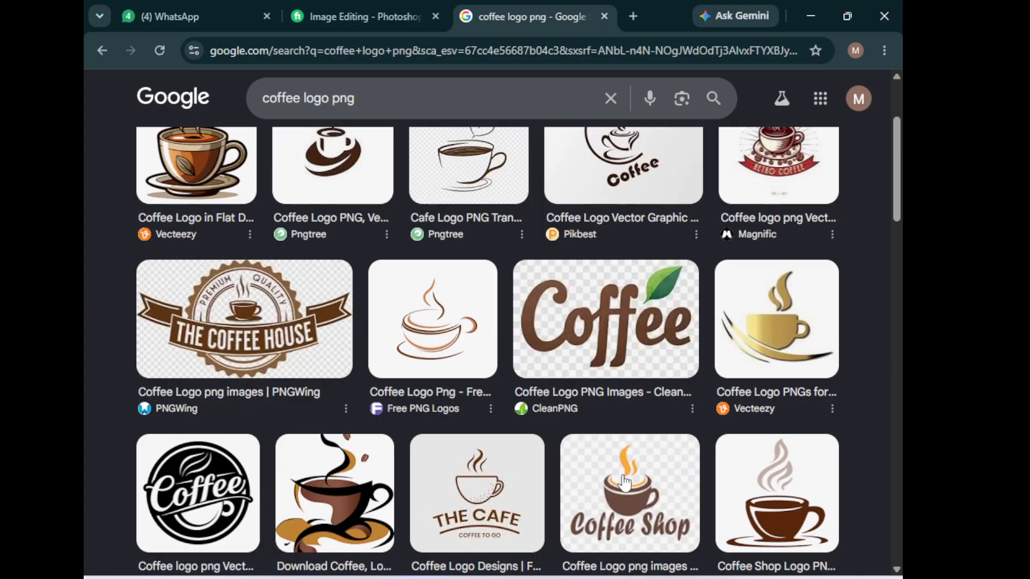
pyautogui.scroll(3, 624, 482)
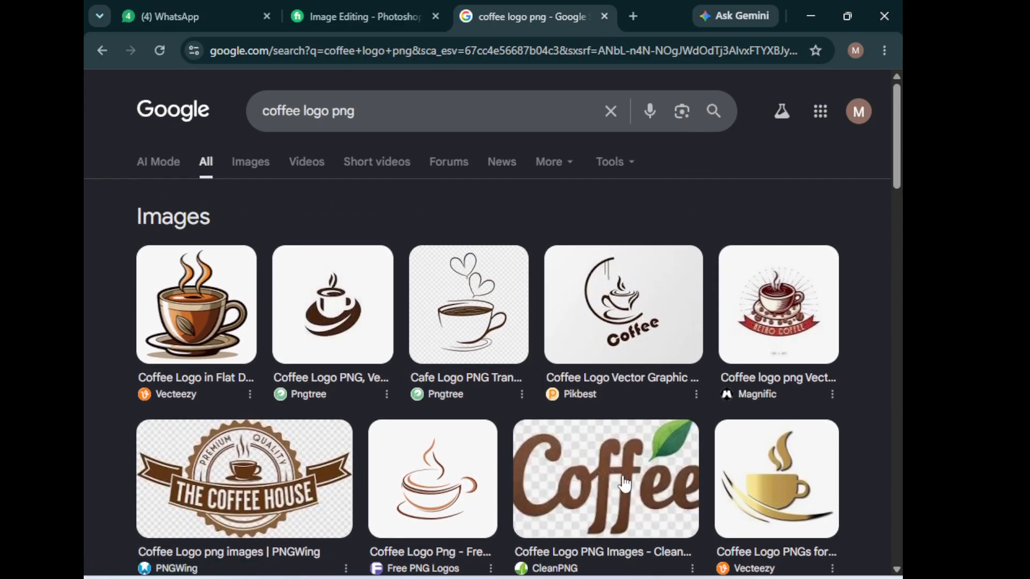
pyautogui.scroll(-5, 623, 485)
pyautogui.scroll(-2, 622, 482)
pyautogui.click(619, 268)
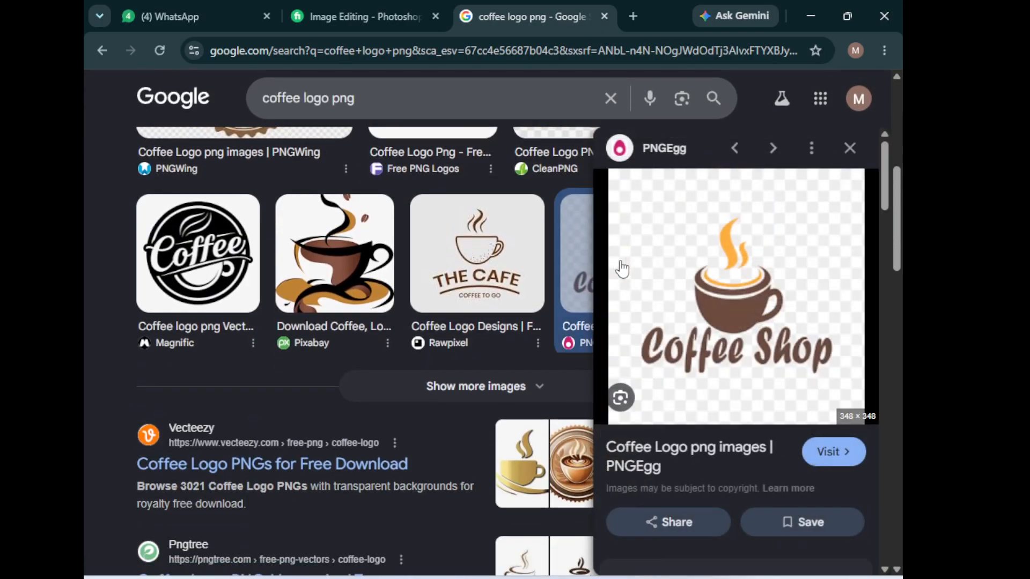
pyautogui.rightClick(780, 273)
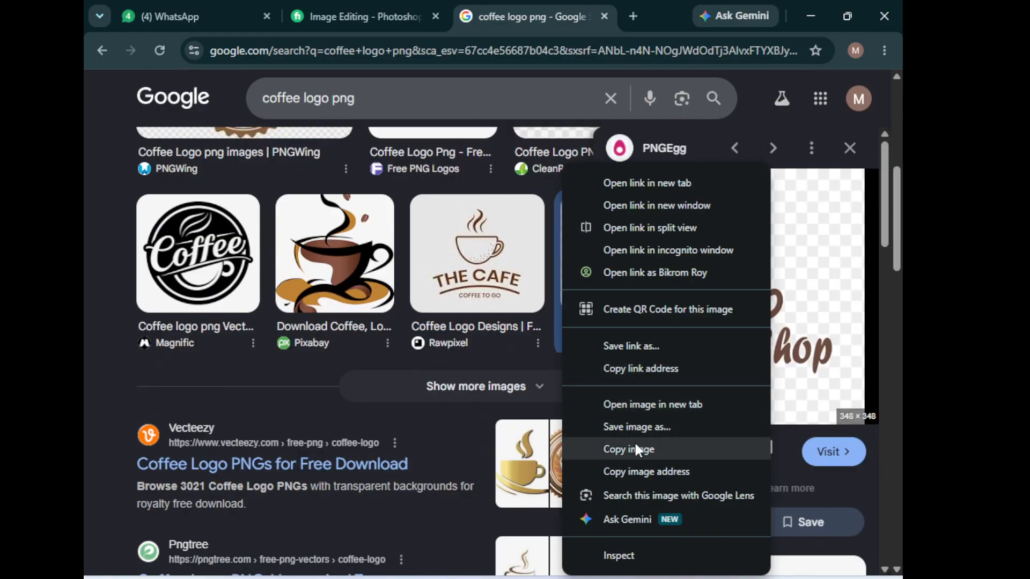
pyautogui.click(627, 446)
# Switch back to Illustrator, paste the Coffee Shop logo and move it to the empty canvas above the reference photo
pyautogui.hotkey('alt', 'Tab')
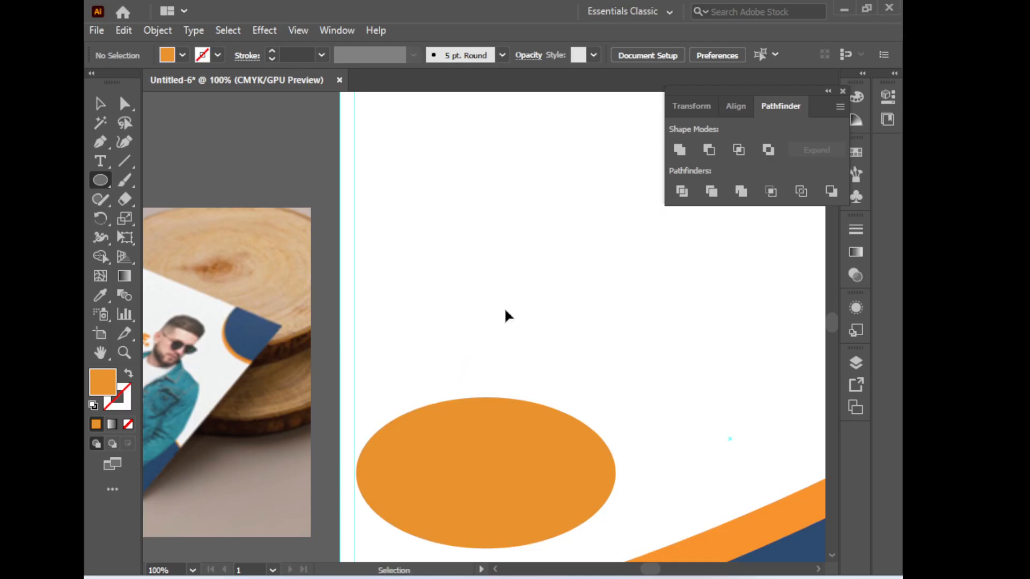
pyautogui.hotkey('ctrl', 'v')
pyautogui.hotkey('ctrl', '-')
pyautogui.hotkey('ctrl', '-')
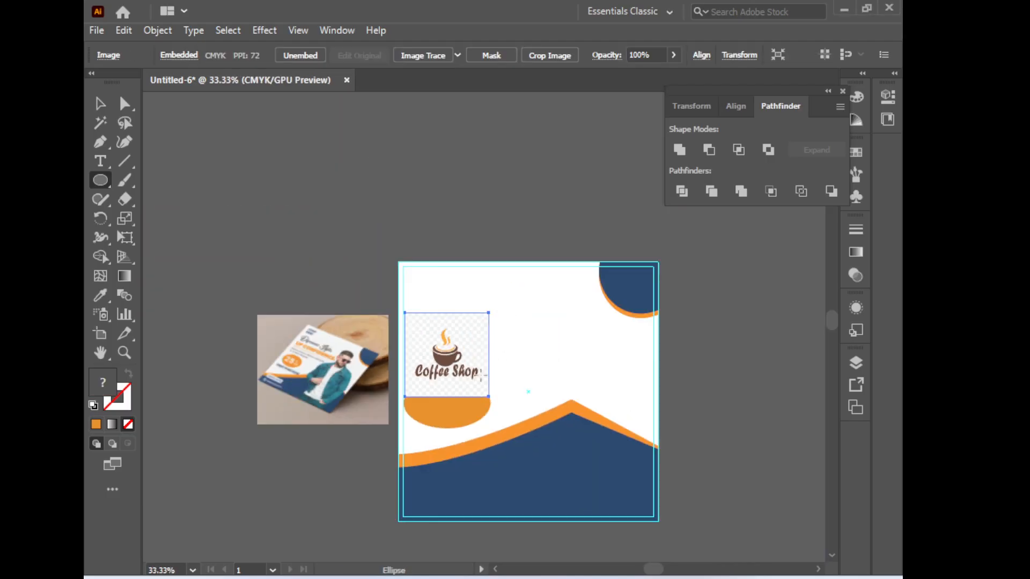
pyautogui.moveTo(459, 384); pyautogui.dragTo(604, 442)
pyautogui.click(100, 103)
pyautogui.moveTo(592, 404); pyautogui.dragTo(352, 214)
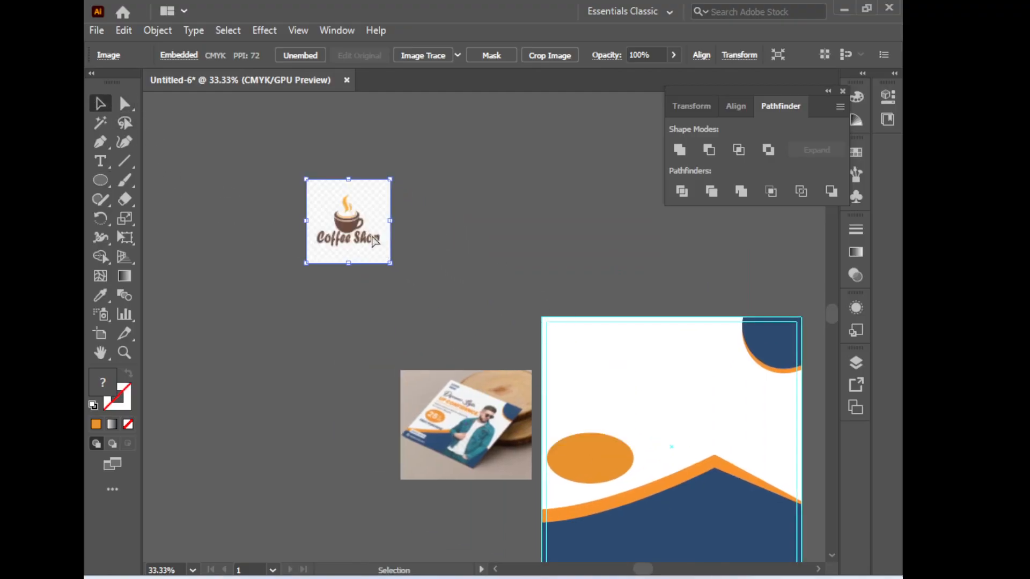
# Trace the pasted Coffee Shop image with the default Image Trace preset and expand the result into editable paths
pyautogui.hotkey('ctrl', '+')
pyautogui.hotkey('ctrl', '+')
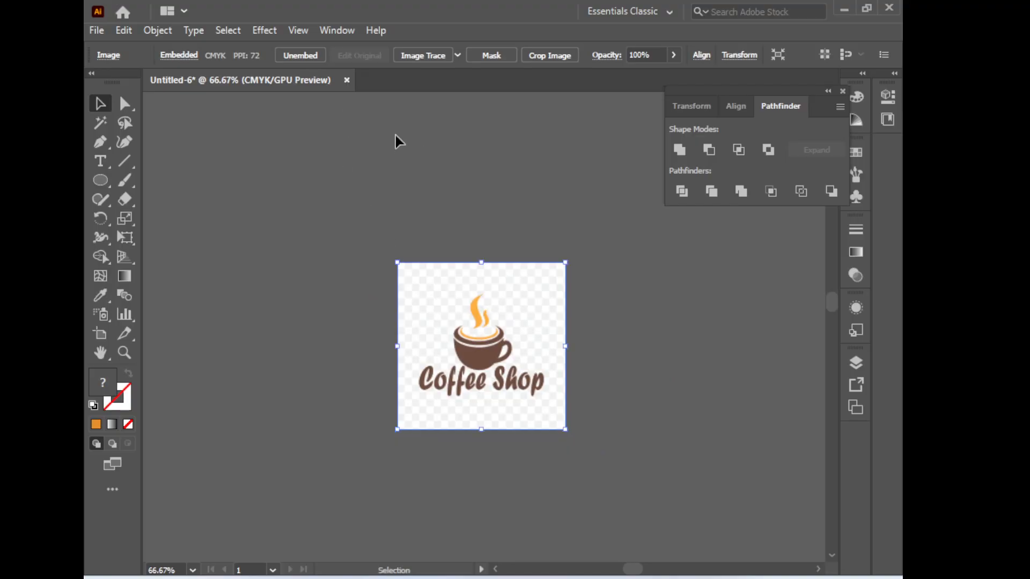
pyautogui.click(429, 55)
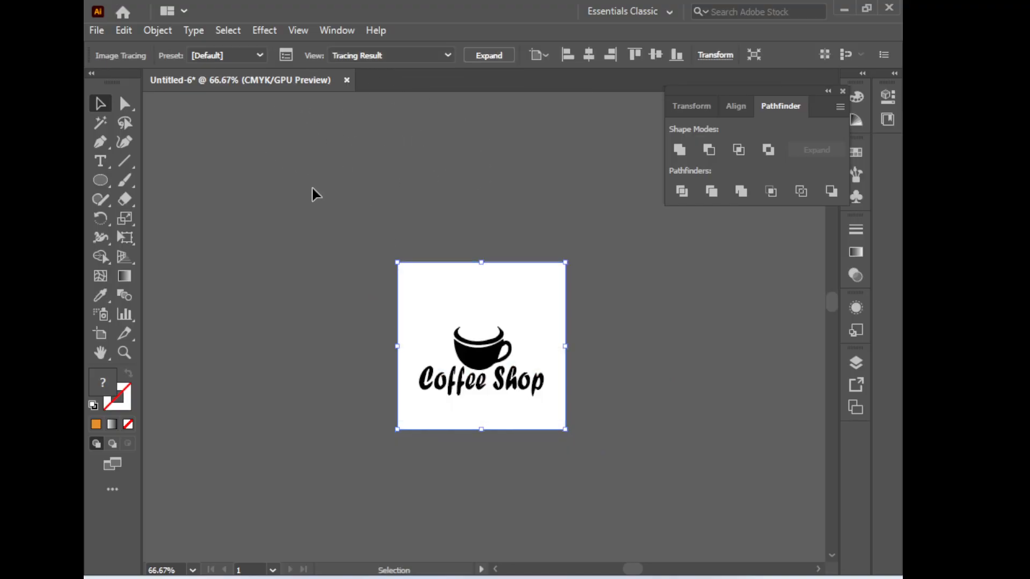
pyautogui.click(488, 57)
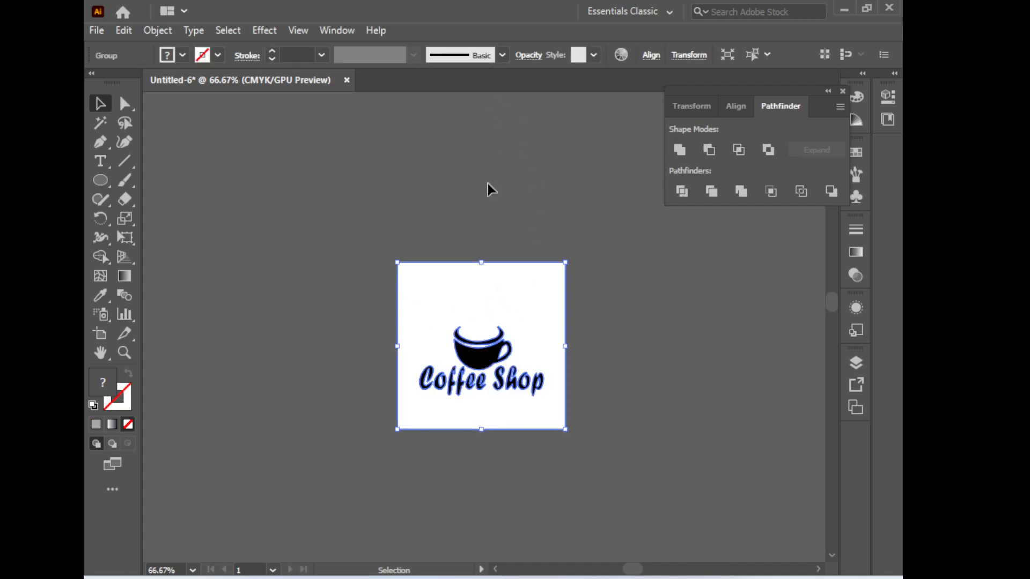
# Ungroup the traced logo and move its white background square away from the black cup and lettering
pyautogui.rightClick(522, 319)
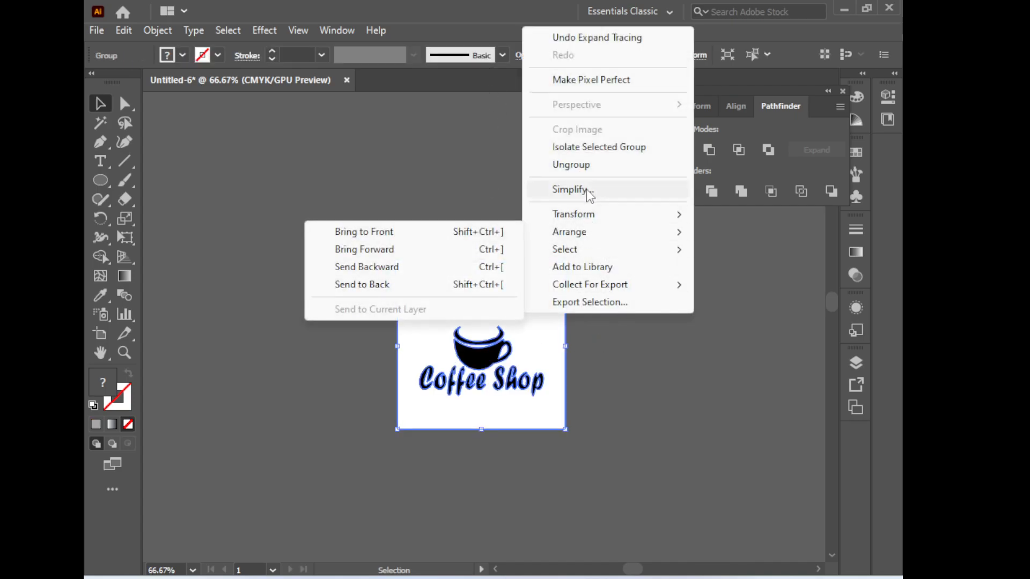
pyautogui.click(590, 167)
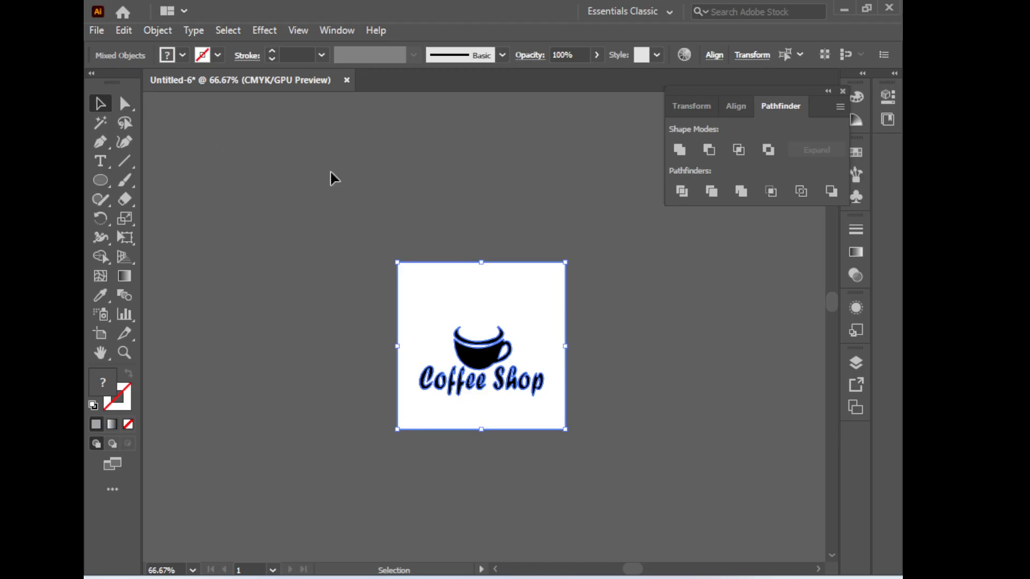
pyautogui.click(368, 205)
pyautogui.click(484, 299)
pyautogui.moveTo(515, 313); pyautogui.dragTo(620, 268)
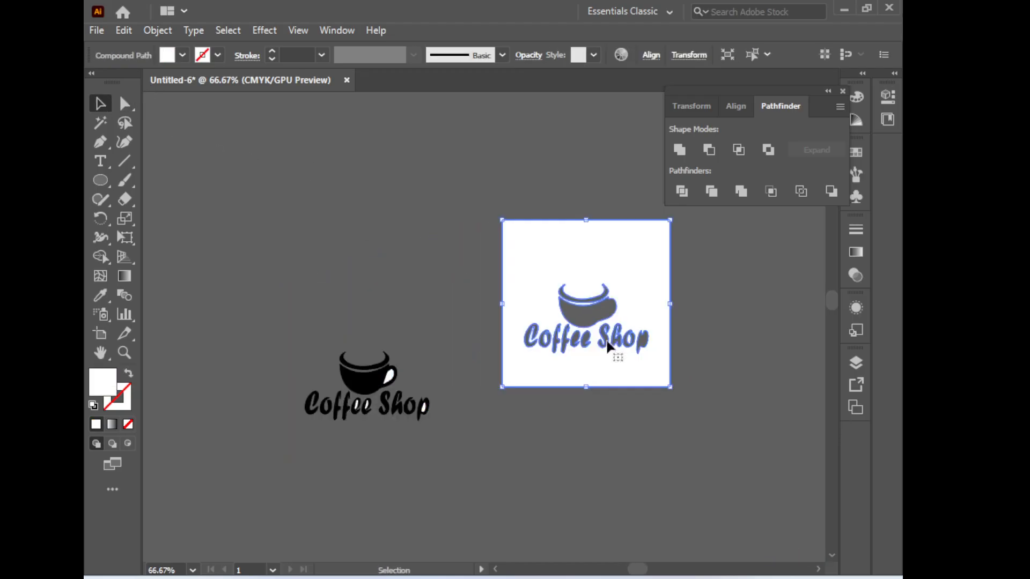
# Delete the white filler shapes inside the cup handle and inside the letters e and p of the logo
pyautogui.moveTo(444, 444); pyautogui.dragTo(577, 418)
pyautogui.keyDown('ctrl'); pyautogui.click(542, 383); pyautogui.keyUp('ctrl')
pyautogui.keyDown('ctrl'); pyautogui.click(435, 324); pyautogui.keyUp('ctrl')
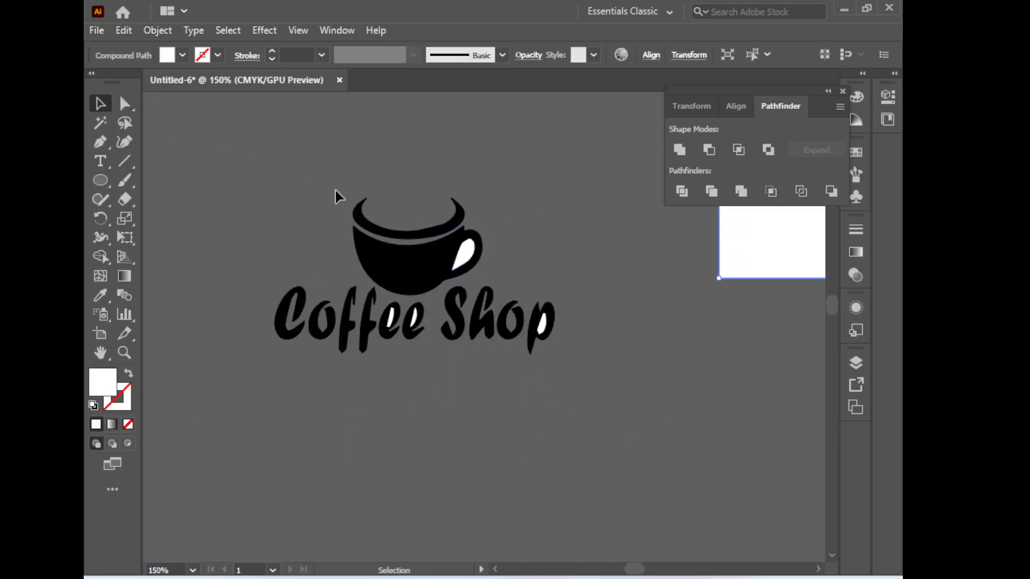
pyautogui.click(468, 258)
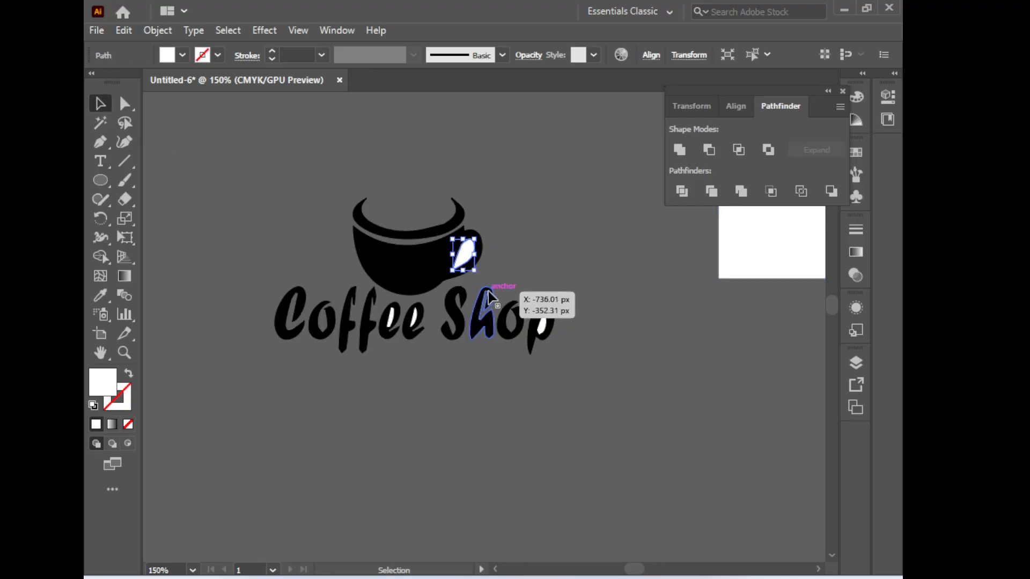
pyautogui.press('Delete')
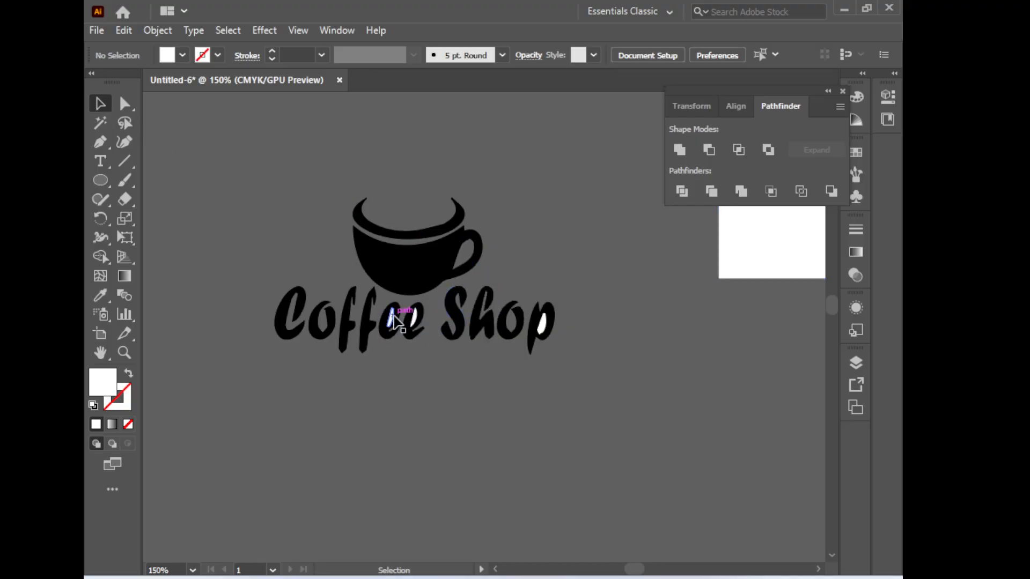
pyautogui.click(393, 320)
pyautogui.press('Delete')
pyautogui.click(544, 323)
pyautogui.press('Delete')
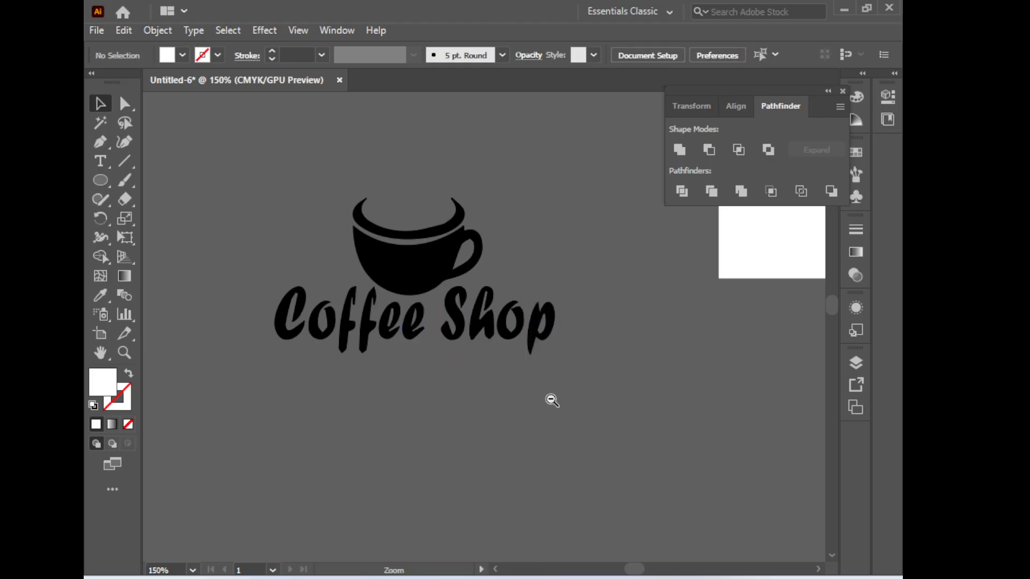
# Select the whole black cup and Coffee Shop lettering, and apply Outline Stroke to its paths
pyautogui.hotkey('ctrl', '-')
pyautogui.hotkey('ctrl', '-')
pyautogui.hotkey('ctrl', '-')
pyautogui.moveTo(472, 304); pyautogui.dragTo(416, 253)
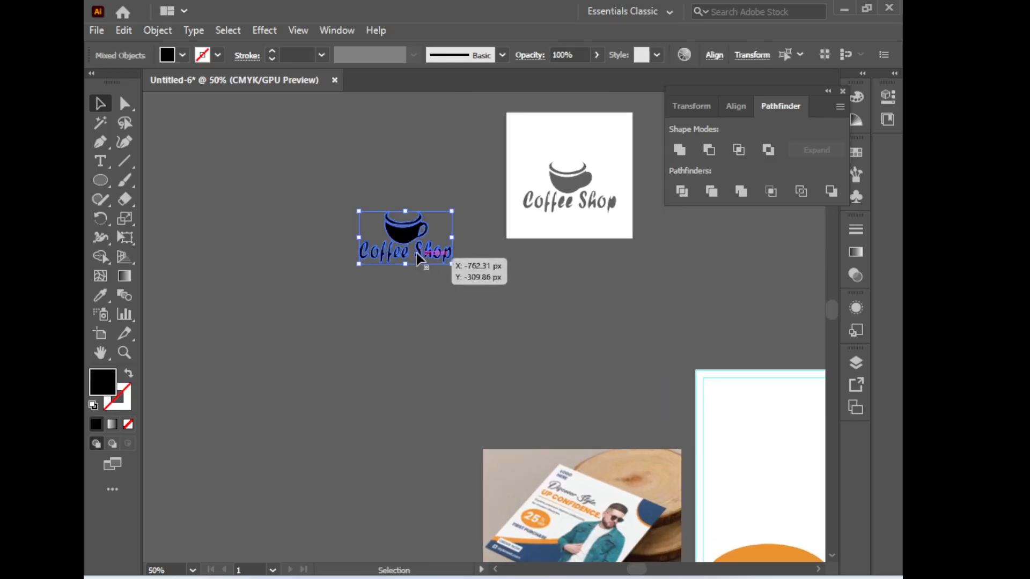
pyautogui.click(172, 31)
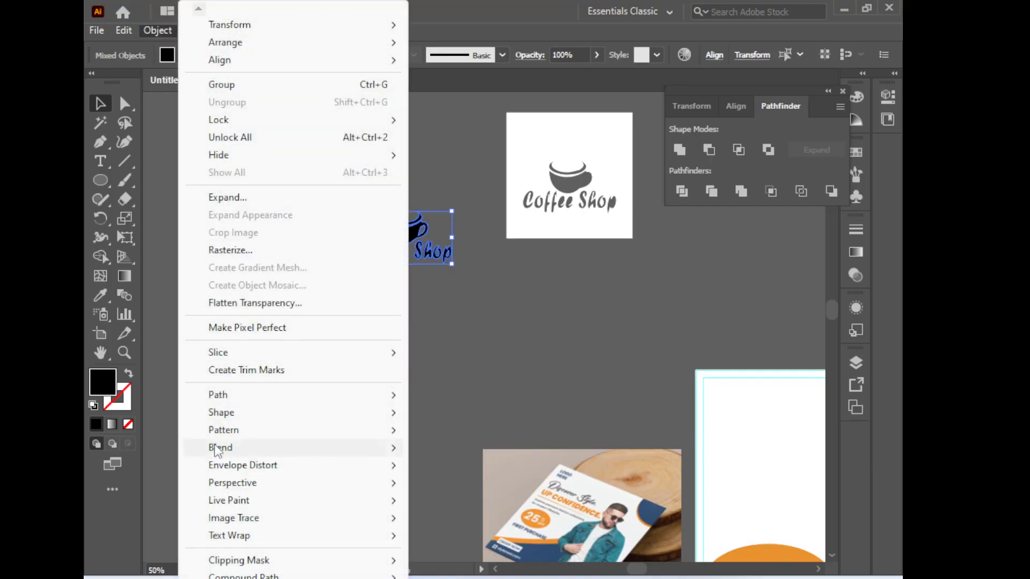
pyautogui.moveTo(226, 395)
pyautogui.click(471, 437)
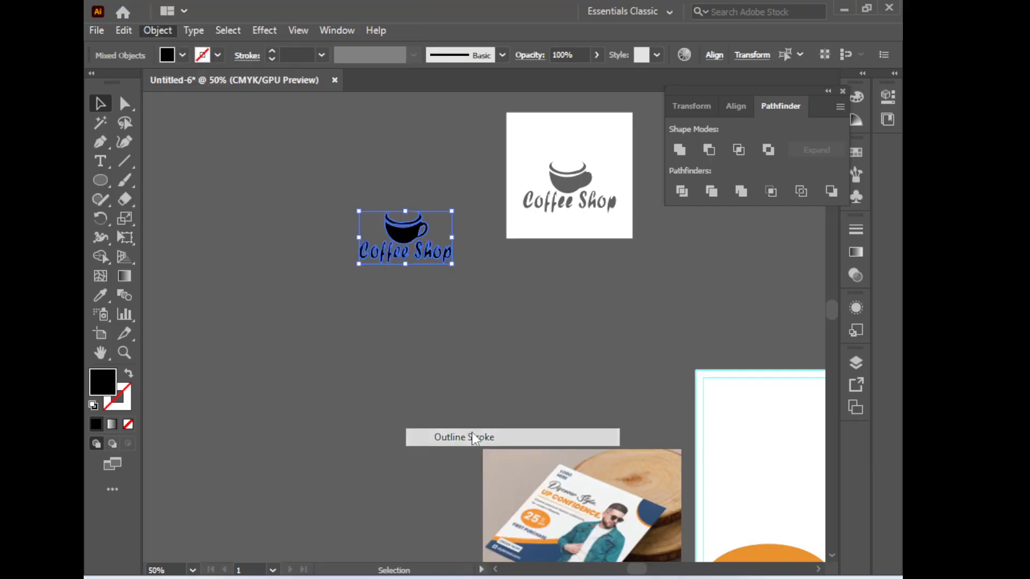
# Try the blue gradient and brown fills on the complete logo, settling on the yellow-to-orange gradient swatch
pyautogui.click(452, 312)
pyautogui.click(418, 253)
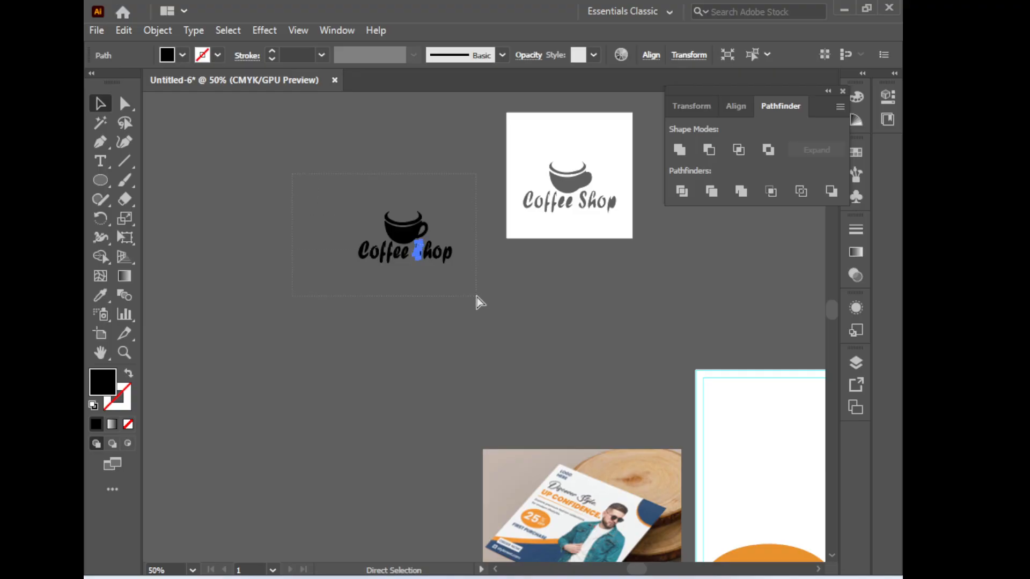
pyautogui.moveTo(476, 297); pyautogui.dragTo(475, 296)
pyautogui.click(182, 55)
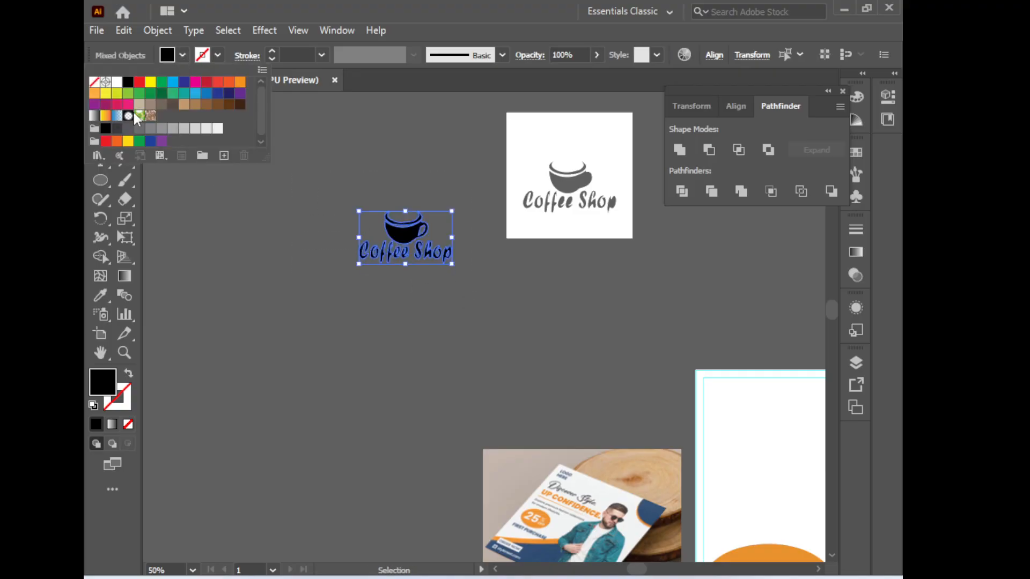
pyautogui.click(117, 120)
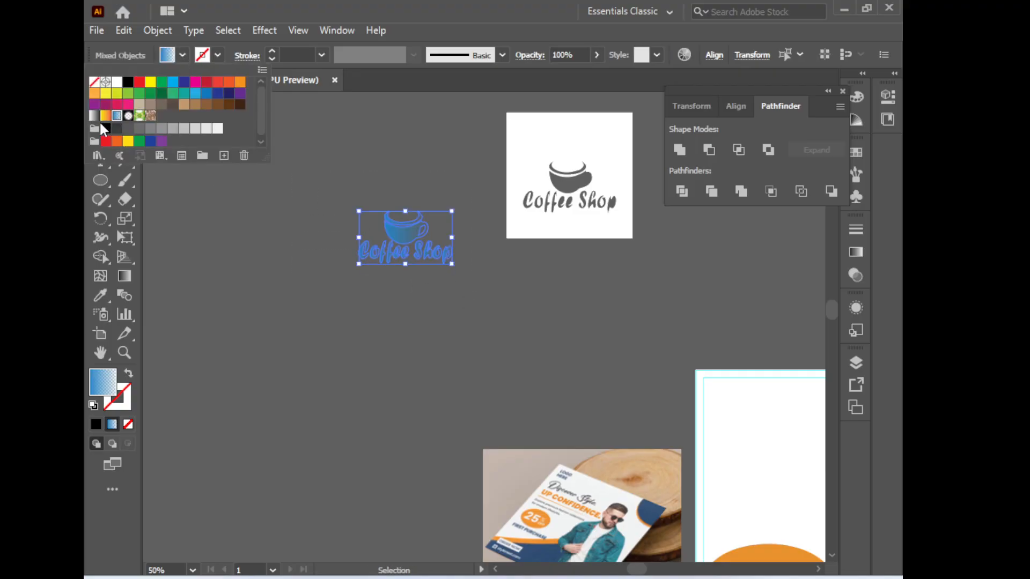
pyautogui.click(105, 121)
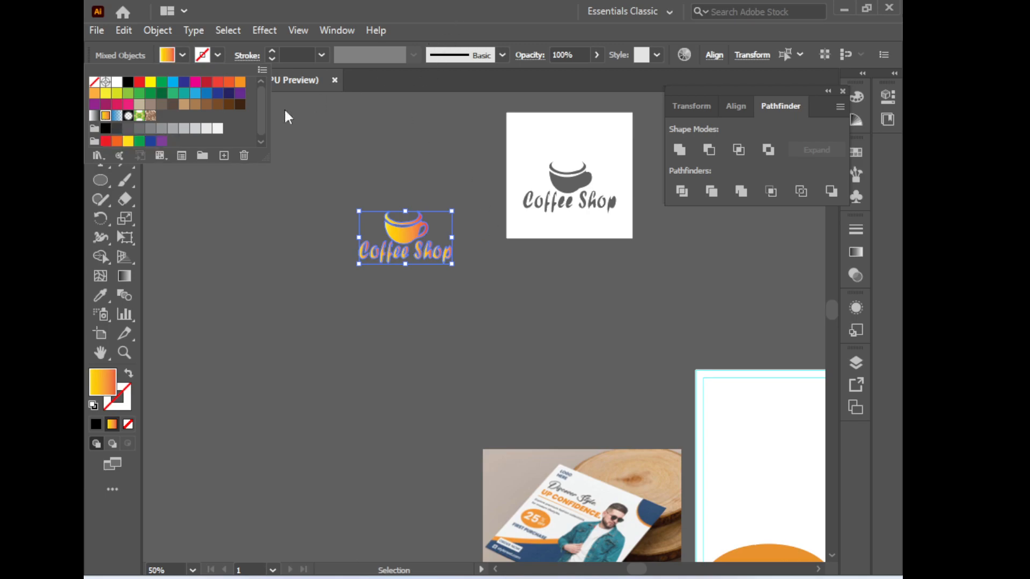
pyautogui.click(205, 105)
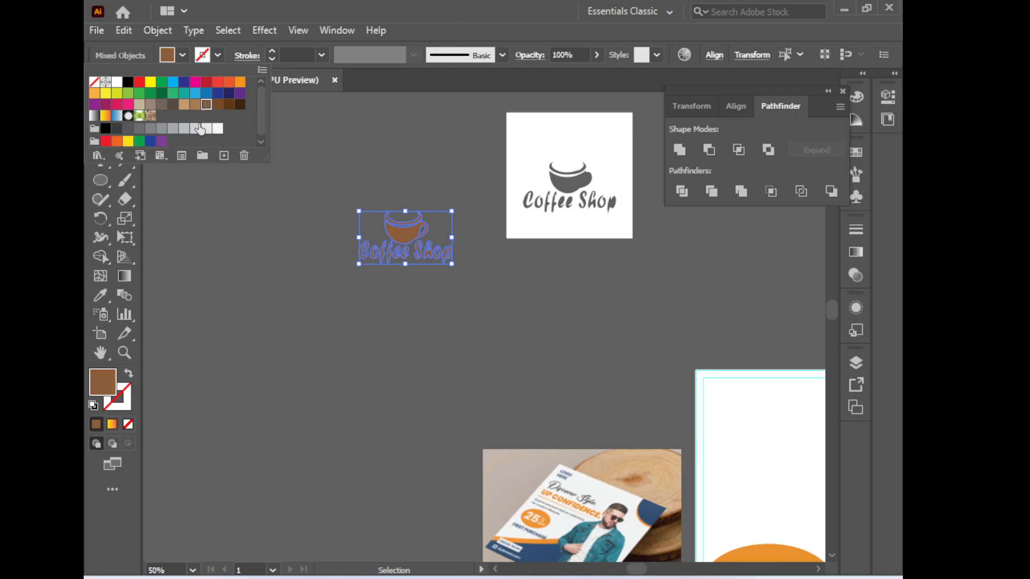
pyautogui.click(106, 119)
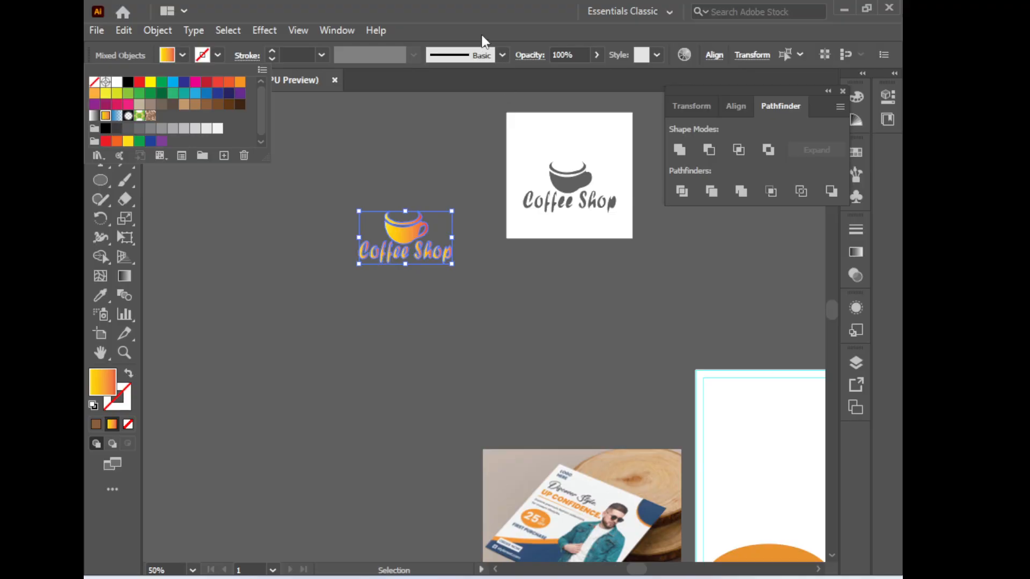
pyautogui.click(454, 215)
# Select all parts of the gradient Coffee Shop logo and group them
pyautogui.click(490, 330)
pyautogui.click(429, 258)
pyautogui.moveTo(293, 189); pyautogui.dragTo(437, 255)
pyautogui.press('z')
pyautogui.click(433, 279)
pyautogui.press('v')
# Scale down the logo group and place it in the artboard's top-left corner against the margin guides, leaving it deselected
pyautogui.moveTo(526, 379); pyautogui.dragTo(297, 242)
pyautogui.click(240, 132)
pyautogui.moveTo(240, 132); pyautogui.dragTo(664, 346)
pyautogui.moveTo(680, 349); pyautogui.dragTo(684, 352)
pyautogui.press('space')
pyautogui.moveTo(688, 443); pyautogui.dragTo(517, 359)
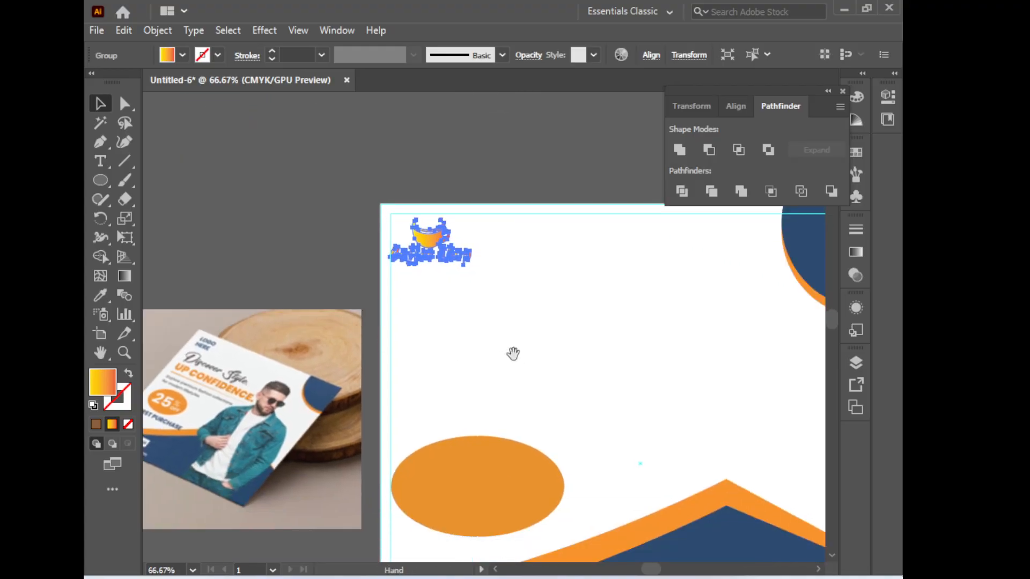
pyautogui.click(526, 397)
# Compare the artboard with the reference flyer, examining the area between the logo and the discount ellipse
pyautogui.keyDown('alt'); pyautogui.click(512, 361); pyautogui.keyUp('alt')
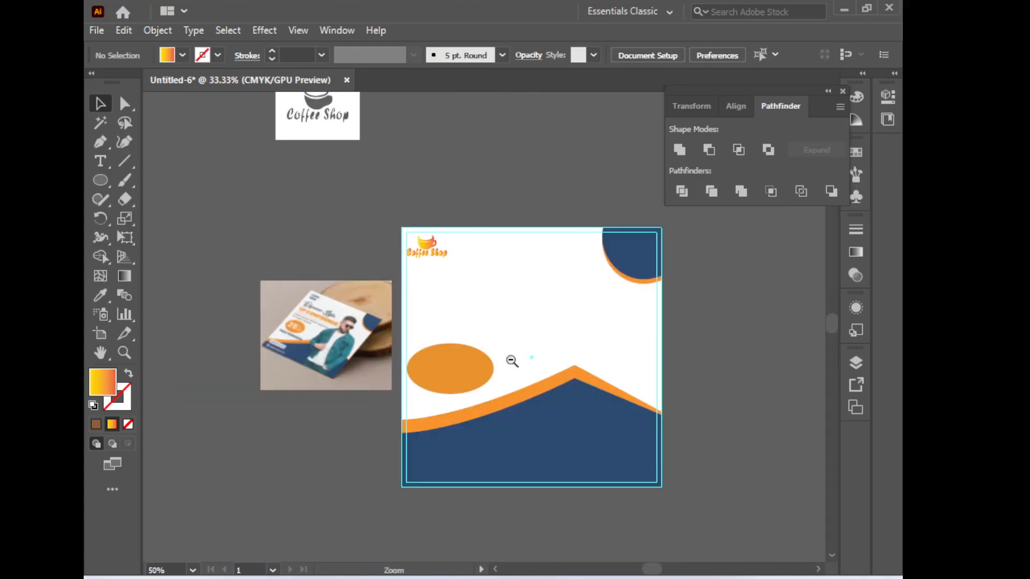
pyautogui.keyDown('alt'); pyautogui.click(513, 362); pyautogui.keyUp('alt')
pyautogui.keyDown('alt'); pyautogui.click(506, 367); pyautogui.keyUp('alt')
pyautogui.click(480, 317)
pyautogui.click(480, 317)
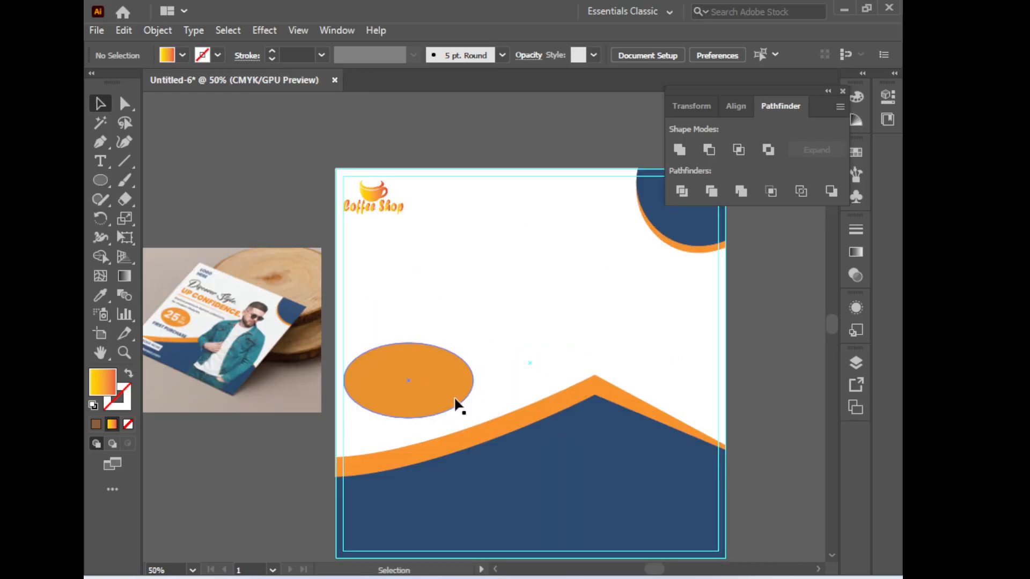
pyautogui.hscroll(-3, 472, 402)
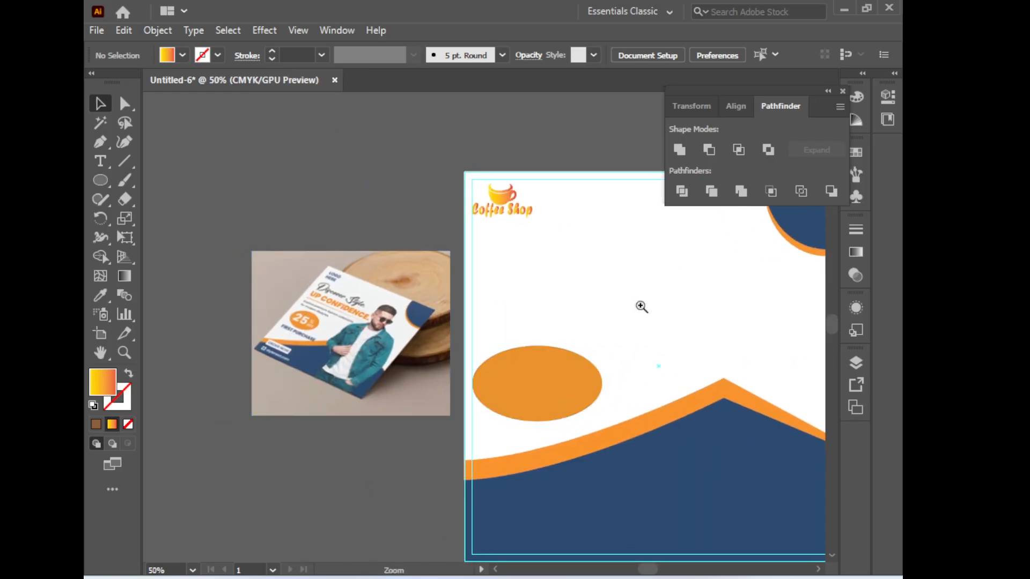
pyautogui.click(642, 305)
pyautogui.moveTo(416, 343); pyautogui.dragTo(566, 308)
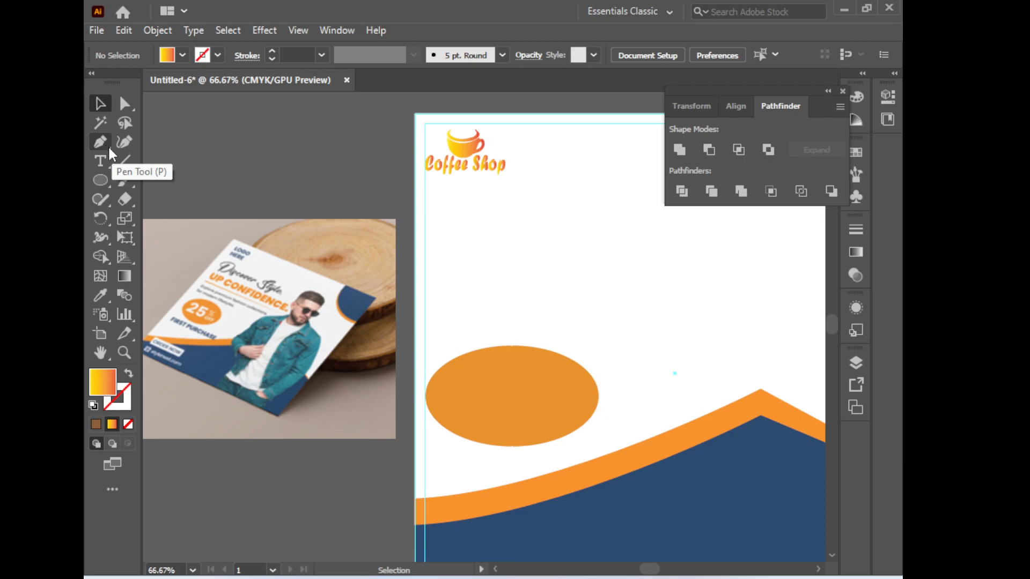
# Draw a straight horizontal line with the Line Segment tool between the logo and the orange ellipse, starting near the left margin guide
pyautogui.click(120, 165)
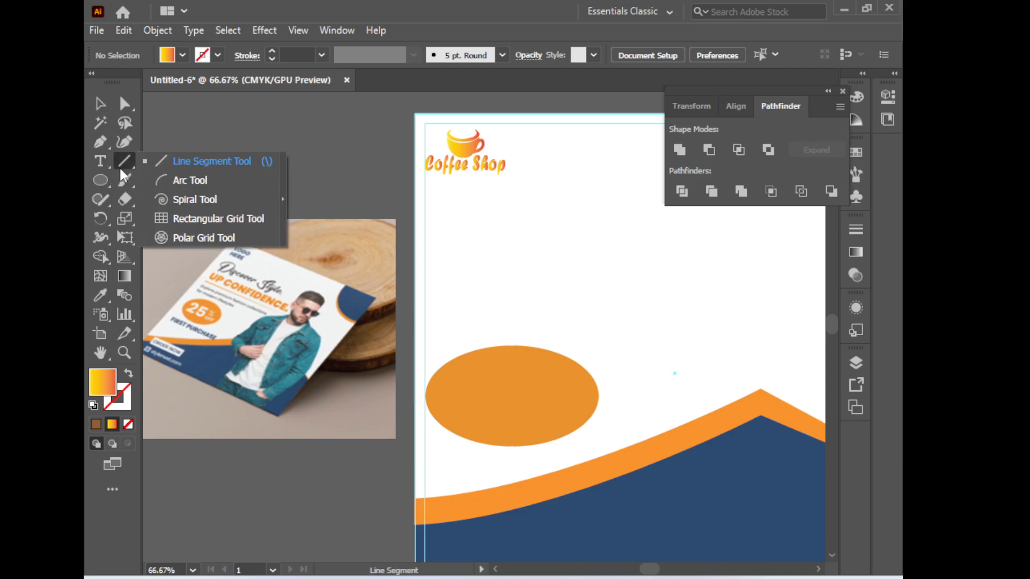
pyautogui.click(200, 168)
pyautogui.press('space')
pyautogui.moveTo(492, 319); pyautogui.dragTo(426, 342)
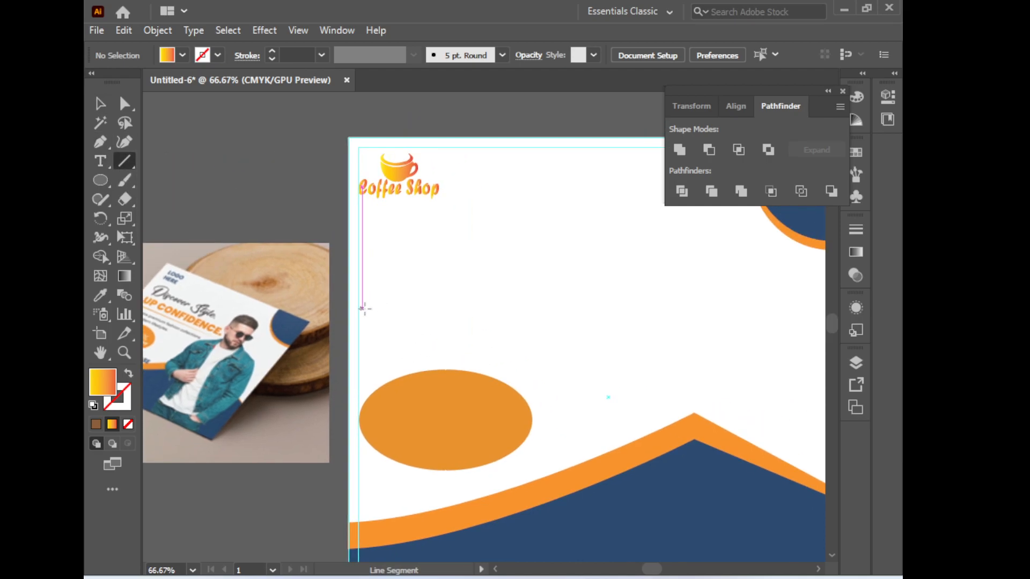
pyautogui.moveTo(368, 306)
pyautogui.mouseDown()
pyautogui.moveTo(616, 333)
pyautogui.moveTo(696, 307)
pyautogui.moveTo(641, 305)
pyautogui.mouseUp()
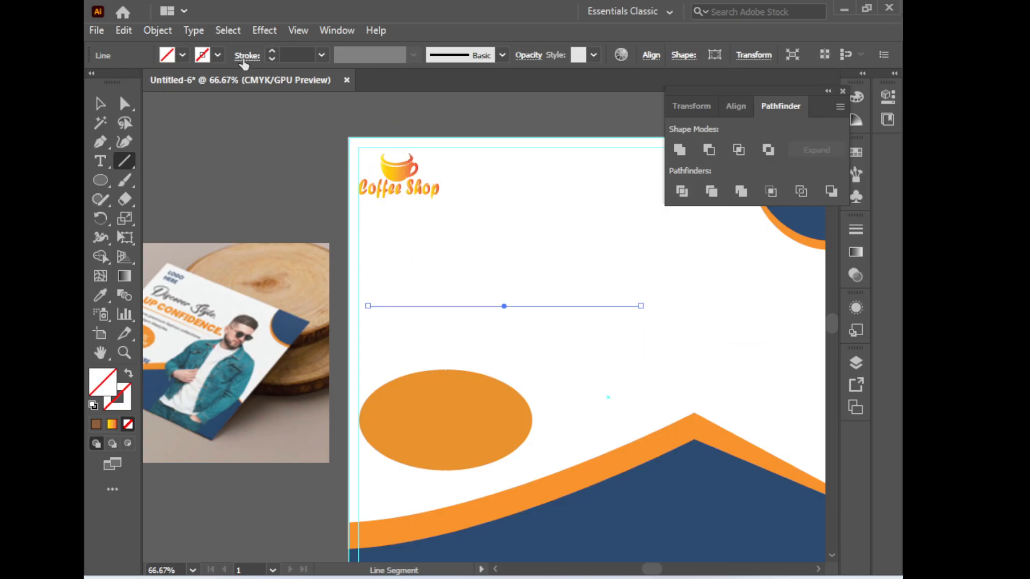
# Set the horizontal line's stroke weight to 7 pt and apply the tapering Width Profile 4
pyautogui.click(272, 51)
pyautogui.click(273, 51)
pyautogui.click(273, 51)
pyautogui.click(273, 51)
pyautogui.click(272, 51)
pyautogui.click(272, 51)
pyautogui.click(273, 51)
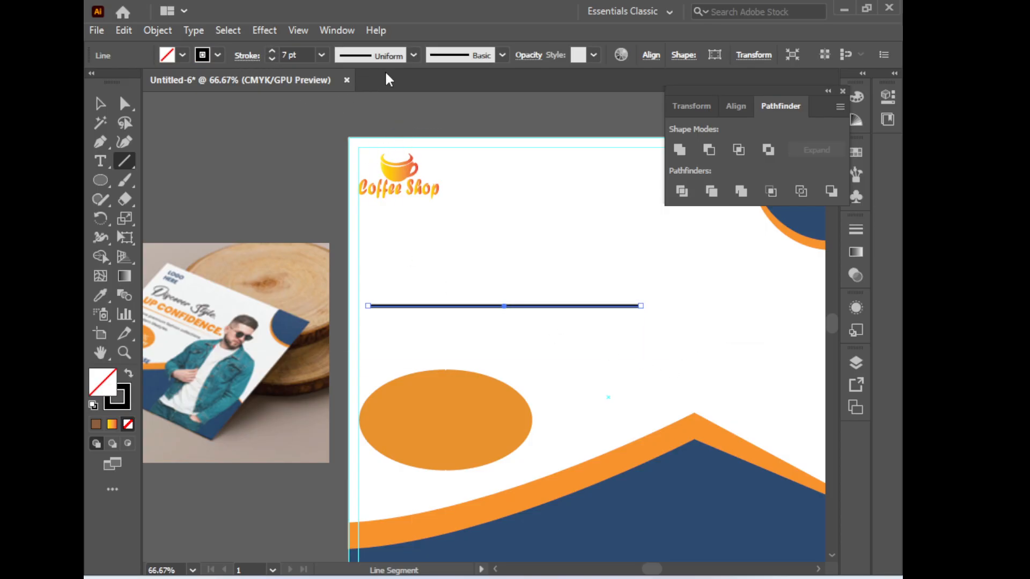
pyautogui.click(413, 56)
pyautogui.click(395, 180)
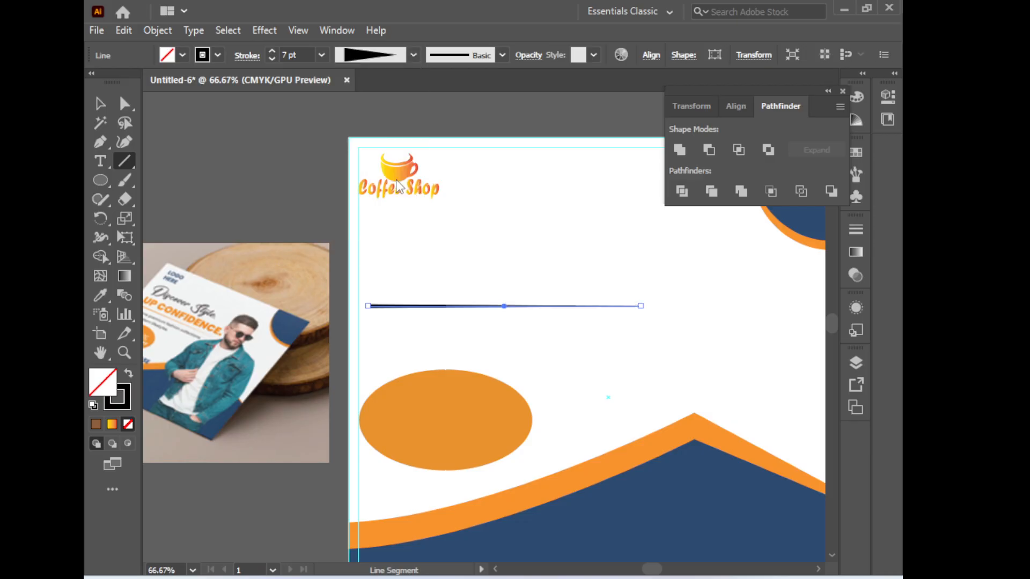
# Increase the tapered line's stroke weight to 13 pt
pyautogui.click(272, 51)
pyautogui.click(273, 51)
pyautogui.click(273, 51)
pyautogui.click(272, 51)
pyautogui.click(272, 51)
pyautogui.click(272, 50)
pyautogui.moveTo(303, 296); pyautogui.dragTo(378, 289)
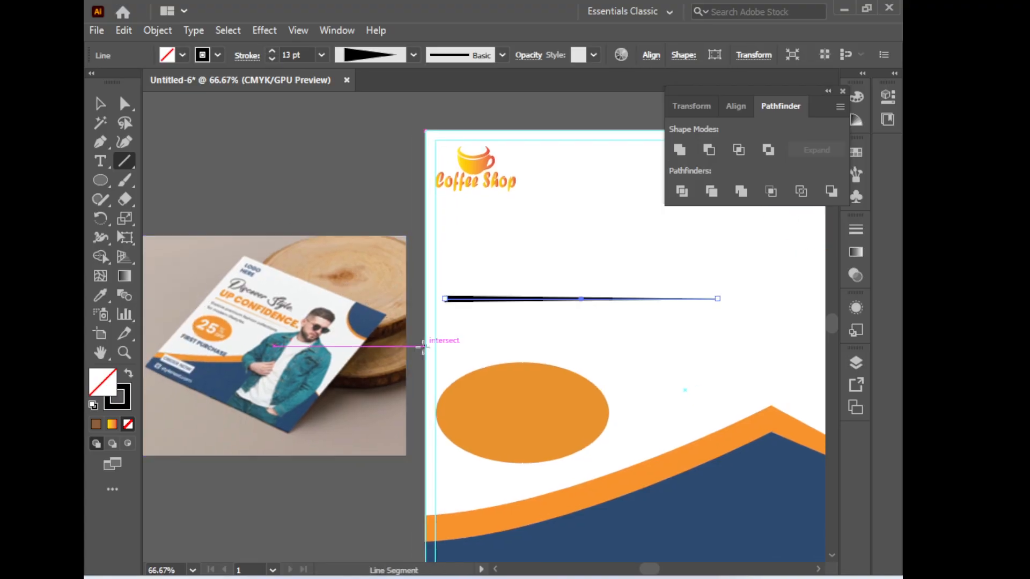
# Color the tapered line's stroke with the orange swatch that matches the ellipse, leaving the line deselected
pyautogui.click(218, 54)
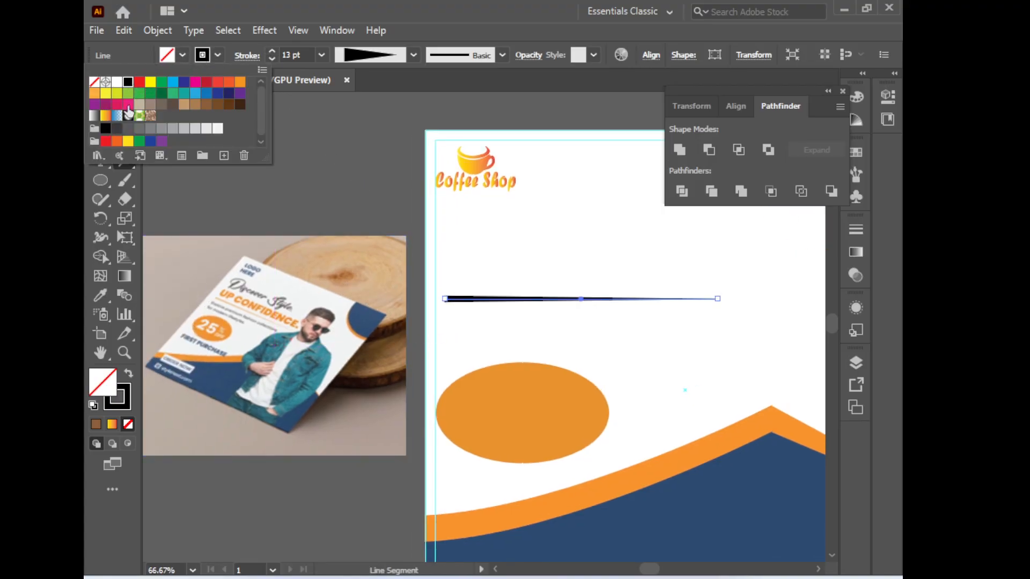
pyautogui.click(243, 80)
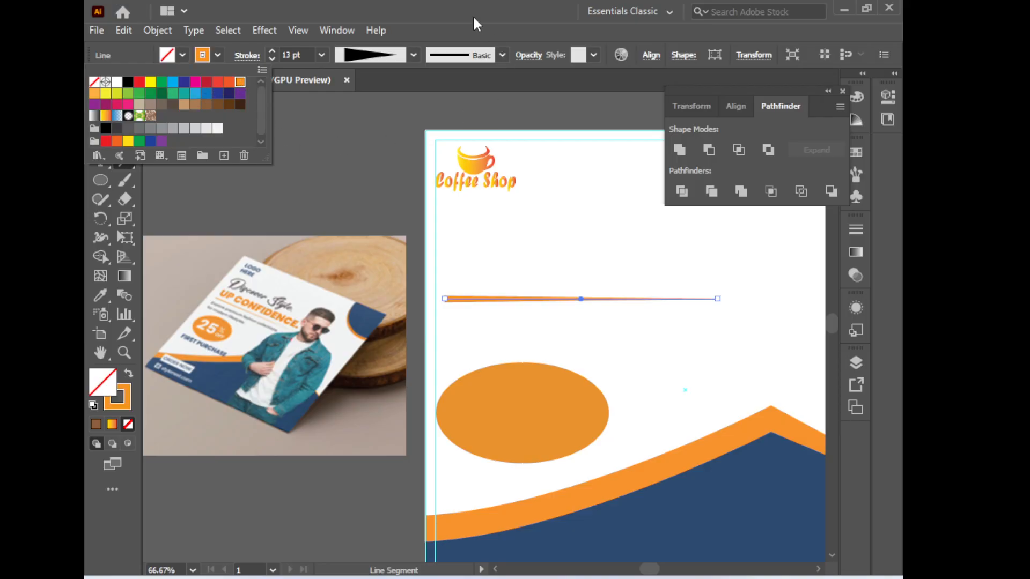
pyautogui.click(475, 24)
pyautogui.click(99, 105)
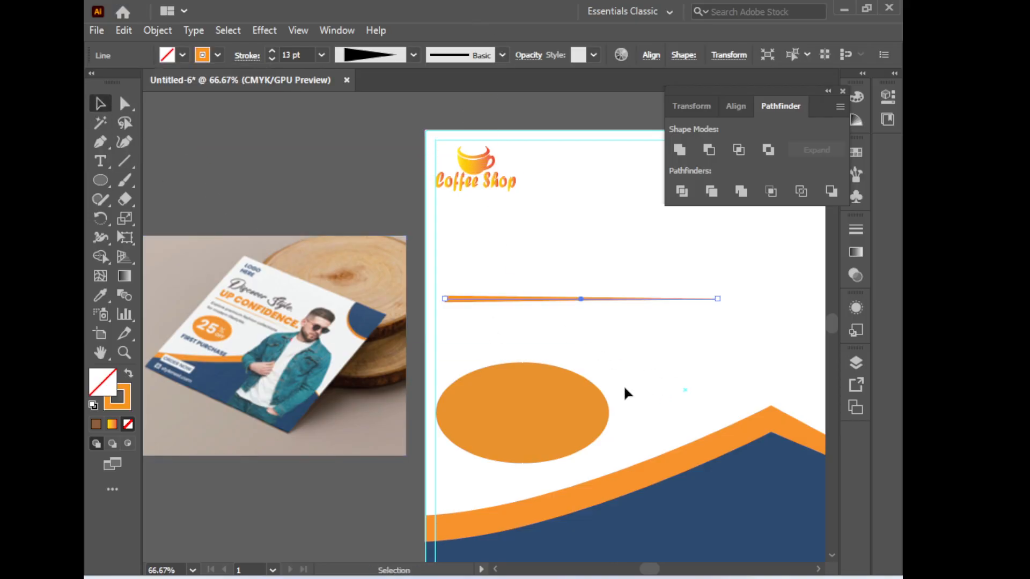
pyautogui.click(764, 358)
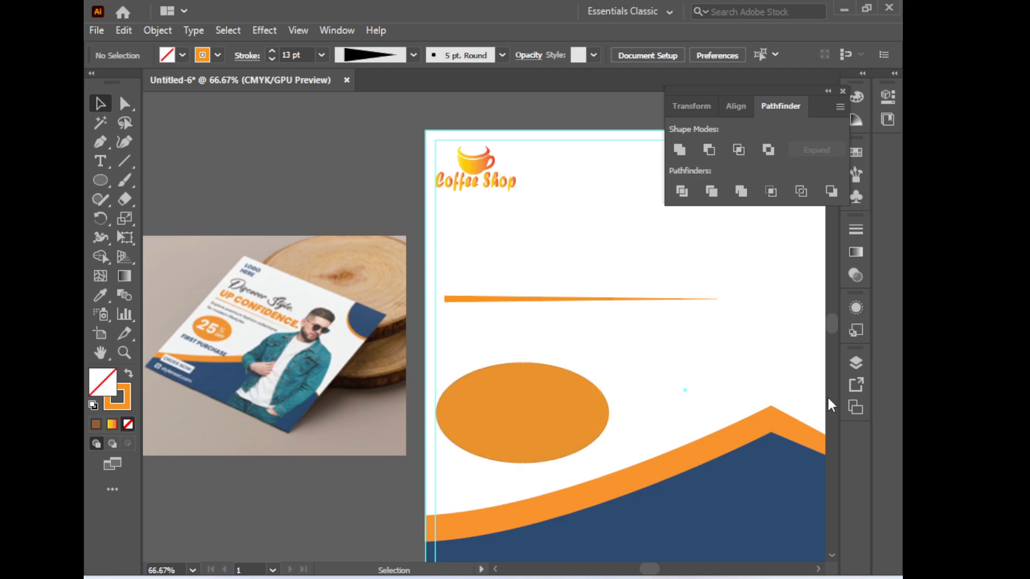
# Select the tapered orange line and nudge it left until its thick end meets the left margin guide
pyautogui.click(501, 299)
pyautogui.press('Left')
pyautogui.press('Left')
pyautogui.press('Left')
pyautogui.press('Left')
pyautogui.press('Left')
pyautogui.press('Left')
pyautogui.press('Left')
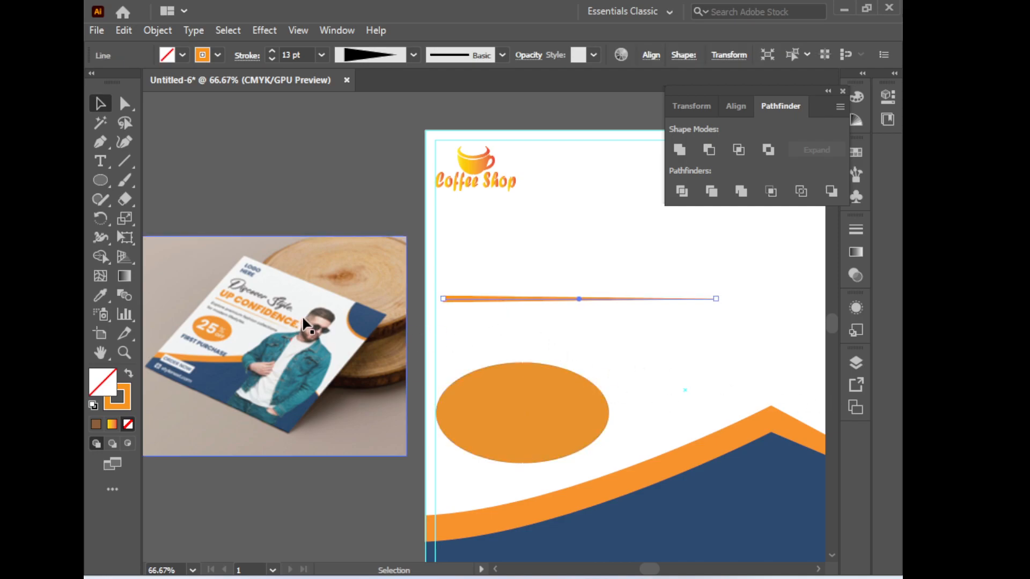
pyautogui.press('Left')
pyautogui.press('Left')
pyautogui.press('Left')
pyautogui.press('Left')
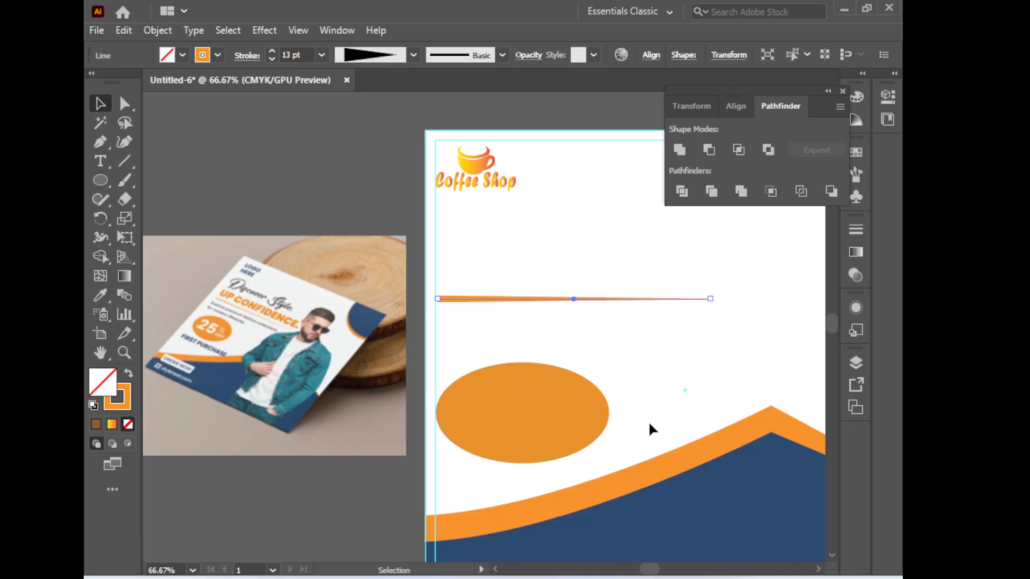
# Delete the tapered orange line and reset the Line Segment tool's stroke width profile to Uniform
pyautogui.press('Delete')
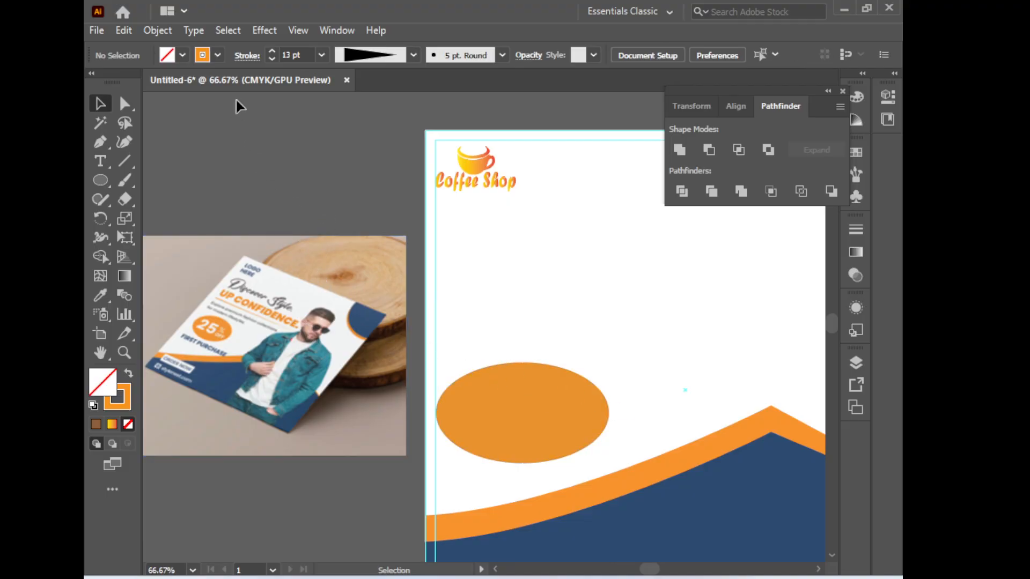
pyautogui.click(132, 162)
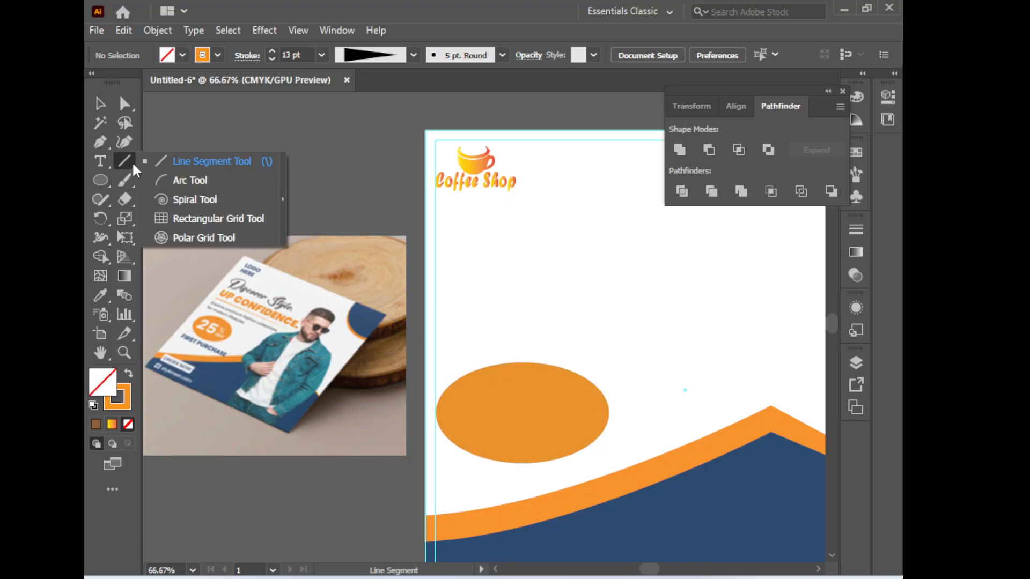
pyautogui.click(414, 54)
pyautogui.click(377, 78)
# Draw a longer horizontal orange line between the logo and the ellipse with a 15 pt stroke
pyautogui.moveTo(444, 175)
pyautogui.mouseDown()
pyautogui.moveTo(443, 287)
pyautogui.moveTo(791, 285)
pyautogui.mouseUp()
pyautogui.hscroll(1, 558, 344)
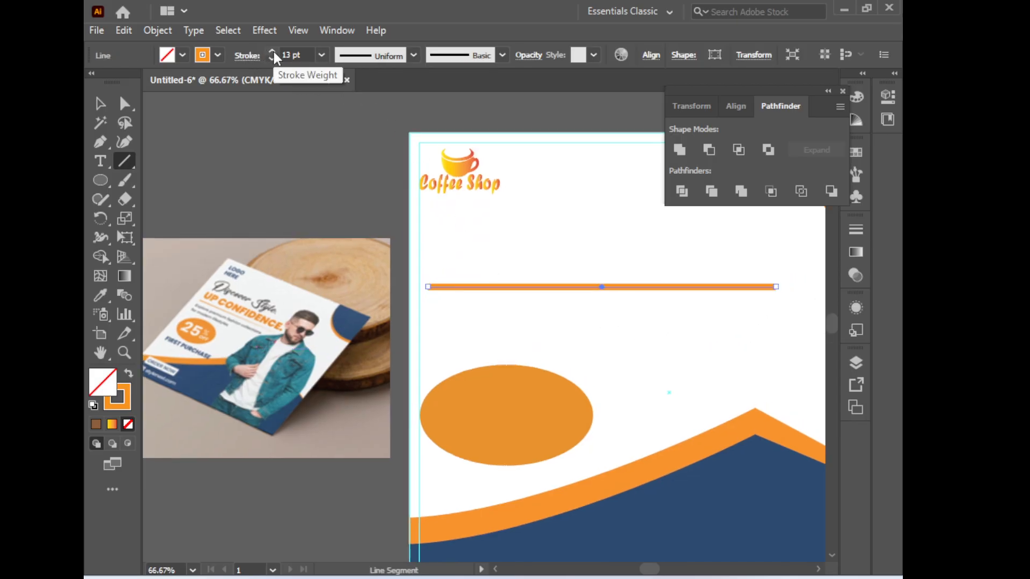
pyautogui.click(273, 51)
pyautogui.click(273, 49)
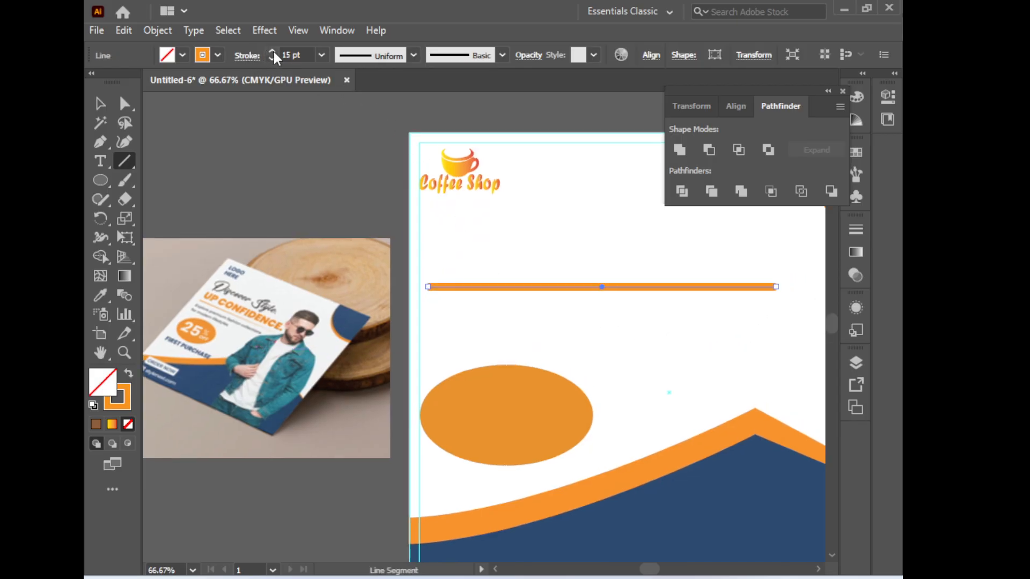
# Apply the tapering Width Profile 4 to the longer orange line
pyautogui.click(413, 55)
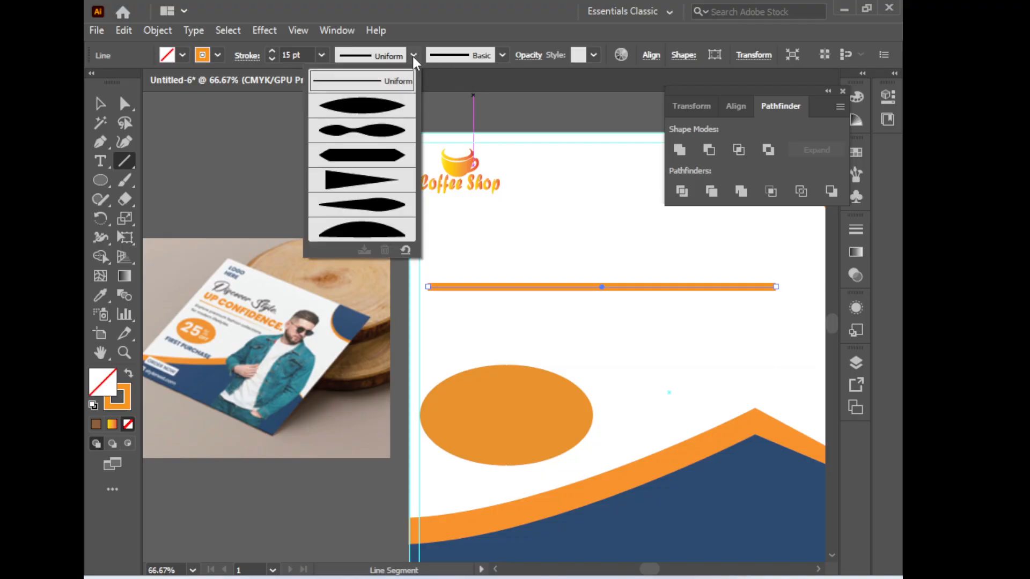
pyautogui.click(398, 179)
pyautogui.press('space')
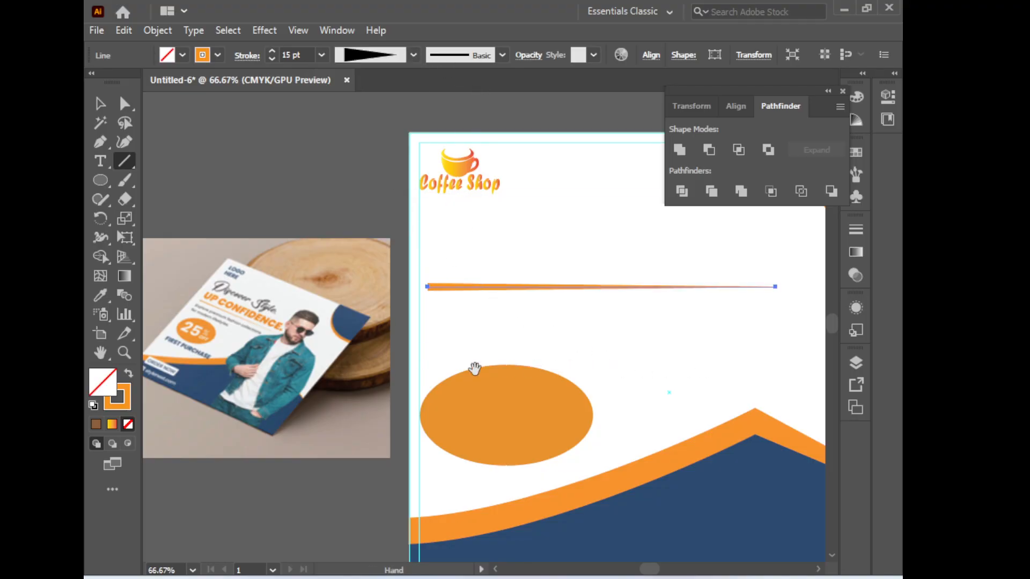
pyautogui.press('space')
pyautogui.moveTo(748, 357); pyautogui.dragTo(628, 351)
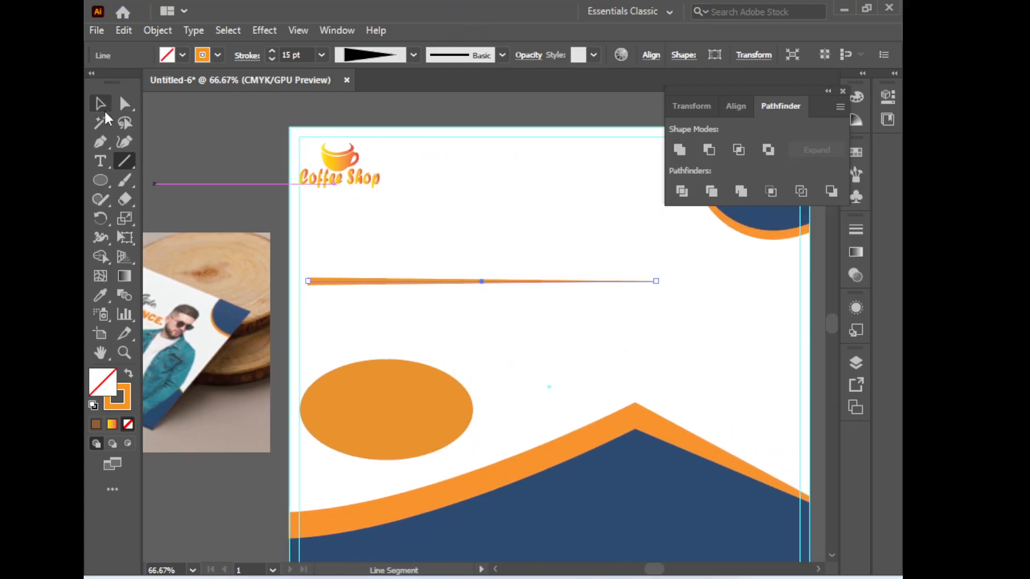
# Compare the tapered line's length and placement with the divider under the headline in the reference flyer
pyautogui.click(100, 104)
pyautogui.press('space')
pyautogui.moveTo(581, 322); pyautogui.dragTo(588, 341)
pyautogui.press('space')
pyautogui.moveTo(316, 375); pyautogui.dragTo(610, 368)
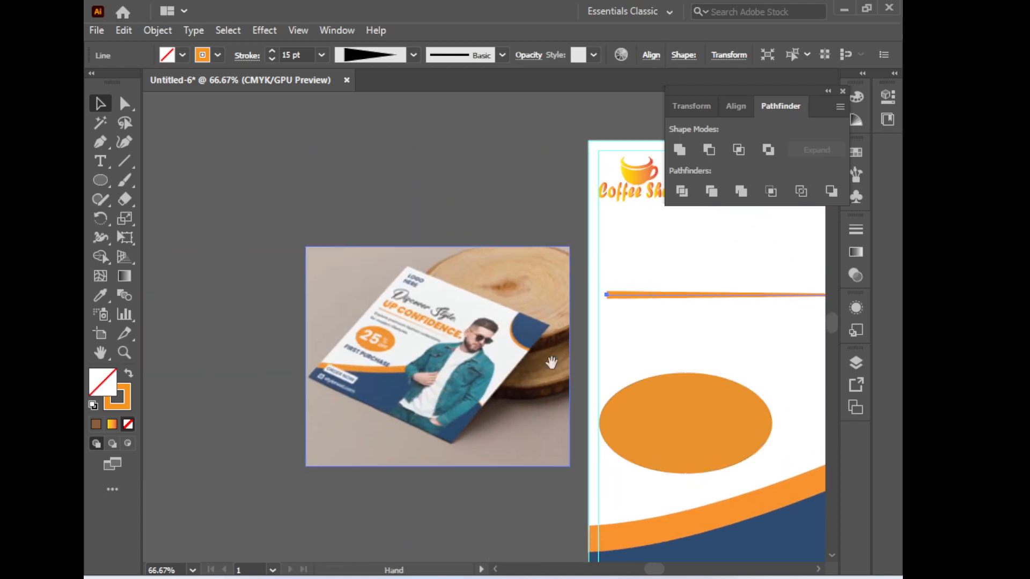
pyautogui.hotkey('ctrl', 'space')
pyautogui.click(420, 340)
pyautogui.click(420, 340)
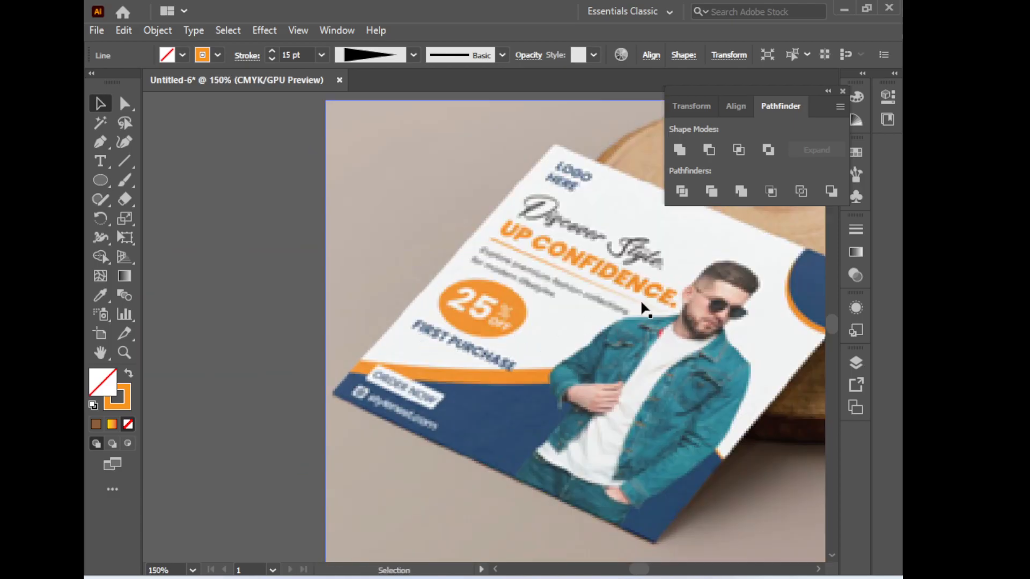
pyautogui.press('space')
pyautogui.moveTo(722, 358); pyautogui.dragTo(271, 356)
pyautogui.moveTo(379, 346); pyautogui.dragTo(256, 345)
pyautogui.moveTo(810, 343); pyautogui.dragTo(521, 355)
pyautogui.hotkey('ctrl', 'alt', 'space')
pyautogui.keyDown('ctrl'); pyautogui.keyDown('alt'); pyautogui.click(522, 354); pyautogui.keyUp('alt'); pyautogui.keyUp('ctrl')
pyautogui.keyDown('ctrl'); pyautogui.keyDown('alt'); pyautogui.click(522, 354); pyautogui.keyUp('alt'); pyautogui.keyUp('ctrl')
pyautogui.keyDown('ctrl'); pyautogui.keyDown('alt'); pyautogui.click(522, 354); pyautogui.keyUp('alt'); pyautogui.keyUp('ctrl')
pyautogui.keyDown('ctrl'); pyautogui.keyDown('alt'); pyautogui.click(522, 354); pyautogui.keyUp('alt'); pyautogui.keyUp('ctrl')
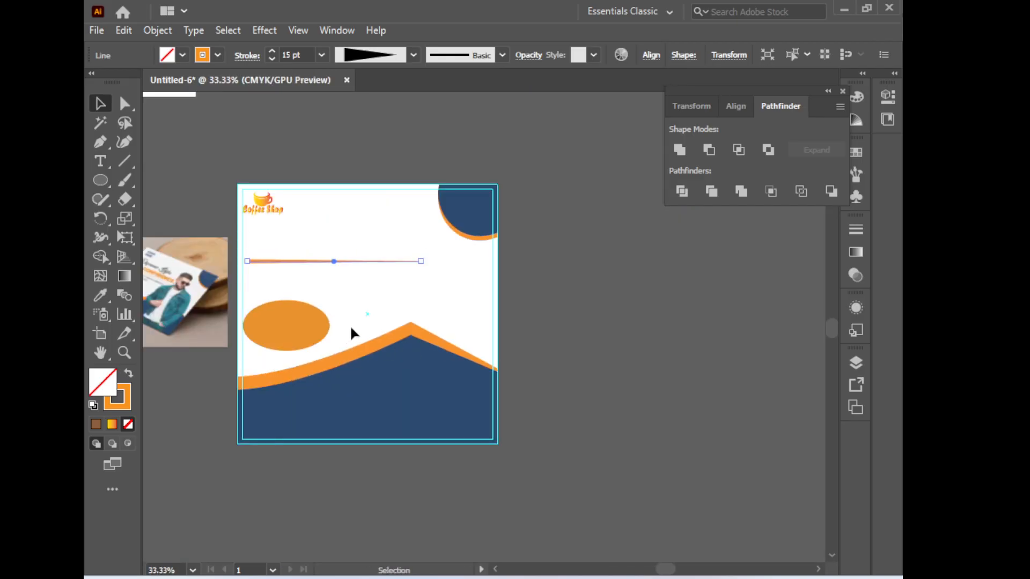
pyautogui.hotkey('ctrl', 'shift', 'a')
pyautogui.press('space')
pyautogui.moveTo(353, 339); pyautogui.dragTo(520, 302)
pyautogui.hotkey('ctrl', 'space')
pyautogui.keyDown('ctrl'); pyautogui.click(462, 272); pyautogui.keyUp('ctrl')
pyautogui.keyDown('ctrl'); pyautogui.click(446, 307); pyautogui.keyUp('ctrl')
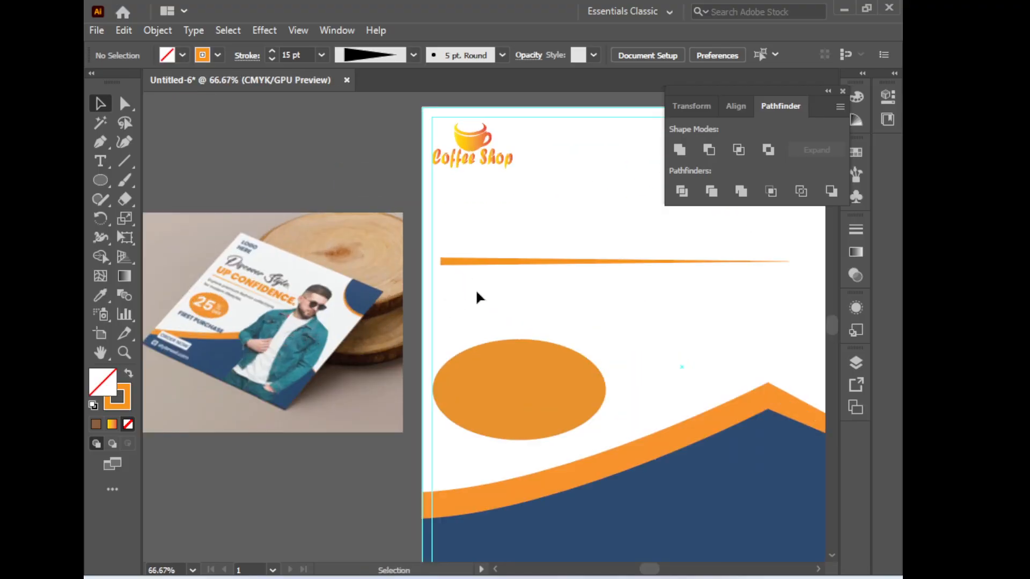
# Try to select the tapered line and nudge it horizontally into line with the left margin guide
pyautogui.press('ctrl')
pyautogui.click(435, 281)
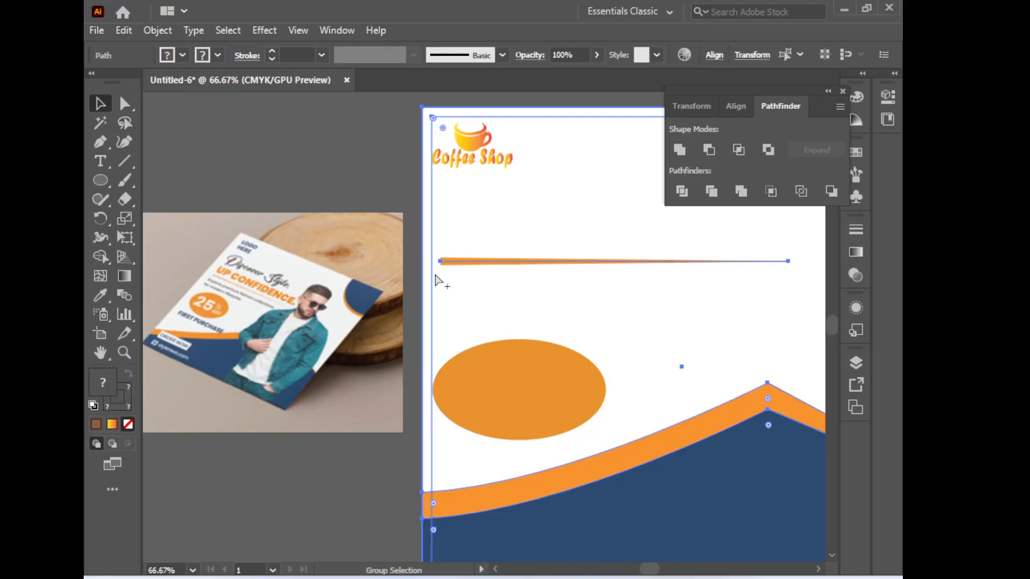
pyautogui.click(490, 262)
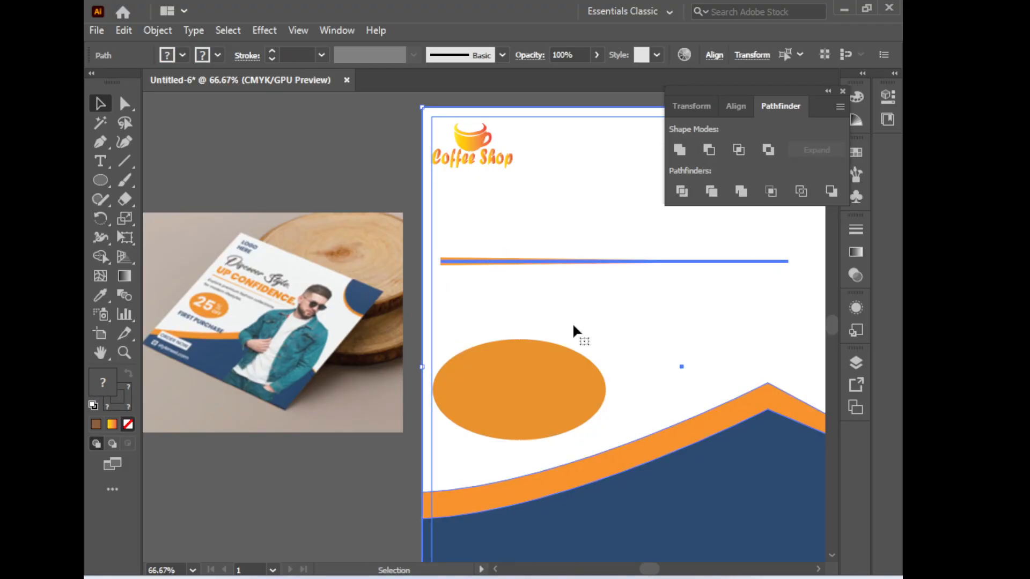
pyautogui.press('Left')
pyautogui.press('Left')
pyautogui.press('Left')
pyautogui.press('Left')
pyautogui.press('ctrl')
pyautogui.press('Right')
pyautogui.press('Right')
pyautogui.press('Right')
pyautogui.press('Right')
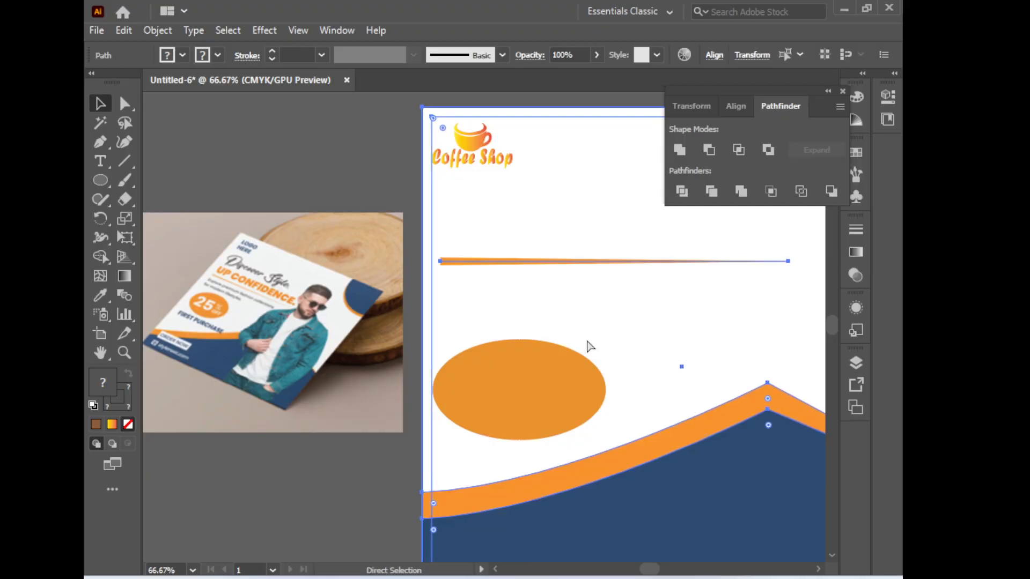
# Undo the recent edits back to before the longer orange line was drawn
pyautogui.hotkey('ctrl', 'z')
pyautogui.hotkey('ctrl', 'z')
pyautogui.hotkey('ctrl', 'z')
pyautogui.hotkey('ctrl', 'z')
pyautogui.hotkey('ctrl', 'z')
pyautogui.hotkey('ctrl', 'z')
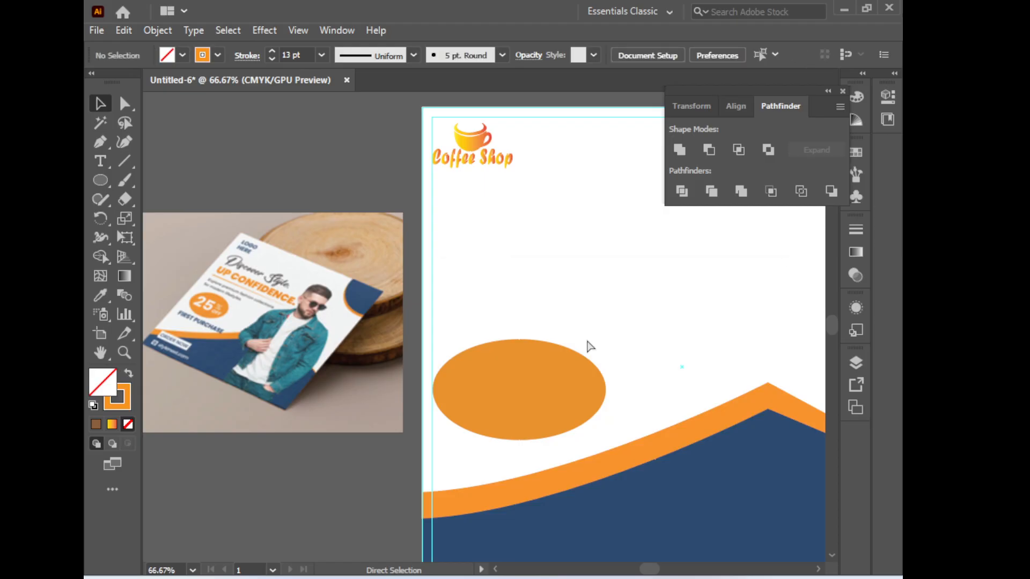
# Draw a horizontal orange line from the left margin guide between the logo and the ellipse, with a 17 pt stroke
pyautogui.moveTo(121, 161); pyautogui.dragTo(217, 159)
pyautogui.press('space')
pyautogui.moveTo(474, 264)
pyautogui.mouseDown()
pyautogui.moveTo(277, 228)
pyautogui.moveTo(247, 202)
pyautogui.moveTo(572, 175)
pyautogui.moveTo(570, 207)
pyautogui.moveTo(590, 209)
pyautogui.moveTo(570, 204)
pyautogui.mouseUp()
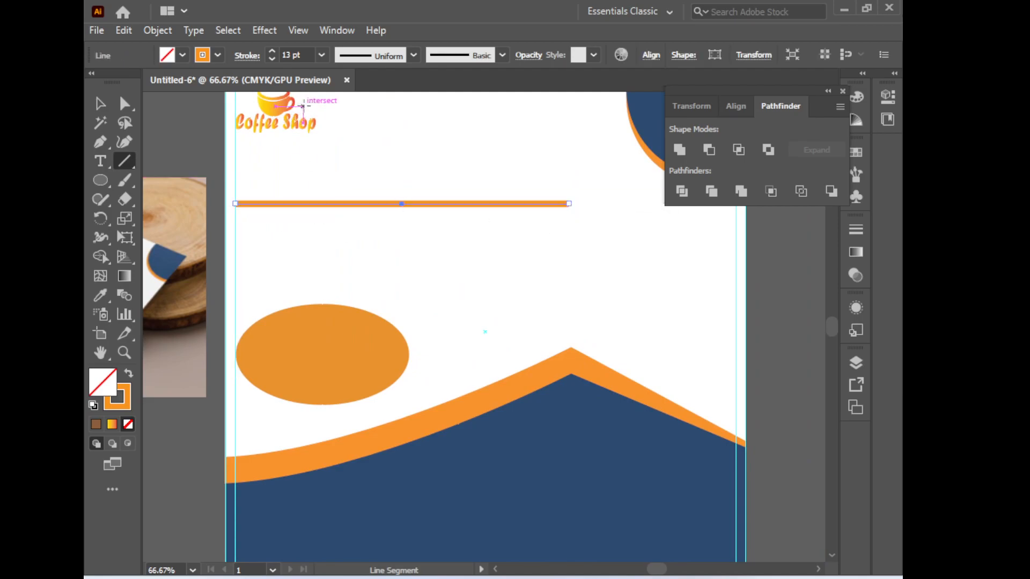
pyautogui.click(272, 50)
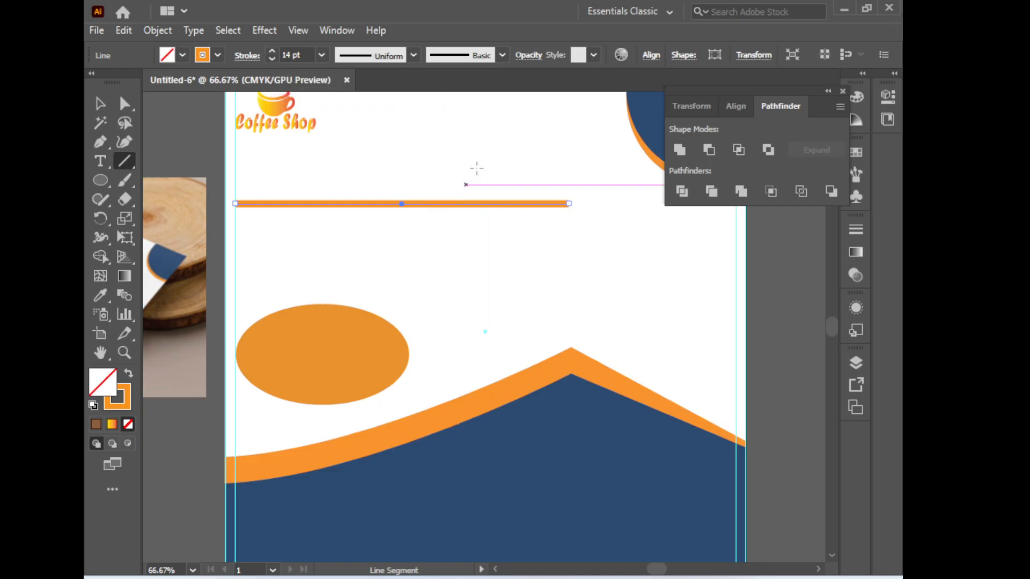
pyautogui.click(272, 50)
pyautogui.click(271, 50)
pyautogui.click(272, 51)
# Apply the tapering Width Profile 4 to the new orange line and leave it deselected
pyautogui.click(414, 55)
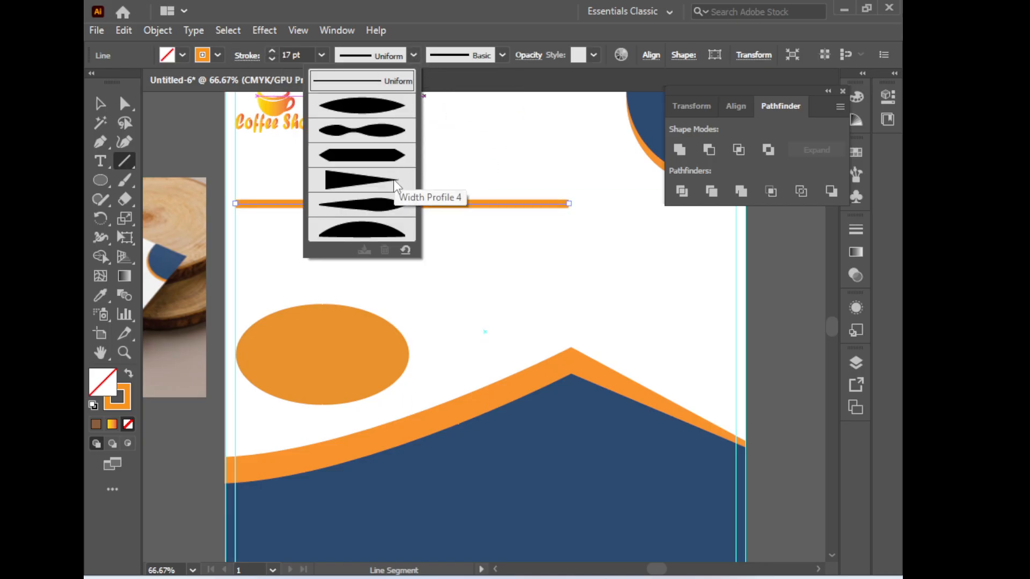
pyautogui.click(395, 185)
pyautogui.hscroll(-3, 372, 306)
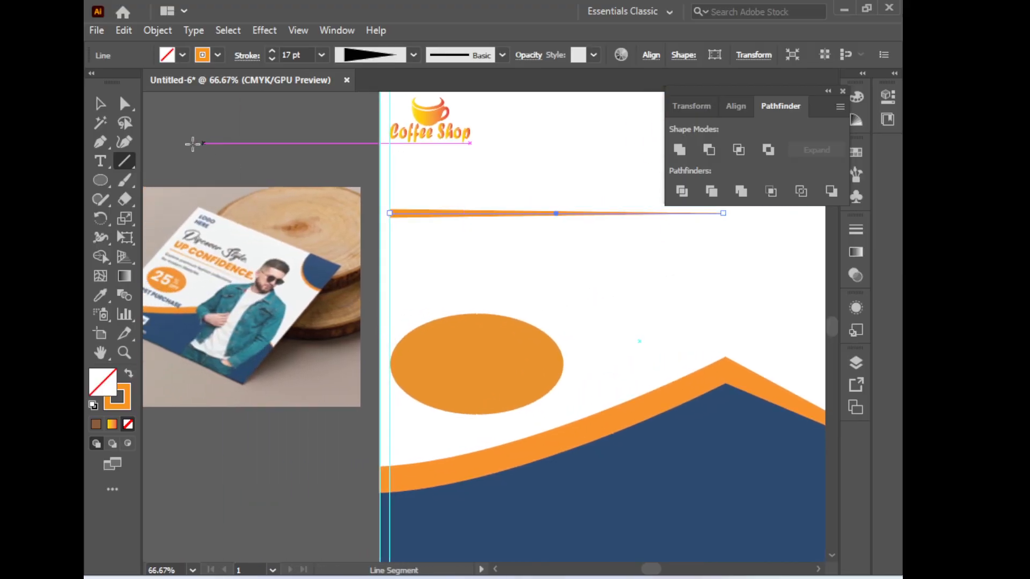
pyautogui.press('v')
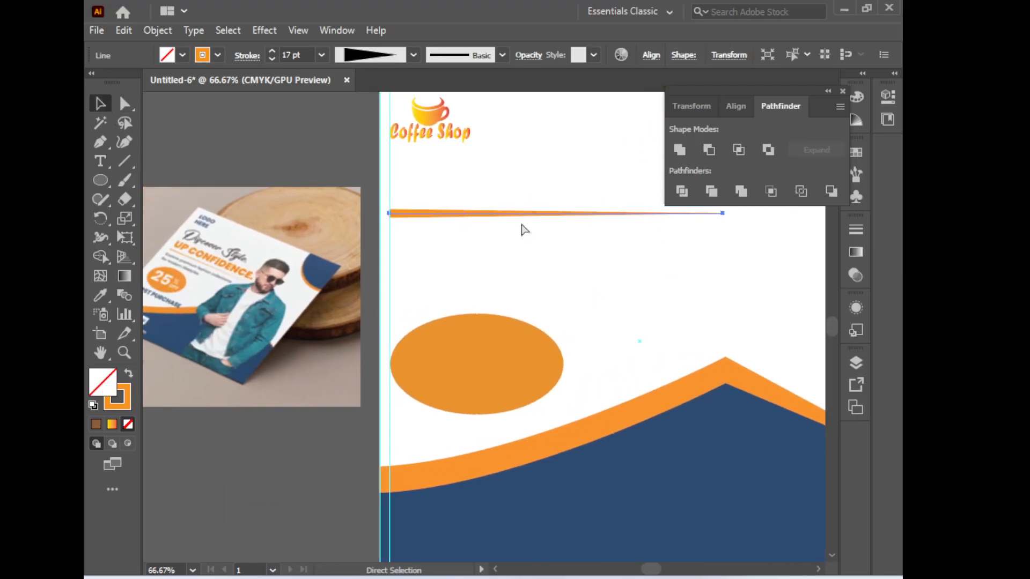
pyautogui.click(521, 224)
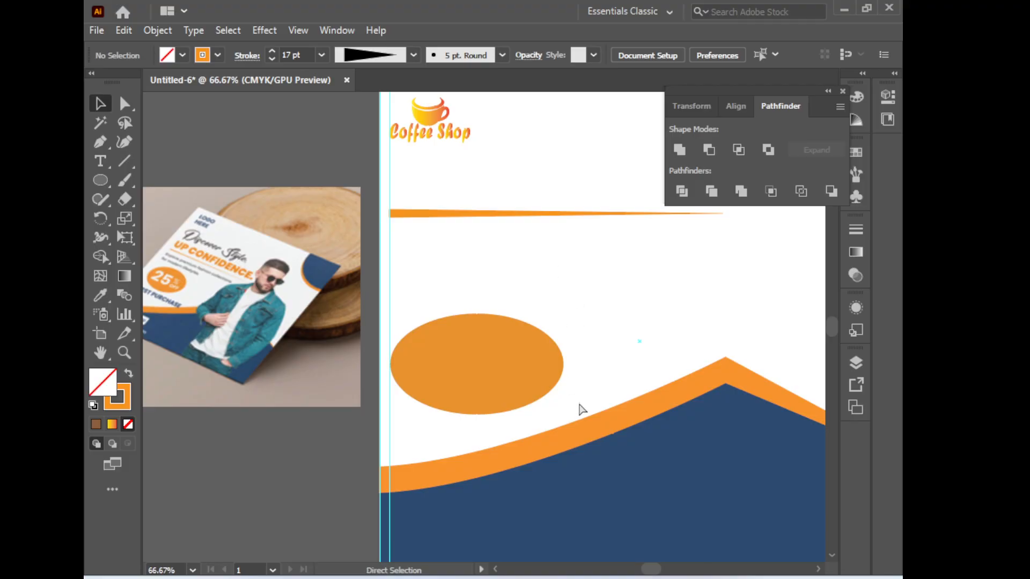
# Select the tapered orange line and nudge it straight down, closer to the orange ellipse
pyautogui.scroll(-2, 575, 386)
pyautogui.moveTo(576, 385); pyautogui.dragTo(720, 415)
pyautogui.keyDown('ctrl'); pyautogui.click(560, 342); pyautogui.keyUp('ctrl')
pyautogui.moveTo(491, 339); pyautogui.dragTo(541, 367)
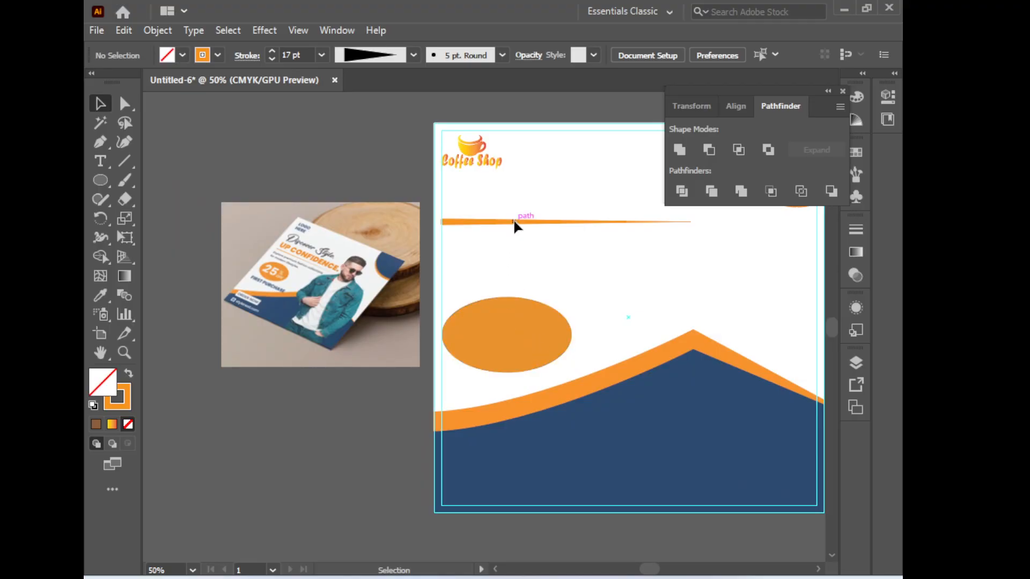
pyautogui.hotkey('ctrl', 'z')
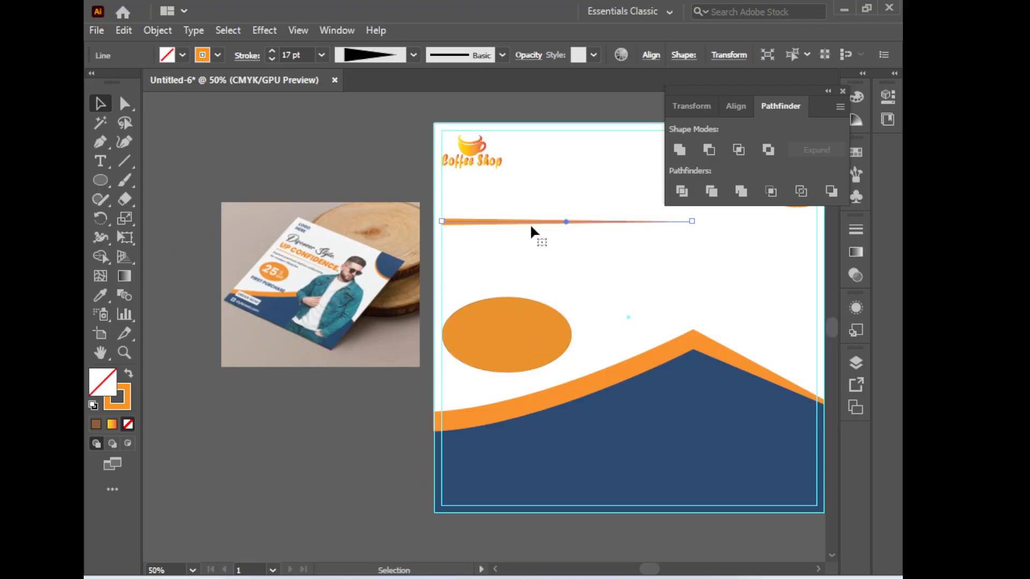
pyautogui.press('Down')
pyautogui.press('Down')
pyautogui.press('Down')
pyautogui.press('Down')
pyautogui.press('Down')
pyautogui.press('Down')
pyautogui.press('Down')
pyautogui.press('Down')
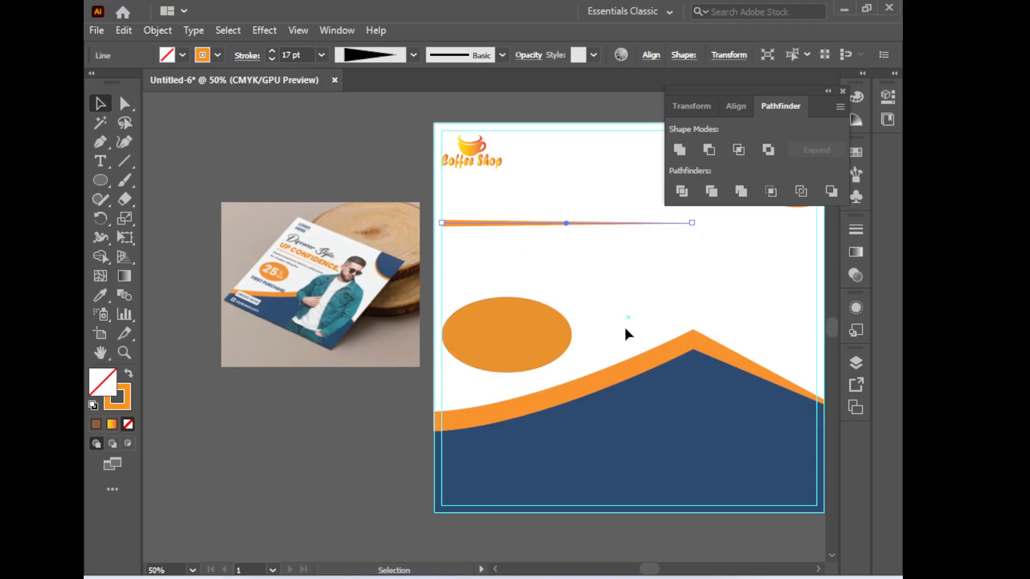
pyautogui.press('Down')
pyautogui.press('Down')
pyautogui.press('Down')
pyautogui.press('Down')
pyautogui.press('Down')
pyautogui.press('Down')
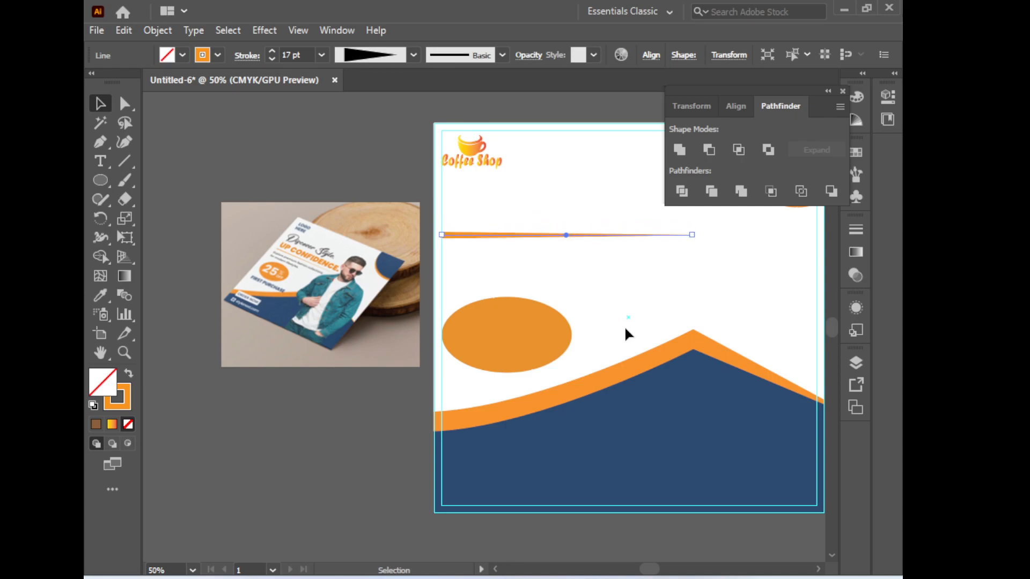
pyautogui.press('Down')
pyautogui.press('Down')
pyautogui.press('Down')
pyautogui.press('Down')
pyautogui.press('Down')
pyautogui.press('Down')
pyautogui.press('Down')
pyautogui.press('Down')
pyautogui.press('Down')
pyautogui.press('Down')
pyautogui.press('Down')
pyautogui.press('Down')
pyautogui.press('Down')
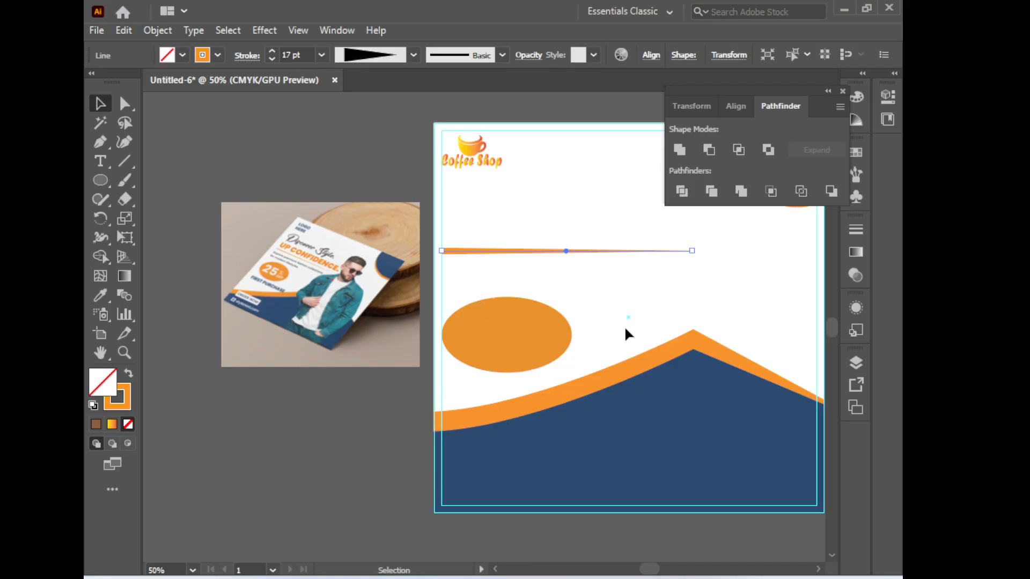
# Deselect the tapered orange line
pyautogui.hotkey('ctrl', 'shift', 'a')
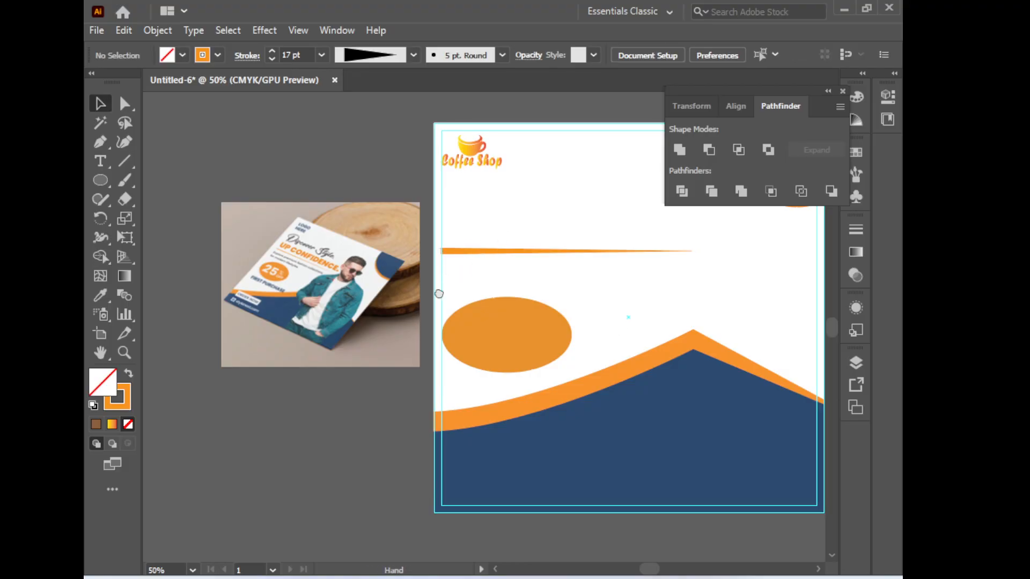
pyautogui.moveTo(447, 281); pyautogui.dragTo(299, 332)
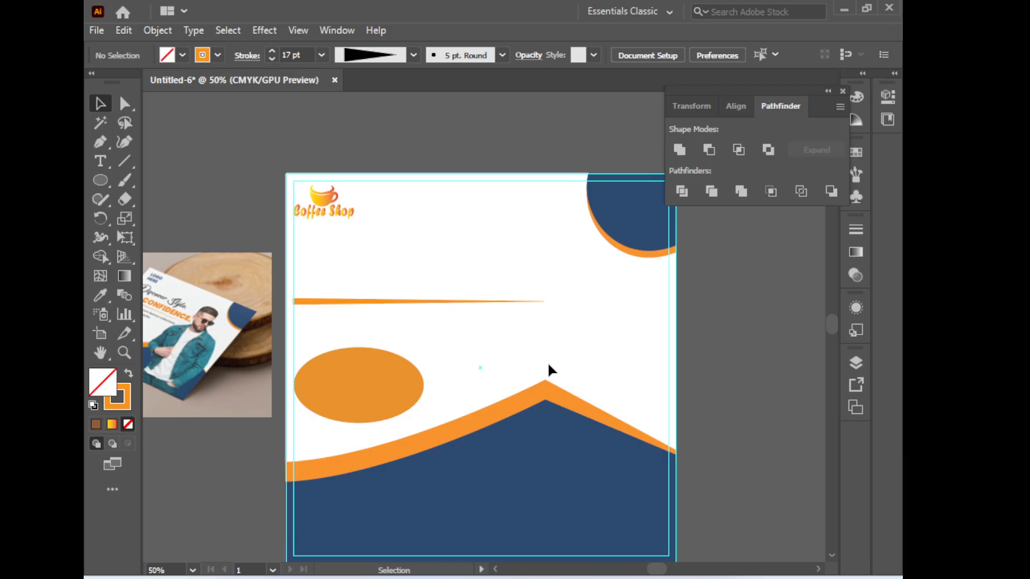
pyautogui.moveTo(449, 331); pyautogui.dragTo(592, 269)
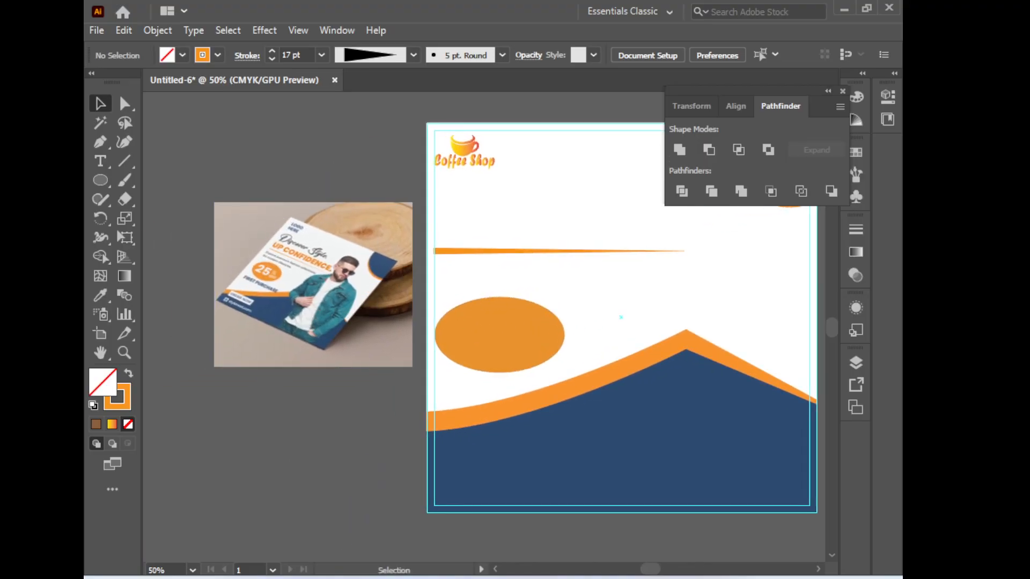
# Switch to the job sheet PDF and examine Task D's flyer content suggestions, highlighting the headline "Discover Style, Up Confidence"
pyautogui.hotkey('alt', 'Tab')
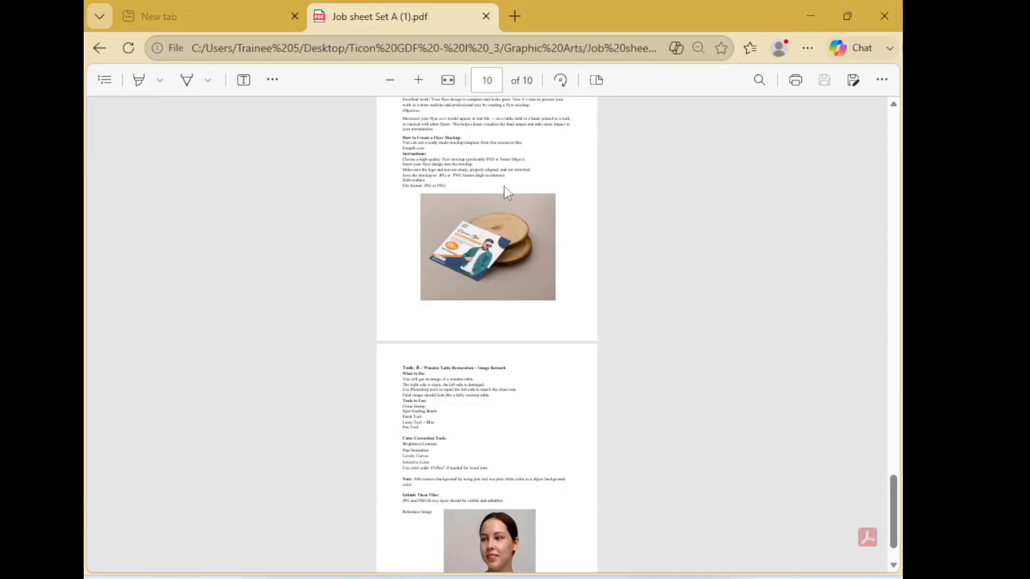
pyautogui.scroll(5, 489, 197)
pyautogui.scroll(-15, 482, 204)
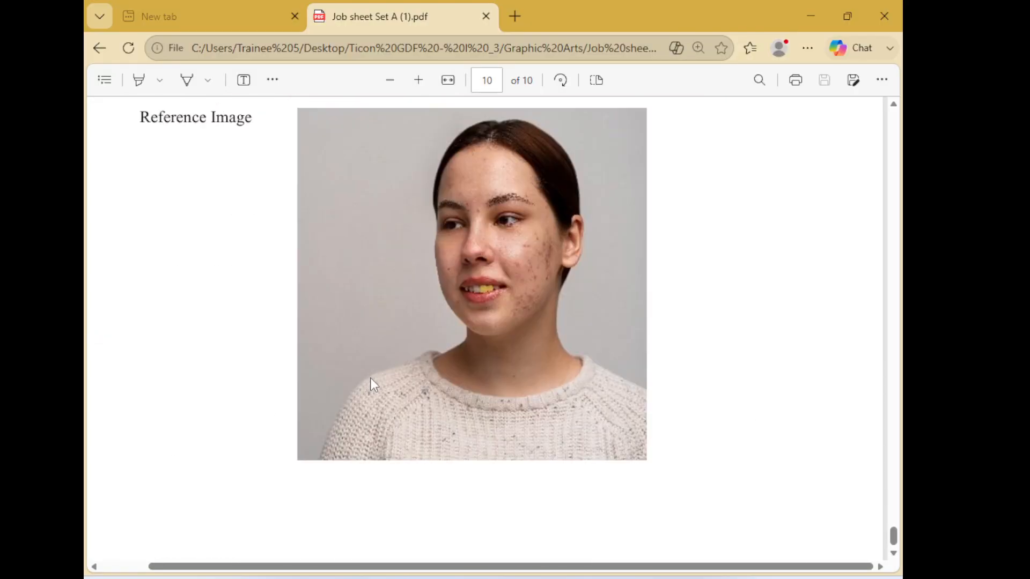
pyautogui.scroll(10, 387, 372)
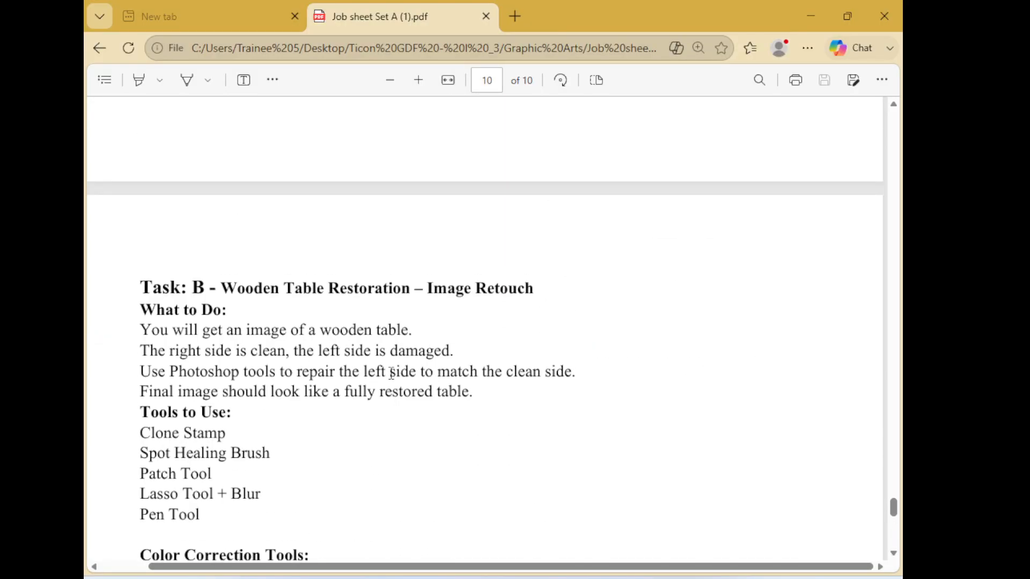
pyautogui.scroll(-4, 391, 372)
pyautogui.scroll(12, 485, 274)
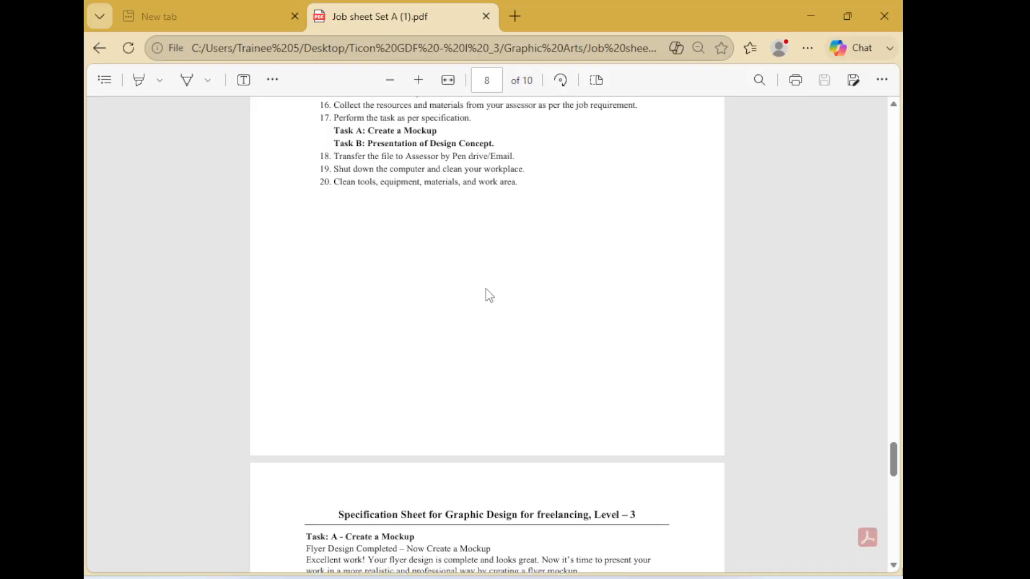
pyautogui.scroll(4, 488, 292)
pyautogui.scroll(-14, 490, 291)
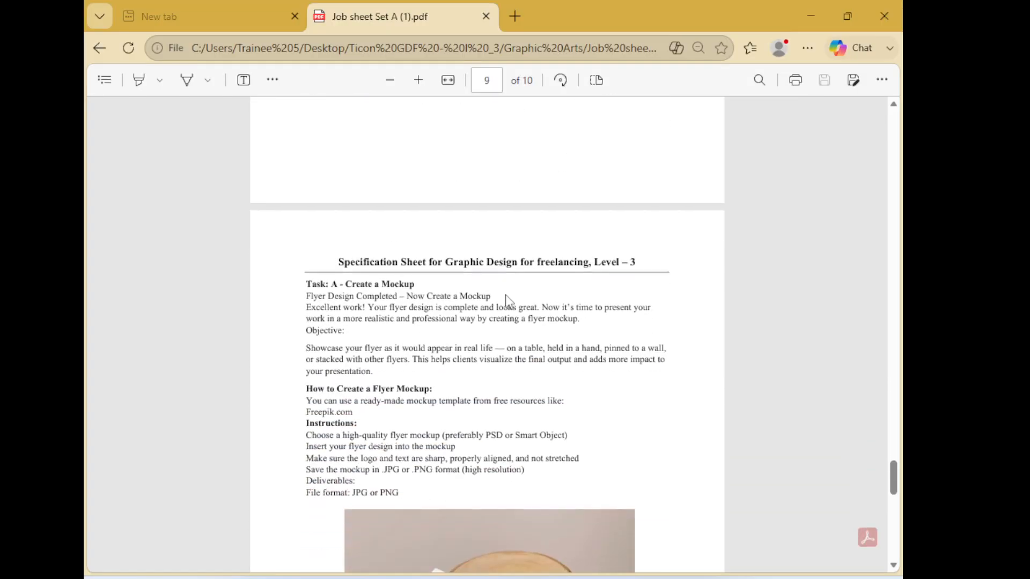
pyautogui.scroll(-2, 497, 303)
pyautogui.scroll(14, 492, 329)
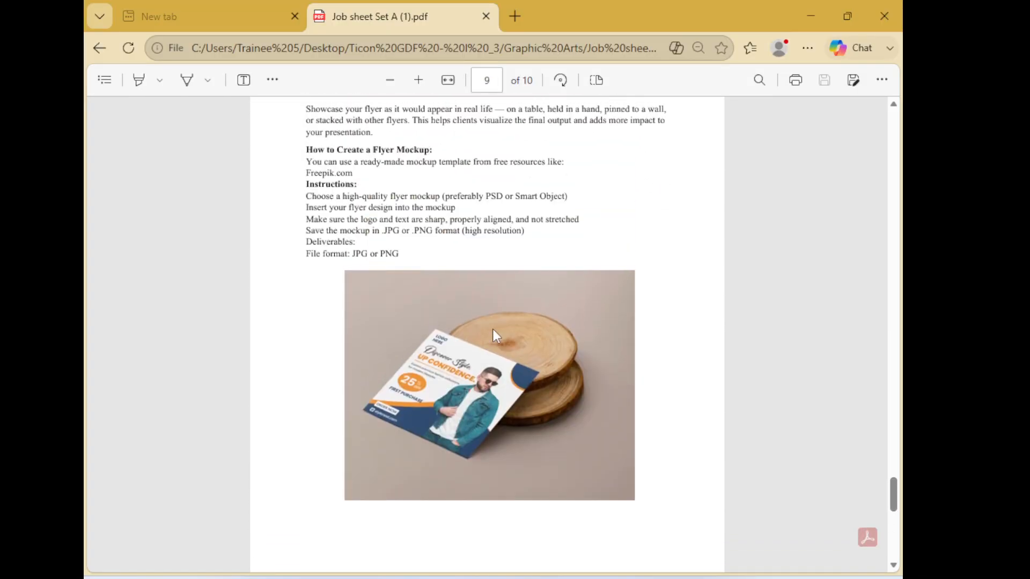
pyautogui.scroll(19, 452, 332)
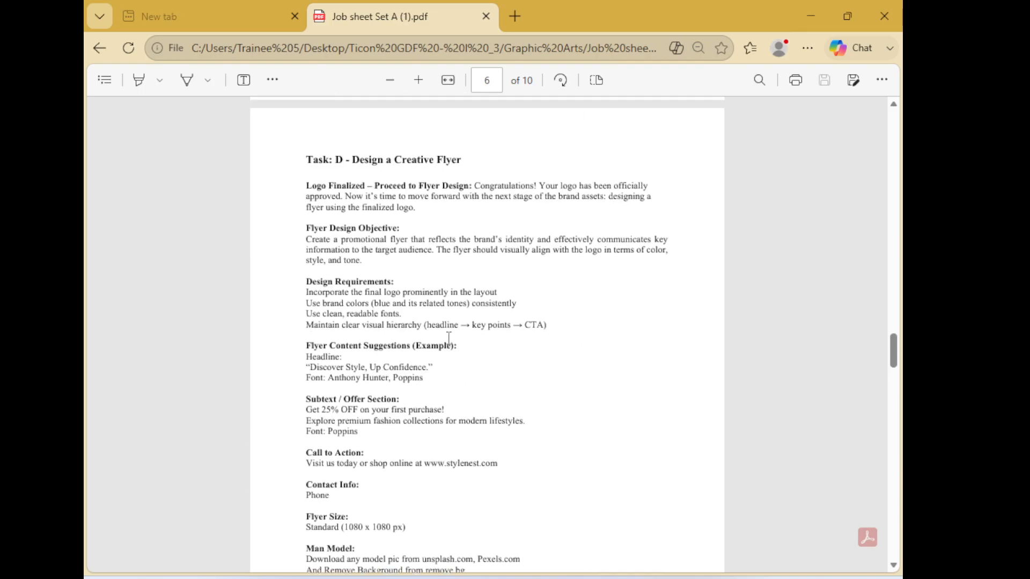
pyautogui.scroll(-5, 399, 363)
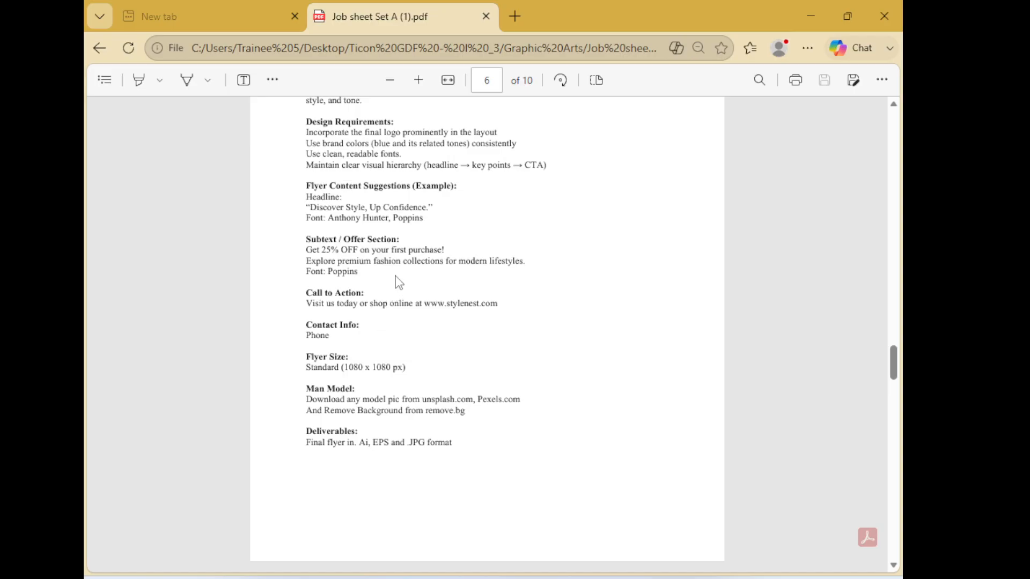
pyautogui.scroll(3, 411, 219)
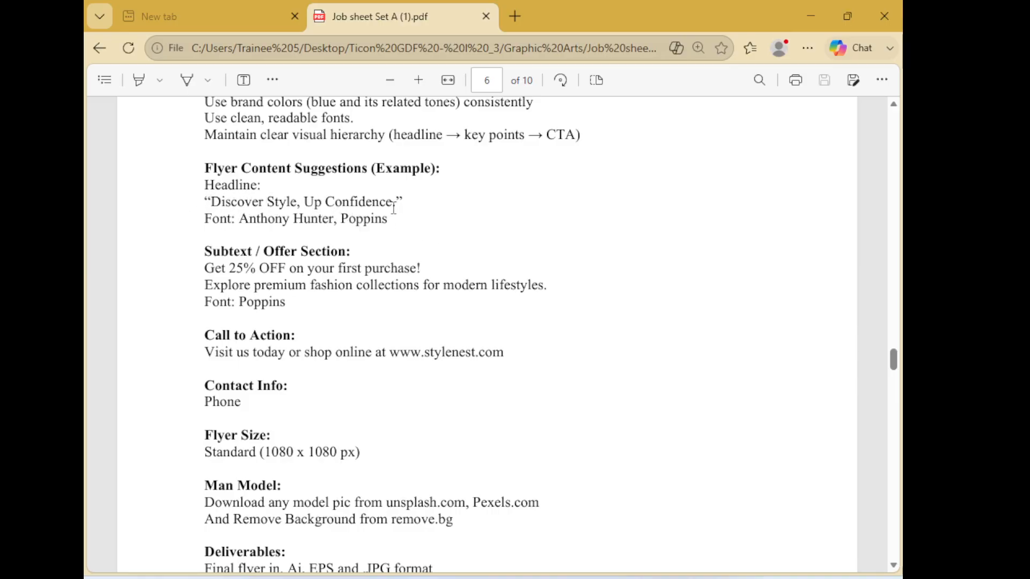
pyautogui.moveTo(393, 204); pyautogui.dragTo(211, 202)
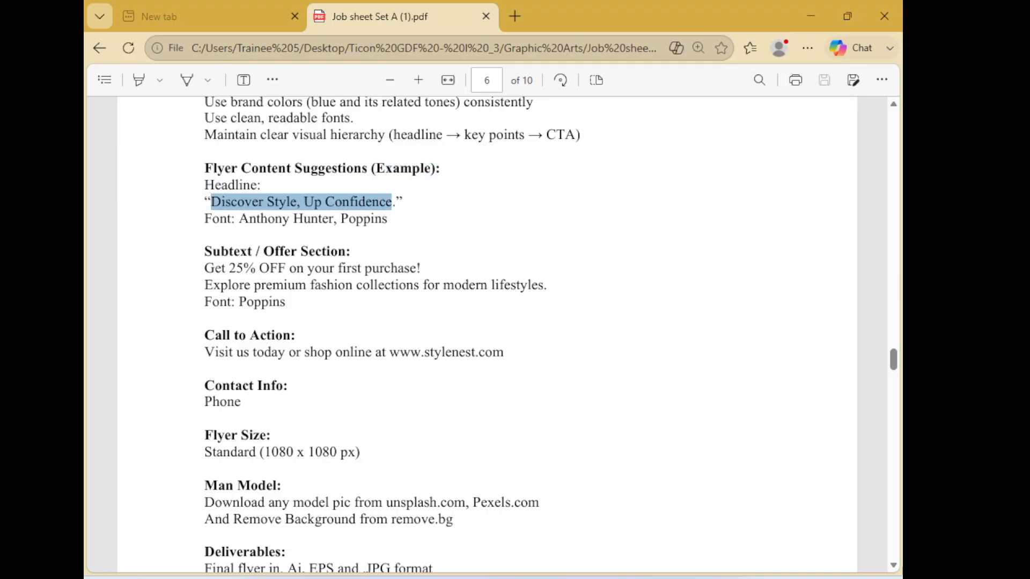
pyautogui.hotkey('alt', 'Tab')
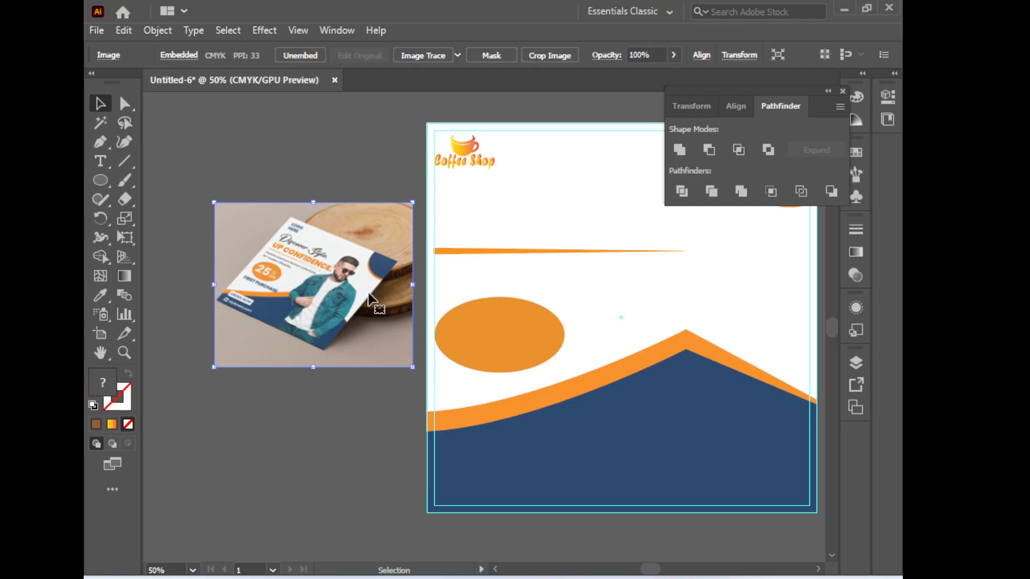
pyautogui.click(351, 404)
pyautogui.click(303, 252)
pyautogui.click(299, 453)
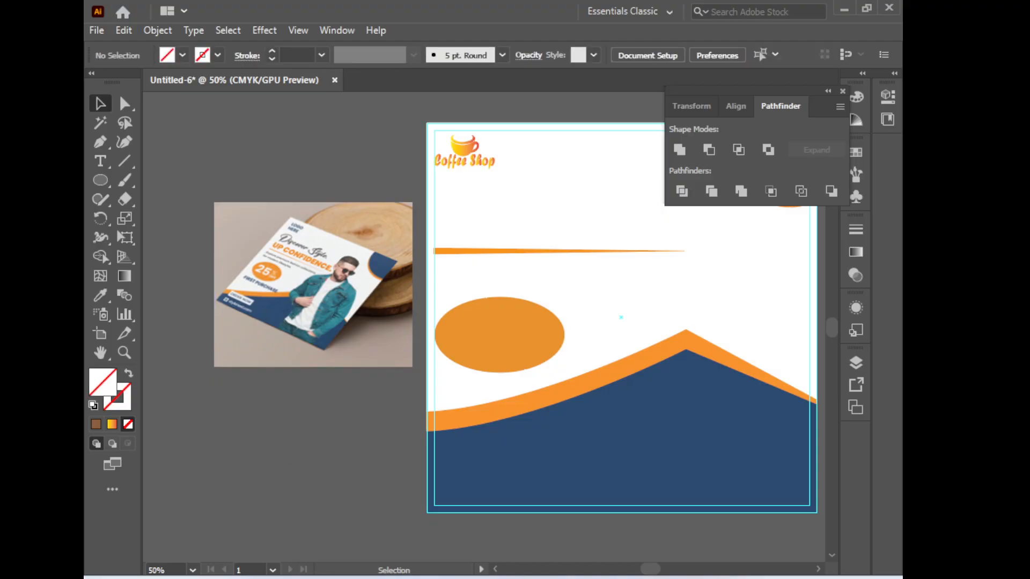
pyautogui.moveTo(494, 578)
pyautogui.click(494, 536)
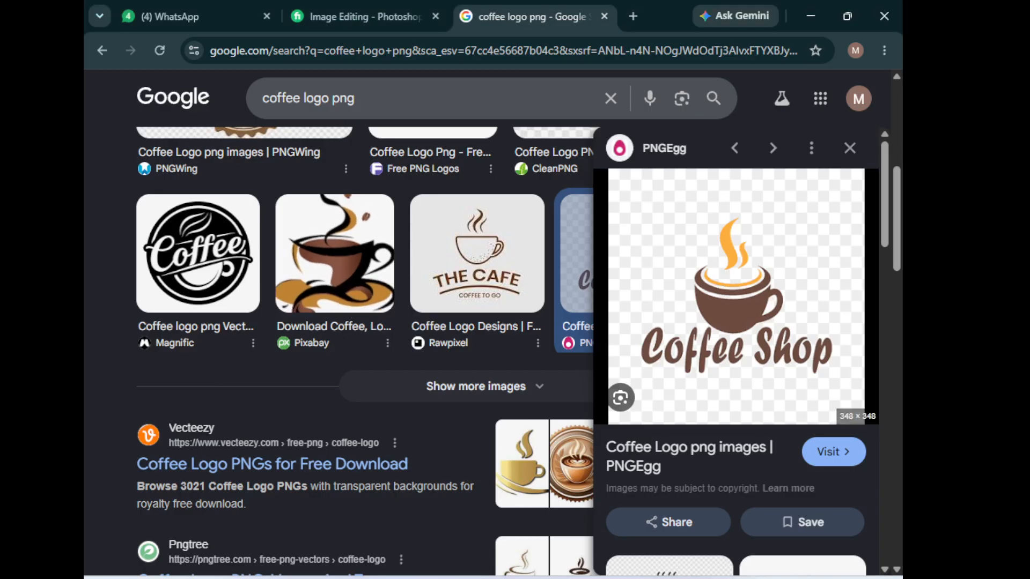
# Return to the job sheet PDF and copy the headline font name "Anthony Hunter"
pyautogui.hotkey('alt', 'Tab')
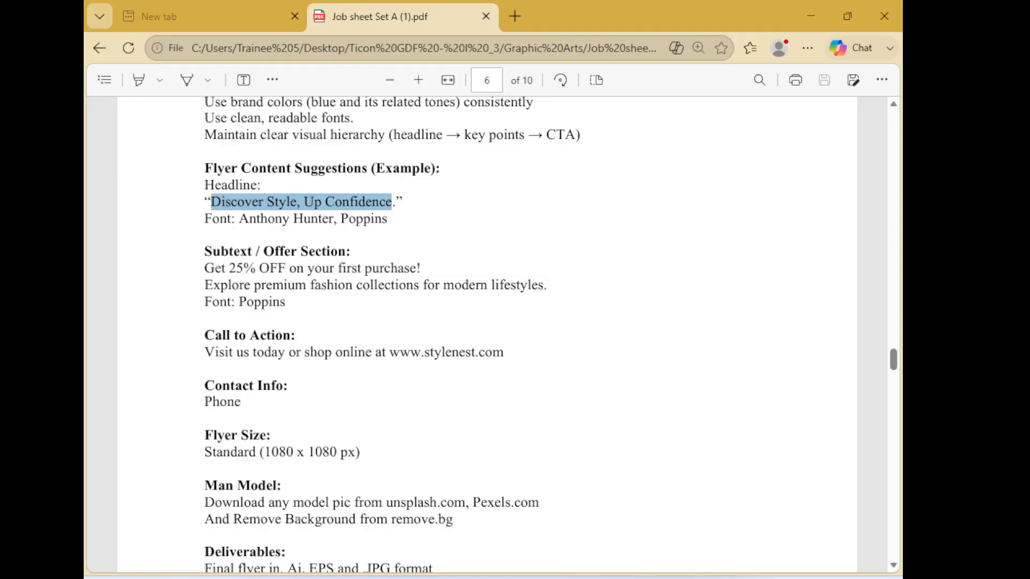
pyautogui.click(443, 247)
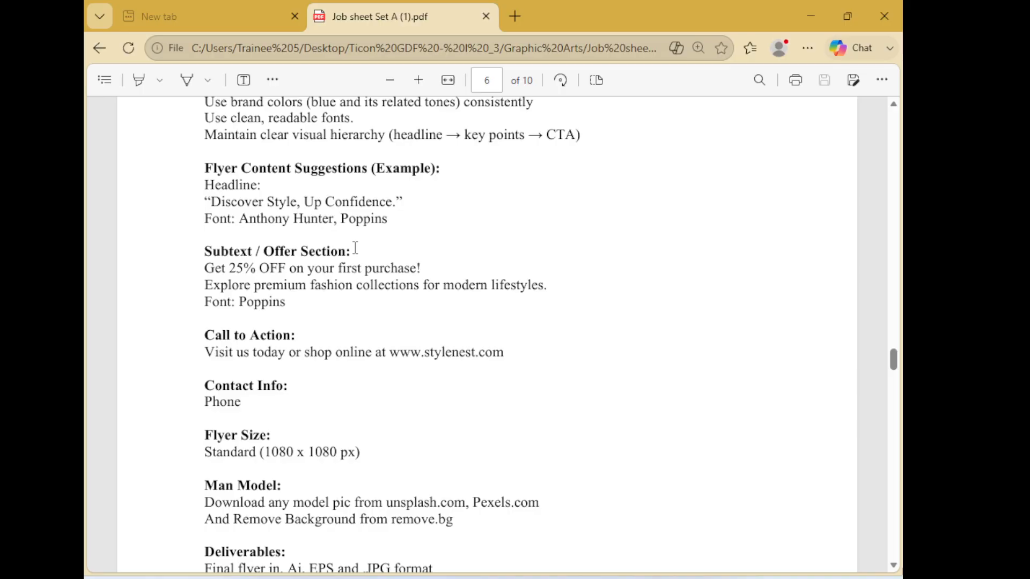
pyautogui.moveTo(243, 218); pyautogui.dragTo(332, 220)
pyautogui.hotkey('ctrl', 'c')
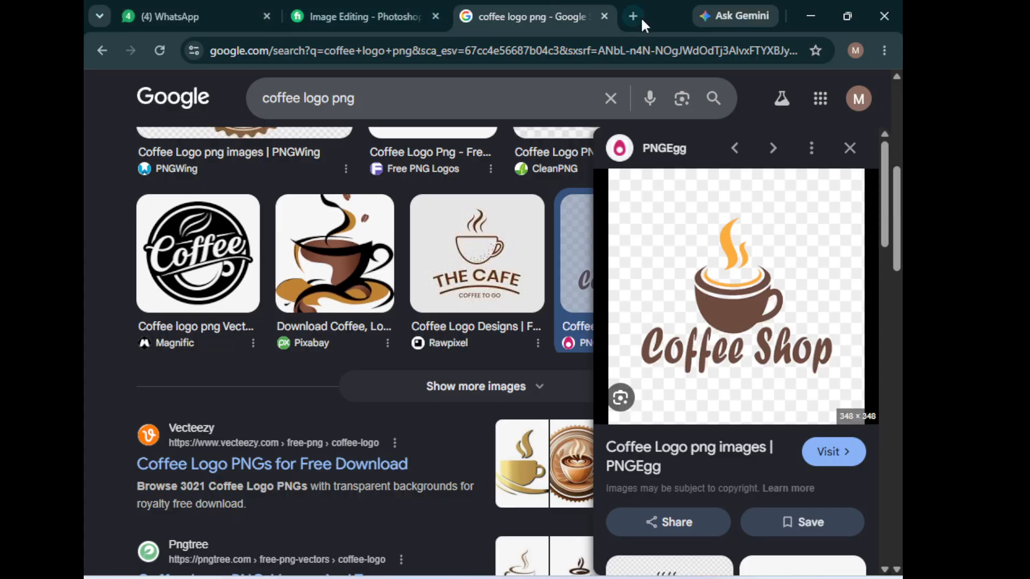
# Search the web for "free font download" in a new Chrome tab and open the DaFont site
pyautogui.click(638, 17)
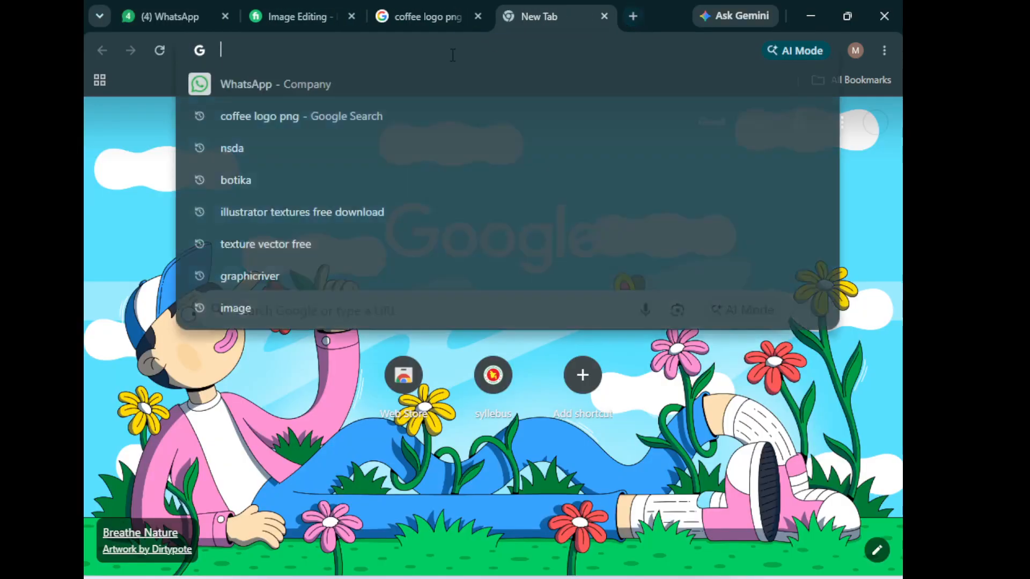
pyautogui.write('free')
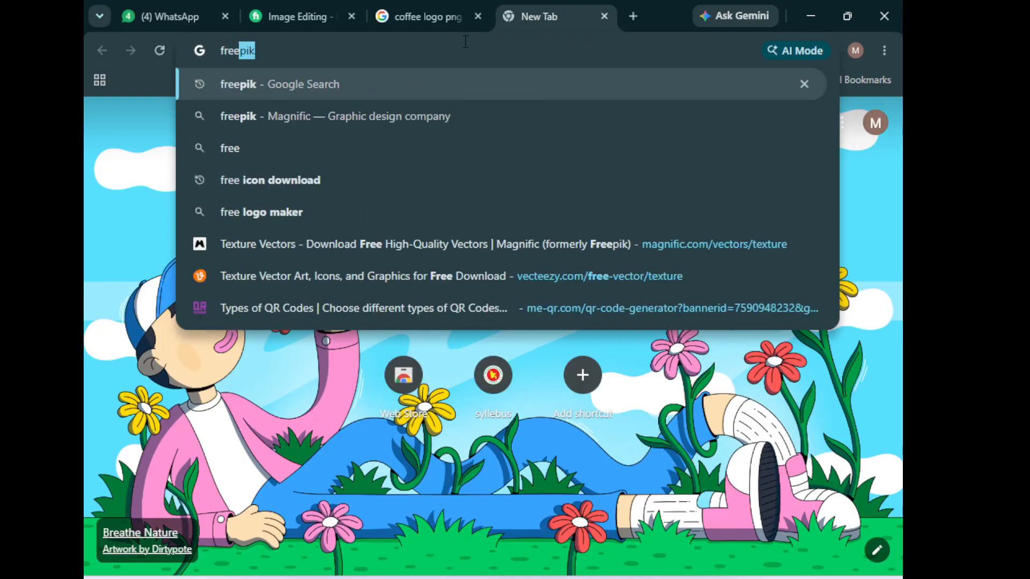
pyautogui.write(' fo')
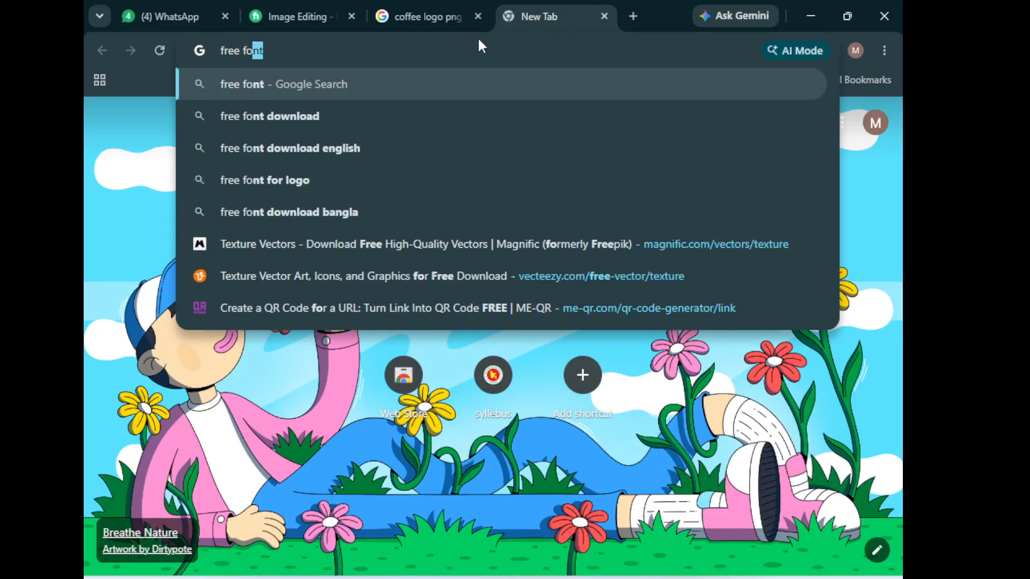
pyautogui.write('nd')
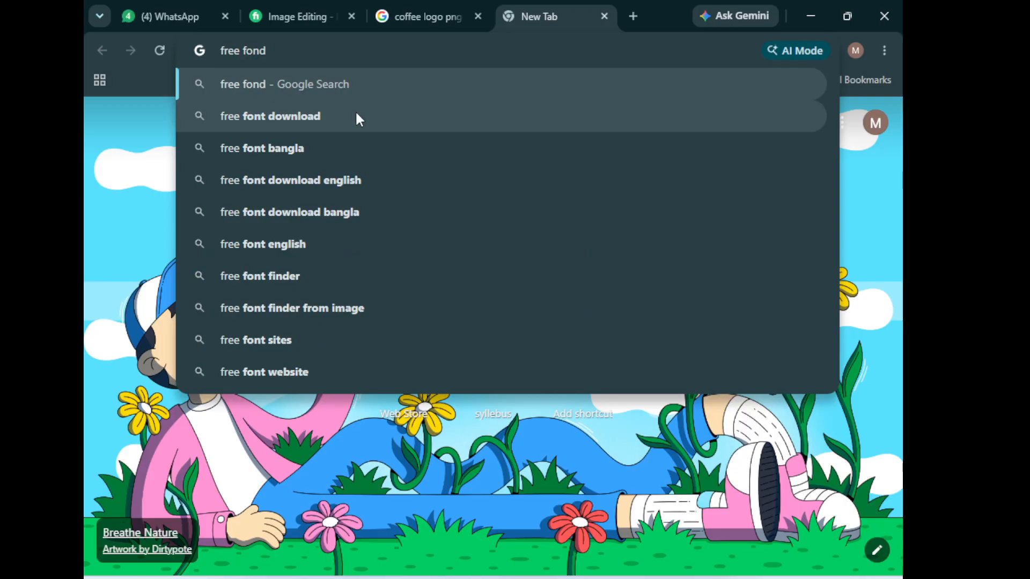
pyautogui.click(359, 118)
pyautogui.click(301, 252)
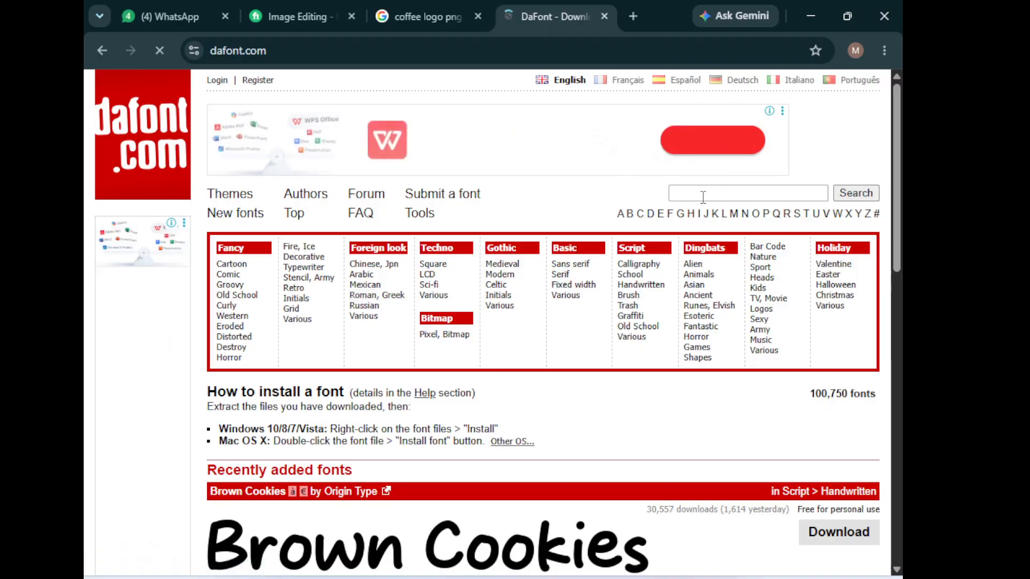
# Search DaFont for the copied font name "Anthony Hunter"
pyautogui.click(703, 194)
pyautogui.hotkey('ctrl', 'v')
pyautogui.click(865, 194)
pyautogui.scroll(-2, 606, 385)
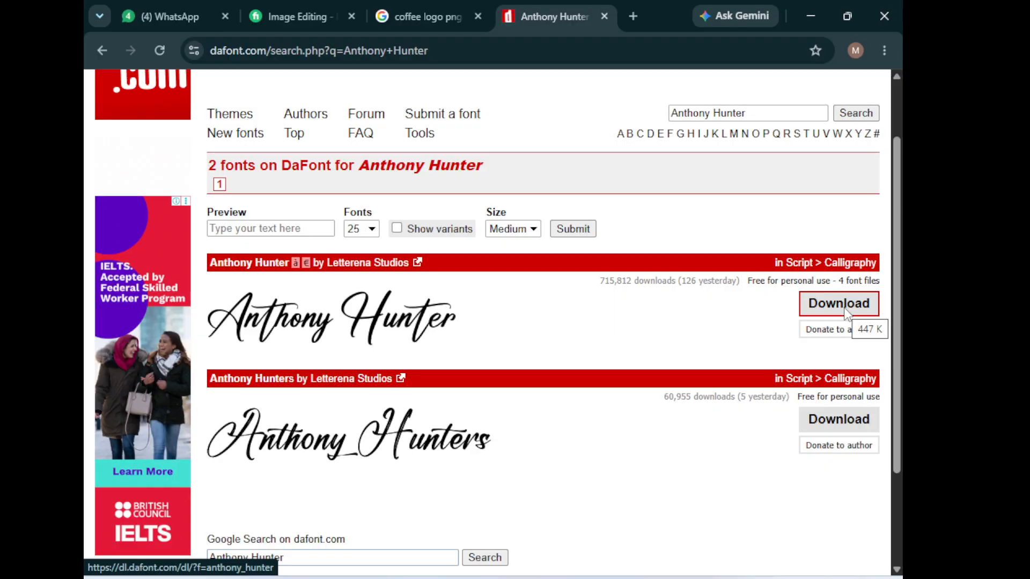
# Download the Anthony Hunter font by Letterena Studios
pyautogui.click(847, 313)
pyautogui.click(426, 16)
pyautogui.click(518, 24)
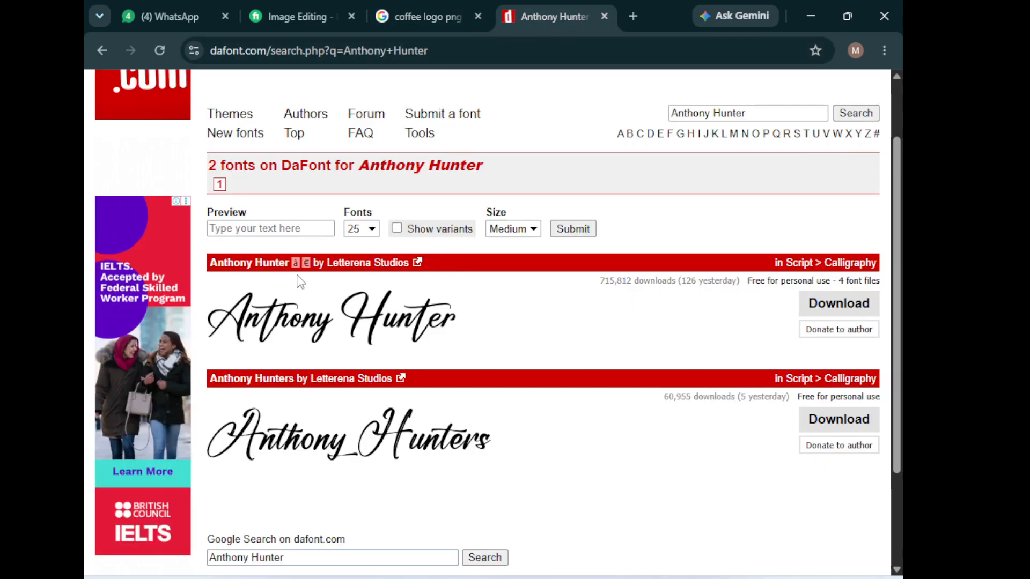
pyautogui.scroll(2, 354, 257)
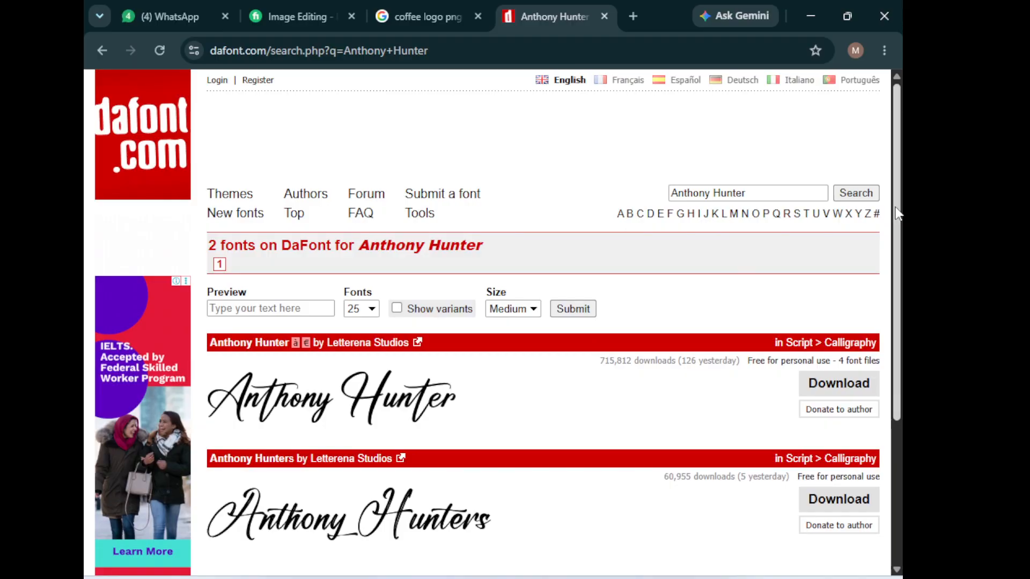
pyautogui.click(846, 386)
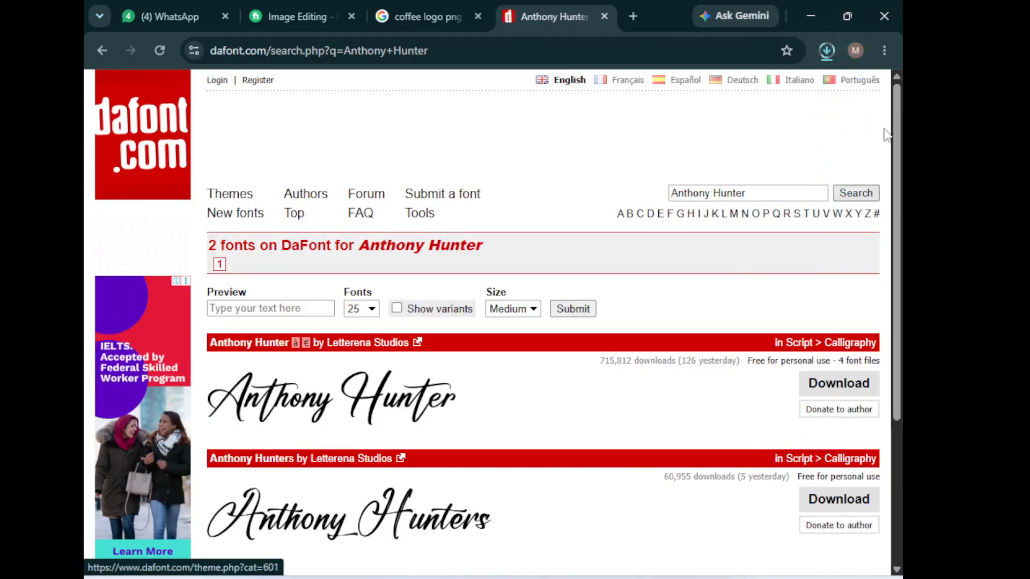
pyautogui.click(836, 51)
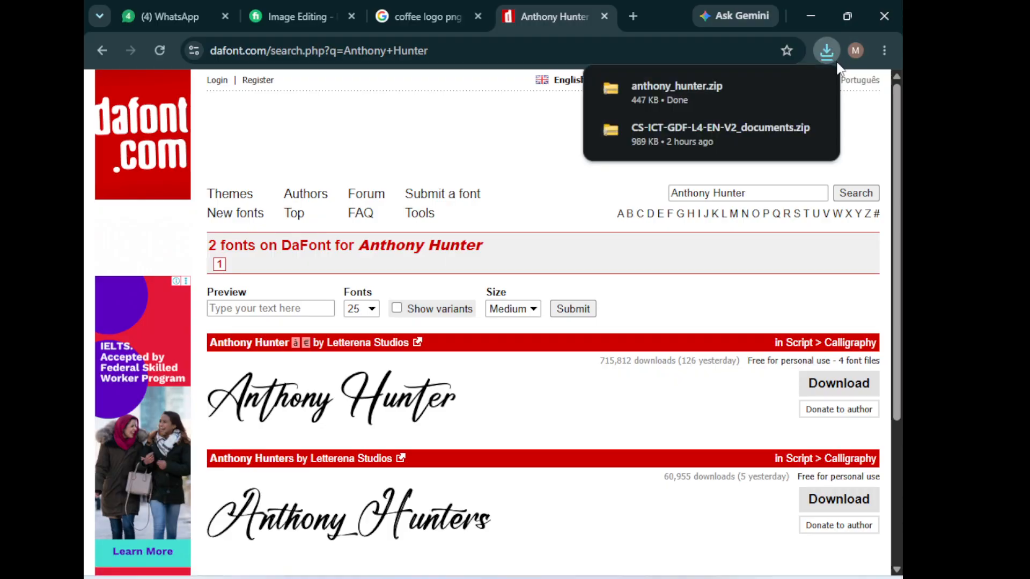
pyautogui.click(783, 89)
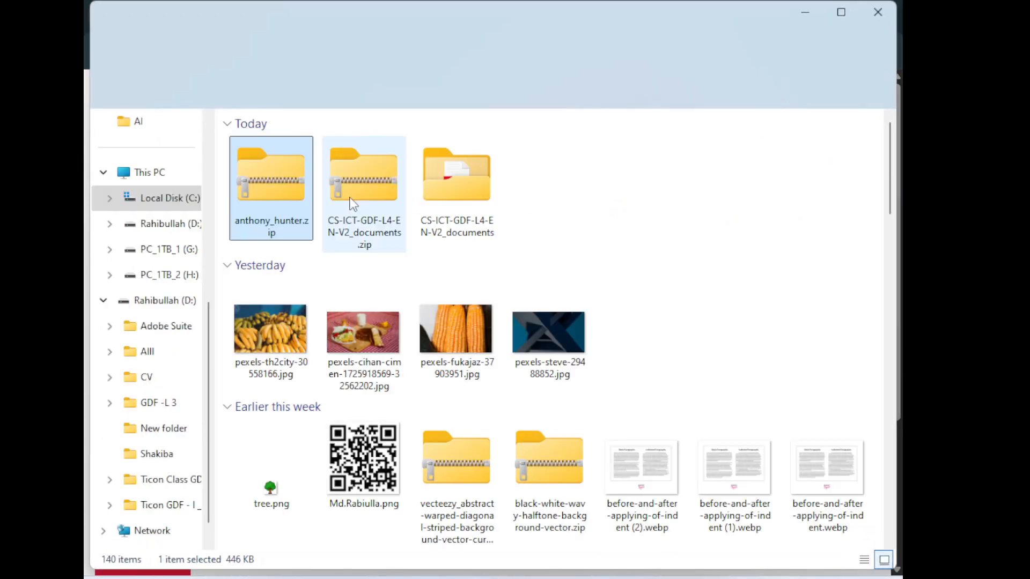
pyautogui.rightClick(272, 185)
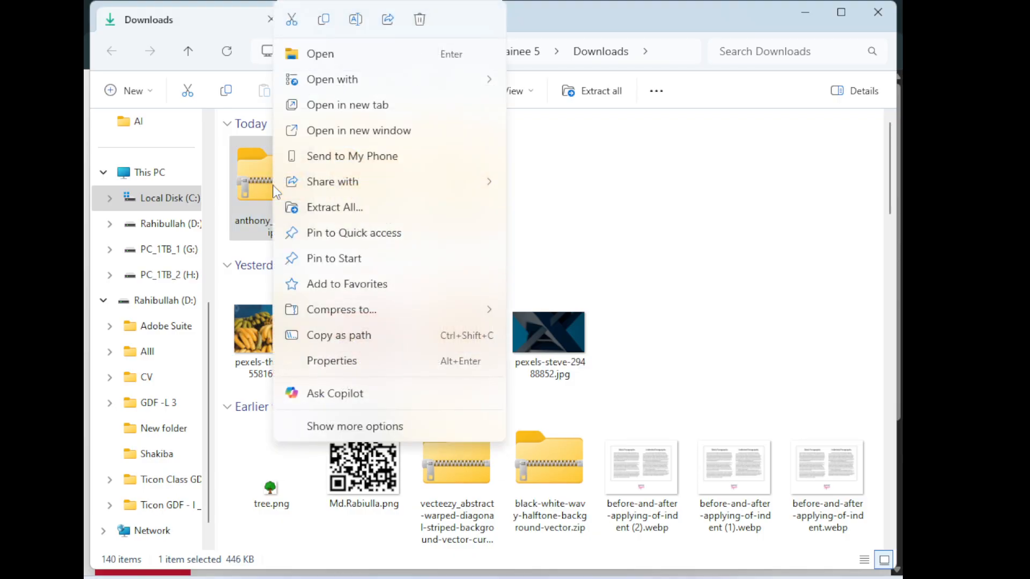
pyautogui.click(338, 207)
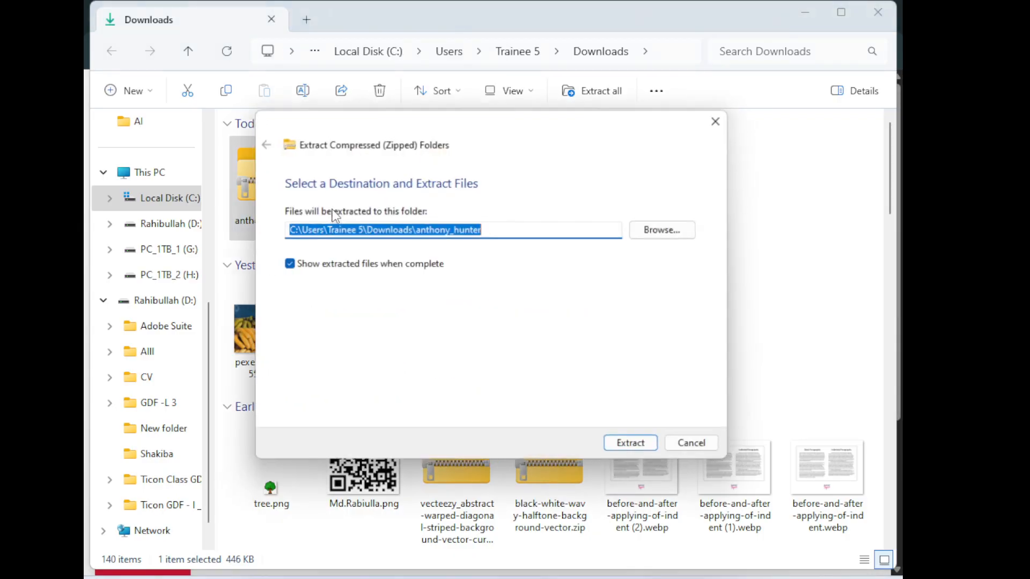
pyautogui.click(642, 454)
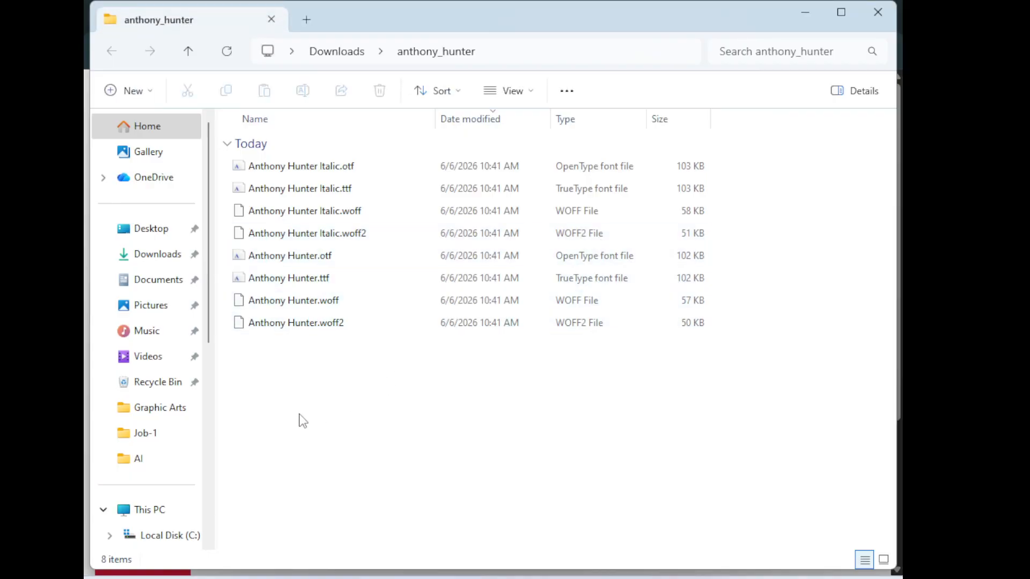
# Install all the extracted Anthony Hunter font files, replacing existing copies for all items and skipping further notices about invalid files
pyautogui.moveTo(297, 432); pyautogui.dragTo(356, 124)
pyautogui.rightClick(364, 171)
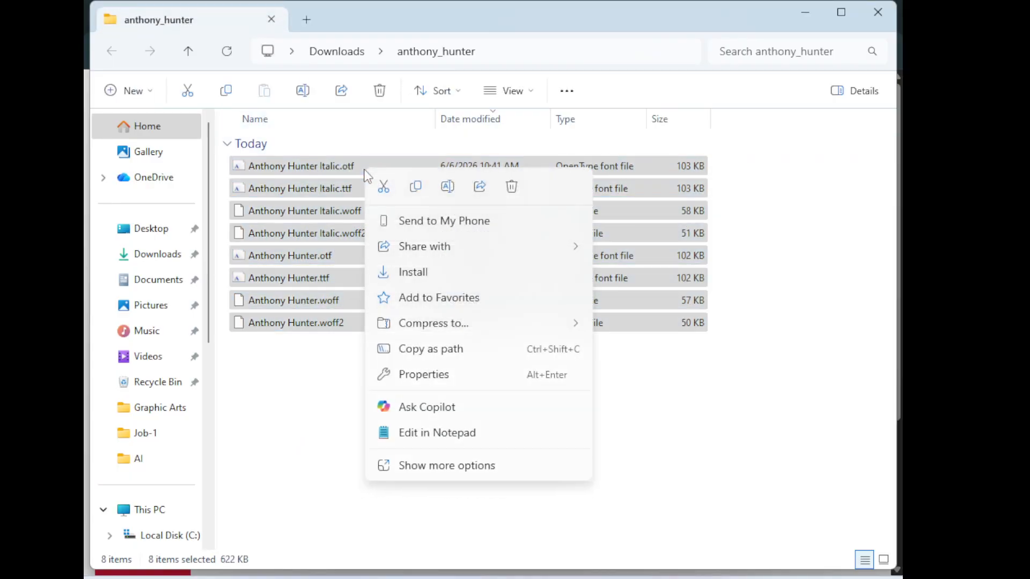
pyautogui.click(445, 285)
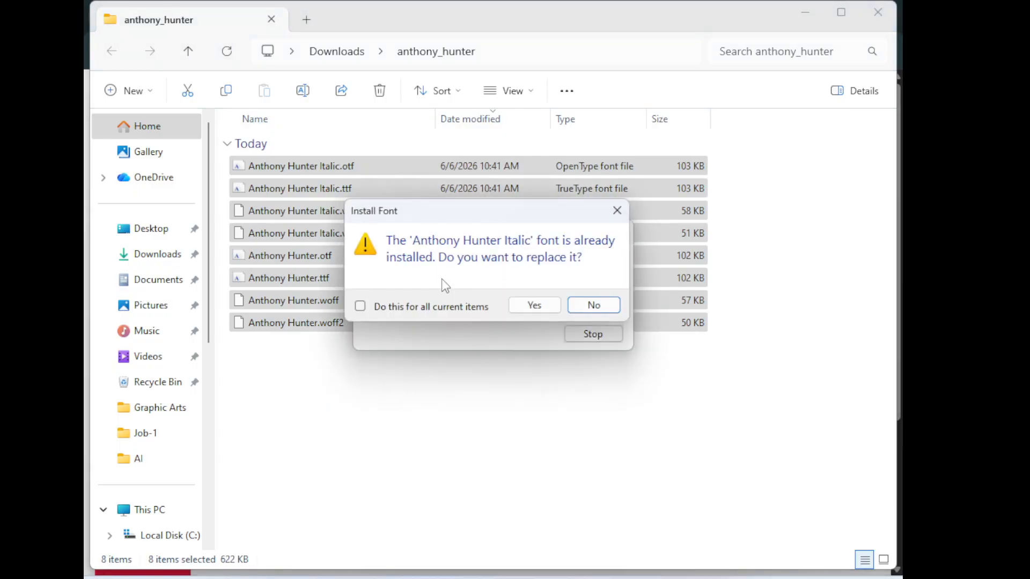
pyautogui.click(540, 311)
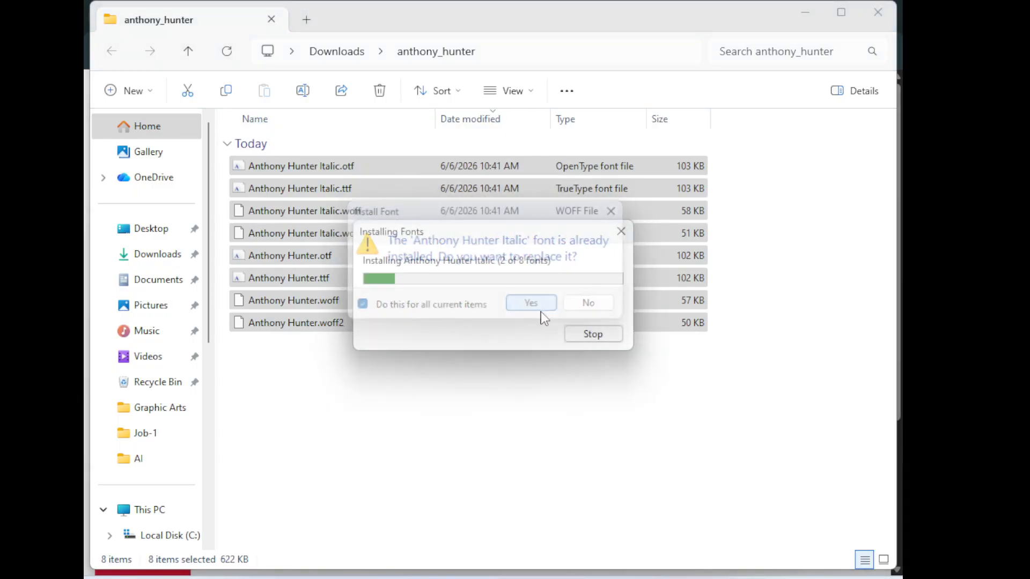
pyautogui.click(474, 311)
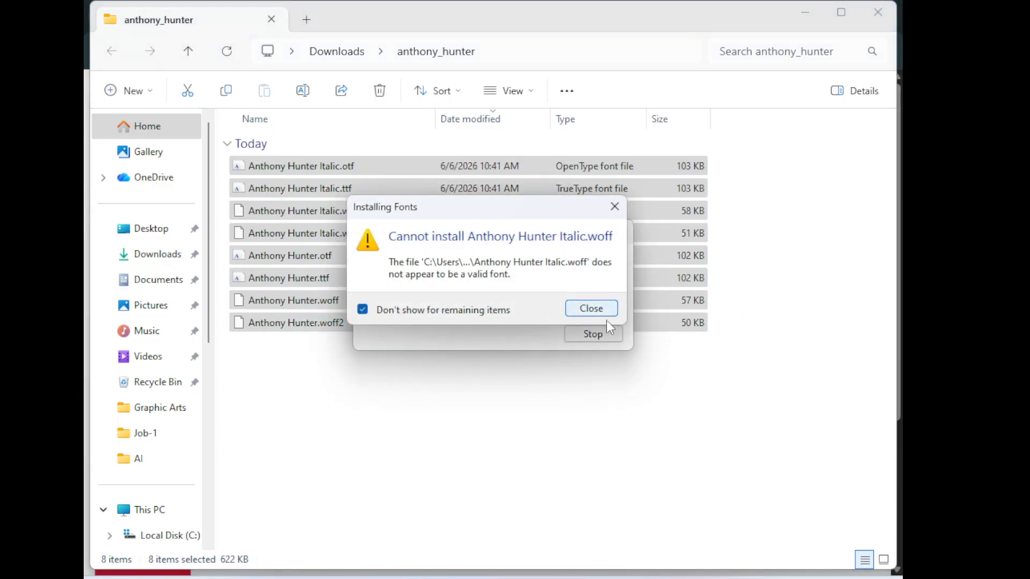
pyautogui.click(599, 311)
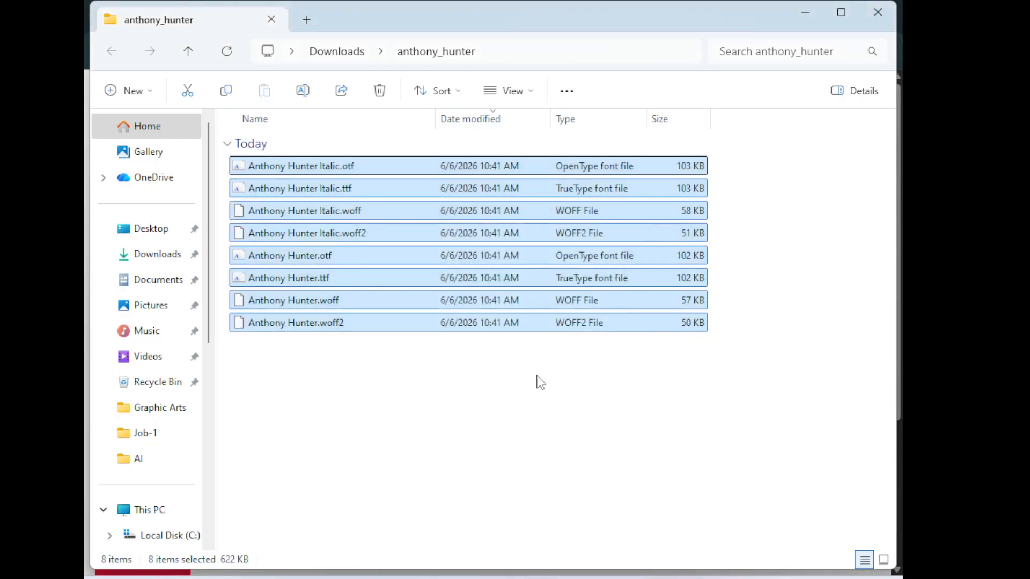
pyautogui.click(541, 382)
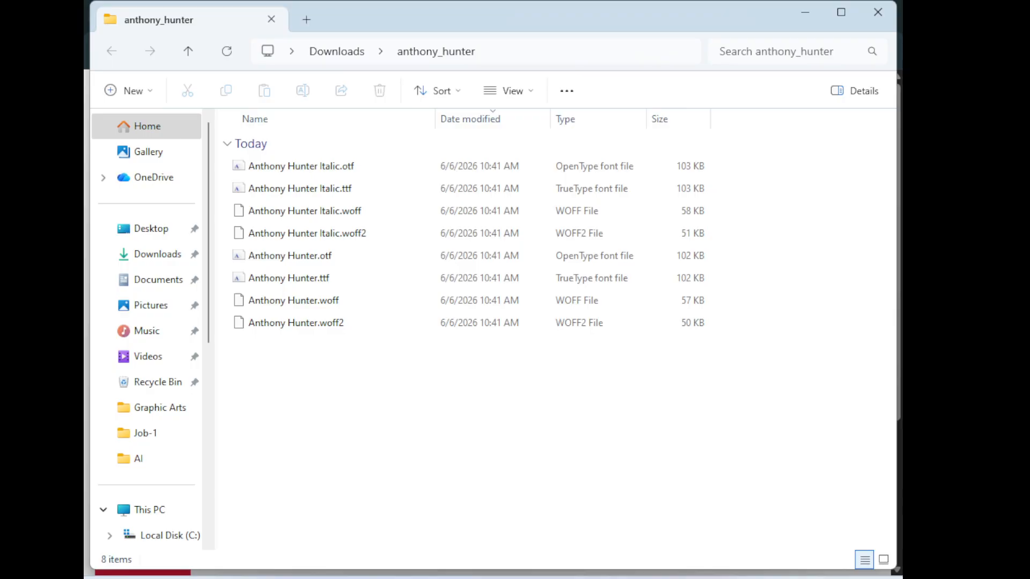
# Switch to the job sheet PDF and copy the font name "Poppins" from the headline's font line
pyautogui.hotkey('alt', 'Tab')
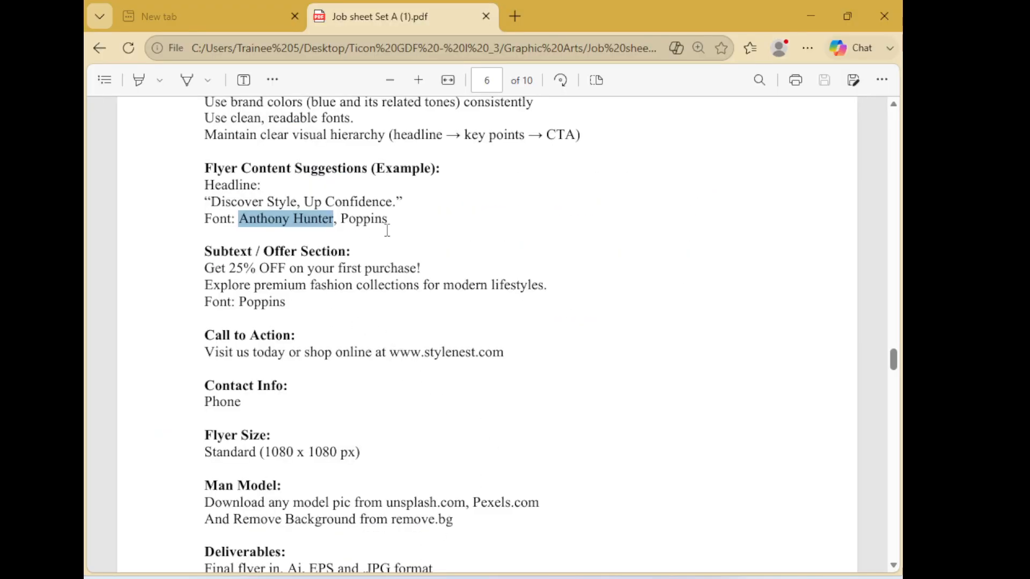
pyautogui.click(356, 221)
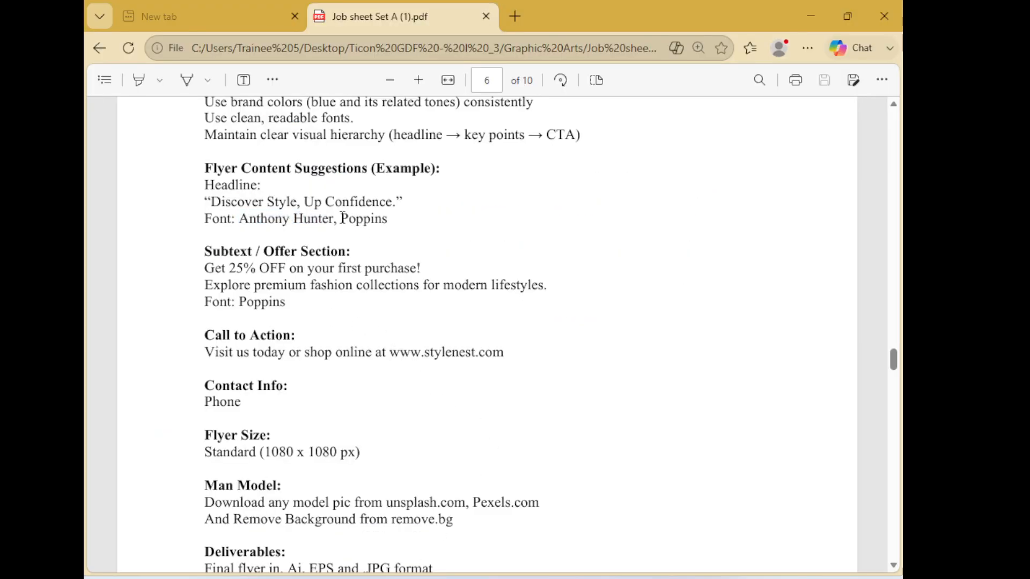
pyautogui.moveTo(341, 218); pyautogui.dragTo(397, 219)
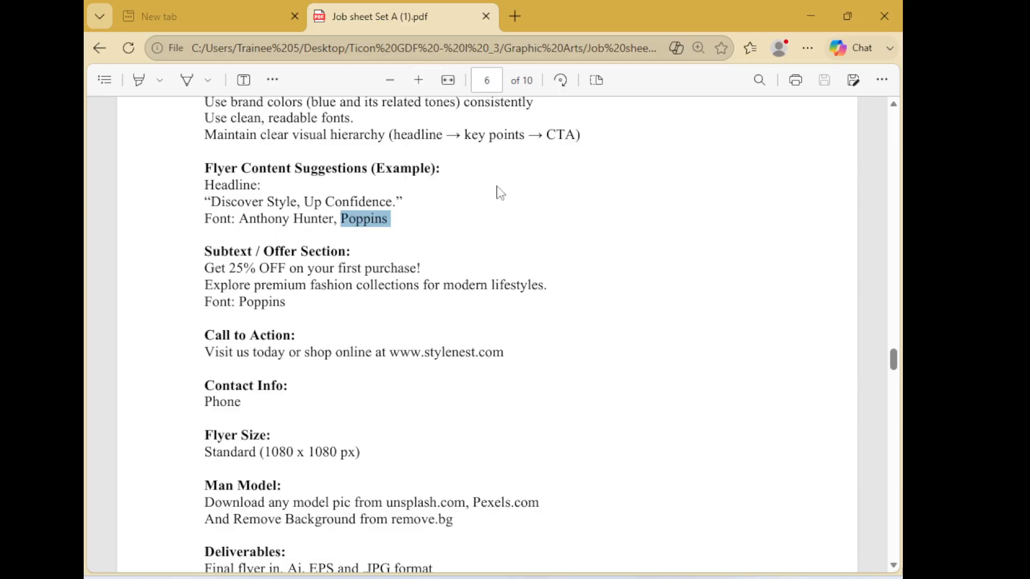
# Return to Chrome, close the Anthony Hunter results and reopen DaFont through the earlier "free font download" search
pyautogui.hotkey('alt', 'Tab')
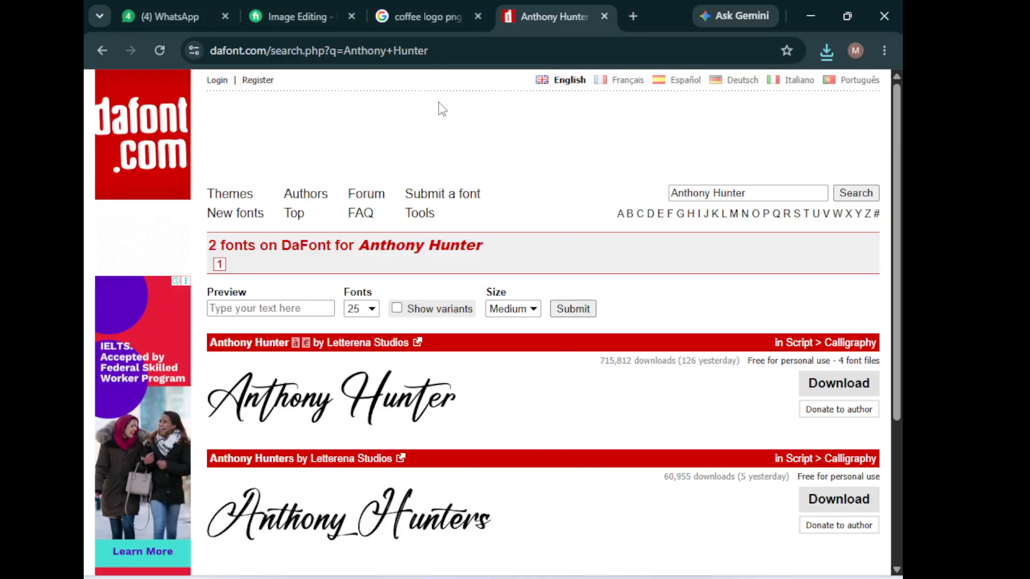
pyautogui.click(604, 16)
pyautogui.click(625, 24)
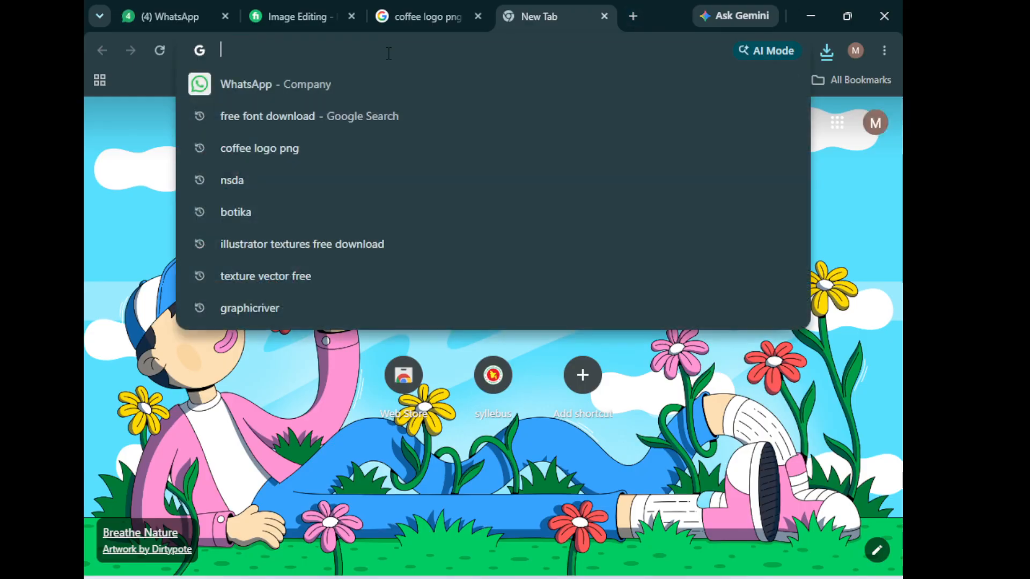
pyautogui.click(308, 114)
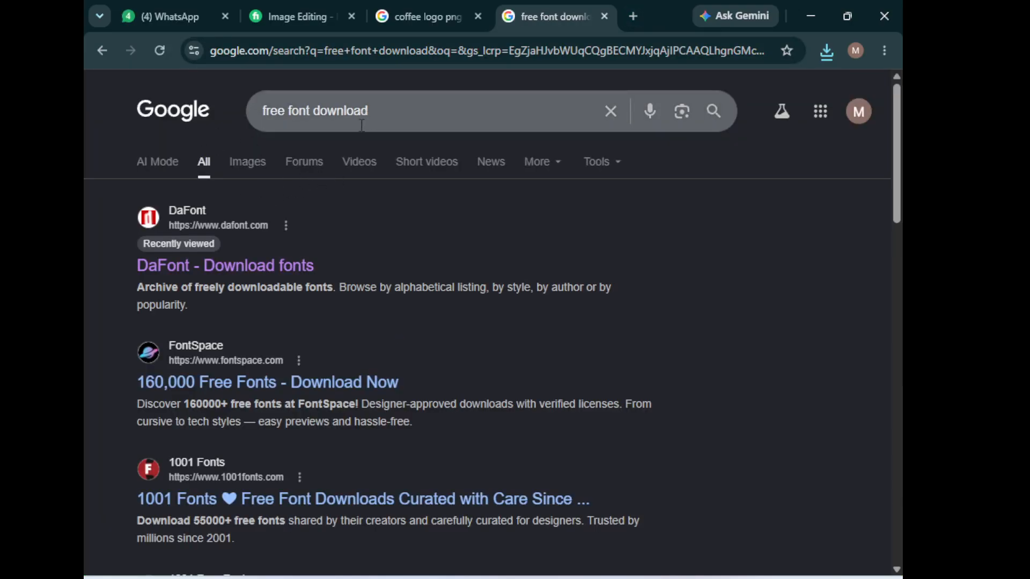
pyautogui.click(290, 268)
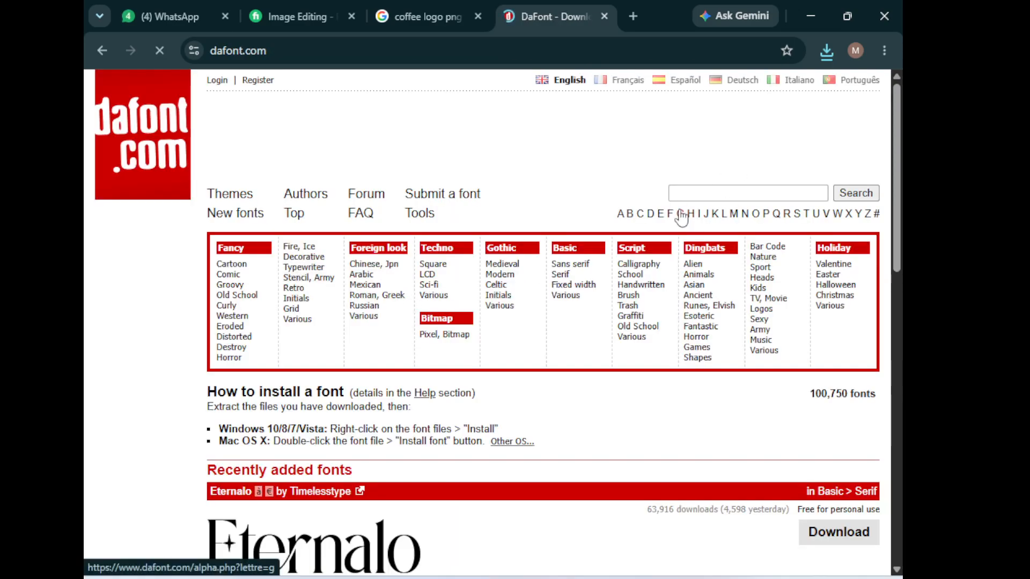
# Search DaFont for "Poppins"
pyautogui.click(699, 194)
pyautogui.write('Poppins')
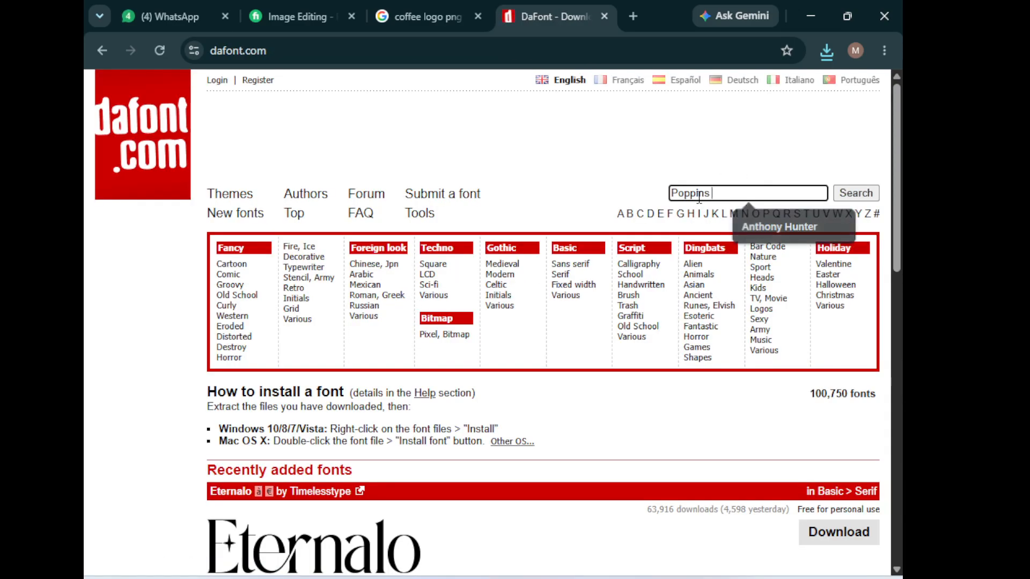
pyautogui.click(865, 197)
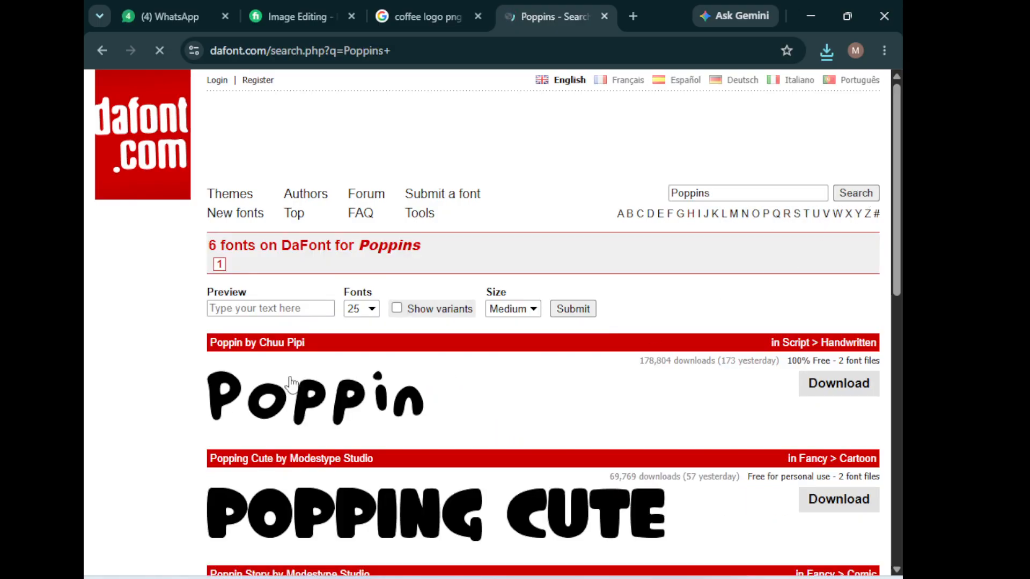
# Look through the DaFont results for the Poppins family and run the Google search on dafont.com for "Poppins"
pyautogui.scroll(-2, 692, 394)
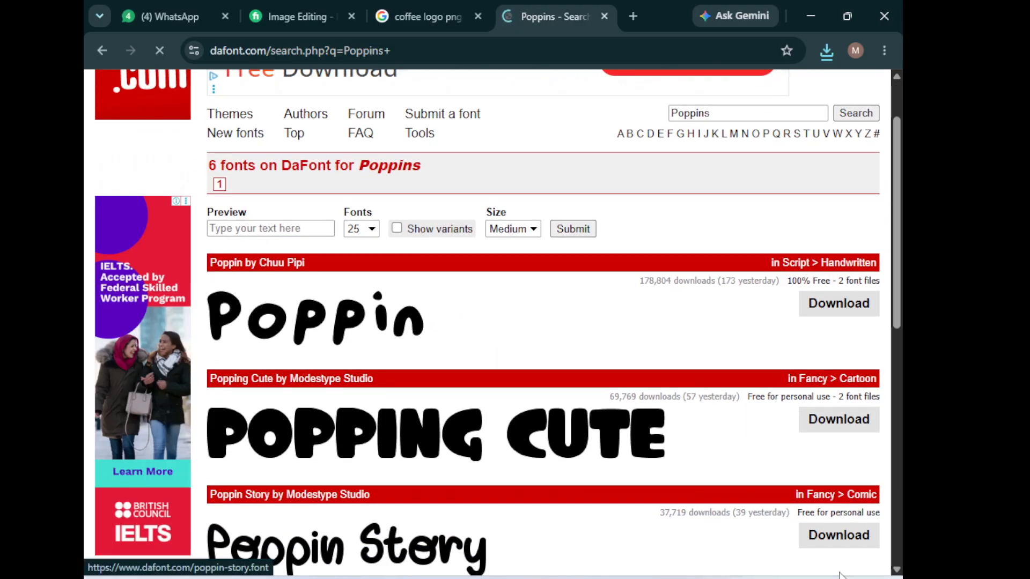
pyautogui.scroll(-4, 601, 390)
pyautogui.scroll(3, 604, 389)
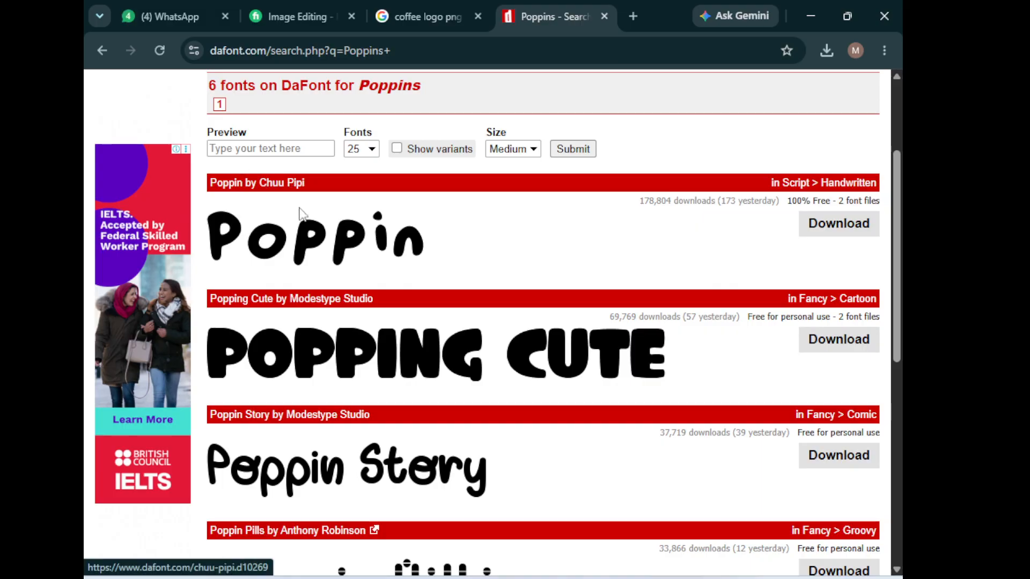
pyautogui.scroll(3, 761, 225)
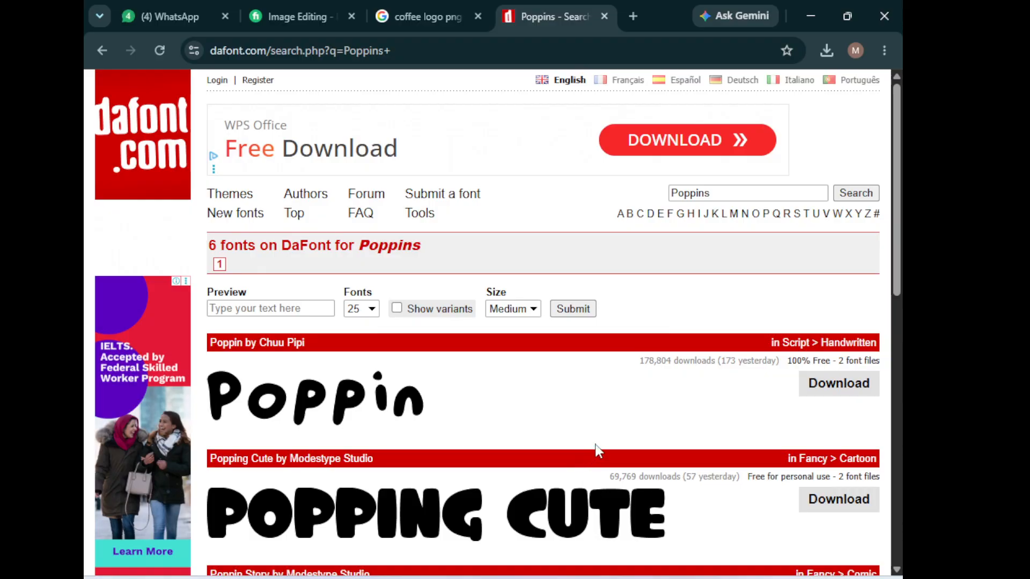
pyautogui.scroll(-1, 598, 451)
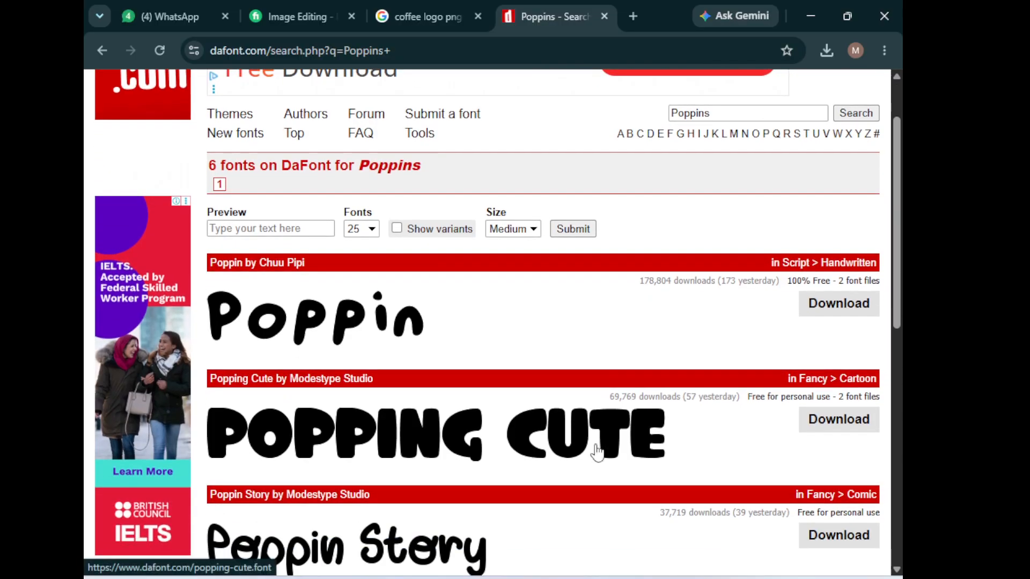
pyautogui.scroll(-4, 597, 452)
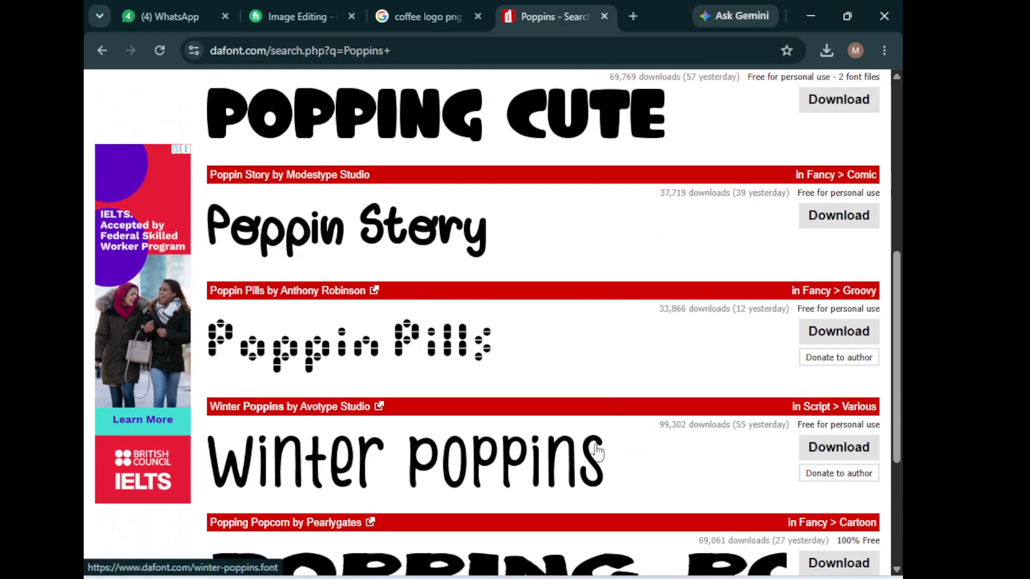
pyautogui.scroll(-3, 597, 452)
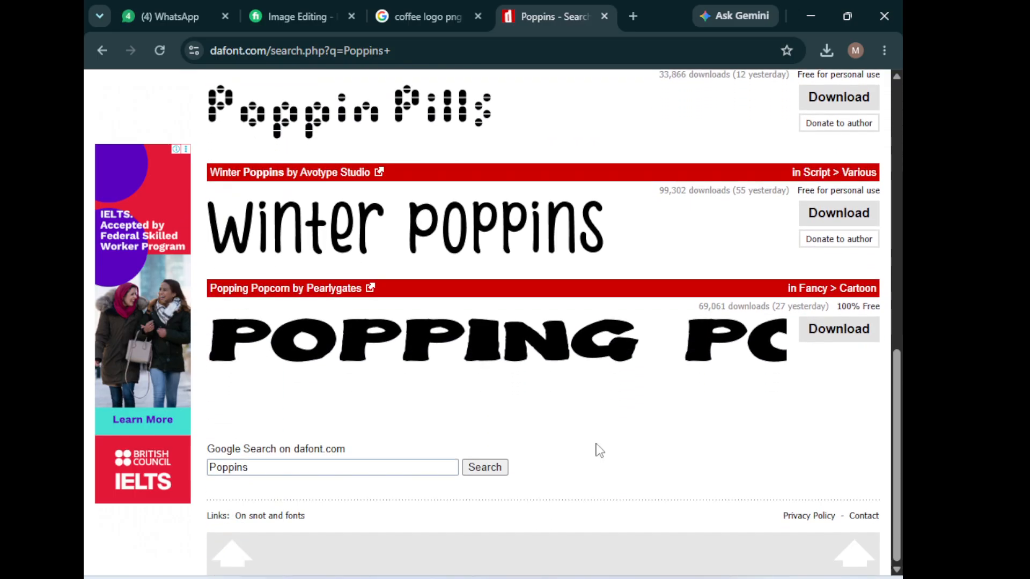
pyautogui.click(472, 471)
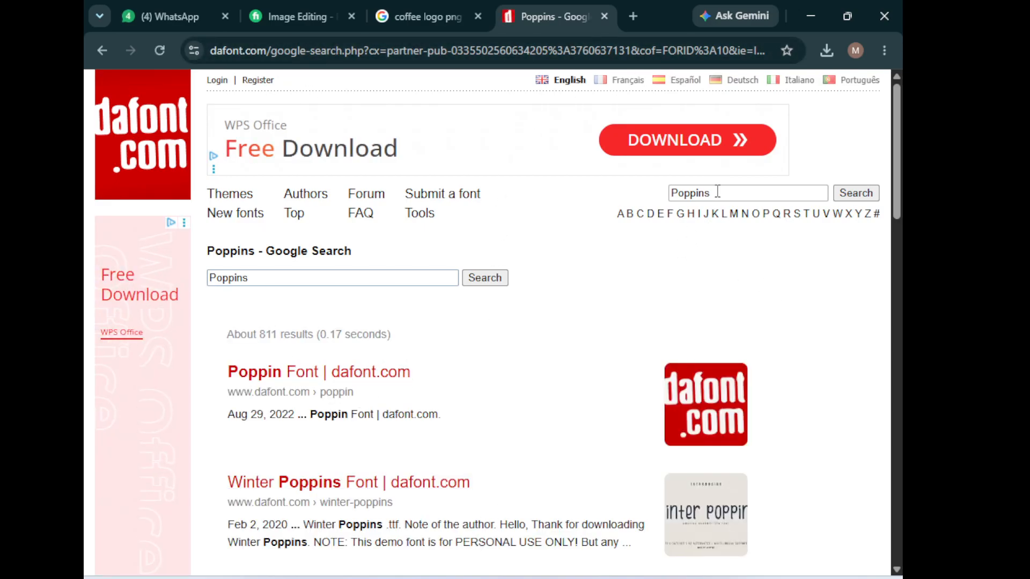
# Search the web for "Poppins" in a new tab and open its Google Fonts page
pyautogui.click(633, 16)
pyautogui.click(308, 48)
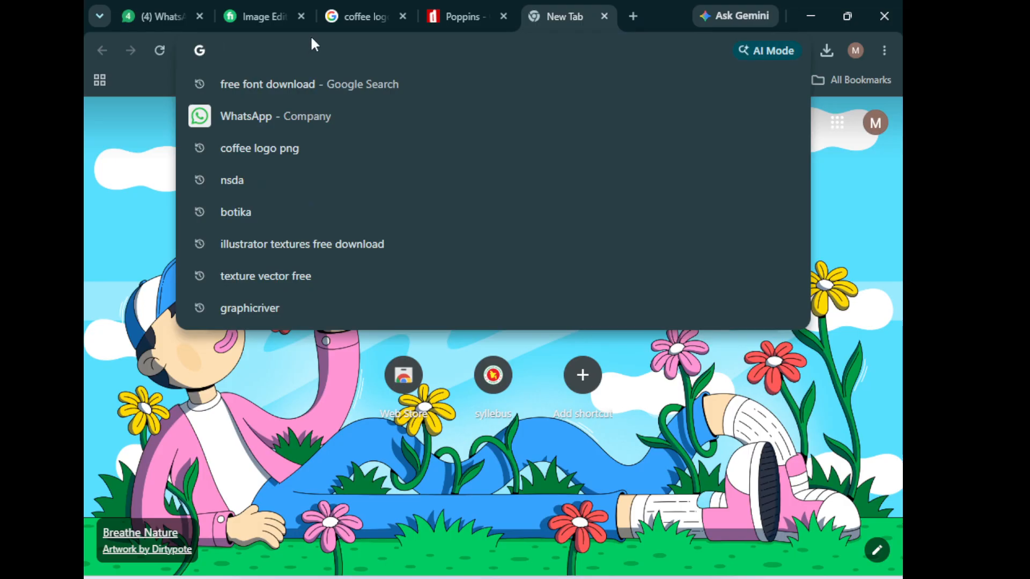
pyautogui.write('Poppins')
pyautogui.press('Return')
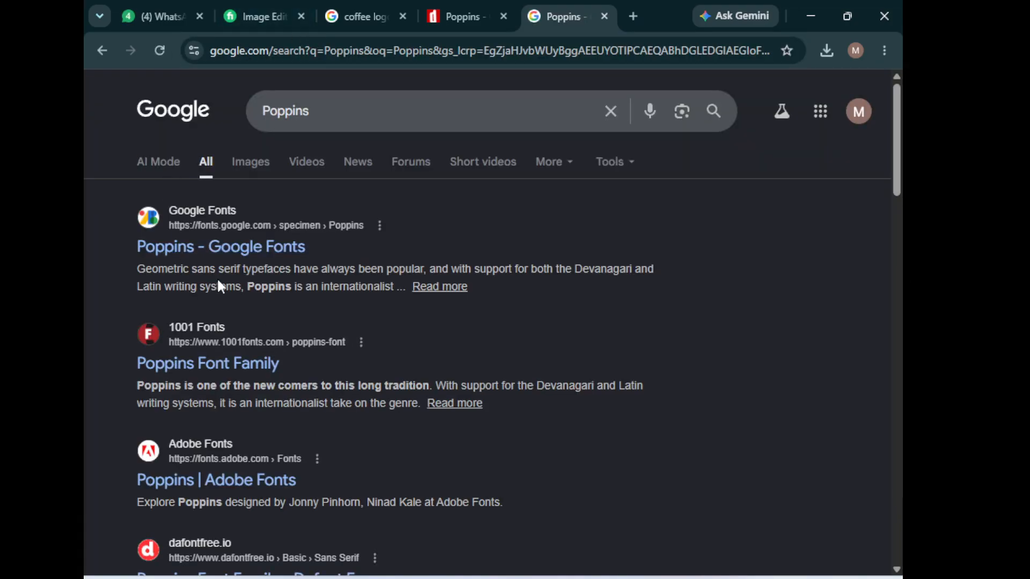
pyautogui.click(262, 246)
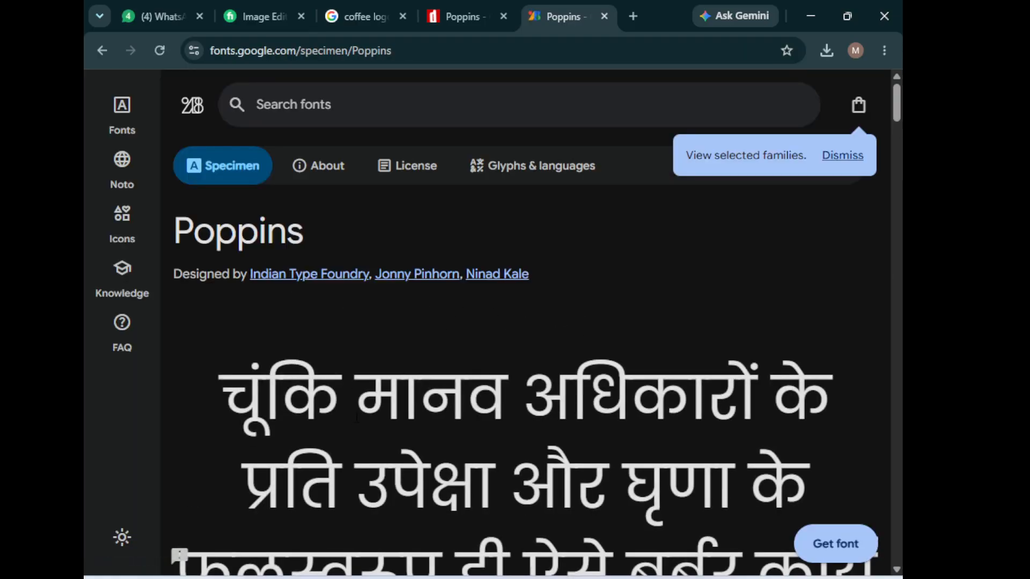
# Examine the Poppins specimen on Google Fonts, including its preview text and style weights
pyautogui.scroll(-6, 830, 333)
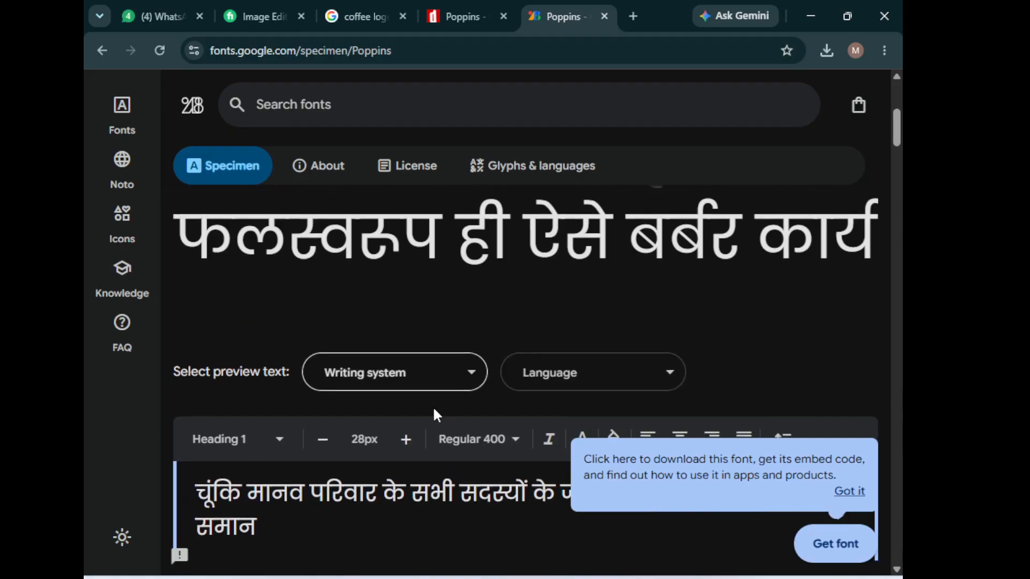
pyautogui.scroll(8, 433, 368)
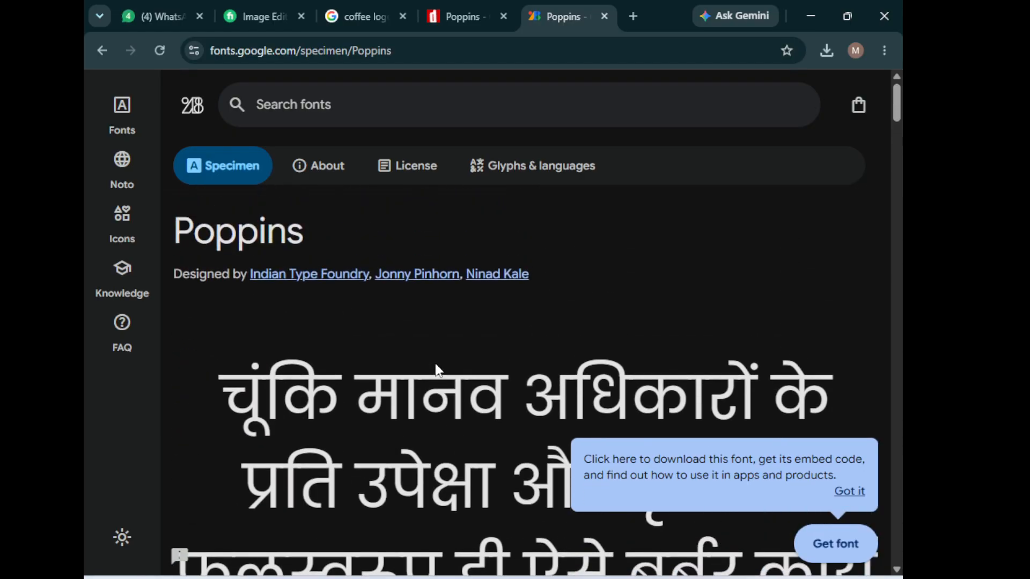
pyautogui.scroll(-10, 623, 331)
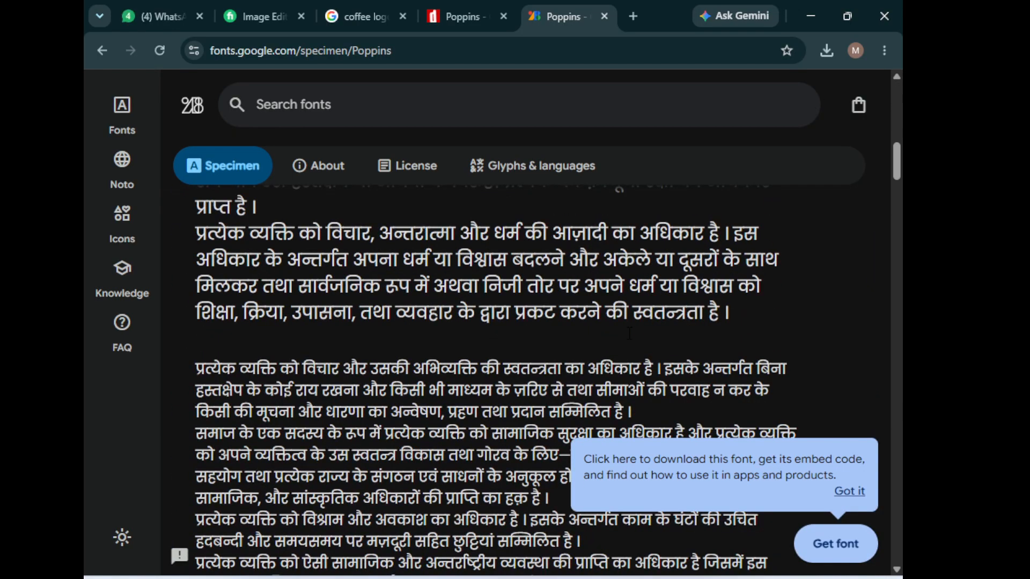
pyautogui.scroll(-15, 628, 342)
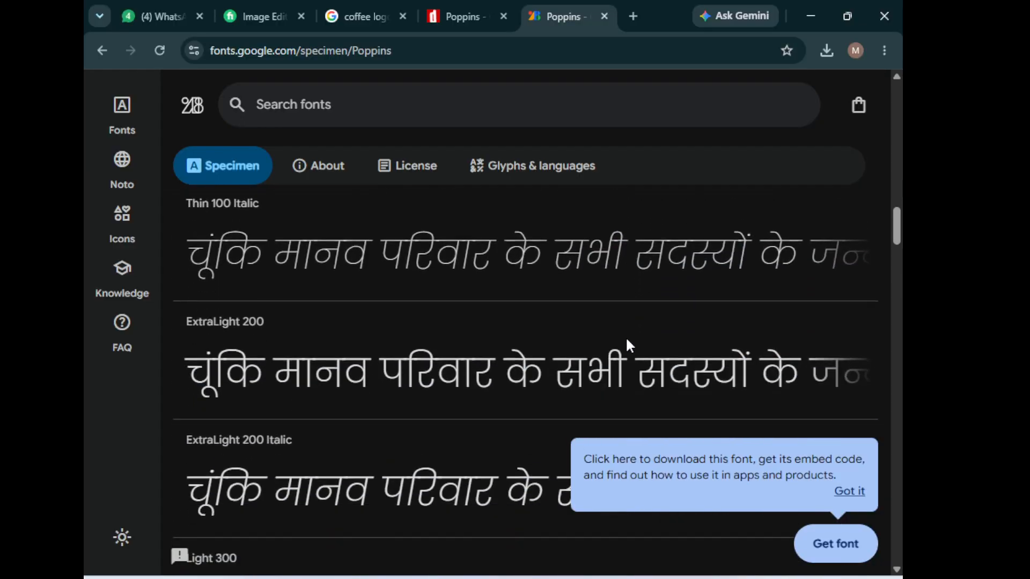
pyautogui.scroll(-12, 629, 346)
pyautogui.scroll(14, 629, 346)
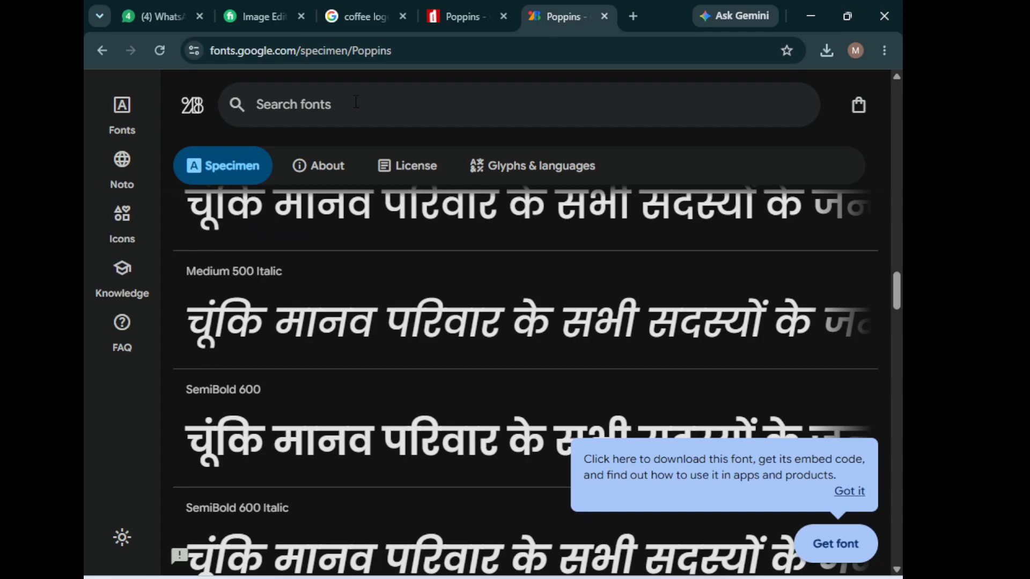
# Search Google Fonts for "Poppins" and close the Google Fonts tab
pyautogui.click(355, 102)
pyautogui.write('Poppins')
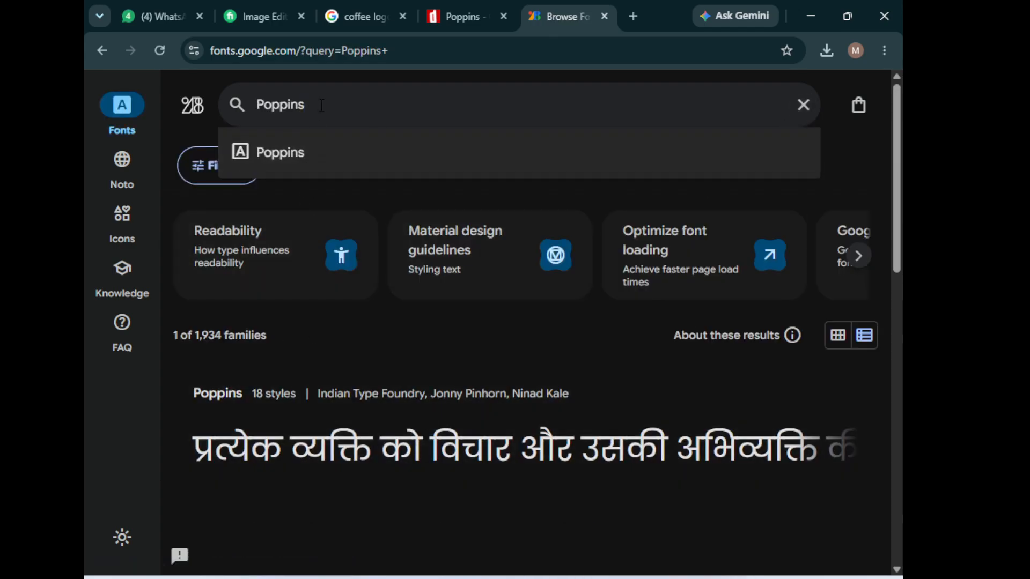
pyautogui.click(605, 16)
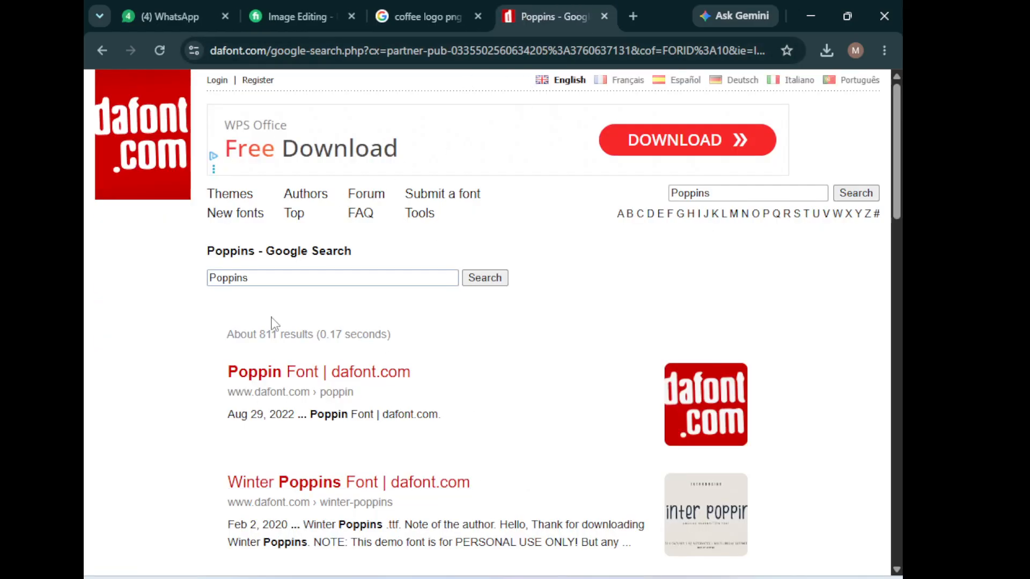
# Repeat the DaFont font search for "Poppins" and look through the listed fonts
pyautogui.click(721, 194)
pyautogui.click(863, 198)
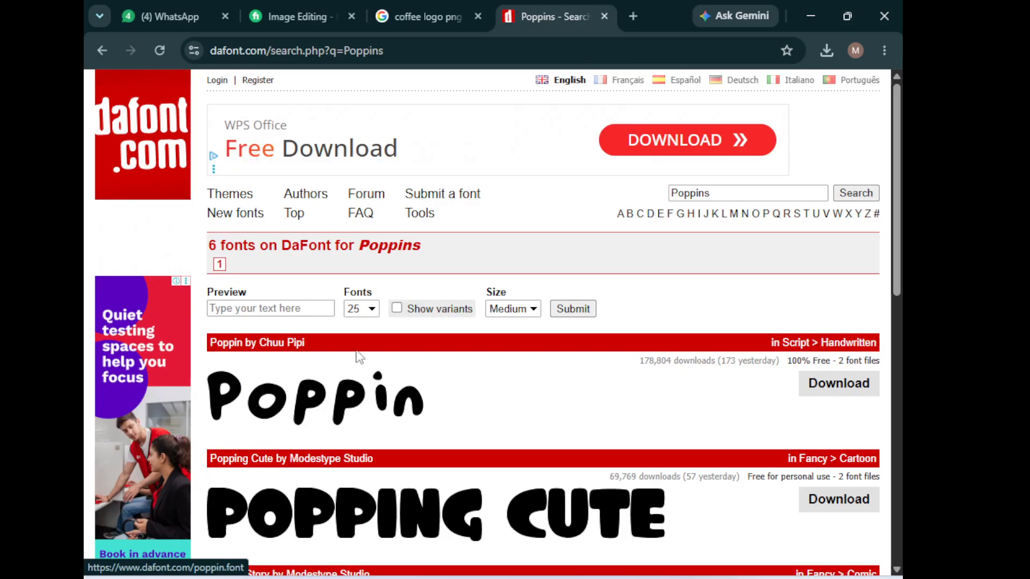
pyautogui.scroll(-8, 361, 356)
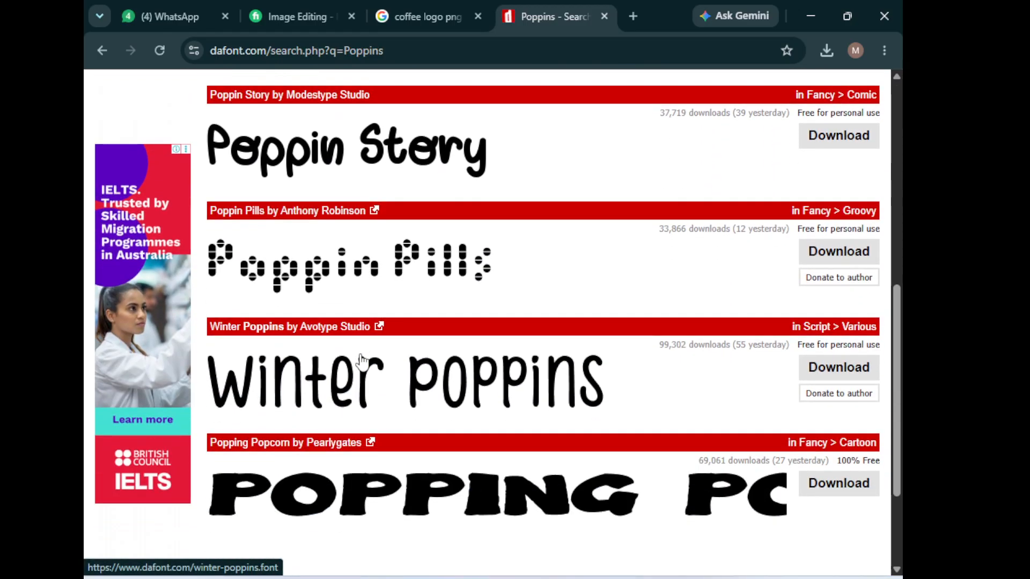
pyautogui.scroll(-3, 361, 366)
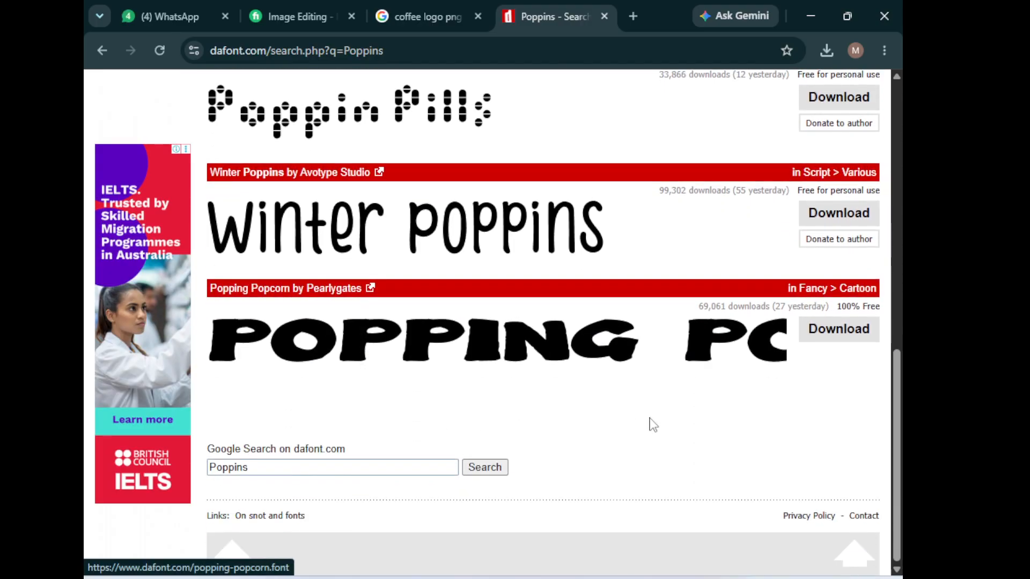
# Search the web for "poppins font" in a new tab and try to download the family from its 1001 Fonts page
pyautogui.scroll(9, 536, 370)
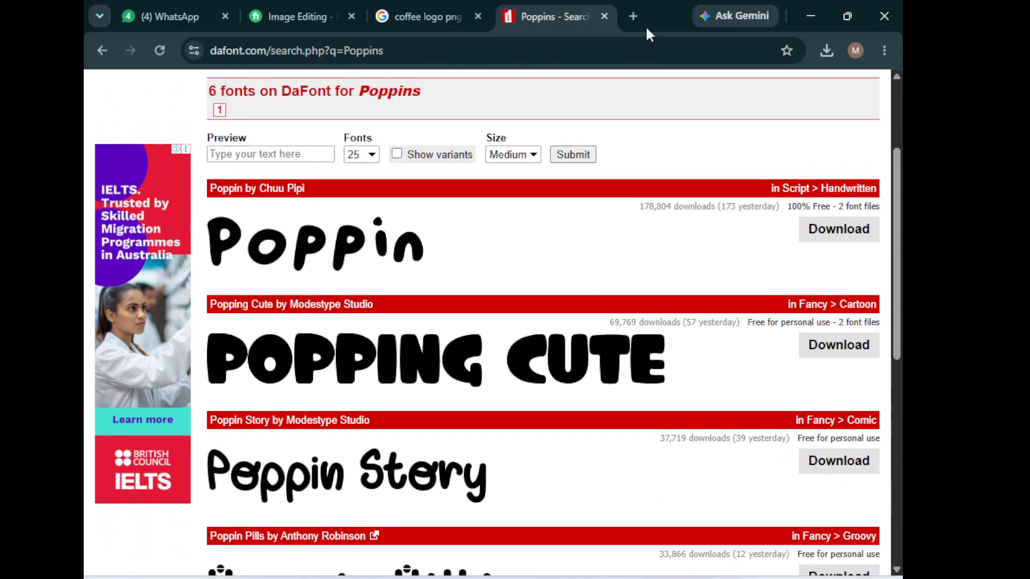
pyautogui.click(633, 16)
pyautogui.click(442, 49)
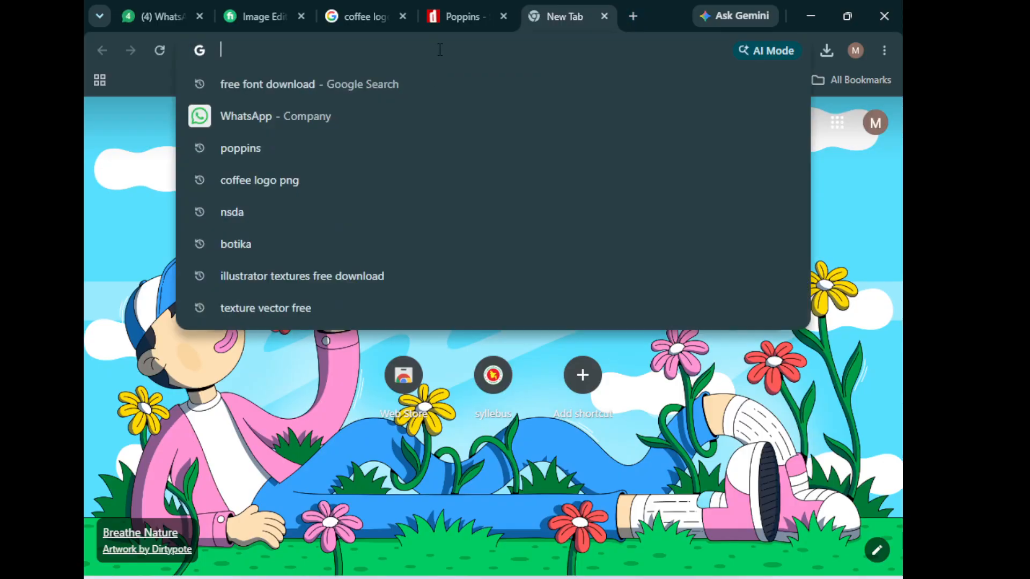
pyautogui.write('Poppins')
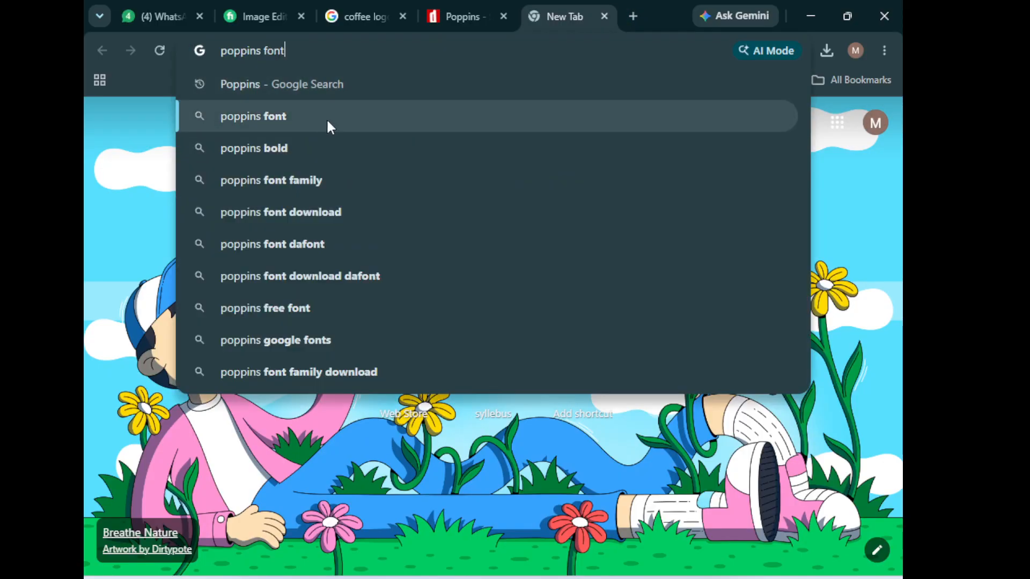
pyautogui.click(327, 118)
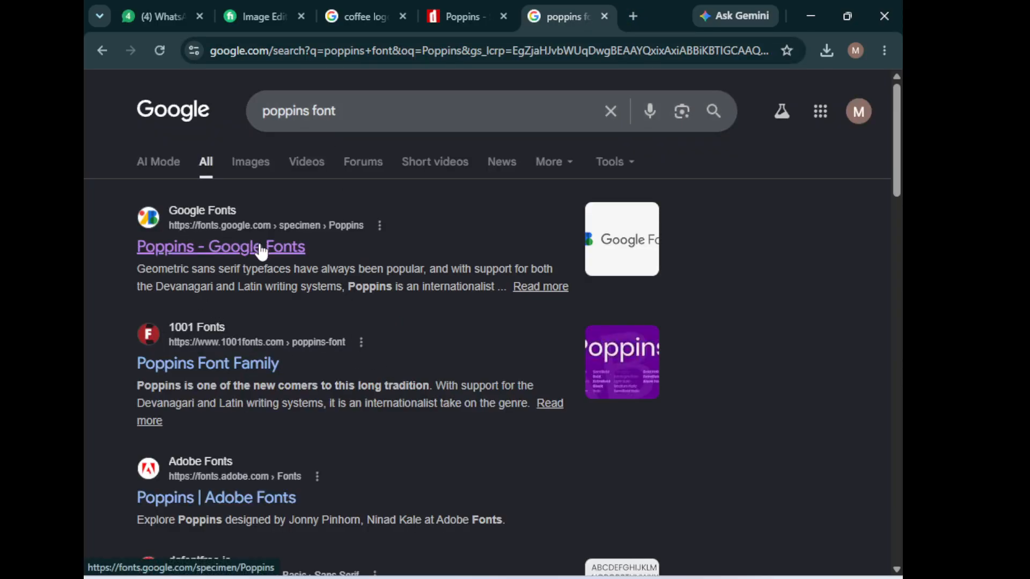
pyautogui.click(250, 364)
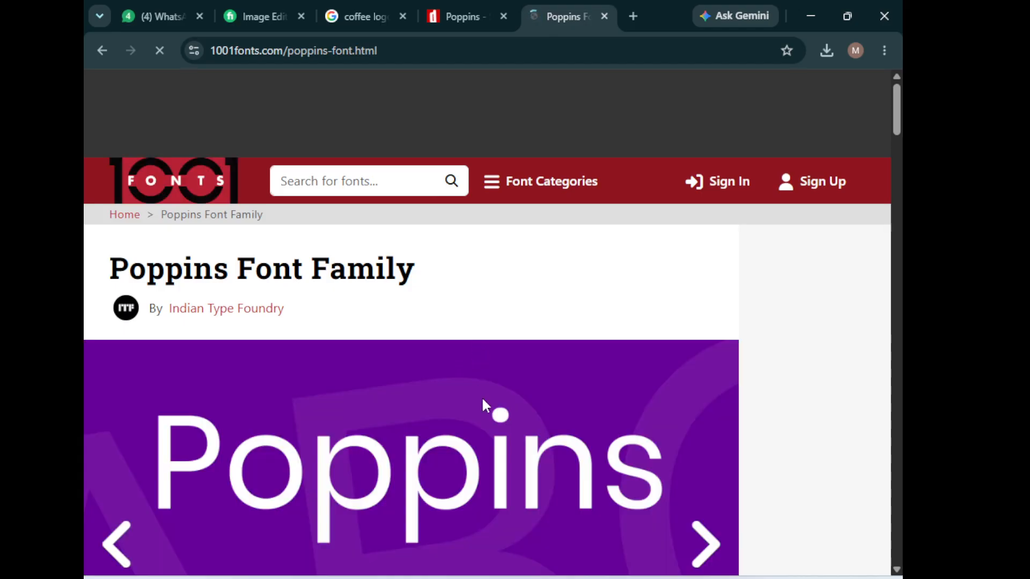
pyautogui.scroll(-5, 480, 395)
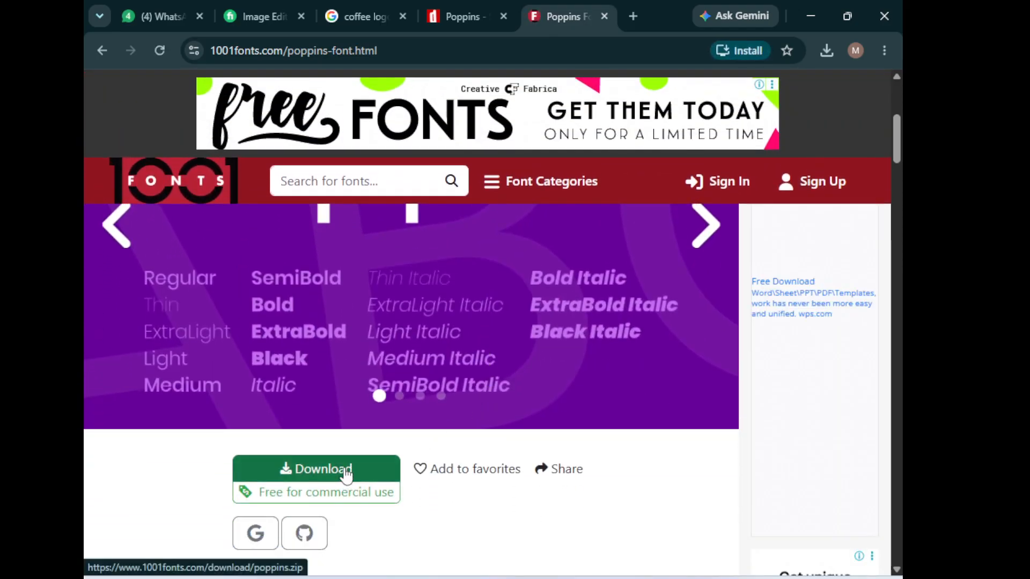
pyautogui.click(345, 476)
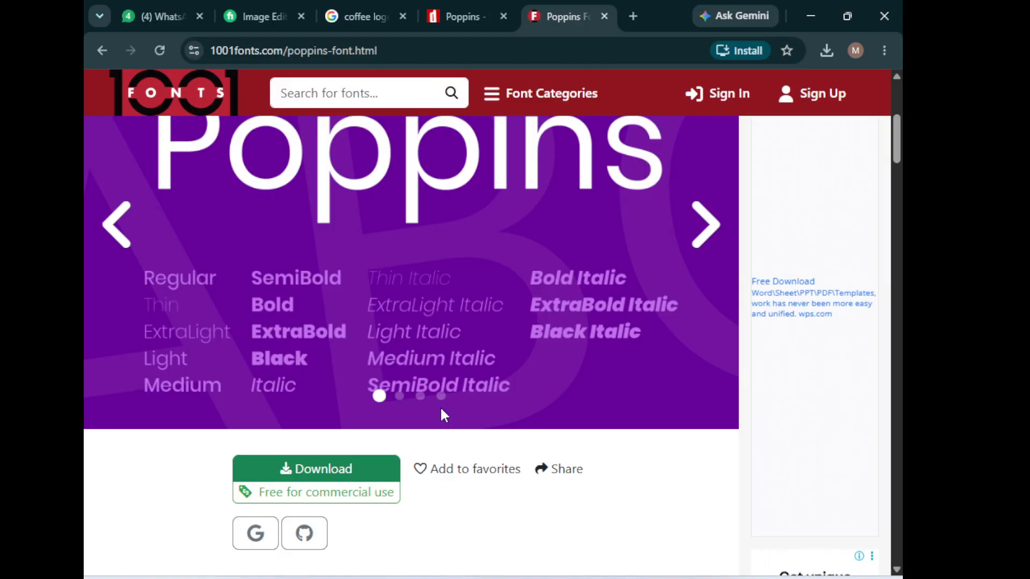
pyautogui.click(604, 16)
# Repeat the web search for "poppins font" and download the Poppins font family from 1001 Fonts as poppins.zip
pyautogui.click(631, 16)
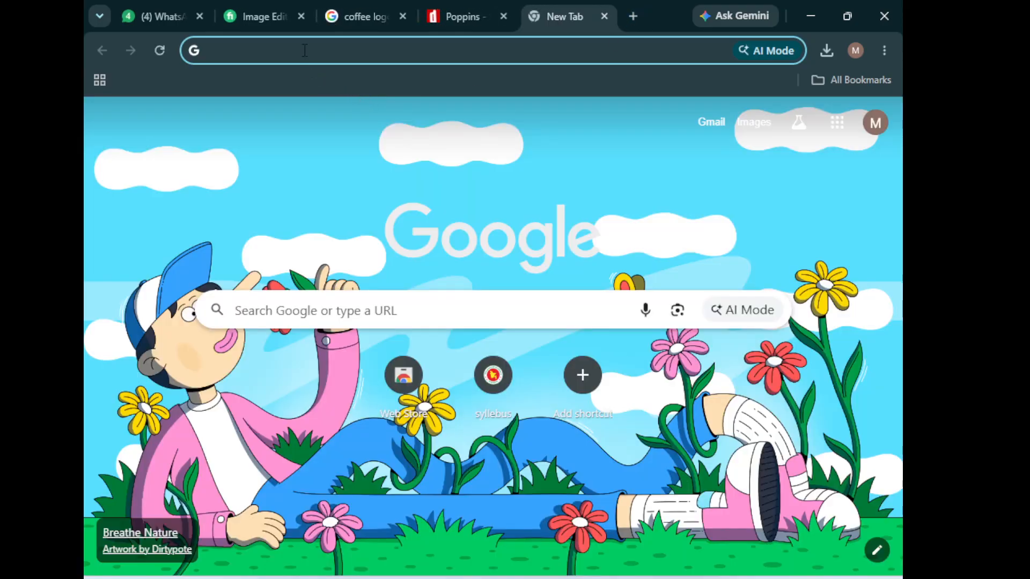
pyautogui.click(304, 51)
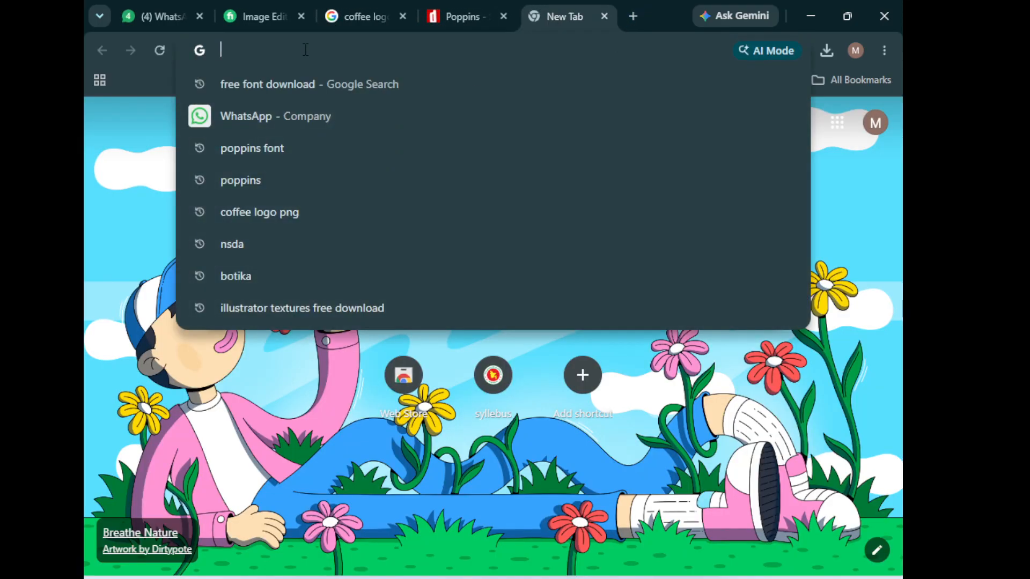
pyautogui.click(285, 148)
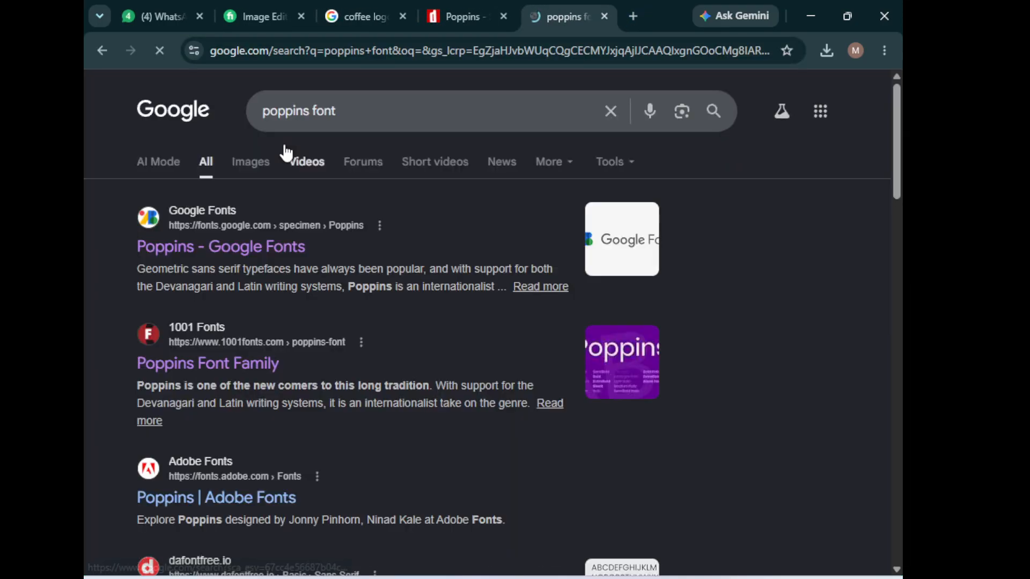
pyautogui.click(255, 373)
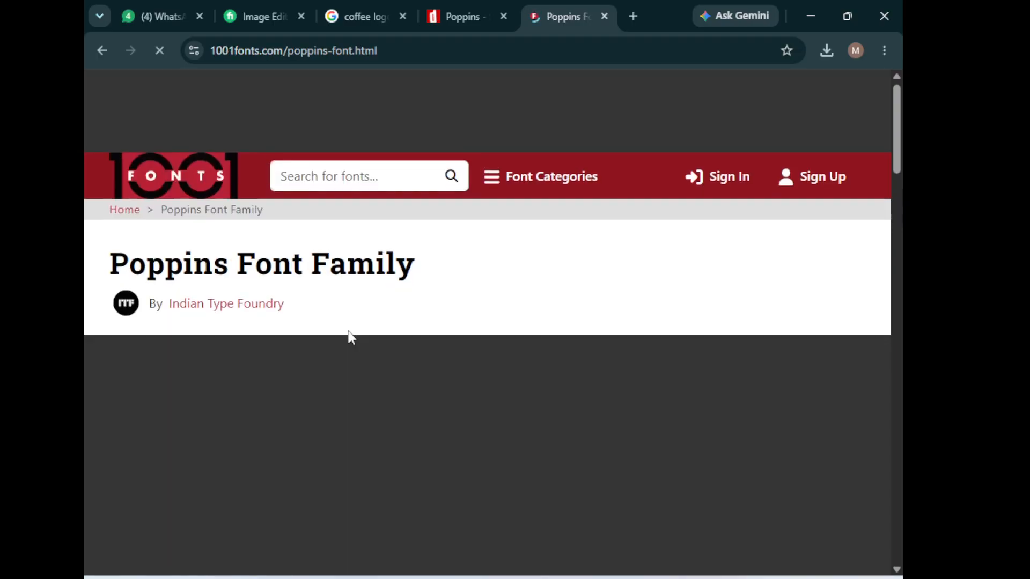
pyautogui.scroll(-5, 346, 329)
pyautogui.click(329, 320)
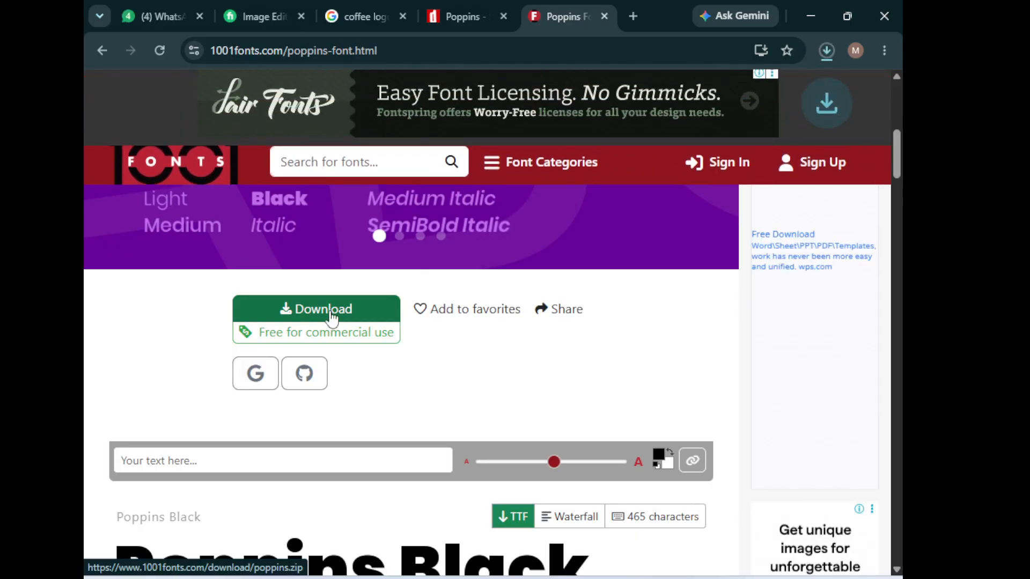
pyautogui.click(826, 51)
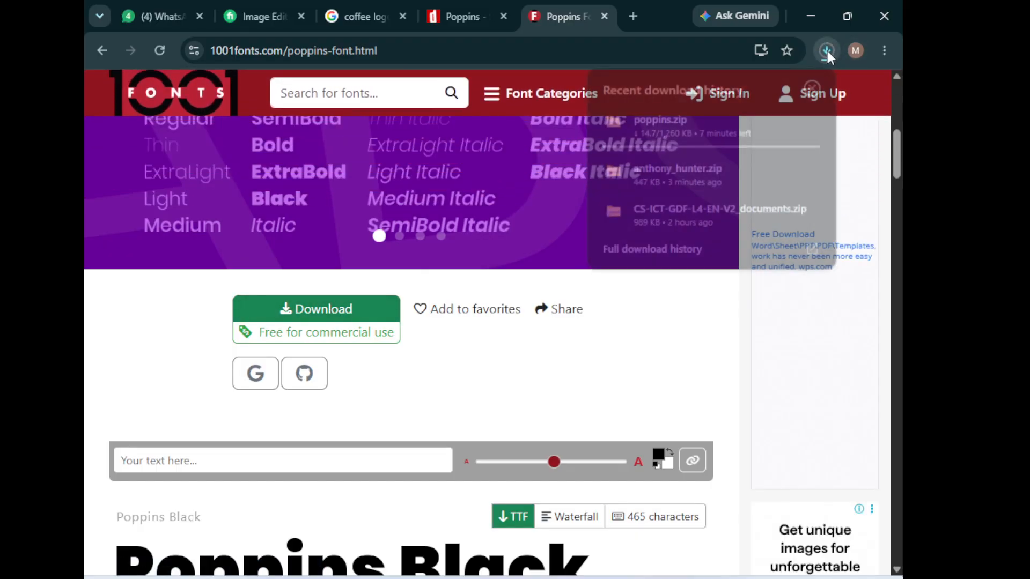
pyautogui.click(827, 50)
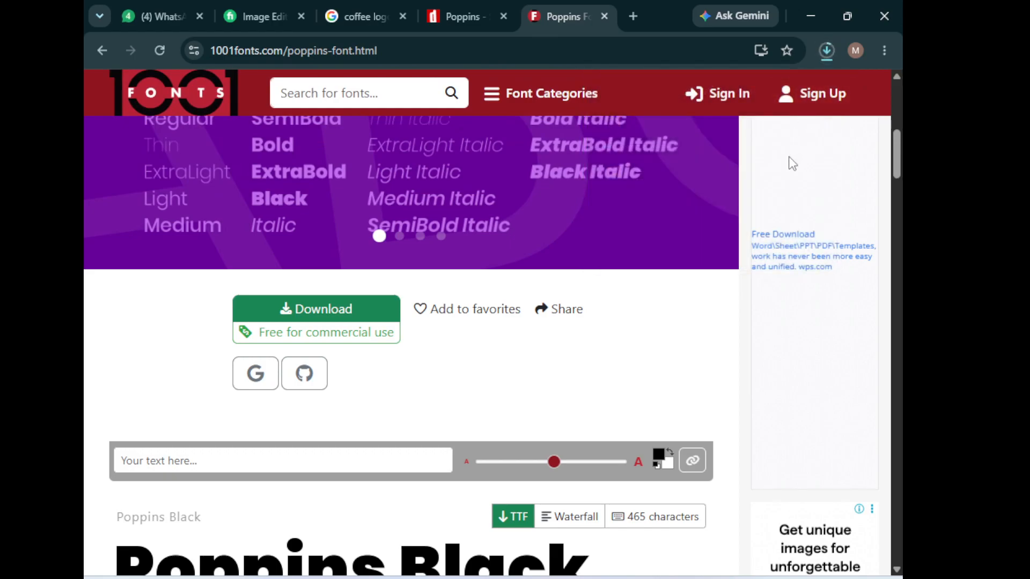
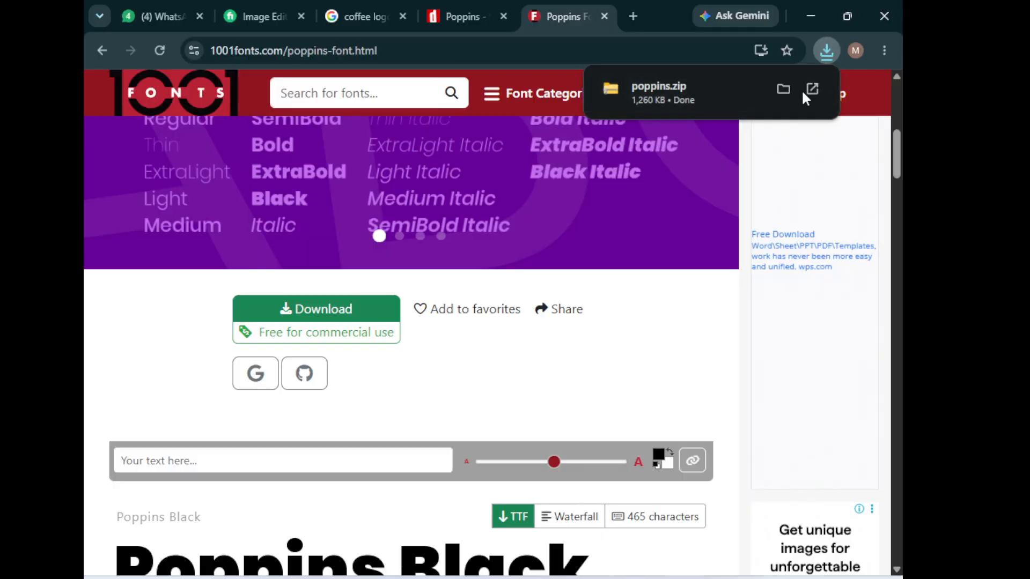
# Show poppins.zip in the Downloads folder and extract it to its own poppins folder
pyautogui.click(784, 90)
pyautogui.rightClick(741, 175)
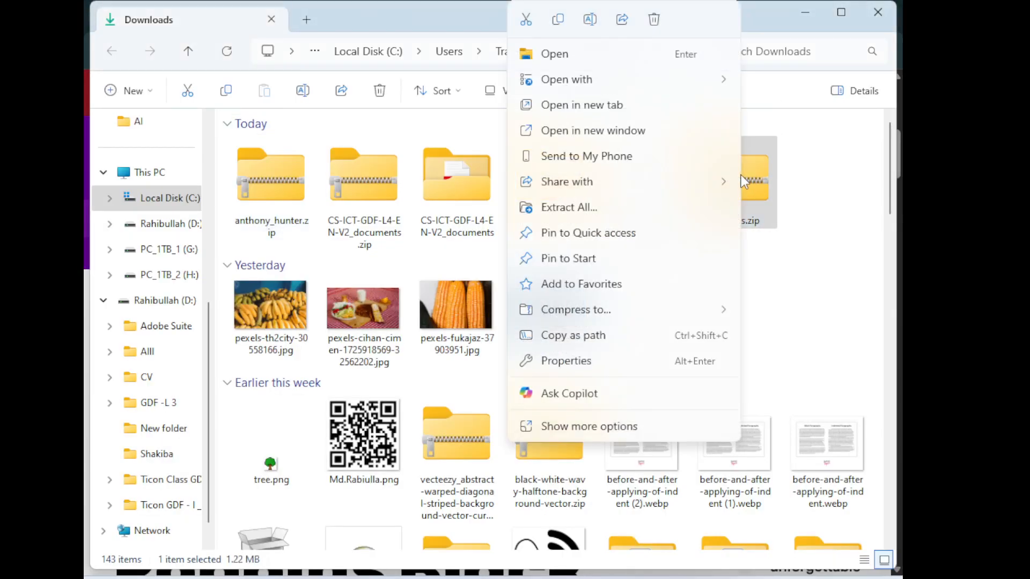
pyautogui.click(563, 205)
pyautogui.click(631, 442)
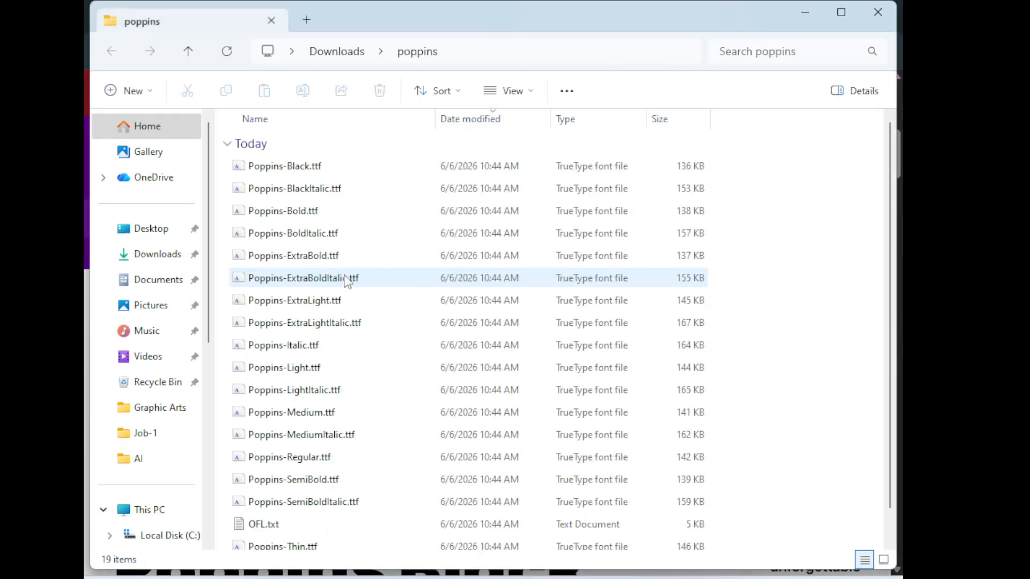
# Install all the Poppins font files in the extracted folder, skipping OFL.txt, and put the folder window away
pyautogui.scroll(-1, 444, 292)
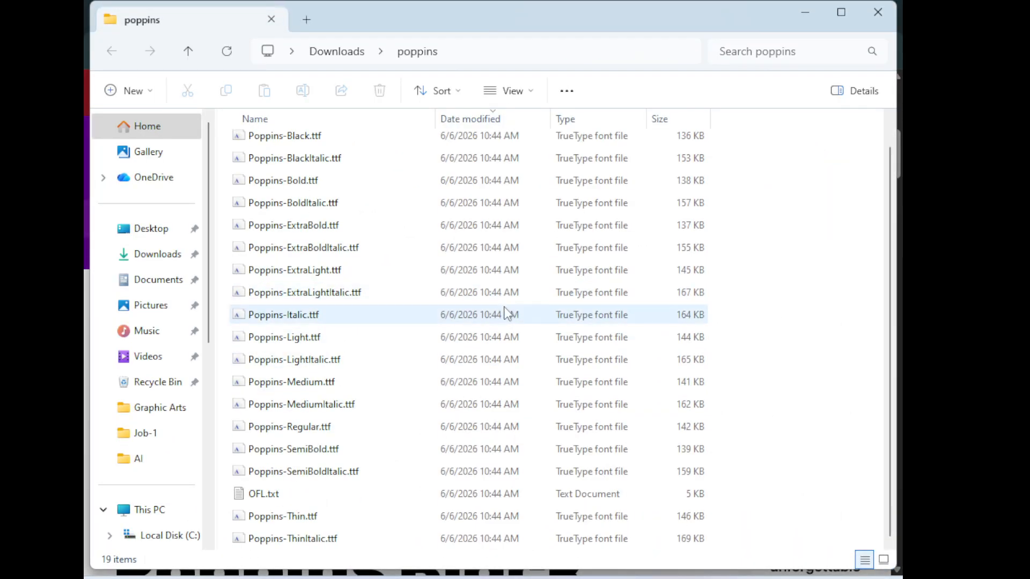
pyautogui.scroll(1, 450, 311)
pyautogui.click(368, 166)
pyautogui.scroll(-1, 407, 311)
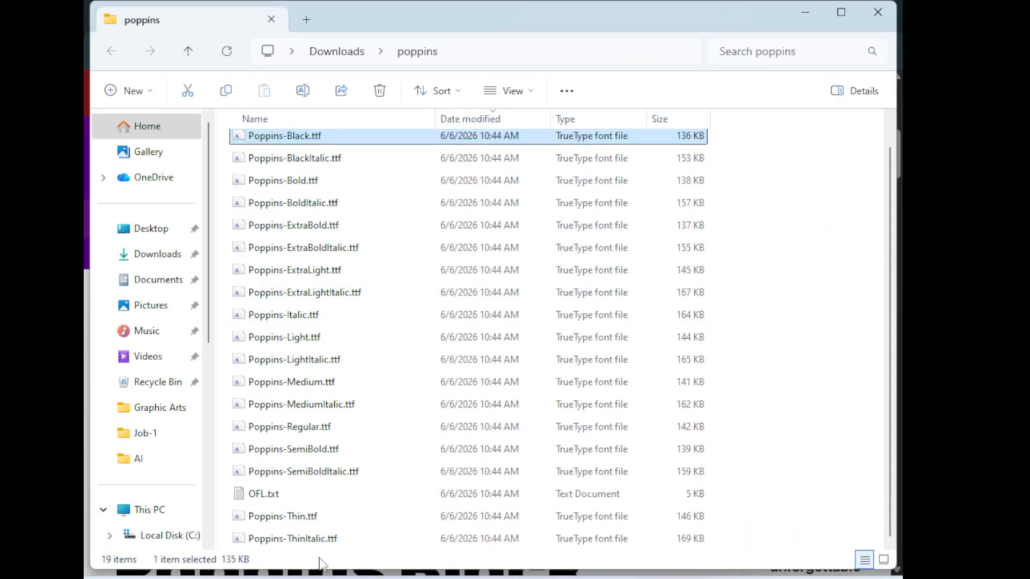
pyautogui.hotkey('ctrl', 'a')
pyautogui.rightClick(407, 320)
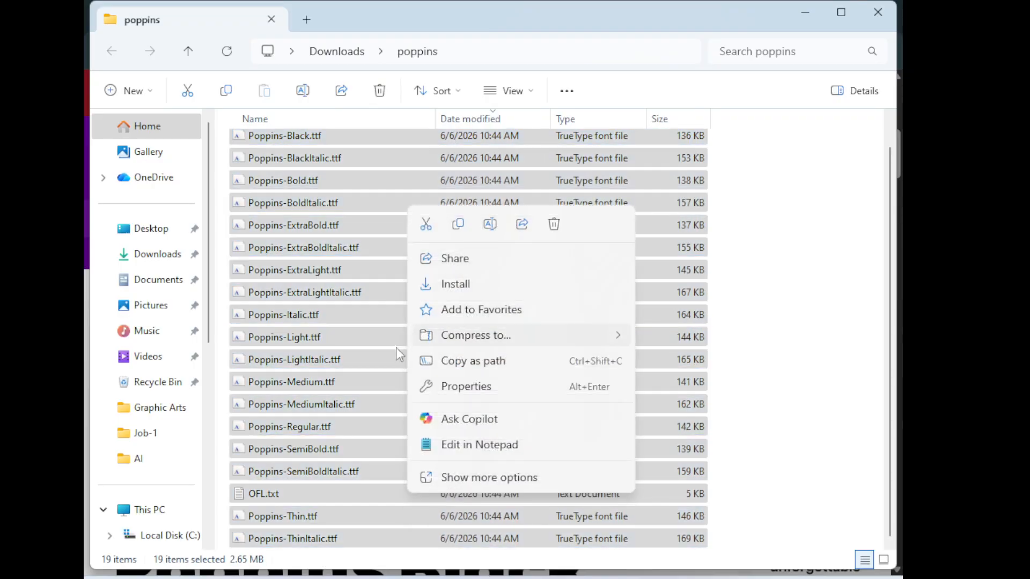
pyautogui.click(455, 285)
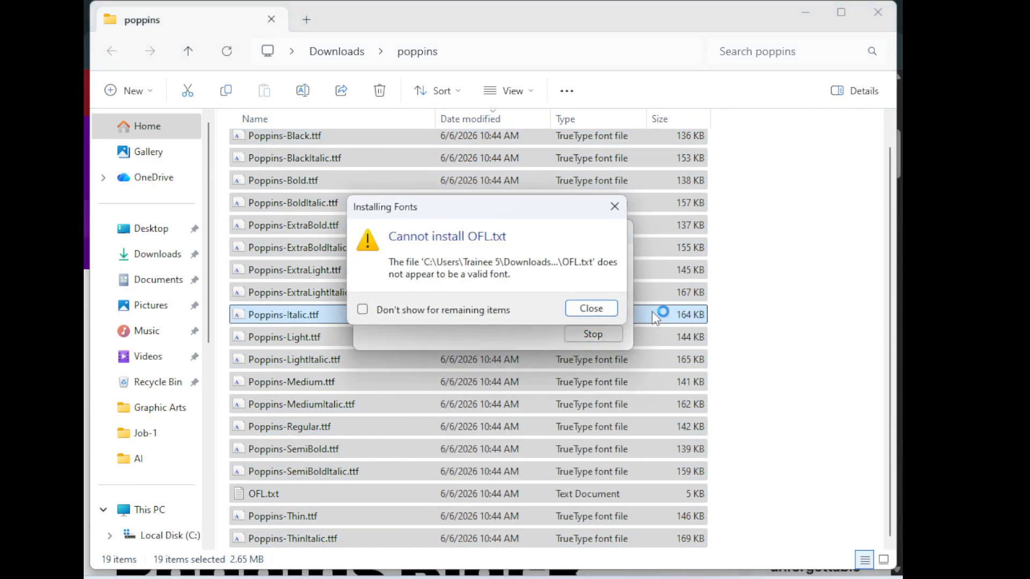
pyautogui.click(590, 311)
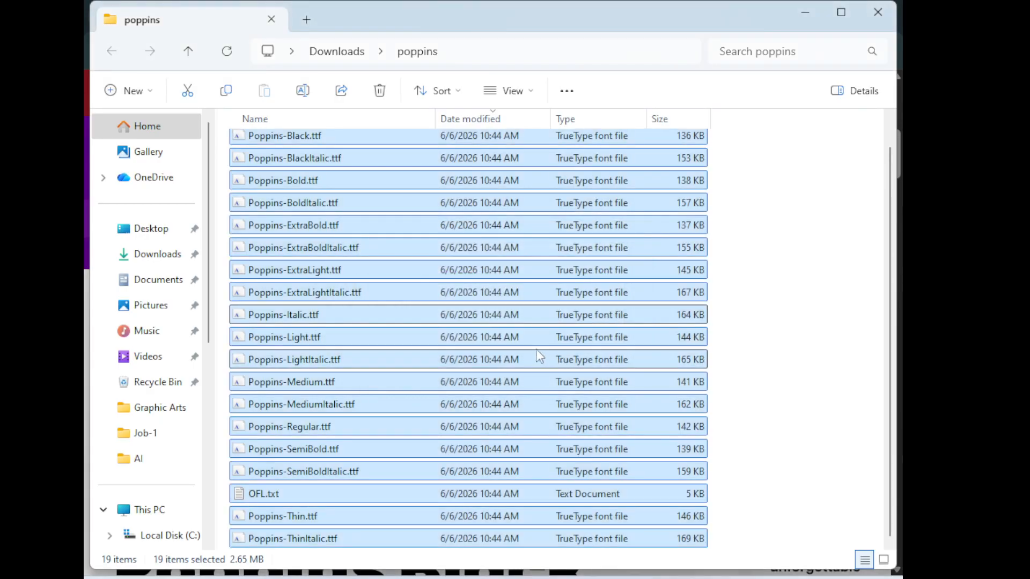
pyautogui.click(819, 22)
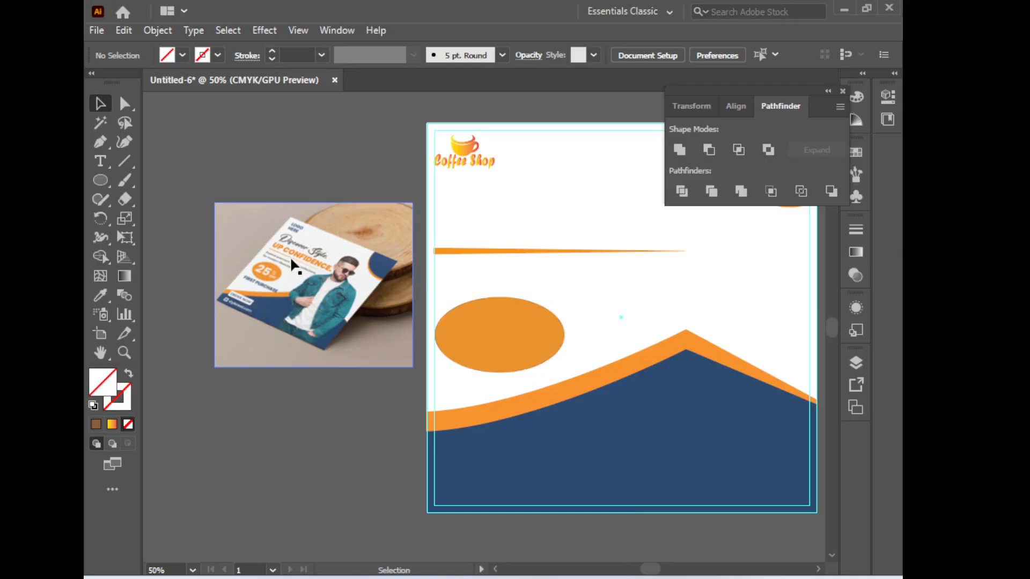
# Check the headline on the reference flyer in Illustrator, switch to the job sheet PDF and copy "Discover Style," from its headline text
pyautogui.keyDown('ctrl'); pyautogui.click(323, 266); pyautogui.keyUp('ctrl')
pyautogui.keyDown('ctrl'); pyautogui.click(324, 266); pyautogui.keyUp('ctrl')
pyautogui.moveTo(613, 426); pyautogui.dragTo(263, 313)
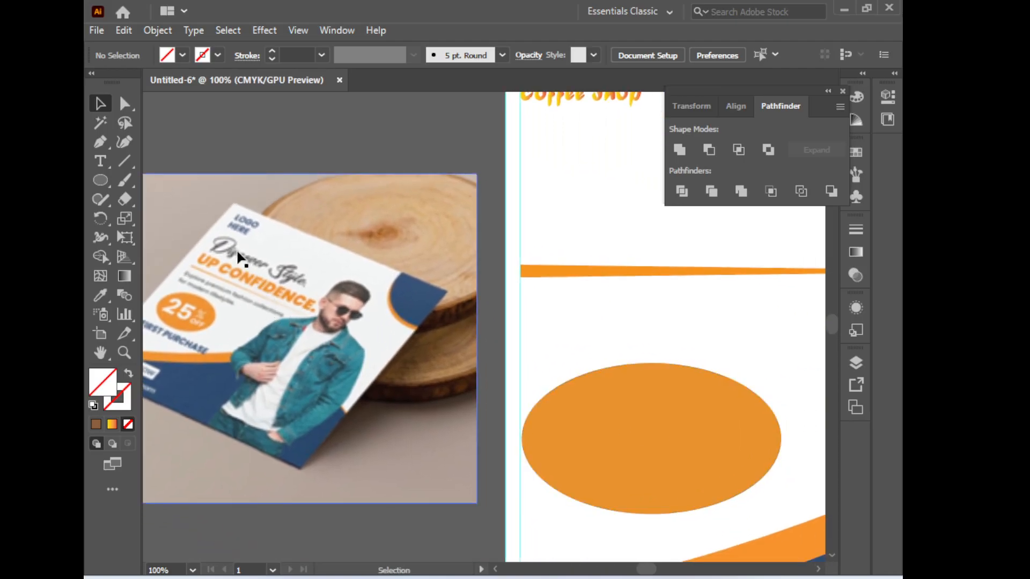
pyautogui.moveTo(516, 288); pyautogui.dragTo(435, 319)
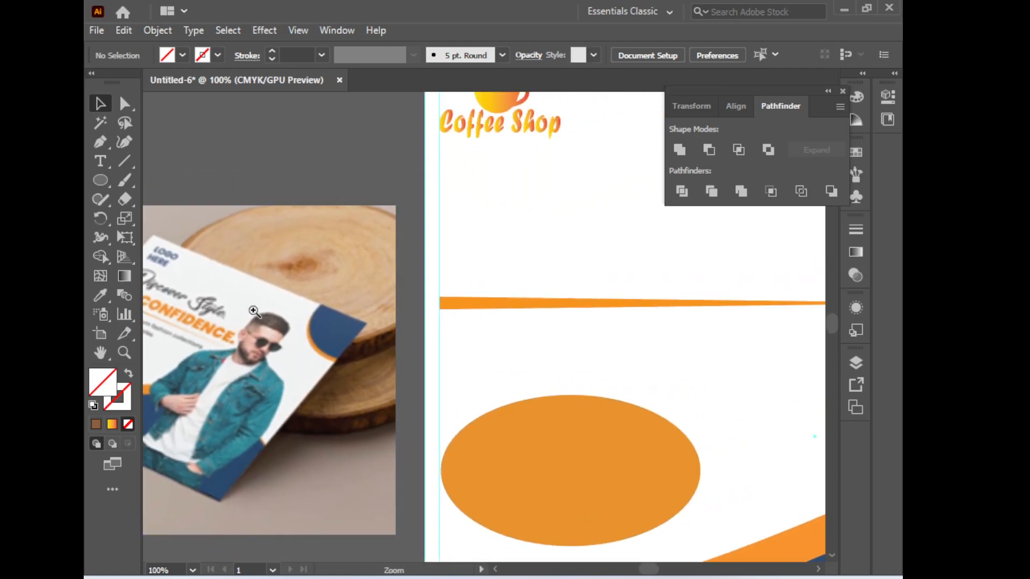
pyautogui.keyDown('ctrl'); pyautogui.click(255, 310); pyautogui.keyUp('ctrl')
pyautogui.keyDown('ctrl'); pyautogui.click(416, 328); pyautogui.keyUp('ctrl')
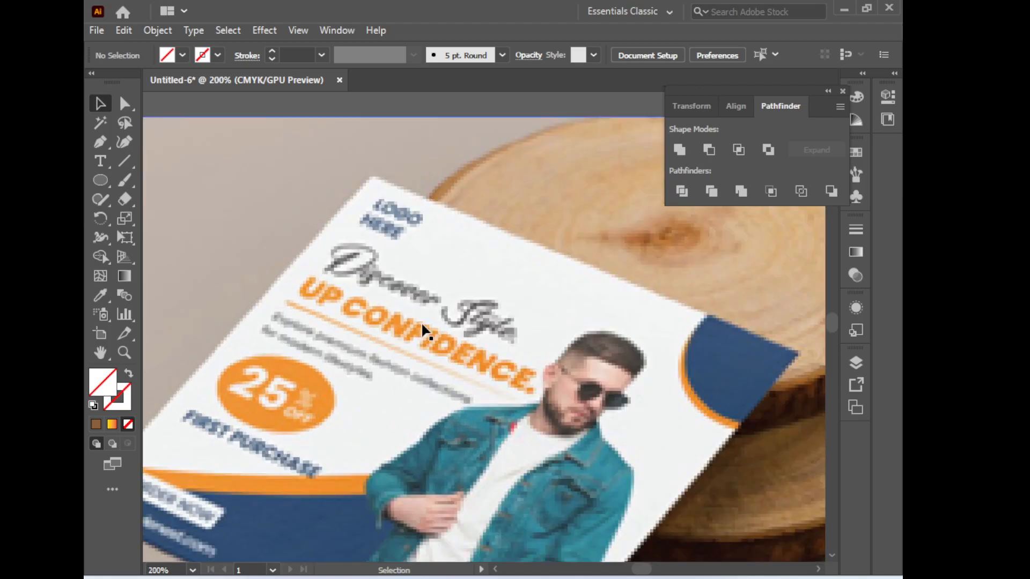
pyautogui.hotkey('alt', 'Tab')
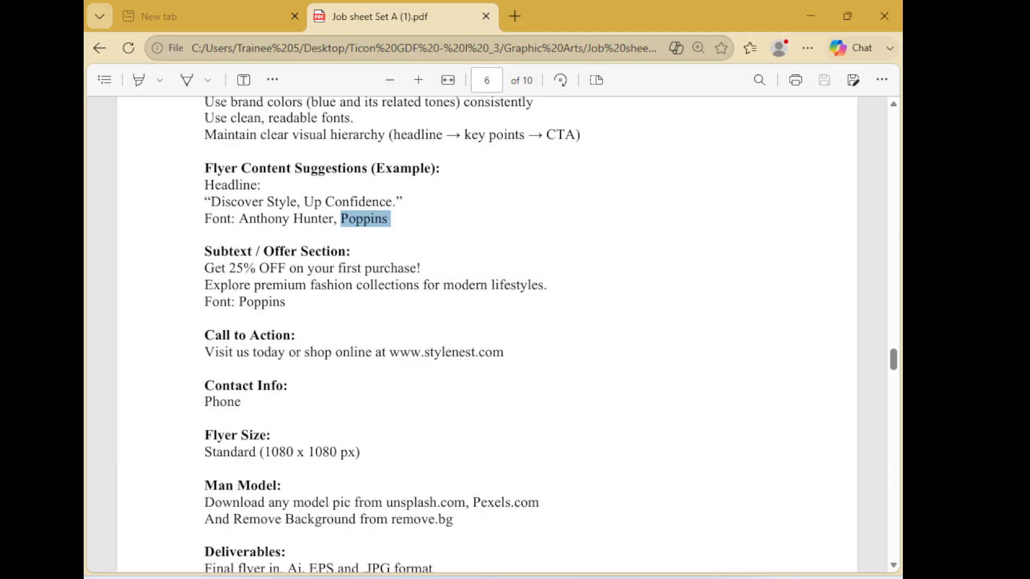
pyautogui.click(414, 242)
pyautogui.moveTo(211, 202); pyautogui.dragTo(300, 203)
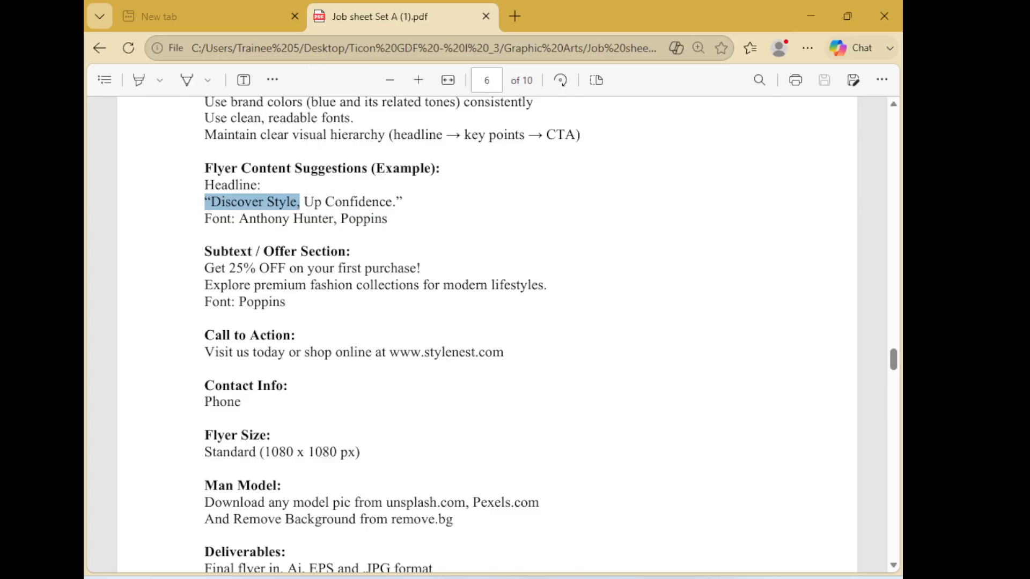
# Switch back to Illustrator and paste the copied headline words as a text object between the Coffee Shop logo and the orange line
pyautogui.hotkey('alt', 'Tab')
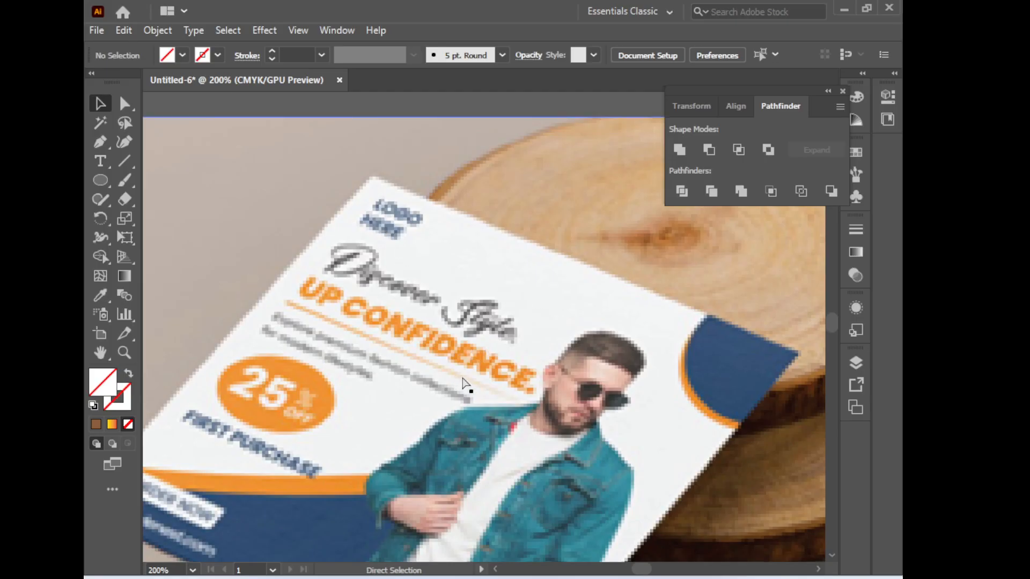
pyautogui.keyDown('ctrl'); pyautogui.keyDown('alt'); pyautogui.click(468, 376); pyautogui.keyUp('alt'); pyautogui.keyUp('ctrl')
pyautogui.keyDown('ctrl'); pyautogui.keyDown('alt'); pyautogui.click(468, 377); pyautogui.keyUp('alt'); pyautogui.keyUp('ctrl')
pyautogui.keyDown('ctrl'); pyautogui.keyDown('alt'); pyautogui.click(468, 376); pyautogui.keyUp('alt'); pyautogui.keyUp('ctrl')
pyautogui.keyDown('ctrl'); pyautogui.keyDown('alt'); pyautogui.click(468, 376); pyautogui.keyUp('alt'); pyautogui.keyUp('ctrl')
pyautogui.moveTo(599, 319); pyautogui.dragTo(401, 388)
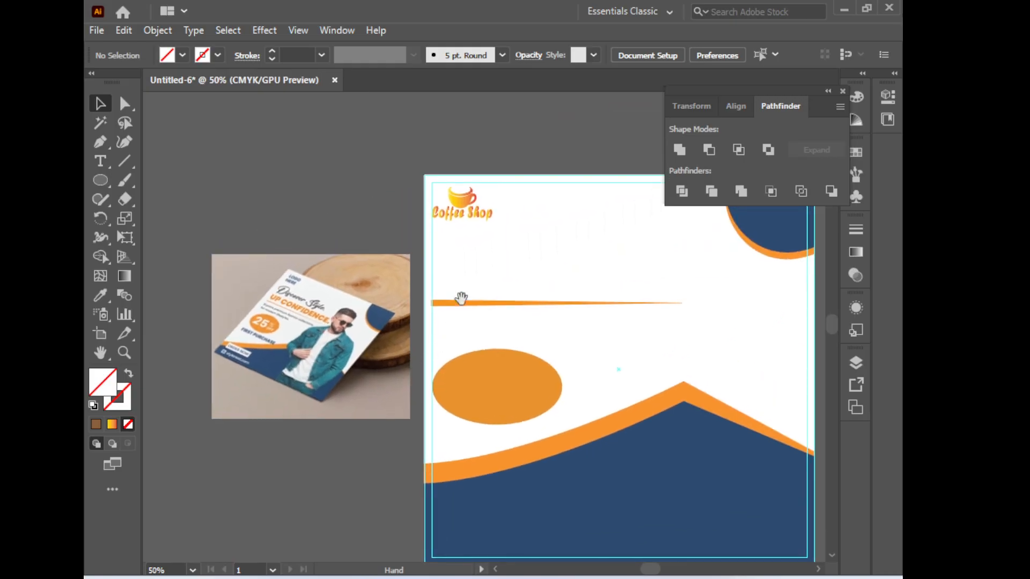
pyautogui.moveTo(103, 167); pyautogui.dragTo(161, 161)
pyautogui.click(460, 257)
pyautogui.hotkey('ctrl', 'v')
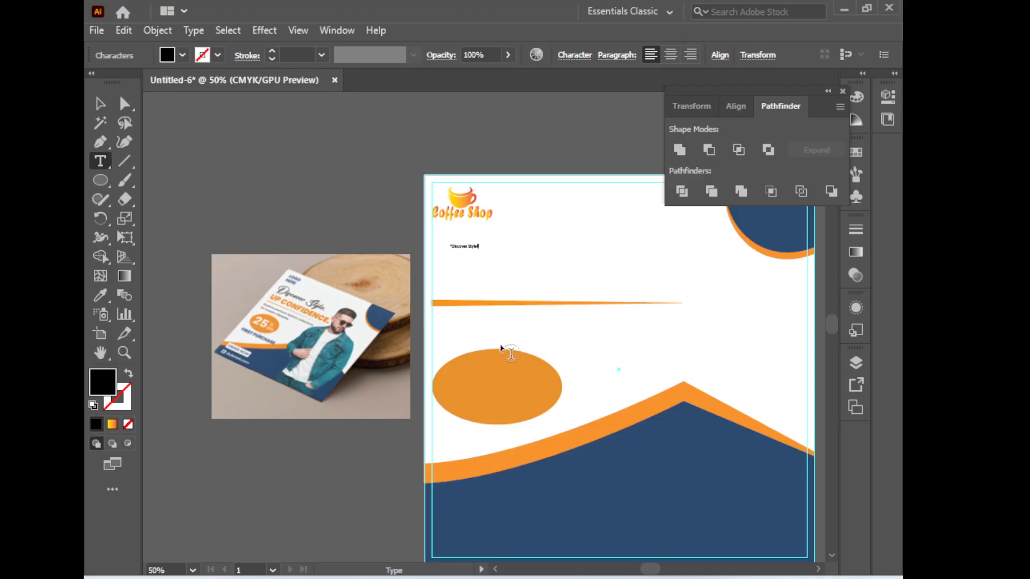
pyautogui.hotkey('ctrl', 'space')
pyautogui.keyDown('ctrl'); pyautogui.click(494, 284); pyautogui.keyUp('ctrl')
pyautogui.keyDown('ctrl'); pyautogui.click(495, 283); pyautogui.keyUp('ctrl')
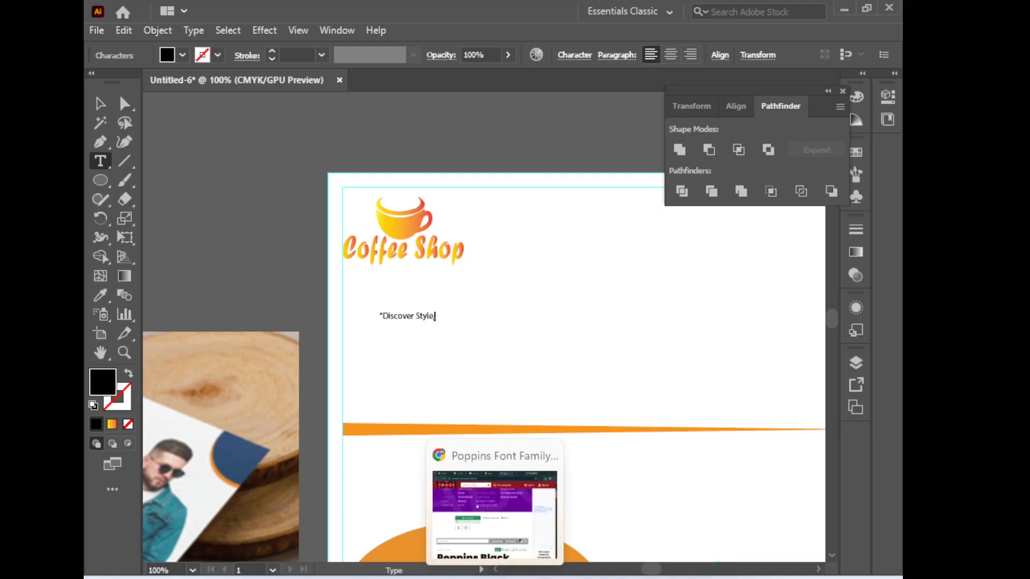
# Switch to the job sheet PDF and examine the flyer's headline text, required fonts and sample layout on pages 6 and 7
pyautogui.click(464, 577)
pyautogui.scroll(4, 305, 259)
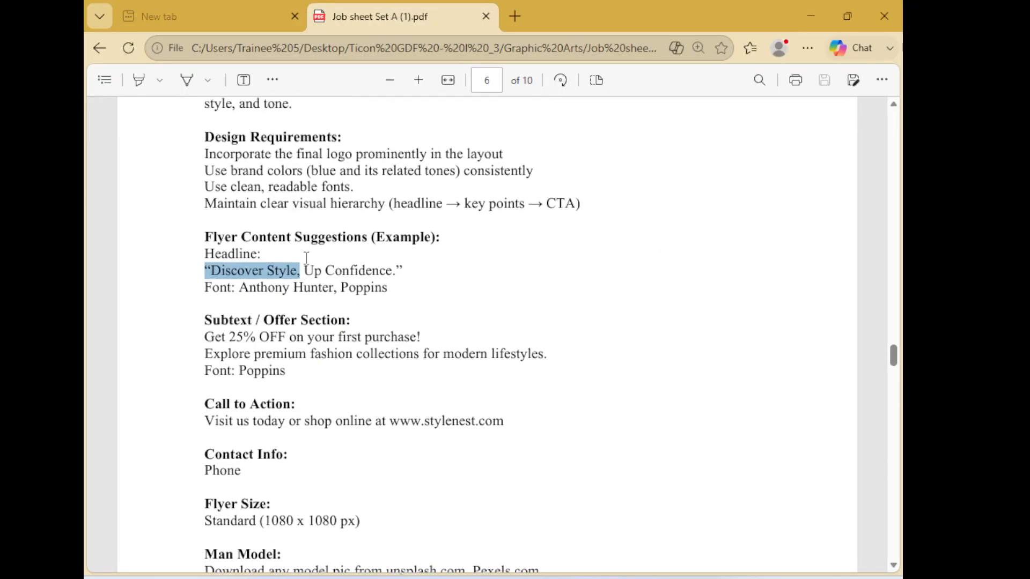
pyautogui.scroll(-5, 326, 298)
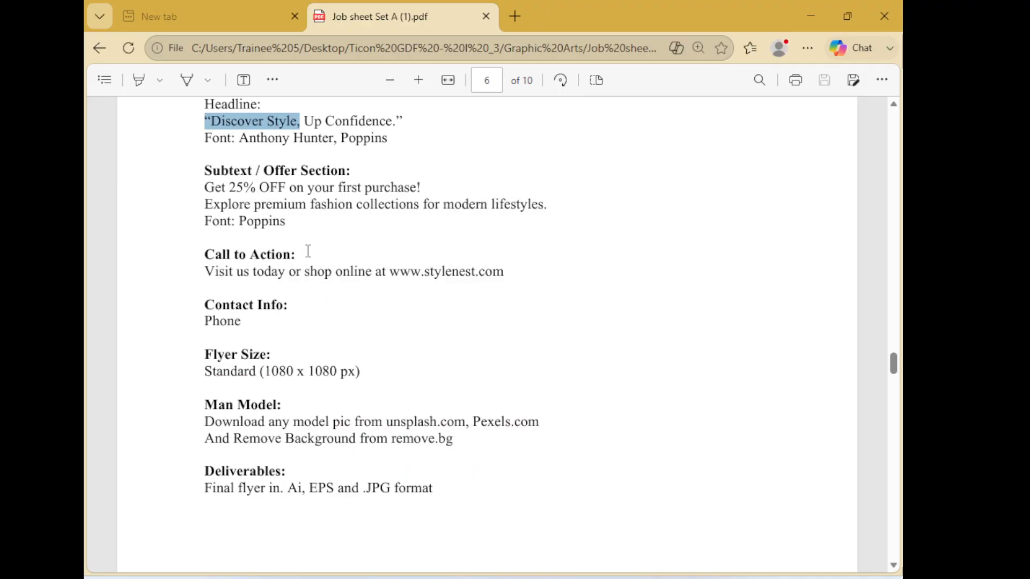
pyautogui.scroll(5, 311, 257)
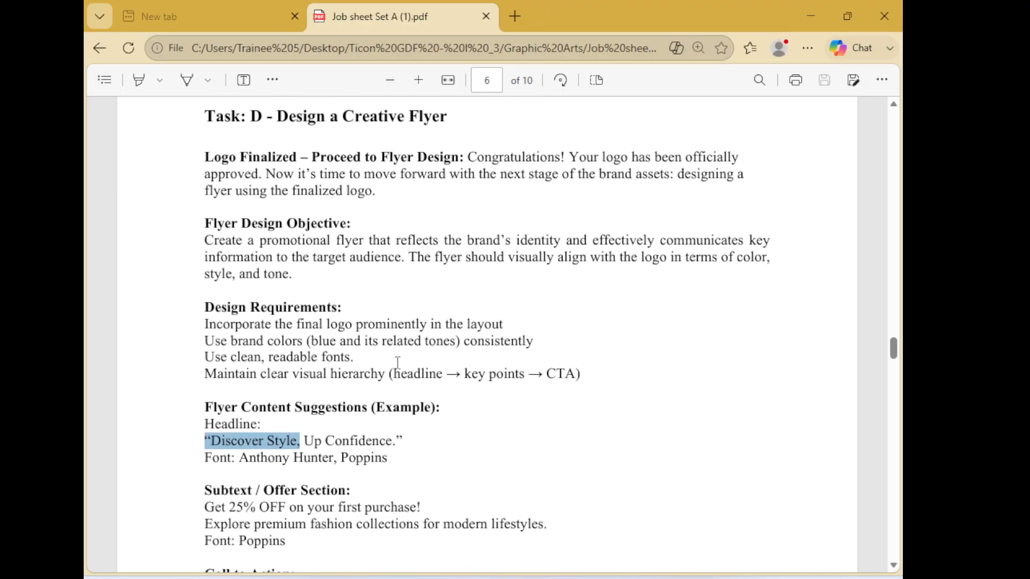
pyautogui.scroll(1, 397, 361)
pyautogui.scroll(-10, 397, 361)
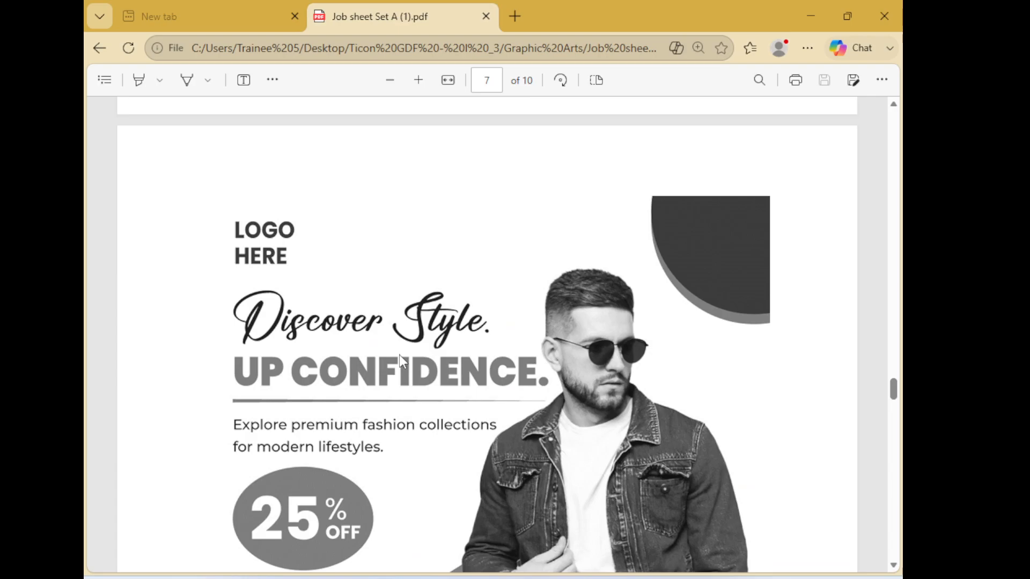
pyautogui.scroll(4, 399, 355)
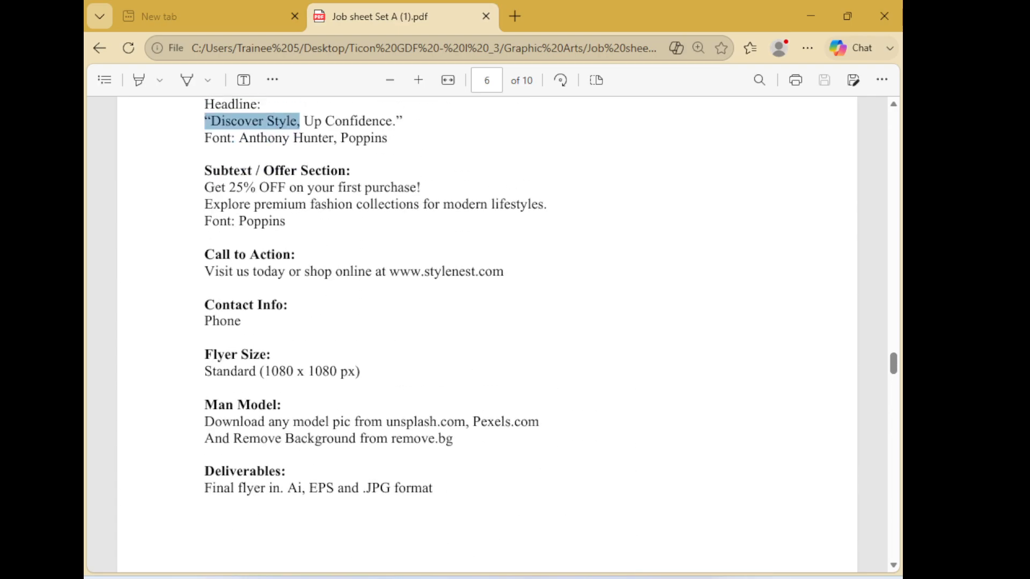
pyautogui.click(601, 575)
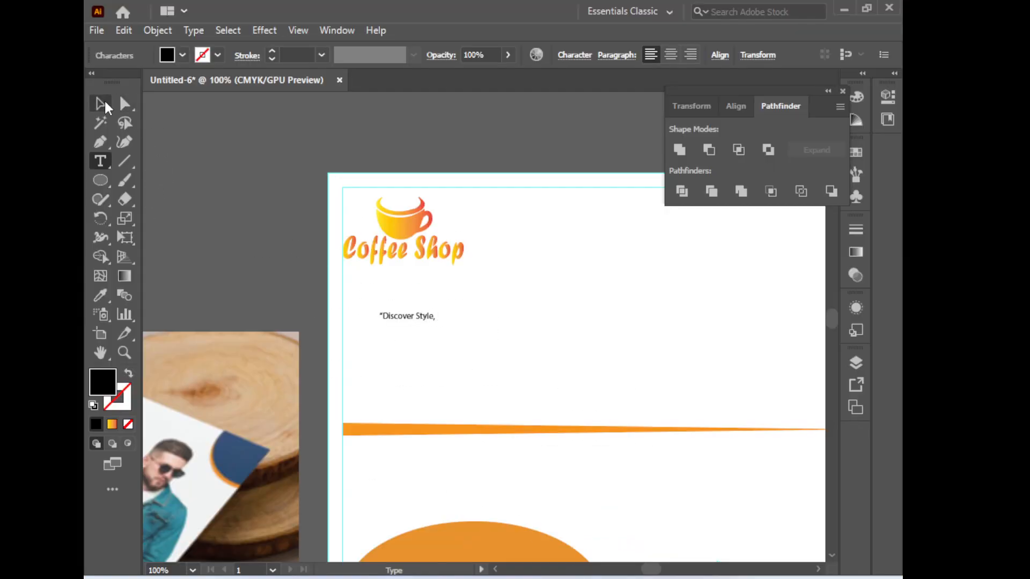
# Set the font of the whole "Discover Style," text on the flyer to Anthony Hunter
pyautogui.click(105, 105)
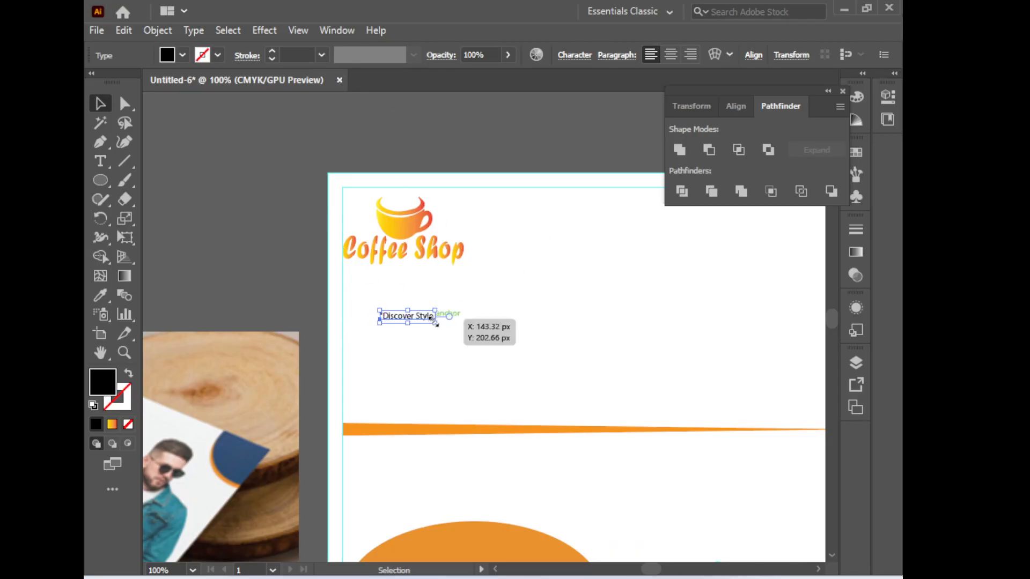
pyautogui.click(100, 161)
pyautogui.click(422, 317)
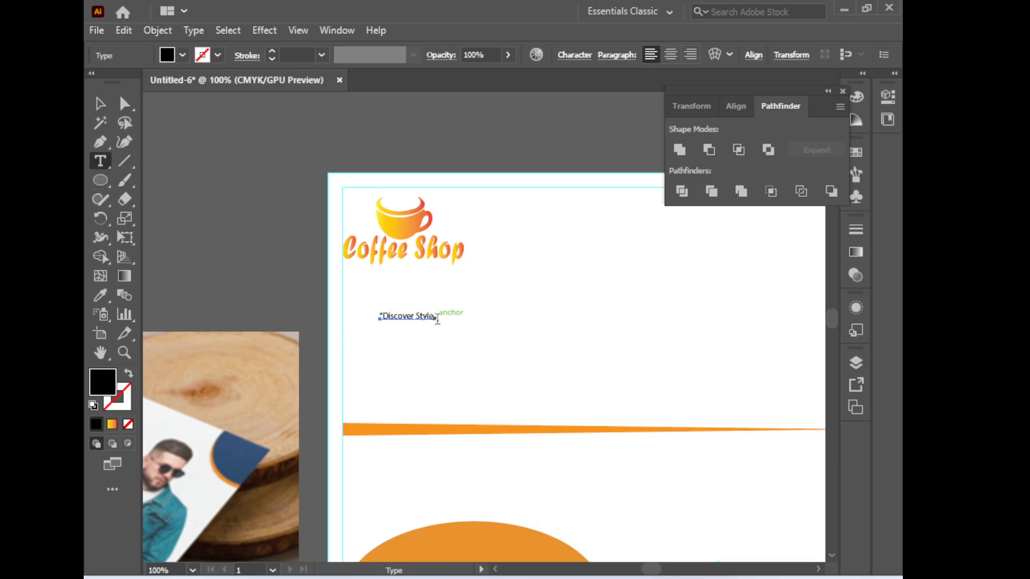
pyautogui.moveTo(437, 318); pyautogui.dragTo(375, 317)
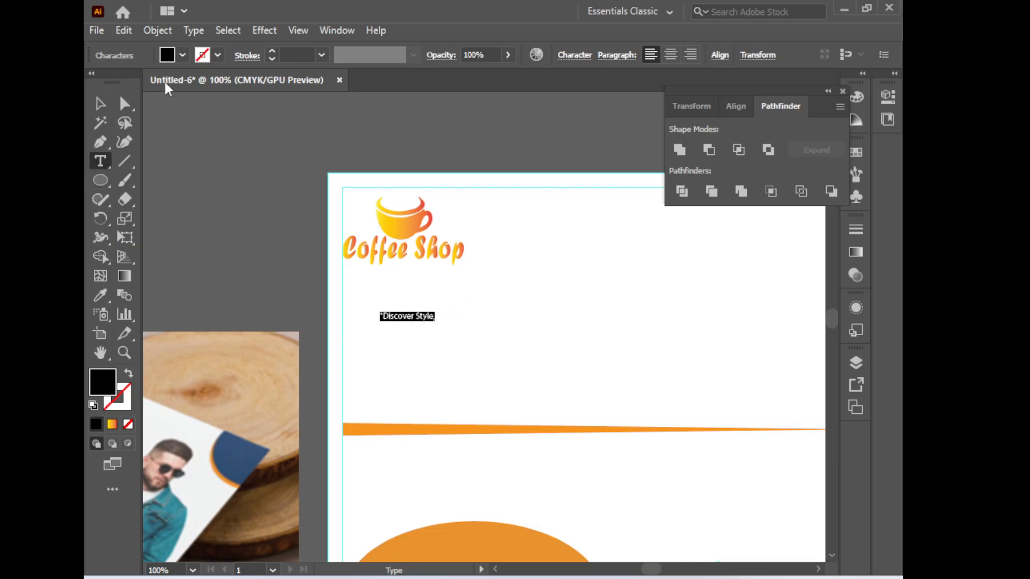
pyautogui.click(575, 56)
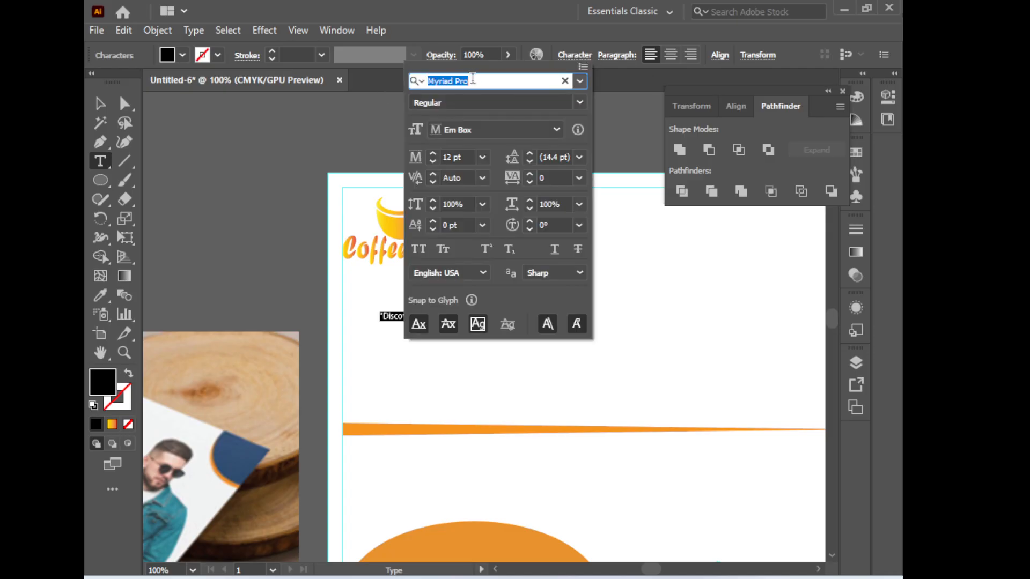
pyautogui.write('a')
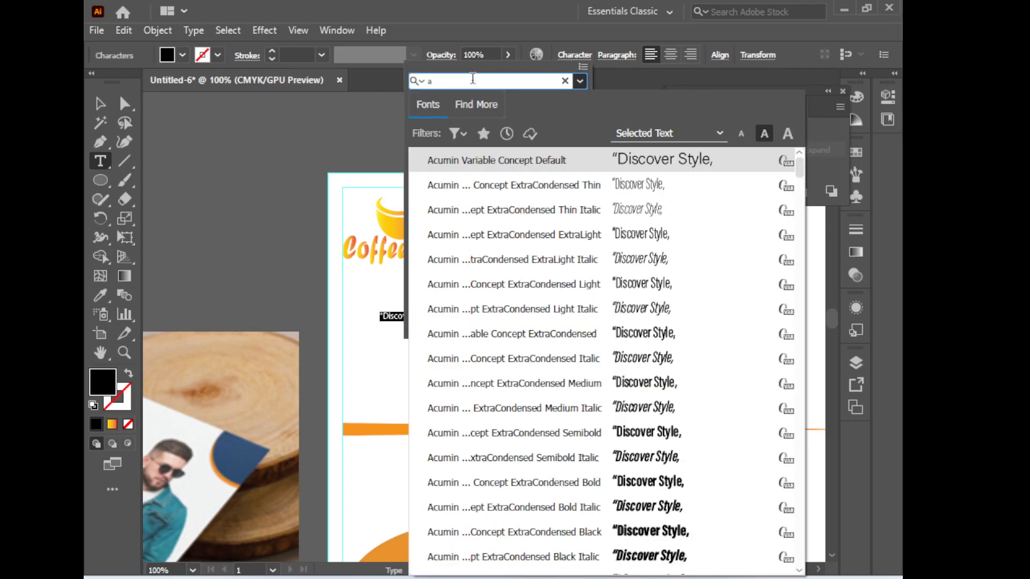
pyautogui.write('n')
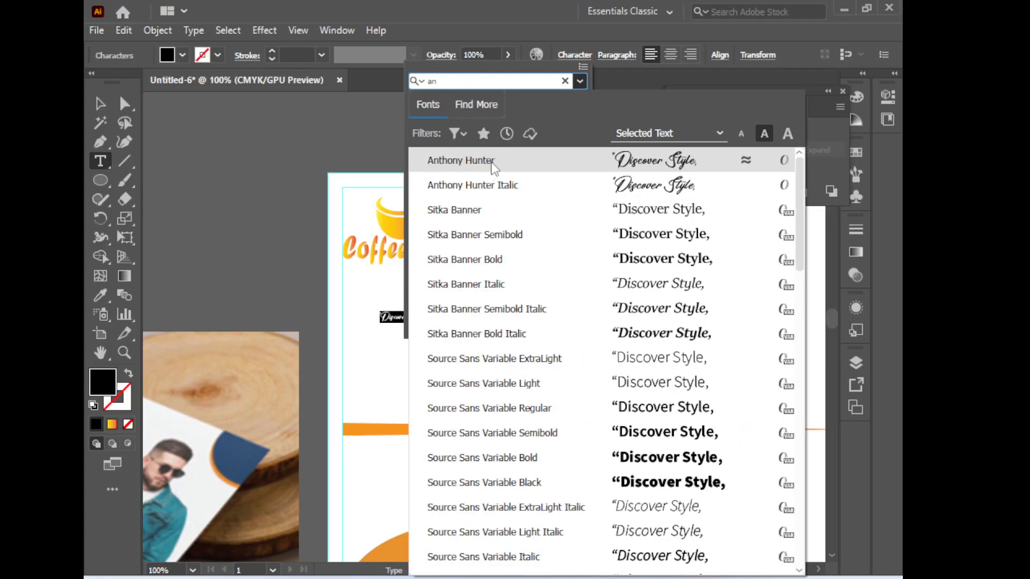
pyautogui.click(494, 163)
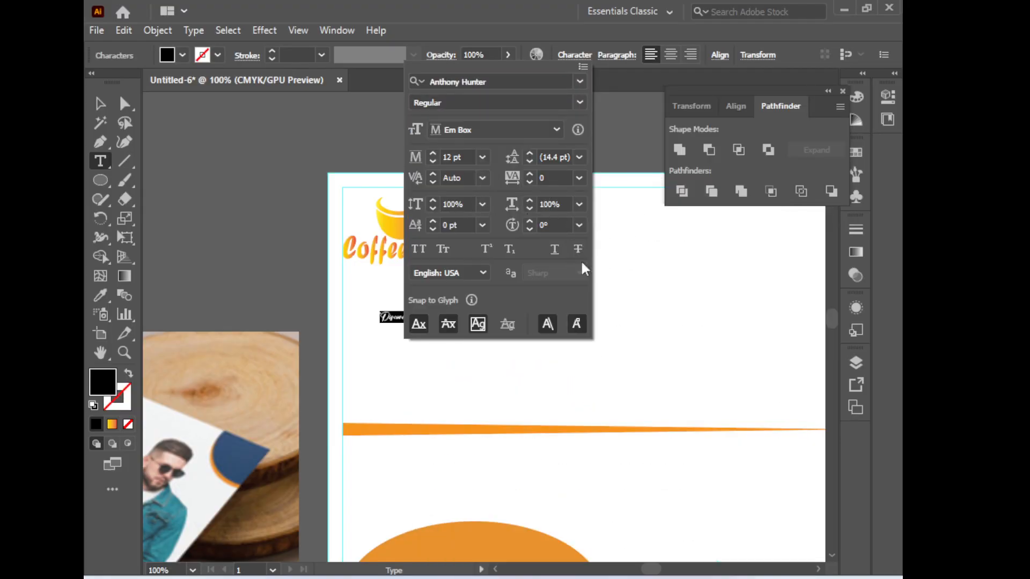
# Set the "Discover Style," text to 25 pt in the Italic style
pyautogui.click(433, 154)
pyautogui.click(432, 154)
pyautogui.click(433, 154)
pyautogui.click(433, 154)
pyautogui.click(432, 154)
pyautogui.click(432, 154)
pyautogui.click(433, 155)
pyautogui.click(434, 155)
pyautogui.click(434, 155)
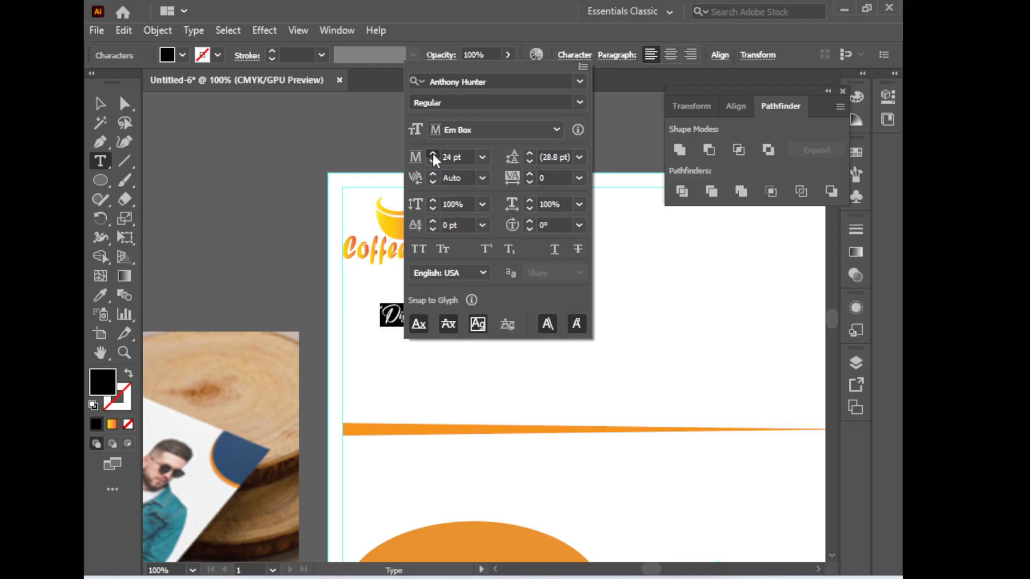
pyautogui.click(534, 102)
pyautogui.click(580, 103)
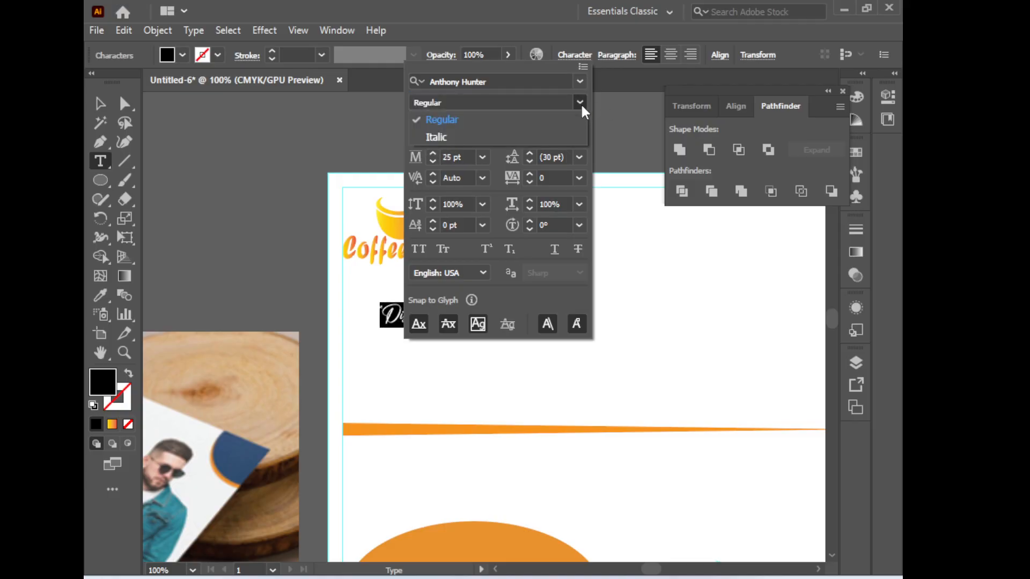
pyautogui.click(436, 138)
pyautogui.click(638, 348)
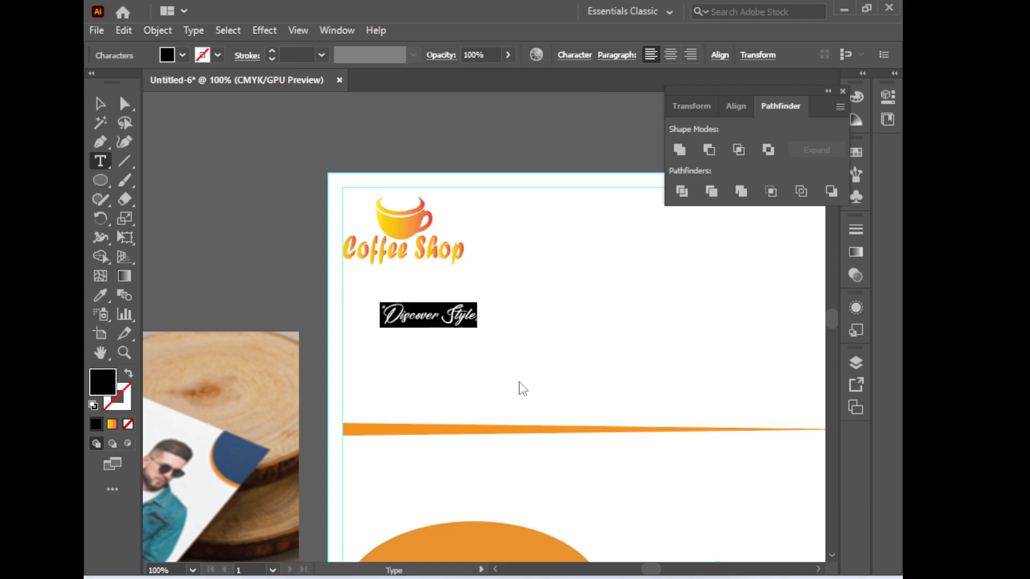
# Scale up the "Discover Style," text and place it just below the Coffee Shop logo at the left margin guide
pyautogui.keyDown('ctrl'); pyautogui.click(513, 380); pyautogui.keyUp('ctrl')
pyautogui.click(101, 103)
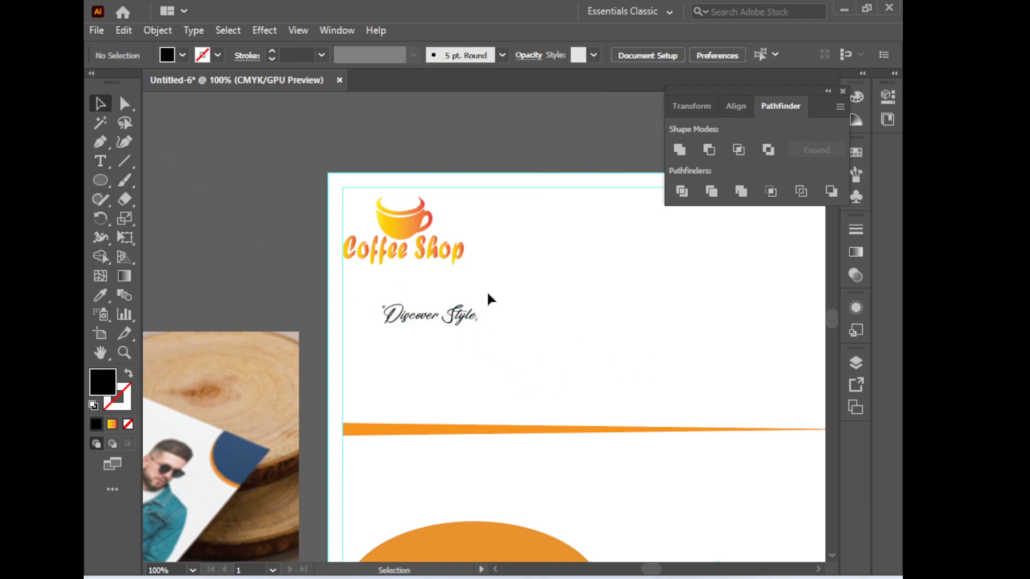
pyautogui.click(461, 315)
pyautogui.moveTo(475, 333); pyautogui.dragTo(517, 312)
pyautogui.press('space')
pyautogui.press('space')
pyautogui.moveTo(506, 313); pyautogui.dragTo(505, 309)
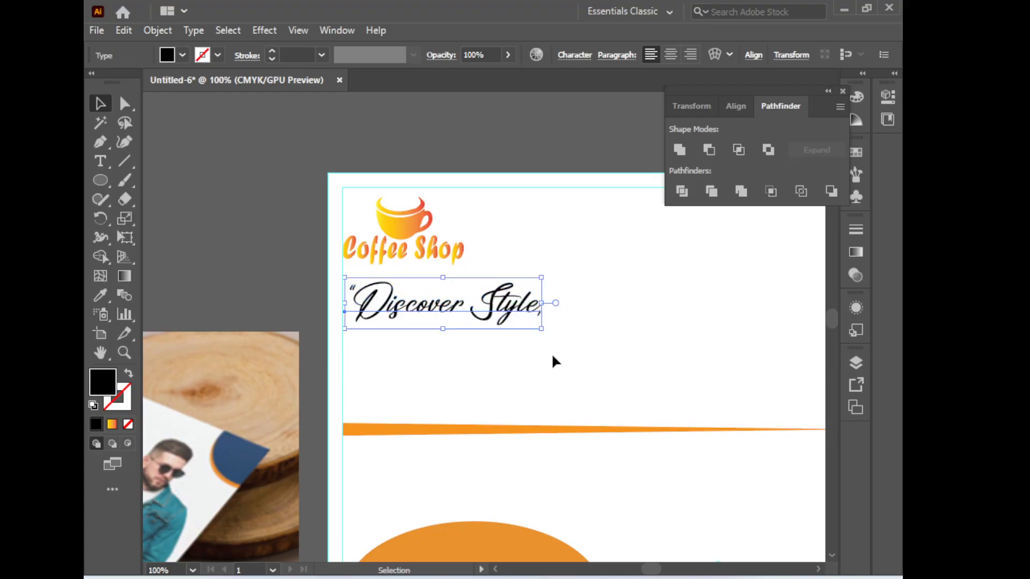
# Examine the whole flyer next to the reference mockup to compare the headline's size and placement
pyautogui.hotkey('ctrl', '-')
pyautogui.hotkey('ctrl', '-')
pyautogui.hotkey('ctrl', '-')
pyautogui.hotkey('ctrl', '-')
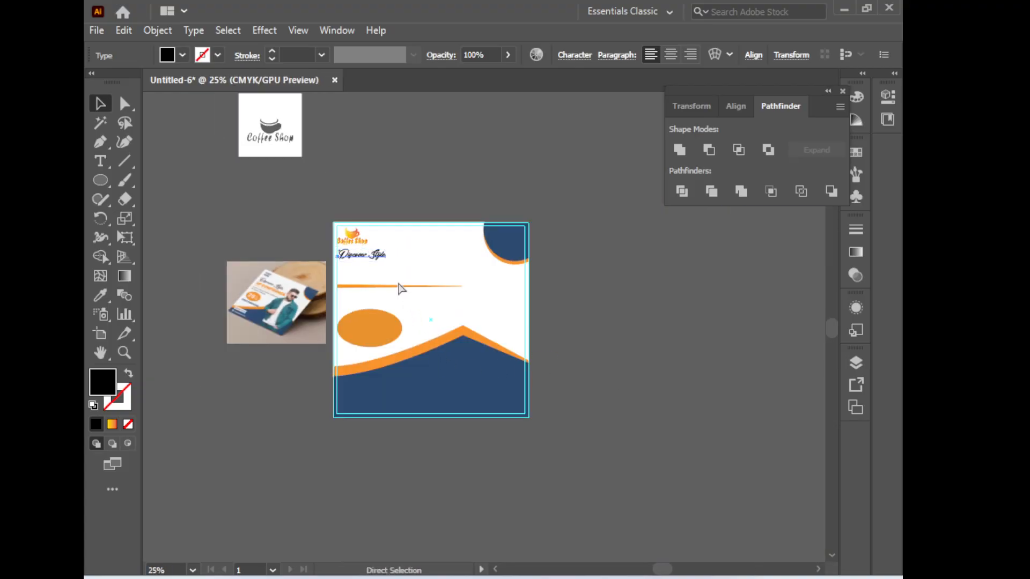
pyautogui.hotkey('ctrl', '+')
pyautogui.hotkey('ctrl', '+')
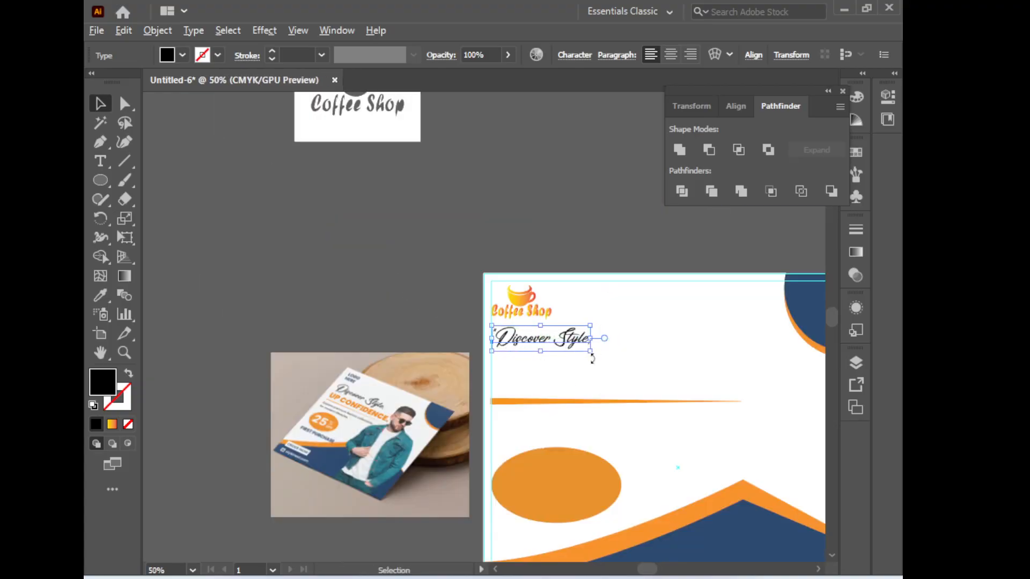
pyautogui.hotkey('ctrl', '+')
pyautogui.hotkey('ctrl', '+')
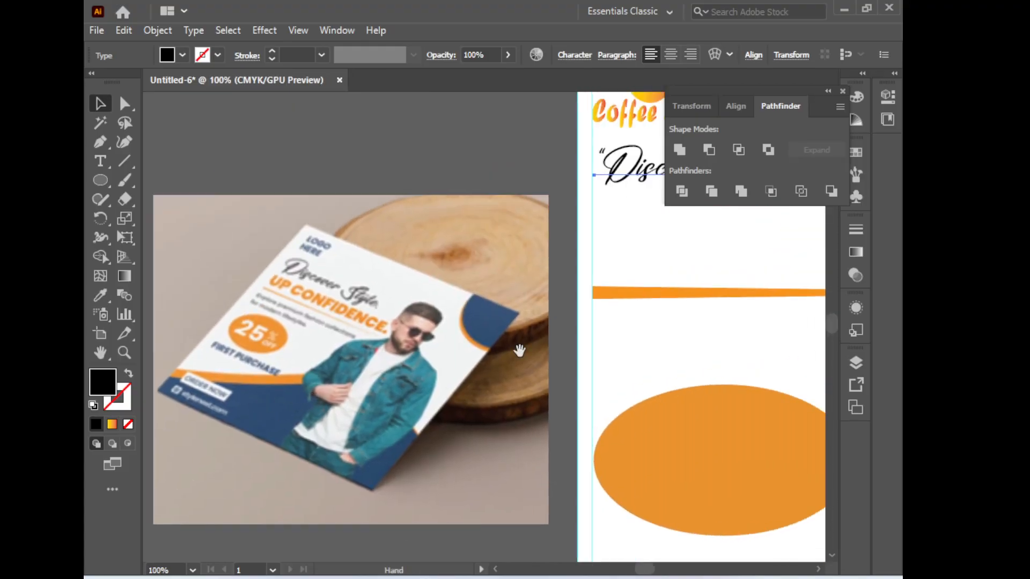
pyautogui.moveTo(609, 291); pyautogui.dragTo(359, 400)
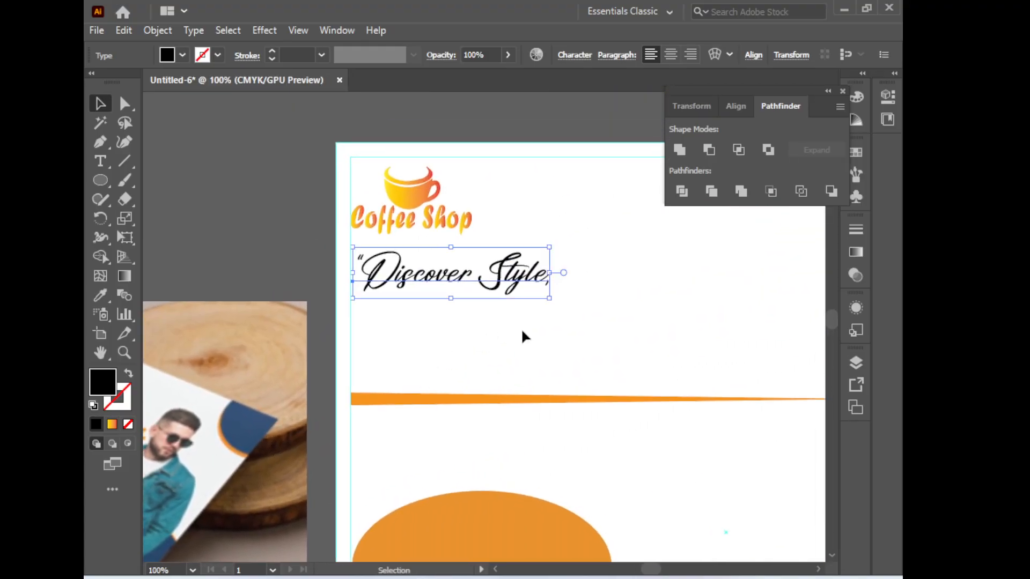
pyautogui.click(522, 337)
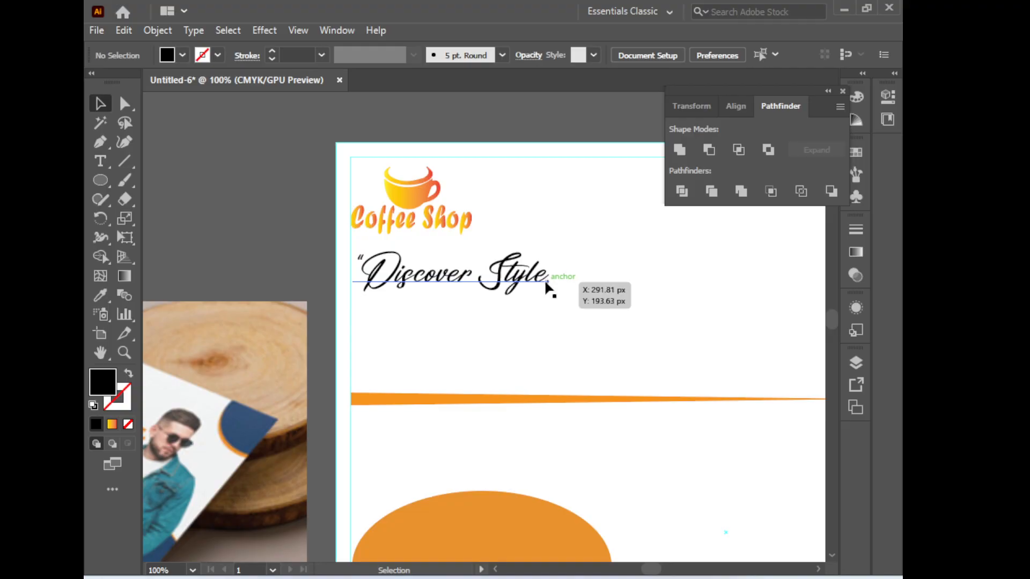
# Enlarge the "Discover Style," text further and reposition it below the logo so its opening quotation mark meets the left margin guide
pyautogui.click(528, 271)
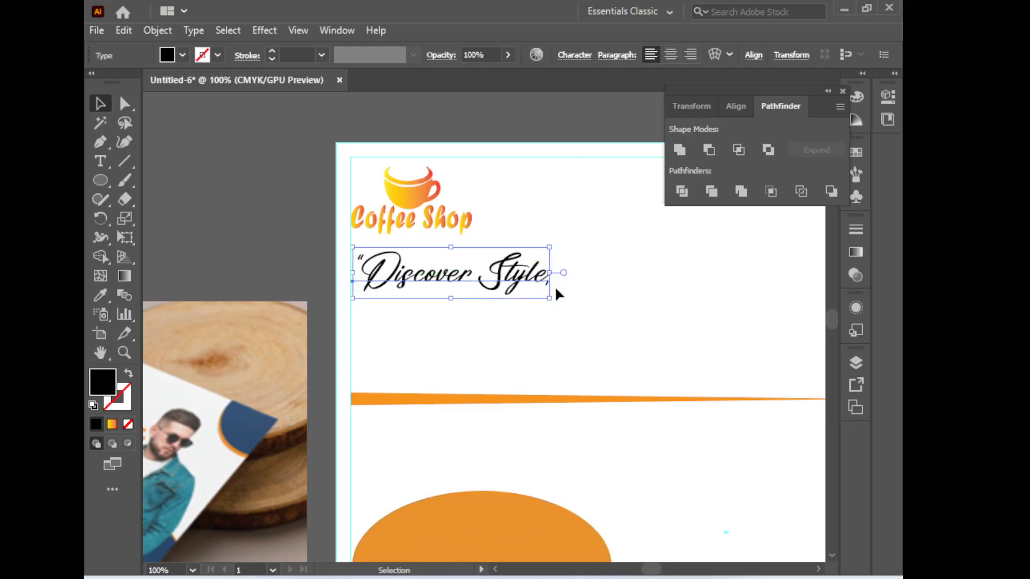
pyautogui.moveTo(549, 301); pyautogui.dragTo(600, 311)
pyautogui.moveTo(532, 283); pyautogui.dragTo(571, 274)
pyautogui.press('space')
pyautogui.moveTo(571, 275); pyautogui.dragTo(552, 307)
pyautogui.press('space')
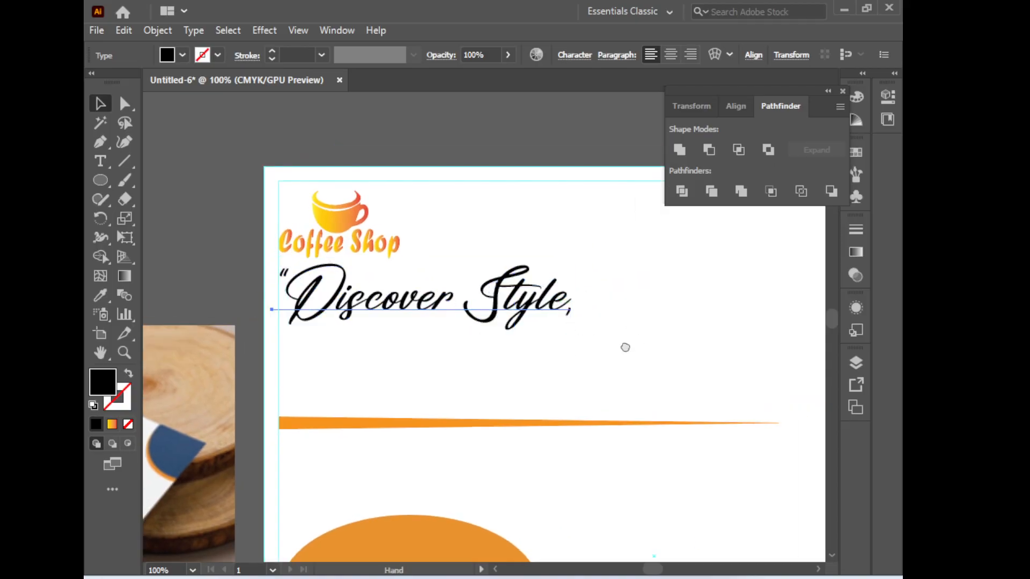
pyautogui.moveTo(628, 347); pyautogui.dragTo(633, 309)
pyautogui.click(582, 308)
pyautogui.click(429, 266)
pyautogui.click(572, 304)
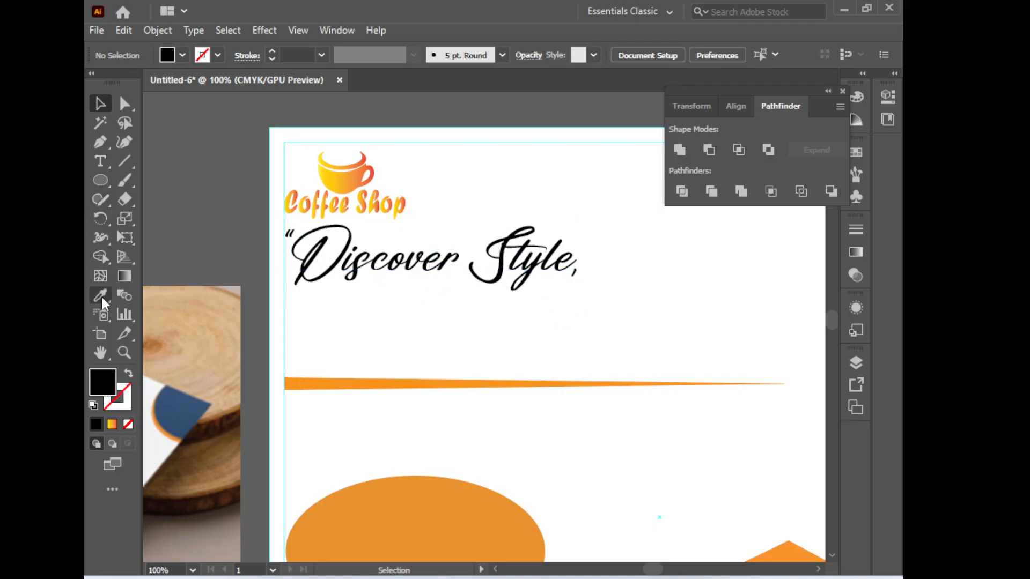
# Try to delete the opening quotation mark from the "Discover Style," text
pyautogui.click(101, 161)
pyautogui.click(293, 232)
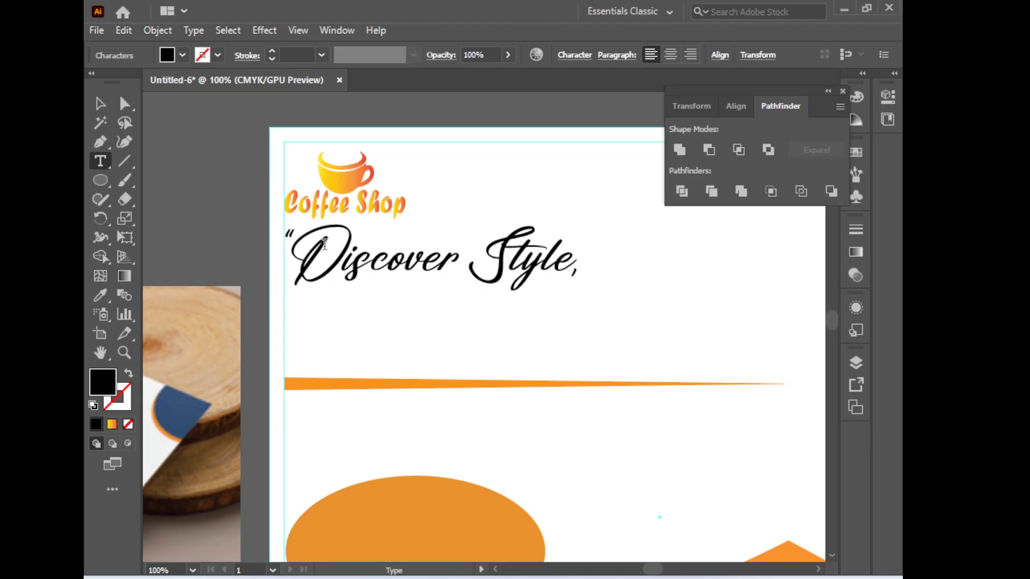
pyautogui.press('Left')
pyautogui.press('Left')
pyautogui.press('Right')
pyautogui.press('Right')
pyautogui.press('BackSpace')
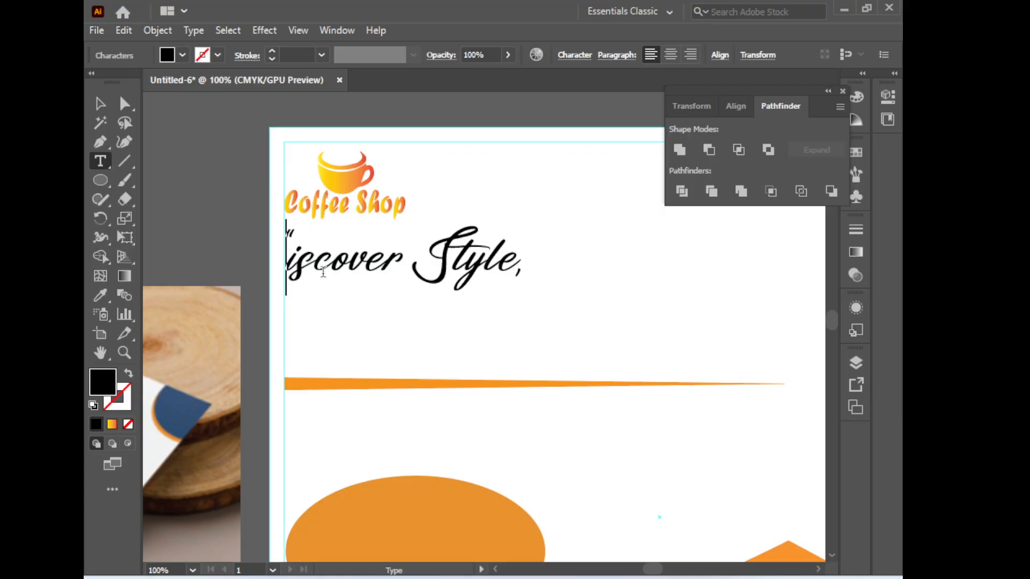
pyautogui.hotkey('ctrl', 'z')
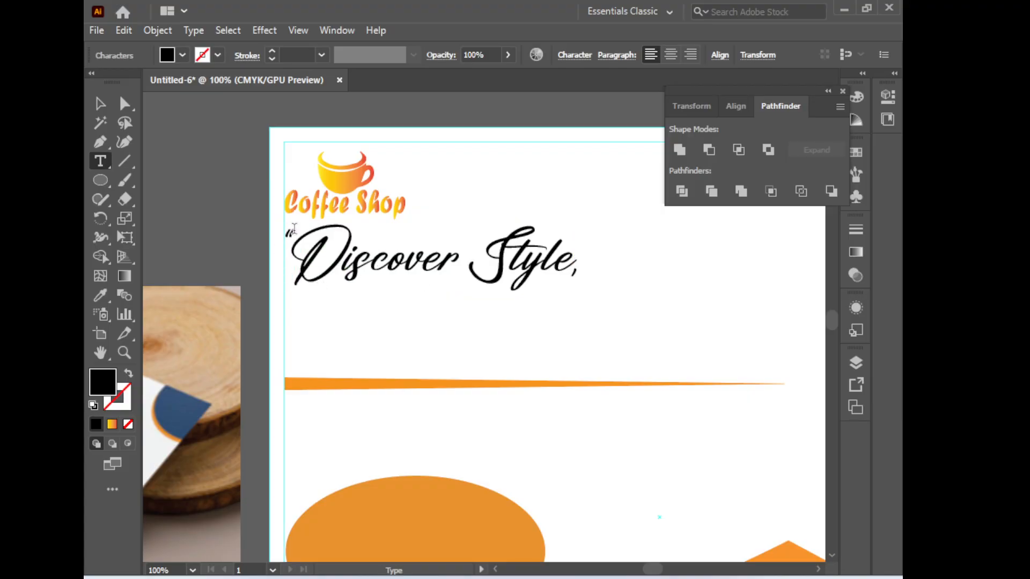
pyautogui.hotkey('ctrl', 'a')
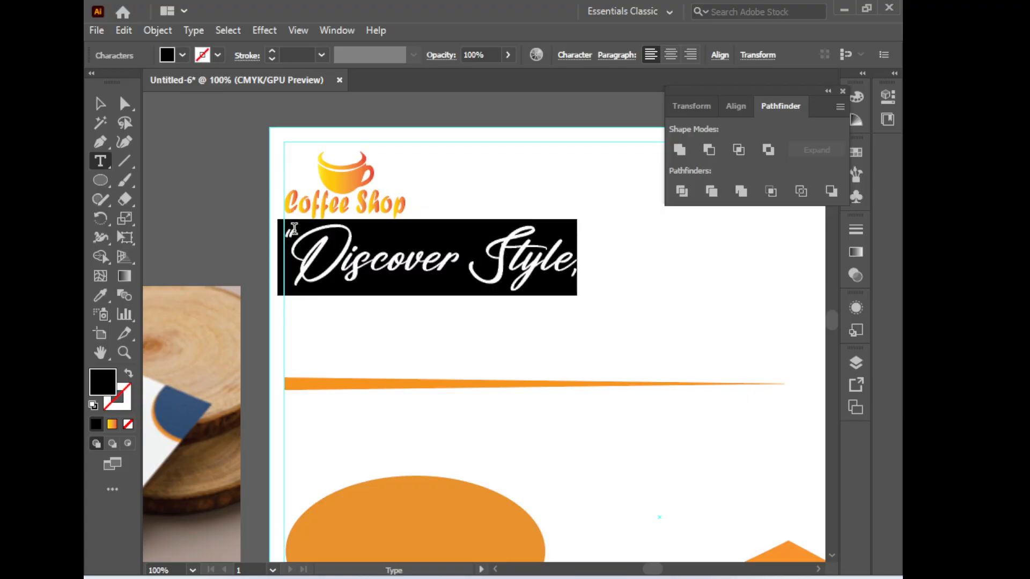
pyautogui.keyDown('ctrl'); pyautogui.click(644, 287); pyautogui.keyUp('ctrl')
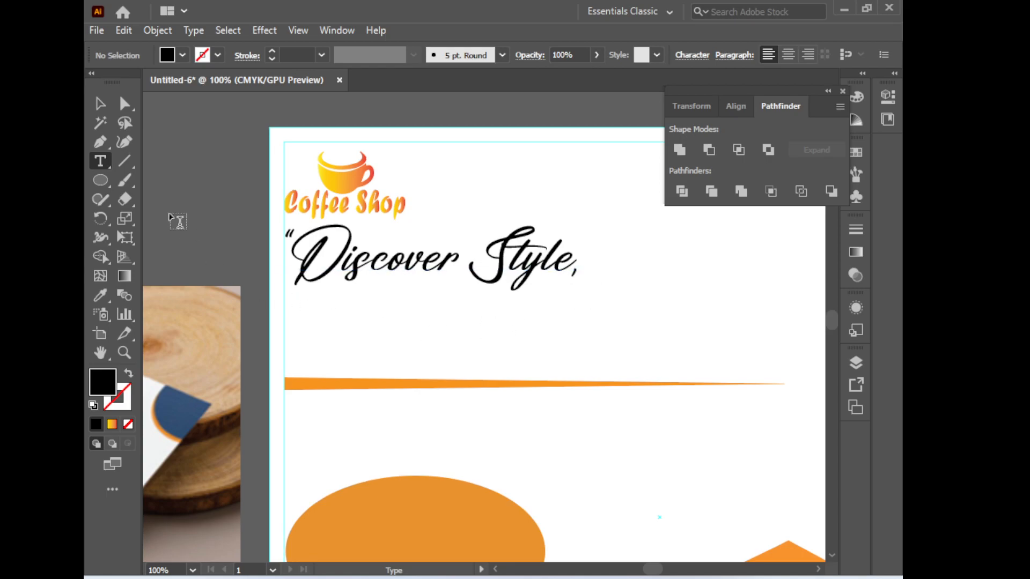
# Switch to the job sheet PDF and copy the words "Up Confidence" from the Headline section
pyautogui.scroll(-5, 499, 436)
pyautogui.hscroll(-2, 473, 249)
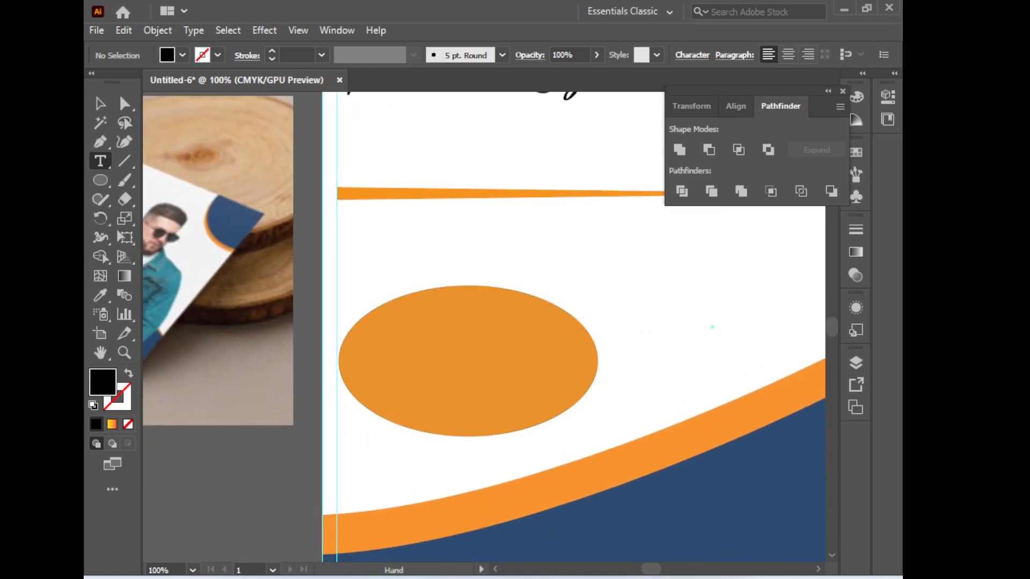
pyautogui.click(491, 512)
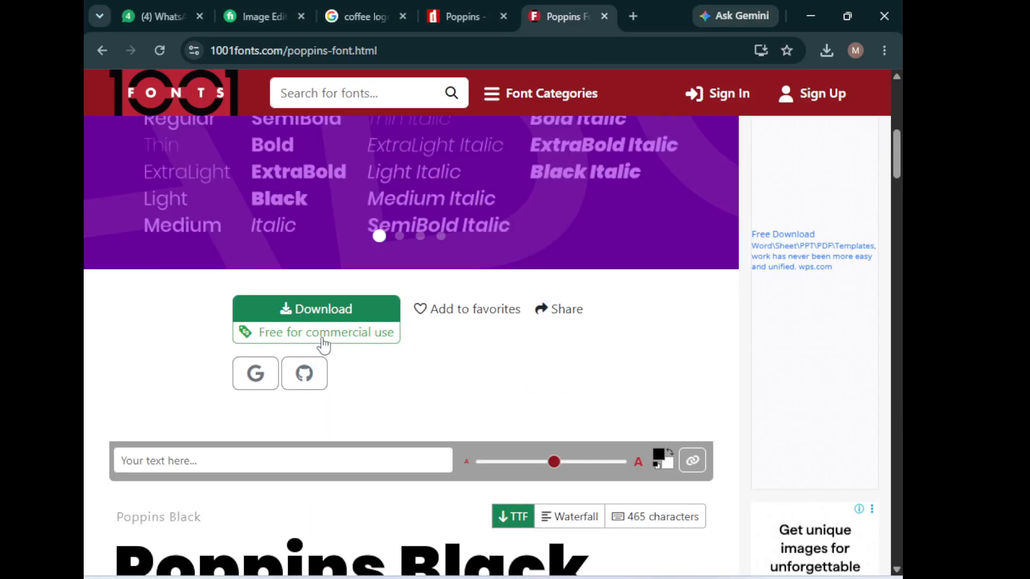
pyautogui.hotkey('alt', 'Tab')
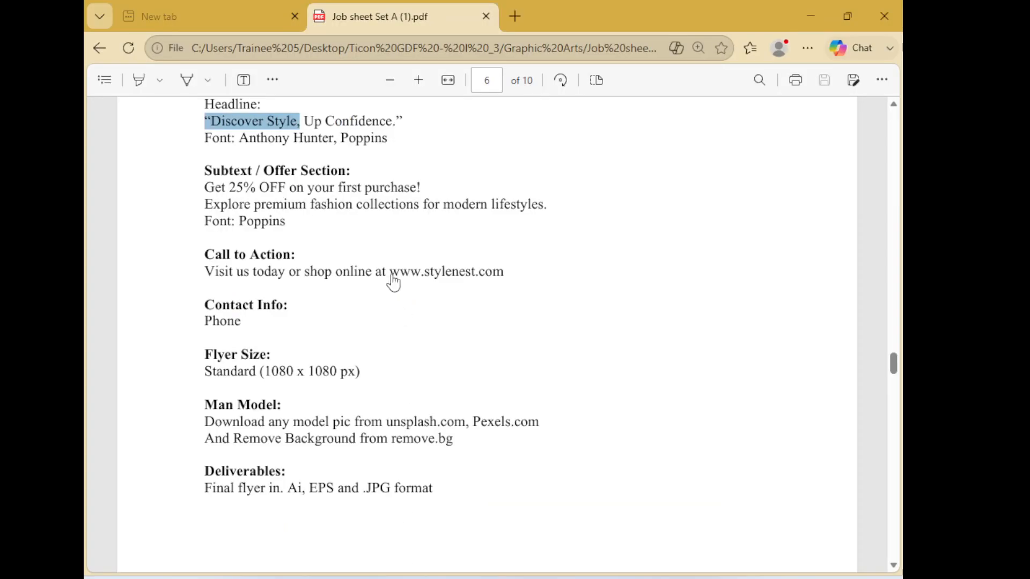
pyautogui.click(304, 123)
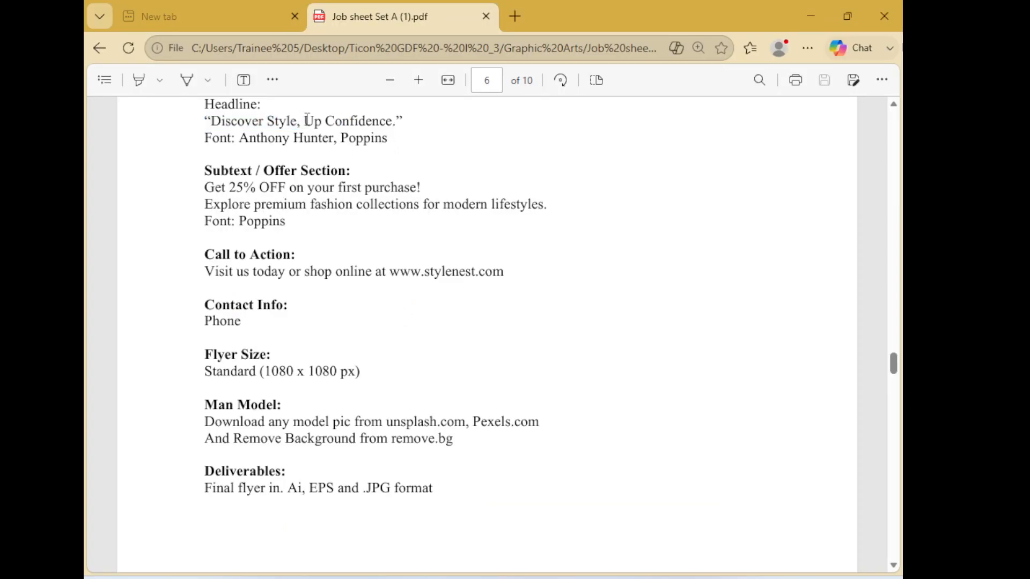
pyautogui.moveTo(307, 121); pyautogui.dragTo(392, 122)
pyautogui.hotkey('ctrl', 'c')
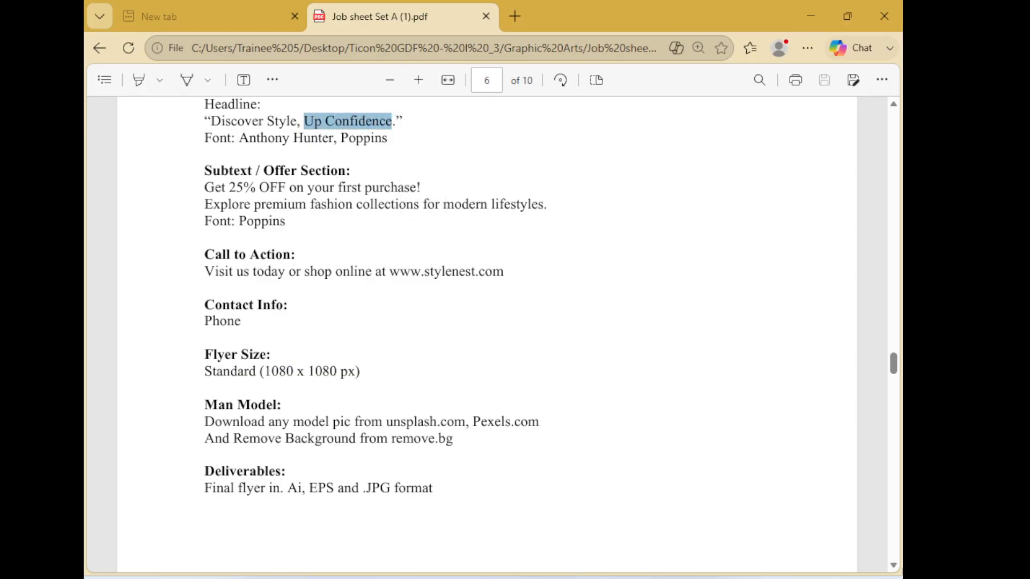
# Return to the Illustrator flyer and paste "Up Confidence" as a new text line below "Discover Style,"
pyautogui.hotkey('alt', 'Tab')
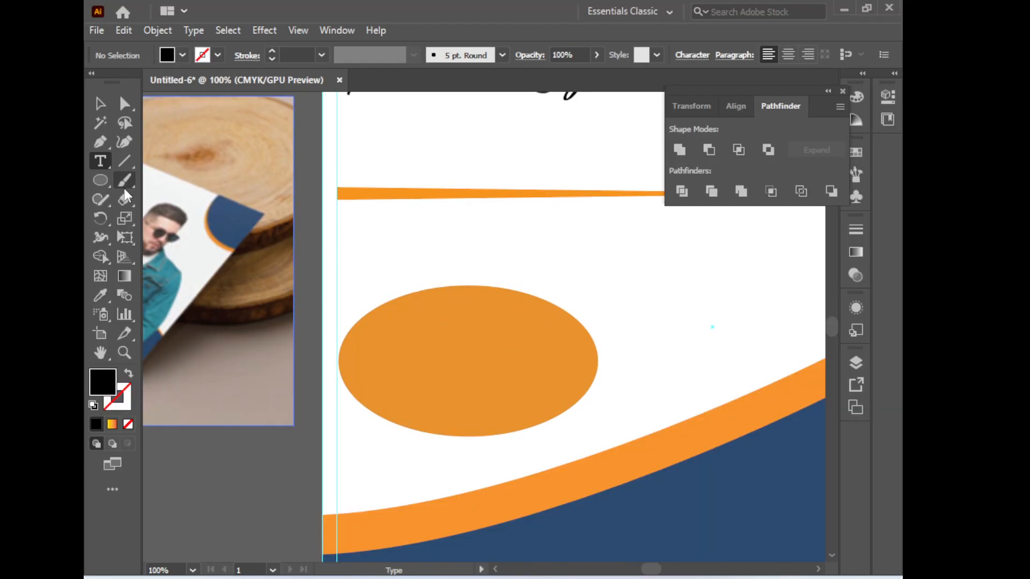
pyautogui.moveTo(511, 206); pyautogui.dragTo(436, 357)
pyautogui.click(282, 281)
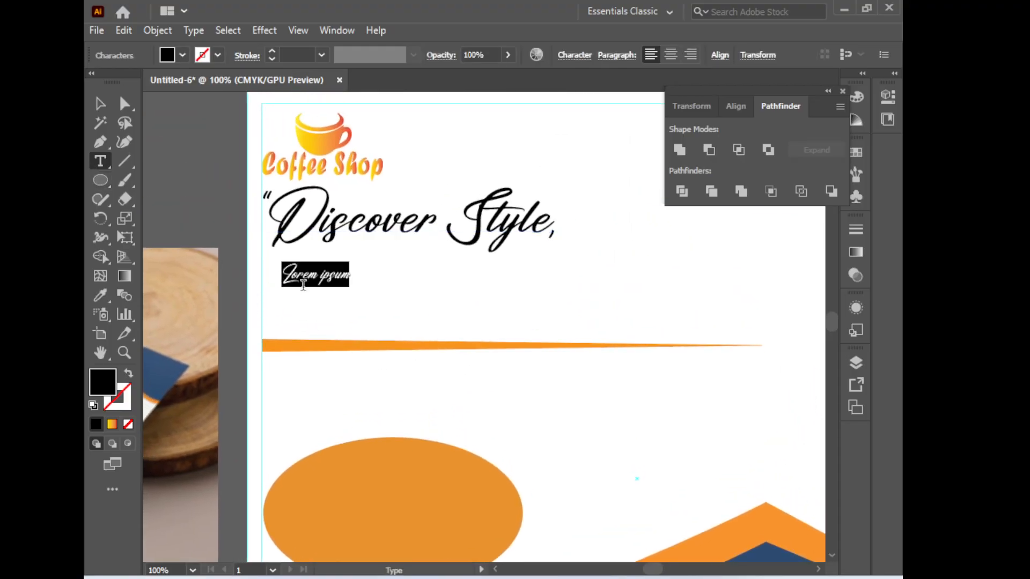
pyautogui.hotkey('ctrl', 'v')
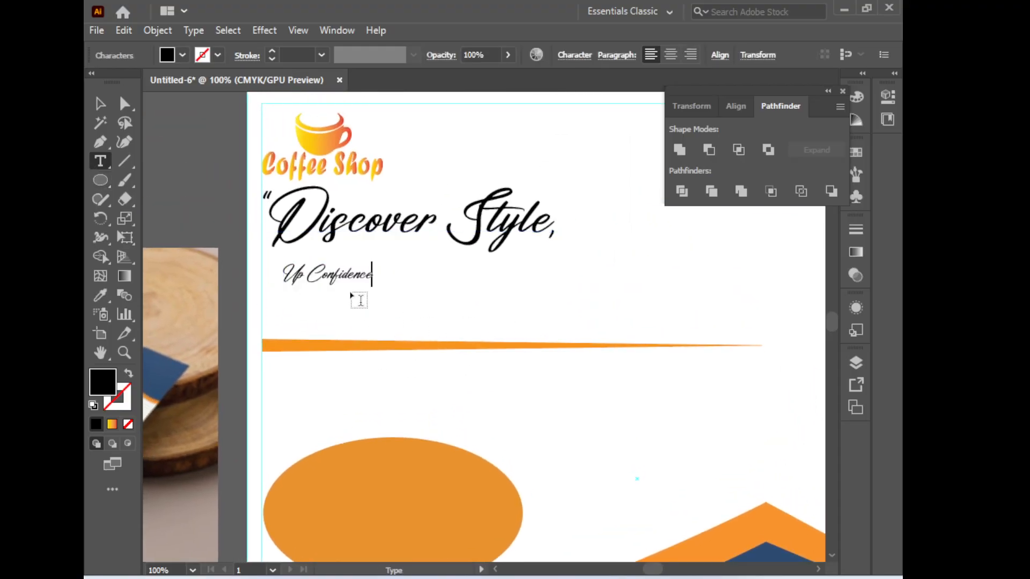
# Set the font of the "Up Confidence" text to Poppins in the Bold style
pyautogui.moveTo(367, 275); pyautogui.dragTo(277, 266)
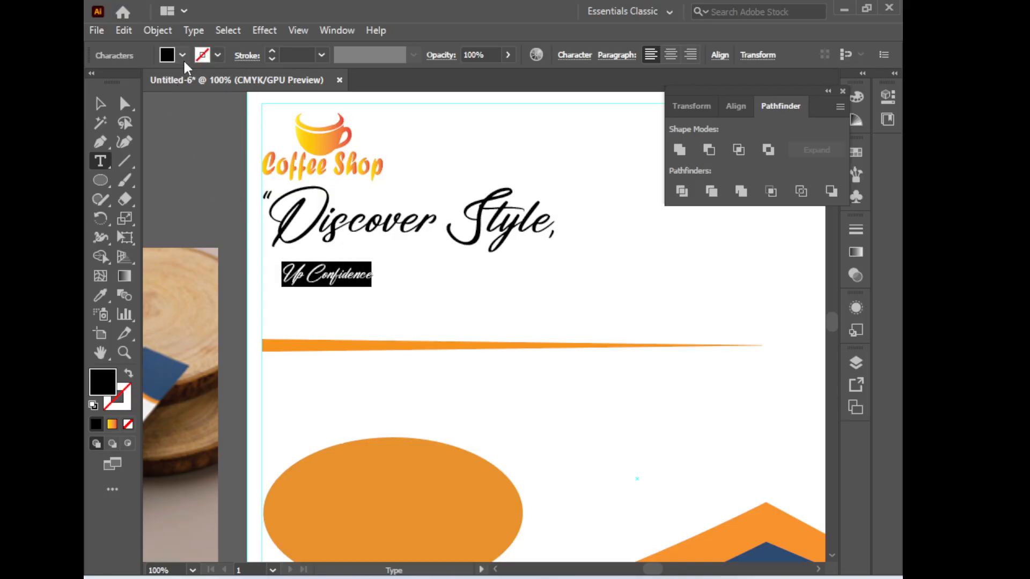
pyautogui.click(569, 56)
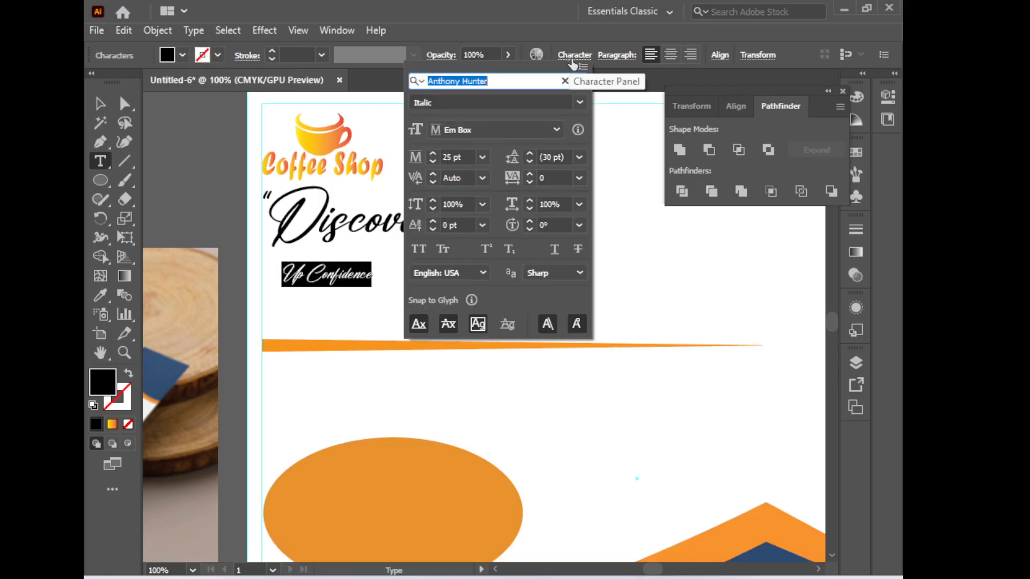
pyautogui.press('BackSpace')
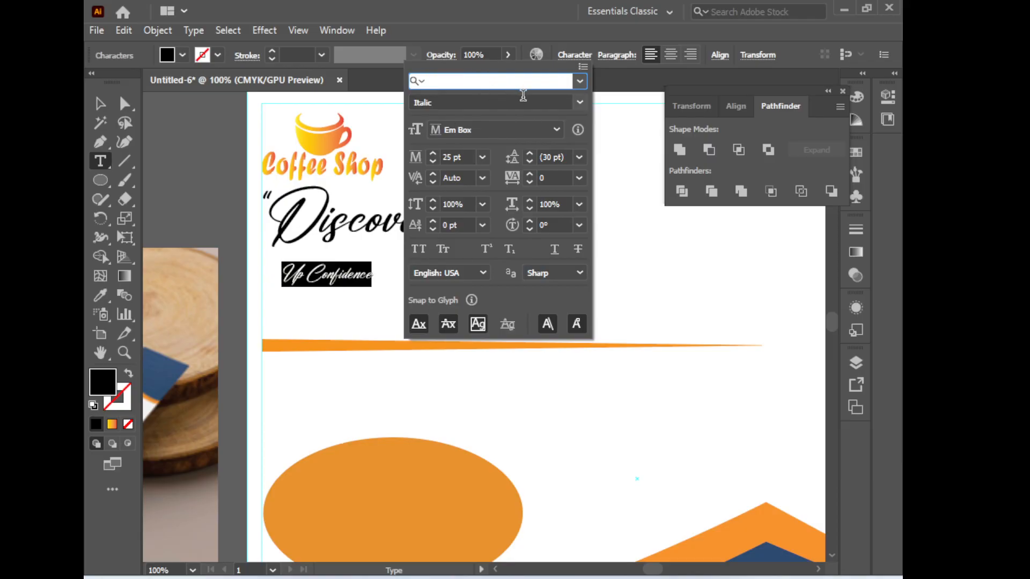
pyautogui.write('po')
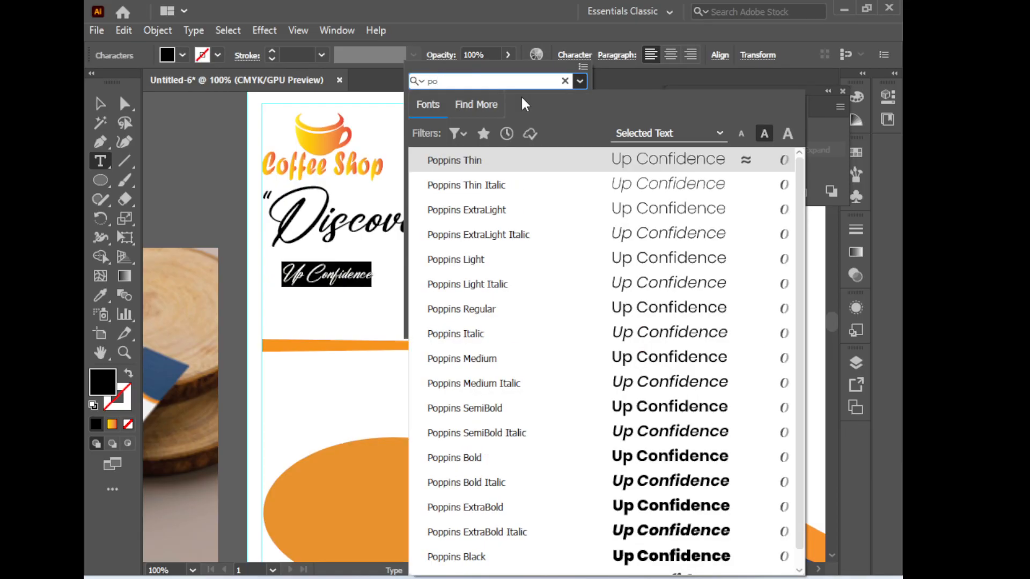
pyautogui.write('pp')
pyautogui.click(471, 164)
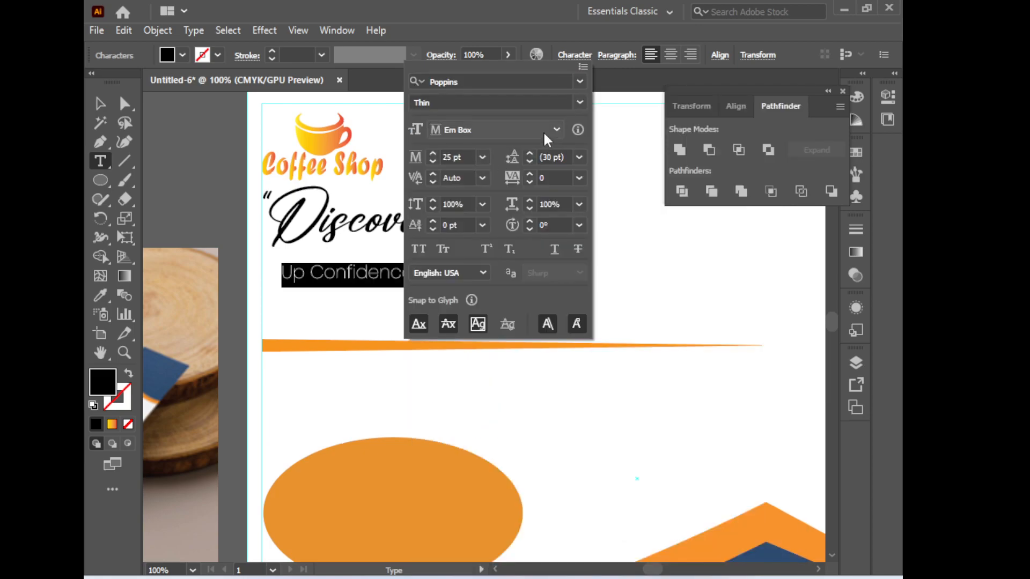
pyautogui.click(580, 103)
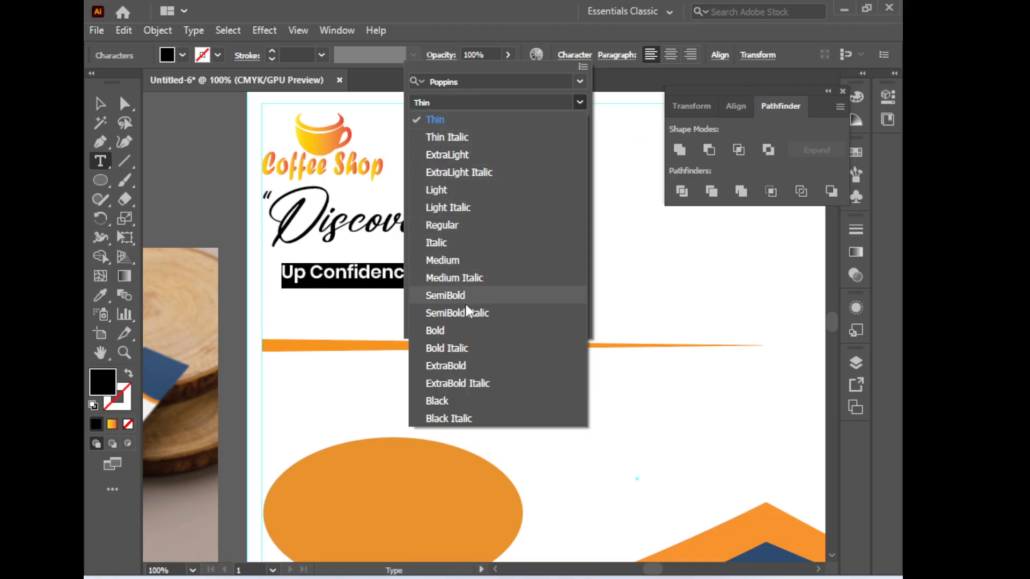
pyautogui.click(471, 329)
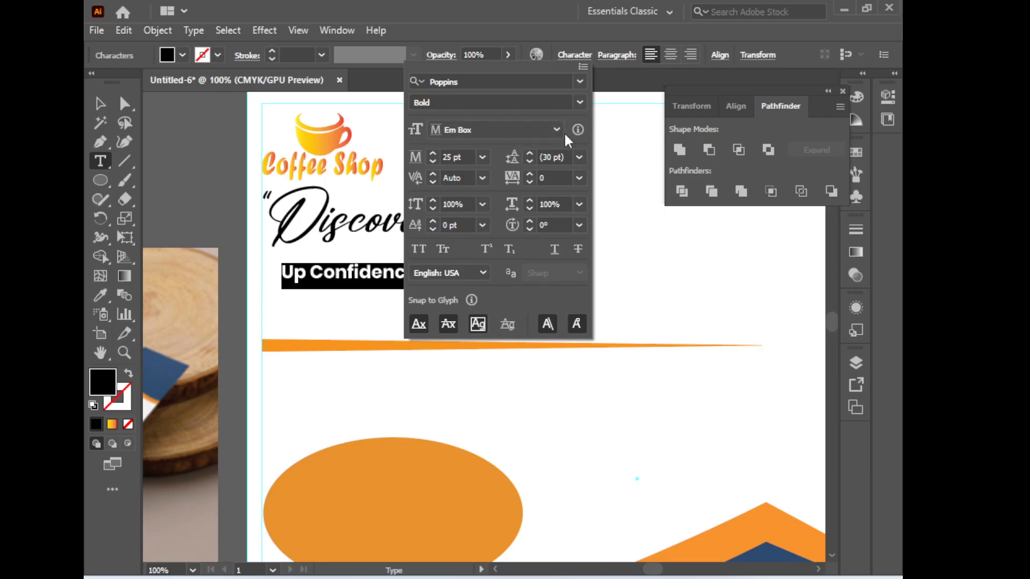
# Increase the font size of "Up Confidence" until it is wider than the "Discover Style," line above
pyautogui.click(432, 154)
pyautogui.click(433, 154)
pyautogui.click(432, 153)
pyautogui.click(433, 153)
pyautogui.click(432, 154)
pyautogui.click(433, 154)
pyautogui.click(433, 153)
pyautogui.click(433, 153)
pyautogui.click(433, 153)
pyautogui.click(433, 154)
pyautogui.click(506, 17)
pyautogui.press('Escape')
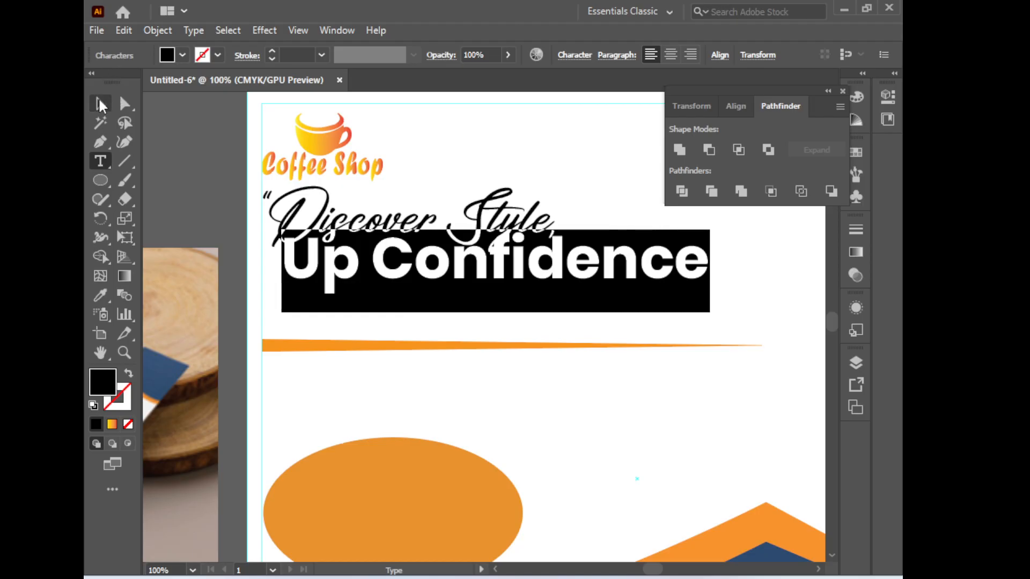
# Move "Up Confidence" between "Discover Style," and the orange line, scale it up slightly, and start it at the left margin guide
pyautogui.moveTo(444, 270); pyautogui.dragTo(439, 289)
pyautogui.hscroll(5, 461, 306)
pyautogui.scroll(2, 461, 306)
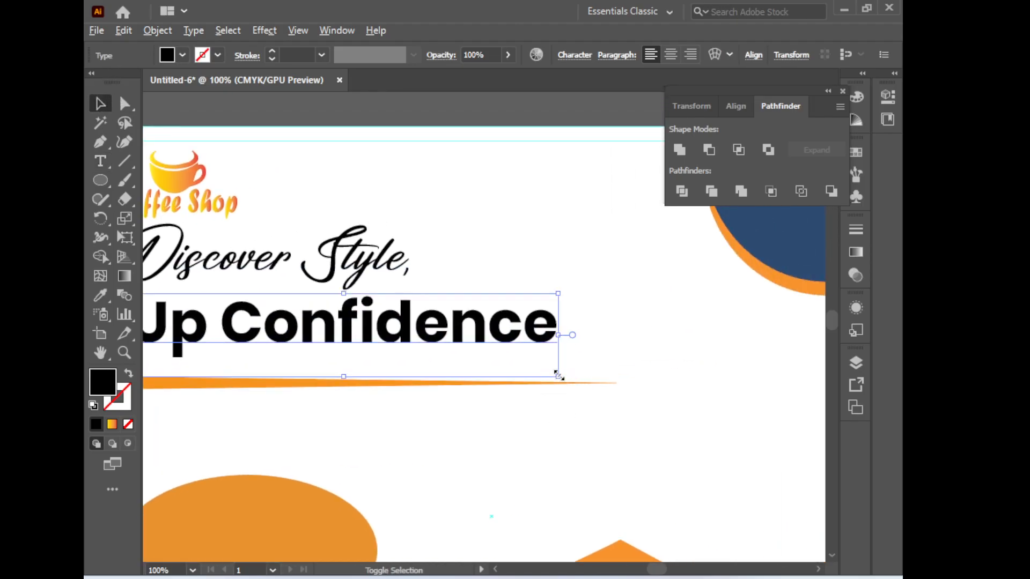
pyautogui.moveTo(558, 377); pyautogui.dragTo(588, 391)
pyautogui.hscroll(-4, 471, 349)
pyautogui.scroll(1, 471, 349)
pyautogui.moveTo(489, 351); pyautogui.dragTo(494, 350)
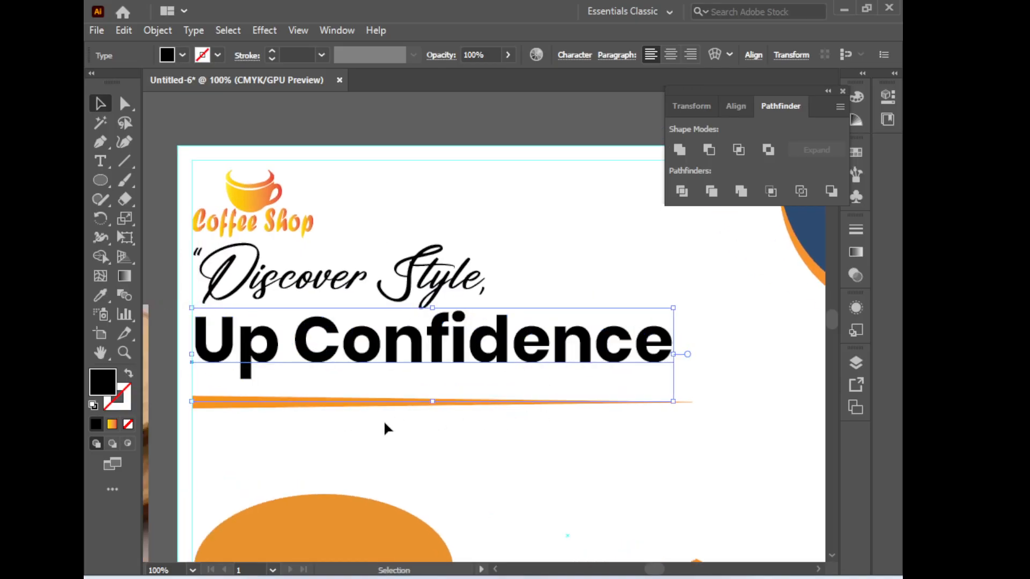
# Color "Up Confidence" with the orange sampled from the ellipse and nudge it slightly left onto the margin guide
pyautogui.click(100, 295)
pyautogui.click(327, 525)
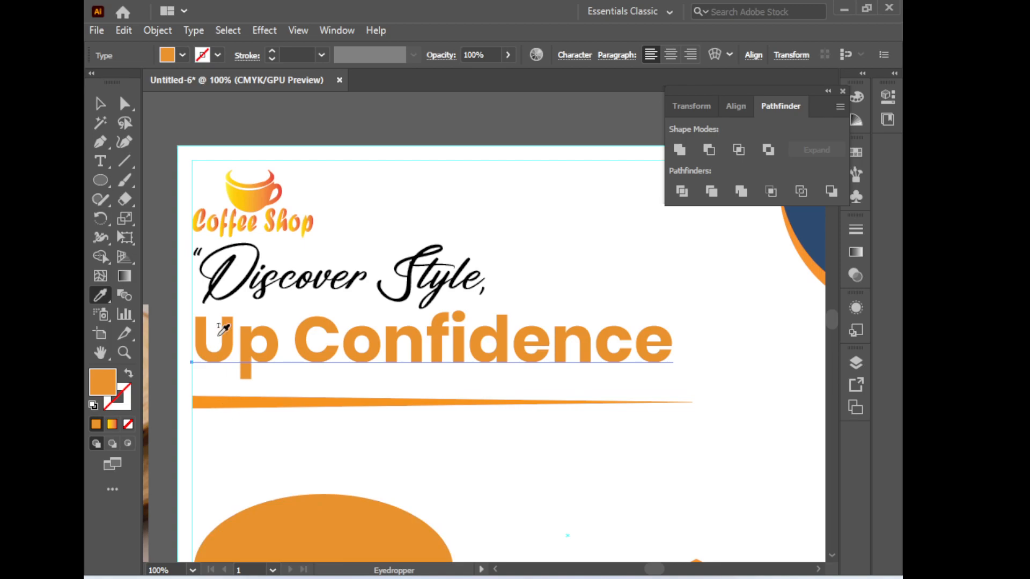
pyautogui.press('v')
pyautogui.click(244, 357)
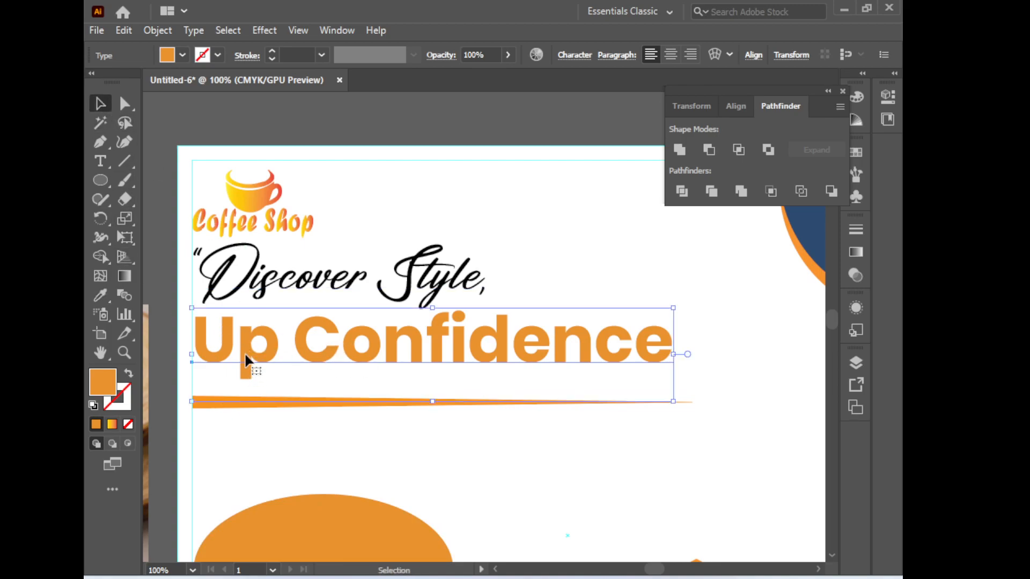
pyautogui.press('Left')
pyautogui.press('Left')
pyautogui.press('Left')
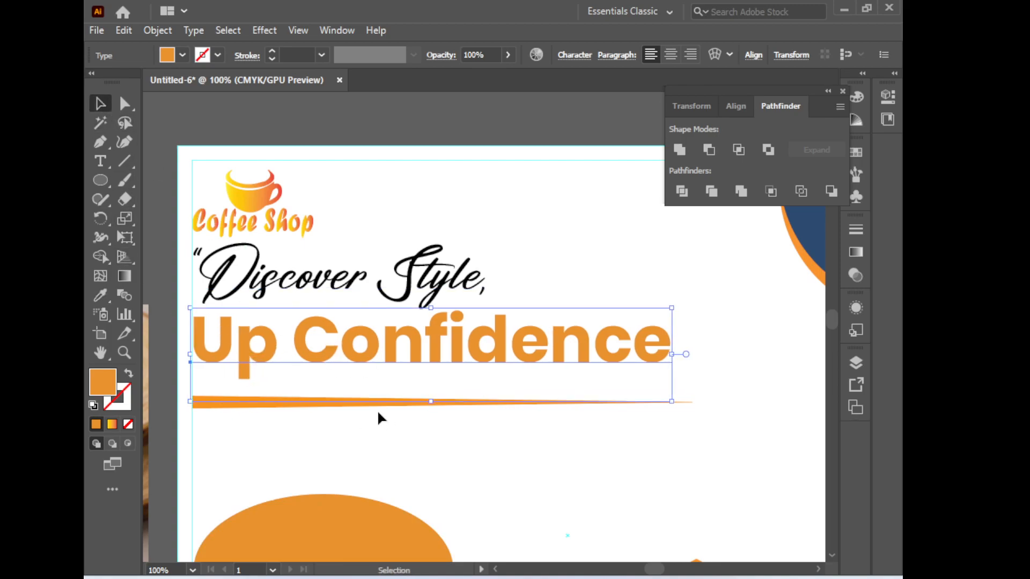
pyautogui.click(597, 477)
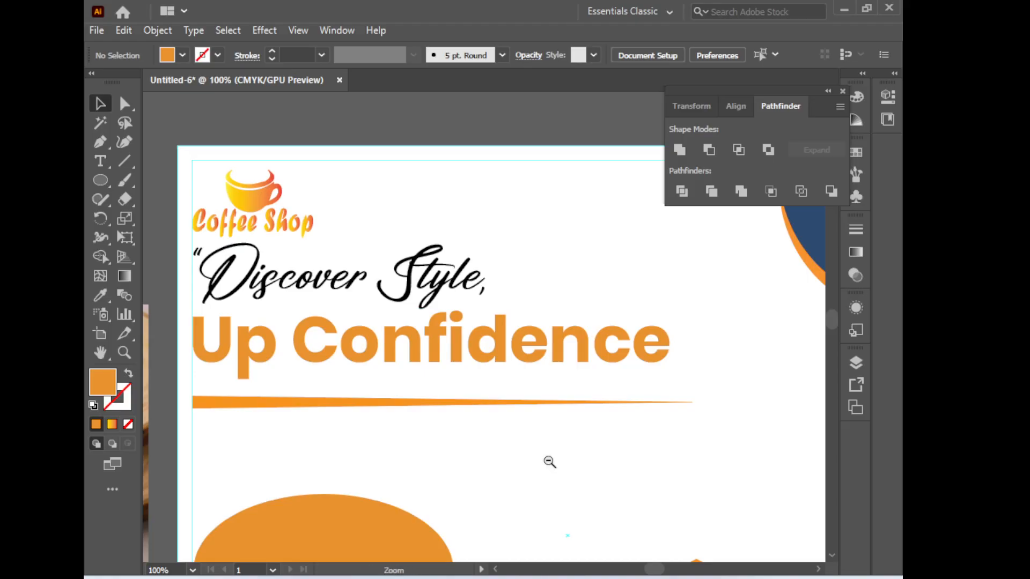
pyautogui.keyDown('ctrl'); pyautogui.keyDown('alt'); pyautogui.click(548, 461); pyautogui.keyUp('alt'); pyautogui.keyUp('ctrl')
pyautogui.keyDown('ctrl'); pyautogui.keyDown('alt'); pyautogui.click(548, 461); pyautogui.keyUp('alt'); pyautogui.keyUp('ctrl')
pyautogui.keyDown('ctrl'); pyautogui.keyDown('alt'); pyautogui.click(548, 461); pyautogui.keyUp('alt'); pyautogui.keyUp('ctrl')
pyautogui.moveTo(393, 258); pyautogui.dragTo(533, 280)
pyautogui.keyDown('ctrl'); pyautogui.click(465, 288); pyautogui.keyUp('ctrl')
pyautogui.keyDown('ctrl'); pyautogui.click(455, 289); pyautogui.keyUp('ctrl')
pyautogui.keyDown('ctrl'); pyautogui.click(457, 319); pyautogui.keyUp('ctrl')
pyautogui.press('t')
pyautogui.hotkey('ctrl', 'z')
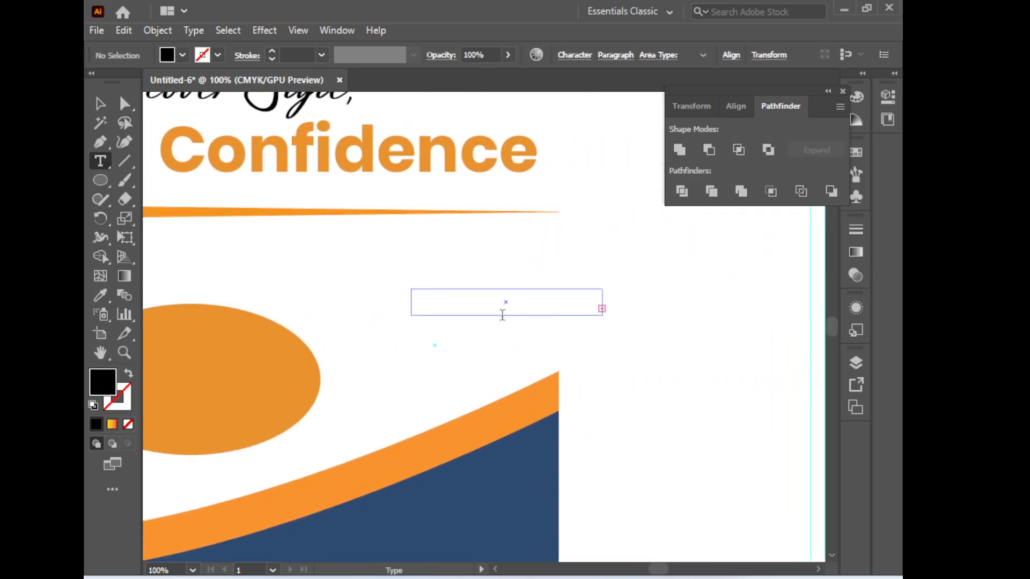
pyautogui.hotkey('ctrl', 'shift', 'z')
pyautogui.moveTo(600, 345); pyautogui.dragTo(893, 407)
pyautogui.hotkey('ctrl', 'shift', 'z')
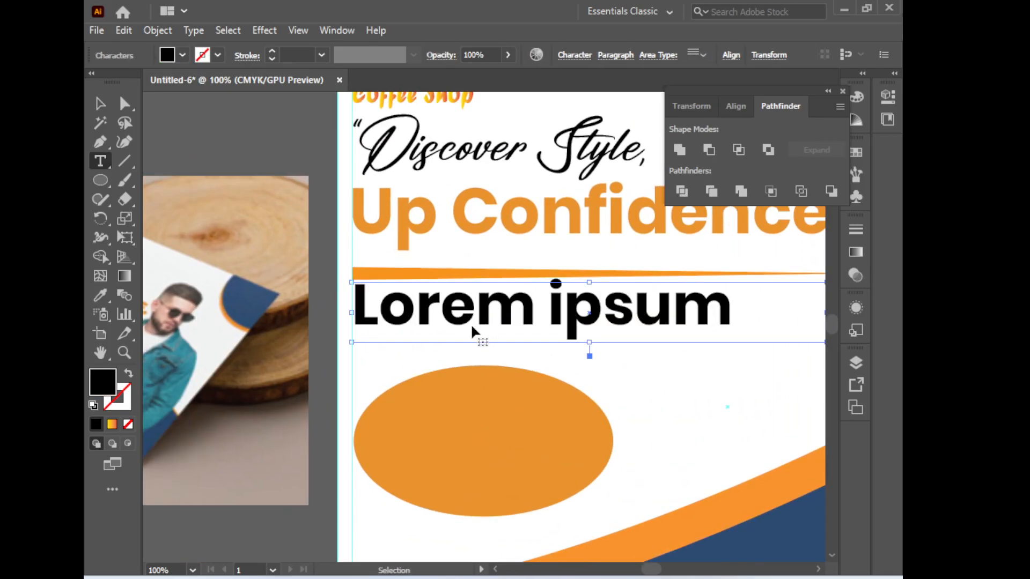
pyautogui.hotkey('ctrl', 'z')
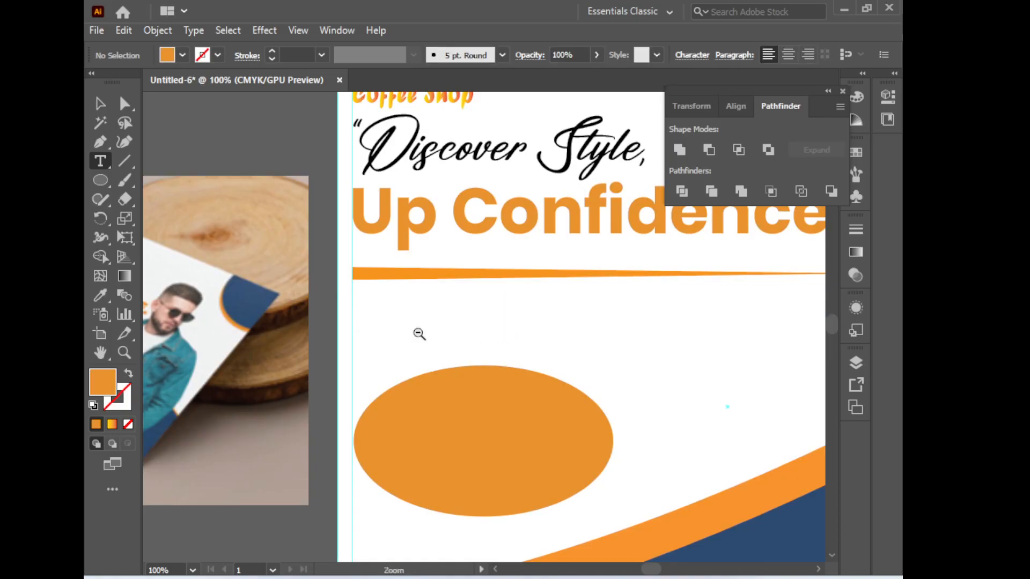
# Choose a smaller font size for new text set in Poppins Bold
pyautogui.keyDown('ctrl'); pyautogui.keyDown('alt'); pyautogui.click(417, 332); pyautogui.keyUp('alt'); pyautogui.keyUp('ctrl')
pyautogui.keyDown('ctrl'); pyautogui.keyDown('alt'); pyautogui.click(418, 332); pyautogui.keyUp('alt'); pyautogui.keyUp('ctrl')
pyautogui.moveTo(533, 317); pyautogui.dragTo(420, 313)
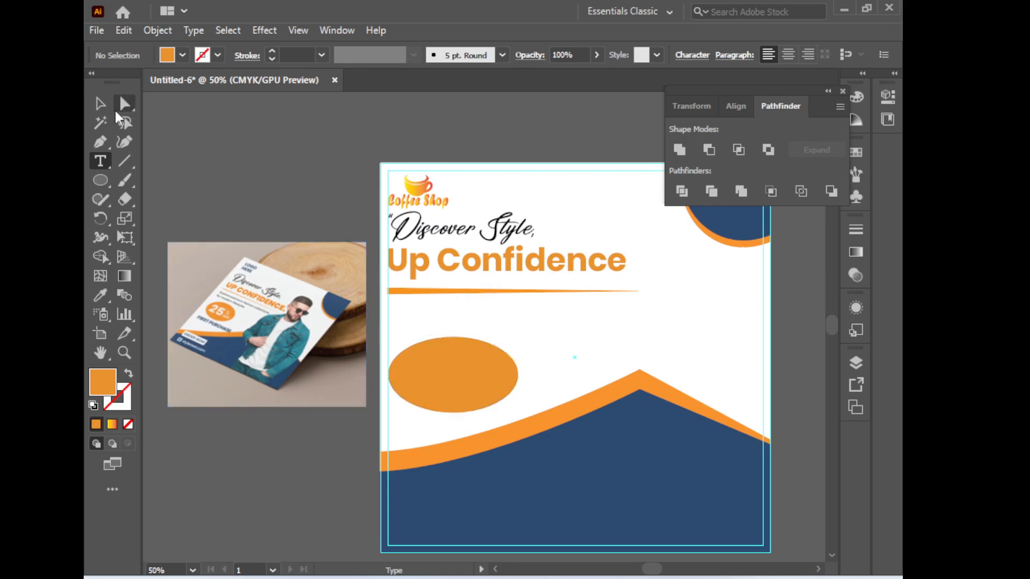
pyautogui.click(99, 103)
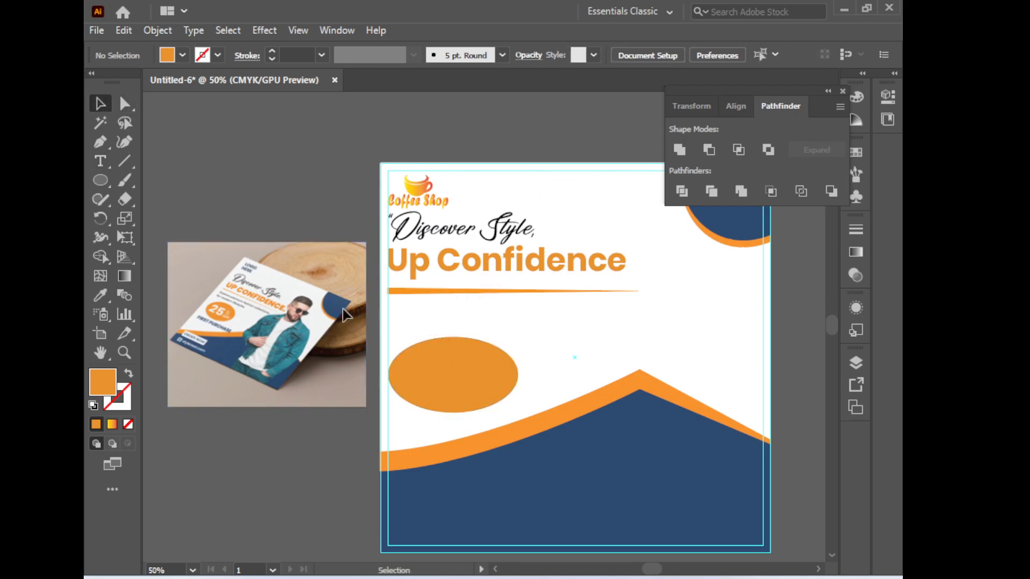
pyautogui.click(100, 161)
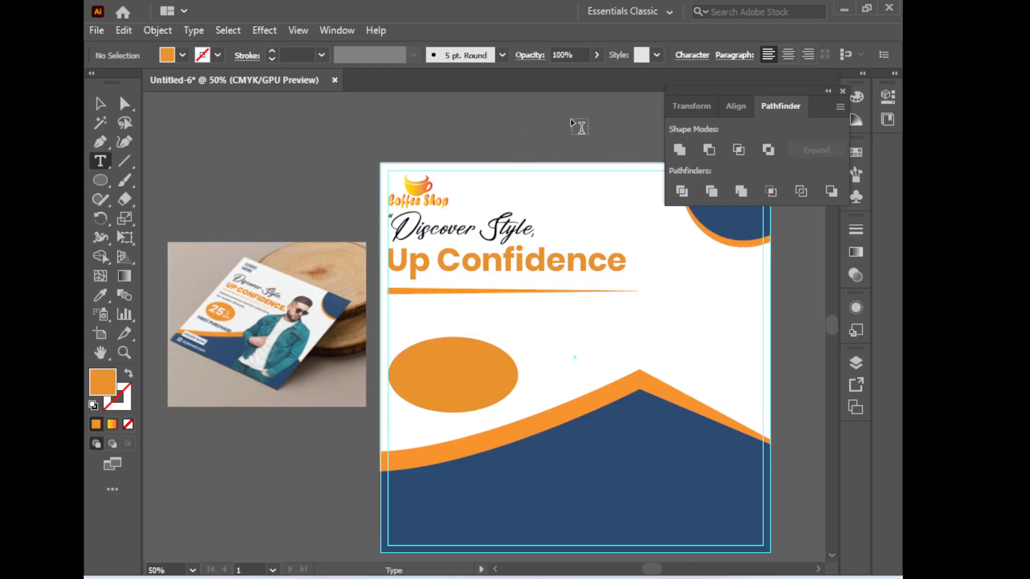
pyautogui.click(702, 56)
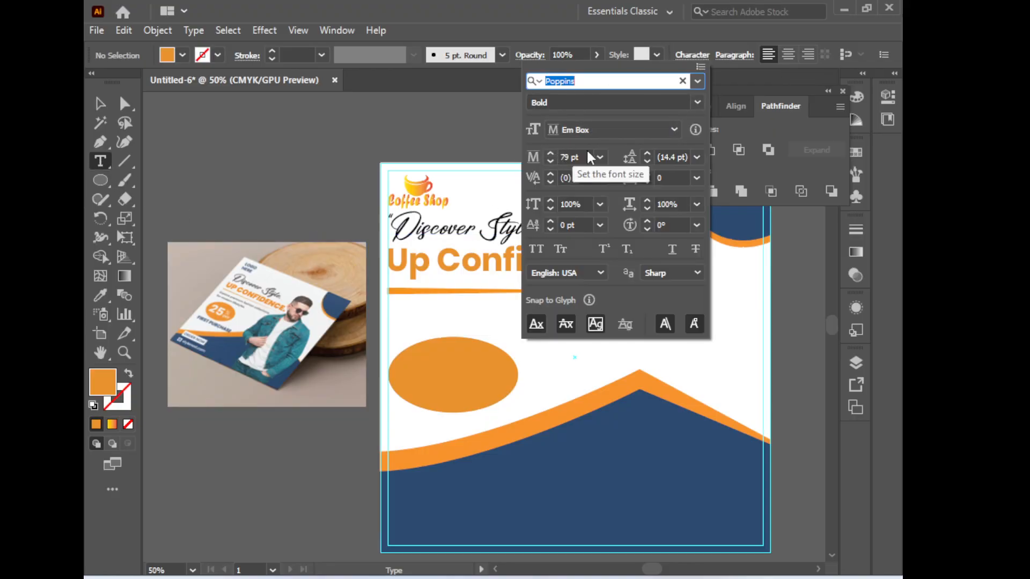
pyautogui.click(598, 157)
pyautogui.click(619, 246)
pyautogui.click(481, 345)
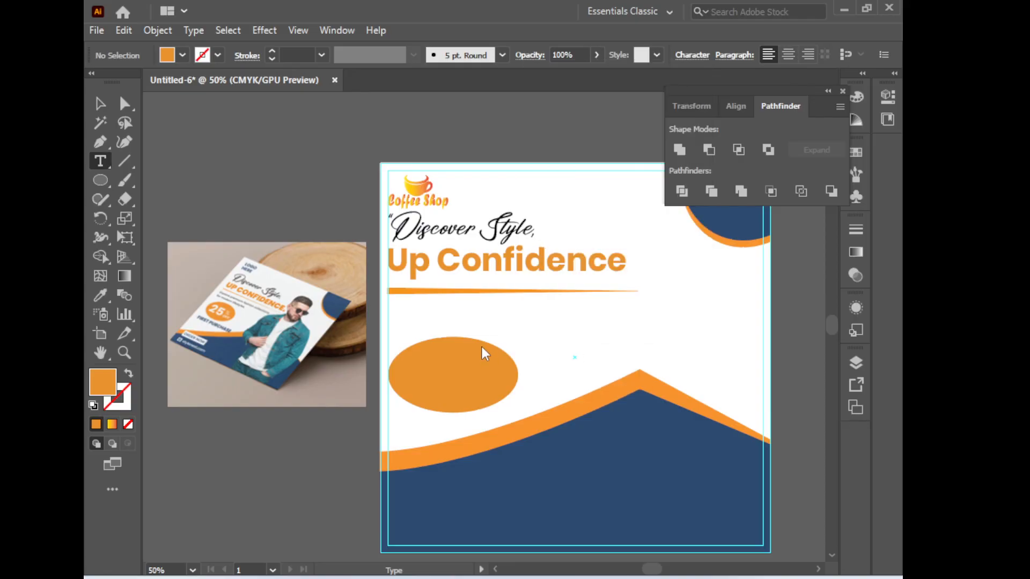
pyautogui.moveTo(481, 345); pyautogui.dragTo(440, 305)
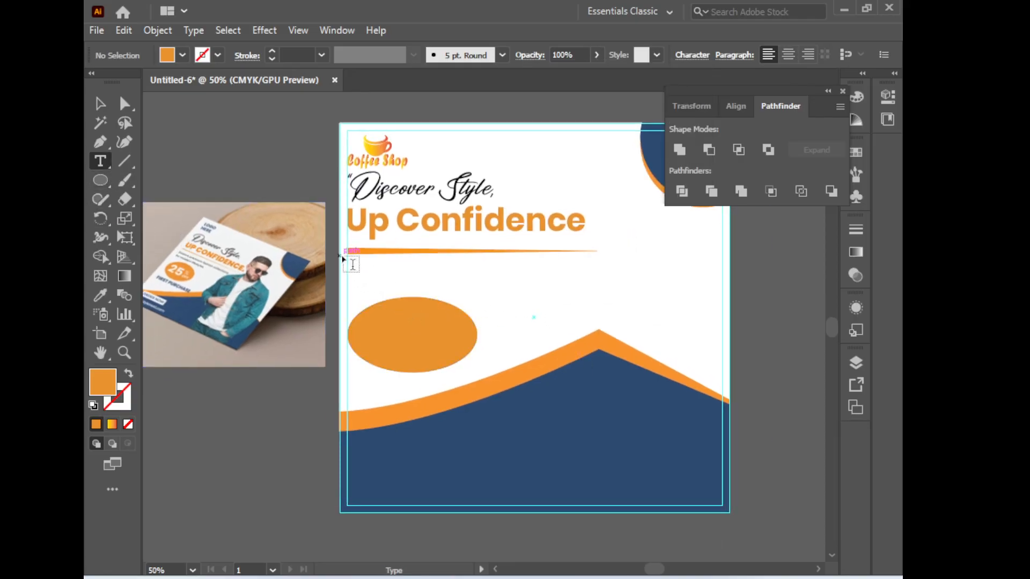
pyautogui.moveTo(352, 256); pyautogui.dragTo(585, 288)
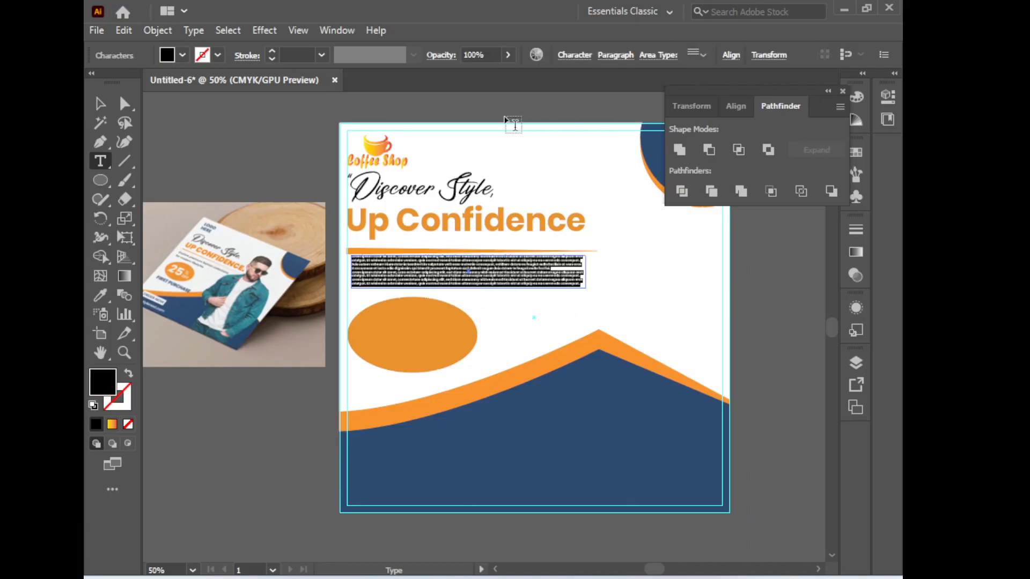
pyautogui.press('Escape')
pyautogui.press('Delete')
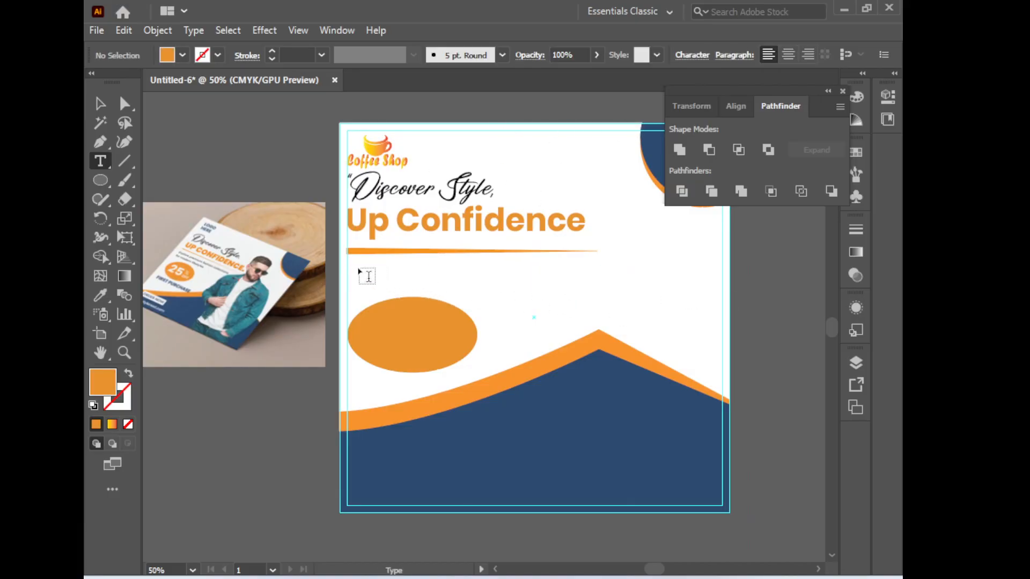
pyautogui.click(465, 577)
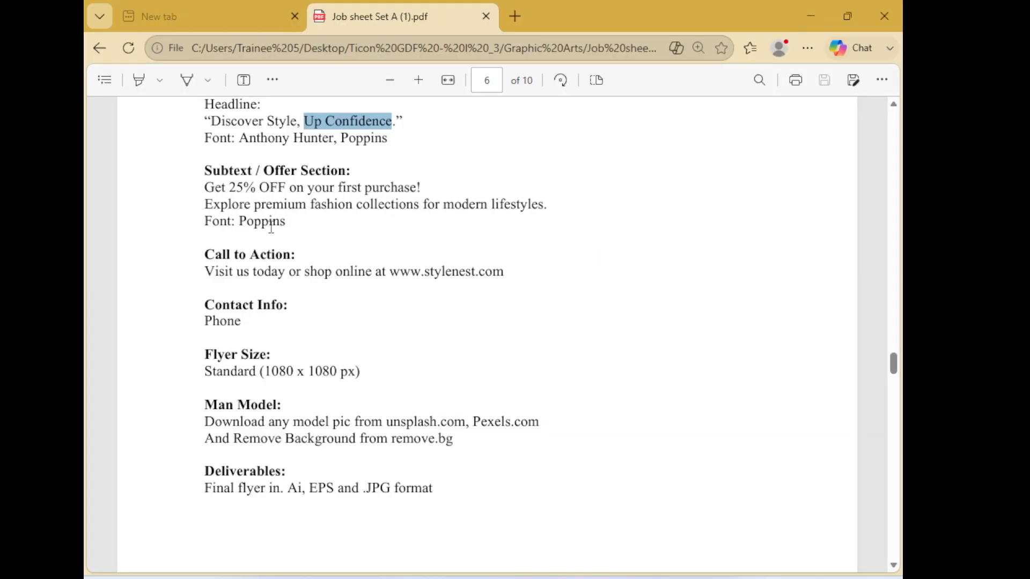
pyautogui.moveTo(205, 188); pyautogui.dragTo(316, 224)
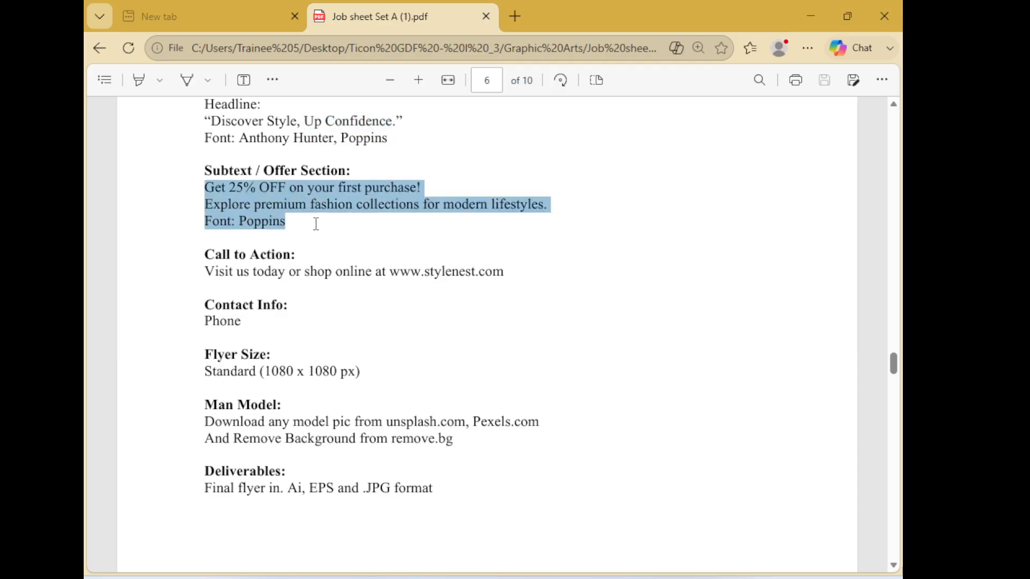
pyautogui.click(288, 226)
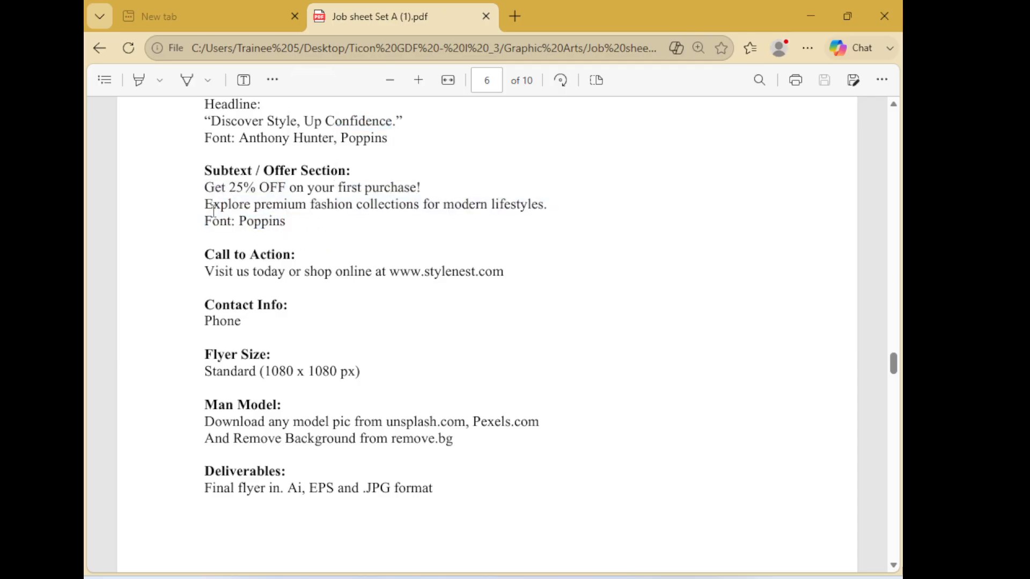
pyautogui.moveTo(204, 208); pyautogui.dragTo(290, 225)
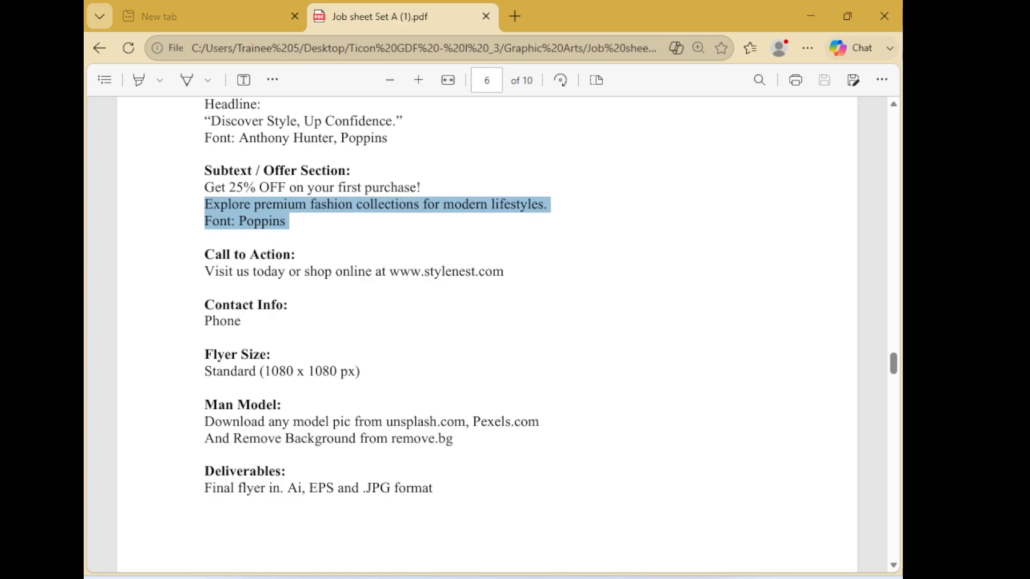
pyautogui.hotkey('alt', 'Tab')
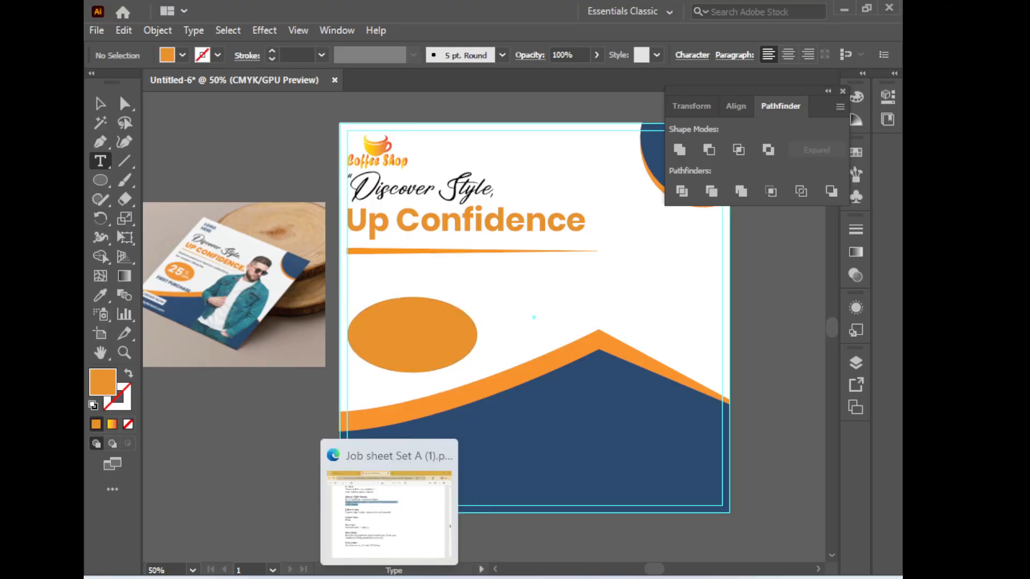
# Switch to the job sheet PDF in the browser and copy the two subtext lines, from "Get 25% OFF" to "modern lifestyles."
pyautogui.click(389, 577)
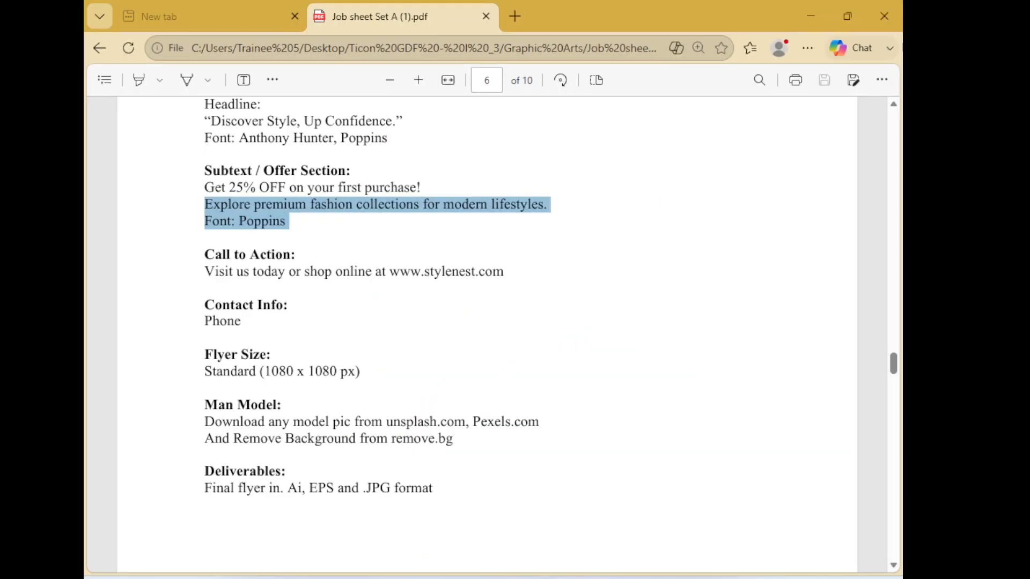
pyautogui.click(324, 236)
pyautogui.moveTo(205, 187); pyautogui.dragTo(353, 206)
pyautogui.moveTo(543, 207); pyautogui.dragTo(263, 205)
pyautogui.click(203, 215)
pyautogui.click(205, 202)
pyautogui.doubleClick(205, 198)
pyautogui.click(198, 207)
pyautogui.moveTo(205, 204); pyautogui.dragTo(552, 205)
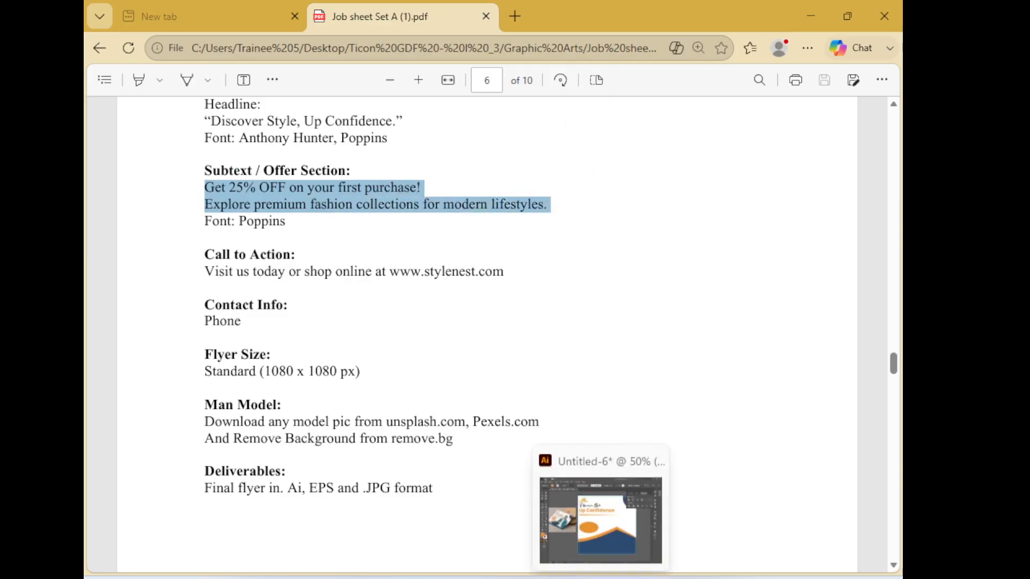
# Paste the copied lines as new text on Illustrator's empty pasteboard and delete the "Get 25% OFF on your first purchase!" line
pyautogui.click(601, 577)
pyautogui.moveTo(360, 372); pyautogui.dragTo(712, 478)
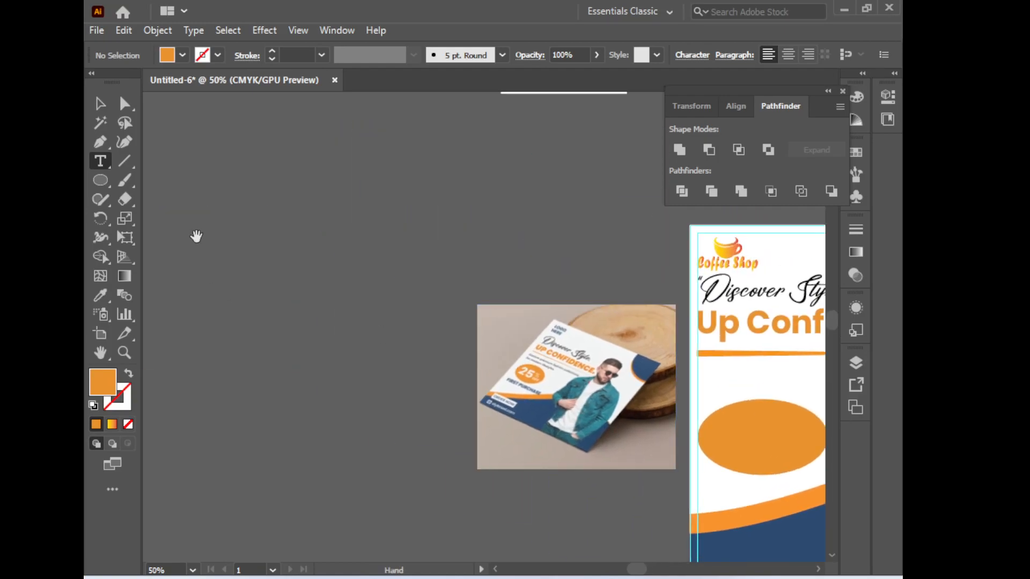
pyautogui.click(282, 355)
pyautogui.hotkey('ctrl', 'v')
pyautogui.hotkey('ctrl', '=')
pyautogui.hotkey('ctrl', '=')
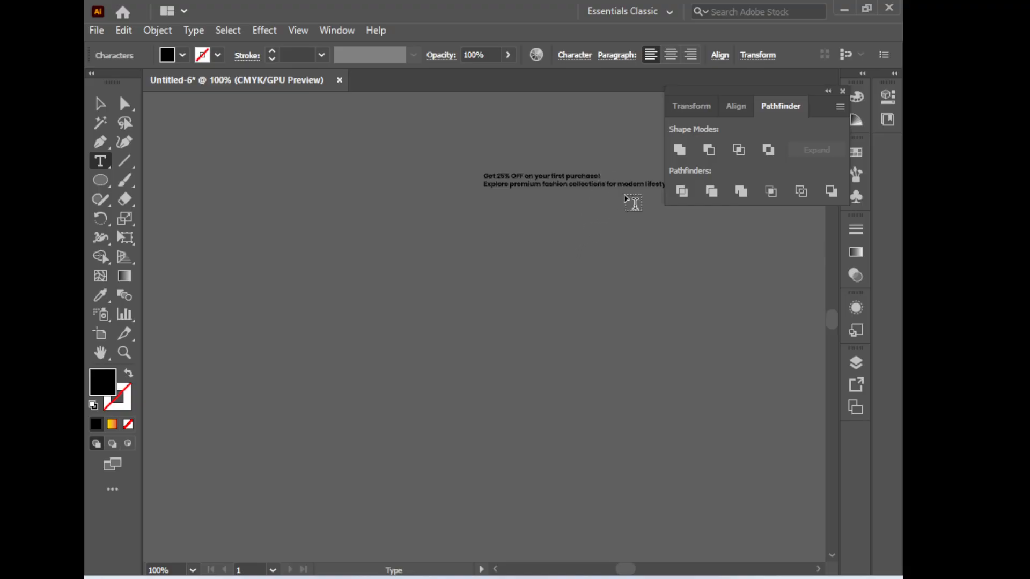
pyautogui.press('BackSpace')
pyautogui.press('BackSpace')
# Scale up the "Explore premium fashion collections for modern lifestyles." text slightly on the pasteboard
pyautogui.click(100, 103)
pyautogui.moveTo(574, 182); pyautogui.dragTo(324, 244)
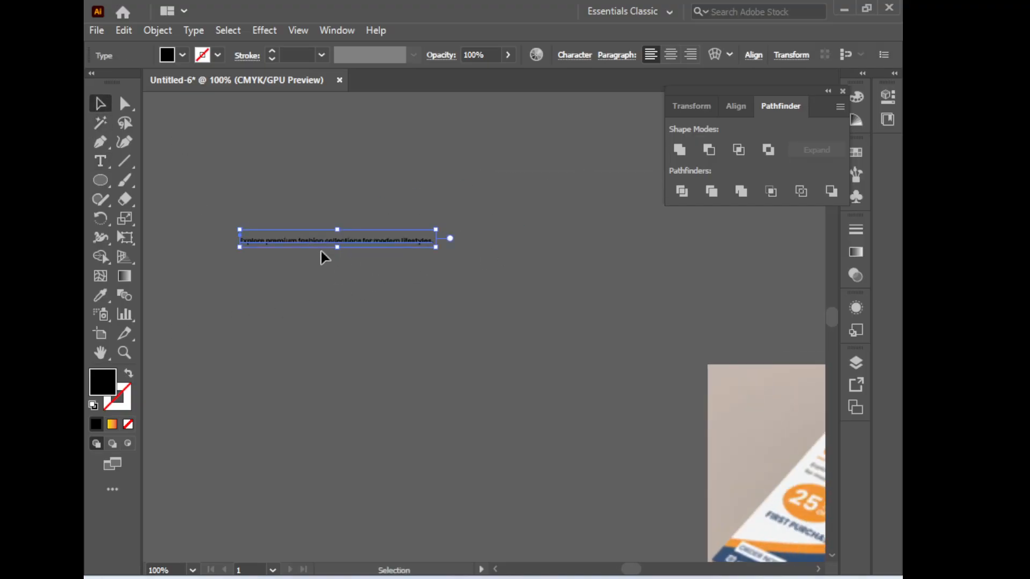
pyautogui.moveTo(436, 238); pyautogui.dragTo(476, 293)
pyautogui.moveTo(305, 238); pyautogui.dragTo(299, 209)
pyautogui.moveTo(292, 172); pyautogui.dragTo(282, 233)
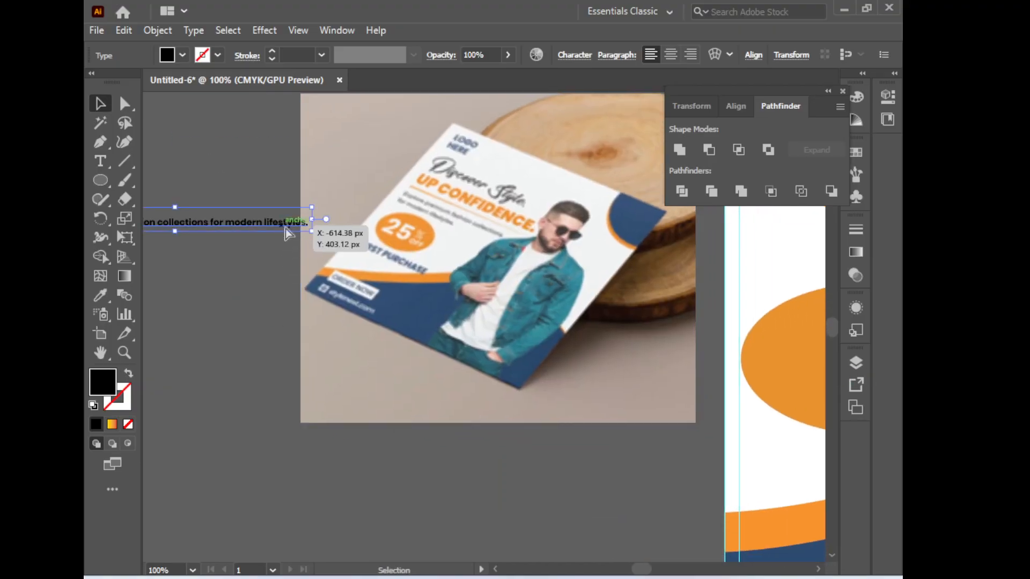
# Move the "Explore premium fashion collections" sentence onto the flyer just below the orange line and enlarge it to about 20 pt
pyautogui.moveTo(812, 368); pyautogui.dragTo(445, 277)
pyautogui.moveTo(346, 225); pyautogui.dragTo(864, 374)
pyautogui.moveTo(318, 226); pyautogui.dragTo(840, 448)
pyautogui.press('space')
pyautogui.click(349, 317)
pyautogui.click(301, 222)
pyautogui.press('space')
pyautogui.moveTo(323, 255); pyautogui.dragTo(368, 180)
pyautogui.moveTo(356, 145); pyautogui.dragTo(716, 399)
pyautogui.press('space')
pyautogui.moveTo(756, 440); pyautogui.dragTo(593, 176)
pyautogui.press('space')
pyautogui.moveTo(558, 224); pyautogui.dragTo(438, 523)
pyautogui.moveTo(469, 477); pyautogui.dragTo(613, 430)
pyautogui.press('space')
pyautogui.moveTo(586, 394); pyautogui.dragTo(642, 388)
pyautogui.press('space')
pyautogui.moveTo(440, 409); pyautogui.dragTo(469, 401)
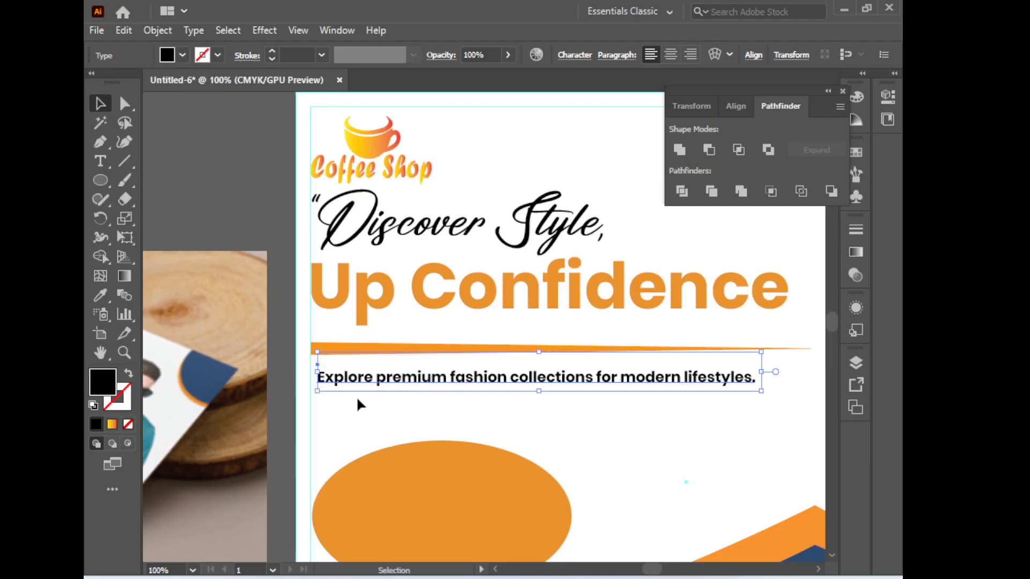
pyautogui.click(101, 160)
pyautogui.moveTo(756, 377); pyautogui.dragTo(316, 377)
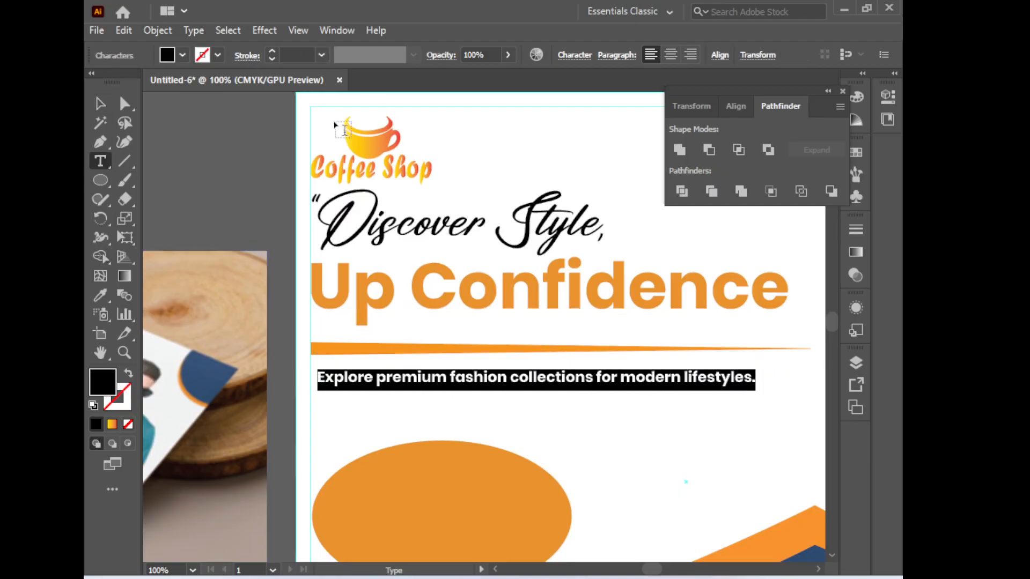
pyautogui.click(574, 56)
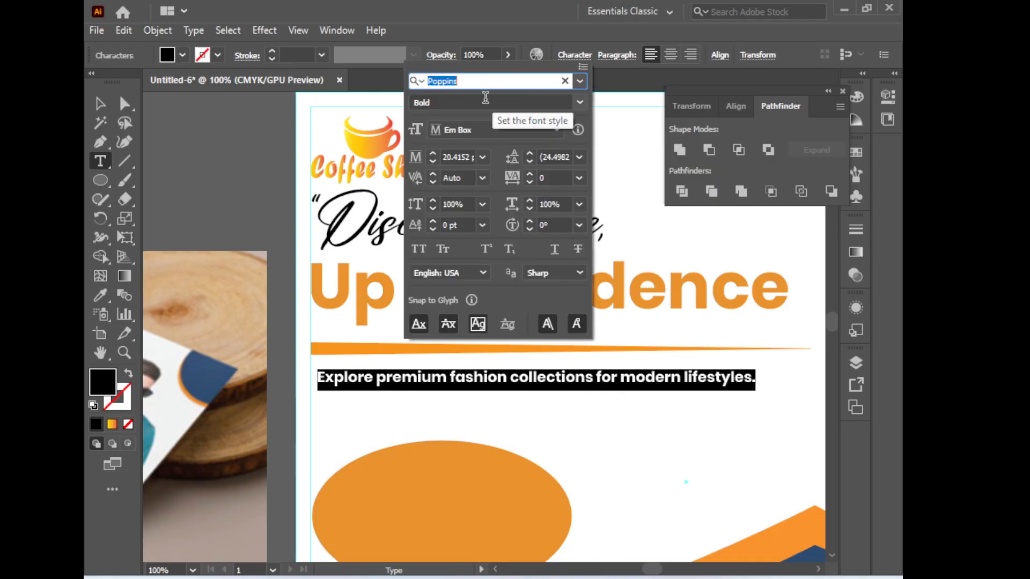
pyautogui.click(581, 102)
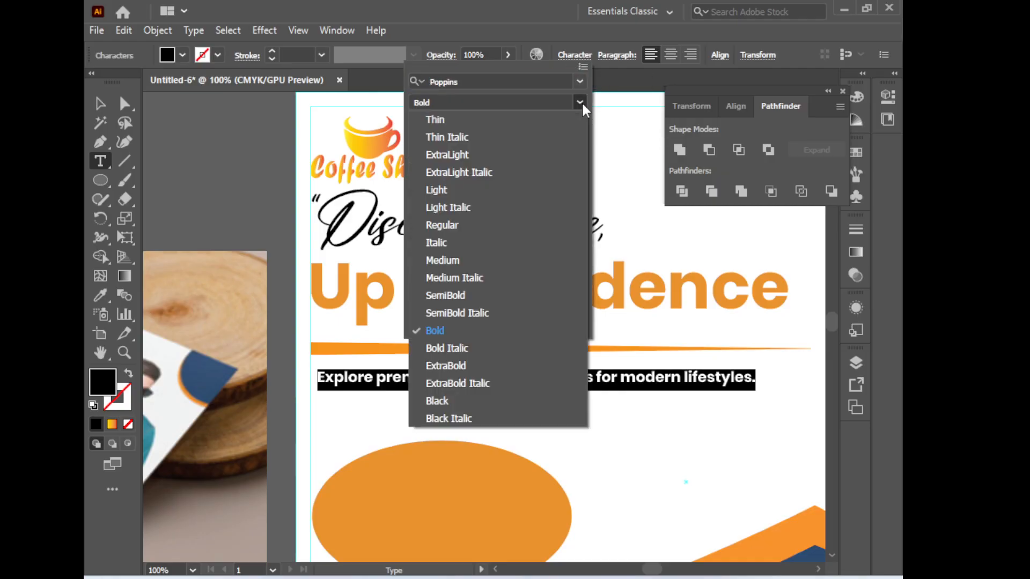
pyautogui.click(582, 102)
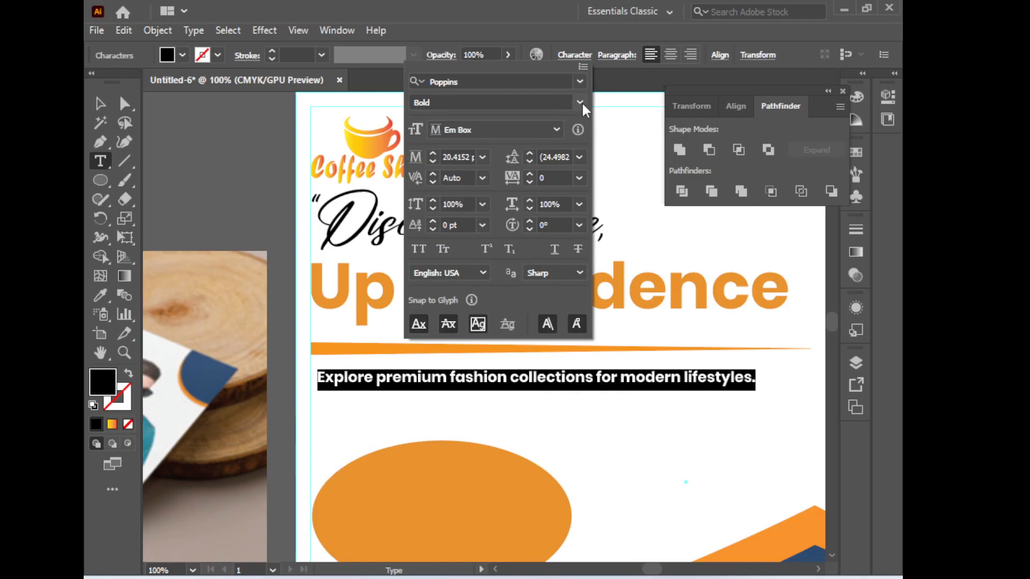
pyautogui.click(533, 22)
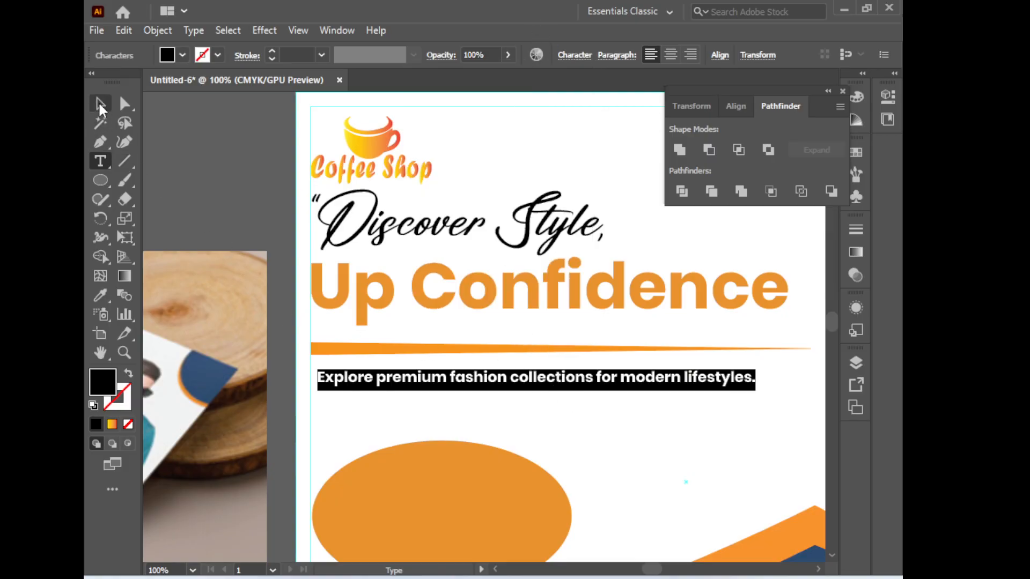
pyautogui.click(100, 104)
pyautogui.click(732, 428)
# Cut "for modern lifestyles." from the end of the sentence below the orange line
pyautogui.keyDown('ctrl'); pyautogui.keyDown('alt'); pyautogui.click(536, 429); pyautogui.keyUp('alt'); pyautogui.keyUp('ctrl')
pyautogui.keyDown('ctrl'); pyautogui.keyDown('alt'); pyautogui.click(536, 428); pyautogui.keyUp('alt'); pyautogui.keyUp('ctrl')
pyautogui.keyDown('ctrl'); pyautogui.keyDown('alt'); pyautogui.click(536, 429); pyautogui.keyUp('alt'); pyautogui.keyUp('ctrl')
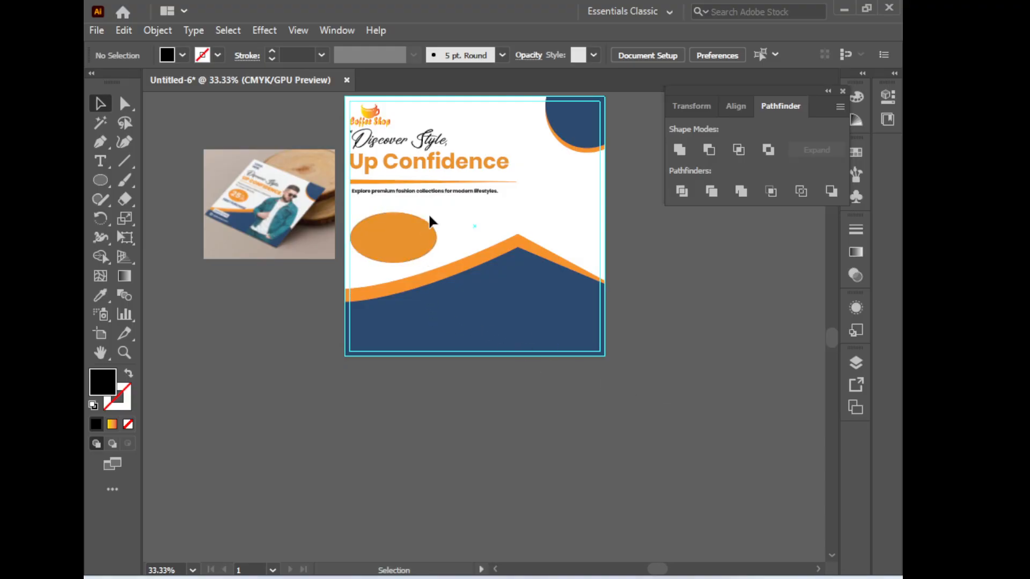
pyautogui.keyDown('ctrl'); pyautogui.click(465, 215); pyautogui.keyUp('ctrl')
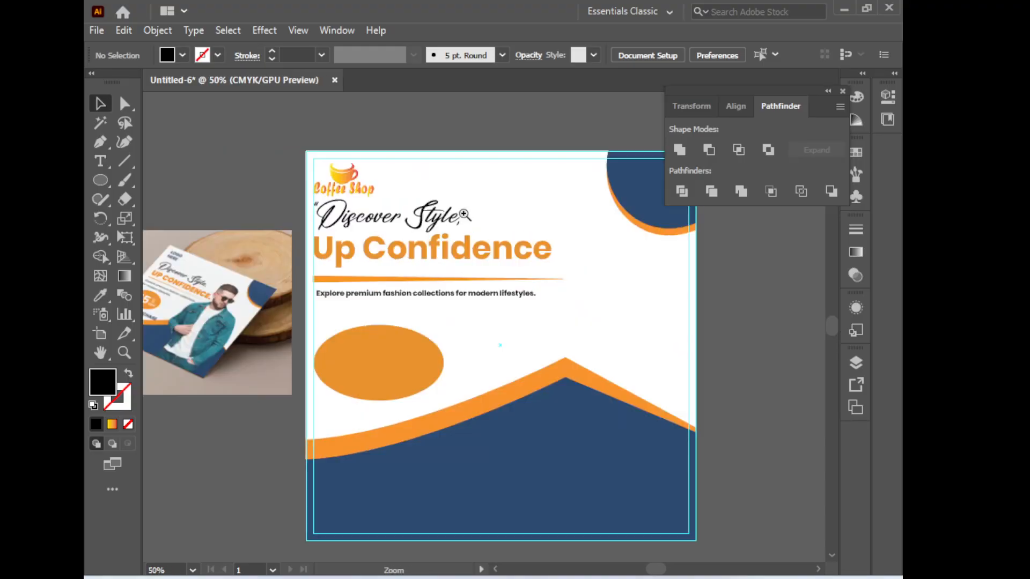
pyautogui.keyDown('ctrl'); pyautogui.click(460, 304); pyautogui.keyUp('ctrl')
pyautogui.moveTo(460, 310); pyautogui.dragTo(521, 284)
pyautogui.click(102, 160)
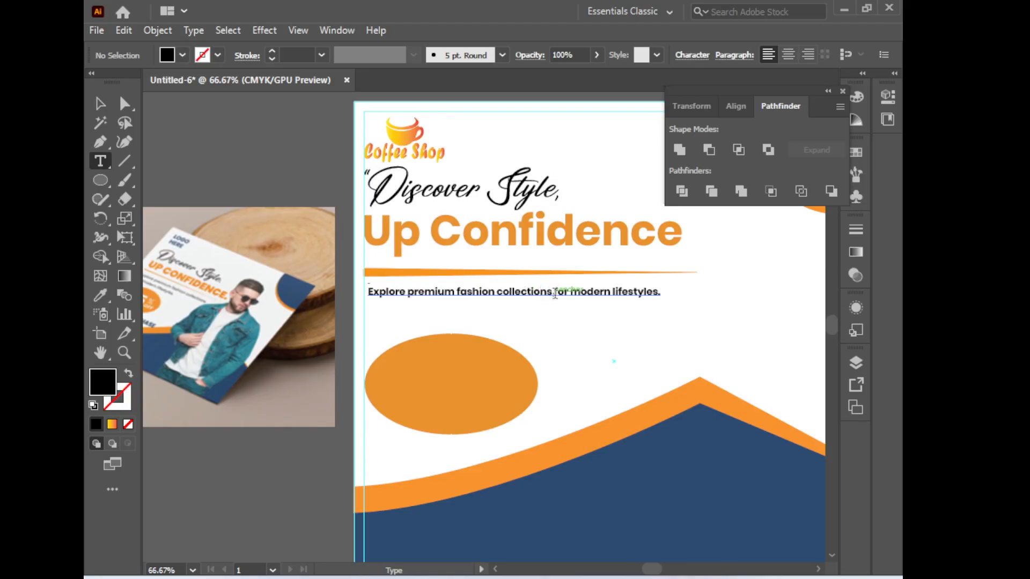
pyautogui.moveTo(554, 293); pyautogui.dragTo(678, 293)
pyautogui.hotkey('ctrl', 'c')
pyautogui.press('BackSpace')
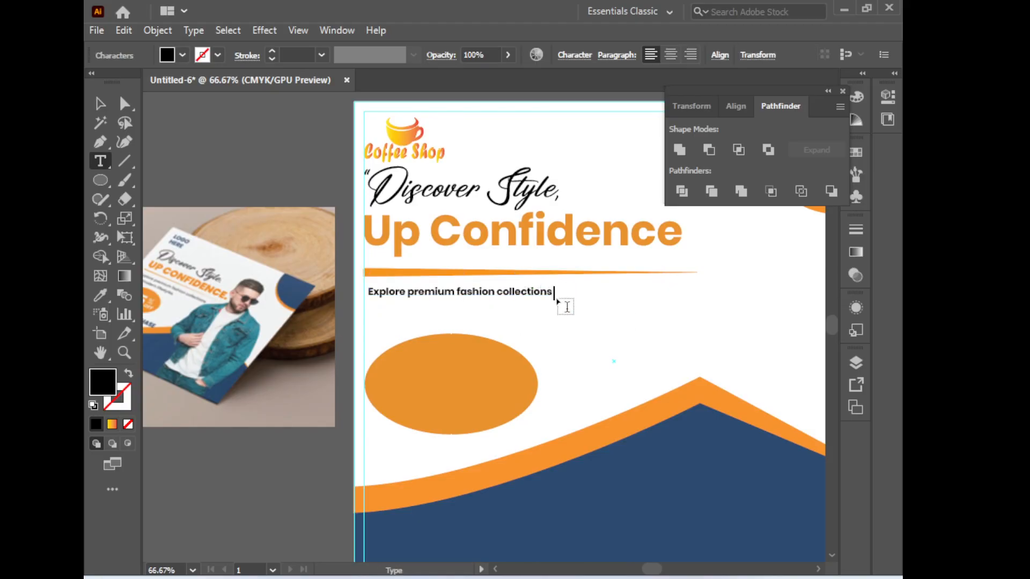
# Add a second line under "Explore premium fashion collections" and paste "for modern lifestyles." there
pyautogui.click(381, 313)
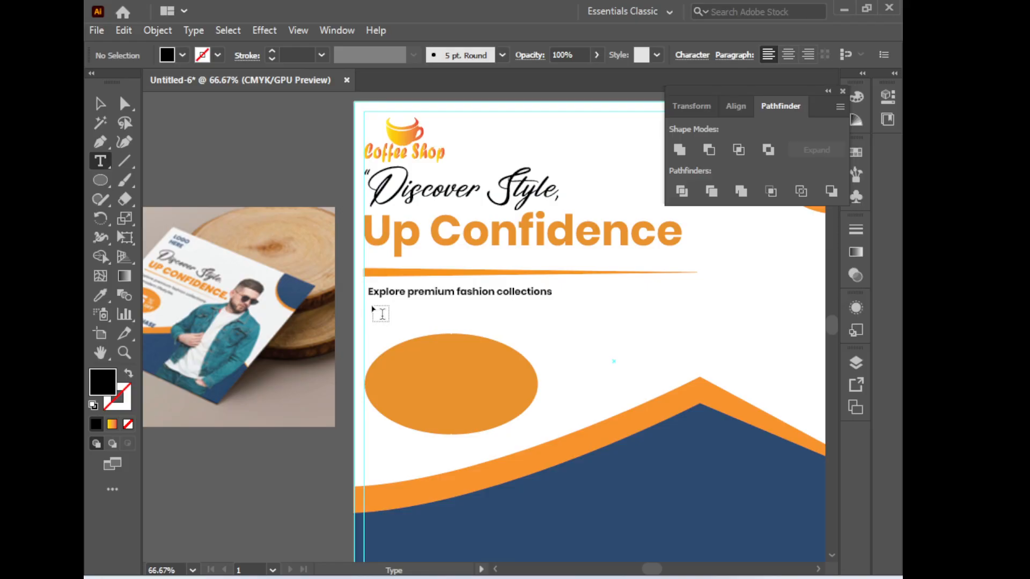
pyautogui.click(368, 298)
pyautogui.click(422, 317)
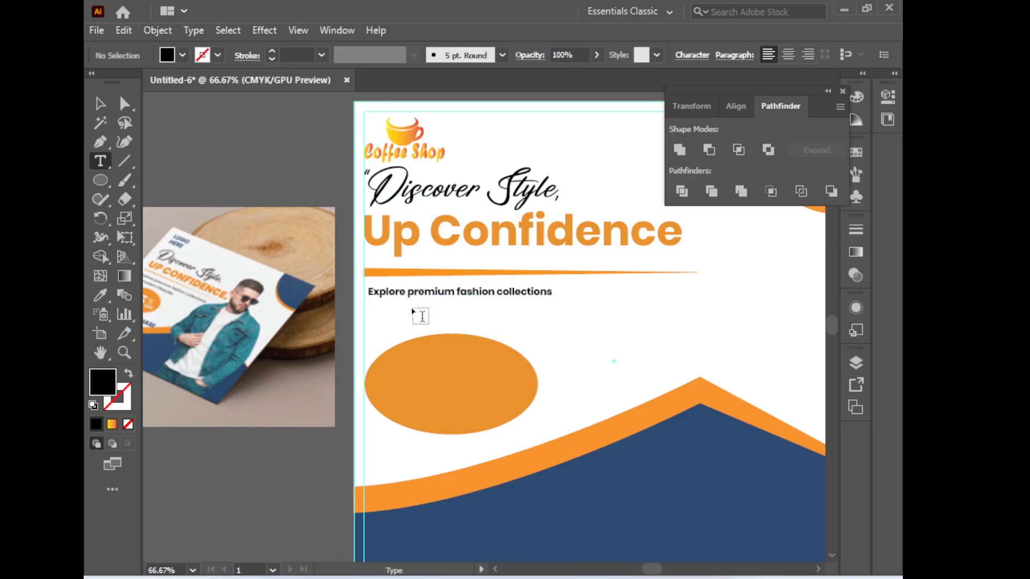
pyautogui.click(558, 294)
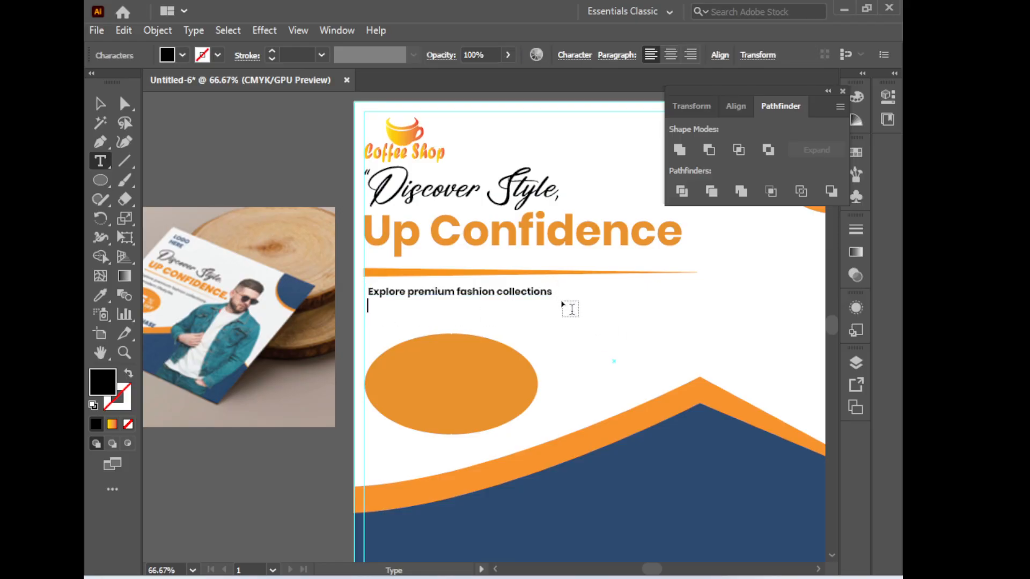
pyautogui.hotkey('ctrl', 'v')
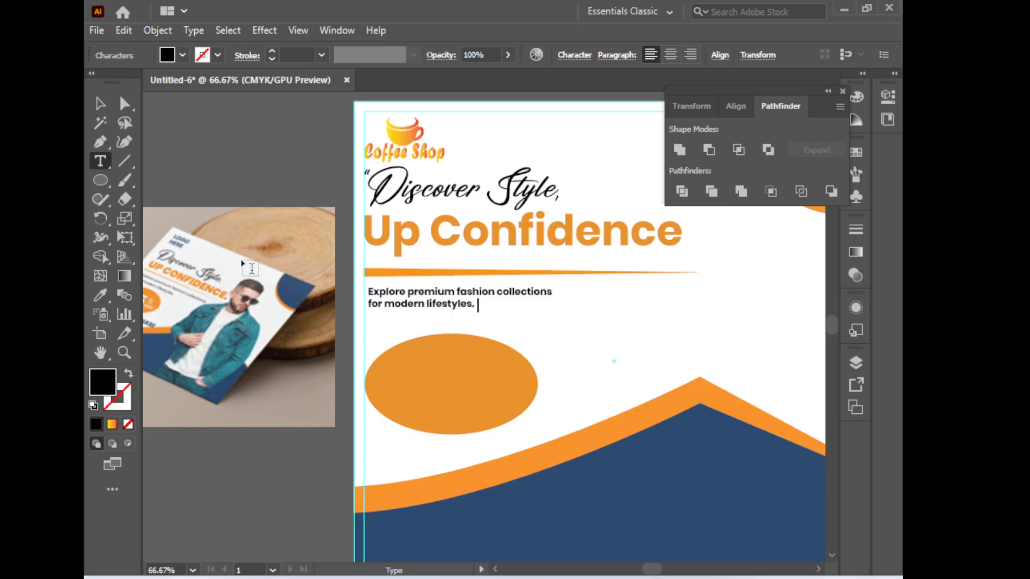
# Enlarge the two-line subtext to about 28 pt and nudge it left onto the margin guide, just above the ellipse
pyautogui.click(100, 103)
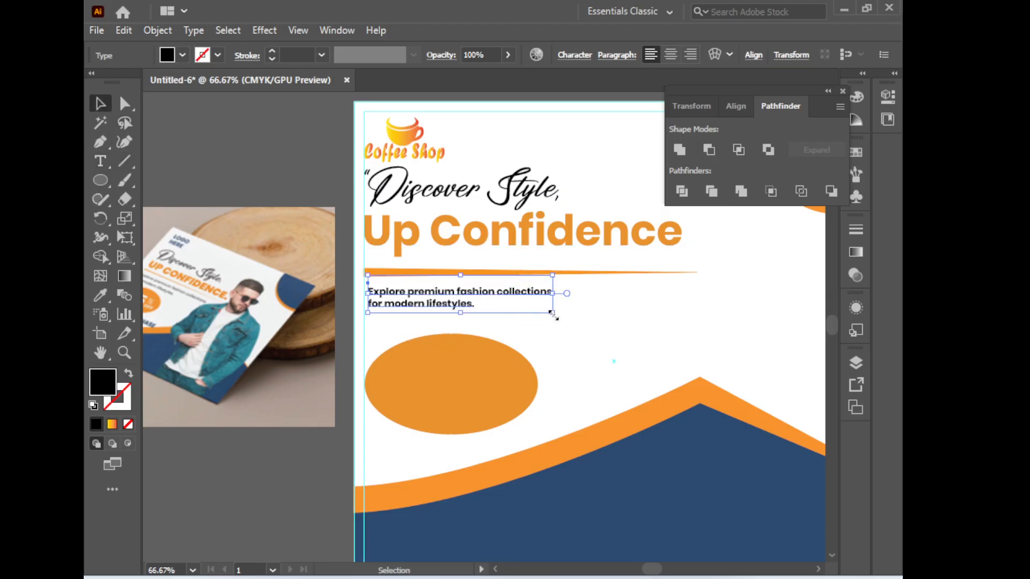
pyautogui.moveTo(553, 314); pyautogui.dragTo(590, 342)
pyautogui.moveTo(493, 290); pyautogui.dragTo(528, 298)
pyautogui.press('Left')
pyautogui.press('Left')
pyautogui.press('Left')
pyautogui.press('Left')
pyautogui.press('Left')
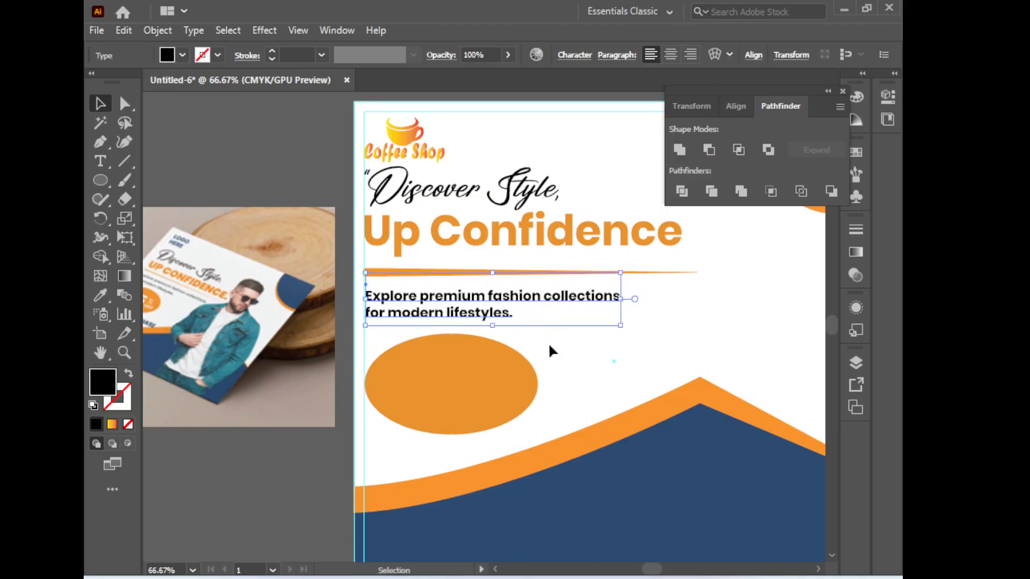
# Change the subtext's font style to Poppins Medium and deselect it
pyautogui.click(582, 57)
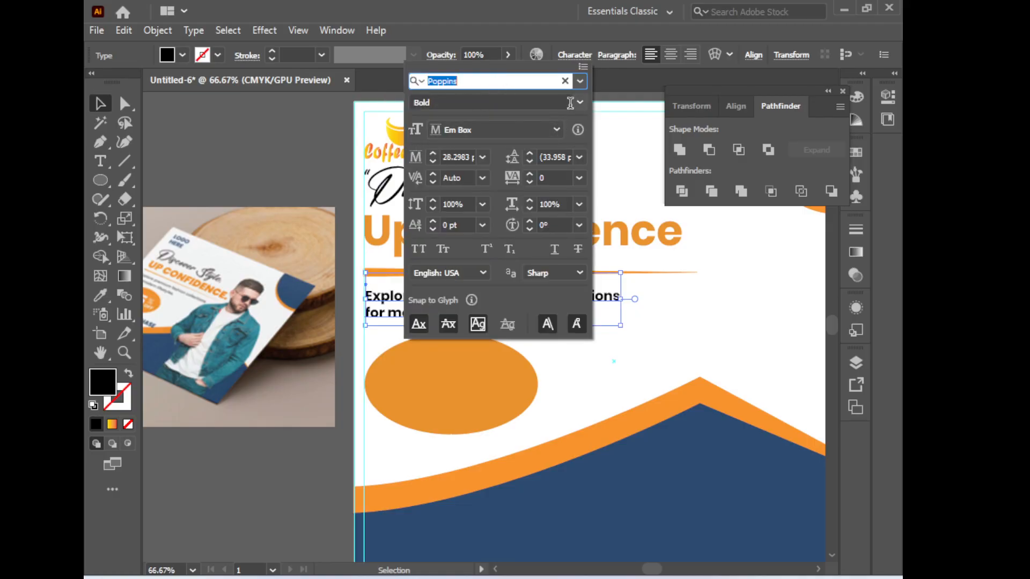
pyautogui.click(580, 102)
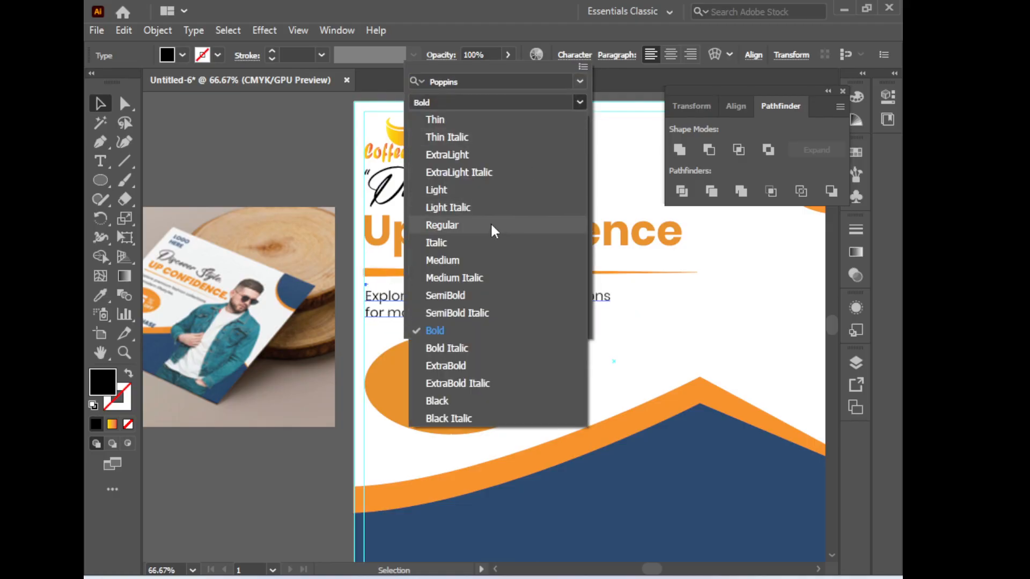
pyautogui.click(459, 261)
pyautogui.click(714, 332)
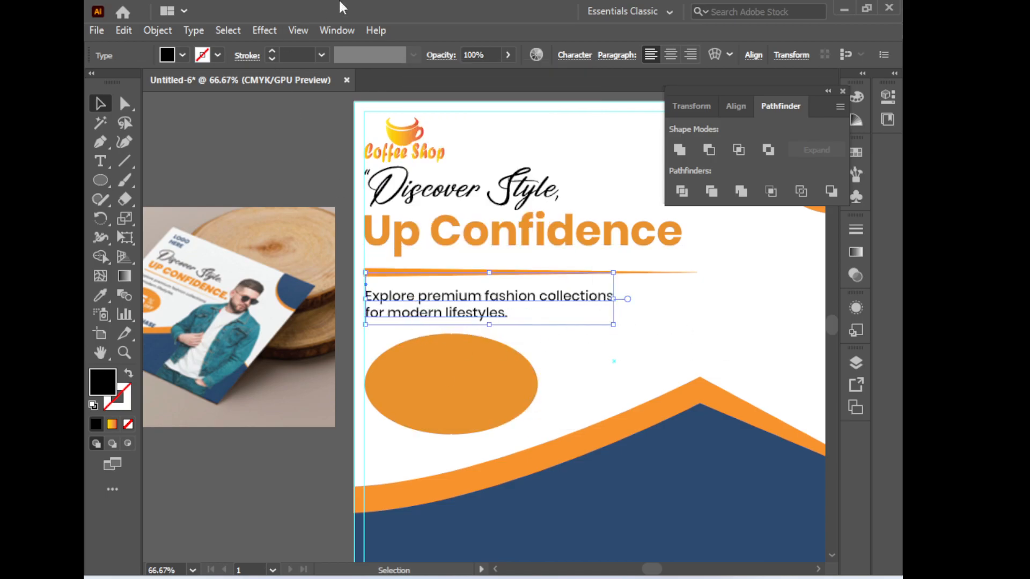
pyautogui.click(584, 391)
# Add the text "25" on the empty pasteboard beside the reference mockup image
pyautogui.moveTo(374, 404); pyautogui.dragTo(601, 339)
pyautogui.click(101, 162)
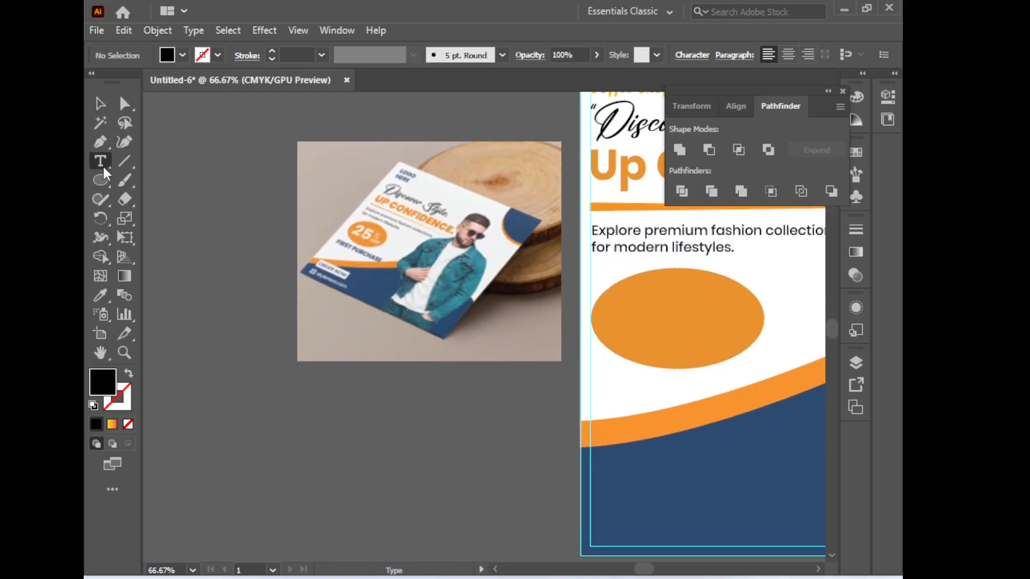
pyautogui.hscroll(-2, 315, 289)
pyautogui.scroll(-2, 315, 289)
pyautogui.click(196, 299)
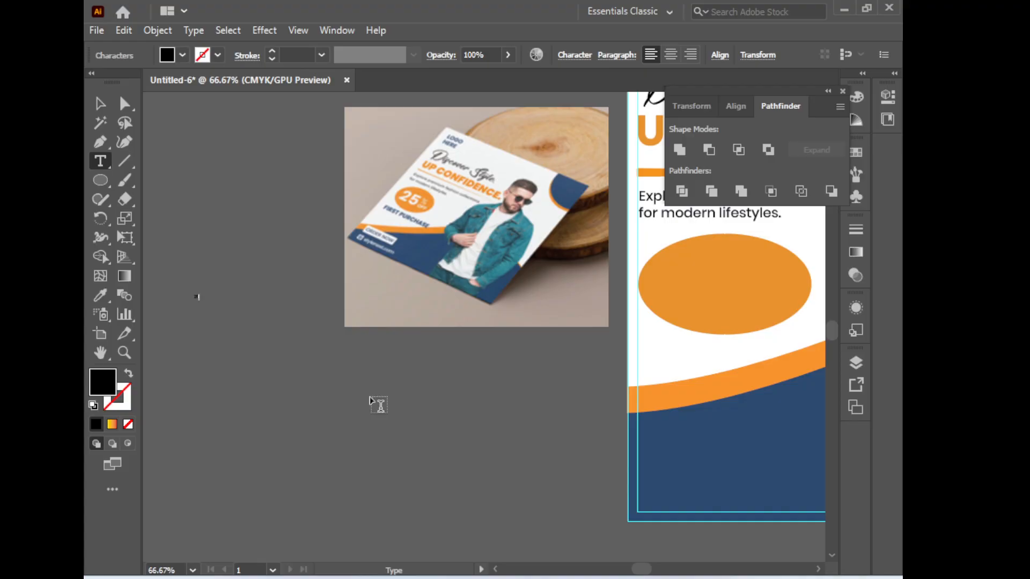
pyautogui.write('25')
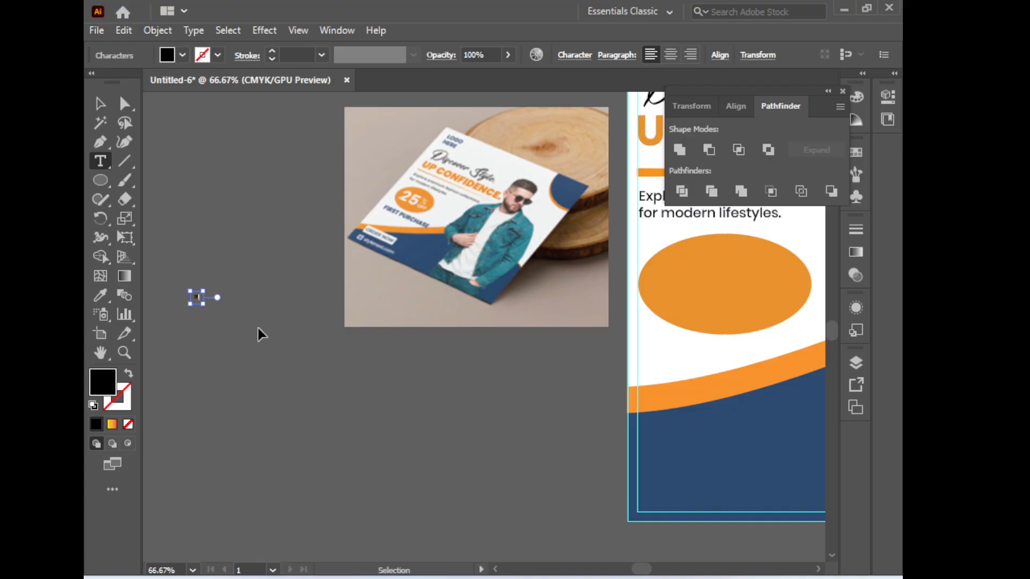
pyautogui.hotkey('ctrl', '+')
pyautogui.hotkey('ctrl', '+')
pyautogui.moveTo(498, 349); pyautogui.dragTo(243, 338)
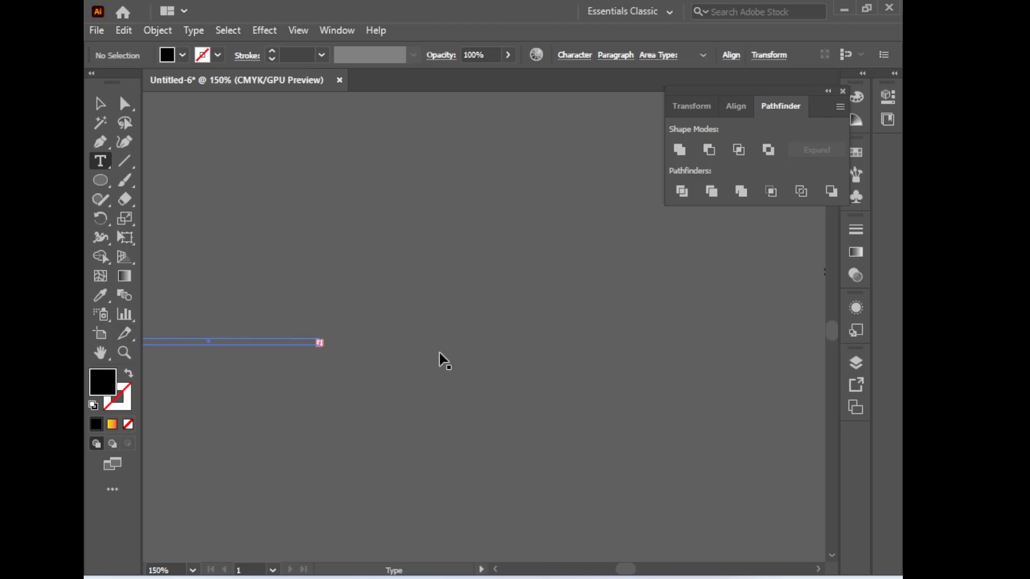
pyautogui.hotkey('ctrl', 'z')
pyautogui.moveTo(656, 366); pyautogui.dragTo(341, 352)
pyautogui.hotkey('ctrl', 'z')
pyautogui.hotkey('ctrl', 'z')
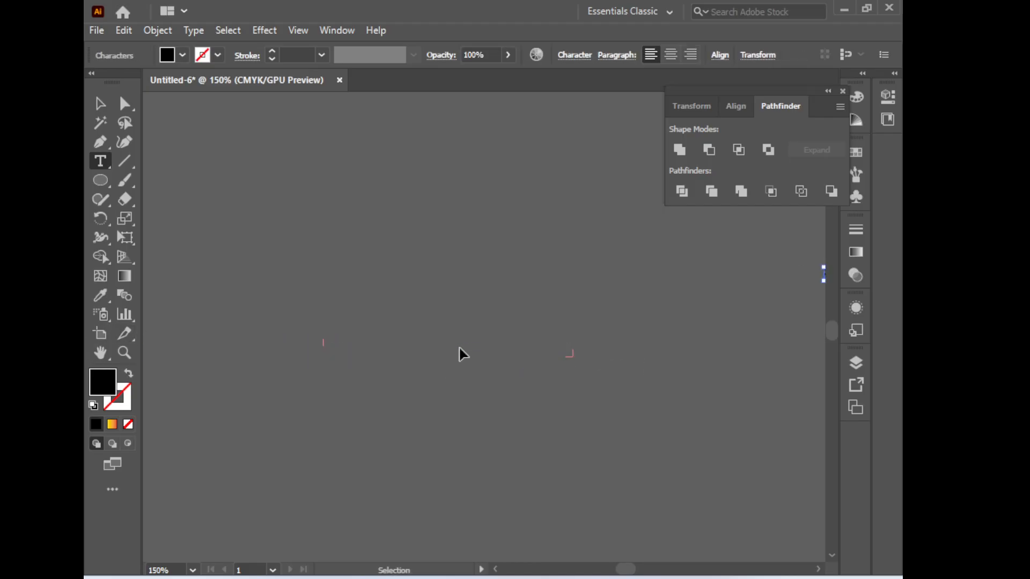
# Delete the small black "25" text from the empty pasteboard beside the reference mockup
pyautogui.click(99, 104)
pyautogui.moveTo(610, 327); pyautogui.dragTo(207, 347)
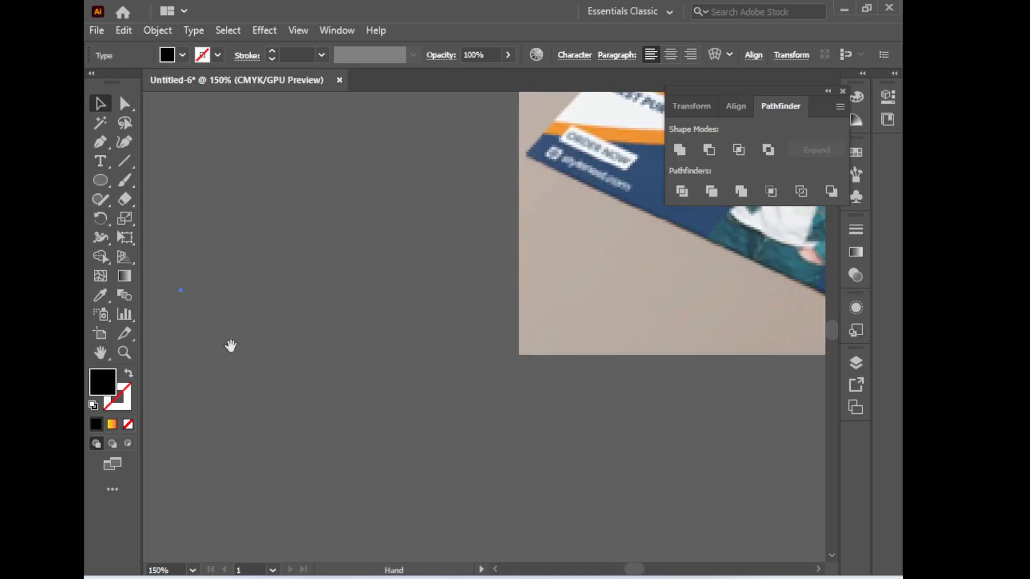
pyautogui.moveTo(220, 304); pyautogui.dragTo(271, 314)
pyautogui.moveTo(224, 271); pyautogui.dragTo(369, 354)
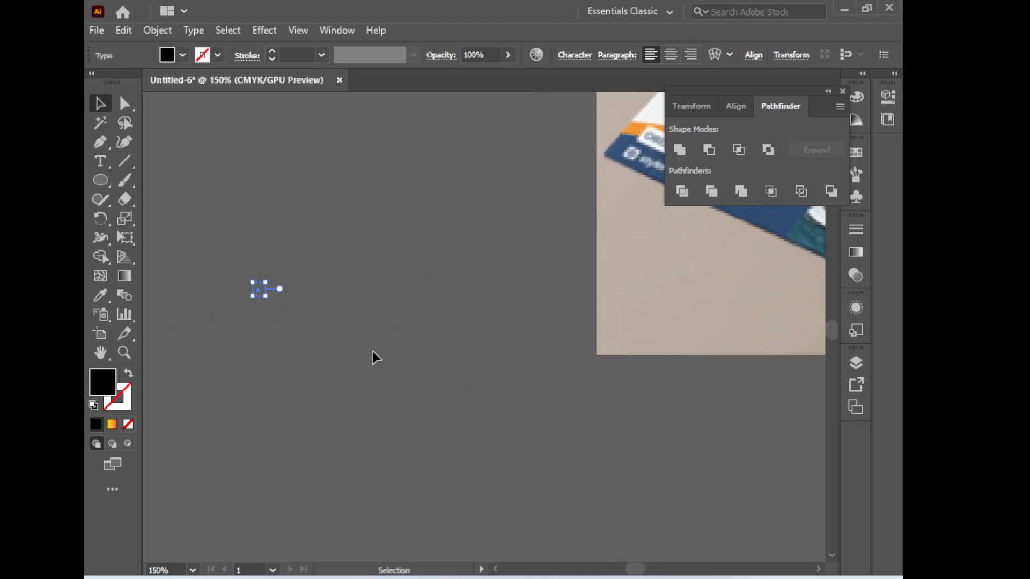
pyautogui.press('Delete')
# Compare the offer badge in the reference mockup with the empty orange ellipse on the flyer
pyautogui.keyDown('ctrl'); pyautogui.keyDown('alt'); pyautogui.click(384, 351); pyautogui.keyUp('alt'); pyautogui.keyUp('ctrl')
pyautogui.keyDown('ctrl'); pyautogui.keyDown('alt'); pyautogui.click(384, 351); pyautogui.keyUp('alt'); pyautogui.keyUp('ctrl')
pyautogui.keyDown('ctrl'); pyautogui.keyDown('alt'); pyautogui.click(384, 351); pyautogui.keyUp('alt'); pyautogui.keyUp('ctrl')
pyautogui.moveTo(710, 313); pyautogui.dragTo(421, 370)
pyautogui.keyDown('ctrl'); pyautogui.click(467, 291); pyautogui.keyUp('ctrl')
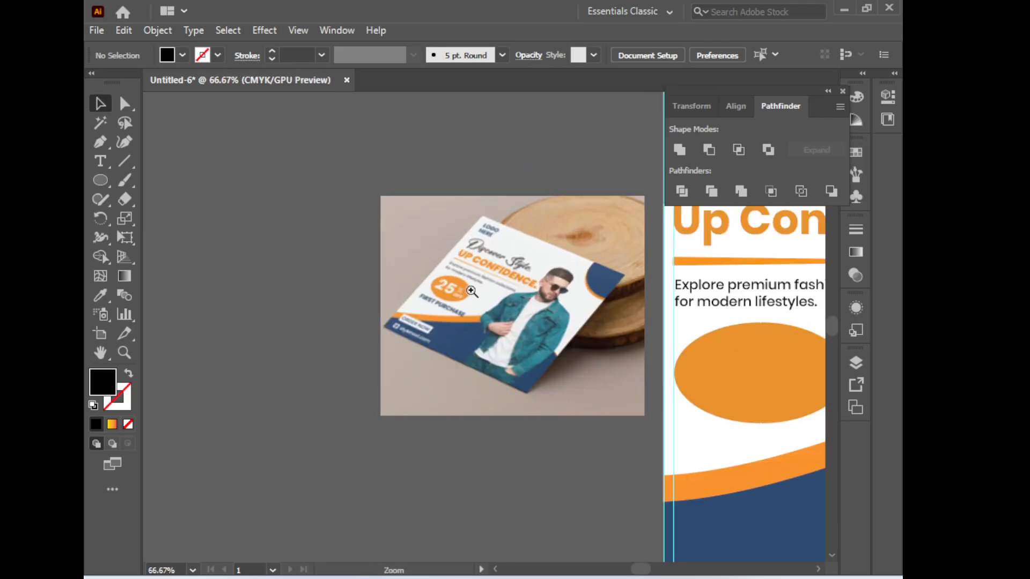
pyautogui.keyDown('ctrl'); pyautogui.click(467, 291); pyautogui.keyUp('ctrl')
pyautogui.moveTo(492, 369); pyautogui.dragTo(419, 360)
pyautogui.moveTo(731, 341); pyautogui.dragTo(470, 340)
pyautogui.hotkey('ctrl', '-')
pyautogui.hotkey('ctrl', '-')
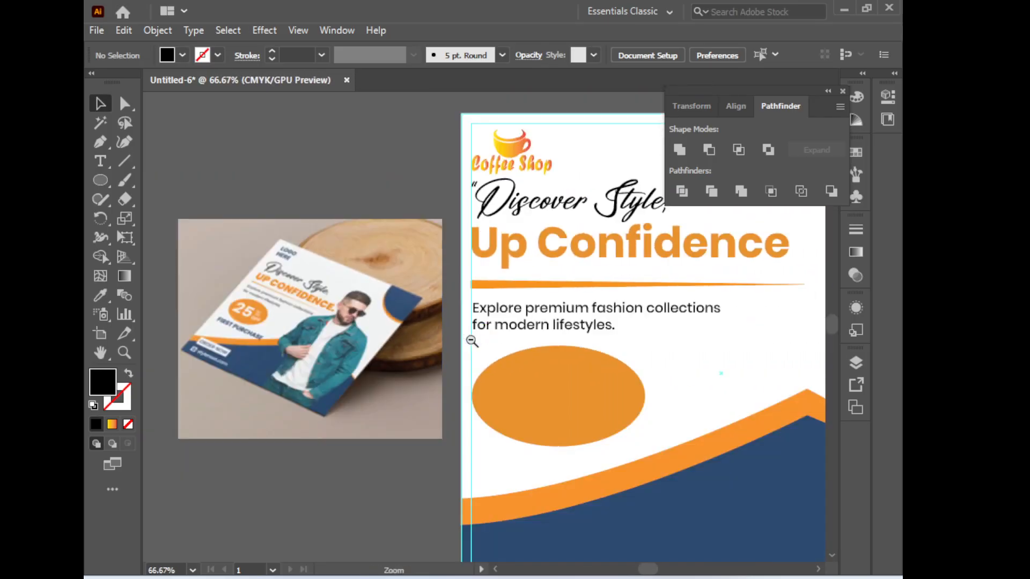
pyautogui.keyDown('ctrl'); pyautogui.click(555, 332); pyautogui.keyUp('ctrl')
pyautogui.moveTo(461, 377); pyautogui.dragTo(513, 358)
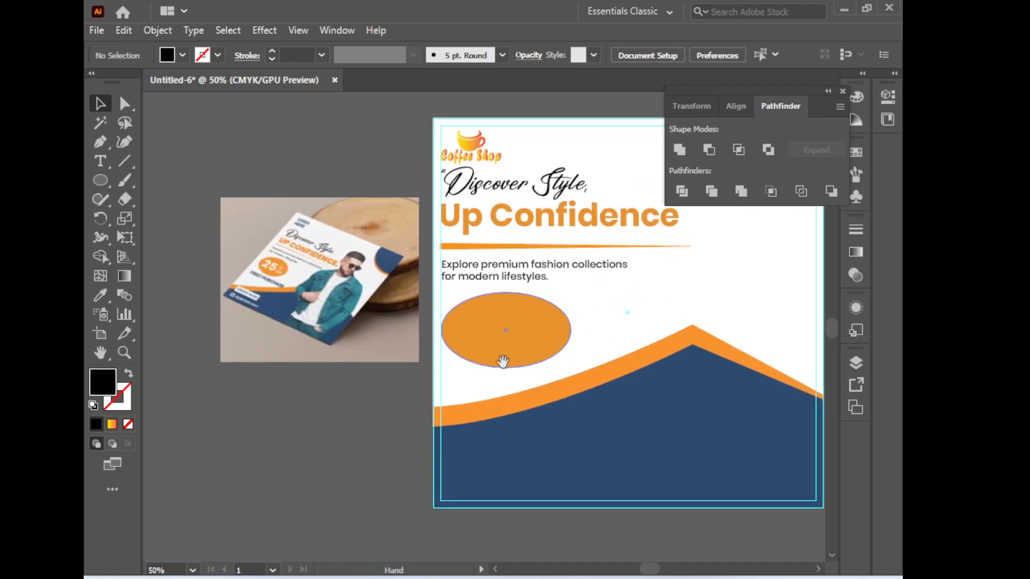
pyautogui.click(561, 344)
pyautogui.hotkey('ctrl', 'shift', 'a')
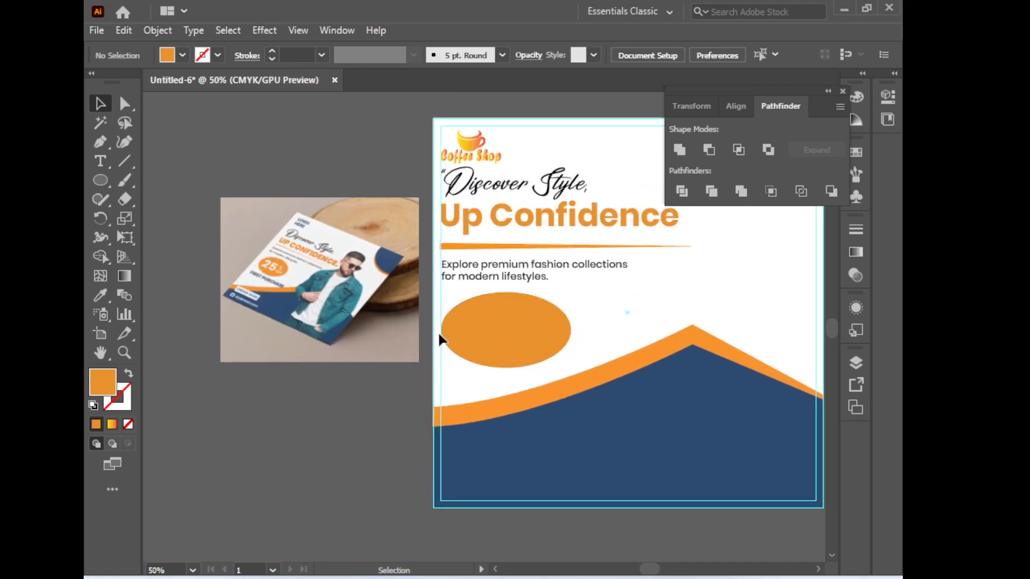
pyautogui.hotkey('ctrl', '+')
pyautogui.click(284, 248)
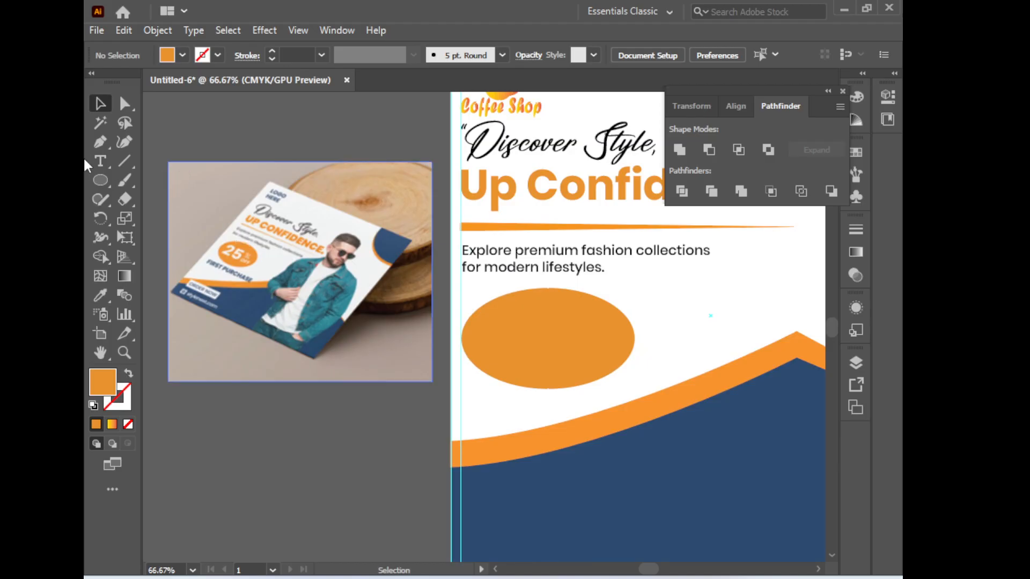
# Add the text "25" on the empty pasteboard below the reference mockup image
pyautogui.click(100, 161)
pyautogui.scroll(-5, 199, 265)
pyautogui.hscroll(-2, 198, 266)
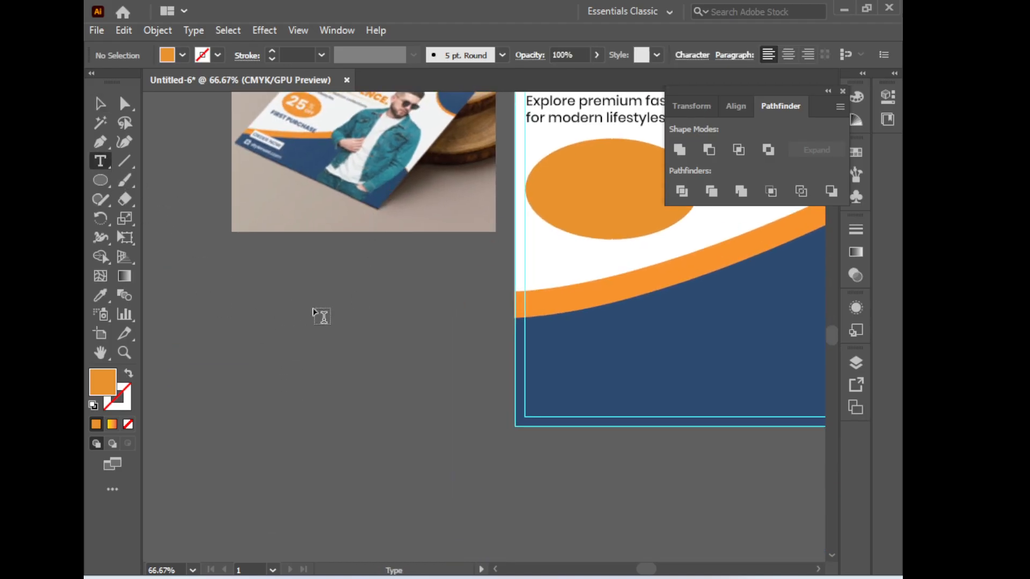
pyautogui.click(269, 364)
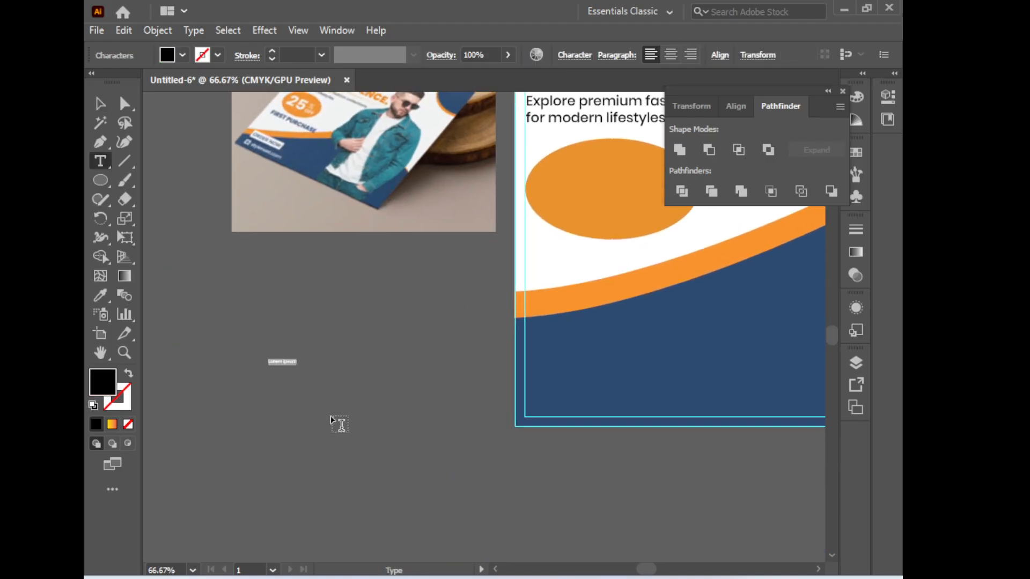
pyautogui.write('25')
# Increase the font size of the "25" text on the pasteboard
pyautogui.hotkey('ctrl', '+')
pyautogui.hotkey('ctrl', '+')
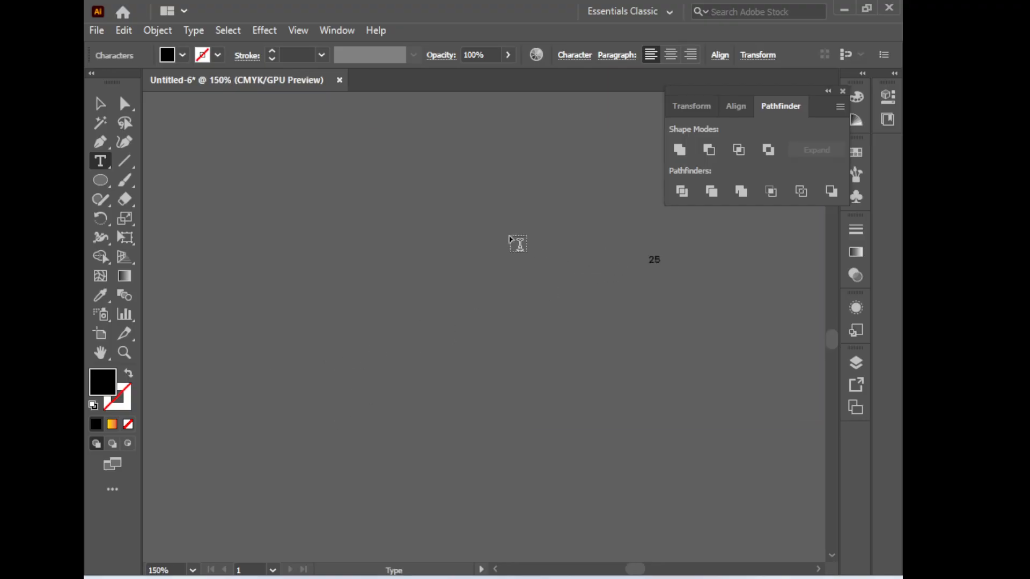
pyautogui.click(96, 108)
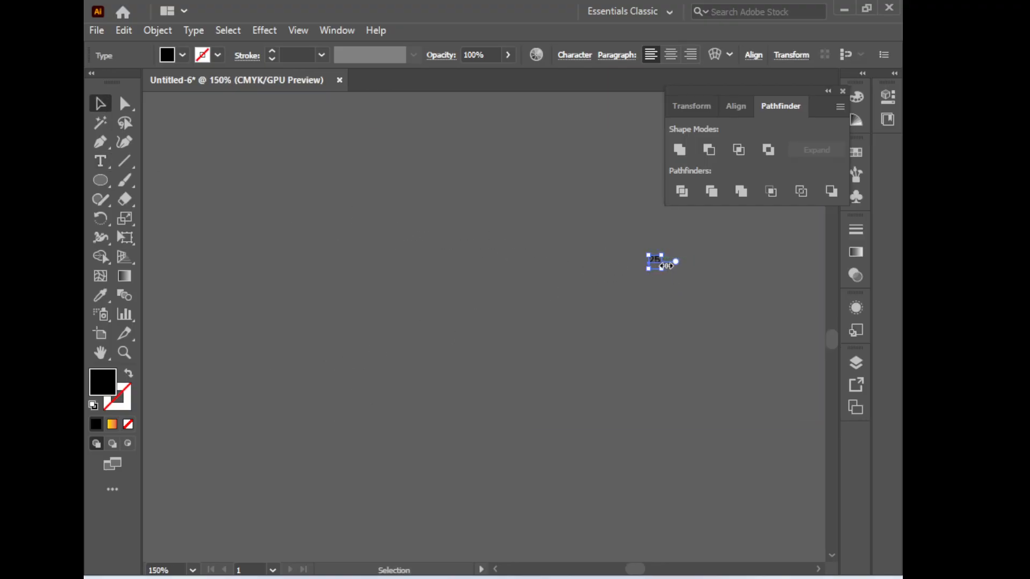
pyautogui.click(574, 55)
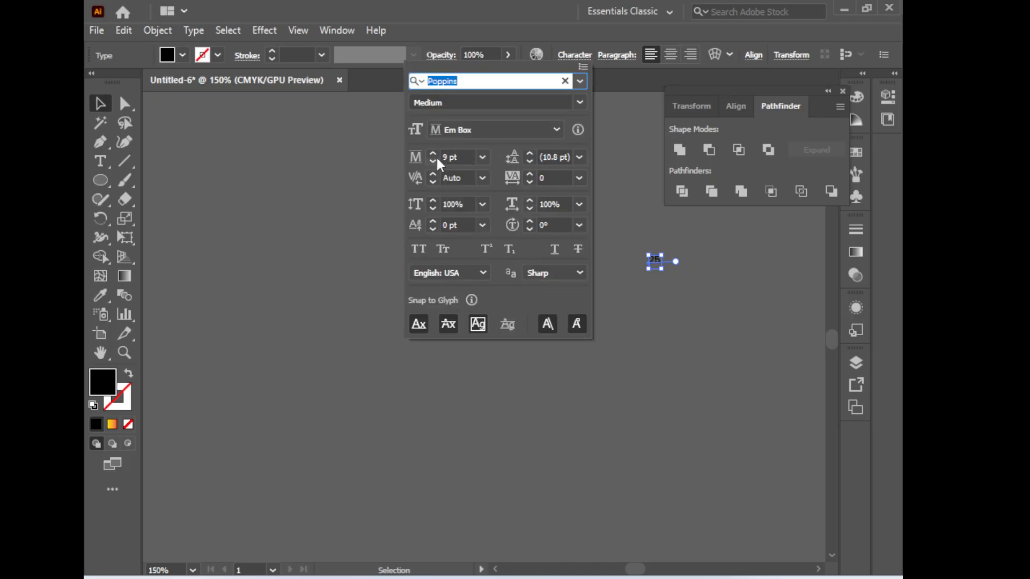
pyautogui.click(432, 153)
pyautogui.click(432, 155)
pyautogui.moveTo(671, 249); pyautogui.dragTo(436, 293)
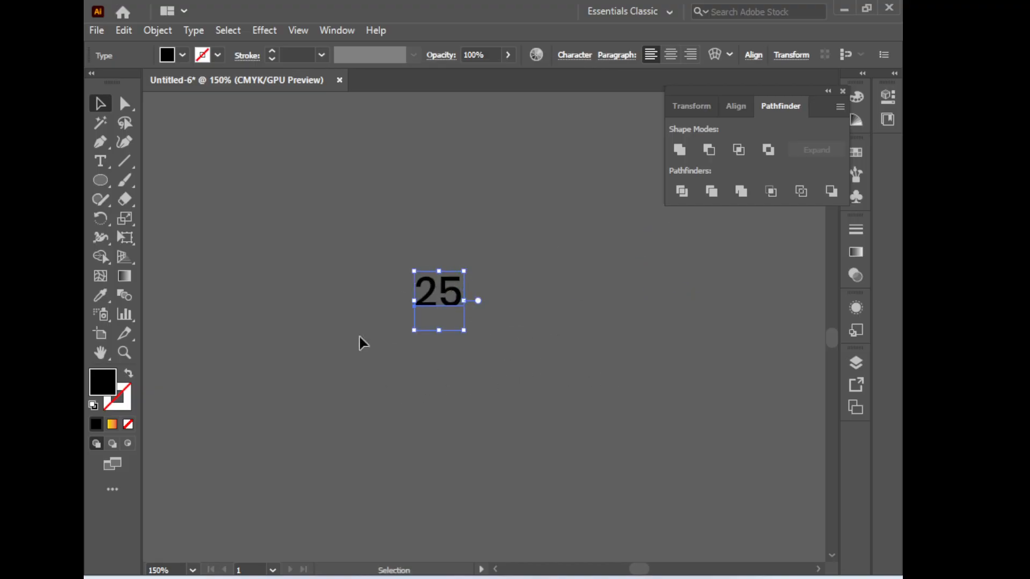
# Recolour the "25" text white by sampling the flyer's background with the Eyedropper
pyautogui.click(105, 300)
pyautogui.keyDown('ctrl'); pyautogui.keyDown('alt'); pyautogui.click(316, 410); pyautogui.keyUp('alt'); pyautogui.keyUp('ctrl')
pyautogui.keyDown('ctrl'); pyautogui.keyDown('alt'); pyautogui.click(316, 410); pyautogui.keyUp('alt'); pyautogui.keyUp('ctrl')
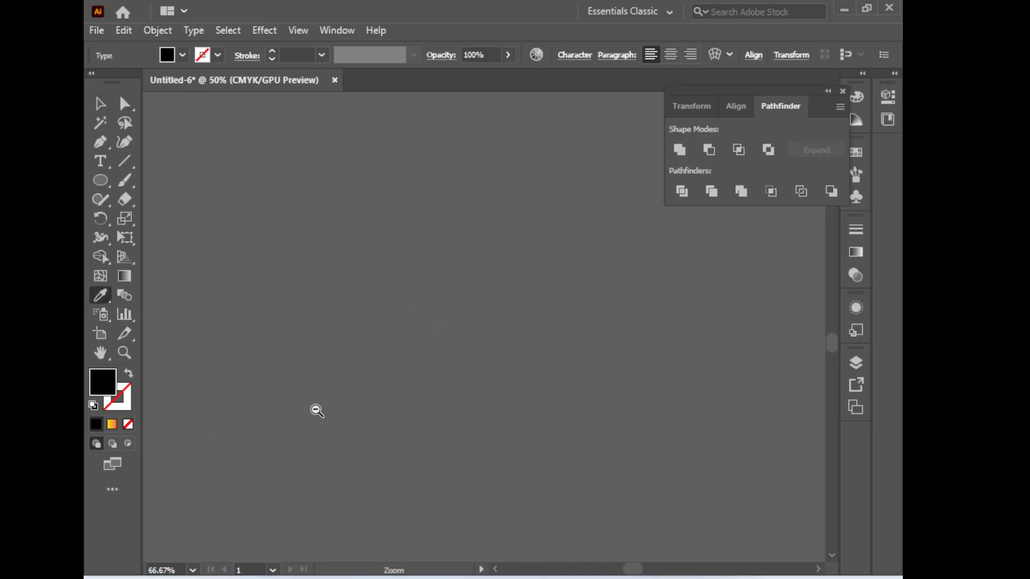
pyautogui.keyDown('ctrl'); pyautogui.keyDown('alt'); pyautogui.click(315, 410); pyautogui.keyUp('alt'); pyautogui.keyUp('ctrl')
pyautogui.keyDown('ctrl'); pyautogui.keyDown('alt'); pyautogui.click(316, 409); pyautogui.keyUp('alt'); pyautogui.keyUp('ctrl')
pyautogui.moveTo(675, 337); pyautogui.dragTo(331, 404)
pyautogui.moveTo(600, 340); pyautogui.dragTo(388, 413)
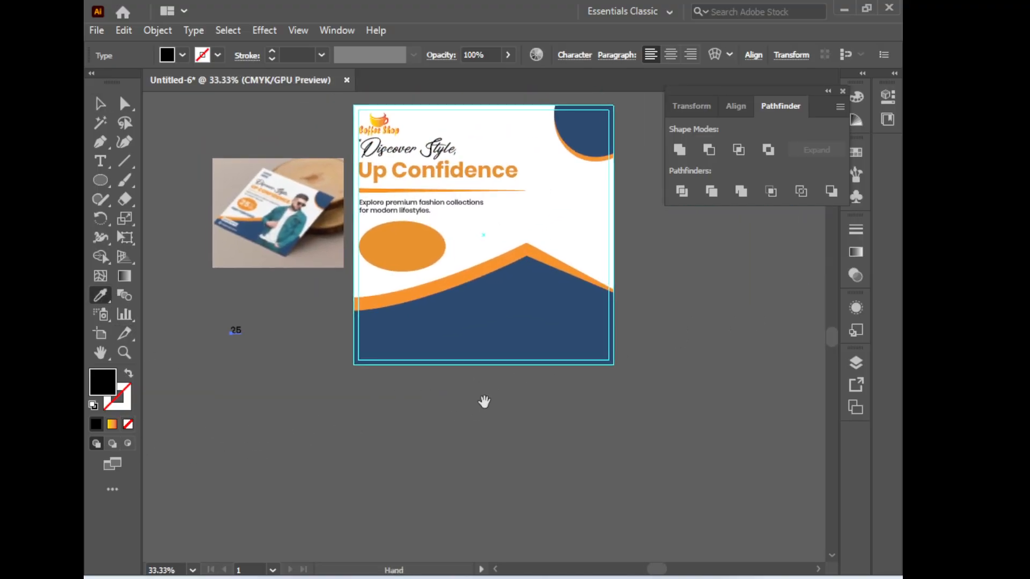
pyautogui.click(395, 249)
pyautogui.keyDown('ctrl'); pyautogui.click(270, 354); pyautogui.keyUp('ctrl')
pyautogui.moveTo(546, 290); pyautogui.dragTo(412, 349)
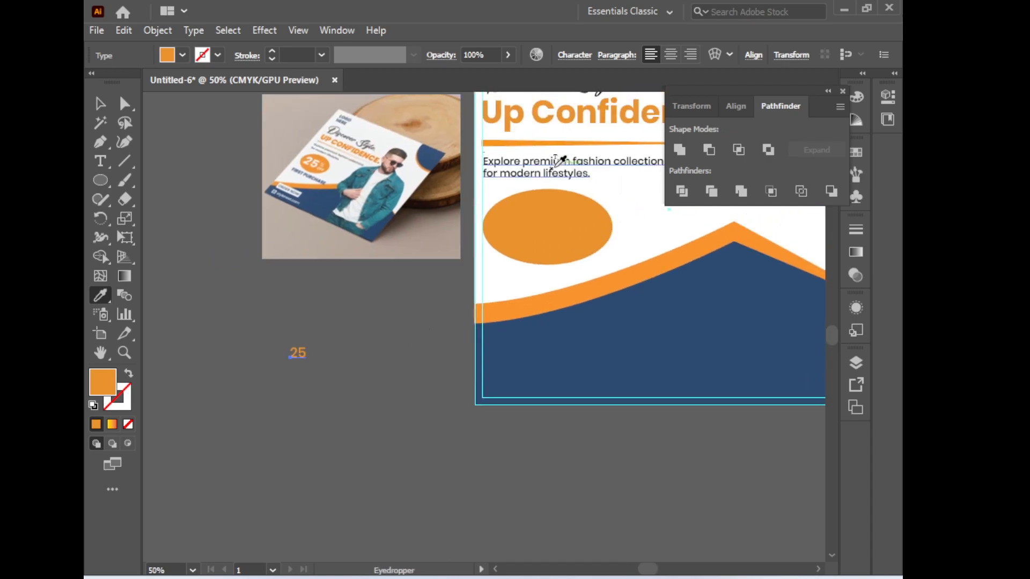
pyautogui.click(617, 182)
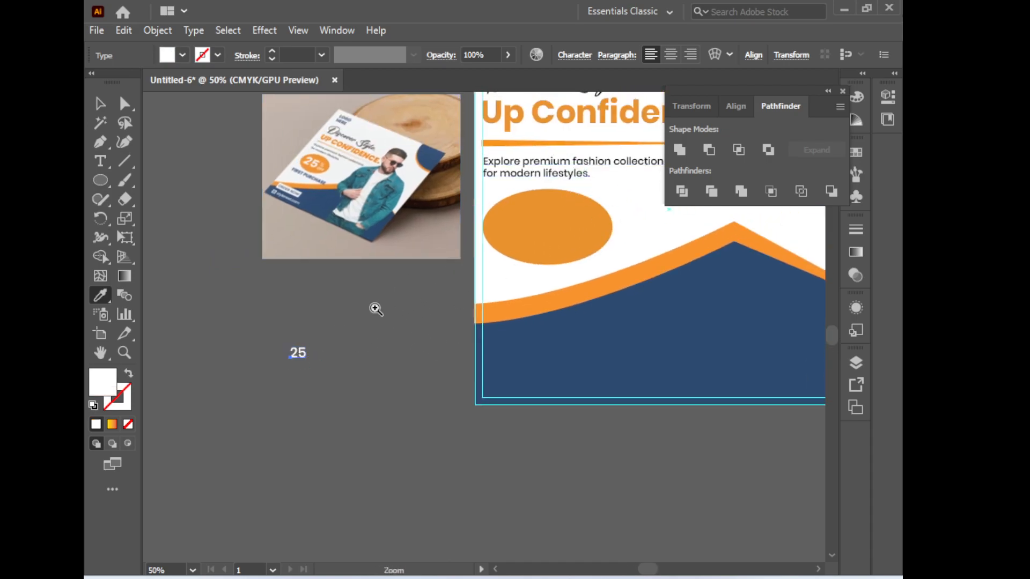
# Scale up the white "25" text and place it in the upper middle of the orange ellipse
pyautogui.keyDown('ctrl'); pyautogui.click(375, 309); pyautogui.keyUp('ctrl')
pyautogui.moveTo(388, 368); pyautogui.dragTo(300, 401)
pyautogui.press('v')
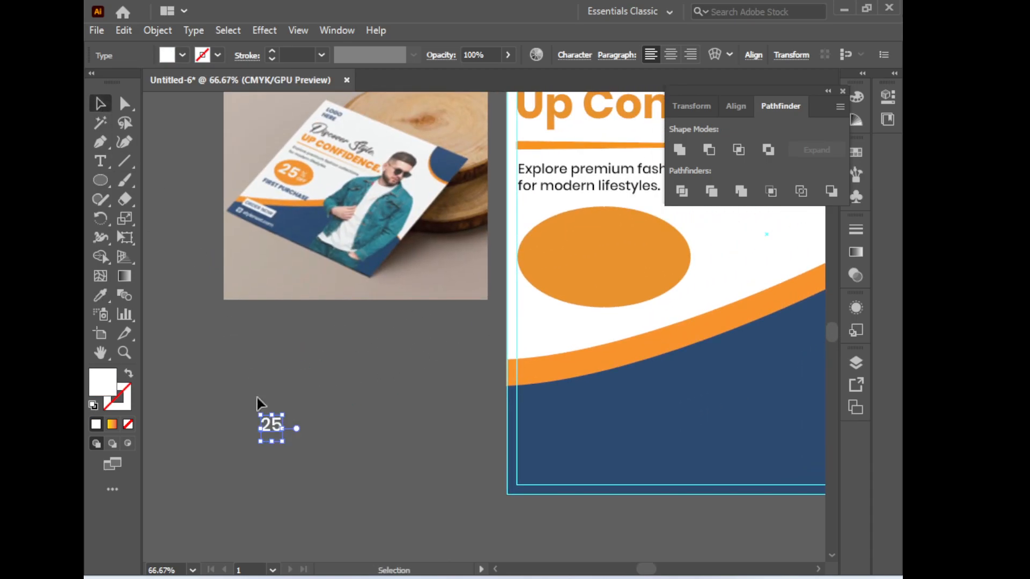
pyautogui.moveTo(281, 443); pyautogui.dragTo(368, 510)
pyautogui.moveTo(320, 452); pyautogui.dragTo(625, 271)
pyautogui.moveTo(630, 345); pyautogui.dragTo(625, 367)
pyautogui.moveTo(606, 321); pyautogui.dragTo(604, 318)
pyautogui.click(340, 382)
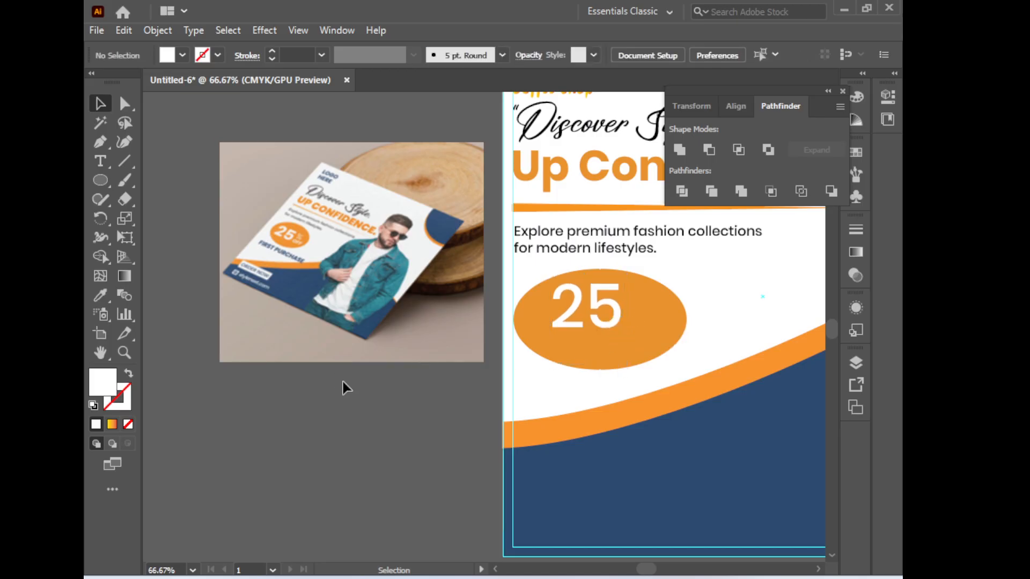
# Add a "%" text on the pasteboard below the mockup and colour it white with the Eyedropper
pyautogui.moveTo(346, 417); pyautogui.dragTo(419, 368)
pyautogui.click(106, 165)
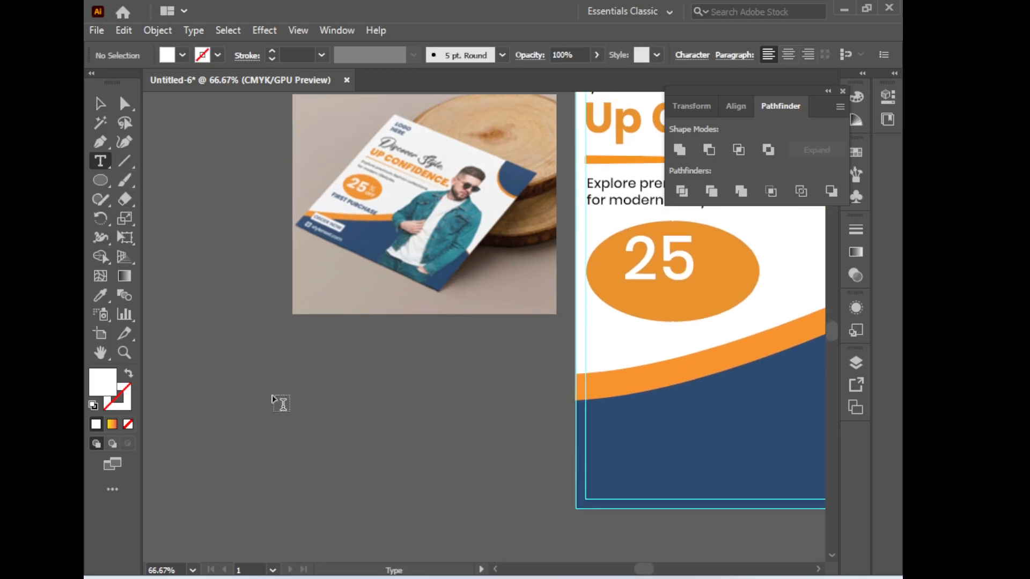
pyautogui.click(275, 399)
pyautogui.write('%')
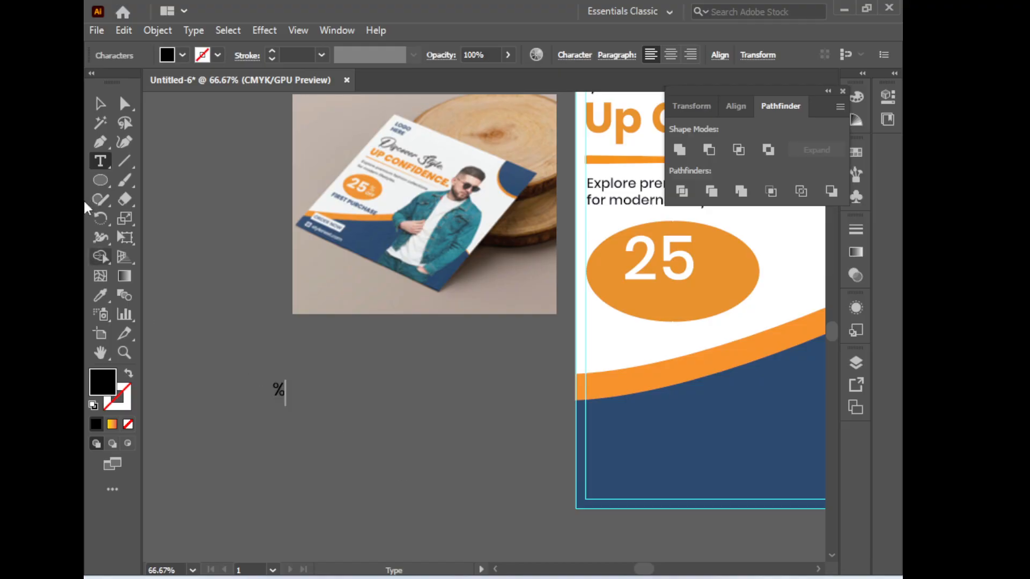
pyautogui.click(101, 103)
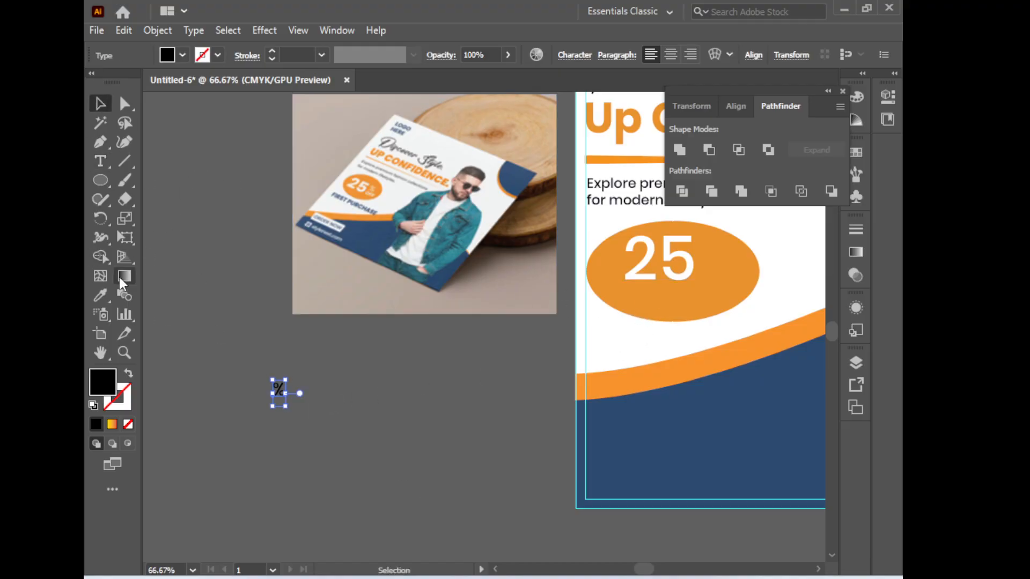
pyautogui.click(101, 295)
pyautogui.click(657, 339)
# Place the "%" sign on the ellipse directly after the "25", sized at roughly half its height
pyautogui.click(105, 104)
pyautogui.moveTo(285, 394); pyautogui.dragTo(692, 303)
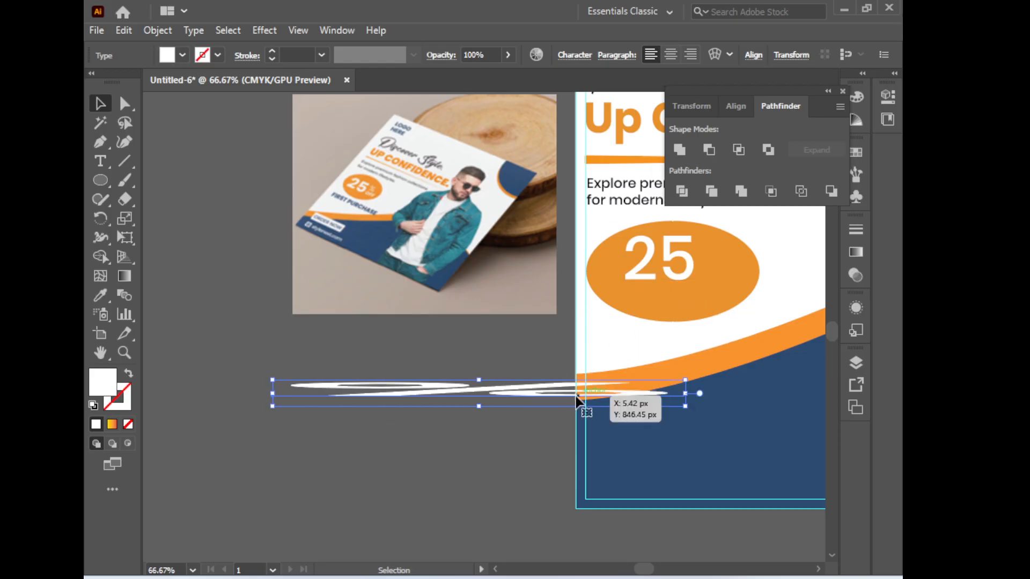
pyautogui.hotkey('ctrl', 'z')
pyautogui.moveTo(278, 393); pyautogui.dragTo(717, 280)
pyautogui.click(329, 377)
# Add the text "off" on the pasteboard below the mockup and colour it white with the Eyedropper
pyautogui.click(100, 164)
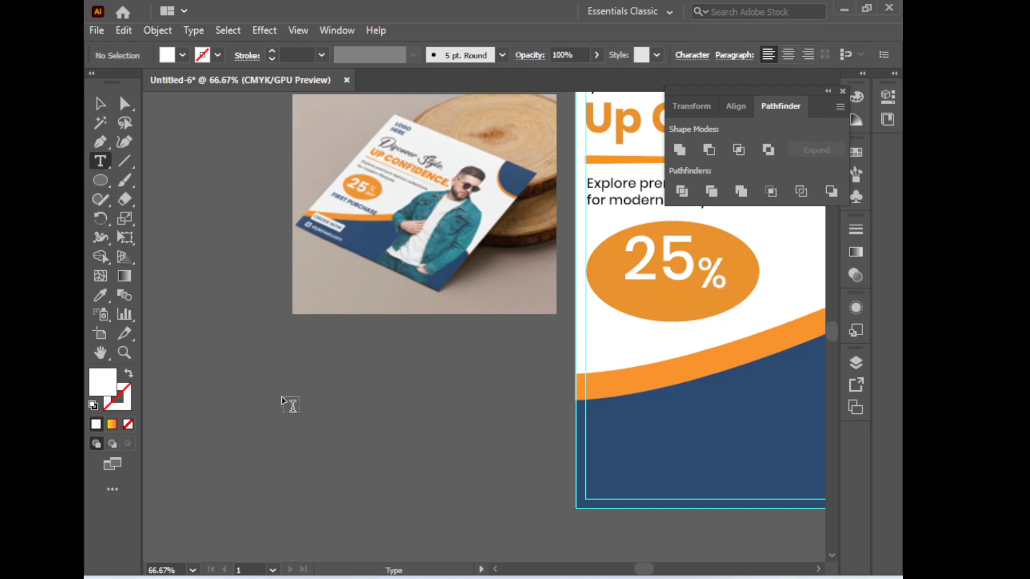
pyautogui.click(284, 401)
pyautogui.write('off')
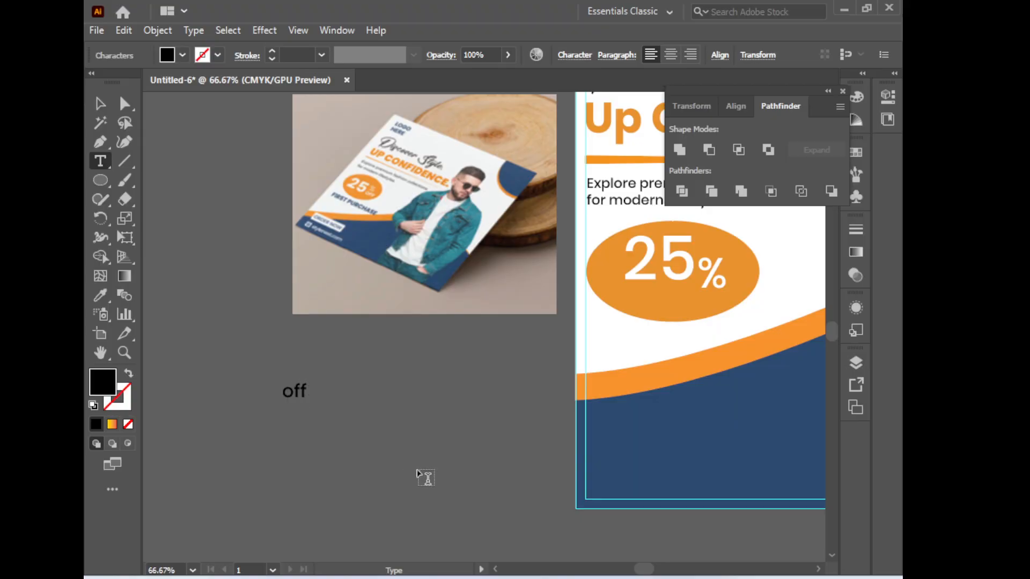
pyautogui.click(99, 103)
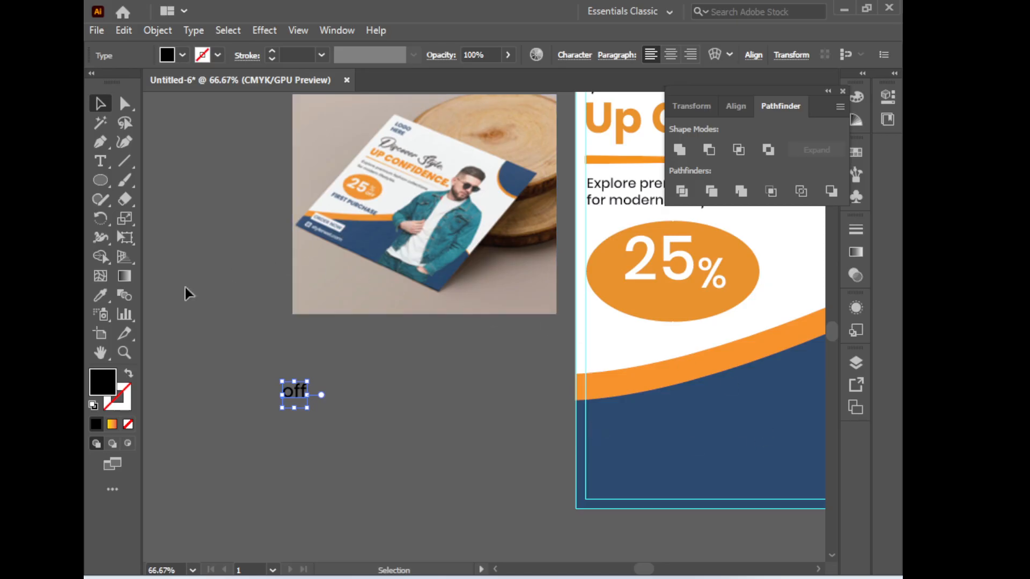
pyautogui.click(101, 295)
pyautogui.click(652, 326)
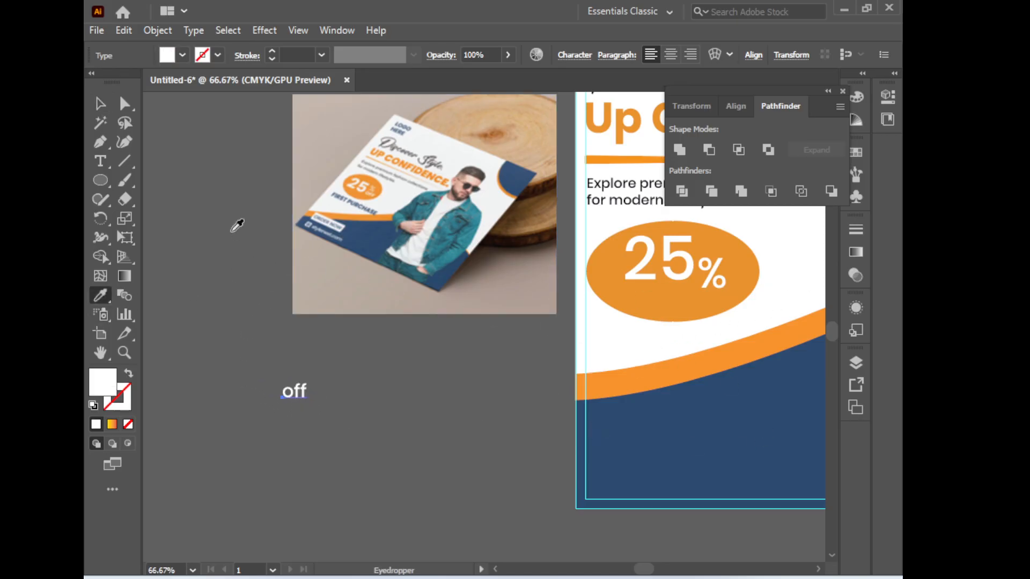
# Enlarge the "off" text and place it on the ellipse beneath "25%"
pyautogui.press('v')
pyautogui.moveTo(305, 409); pyautogui.dragTo(684, 297)
pyautogui.click(710, 280)
# Check the placement of the "25% off" texts on the ellipse against the reference mockup
pyautogui.press('space')
pyautogui.moveTo(641, 357); pyautogui.dragTo(427, 436)
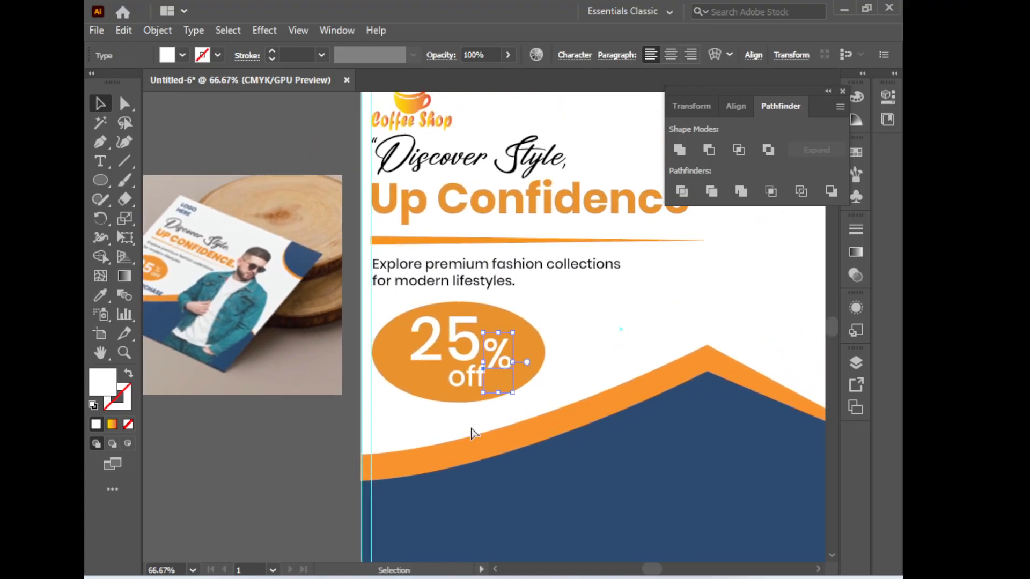
pyautogui.hotkey('ctrl', '-')
pyautogui.hotkey('ctrl', '-')
pyautogui.hotkey('ctrl', '-')
pyautogui.hotkey('ctrl', 'alt', 'space')
pyautogui.keyDown('ctrl'); pyautogui.keyDown('alt'); pyautogui.click(438, 365); pyautogui.keyUp('alt'); pyautogui.keyUp('ctrl')
pyautogui.hotkey('ctrl', 'space')
pyautogui.keyDown('ctrl'); pyautogui.click(564, 247); pyautogui.keyUp('ctrl')
pyautogui.keyDown('ctrl'); pyautogui.click(565, 247); pyautogui.keyUp('ctrl')
pyautogui.press('space')
pyautogui.moveTo(390, 454); pyautogui.dragTo(560, 345)
pyautogui.hotkey('ctrl', 'space')
pyautogui.keyDown('ctrl'); pyautogui.click(551, 338); pyautogui.keyUp('ctrl')
pyautogui.press('space')
pyautogui.moveTo(657, 387); pyautogui.dragTo(691, 380)
pyautogui.moveTo(379, 420); pyautogui.dragTo(556, 407)
pyautogui.click(479, 517)
pyautogui.click(523, 290)
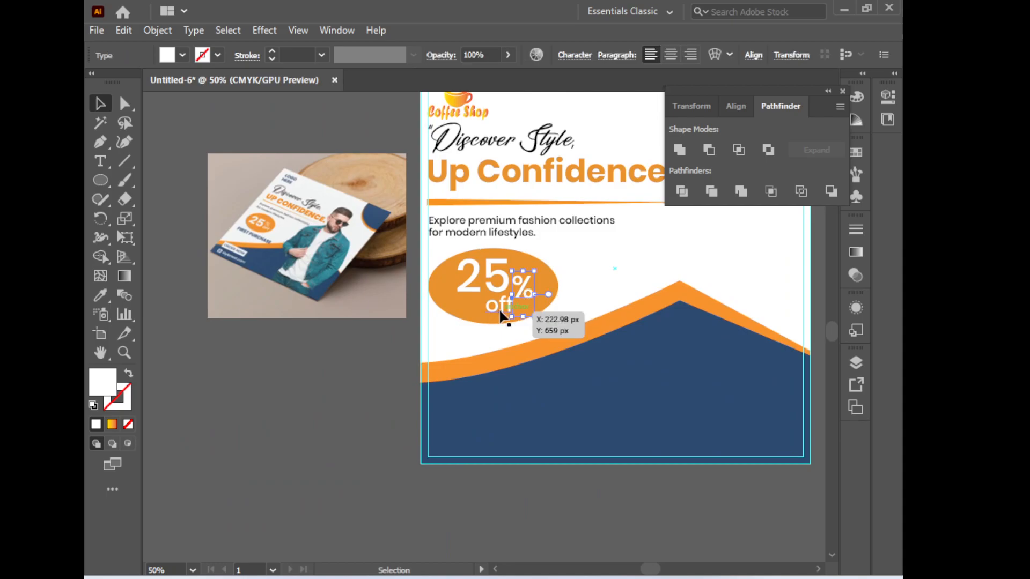
pyautogui.keyDown('shift'); pyautogui.click(500, 306); pyautogui.keyUp('shift')
pyautogui.moveTo(488, 278); pyautogui.dragTo(490, 283)
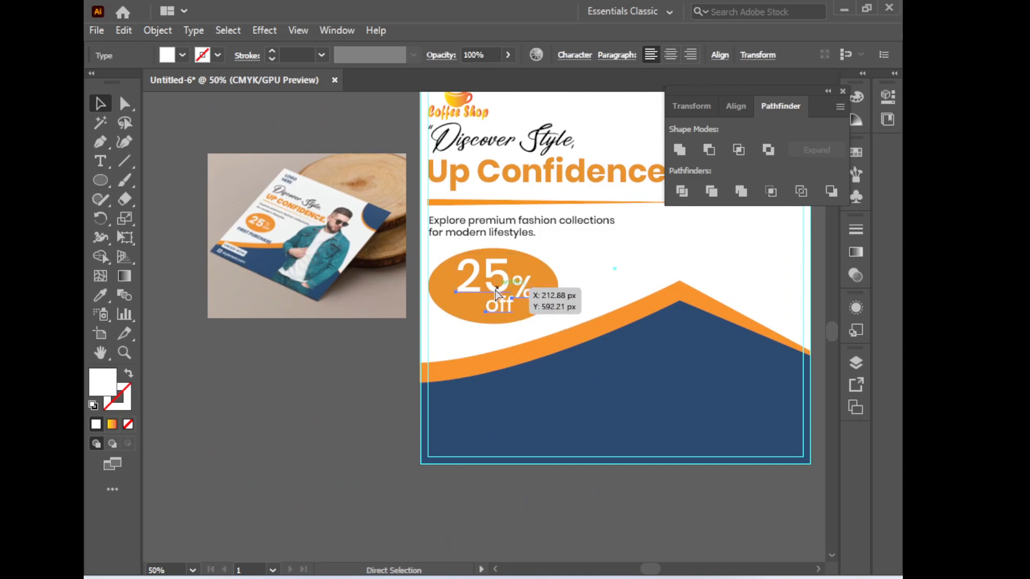
pyautogui.click(361, 356)
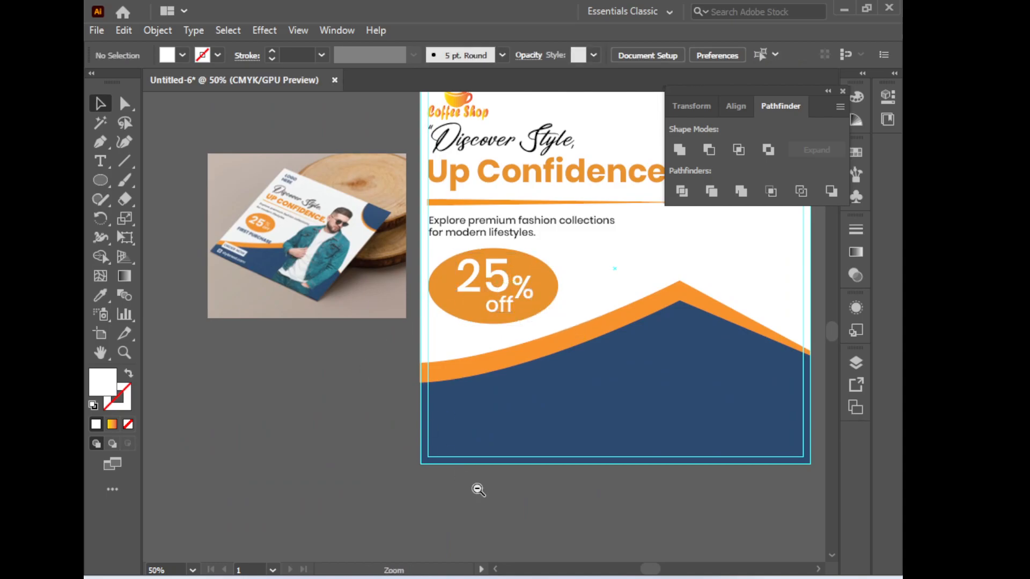
# Scale the "Up Confidence" headline down and position it above the orange divider line near the flyer's left edge
pyautogui.keyDown('alt'); pyautogui.click(479, 490); pyautogui.keyUp('alt')
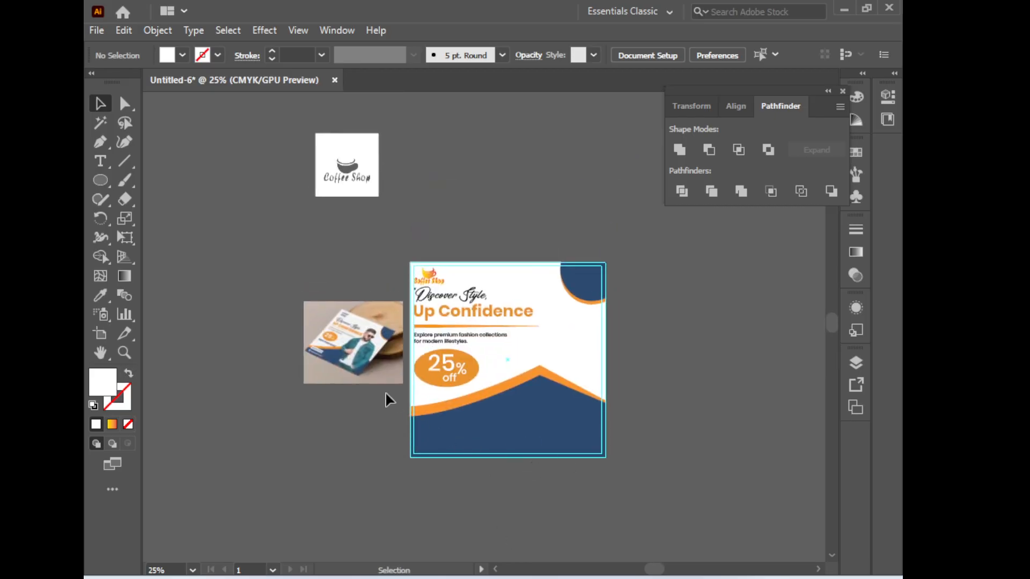
pyautogui.click(505, 325)
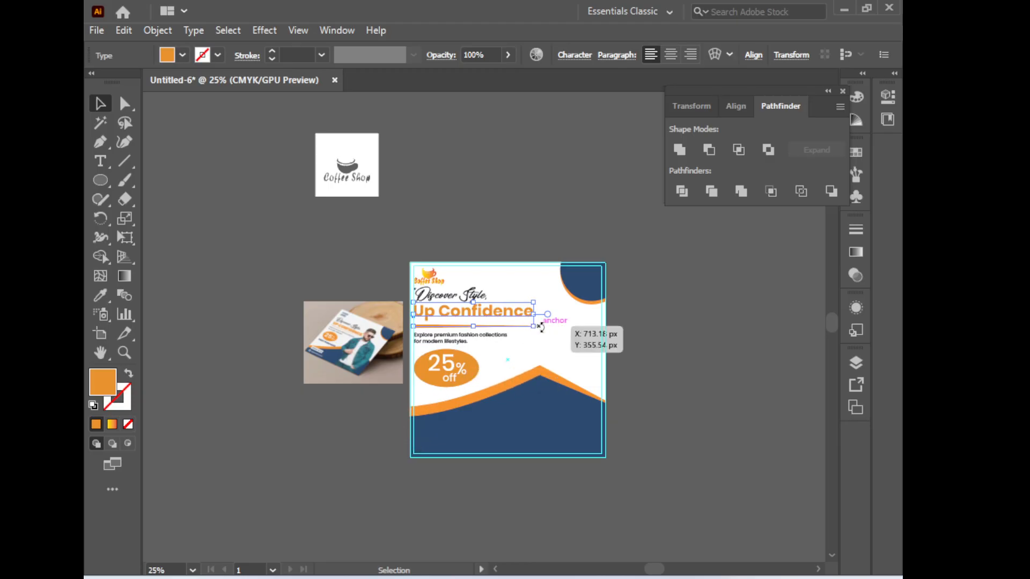
pyautogui.moveTo(533, 326)
pyautogui.mouseDown()
pyautogui.moveTo(548, 321)
pyautogui.moveTo(532, 328)
pyautogui.mouseUp()
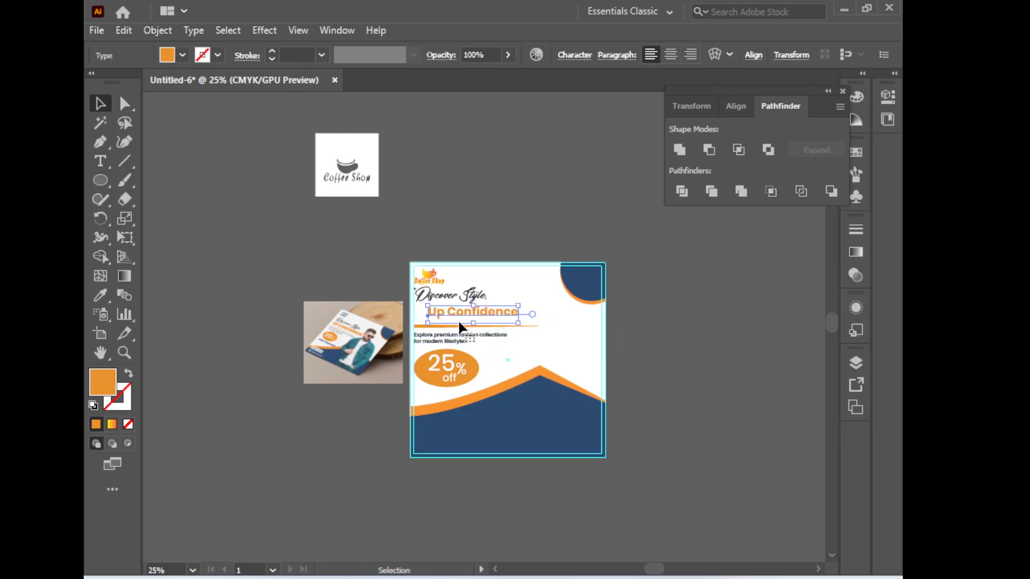
pyautogui.moveTo(474, 308); pyautogui.dragTo(509, 328)
pyautogui.scroll(1, 496, 339)
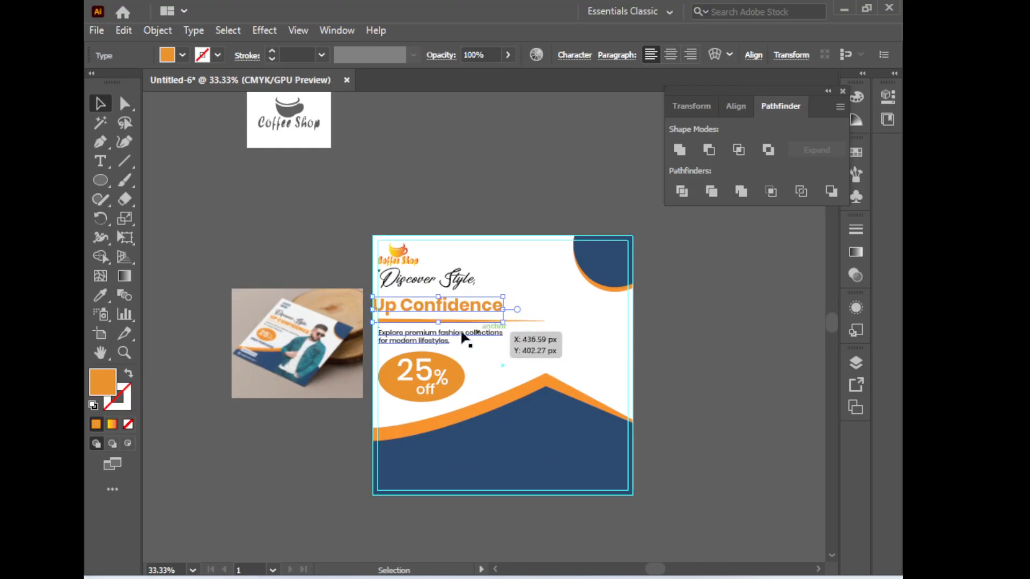
pyautogui.moveTo(449, 315); pyautogui.dragTo(466, 321)
# Nudge the "Up Confidence" headline to the right until it starts at the left margin guide
pyautogui.press('Right')
pyautogui.press('Right')
pyautogui.press('Right')
pyautogui.press('Right')
pyautogui.press('Right')
pyautogui.press('Right')
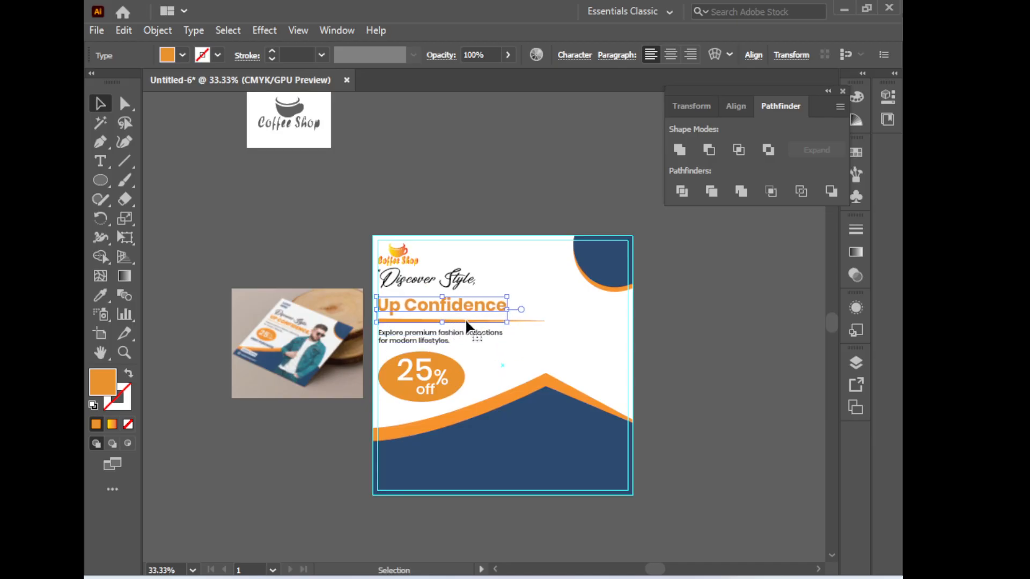
pyautogui.press('Right')
pyautogui.press('Right')
pyautogui.press('Right')
pyautogui.press('Right')
pyautogui.press('Right')
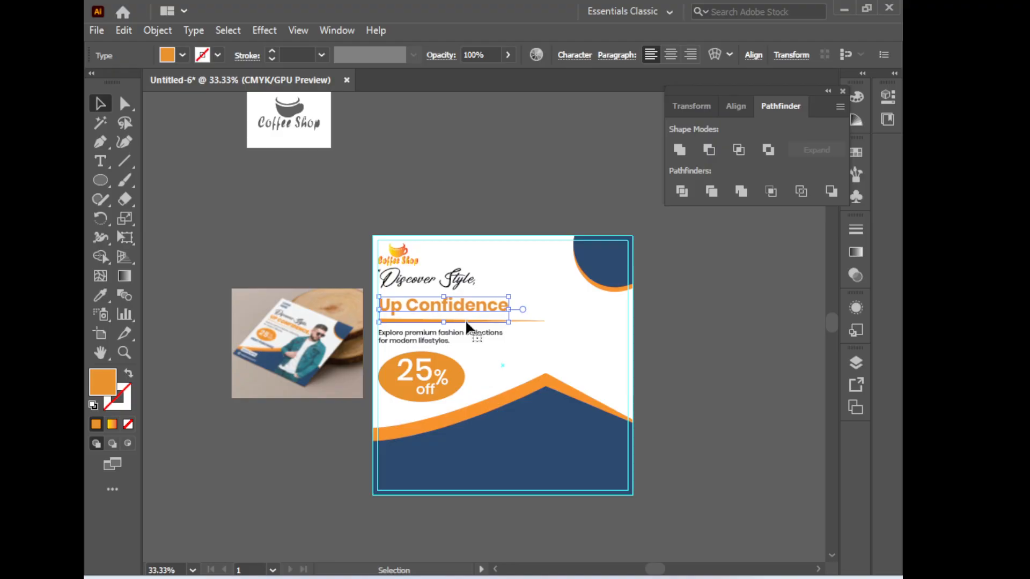
pyautogui.click(503, 366)
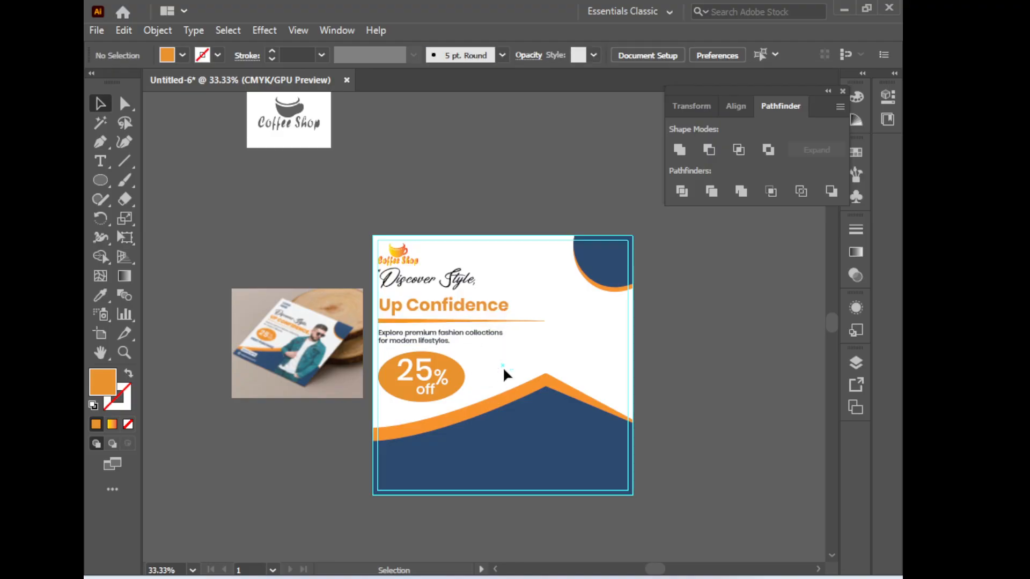
# Left-align "Discover Style,", "Up Confidence" and the "Explore premium fashion collections" text, and shift them together onto the left margin guide
pyautogui.click(411, 305)
pyautogui.keyDown('ctrl'); pyautogui.click(410, 322); pyautogui.keyUp('ctrl')
pyautogui.keyDown('ctrl'); pyautogui.click(410, 322); pyautogui.keyUp('ctrl')
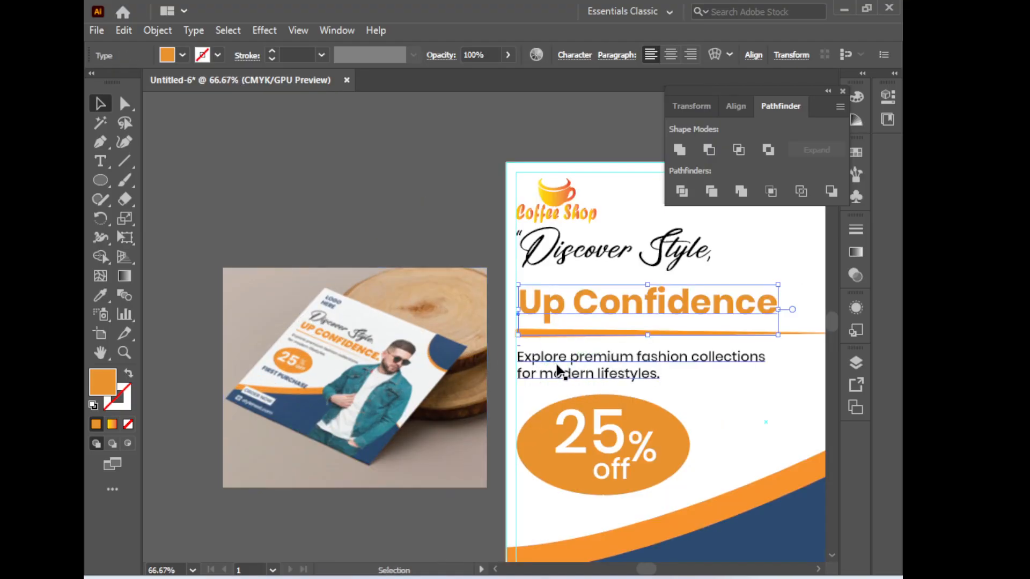
pyautogui.click(578, 257)
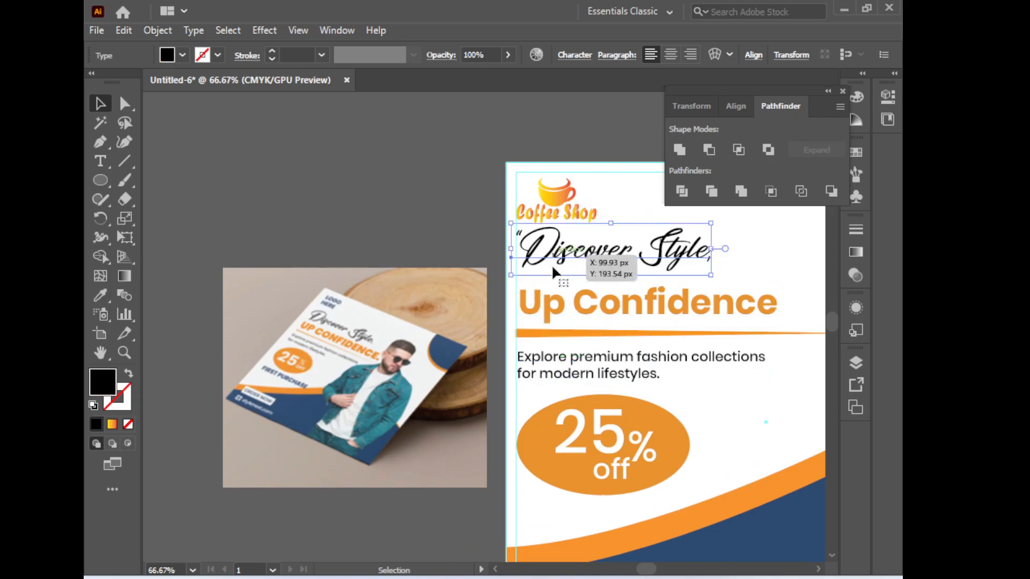
pyautogui.keyDown('shift'); pyautogui.click(562, 310); pyautogui.keyUp('shift')
pyautogui.keyDown('shift'); pyautogui.click(601, 373); pyautogui.keyUp('shift')
pyautogui.moveTo(633, 491); pyautogui.dragTo(577, 458)
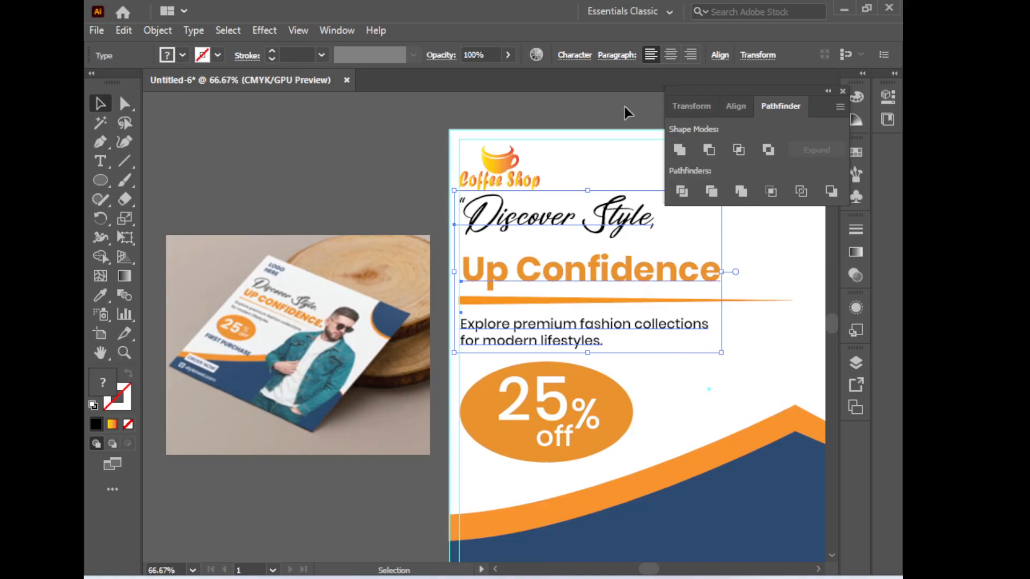
pyautogui.click(720, 55)
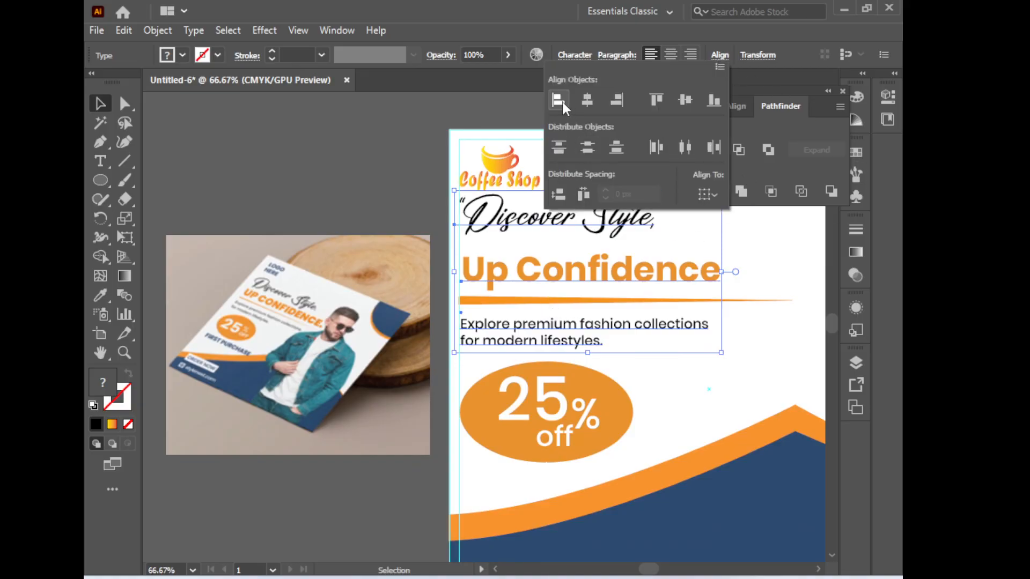
pyautogui.click(558, 100)
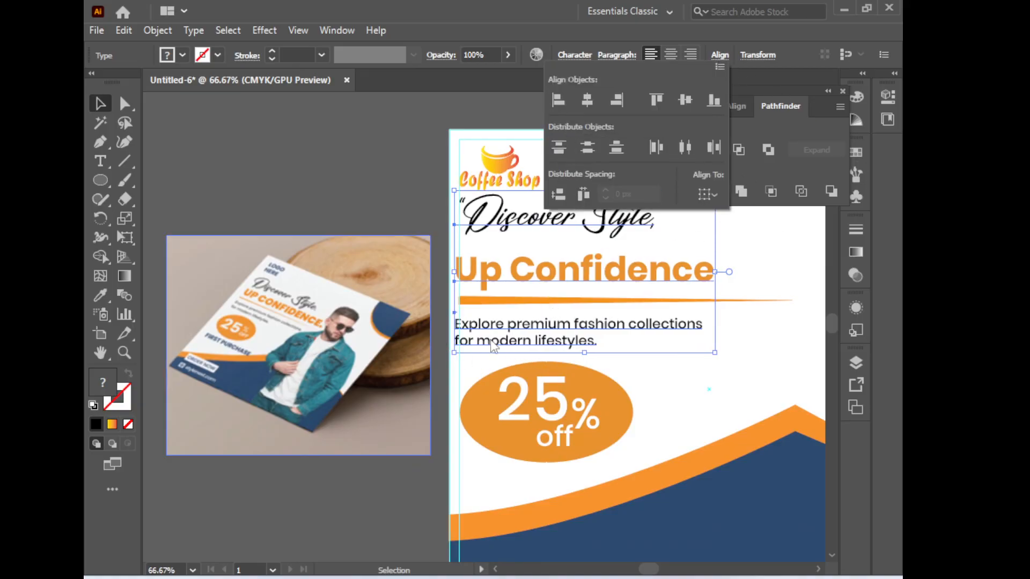
pyautogui.moveTo(501, 344); pyautogui.dragTo(500, 343)
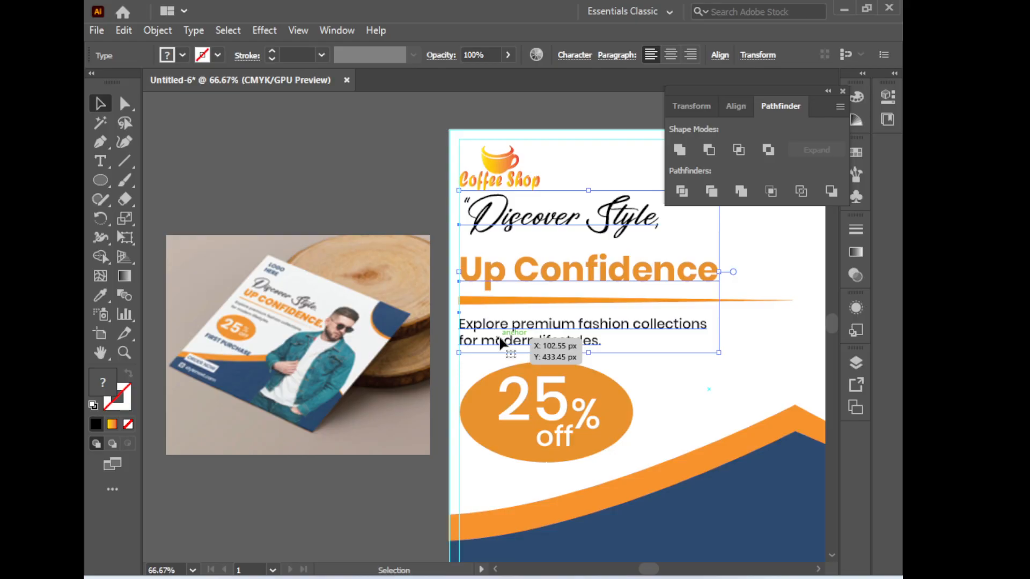
pyautogui.click(327, 537)
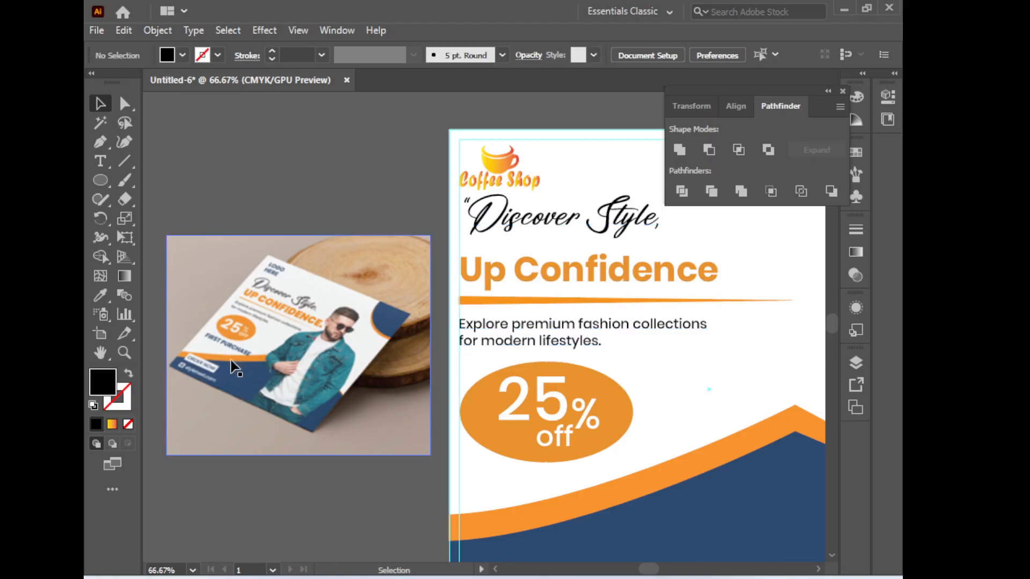
# Switch to the job sheet PDF and copy "first purchase" from its Subtext / Offer Section
pyautogui.click(392, 512)
pyautogui.click(366, 329)
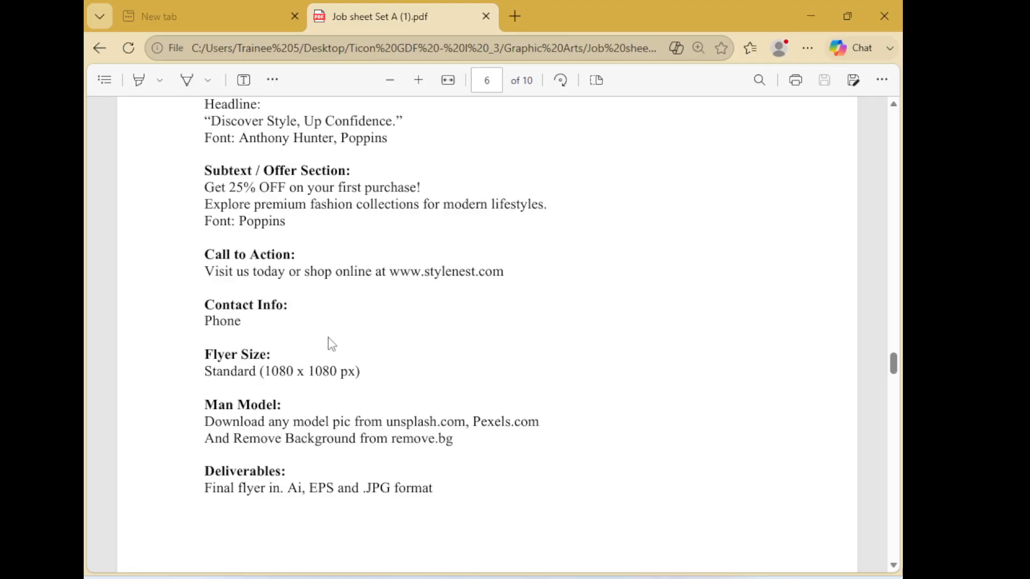
pyautogui.scroll(2, 332, 344)
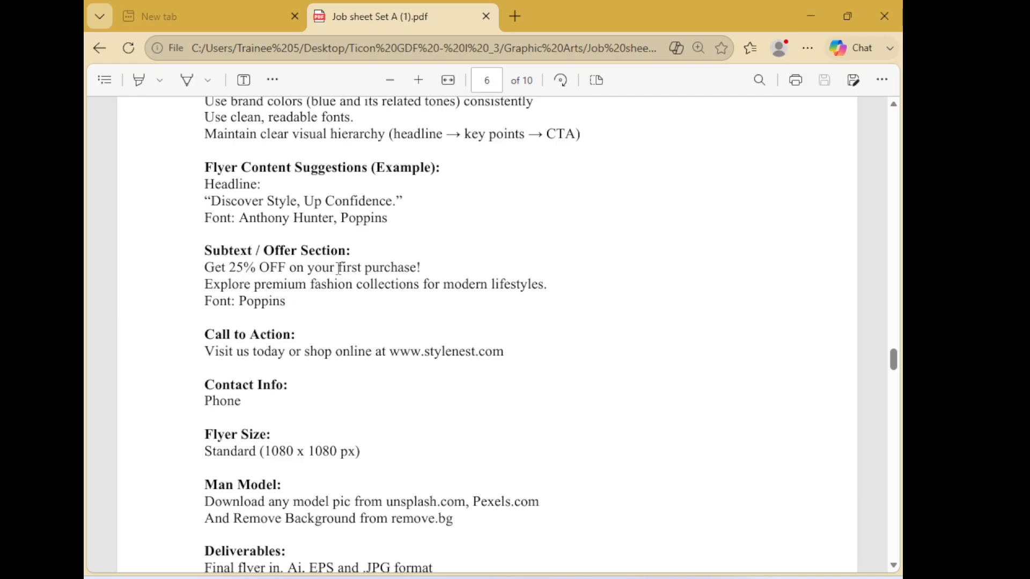
pyautogui.moveTo(339, 268); pyautogui.dragTo(416, 268)
pyautogui.hotkey('ctrl', 'c')
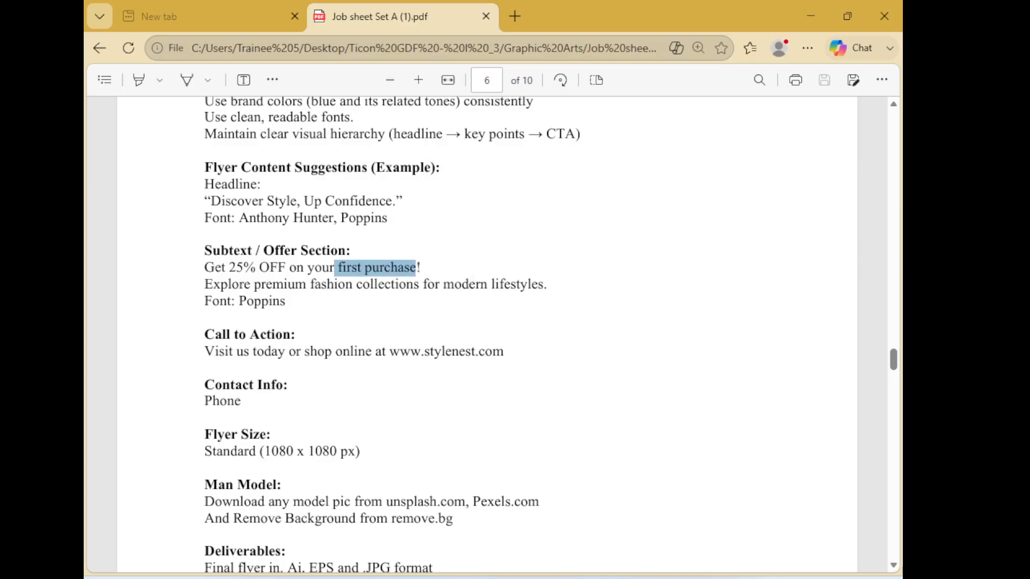
# Switch back to Illustrator and paste "first purchase" as a new text on the pasteboard below the mockup
pyautogui.click(600, 576)
pyautogui.hotkey('ctrl', 'space')
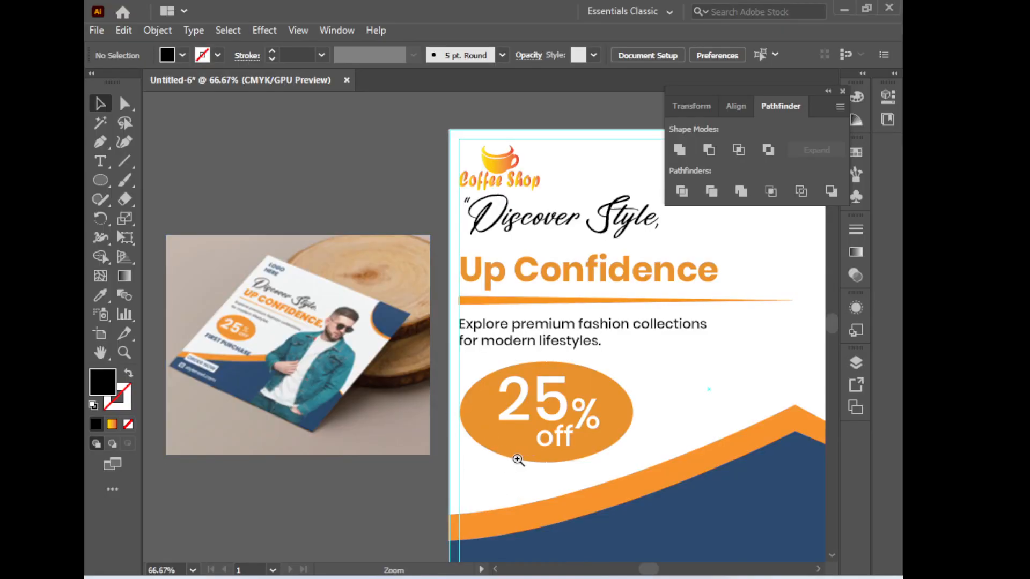
pyautogui.moveTo(519, 480); pyautogui.dragTo(481, 340)
pyautogui.click(99, 161)
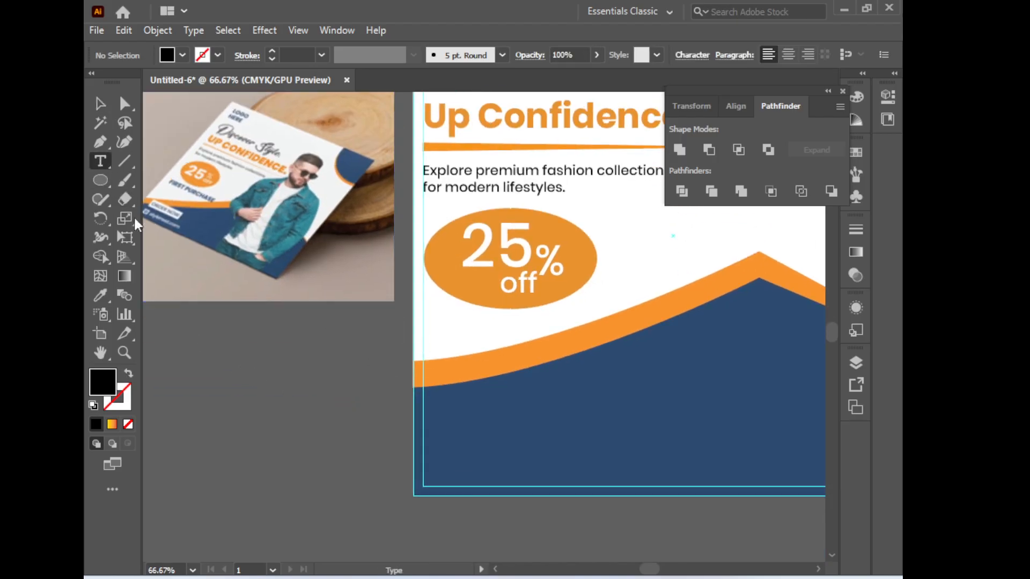
pyautogui.moveTo(215, 418); pyautogui.dragTo(333, 338)
pyautogui.click(329, 329)
pyautogui.hotkey('ctrl', 'v')
pyautogui.keyDown('ctrl'); pyautogui.click(469, 381); pyautogui.keyUp('ctrl')
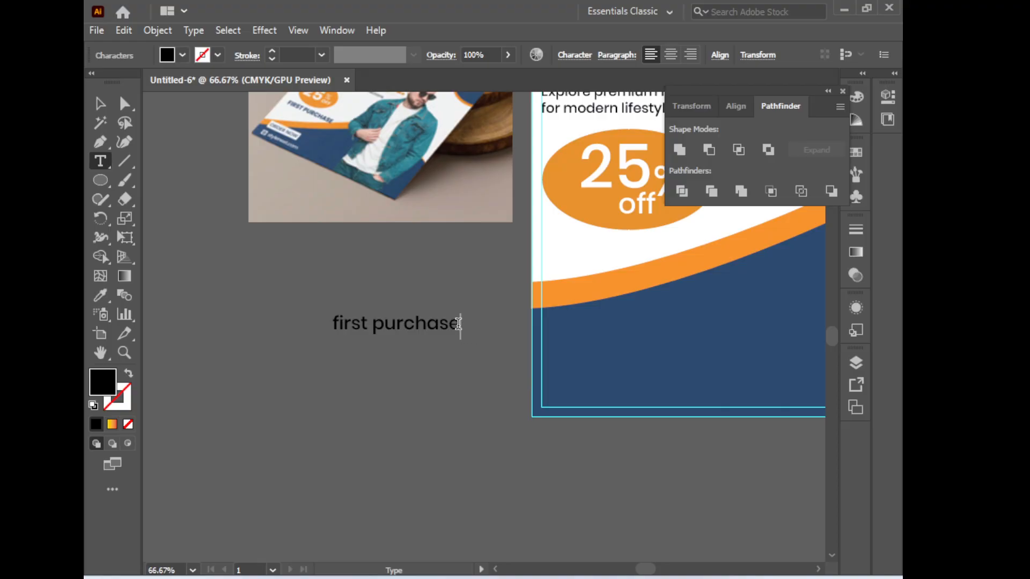
# Enlarge the "first purchase" text on the pasteboard to roughly one and a half times its size
pyautogui.moveTo(458, 323); pyautogui.dragTo(159, 228)
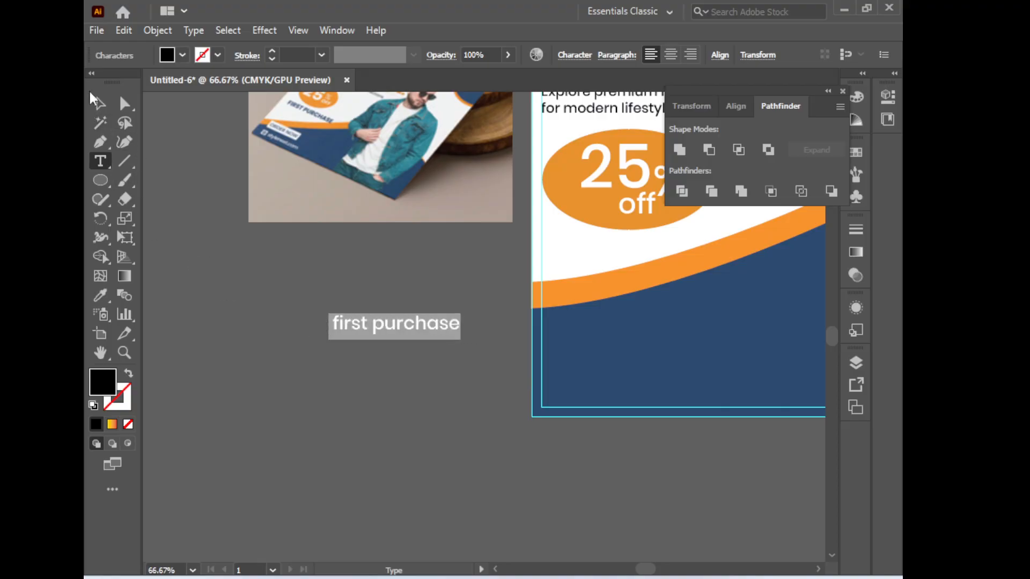
pyautogui.click(98, 103)
pyautogui.moveTo(460, 339); pyautogui.dragTo(497, 379)
pyautogui.moveTo(359, 357); pyautogui.dragTo(374, 402)
pyautogui.click(364, 483)
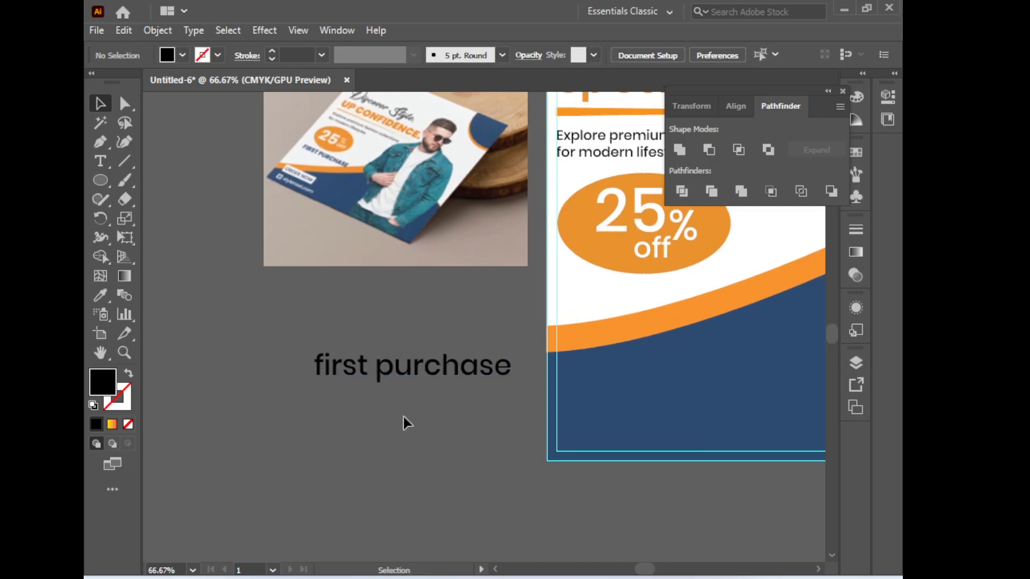
# Colour the "first purchase" text with the dark blue of the flyer's bottom shape using the Eyedropper
pyautogui.click(412, 373)
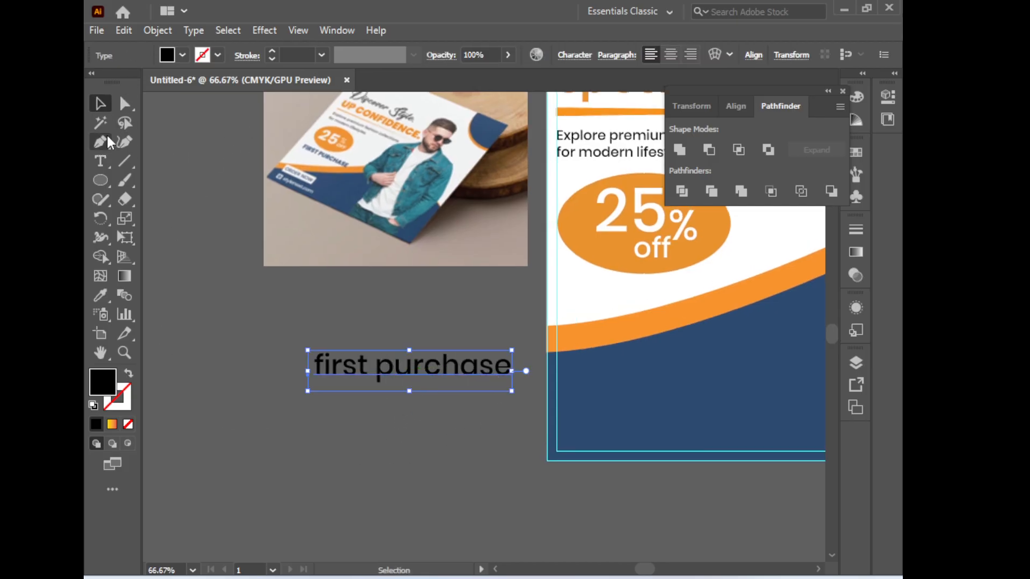
pyautogui.click(101, 295)
pyautogui.click(604, 368)
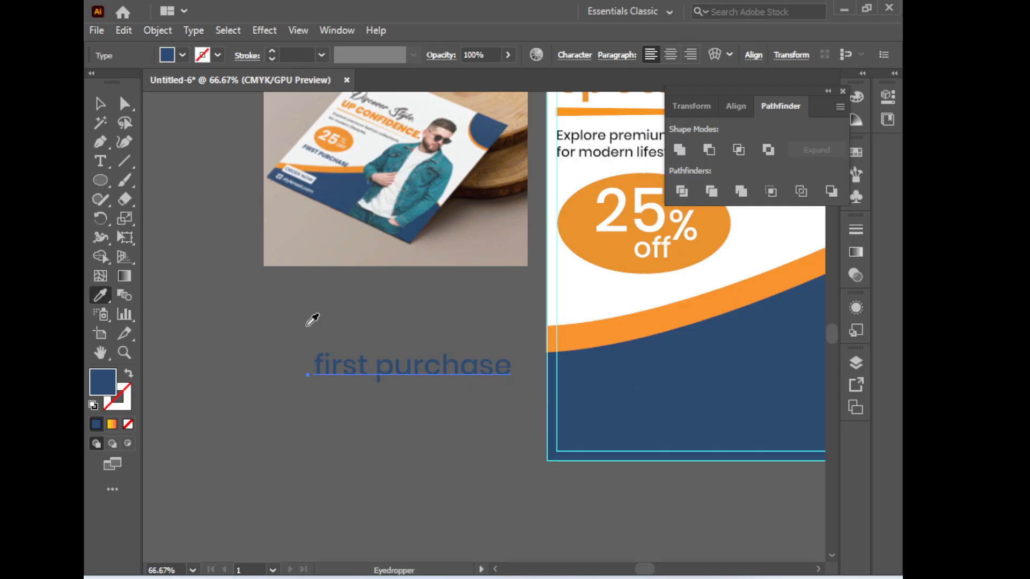
# Place the "first purchase" text directly beneath the 25% off ellipse, starting at the left margin guide
pyautogui.click(101, 103)
pyautogui.moveTo(441, 370); pyautogui.dragTo(680, 292)
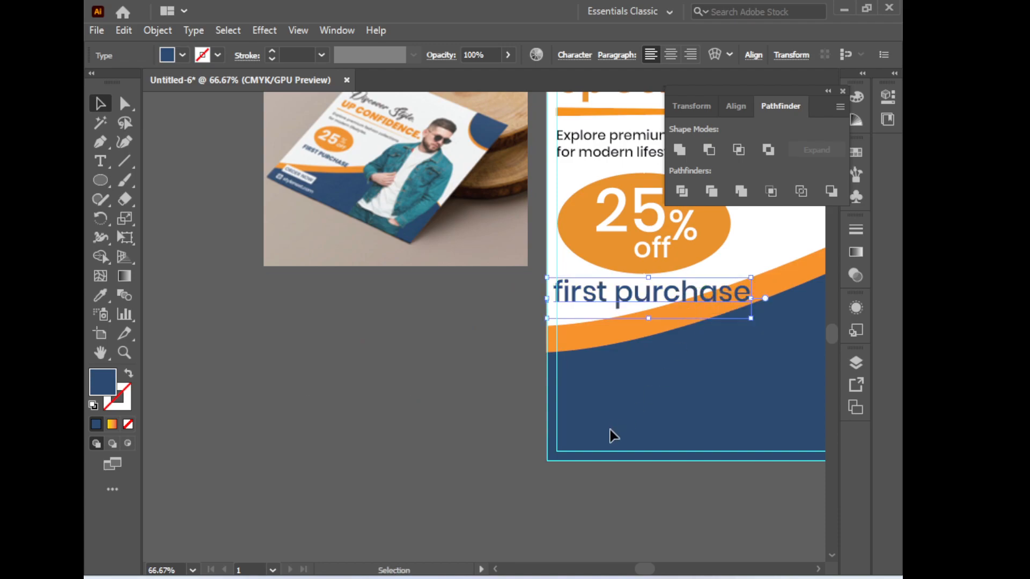
pyautogui.press('Right')
pyautogui.press('Right')
pyautogui.press('Right')
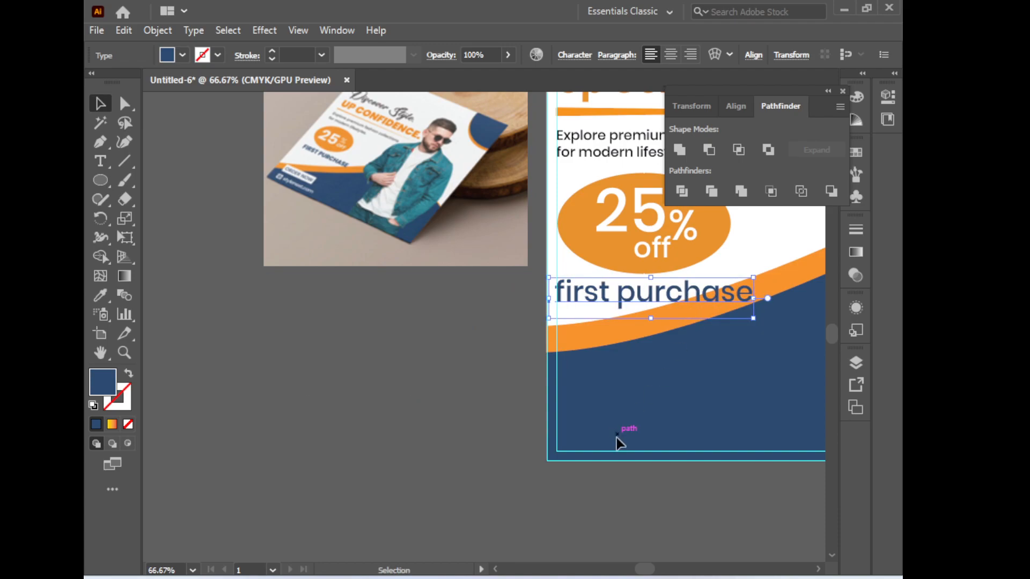
pyautogui.click(592, 539)
# Examine the "ORDER NOW" label, website line and lower part of the reference mockup up close
pyautogui.hotkey('ctrl', '-')
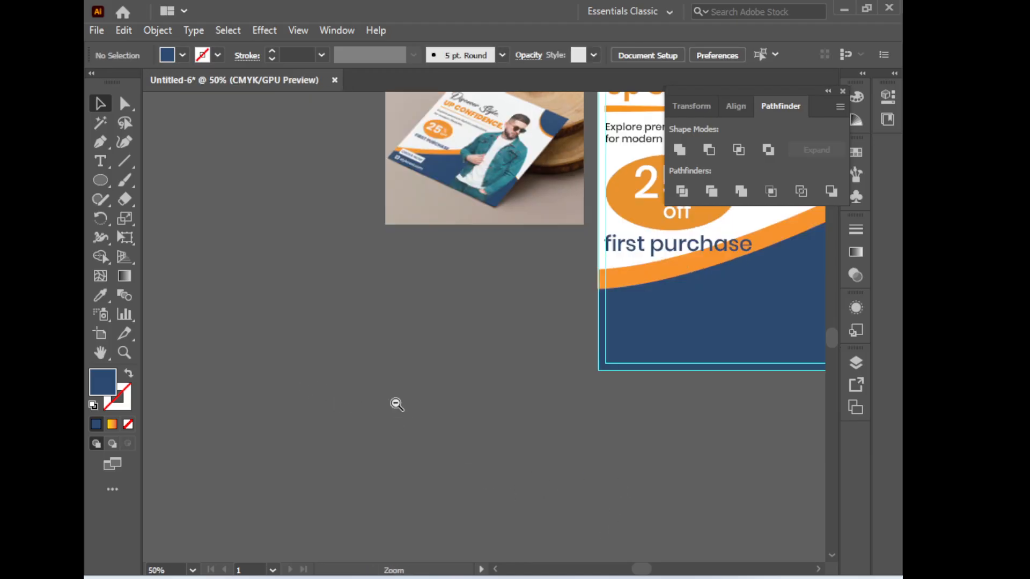
pyautogui.keyDown('ctrl'); pyautogui.click(389, 171); pyautogui.keyUp('ctrl')
pyautogui.keyDown('ctrl'); pyautogui.click(396, 177); pyautogui.keyUp('ctrl')
pyautogui.moveTo(620, 478); pyautogui.dragTo(338, 297)
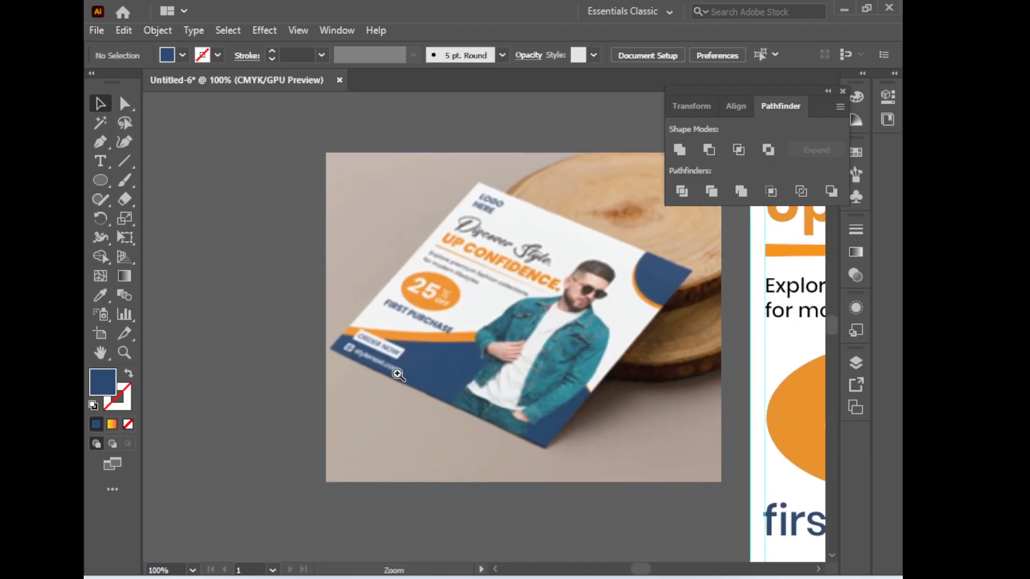
pyautogui.keyDown('ctrl'); pyautogui.click(396, 373); pyautogui.keyUp('ctrl')
pyautogui.keyDown('ctrl'); pyautogui.click(396, 373); pyautogui.keyUp('ctrl')
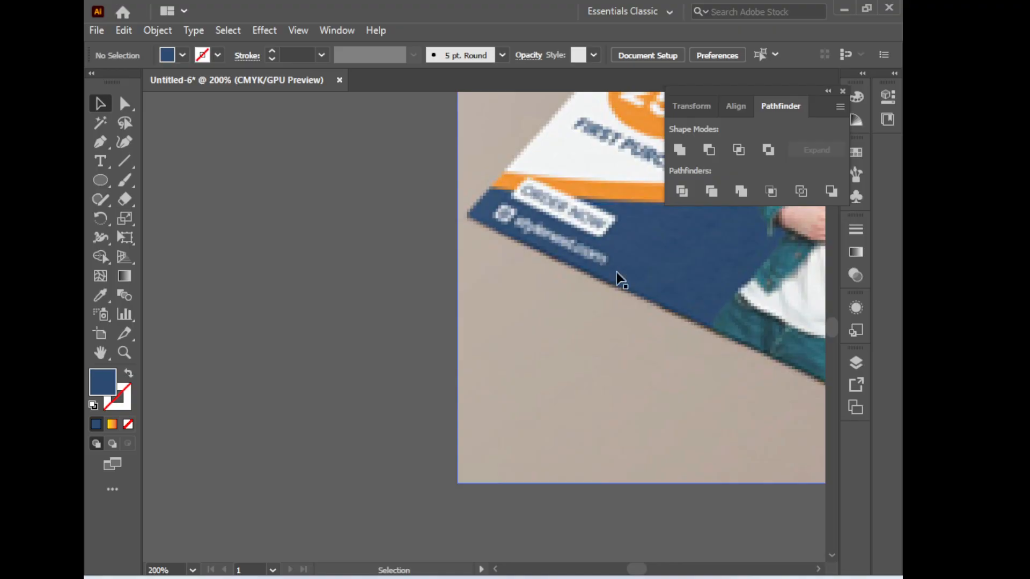
pyautogui.moveTo(777, 347); pyautogui.dragTo(368, 324)
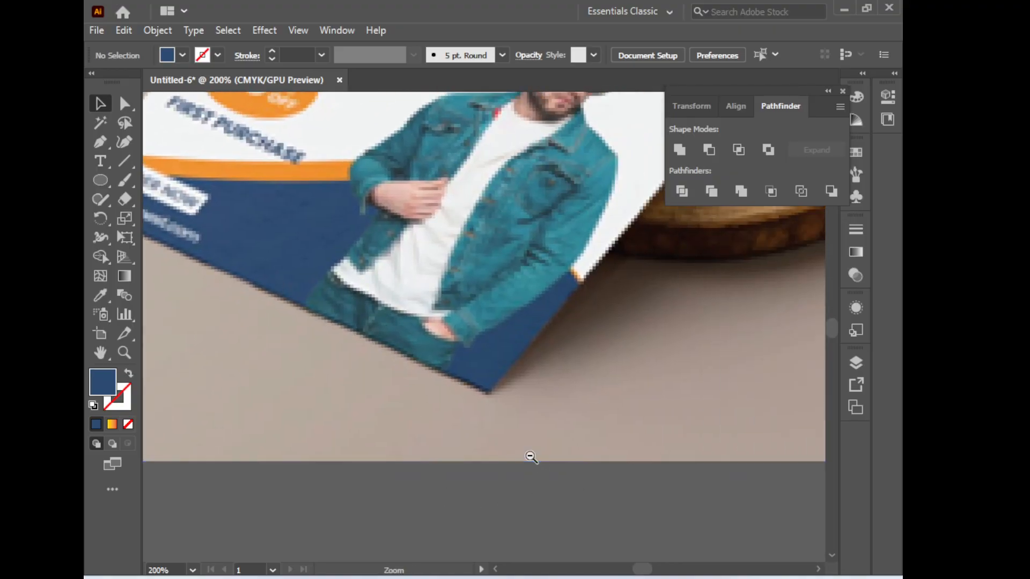
pyautogui.keyDown('ctrl'); pyautogui.keyDown('alt'); pyautogui.click(529, 456); pyautogui.keyUp('alt'); pyautogui.keyUp('ctrl')
pyautogui.keyDown('ctrl'); pyautogui.keyDown('alt'); pyautogui.click(530, 456); pyautogui.keyUp('alt'); pyautogui.keyUp('ctrl')
pyautogui.keyDown('ctrl'); pyautogui.keyDown('alt'); pyautogui.click(530, 457); pyautogui.keyUp('alt'); pyautogui.keyUp('ctrl')
pyautogui.moveTo(662, 333); pyautogui.dragTo(530, 430)
# Draw a narrow horizontal rectangle from the left margin guide beneath "first purchase" and fill it white
pyautogui.moveTo(98, 177); pyautogui.dragTo(177, 178)
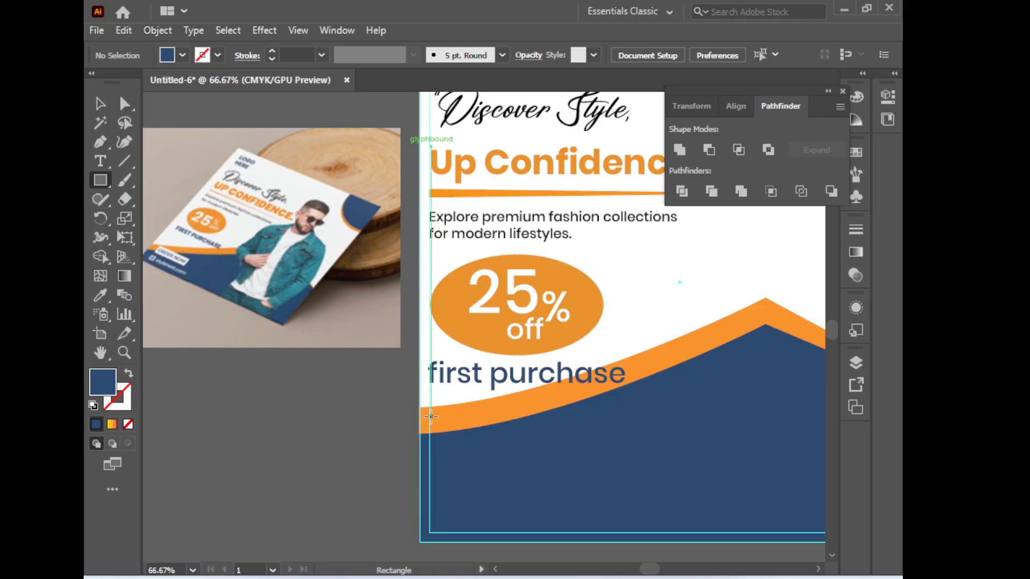
pyautogui.moveTo(431, 417)
pyautogui.mouseDown()
pyautogui.moveTo(503, 435)
pyautogui.moveTo(567, 433)
pyautogui.mouseUp()
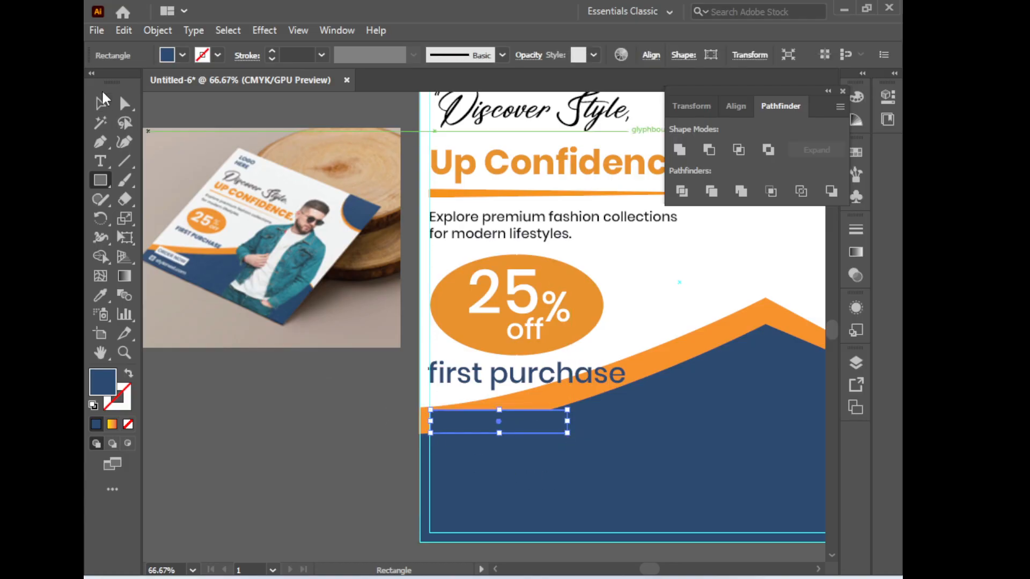
pyautogui.click(183, 55)
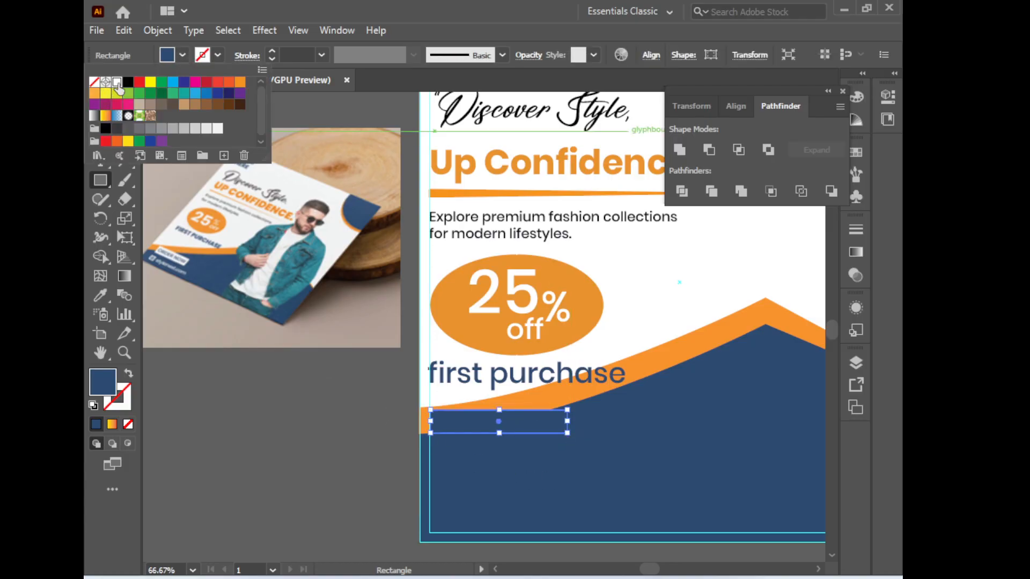
pyautogui.click(117, 82)
pyautogui.click(447, 16)
pyautogui.moveTo(648, 389); pyautogui.dragTo(667, 367)
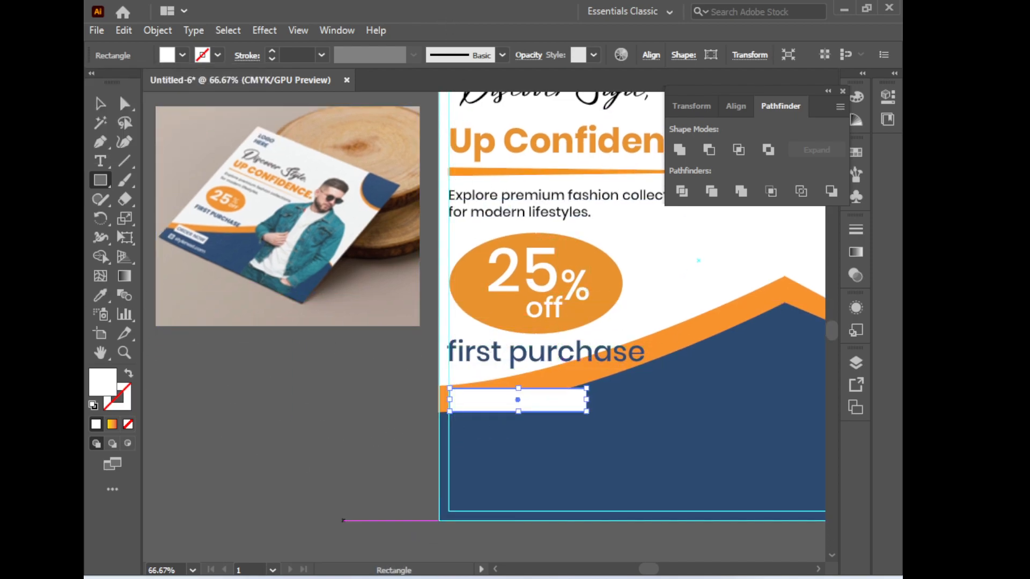
# Switch to Chrome and run a Google search for "free icon download" in a new tab
pyautogui.hotkey('alt', 'Tab')
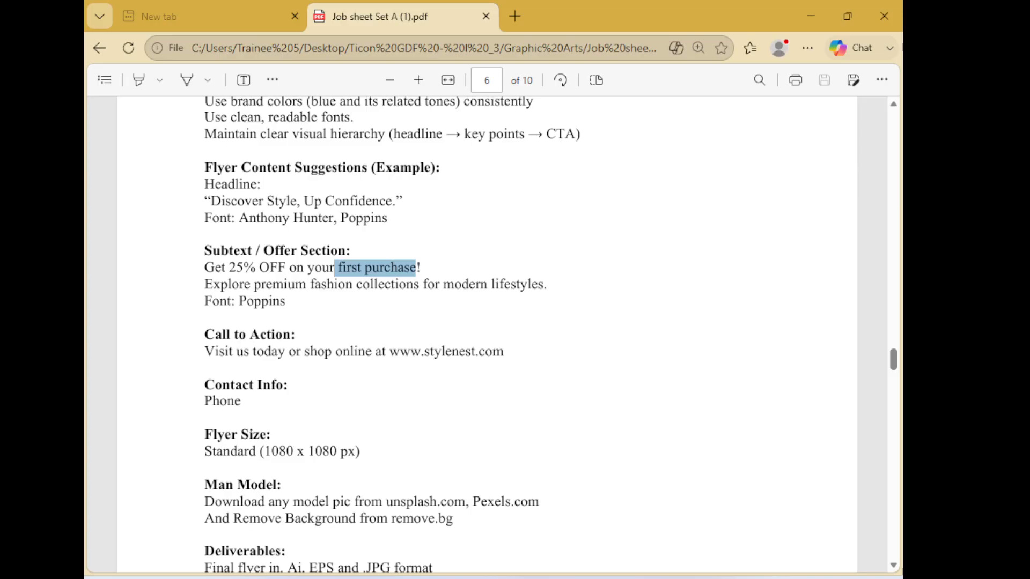
pyautogui.click(387, 578)
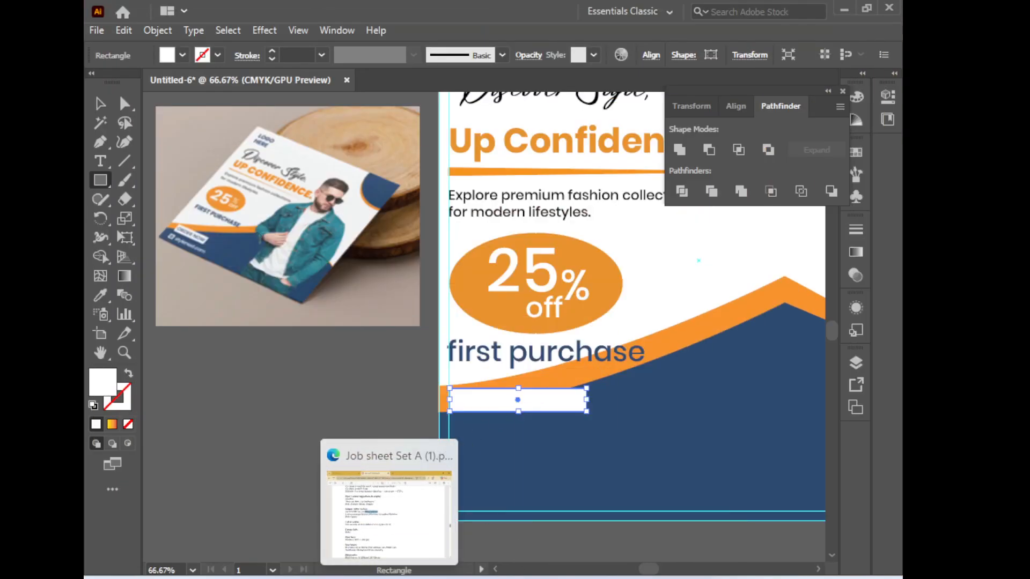
pyautogui.hotkey('alt', 'Tab')
pyautogui.click(628, 17)
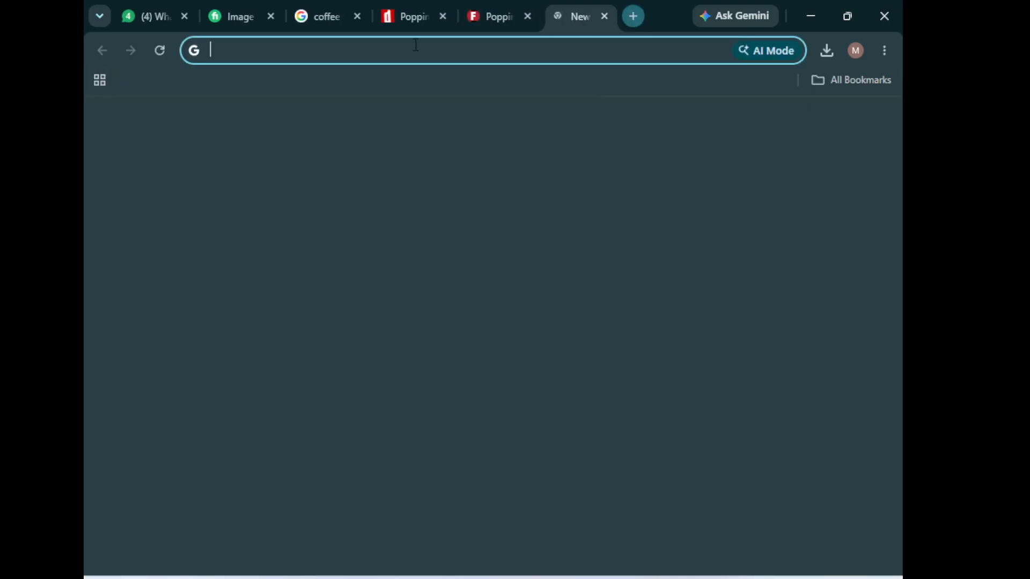
pyautogui.click(404, 49)
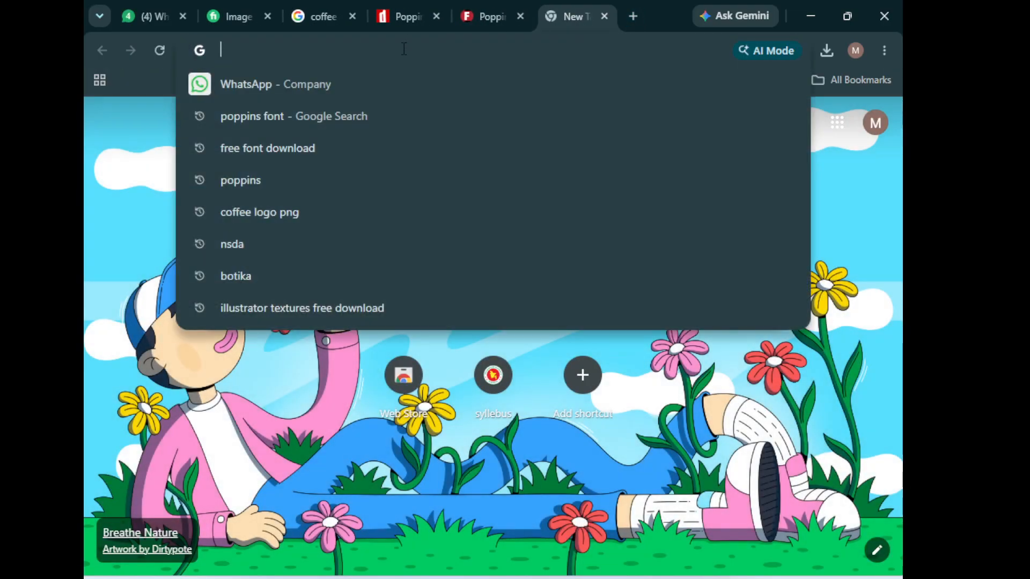
pyautogui.write('free')
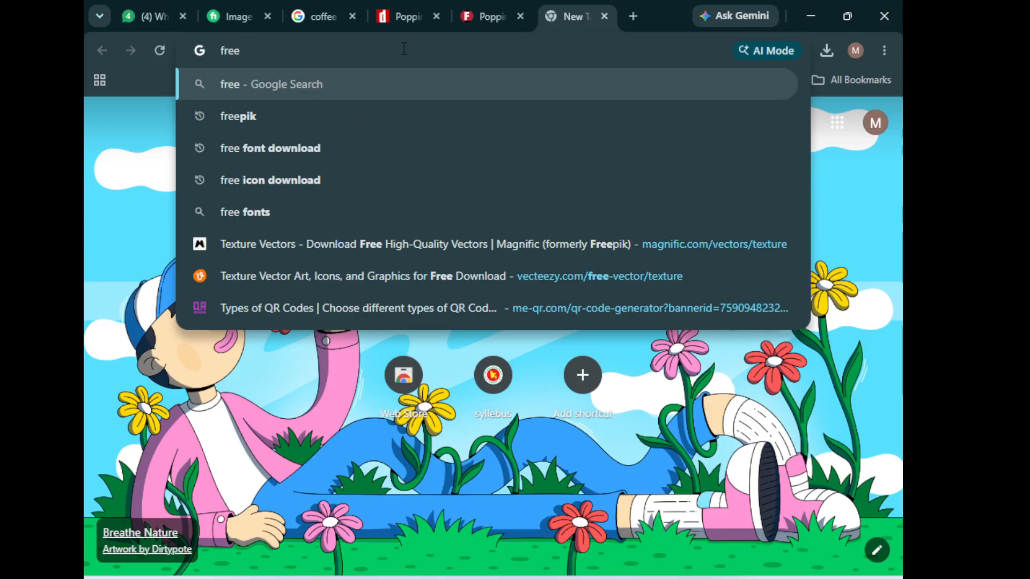
pyautogui.write(' ico')
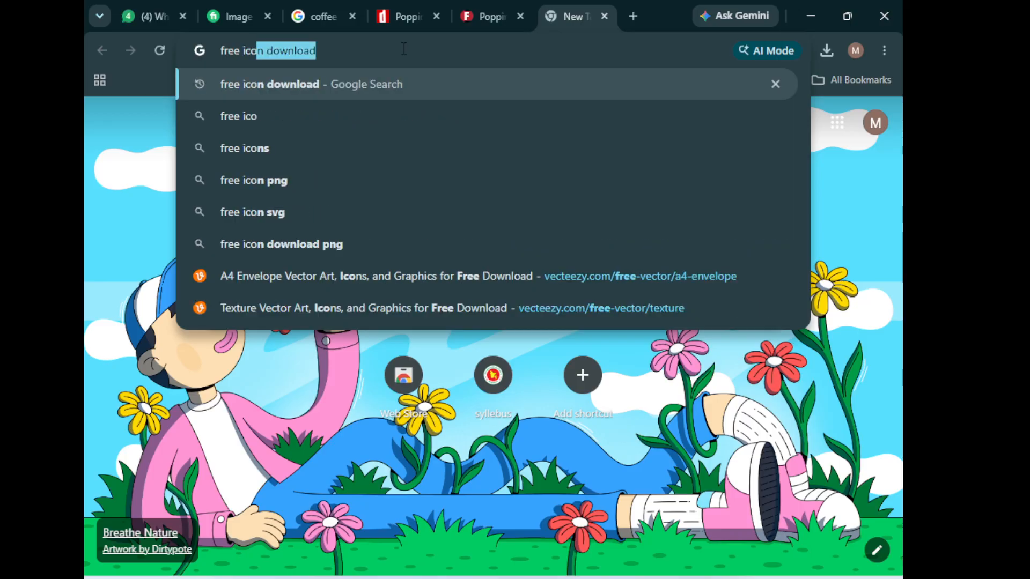
pyautogui.click(342, 86)
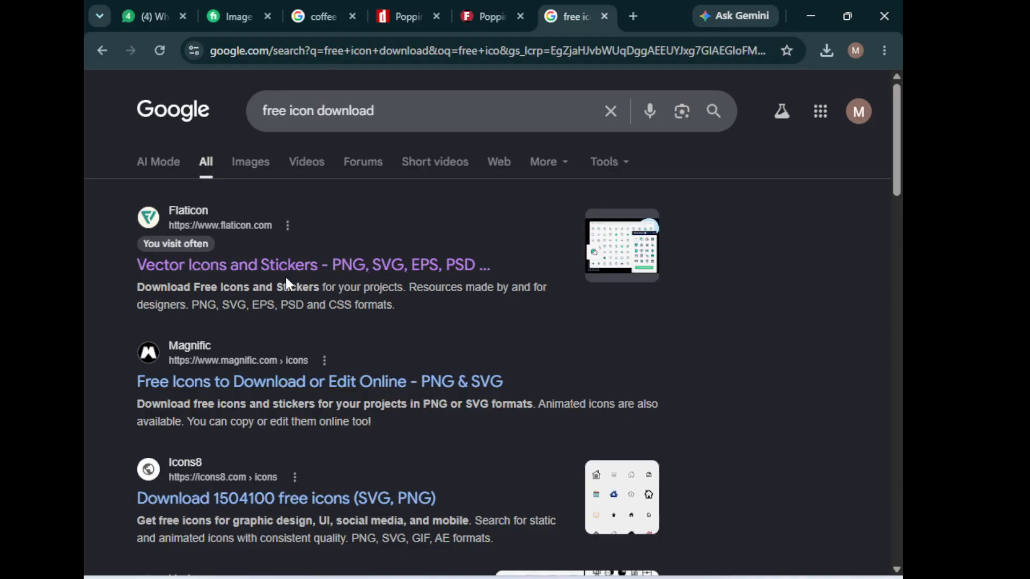
# Open Flaticon, search its icons for "web", and dismiss the sign-in prompt and the collections overlay
pyautogui.click(298, 268)
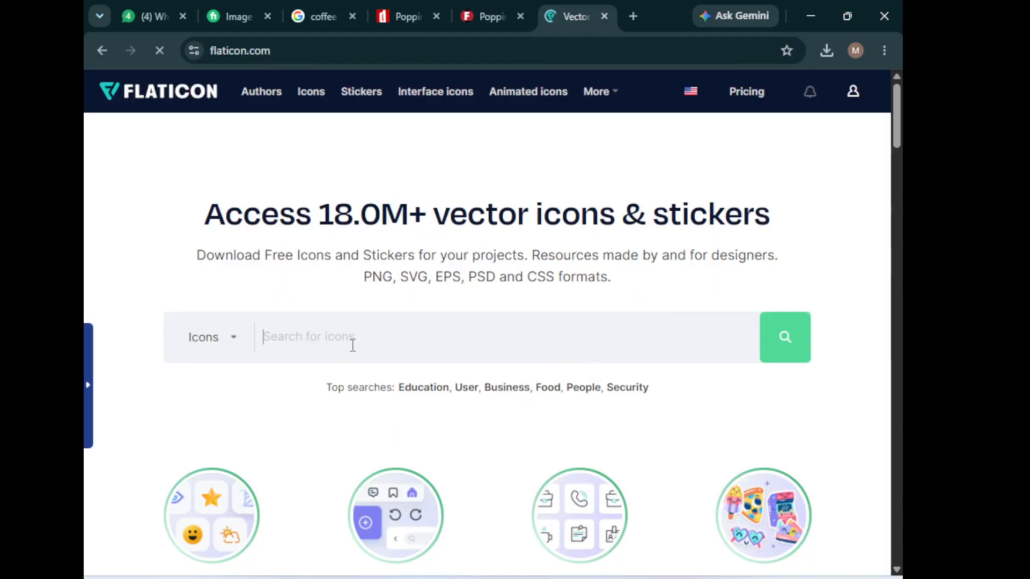
pyautogui.write('web')
pyautogui.press('Return')
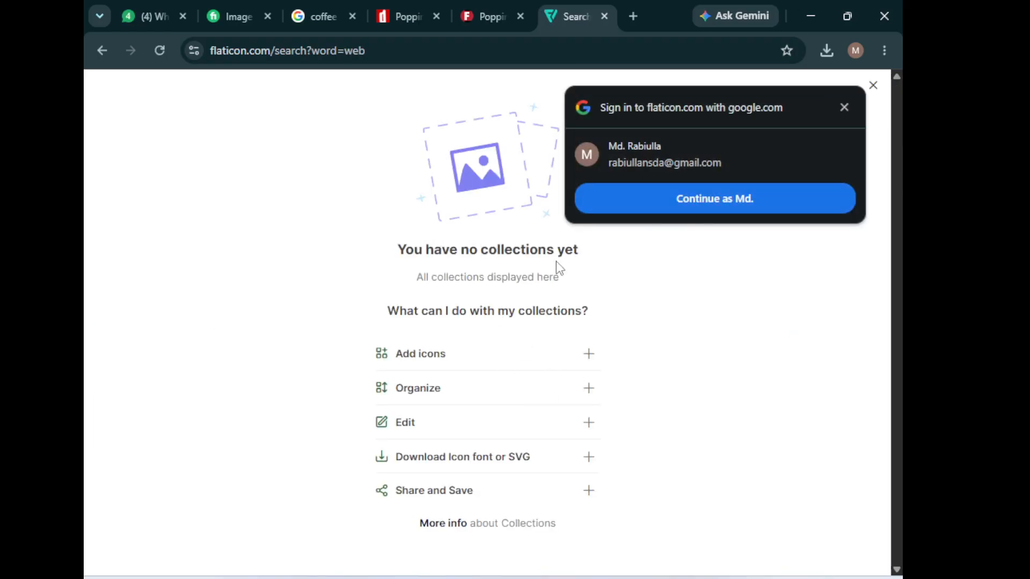
pyautogui.click(843, 108)
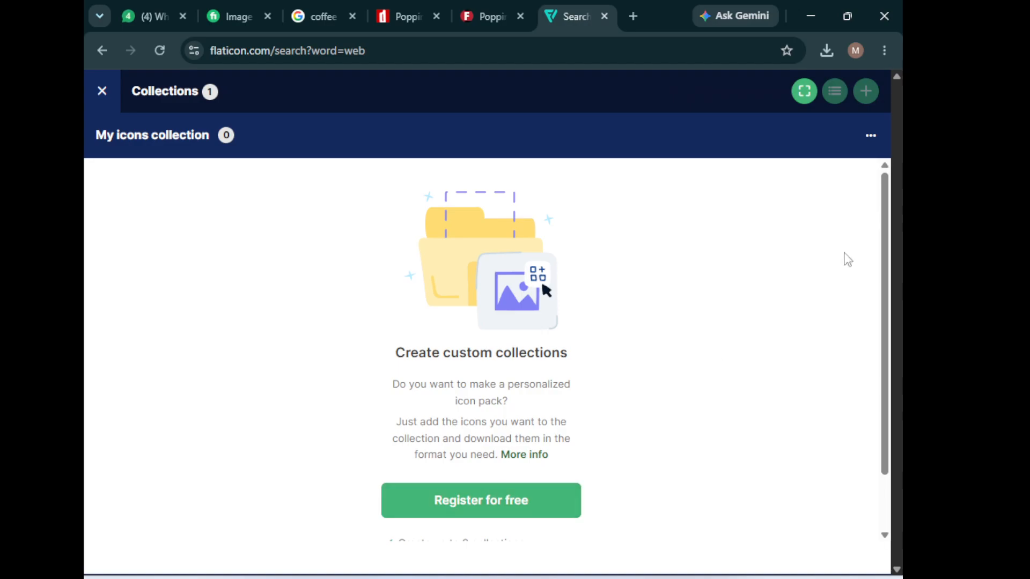
pyautogui.click(102, 92)
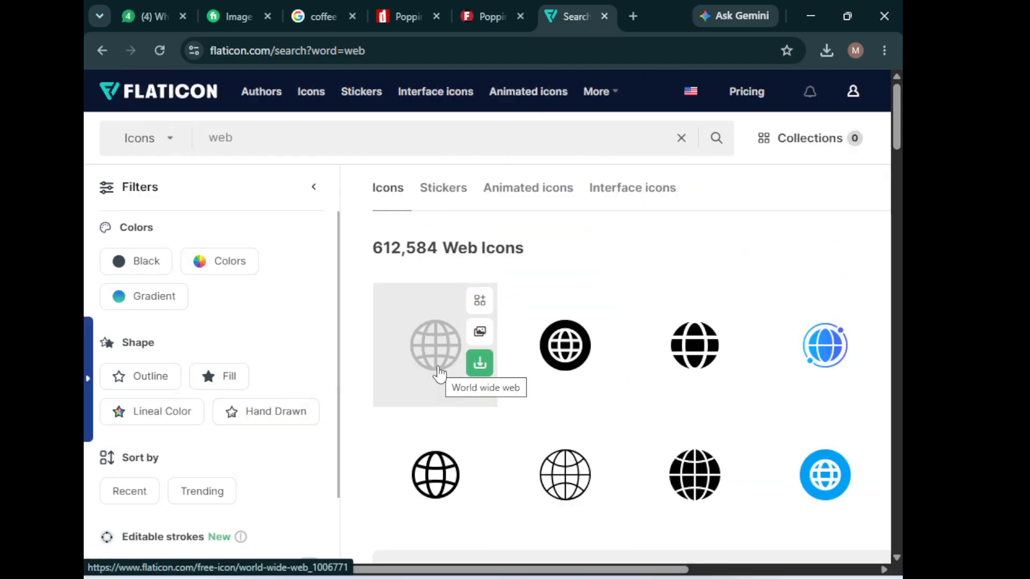
# Download the first "World wide web" globe icon as a PNG and dismiss the attribution notice
pyautogui.click(479, 369)
pyautogui.click(479, 364)
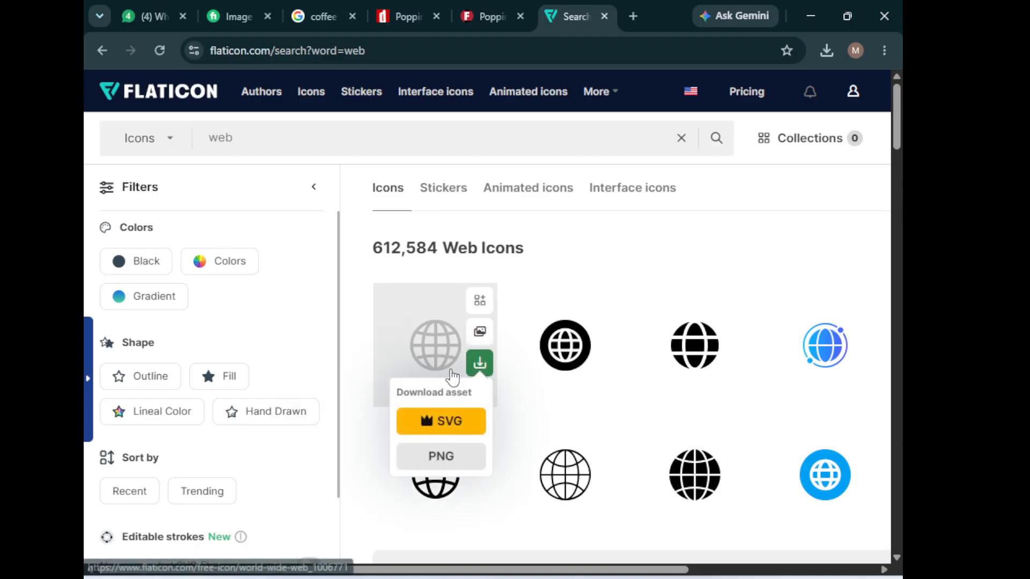
pyautogui.click(441, 457)
pyautogui.click(664, 303)
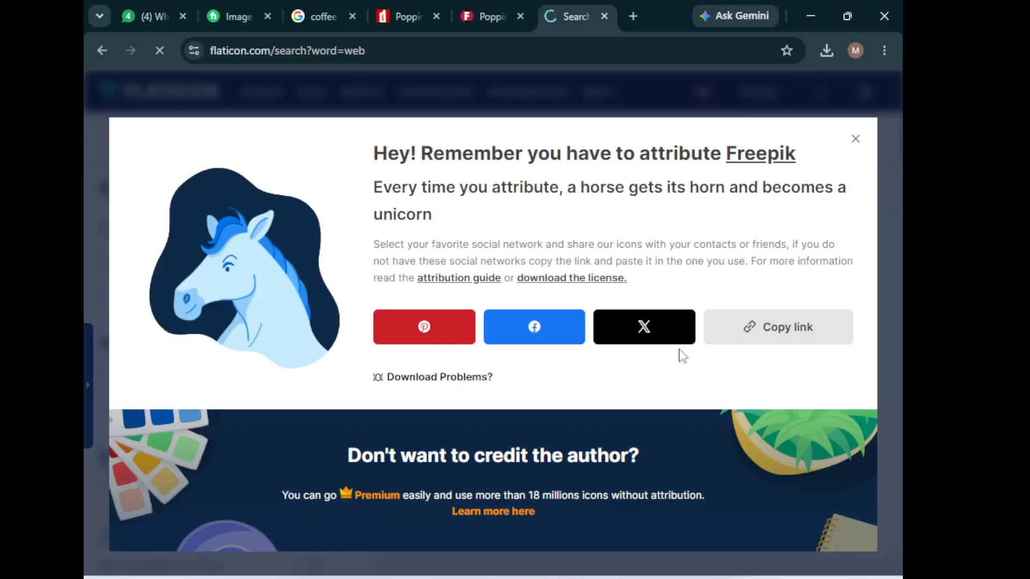
pyautogui.click(857, 142)
# Show the downloaded world-wide-web.png in its folder and place it into the flyer document in Illustrator
pyautogui.click(827, 50)
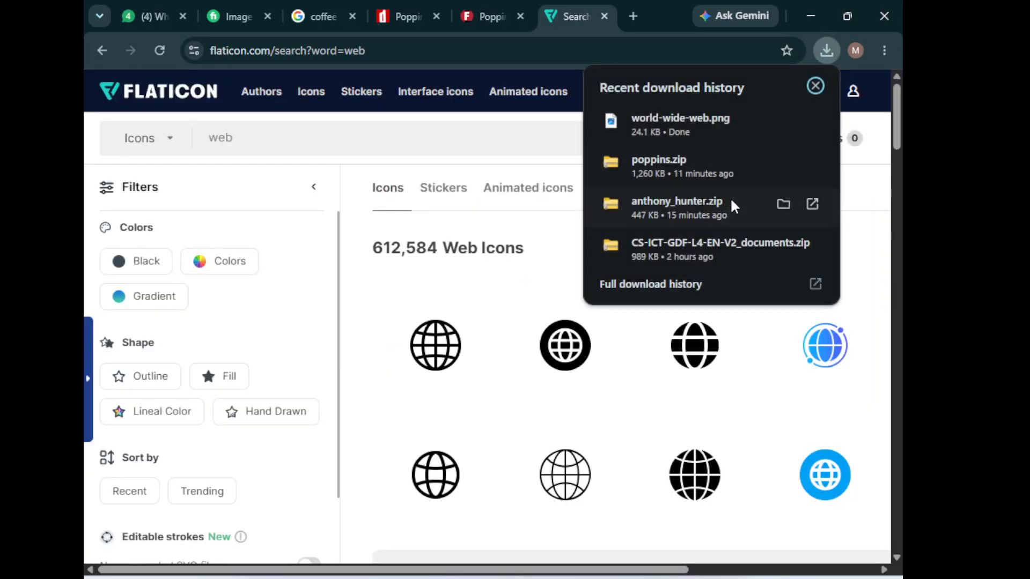
pyautogui.click(782, 120)
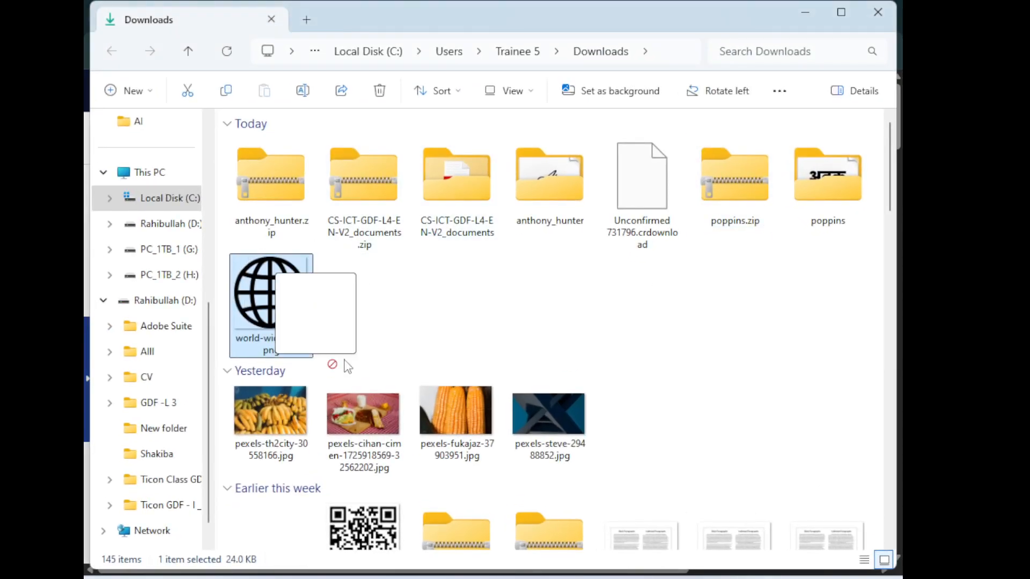
pyautogui.moveTo(558, 574); pyautogui.dragTo(327, 445)
# Move the placed globe icon onto the empty canvas to the left of the reference mockup
pyautogui.keyDown('ctrl'); pyautogui.keyDown('alt'); pyautogui.click(348, 457); pyautogui.keyUp('alt'); pyautogui.keyUp('ctrl')
pyautogui.keyDown('ctrl'); pyautogui.keyDown('alt'); pyautogui.click(348, 457); pyautogui.keyUp('alt'); pyautogui.keyUp('ctrl')
pyautogui.moveTo(435, 400); pyautogui.dragTo(332, 540)
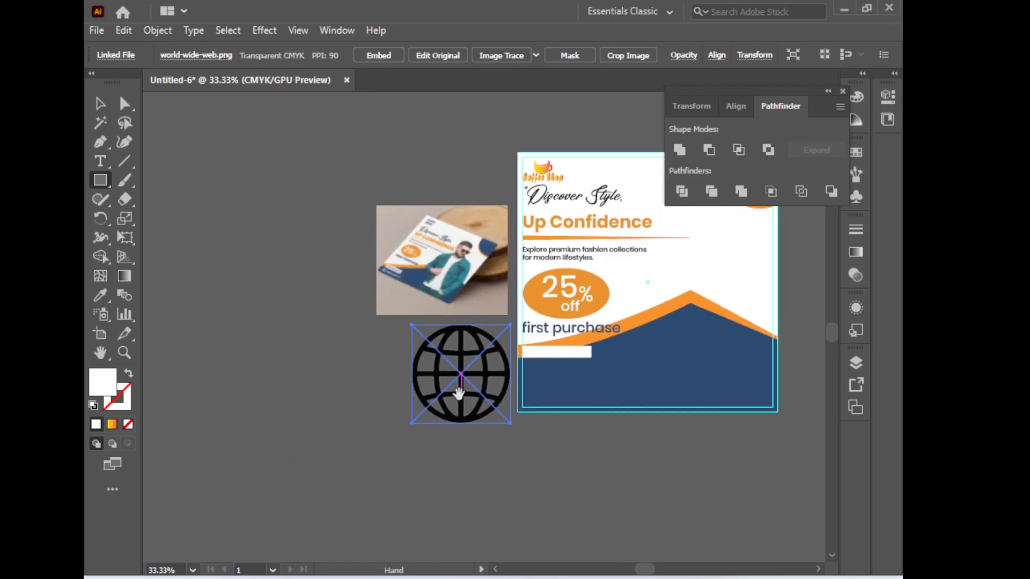
pyautogui.keyDown('ctrl'); pyautogui.click(460, 391); pyautogui.keyUp('ctrl')
pyautogui.moveTo(539, 331); pyautogui.dragTo(726, 495)
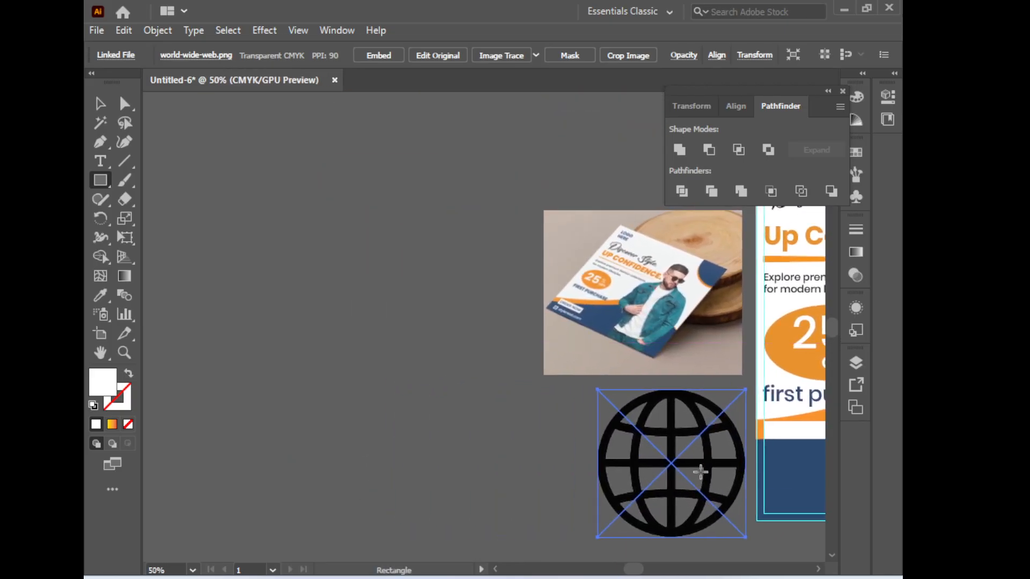
pyautogui.click(101, 103)
pyautogui.moveTo(667, 460); pyautogui.dragTo(339, 241)
pyautogui.hotkey('ctrl', '-')
pyautogui.hotkey('ctrl', '-')
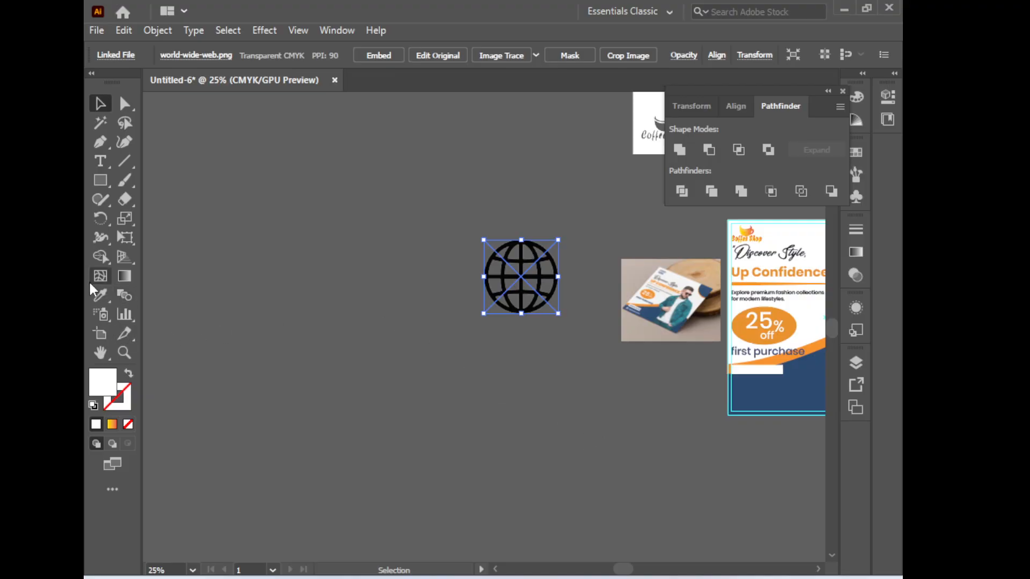
pyautogui.click(101, 295)
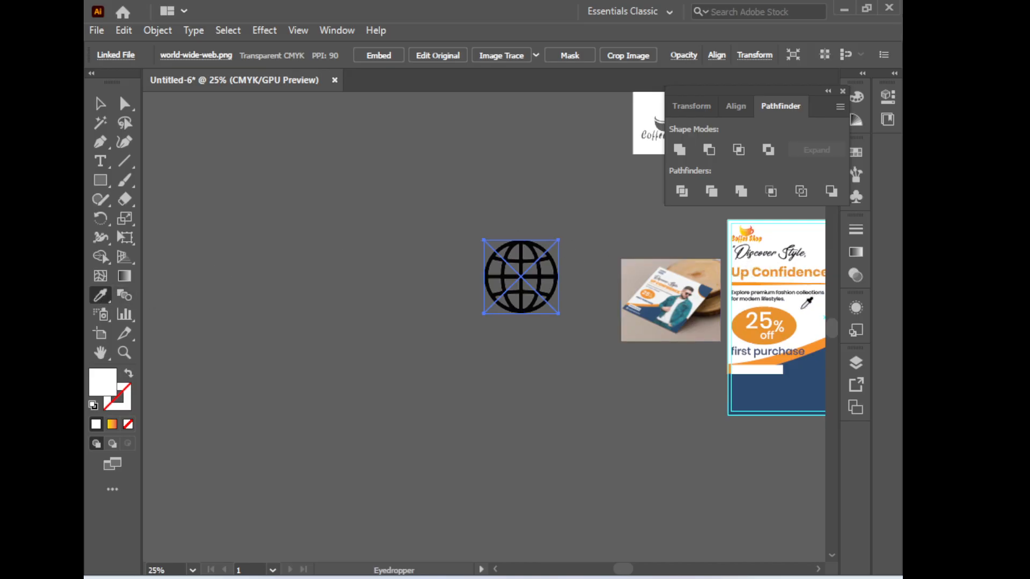
pyautogui.press('space')
pyautogui.moveTo(517, 358); pyautogui.dragTo(377, 384)
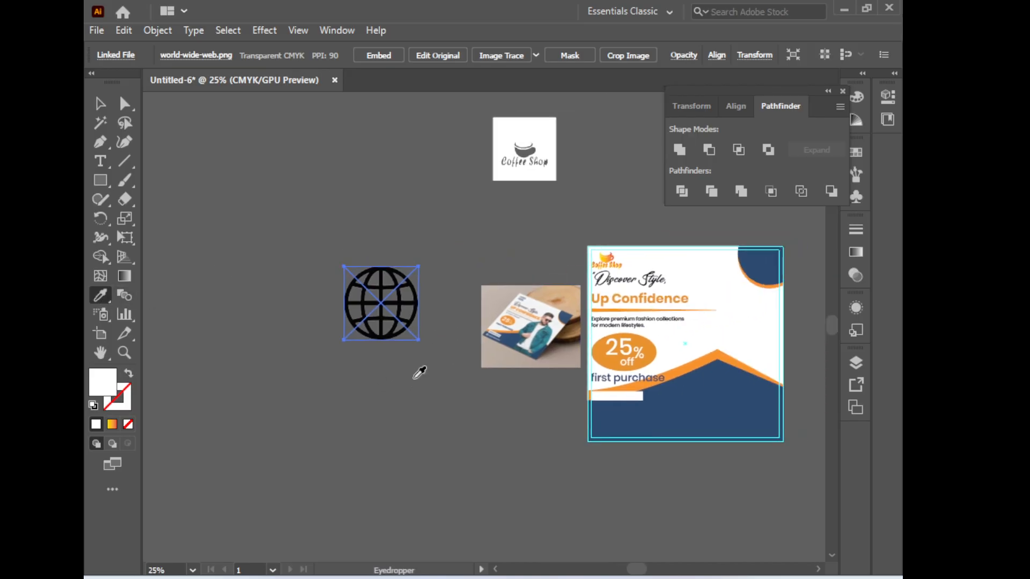
pyautogui.click(99, 105)
pyautogui.click(445, 488)
pyautogui.click(393, 298)
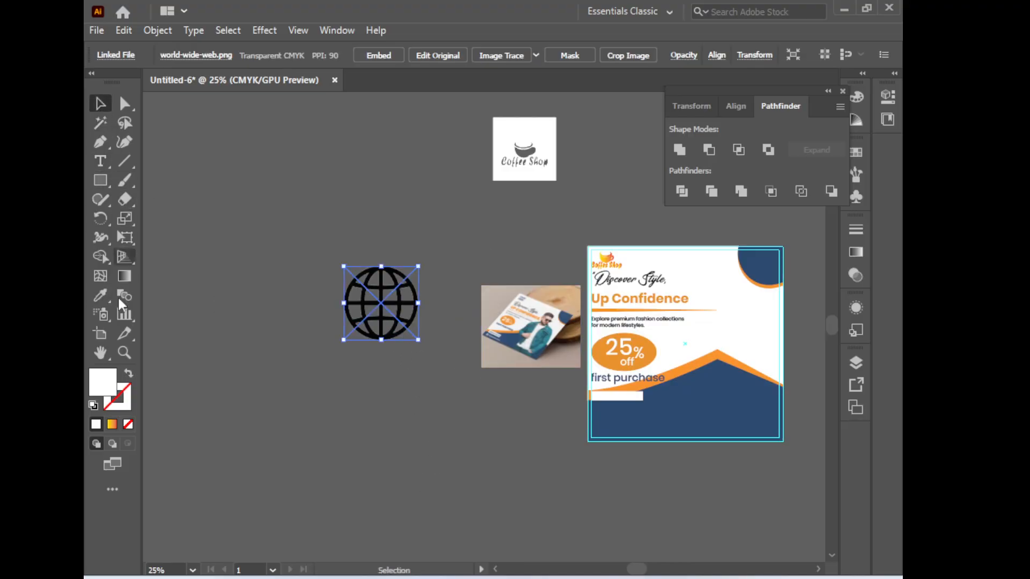
pyautogui.click(101, 295)
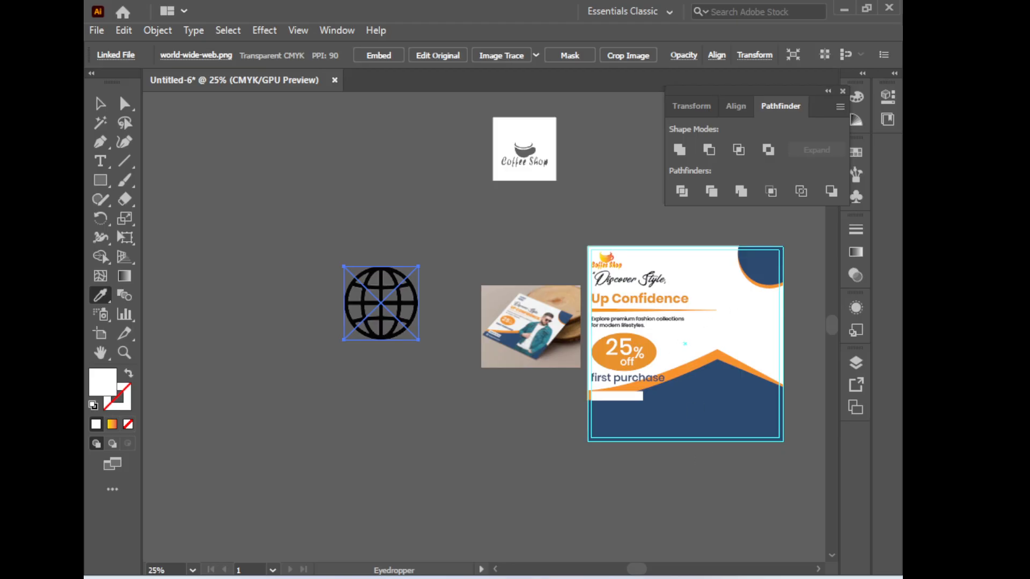
pyautogui.hotkey('alt', 'Tab')
pyautogui.moveTo(479, 364)
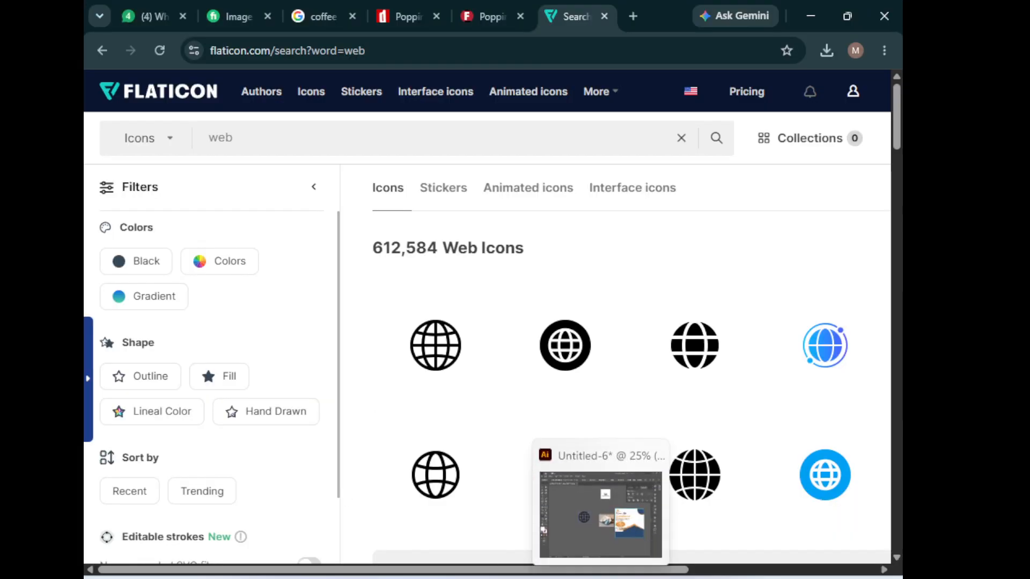
pyautogui.click(600, 577)
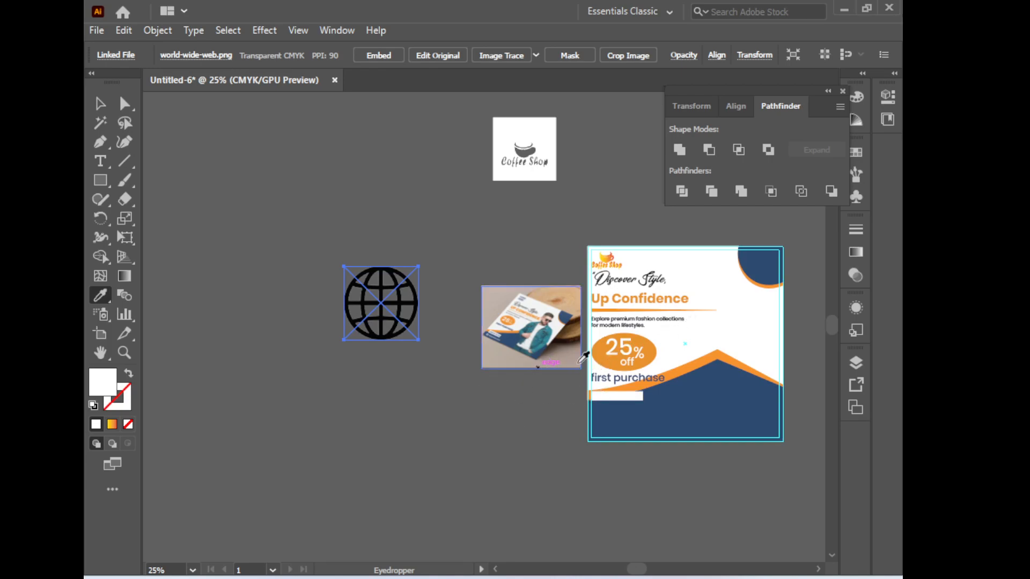
# Convert the globe image to vectors with Image Trace, expand the tracing result and ungroup it
pyautogui.click(100, 103)
pyautogui.click(398, 487)
pyautogui.click(394, 297)
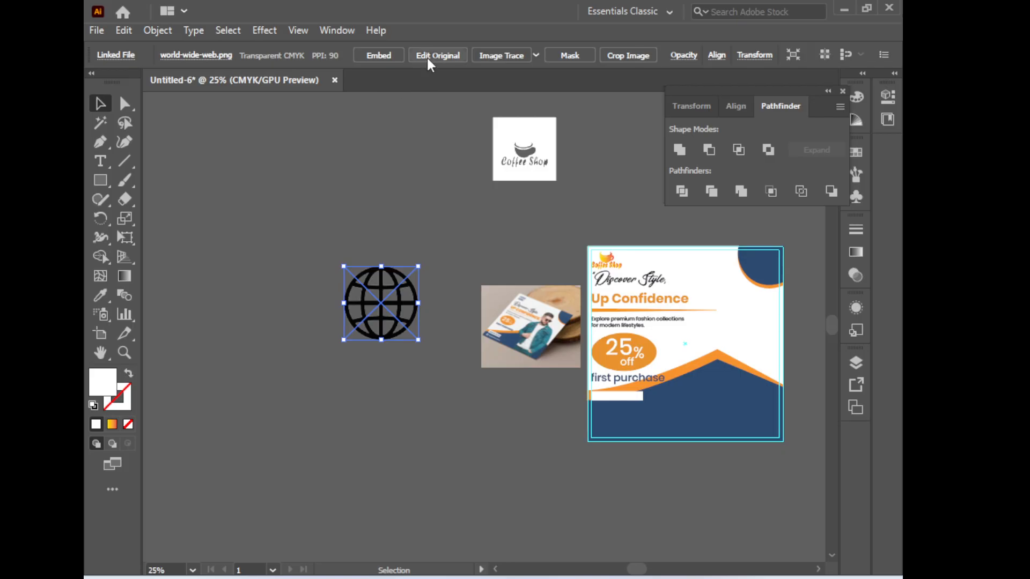
pyautogui.click(496, 57)
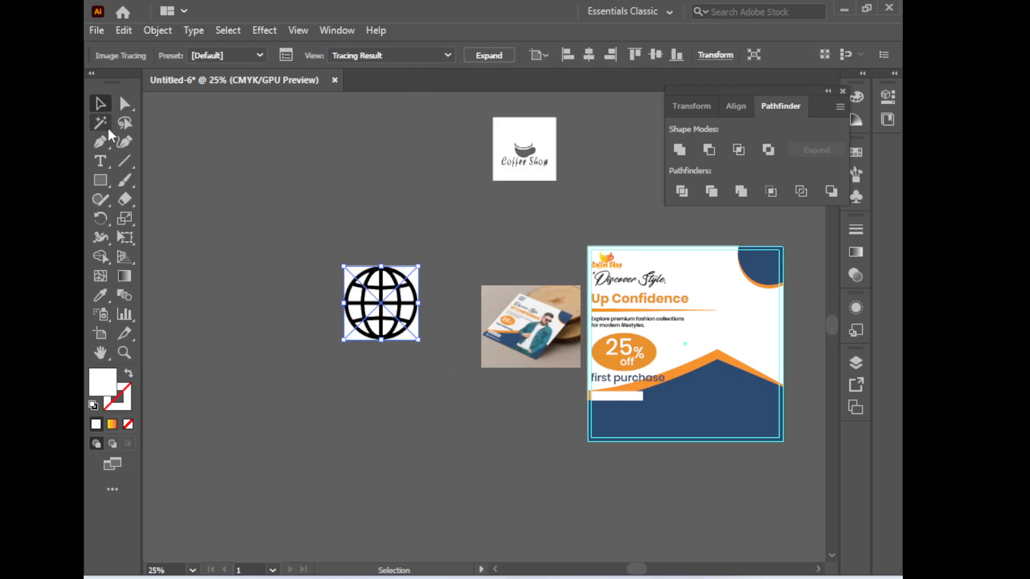
pyautogui.click(488, 56)
pyautogui.rightClick(383, 277)
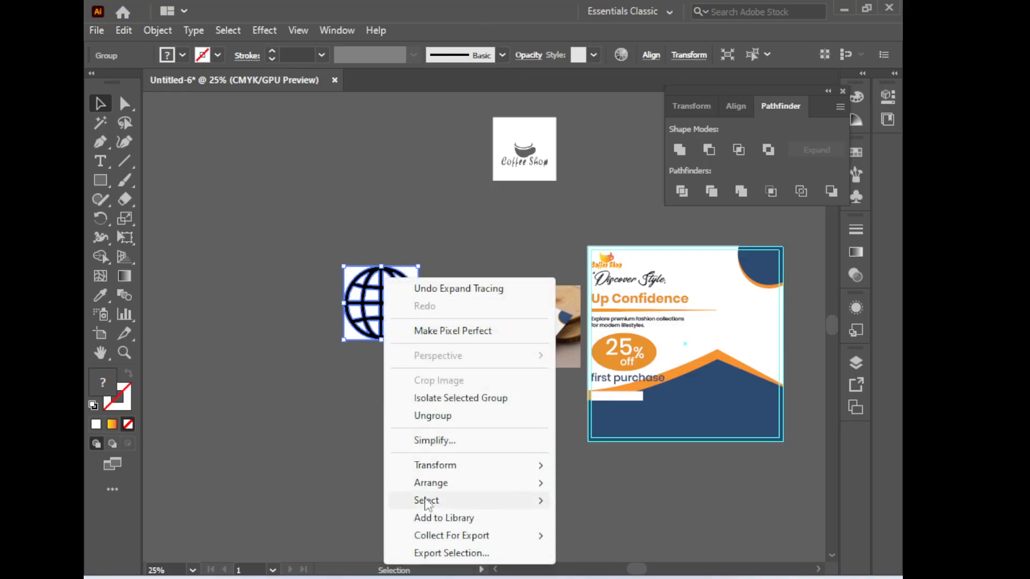
pyautogui.click(452, 420)
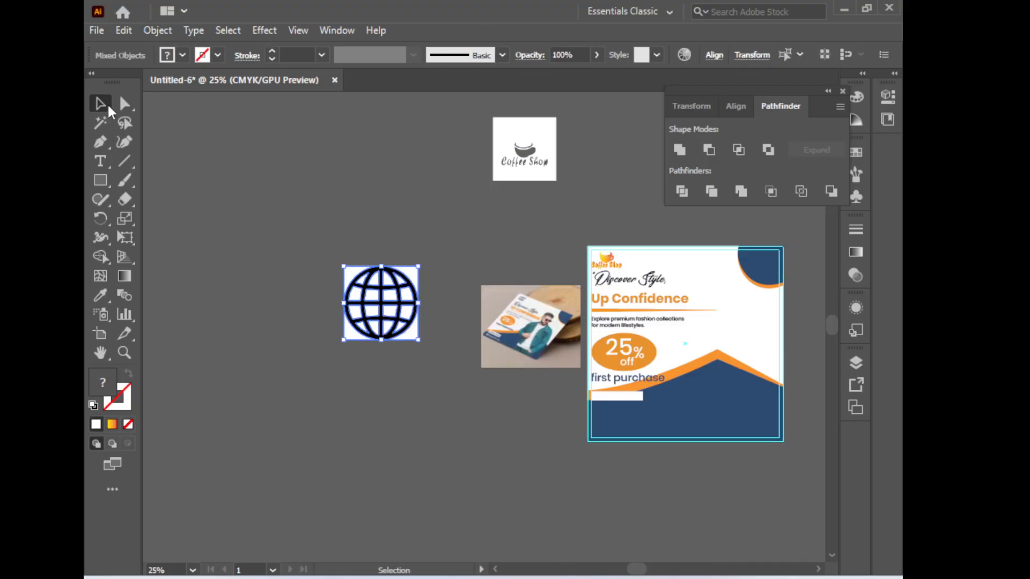
# Move the white background pieces surrounding the traced globe away from it
pyautogui.click(304, 201)
pyautogui.click(420, 285)
pyautogui.moveTo(421, 284); pyautogui.dragTo(368, 154)
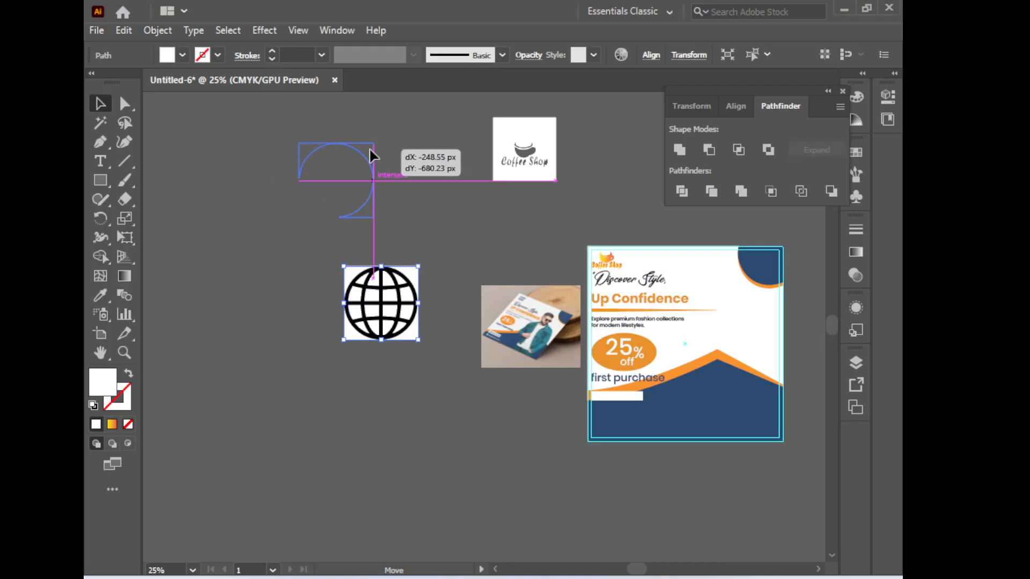
pyautogui.moveTo(359, 335); pyautogui.dragTo(200, 336)
pyautogui.click(257, 331)
# Delete all the white cells inside the globe, keeping only its black grid outline
pyautogui.hotkey('ctrl', 'space')
pyautogui.click(374, 298)
pyautogui.click(507, 312)
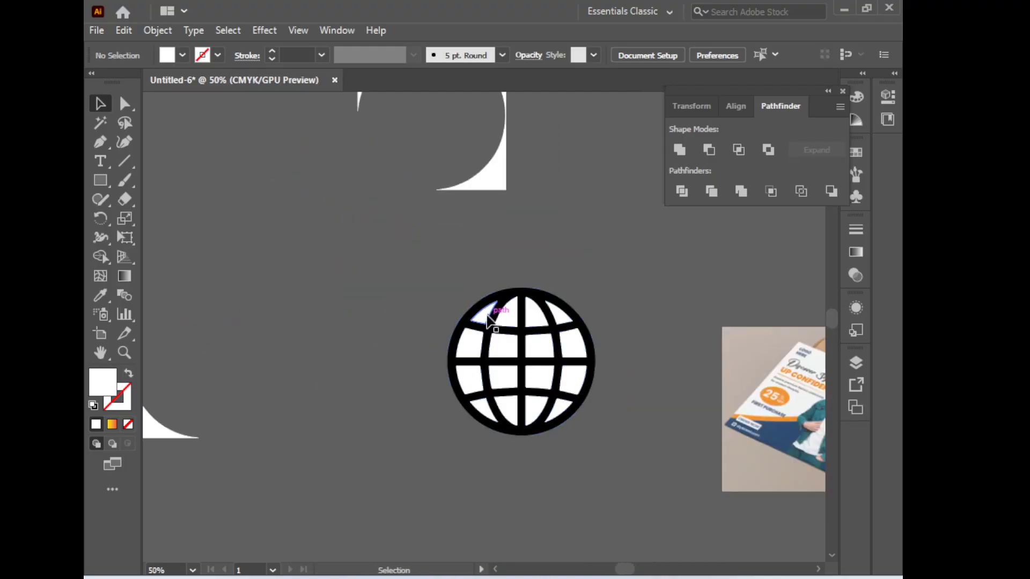
pyautogui.click(485, 312)
pyautogui.press('Delete')
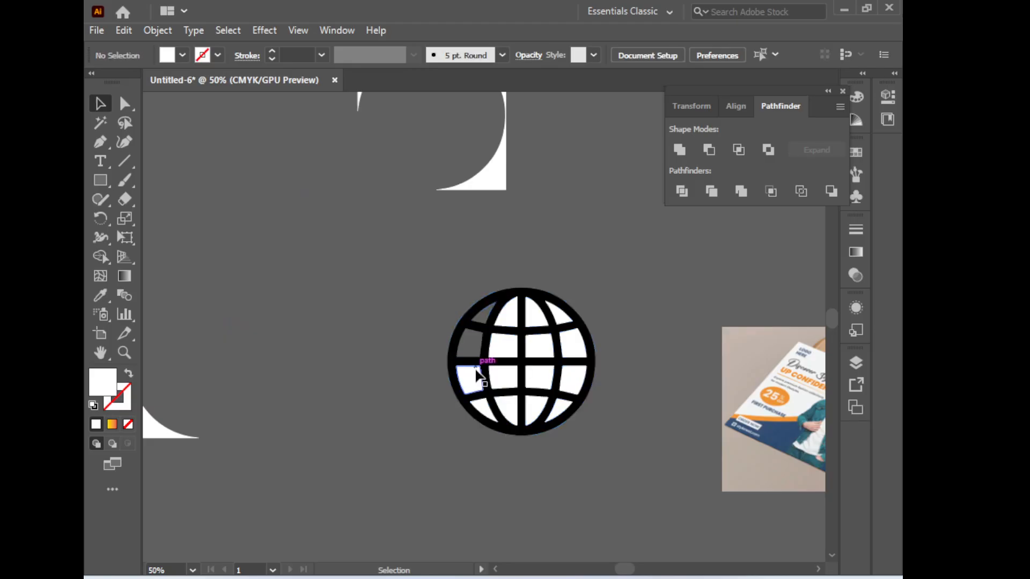
pyautogui.click(480, 405)
pyautogui.press('Delete')
pyautogui.click(508, 406)
pyautogui.press('Delete')
pyautogui.click(504, 375)
pyautogui.press('Delete')
pyautogui.click(508, 345)
pyautogui.click(508, 349)
pyautogui.press('Delete')
pyautogui.click(510, 319)
pyautogui.press('Delete')
pyautogui.click(536, 320)
pyautogui.press('Delete')
pyautogui.click(540, 348)
pyautogui.press('Delete')
pyautogui.click(538, 376)
pyautogui.press('Delete')
pyautogui.click(533, 407)
pyautogui.press('Delete')
pyautogui.click(563, 410)
pyautogui.press('Delete')
pyautogui.click(575, 382)
pyautogui.press('Delete')
pyautogui.click(569, 343)
pyautogui.press('Delete')
pyautogui.click(563, 319)
pyautogui.press('Delete')
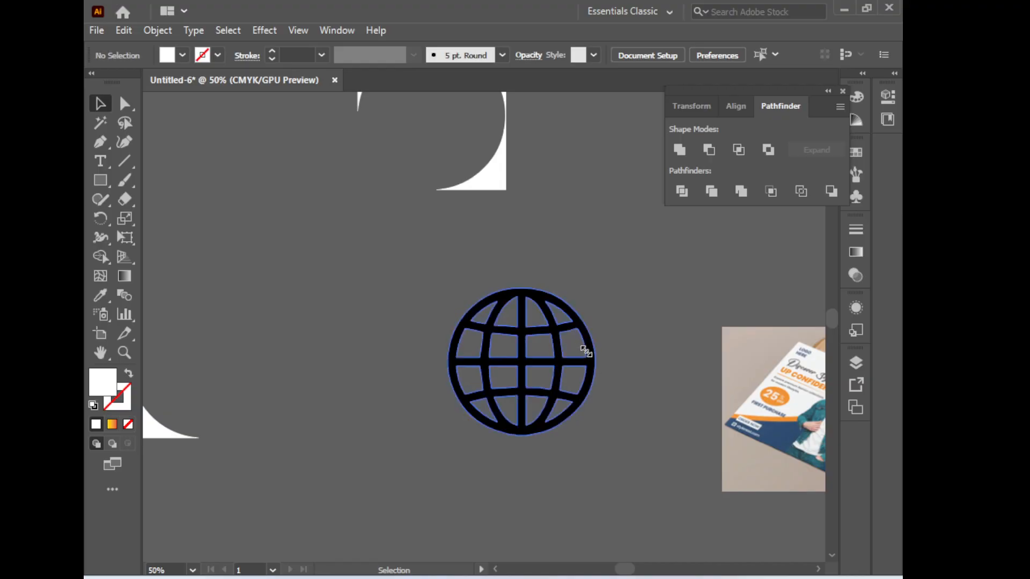
pyautogui.click(569, 412)
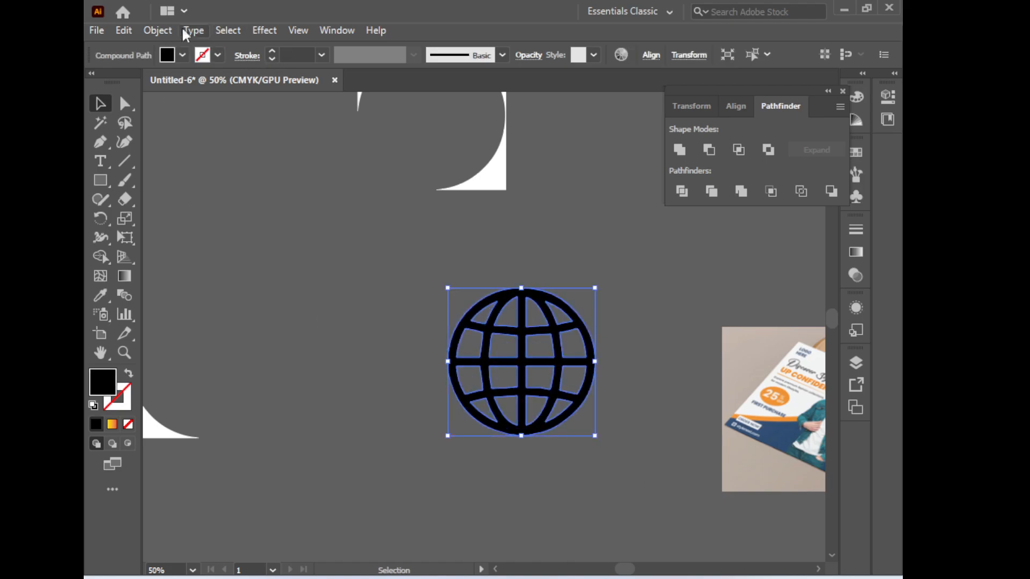
pyautogui.click(157, 30)
pyautogui.moveTo(248, 397)
pyautogui.click(491, 437)
pyautogui.click(627, 349)
# Fill the traced globe icon with white
pyautogui.click(558, 356)
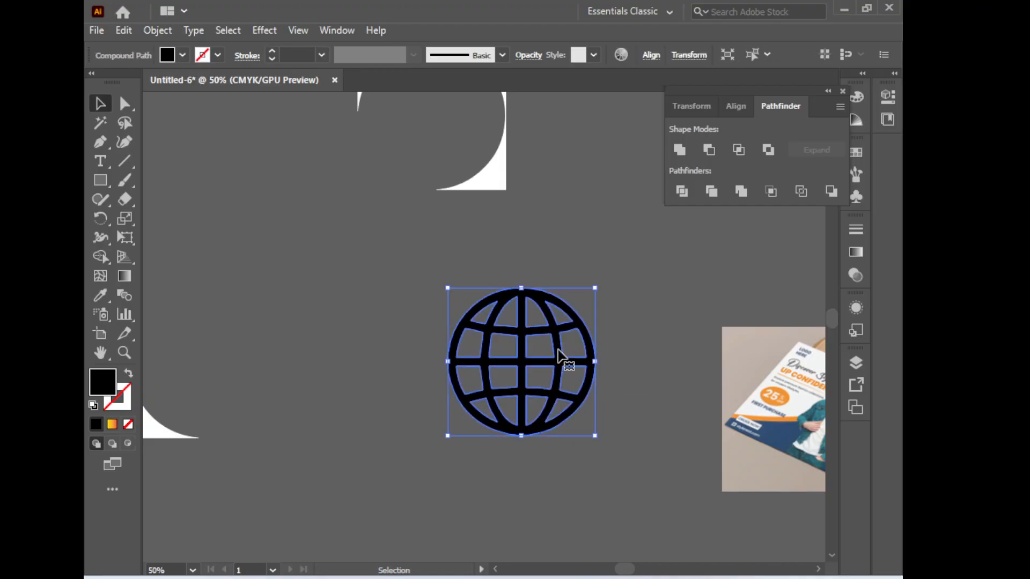
pyautogui.click(183, 55)
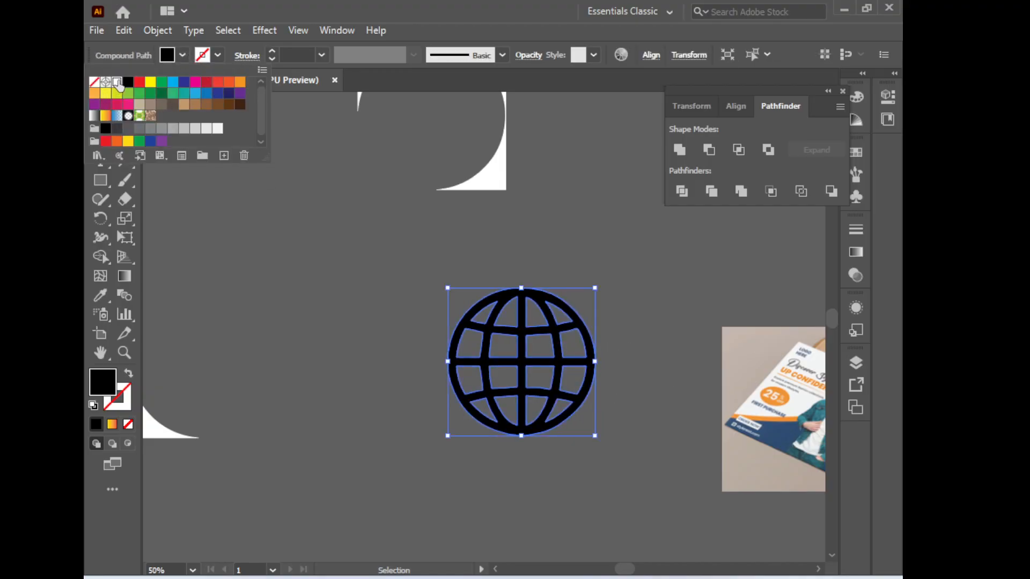
pyautogui.click(115, 81)
# Scale the white globe down and move it onto the flyer's blue area, below the white label bar
pyautogui.press('space')
pyautogui.moveTo(371, 351); pyautogui.dragTo(272, 352)
pyautogui.hotkey('ctrl', 'alt', 'space')
pyautogui.keyDown('ctrl'); pyautogui.keyDown('alt'); pyautogui.click(528, 463); pyautogui.keyUp('alt'); pyautogui.keyUp('ctrl')
pyautogui.keyDown('ctrl'); pyautogui.keyDown('alt'); pyautogui.click(529, 462); pyautogui.keyUp('alt'); pyautogui.keyUp('ctrl')
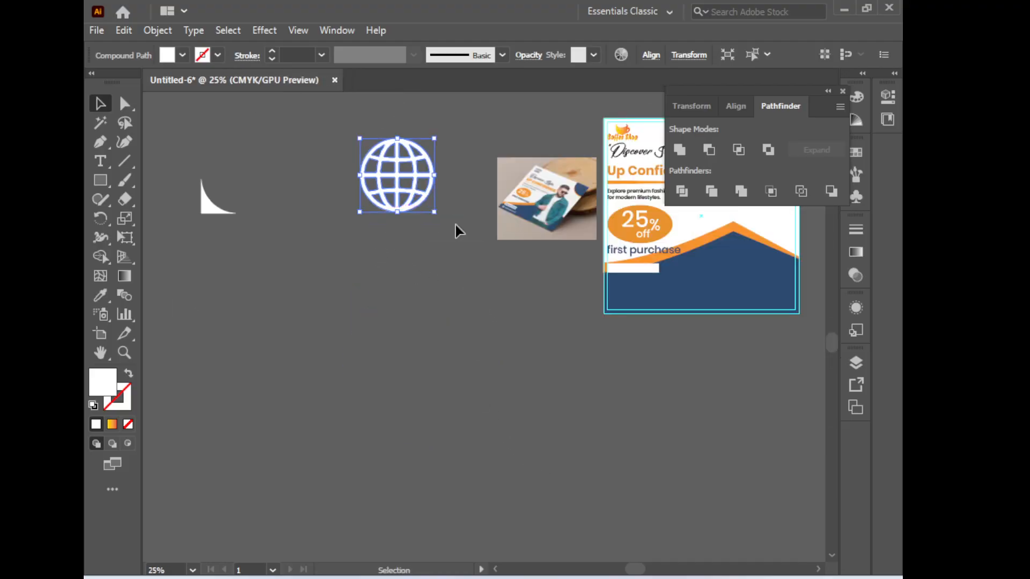
pyautogui.moveTo(435, 210); pyautogui.dragTo(413, 191)
pyautogui.hotkey('ctrl', '=')
pyautogui.press('space')
pyautogui.moveTo(505, 379); pyautogui.dragTo(418, 309)
pyautogui.moveTo(380, 237); pyautogui.dragTo(679, 393)
# Shrink the globe to a small icon and place it near the flyer's left margin guide, below the white bar
pyautogui.hotkey('ctrl', '=')
pyautogui.hotkey('ctrl', '=')
pyautogui.press('space')
pyautogui.moveTo(307, 299); pyautogui.dragTo(477, 398)
pyautogui.hotkey('ctrl', '=')
pyautogui.hotkey('ctrl', '=')
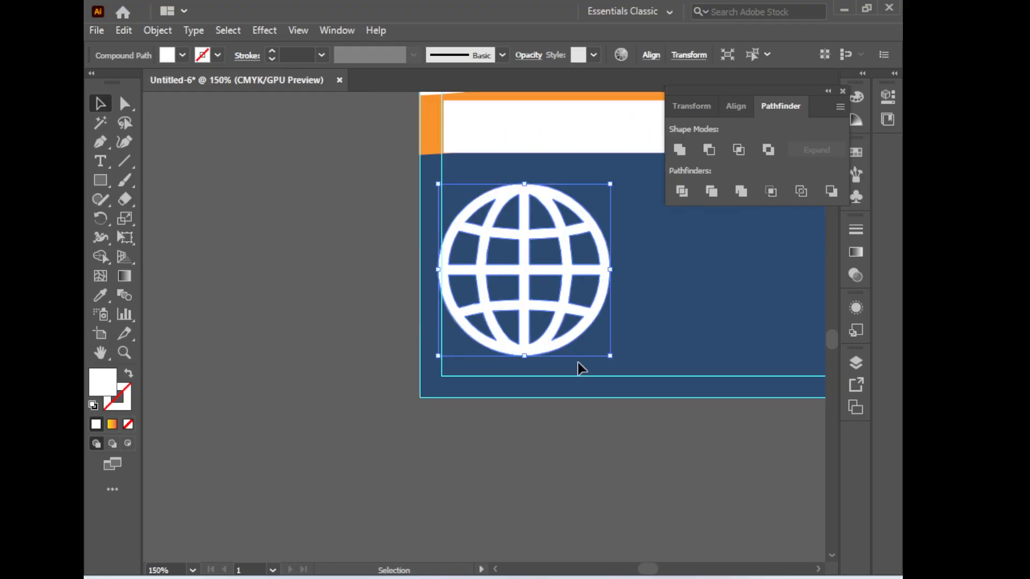
pyautogui.moveTo(612, 357); pyautogui.dragTo(560, 293)
pyautogui.press('space')
pyautogui.moveTo(533, 342); pyautogui.dragTo(538, 401)
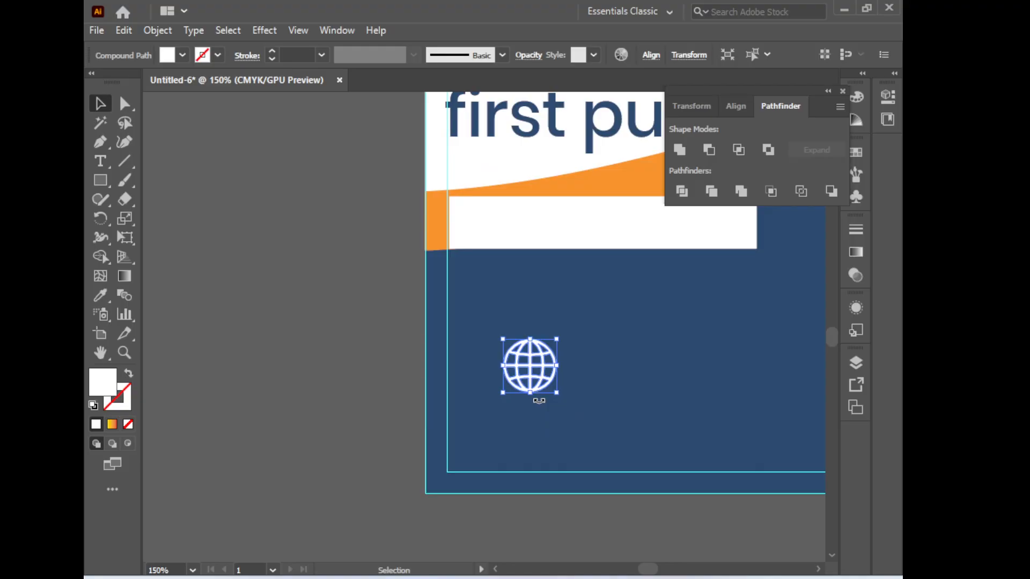
pyautogui.hotkey('ctrl', '+')
pyautogui.moveTo(479, 274); pyautogui.dragTo(428, 276)
pyautogui.click(483, 347)
pyautogui.press('space')
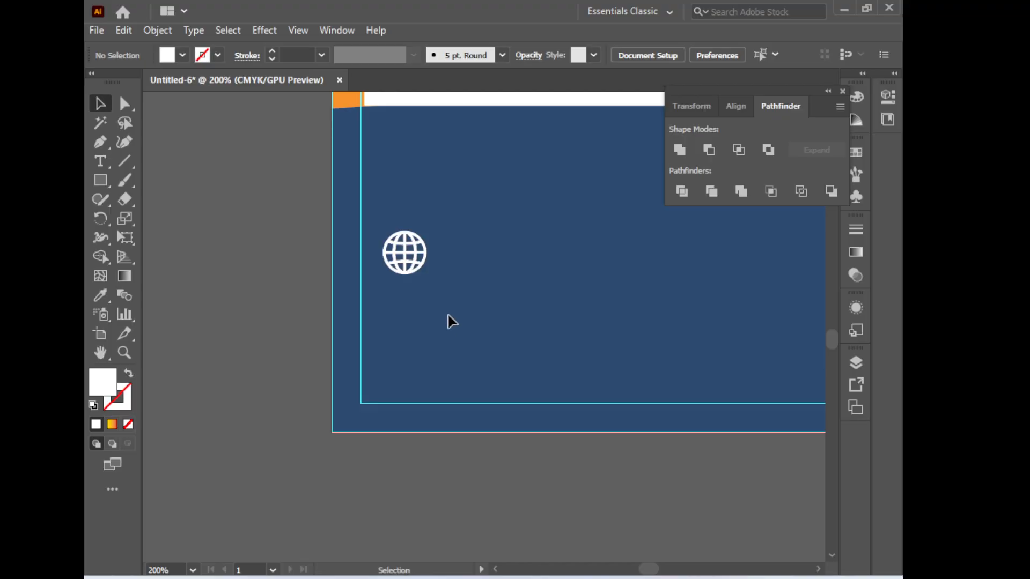
pyautogui.click(421, 263)
pyautogui.click(499, 477)
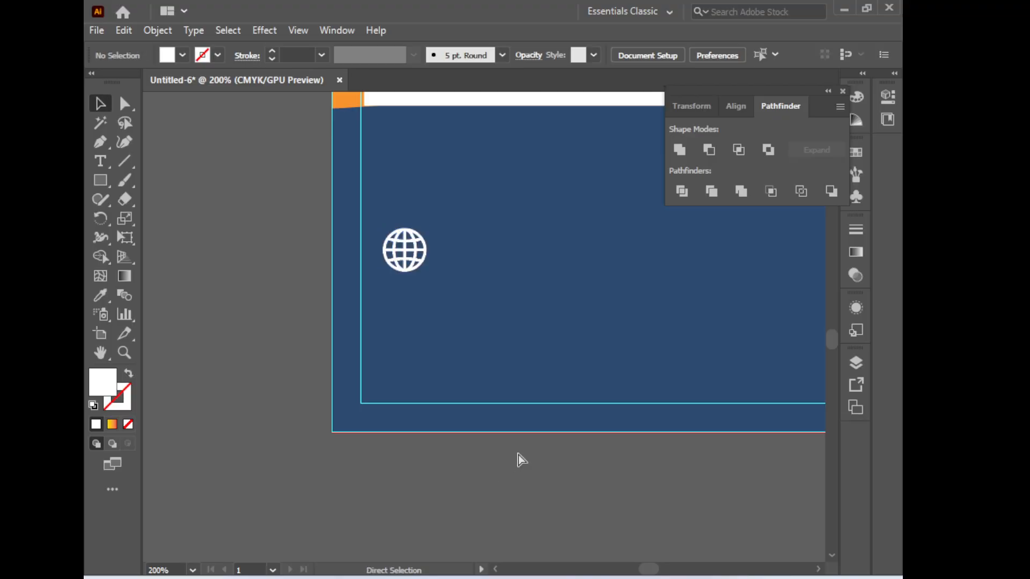
# Enlarge the globe icon moderately and align it with the flyer's left margin guide
pyautogui.keyDown('ctrl'); pyautogui.keyDown('alt'); pyautogui.click(518, 451); pyautogui.keyUp('alt'); pyautogui.keyUp('ctrl')
pyautogui.keyDown('ctrl'); pyautogui.keyDown('alt'); pyautogui.click(517, 450); pyautogui.keyUp('alt'); pyautogui.keyUp('ctrl')
pyautogui.keyDown('ctrl'); pyautogui.keyDown('alt'); pyautogui.click(512, 447); pyautogui.keyUp('alt'); pyautogui.keyUp('ctrl')
pyautogui.press('space')
pyautogui.moveTo(434, 217); pyautogui.dragTo(564, 385)
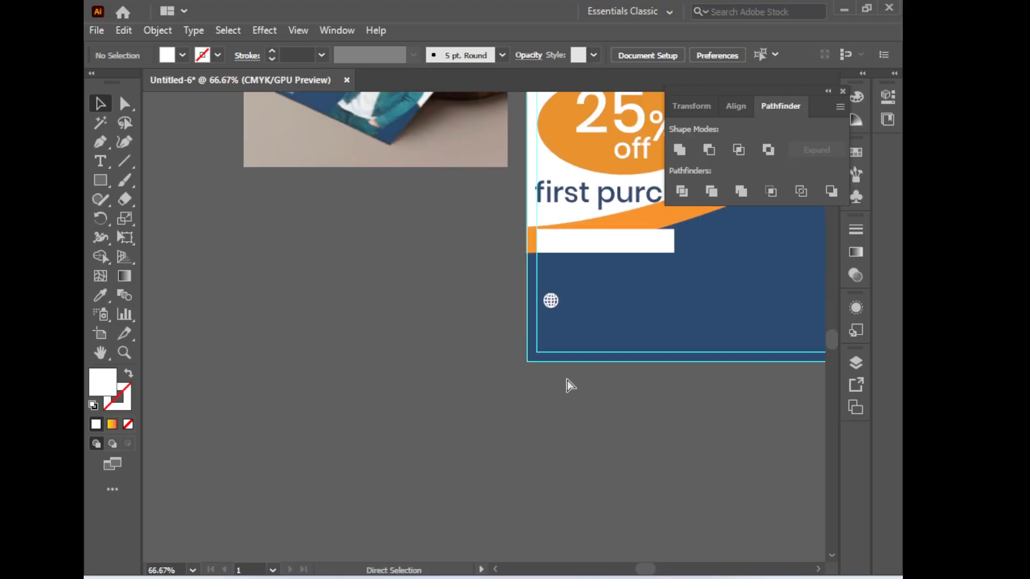
pyautogui.keyDown('ctrl'); pyautogui.keyDown('alt'); pyautogui.click(566, 379); pyautogui.keyUp('alt'); pyautogui.keyUp('ctrl')
pyautogui.keyDown('ctrl'); pyautogui.keyDown('alt'); pyautogui.click(569, 379); pyautogui.keyUp('alt'); pyautogui.keyUp('ctrl')
pyautogui.press('space')
pyautogui.moveTo(433, 321); pyautogui.dragTo(579, 558)
pyautogui.moveTo(451, 291); pyautogui.dragTo(547, 460)
pyautogui.moveTo(820, 558); pyautogui.dragTo(504, 361)
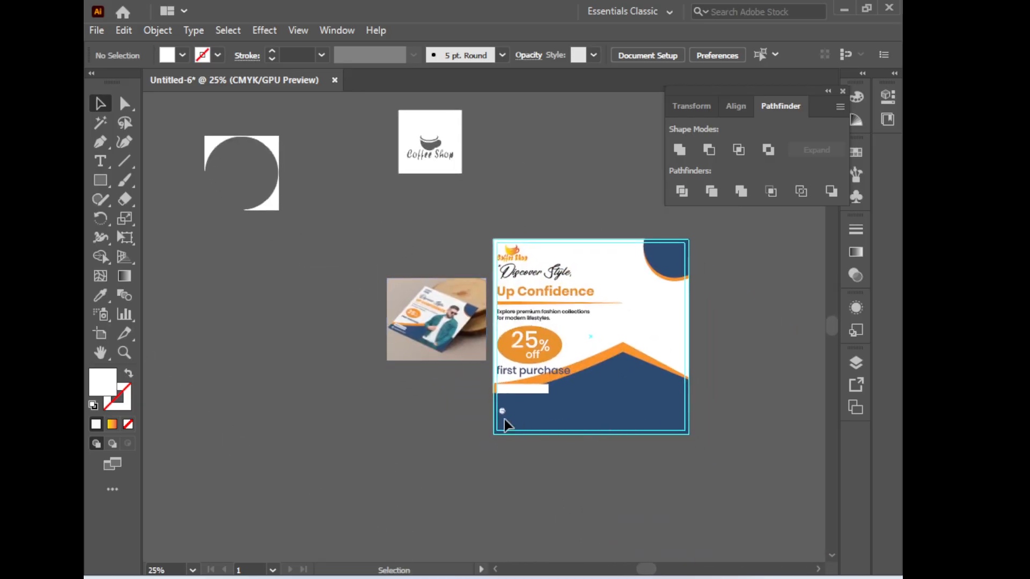
pyautogui.moveTo(436, 355); pyautogui.dragTo(538, 374)
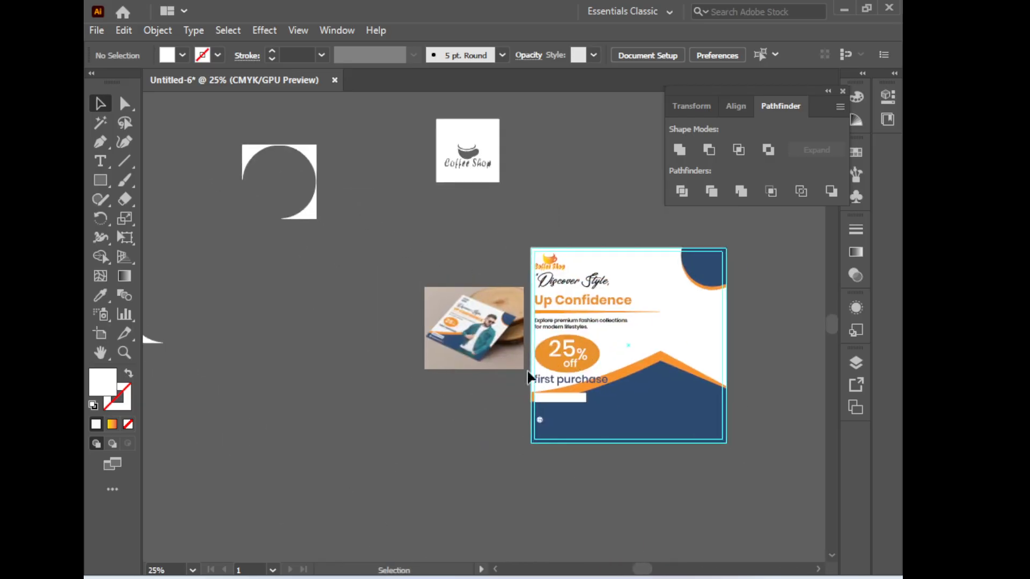
pyautogui.keyDown('ctrl'); pyautogui.click(486, 371); pyautogui.keyUp('ctrl')
pyautogui.keyDown('ctrl'); pyautogui.click(486, 369); pyautogui.keyUp('ctrl')
pyautogui.keyDown('ctrl'); pyautogui.click(444, 222); pyautogui.keyUp('ctrl')
pyautogui.keyDown('ctrl'); pyautogui.click(444, 223); pyautogui.keyUp('ctrl')
pyautogui.moveTo(692, 450); pyautogui.dragTo(452, 263)
pyautogui.moveTo(627, 455); pyautogui.dragTo(580, 359)
pyautogui.click(551, 445)
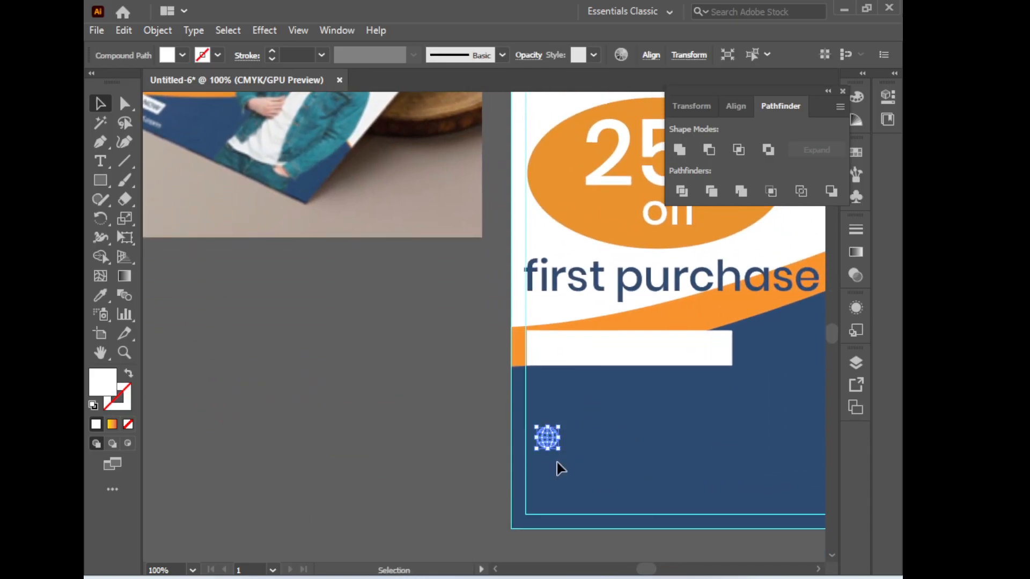
pyautogui.moveTo(561, 452); pyautogui.dragTo(567, 457)
pyautogui.moveTo(586, 492); pyautogui.dragTo(629, 458)
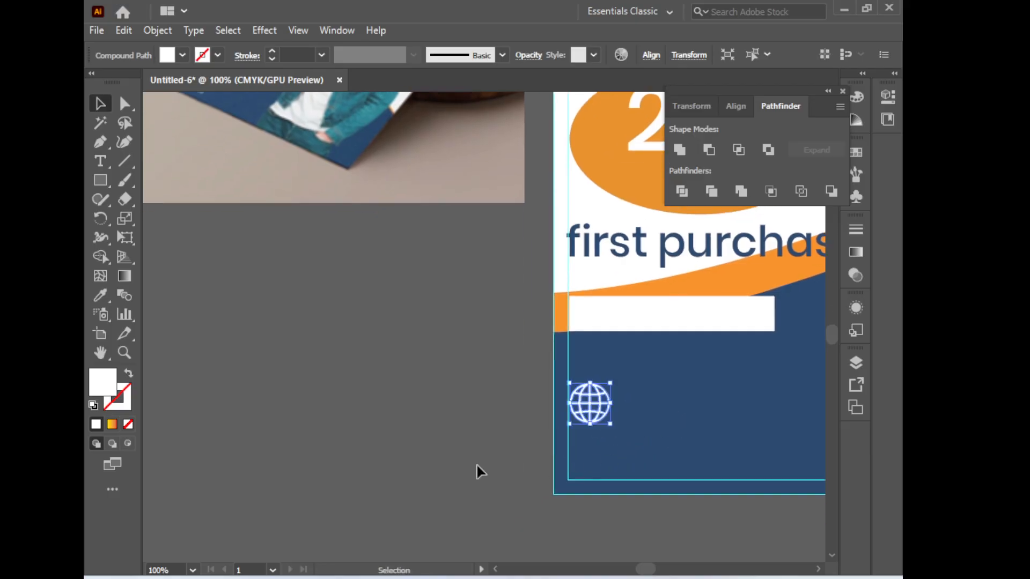
pyautogui.click(457, 460)
pyautogui.click(100, 161)
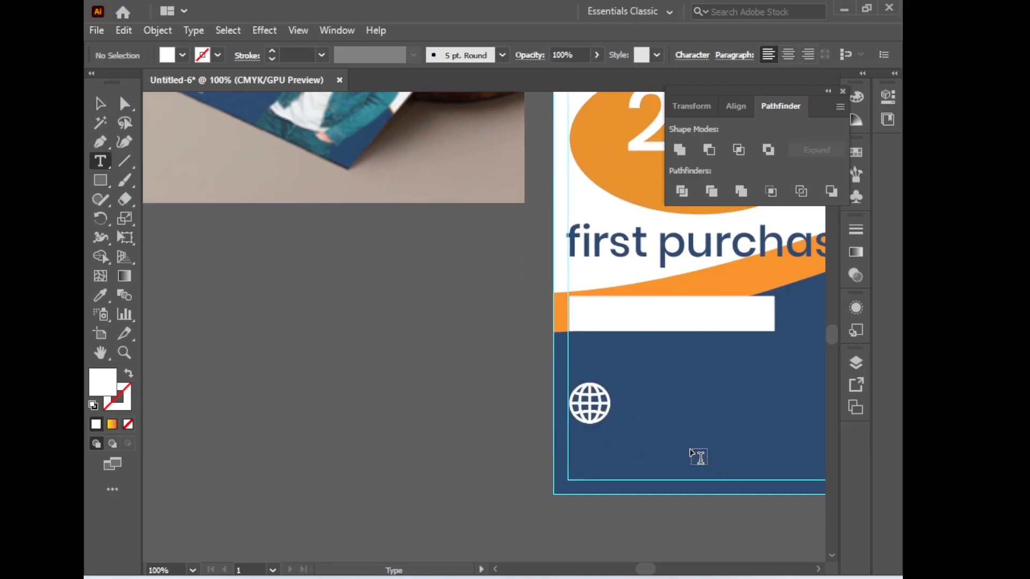
pyautogui.click(620, 407)
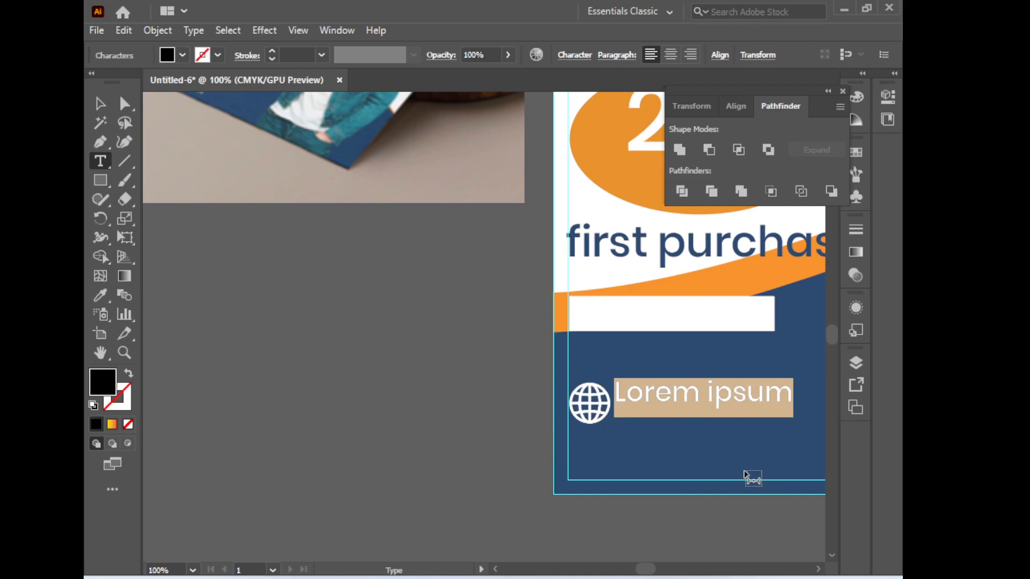
pyautogui.write('ww')
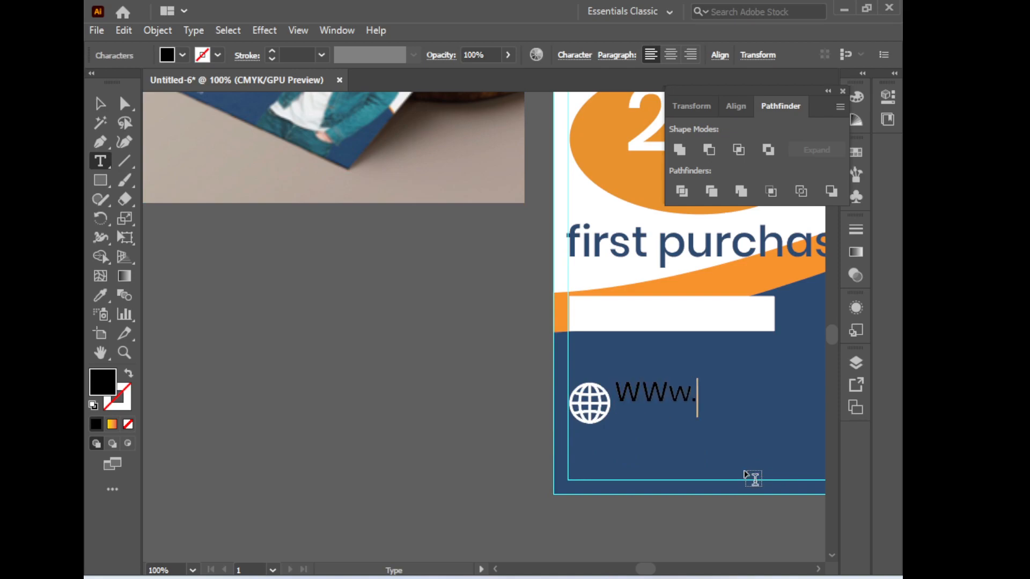
pyautogui.write('w.ggggggg')
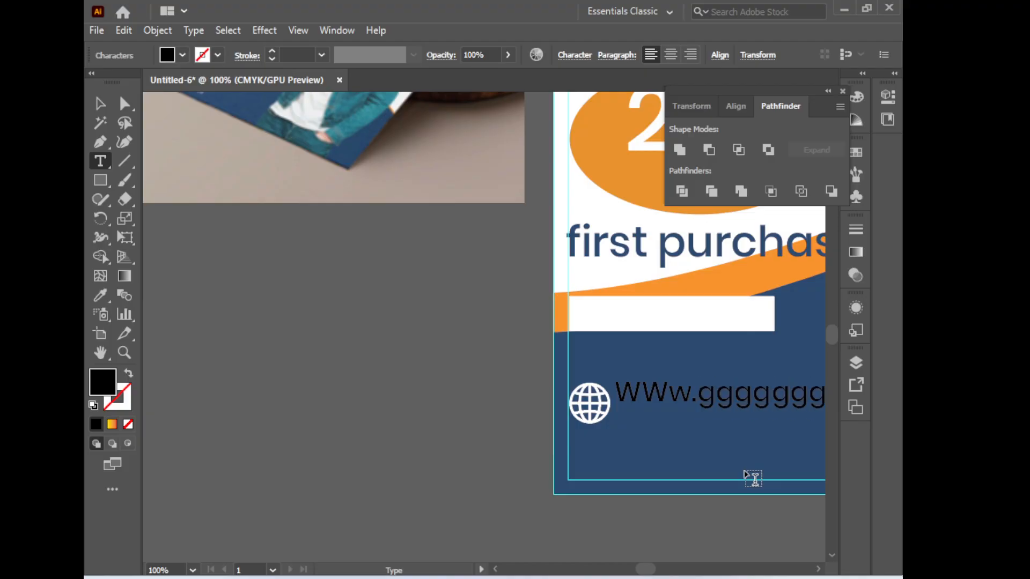
pyautogui.hotkey('ctrl', '-')
pyautogui.hotkey('ctrl', '-')
pyautogui.moveTo(413, 290); pyautogui.dragTo(571, 358)
pyautogui.hotkey('ctrl', 'z')
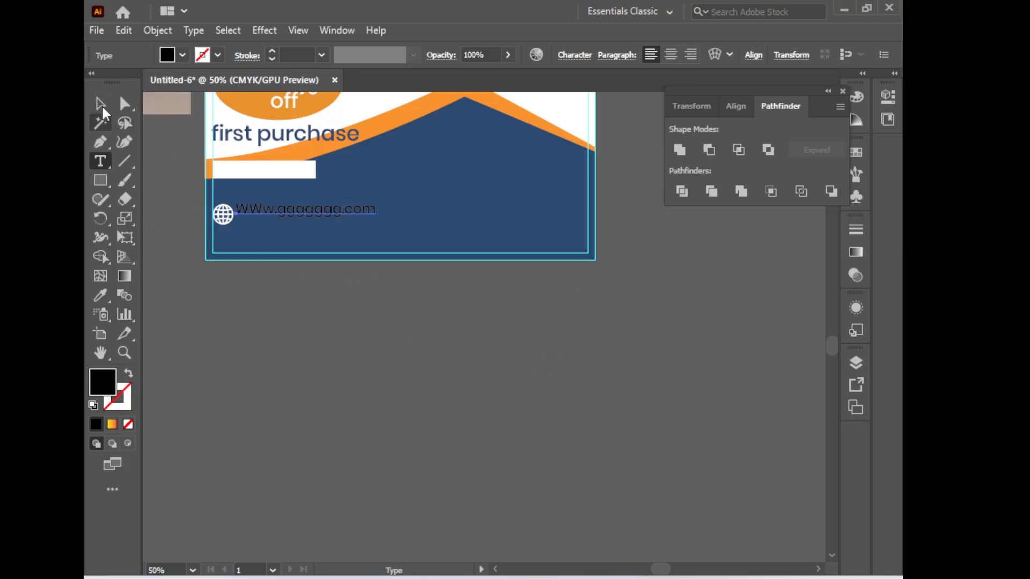
# Fill the website text with white and line it up vertically with the globe icon
pyautogui.click(102, 105)
pyautogui.click(182, 55)
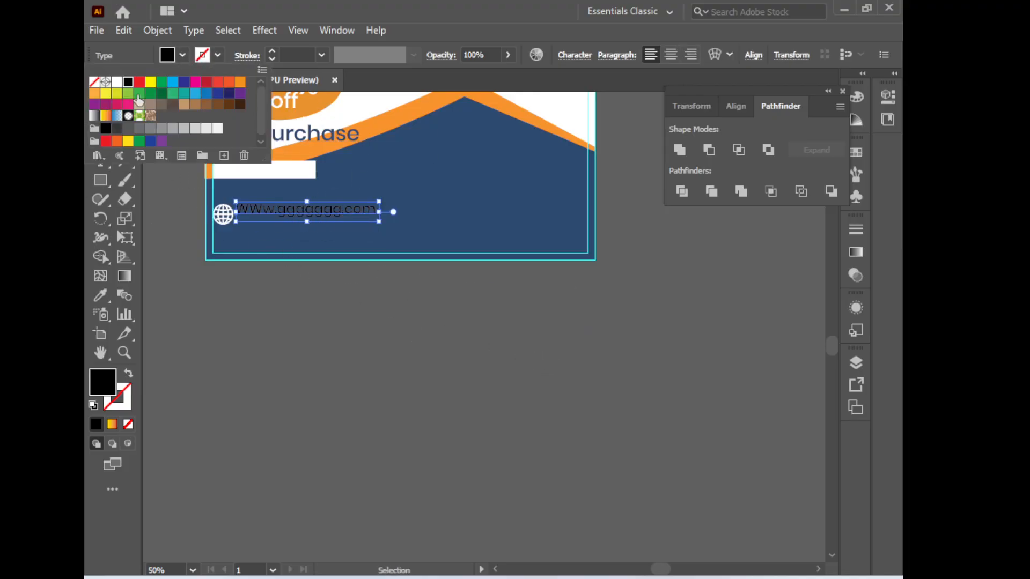
pyautogui.click(116, 82)
pyautogui.moveTo(311, 307); pyautogui.dragTo(538, 430)
pyautogui.moveTo(533, 333); pyautogui.dragTo(546, 349)
pyautogui.click(605, 414)
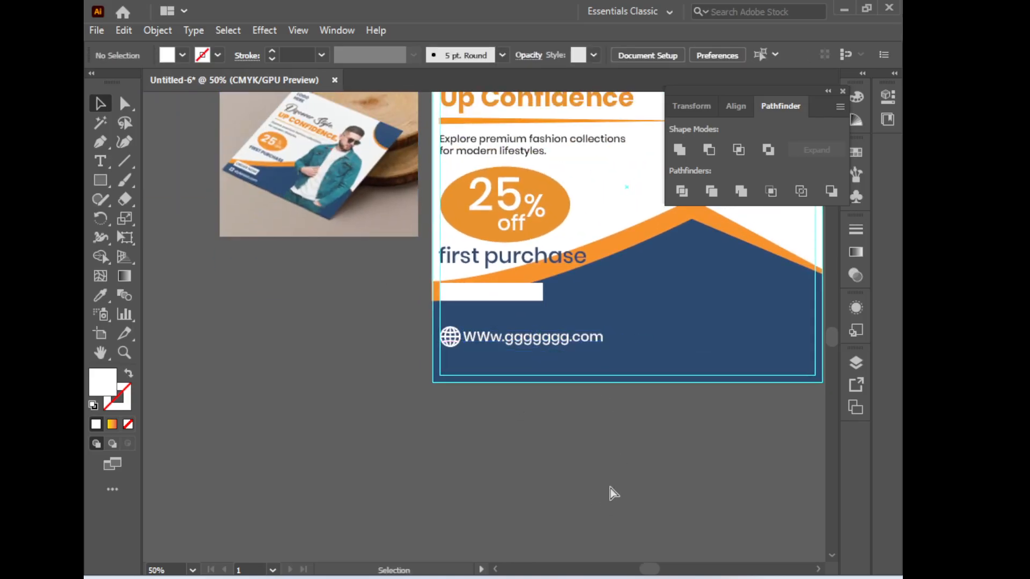
# Scale the website text down to less than half its width
pyautogui.keyDown('ctrl'); pyautogui.keyDown('alt'); pyautogui.click(607, 484); pyautogui.keyUp('alt'); pyautogui.keyUp('ctrl')
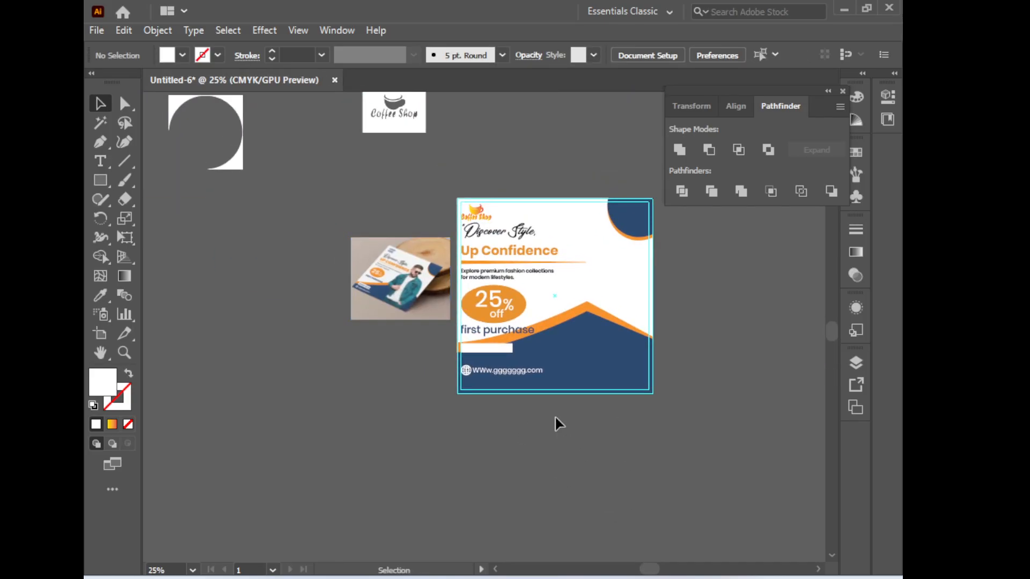
pyautogui.click(539, 373)
pyautogui.keyDown('ctrl'); pyautogui.click(542, 375); pyautogui.keyUp('ctrl')
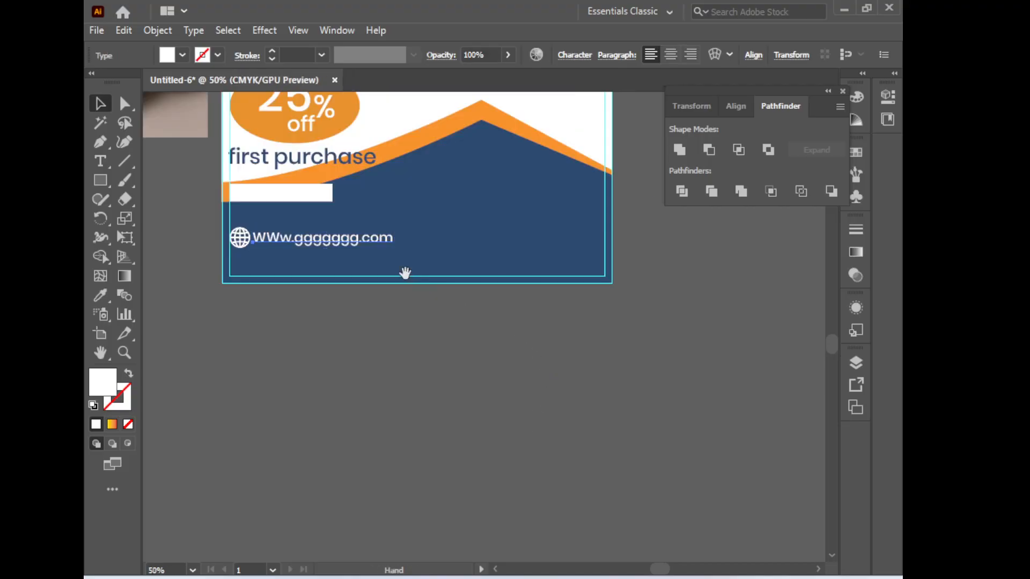
pyautogui.moveTo(541, 364); pyautogui.dragTo(499, 359)
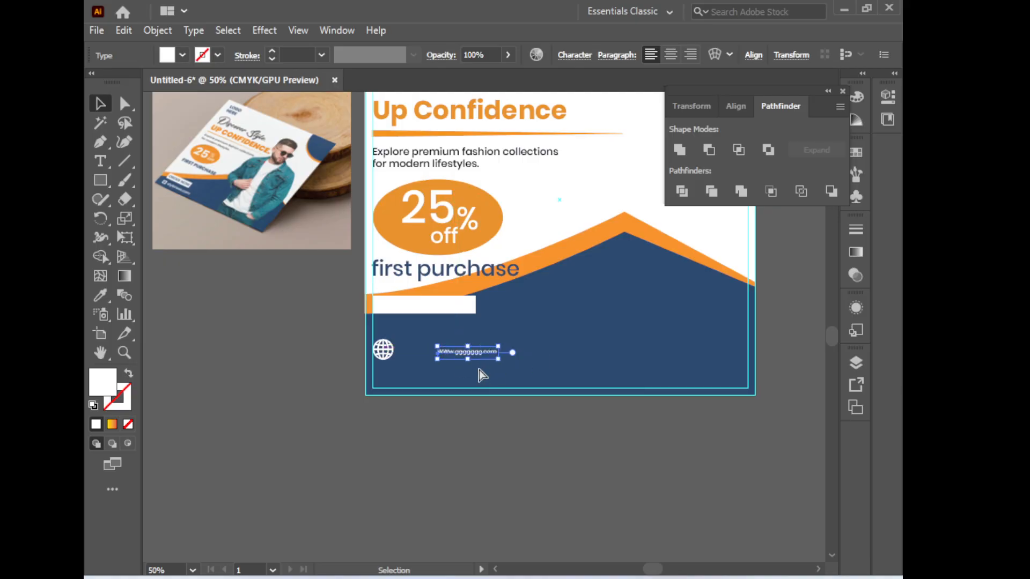
# Move the reduced website text back beside the globe, nudging it right until it clears the icon
pyautogui.hotkey('ctrl', '+')
pyautogui.moveTo(465, 306)
pyautogui.mouseDown()
pyautogui.moveTo(397, 306)
pyautogui.moveTo(468, 311)
pyautogui.mouseUp()
pyautogui.click(390, 331)
pyautogui.press('alt')
pyautogui.click(452, 310)
pyautogui.press('Right')
pyautogui.press('Right')
pyautogui.press('Right')
pyautogui.press('Right')
pyautogui.press('Right')
pyautogui.press('Right')
pyautogui.press('Right')
pyautogui.press('Right')
pyautogui.press('Right')
pyautogui.press('Right')
pyautogui.press('Right')
pyautogui.press('Right')
pyautogui.press('Right')
pyautogui.press('Right')
pyautogui.press('Right')
pyautogui.press('Right')
pyautogui.press('Right')
pyautogui.press('Right')
pyautogui.press('Right')
pyautogui.press('Right')
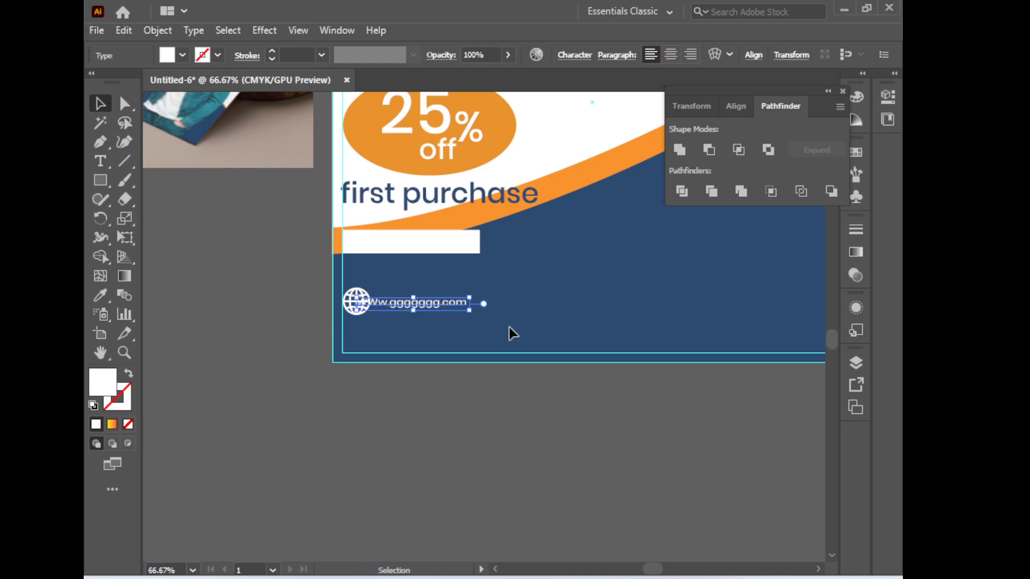
pyautogui.press('Right')
pyautogui.press('Right')
pyautogui.press('Right')
pyautogui.press('Right')
pyautogui.press('Right')
pyautogui.press('Right')
pyautogui.press('Right')
pyautogui.press('Right')
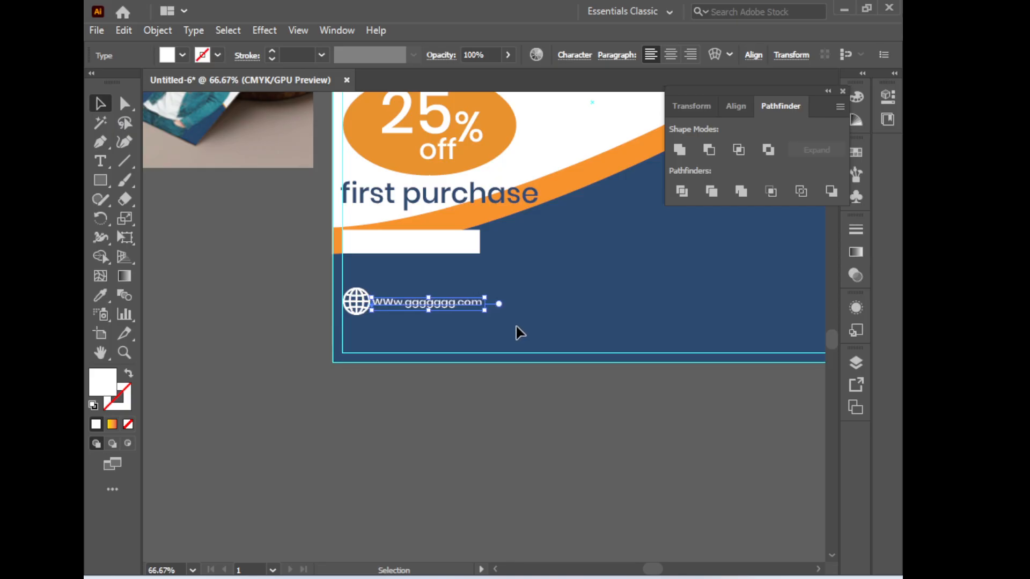
pyautogui.click(427, 335)
# Shrink the globe icon slightly to suit the smaller website text
pyautogui.click(355, 312)
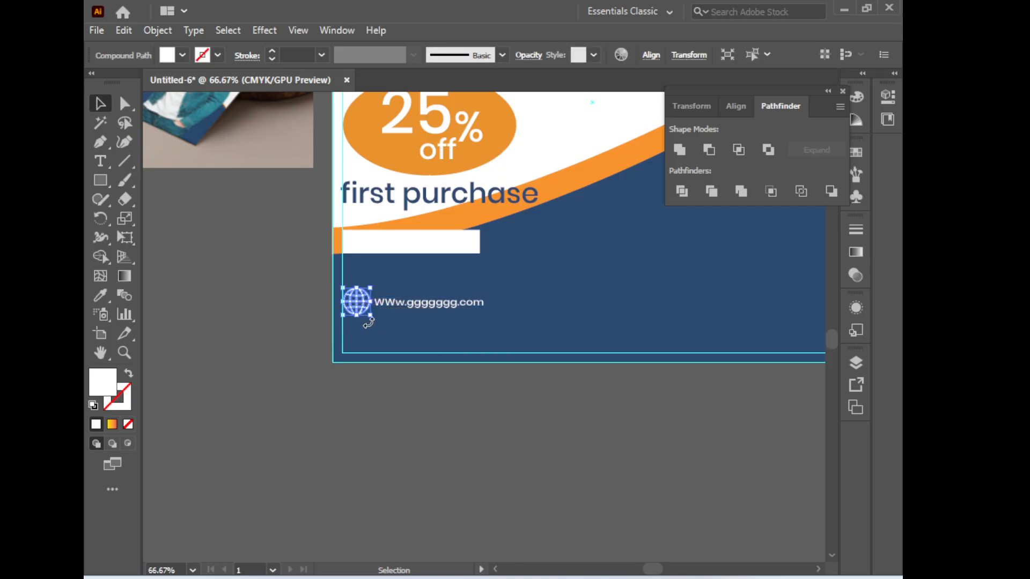
pyautogui.moveTo(373, 316); pyautogui.dragTo(368, 313)
pyautogui.click(379, 330)
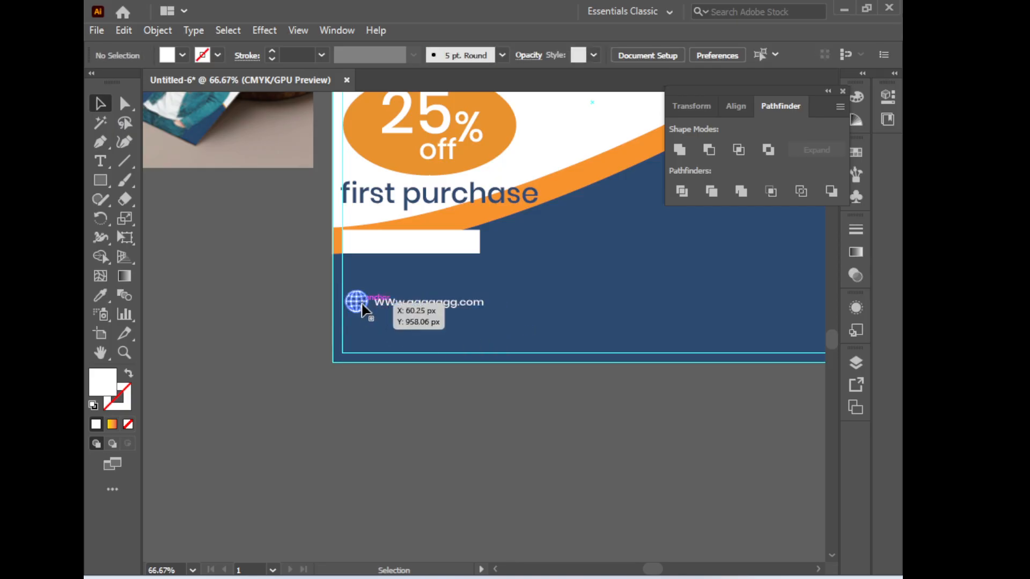
# Nudge the website text slightly left and up so it sits closer to the globe and centred on it
pyautogui.click(401, 303)
pyautogui.press('Left')
pyautogui.press('Left')
pyautogui.press('Left')
pyautogui.press('Left')
pyautogui.press('Up')
pyautogui.press('Up')
pyautogui.press('Up')
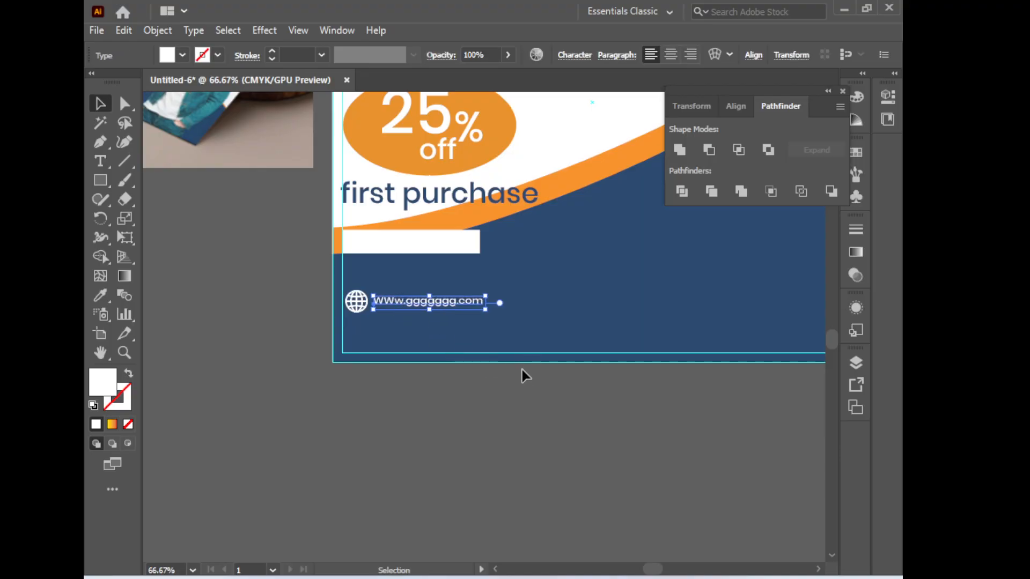
pyautogui.click(571, 339)
pyautogui.keyDown('ctrl'); pyautogui.keyDown('alt'); pyautogui.click(508, 486); pyautogui.keyUp('alt'); pyautogui.keyUp('ctrl')
pyautogui.keyDown('ctrl'); pyautogui.keyDown('alt'); pyautogui.click(508, 486); pyautogui.keyUp('alt'); pyautogui.keyUp('ctrl')
pyautogui.moveTo(501, 150); pyautogui.dragTo(549, 463)
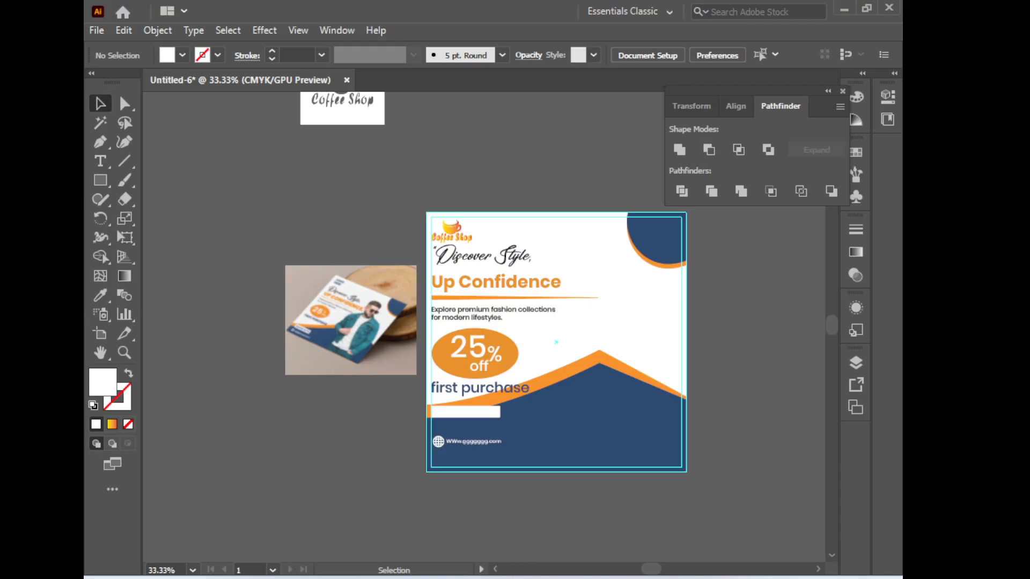
pyautogui.hotkey('alt', 'Tab')
pyautogui.click(633, 16)
pyautogui.click(473, 54)
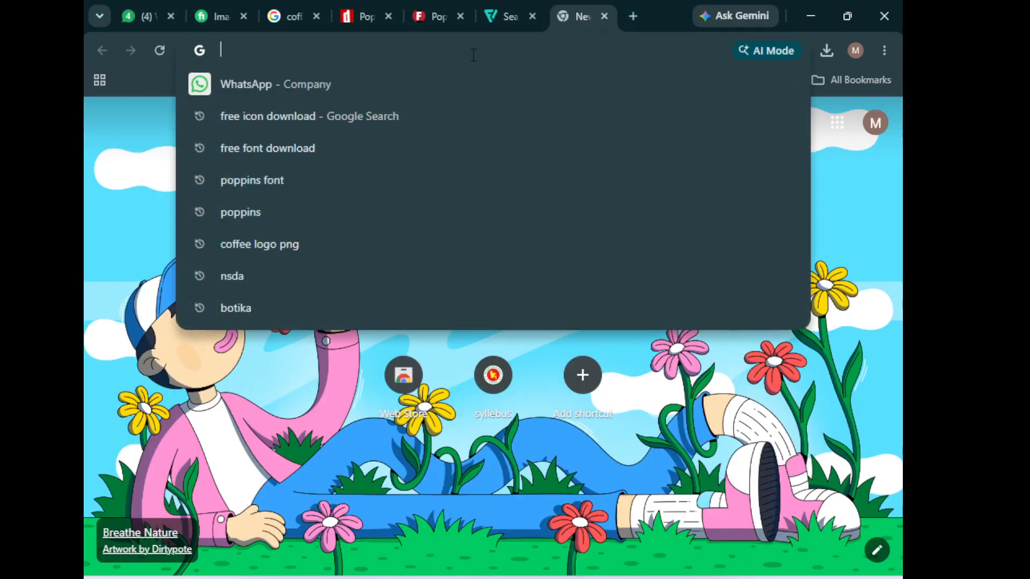
pyautogui.write('mo')
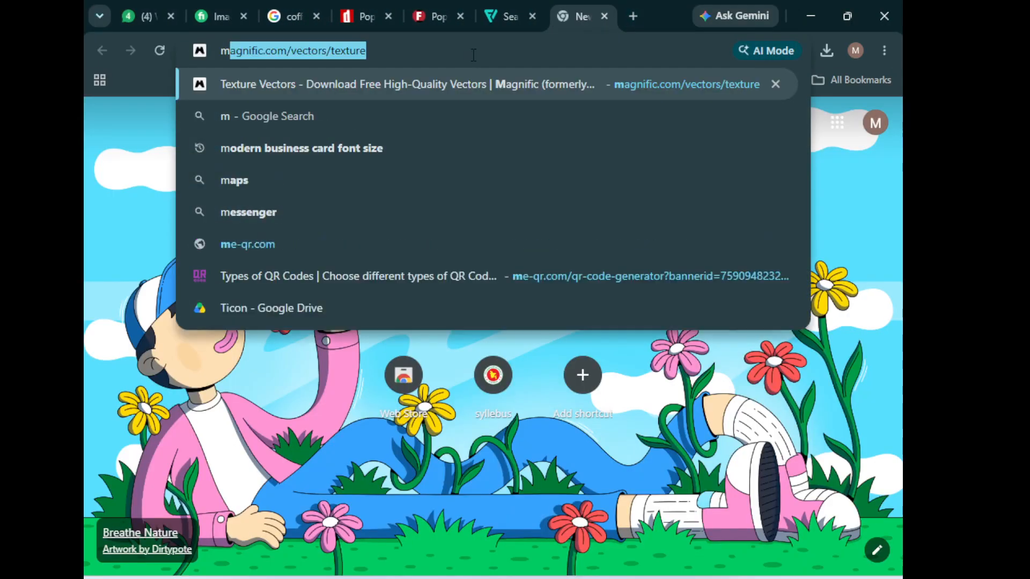
pyautogui.click(819, 14)
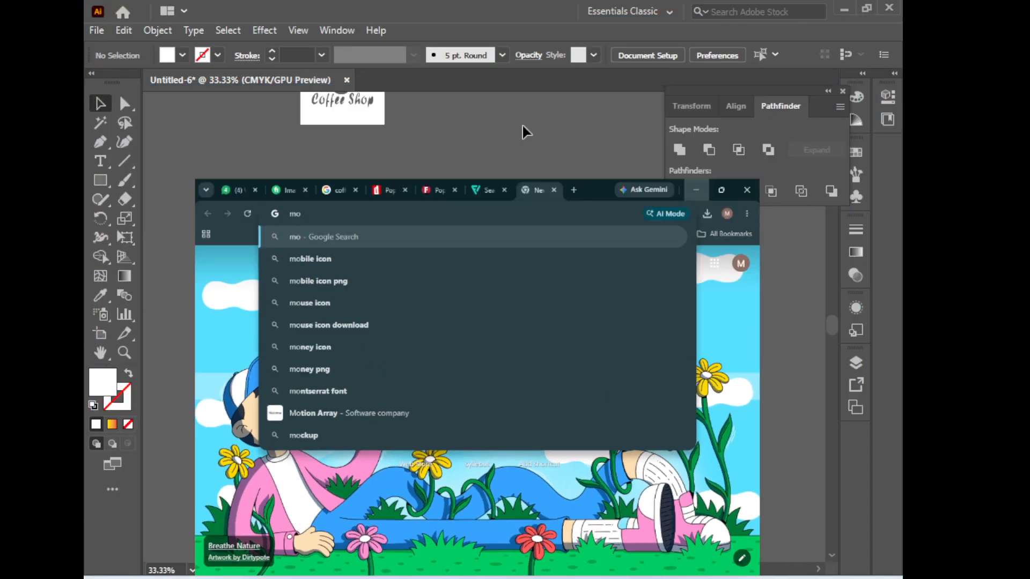
# Clear the open windows off the desktop and open the "Ticon GDF - l _3" folder there
pyautogui.click(844, 10)
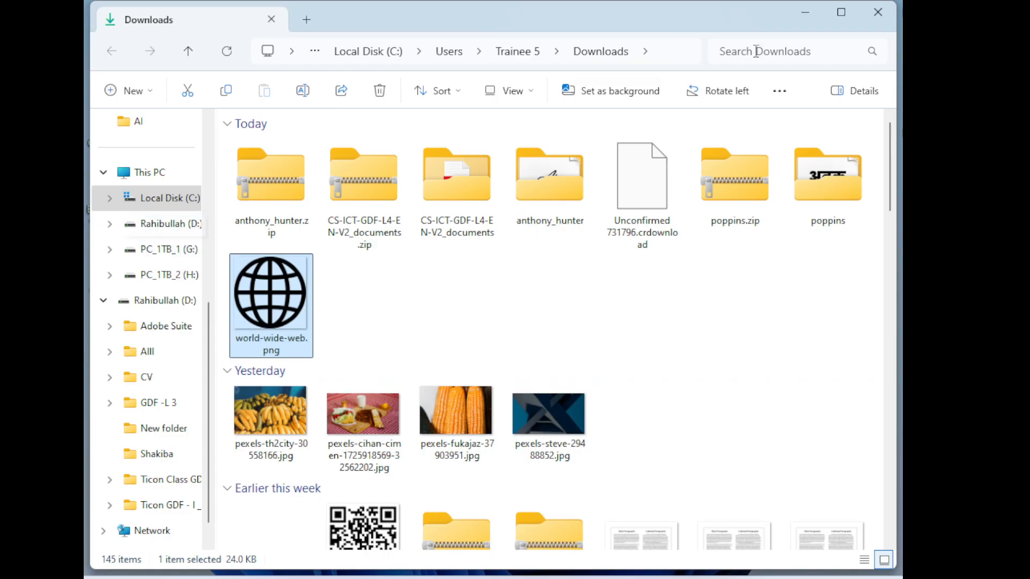
pyautogui.click(804, 11)
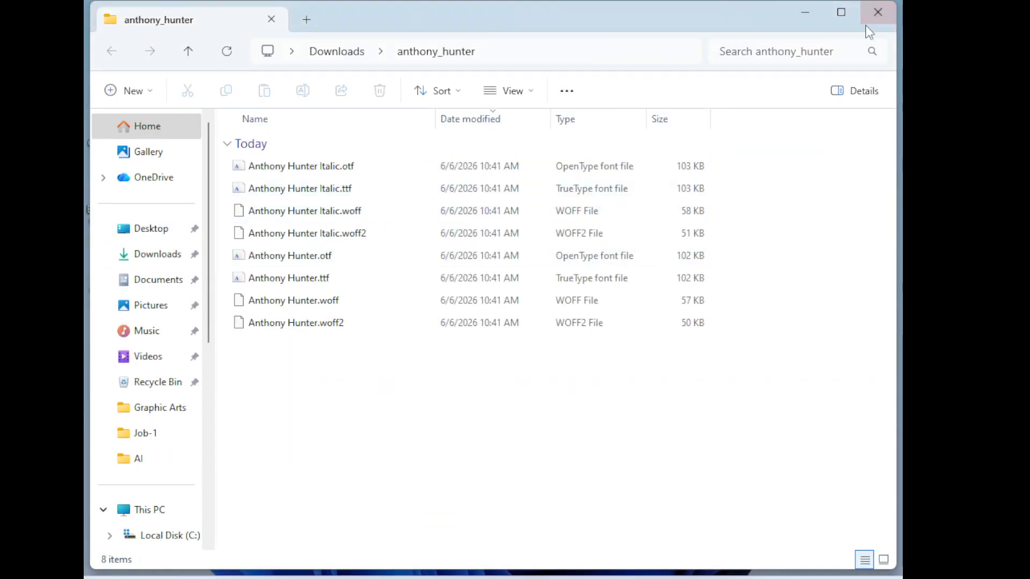
pyautogui.click(893, 14)
pyautogui.click(888, 16)
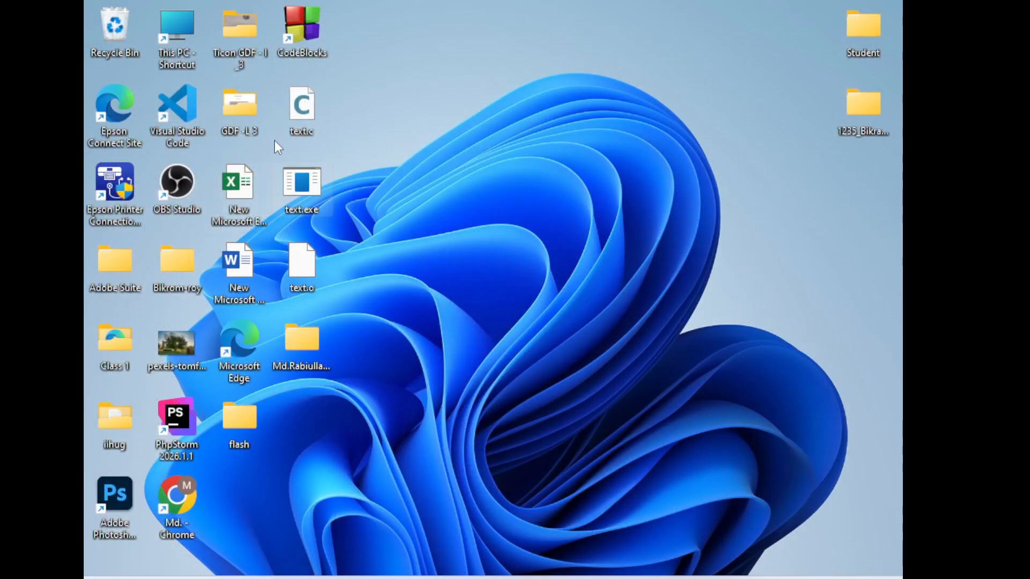
pyautogui.doubleClick(249, 45)
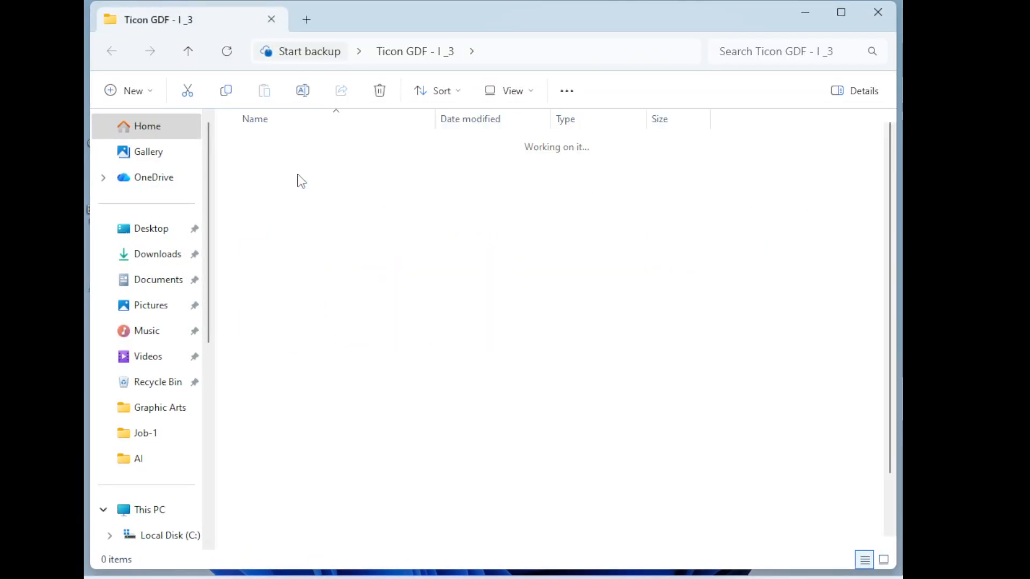
# Close the current folder and open the photo collection in GDF -L 3 > Clipping Path > New folder
pyautogui.click(885, 13)
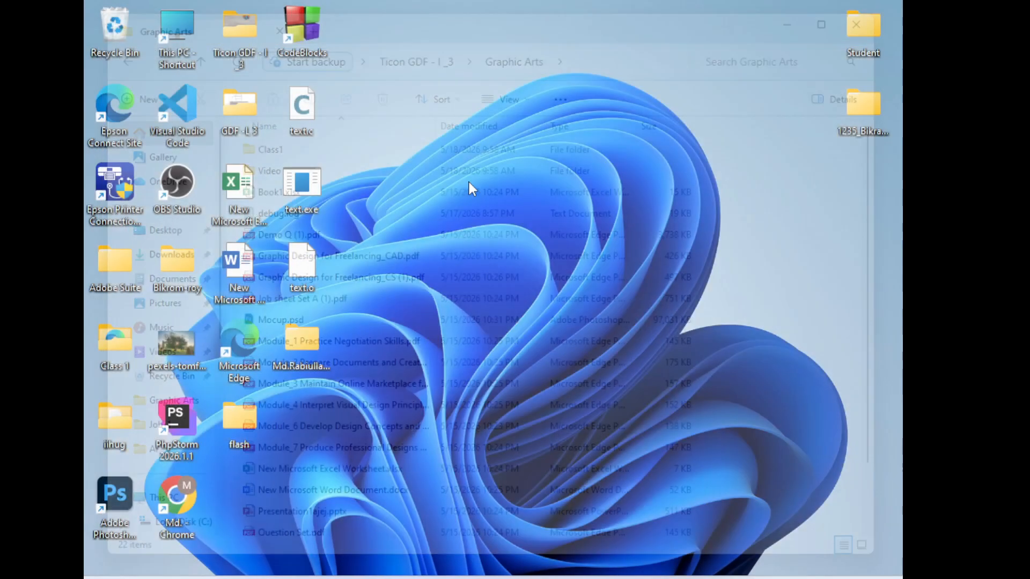
pyautogui.doubleClick(252, 112)
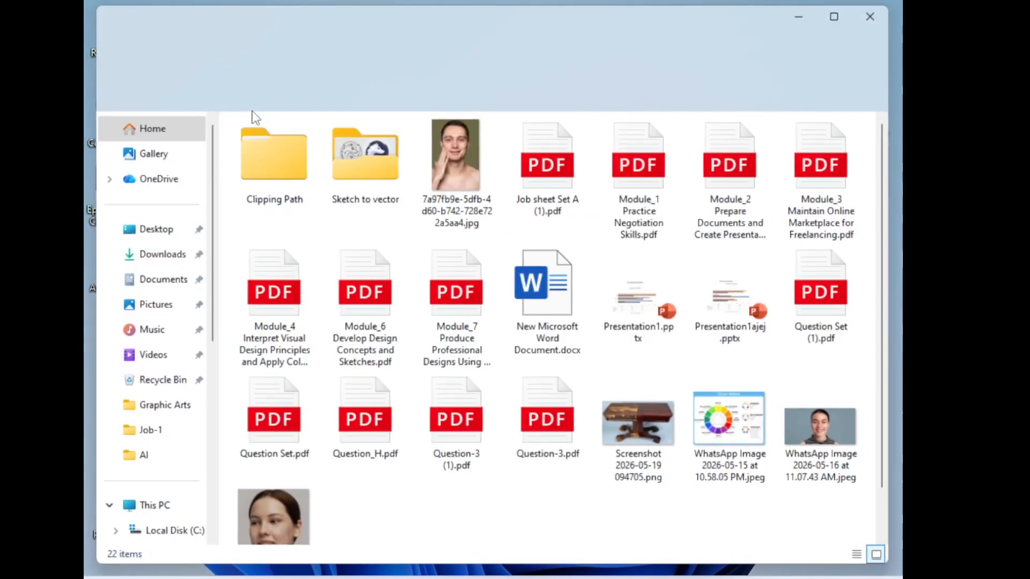
pyautogui.doubleClick(307, 174)
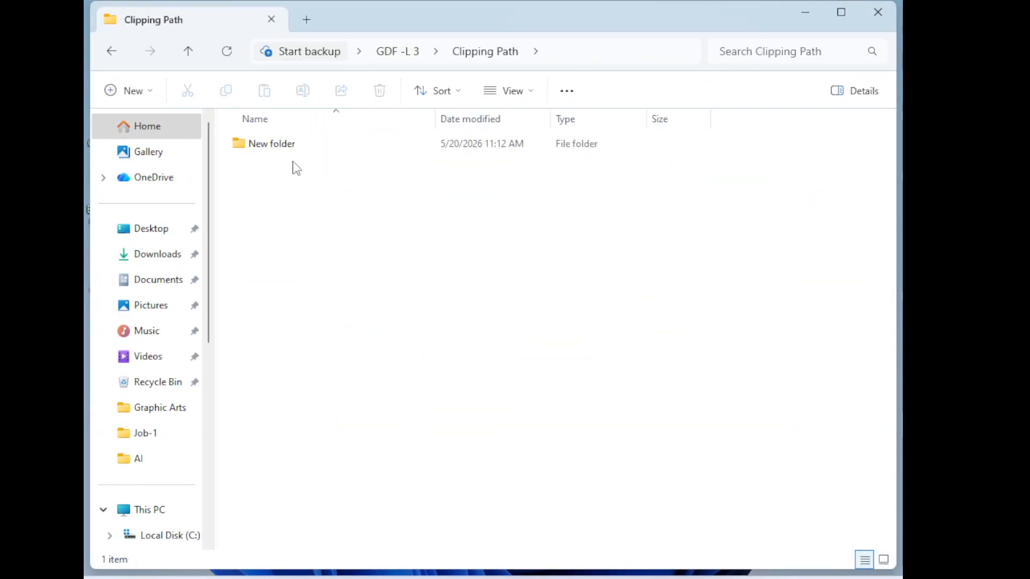
pyautogui.doubleClick(296, 145)
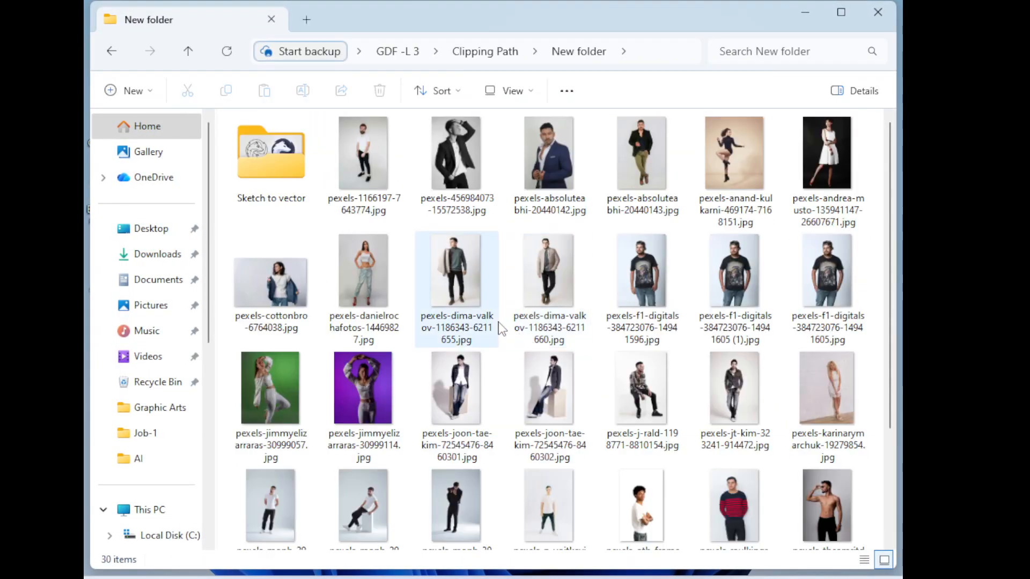
# Launch Photoshop and open pexels-cottonbro-6764038.jpg from the New folder in it
pyautogui.moveTo(548, 161); pyautogui.dragTo(573, 218)
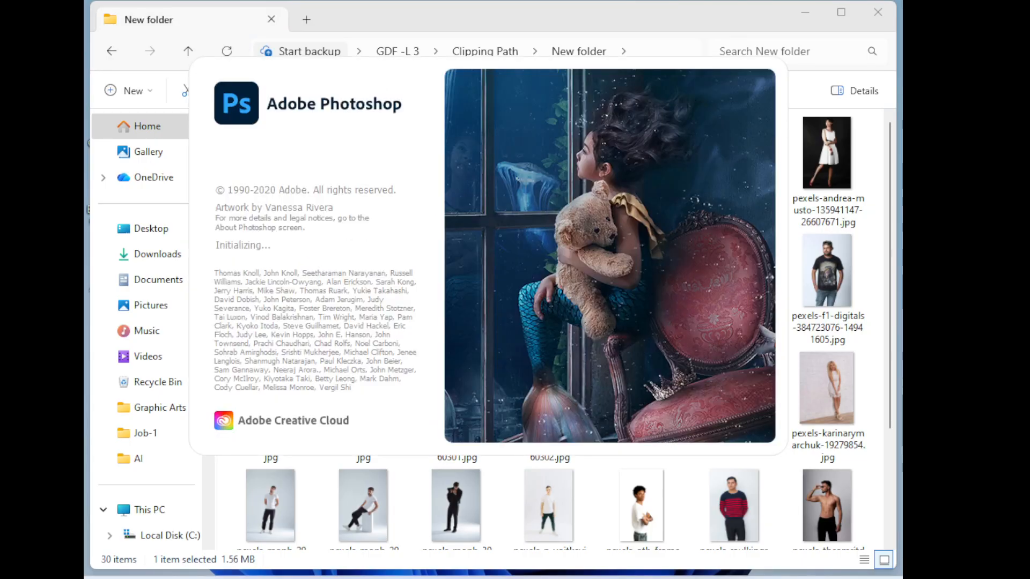
pyautogui.click(760, 512)
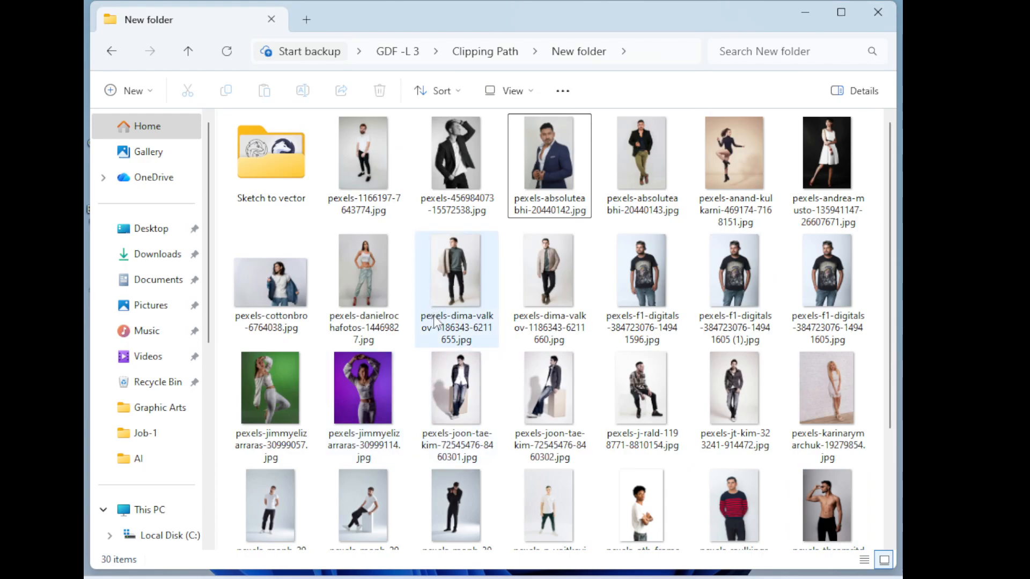
pyautogui.scroll(-3, 453, 343)
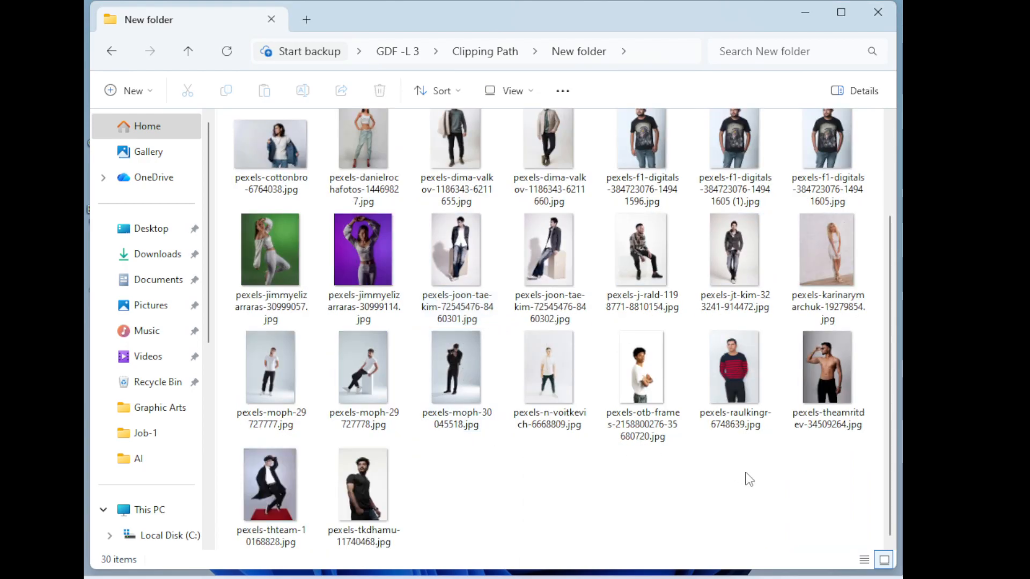
pyautogui.scroll(3, 749, 479)
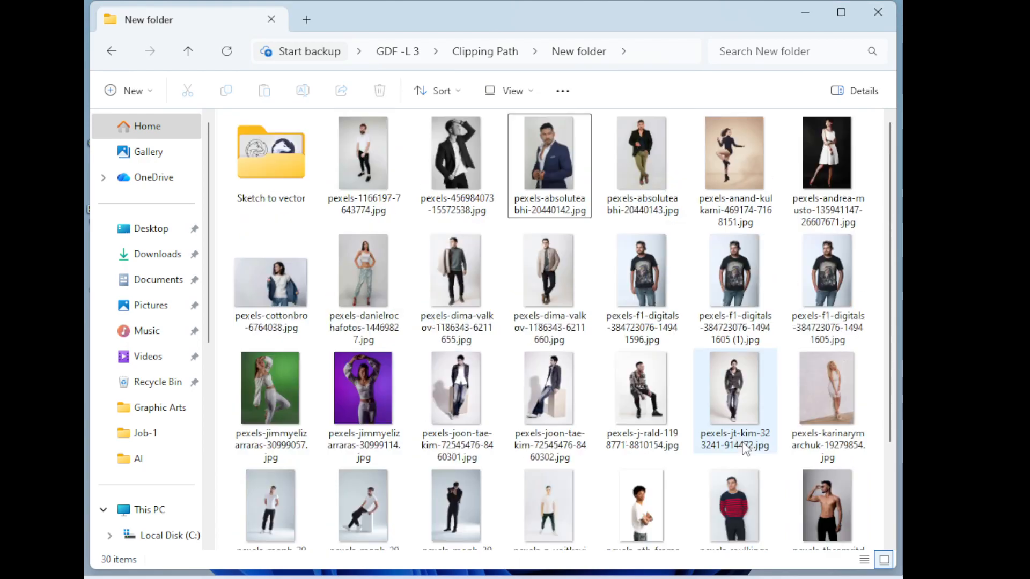
pyautogui.click(294, 297)
pyautogui.click(281, 390)
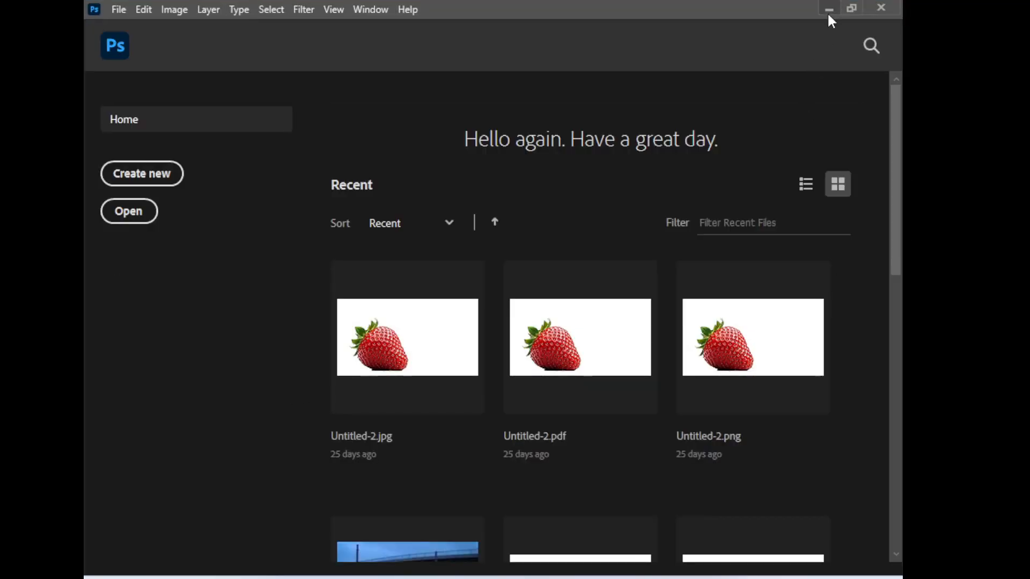
pyautogui.click(829, 11)
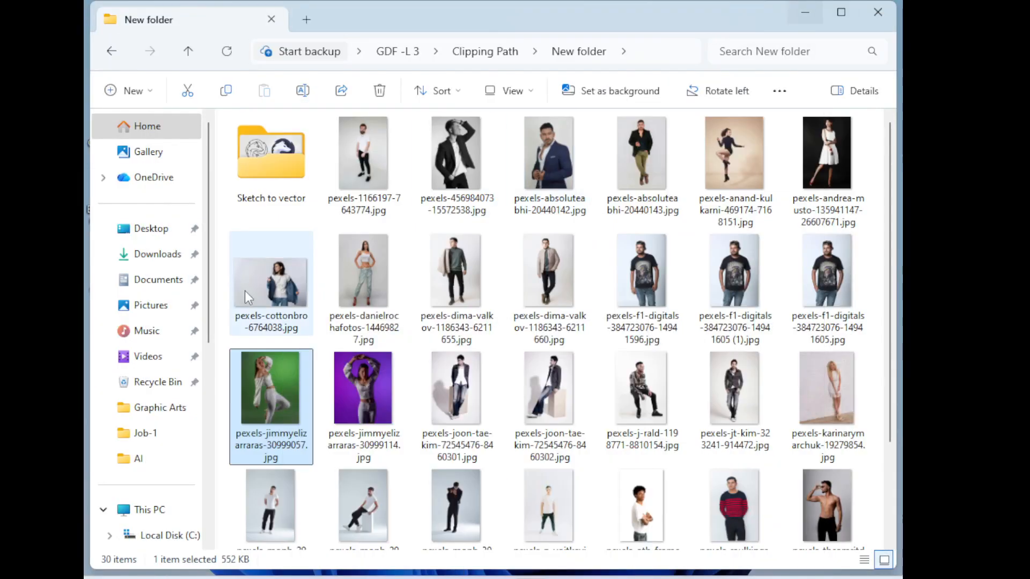
pyautogui.moveTo(270, 285); pyautogui.dragTo(737, 79)
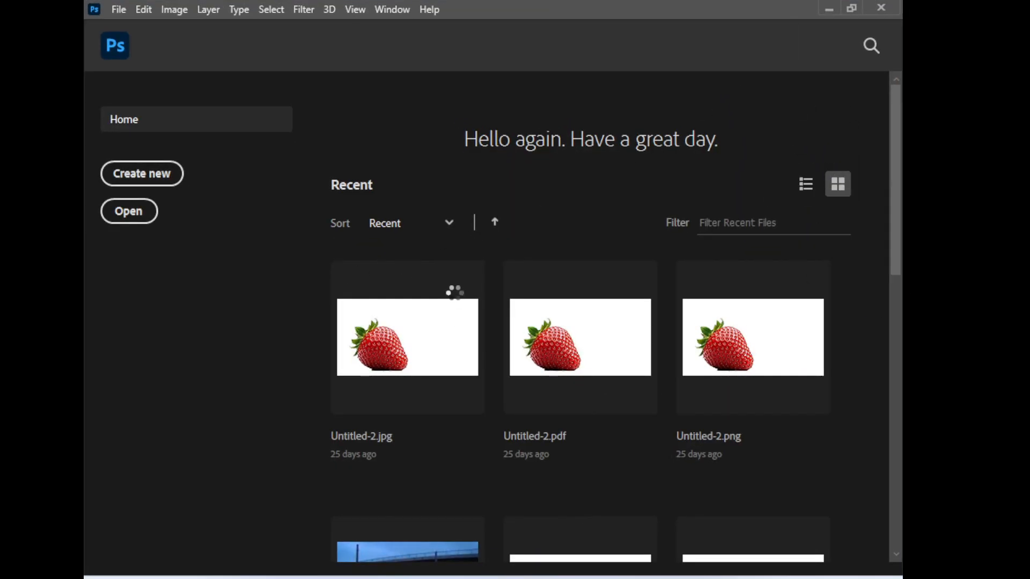
# Activate the Pen tool in Path mode, ready to trace the man from where the jeans meet the photo's lower edge
pyautogui.hotkey('ctrl', '+')
pyautogui.hotkey('ctrl', '+')
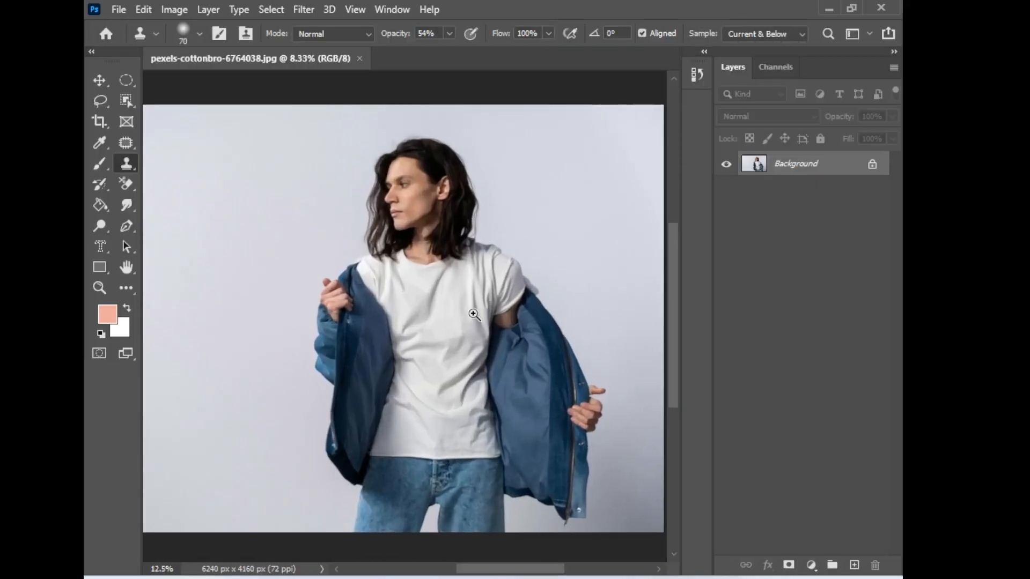
pyautogui.moveTo(368, 464); pyautogui.dragTo(398, 381)
pyautogui.press('p')
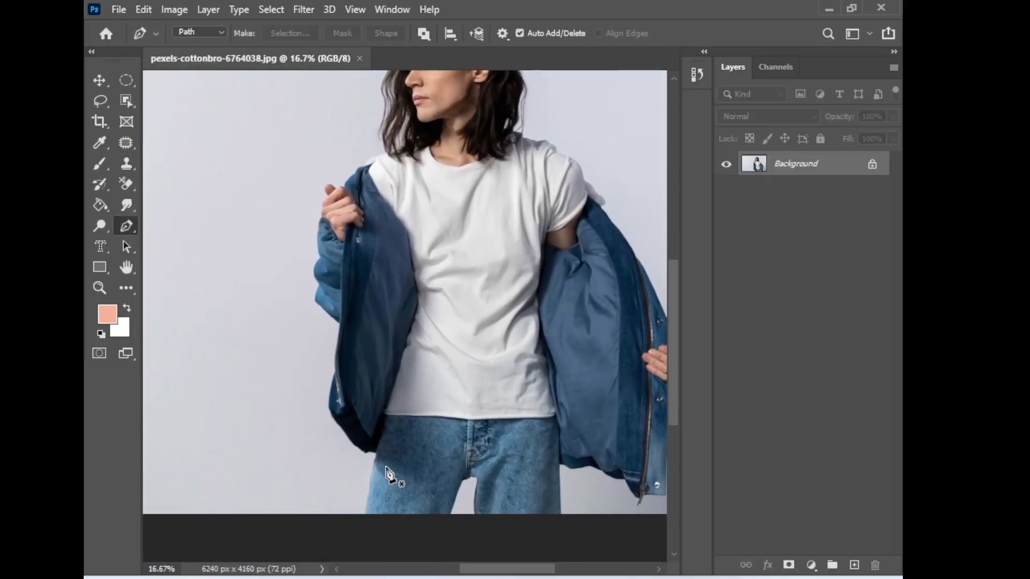
pyautogui.hotkey('ctrl', '+')
pyautogui.moveTo(378, 506); pyautogui.dragTo(417, 319)
pyautogui.keyDown('ctrl'); pyautogui.click(403, 418); pyautogui.keyUp('ctrl')
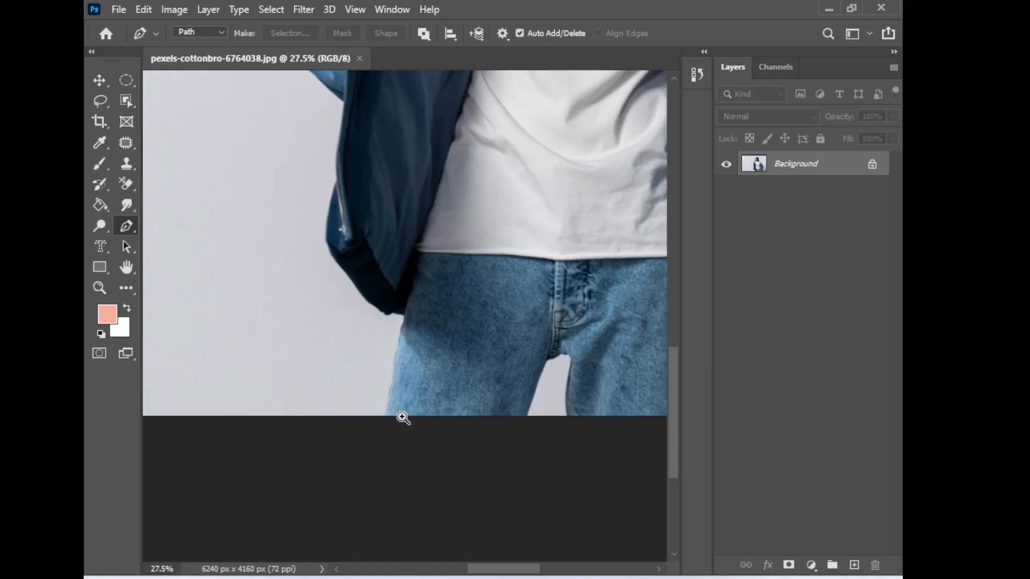
pyautogui.click(403, 416)
pyautogui.moveTo(487, 172); pyautogui.dragTo(472, 240)
pyautogui.hotkey('ctrl', 'z')
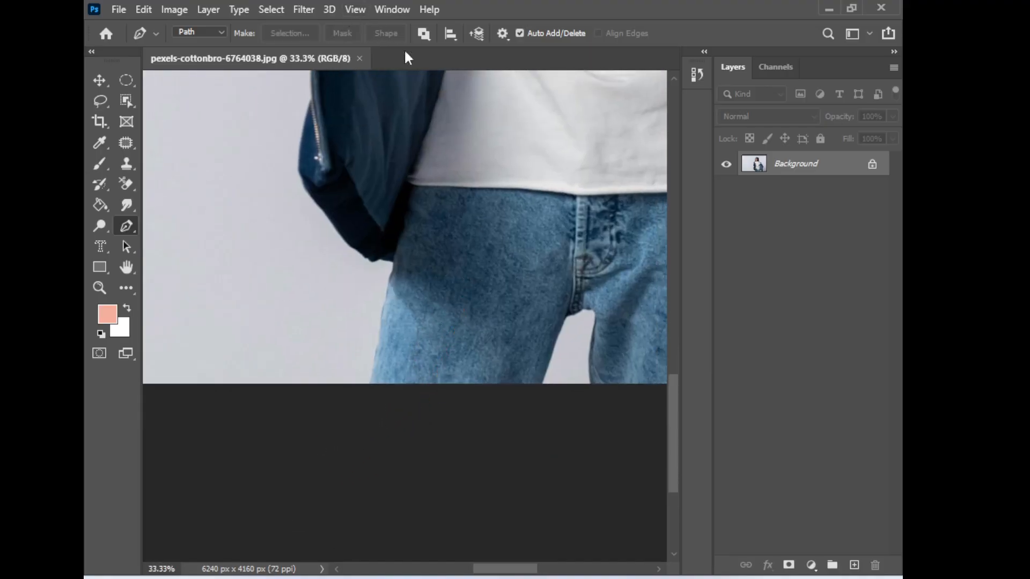
# Change the line thickness in the Pen tool's path options
pyautogui.click(501, 34)
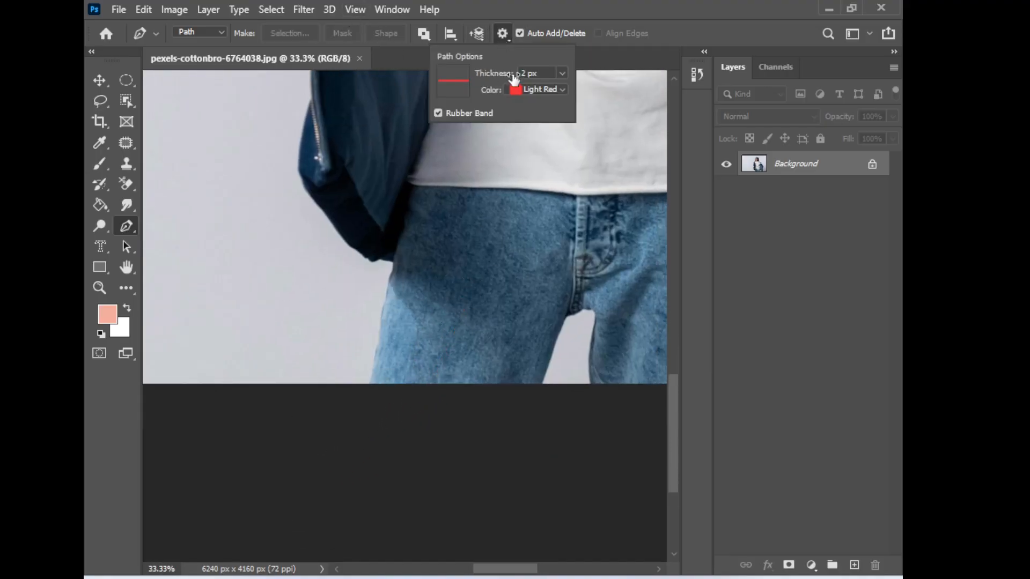
pyautogui.click(562, 73)
pyautogui.click(547, 122)
# Start the path at the photo's lower edge and trace the left outer edge of the jeans up to the jacket hem
pyautogui.keyDown('ctrl'); pyautogui.click(349, 398); pyautogui.keyUp('ctrl')
pyautogui.keyDown('ctrl'); pyautogui.click(344, 425); pyautogui.keyUp('ctrl')
pyautogui.moveTo(341, 418); pyautogui.dragTo(349, 371)
pyautogui.click(387, 173)
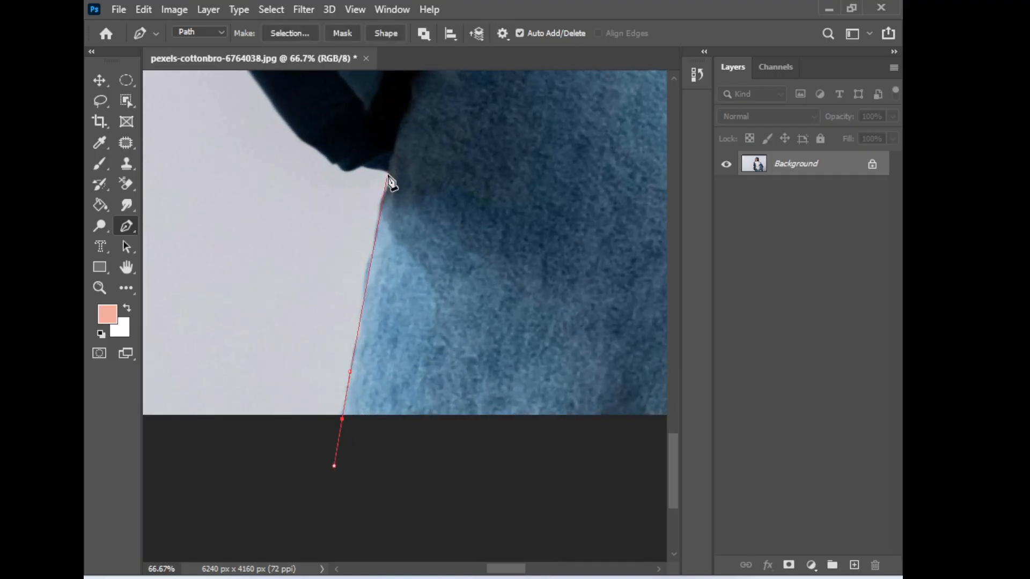
# Continue the path from the jeans along the bumps of the jacket's dark lower hem
pyautogui.scroll(2, 494, 372)
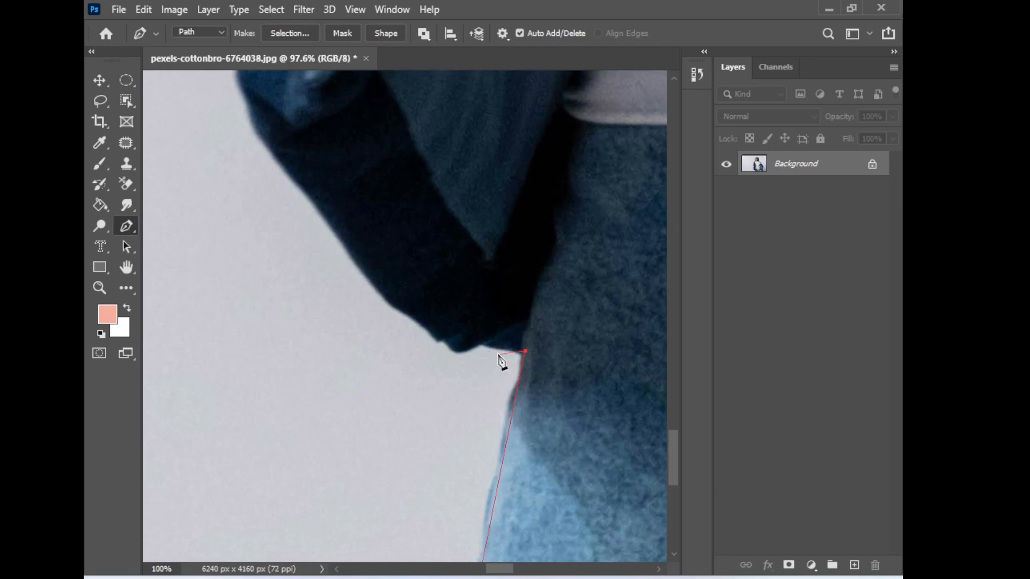
pyautogui.scroll(3, 501, 359)
pyautogui.click(521, 357)
pyautogui.moveTo(521, 357); pyautogui.dragTo(389, 340)
pyautogui.moveTo(366, 308); pyautogui.dragTo(352, 297)
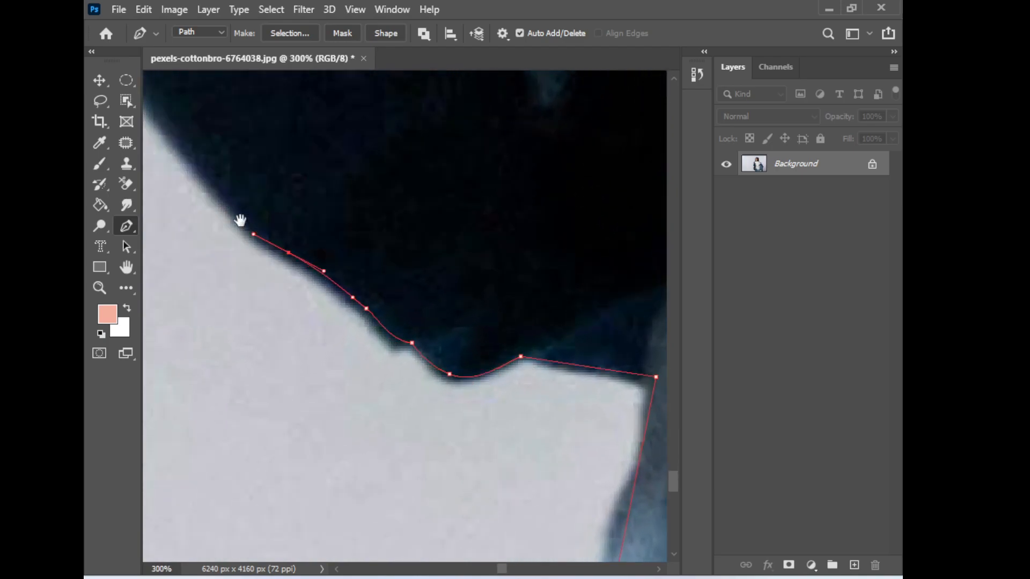
pyautogui.moveTo(228, 204); pyautogui.dragTo(398, 409)
pyautogui.moveTo(326, 297); pyautogui.dragTo(449, 432)
# Trace the path around the jacket's rounded lower corner and up its outer edge beside the zip end
pyautogui.scroll(-2, 279, 221)
pyautogui.click(416, 372)
pyautogui.moveTo(406, 363); pyautogui.dragTo(391, 339)
pyautogui.moveTo(355, 274); pyautogui.dragTo(353, 251)
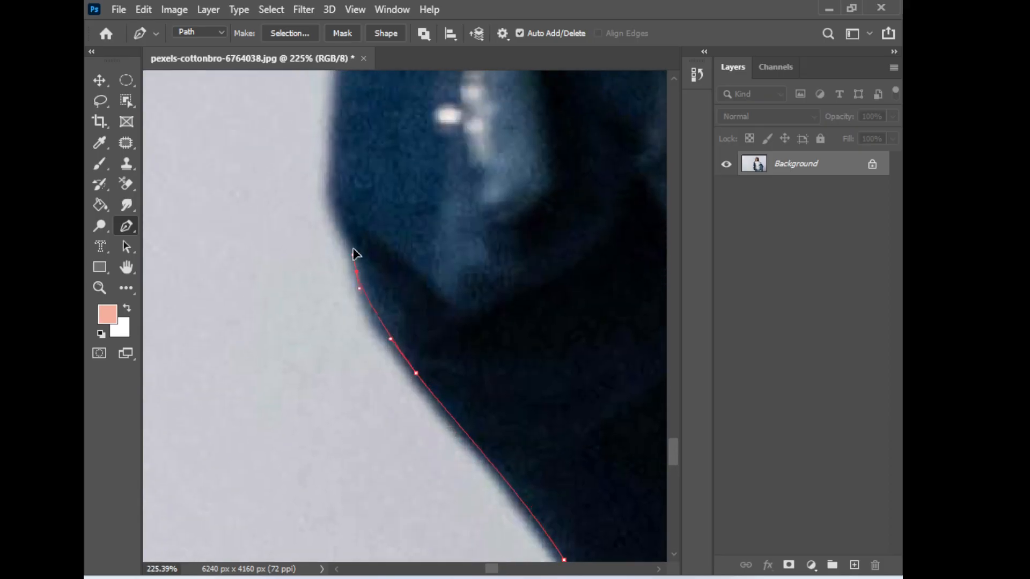
pyautogui.moveTo(333, 183); pyautogui.dragTo(332, 164)
pyautogui.moveTo(333, 162); pyautogui.dragTo(324, 512)
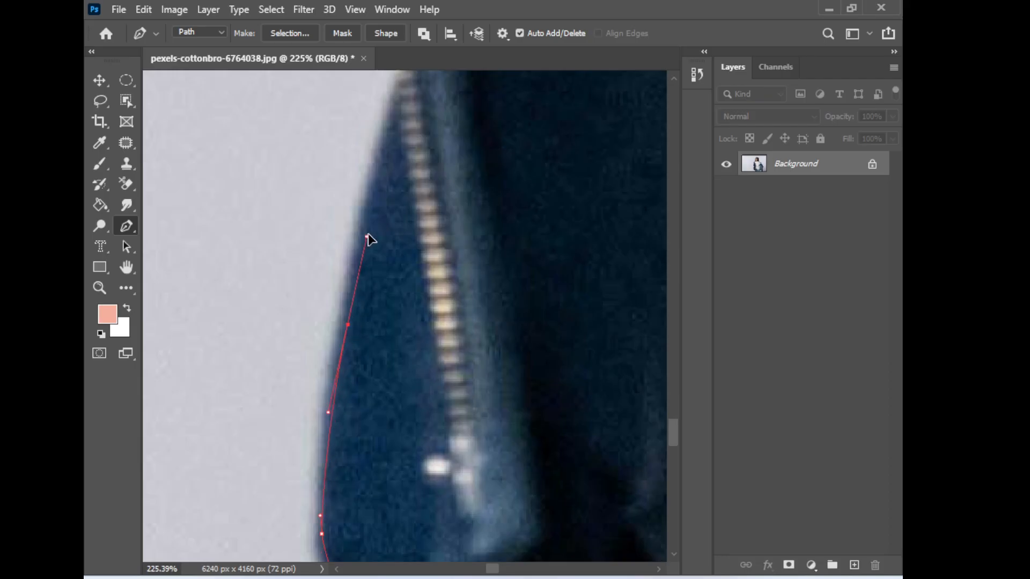
# Continue the path up the jacket's zipped edge to the point where it meets the underside of the sleeve
pyautogui.scroll(-2, 410, 145)
pyautogui.moveTo(409, 145); pyautogui.dragTo(356, 437)
pyautogui.moveTo(358, 378); pyautogui.dragTo(352, 333)
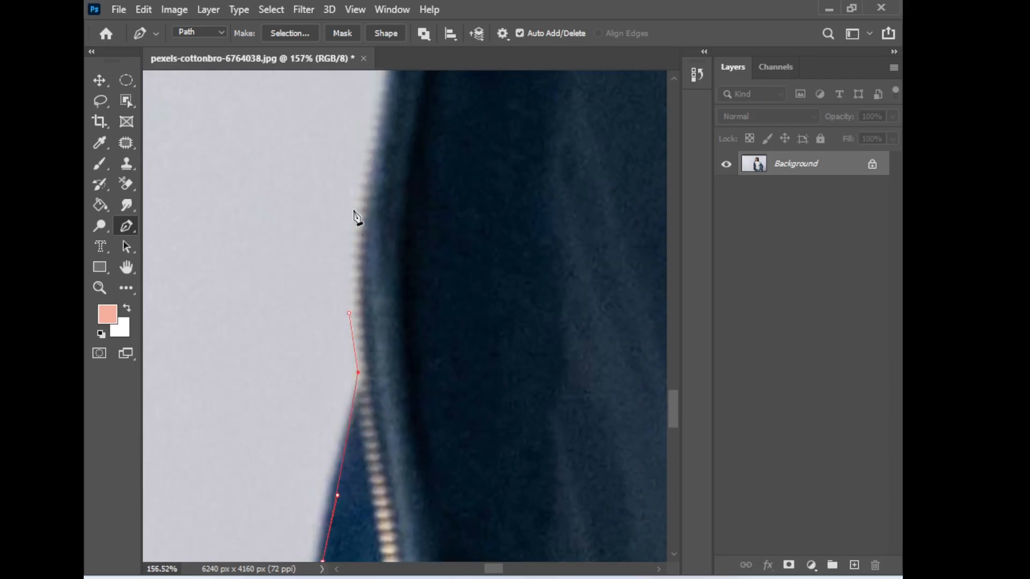
pyautogui.moveTo(368, 143); pyautogui.dragTo(380, 87)
pyautogui.moveTo(379, 96); pyautogui.dragTo(376, 510)
pyautogui.click(400, 365)
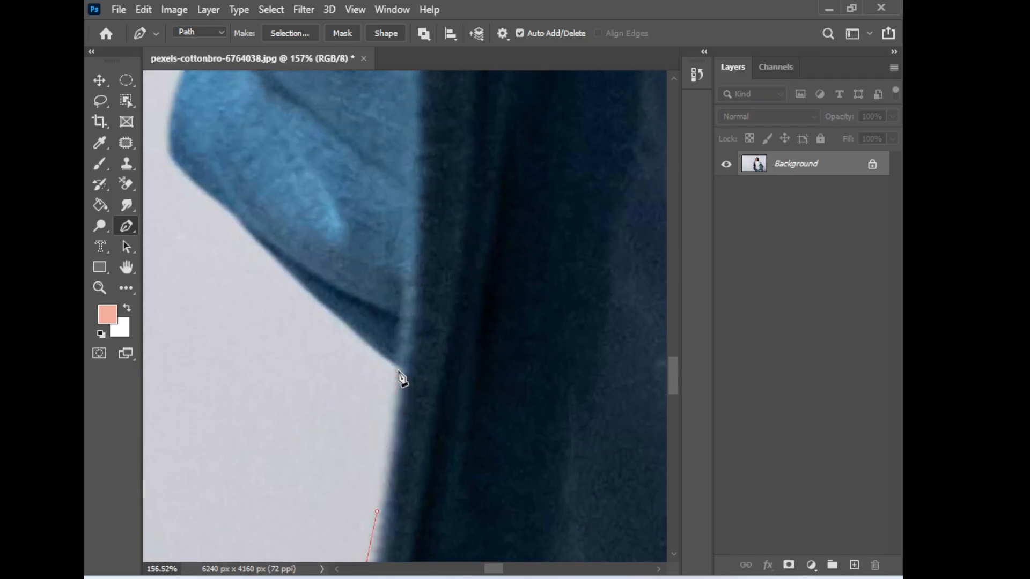
# Trace the underside of the left sleeve and follow its outer folds upward
pyautogui.click(326, 305)
pyautogui.moveTo(305, 289); pyautogui.dragTo(405, 487)
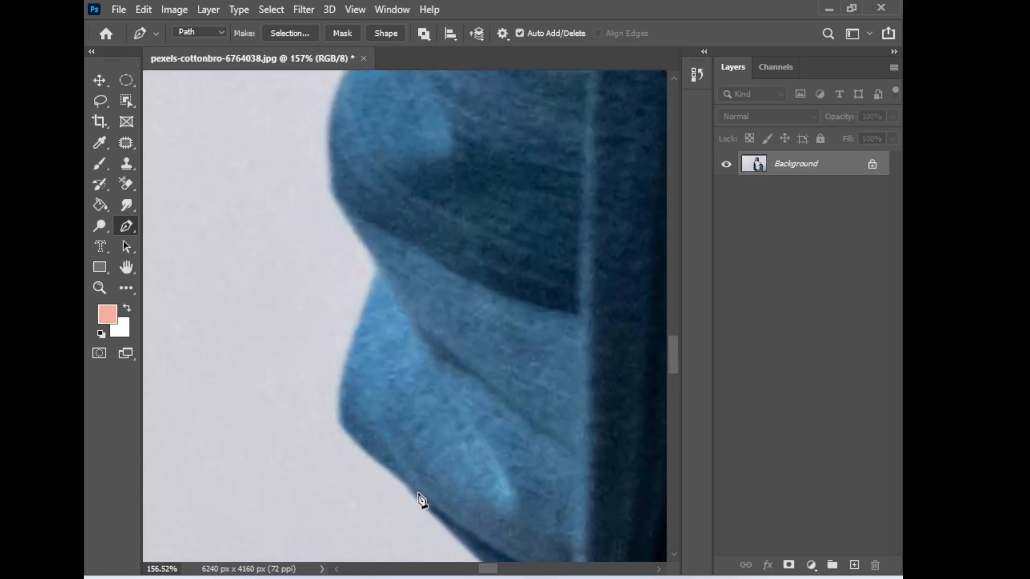
pyautogui.moveTo(359, 327); pyautogui.dragTo(369, 311)
pyautogui.moveTo(359, 229); pyautogui.dragTo(413, 509)
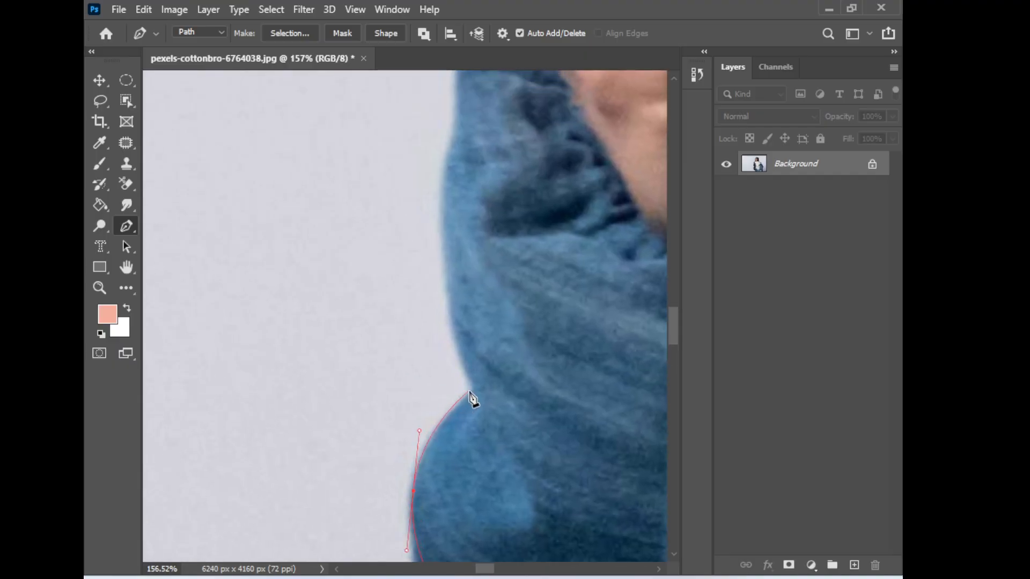
# Continue the path along the sleeve's upper part and cuff to the edge of the hand
pyautogui.moveTo(450, 230); pyautogui.dragTo(429, 495)
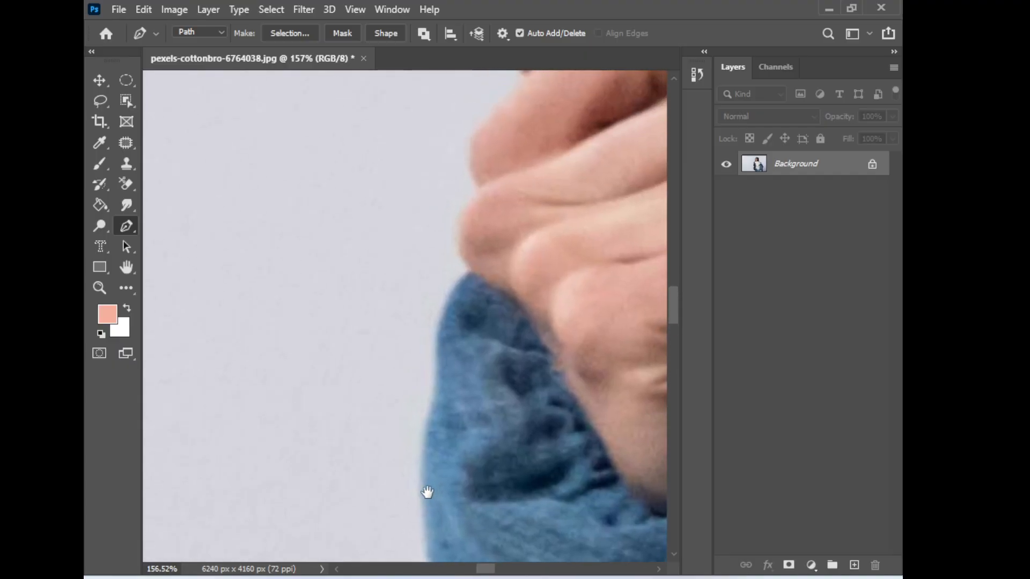
pyautogui.moveTo(426, 450); pyautogui.dragTo(437, 400)
pyautogui.moveTo(437, 356); pyautogui.dragTo(437, 331)
pyautogui.moveTo(470, 290); pyautogui.dragTo(451, 436)
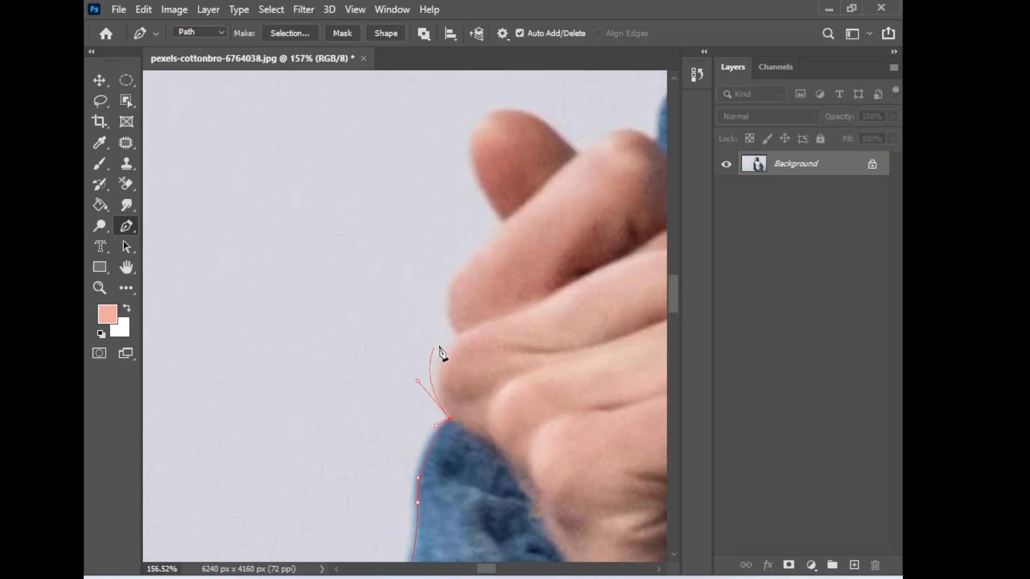
# Trace the path around the knuckles and raised fingertip of the left hand back to the jacket
pyautogui.moveTo(486, 188); pyautogui.dragTo(463, 414)
pyautogui.moveTo(479, 450); pyautogui.dragTo(472, 436)
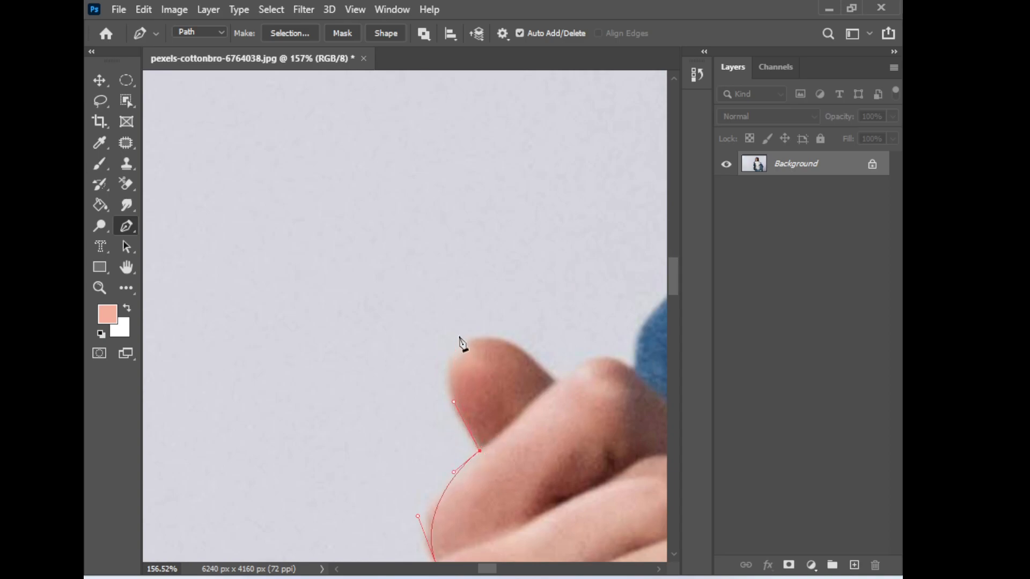
pyautogui.click(554, 380)
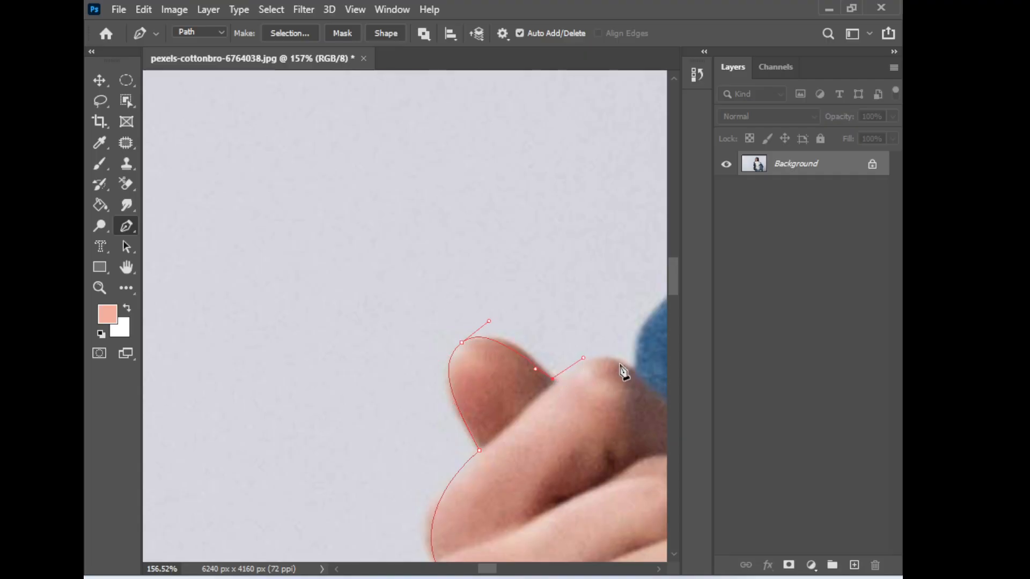
pyautogui.moveTo(634, 370); pyautogui.dragTo(647, 386)
# Continue the path over the jacket's left shoulder and the pale collar edge to the base of the hair
pyautogui.moveTo(642, 328); pyautogui.dragTo(401, 525)
pyautogui.moveTo(453, 470); pyautogui.dragTo(476, 453)
pyautogui.moveTo(558, 393); pyautogui.dragTo(570, 422)
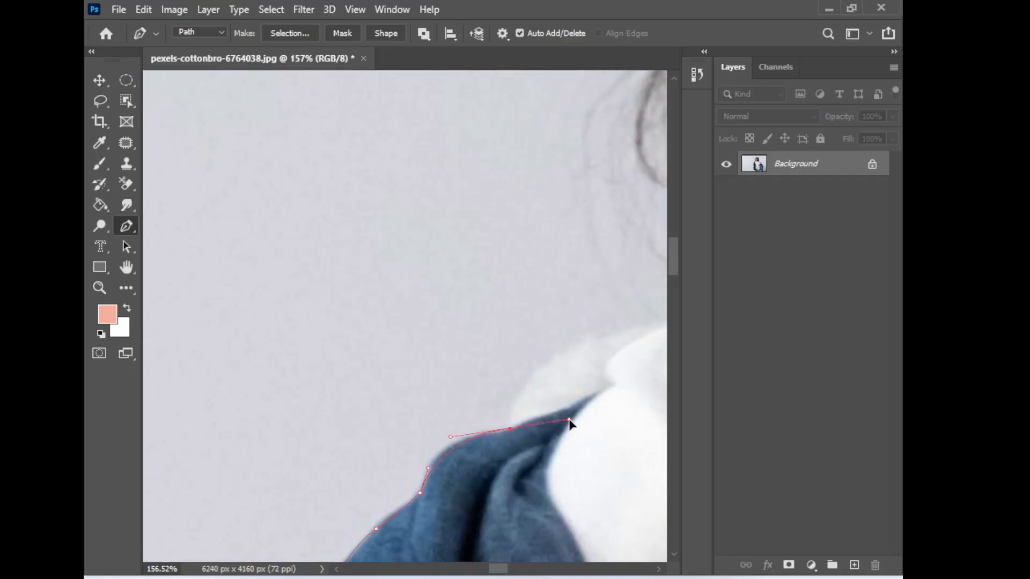
pyautogui.moveTo(543, 384); pyautogui.dragTo(548, 349)
pyautogui.moveTo(608, 334); pyautogui.dragTo(386, 407)
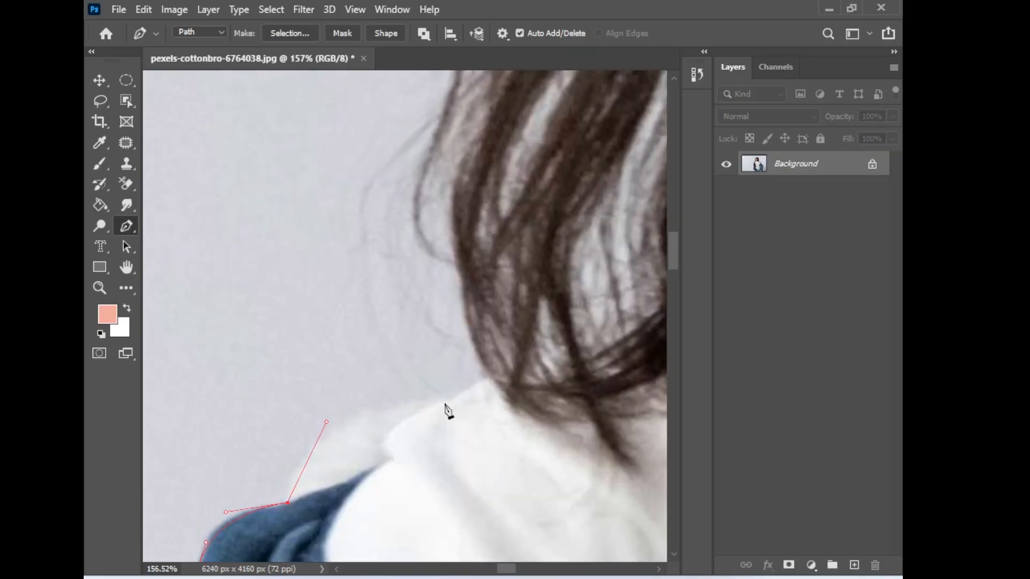
pyautogui.moveTo(452, 400); pyautogui.dragTo(484, 386)
# Trace the path up the left side of the man's long hair, keeping inside the loose strands
pyautogui.scroll(-3, 617, 358)
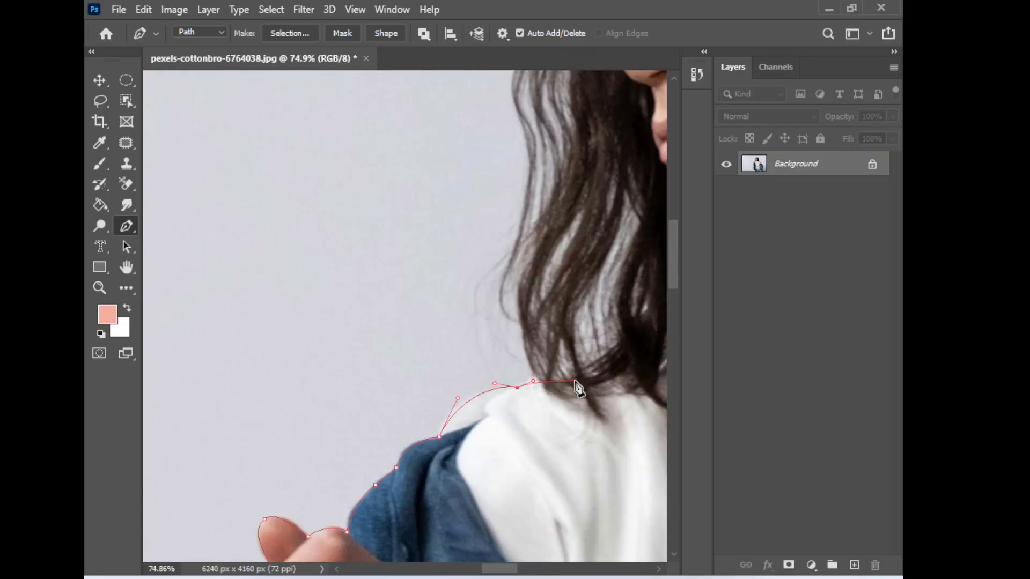
pyautogui.moveTo(541, 510); pyautogui.dragTo(556, 492)
pyautogui.moveTo(550, 394); pyautogui.dragTo(543, 370)
pyautogui.moveTo(514, 289); pyautogui.dragTo(520, 224)
pyautogui.moveTo(523, 177); pyautogui.dragTo(474, 429)
# Continue the path over the upper left of the hair and across the crown, leaving the flyaway strands outside
pyautogui.click(473, 392)
pyautogui.click(484, 367)
pyautogui.click(517, 353)
pyautogui.click(537, 334)
pyautogui.click(555, 314)
pyautogui.moveTo(595, 314); pyautogui.dragTo(380, 372)
pyautogui.click(393, 370)
pyautogui.click(439, 364)
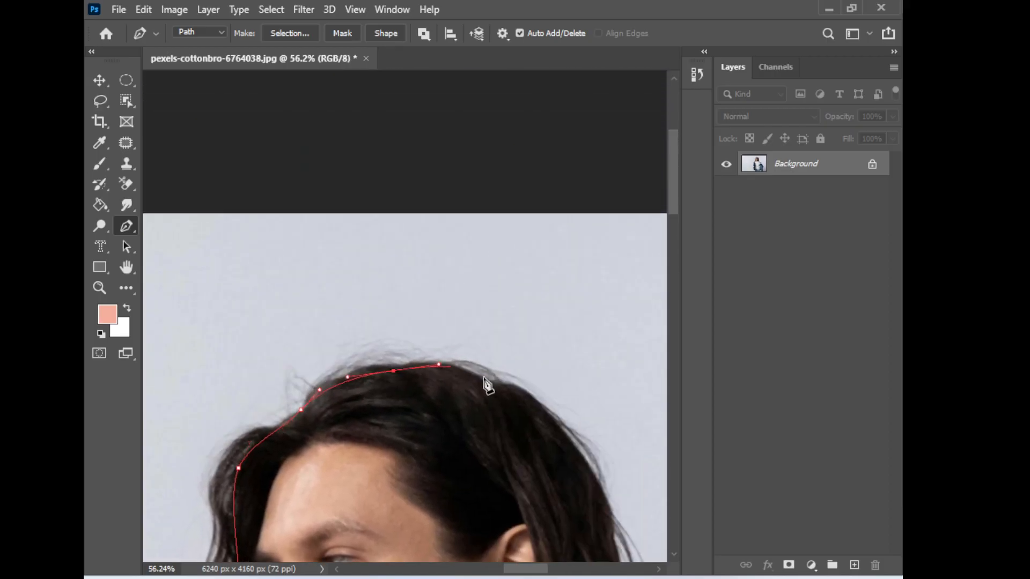
# Trace the path down the right side of the hair from the crown toward the shoulder
pyautogui.moveTo(545, 422); pyautogui.dragTo(589, 483)
pyautogui.hotkey('ctrl', 'z')
pyautogui.moveTo(514, 397); pyautogui.dragTo(547, 419)
pyautogui.moveTo(572, 498); pyautogui.dragTo(498, 284)
pyautogui.moveTo(541, 353); pyautogui.dragTo(573, 432)
pyautogui.moveTo(573, 432); pyautogui.dragTo(570, 238)
pyautogui.moveTo(511, 315); pyautogui.dragTo(499, 348)
pyautogui.click(509, 376)
pyautogui.click(532, 382)
pyautogui.moveTo(556, 391); pyautogui.dragTo(315, 322)
# Continue the path from the hair tips along the white shirt's right shoulder folds
pyautogui.scroll(3, 414, 353)
pyautogui.scroll(2, 223, 292)
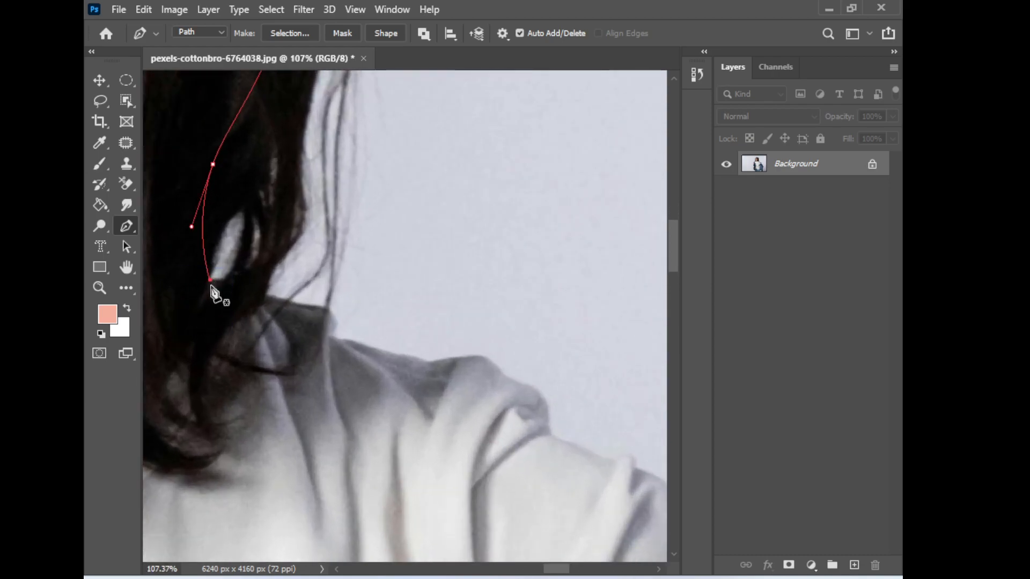
pyautogui.click(255, 291)
pyautogui.moveTo(336, 337); pyautogui.dragTo(342, 339)
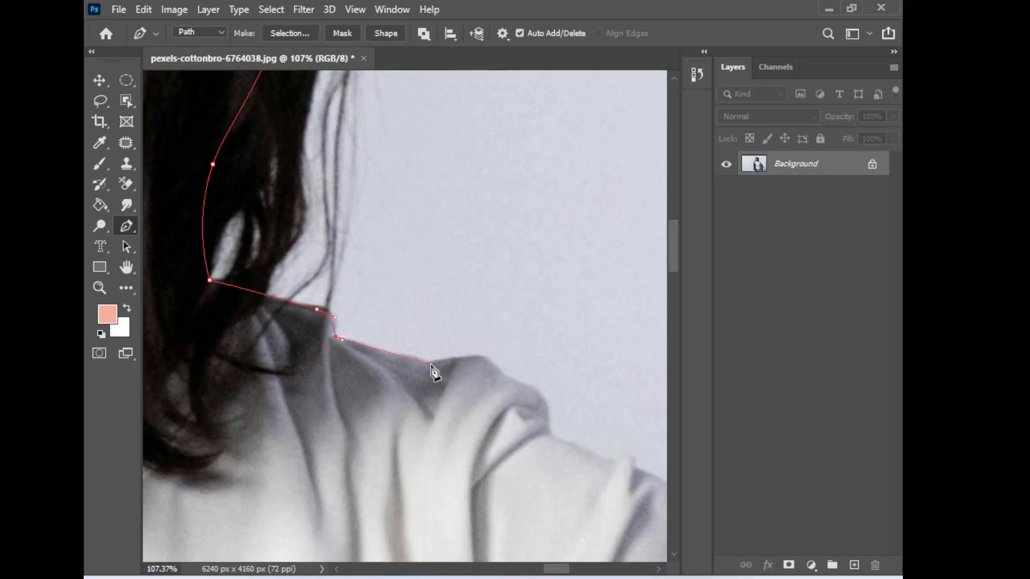
pyautogui.moveTo(544, 391); pyautogui.dragTo(545, 392)
pyautogui.moveTo(590, 465); pyautogui.dragTo(451, 401)
pyautogui.click(435, 392)
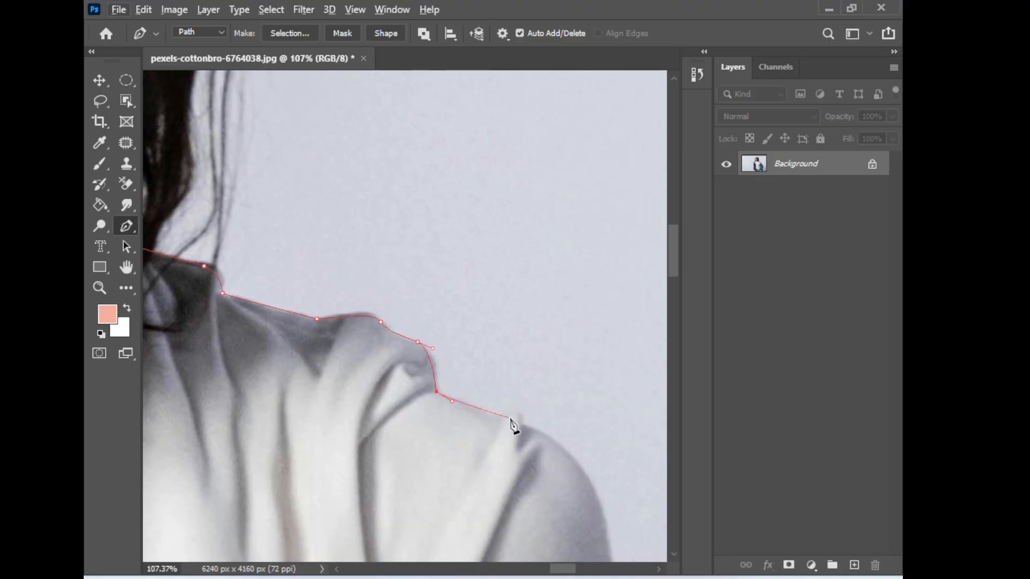
# Trace the path down the rounded shirt sleeve and around the grey flap to the jacket's edge
pyautogui.moveTo(580, 501); pyautogui.dragTo(514, 374)
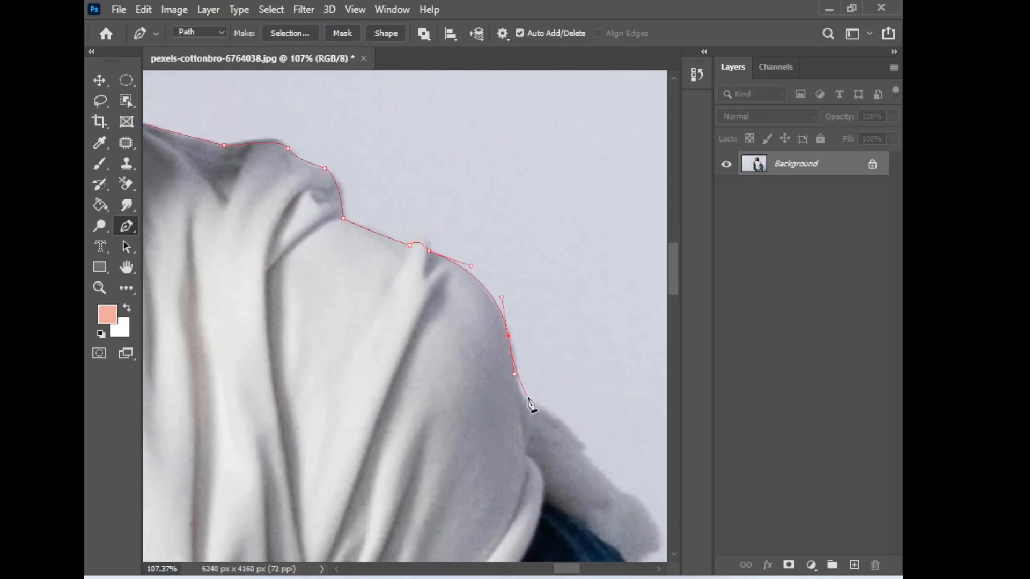
pyautogui.moveTo(544, 409); pyautogui.dragTo(545, 415)
pyautogui.moveTo(556, 448); pyautogui.dragTo(396, 285)
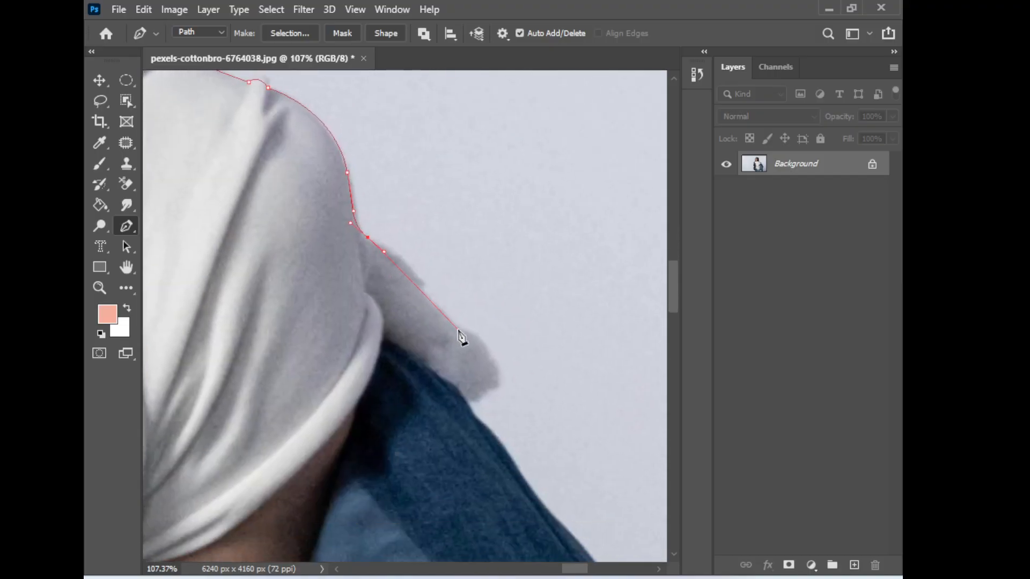
pyautogui.moveTo(465, 401); pyautogui.dragTo(473, 413)
# Continue the path down the jacket's right outer edge to where the zip meets the outer fabric
pyautogui.moveTo(487, 459); pyautogui.dragTo(384, 335)
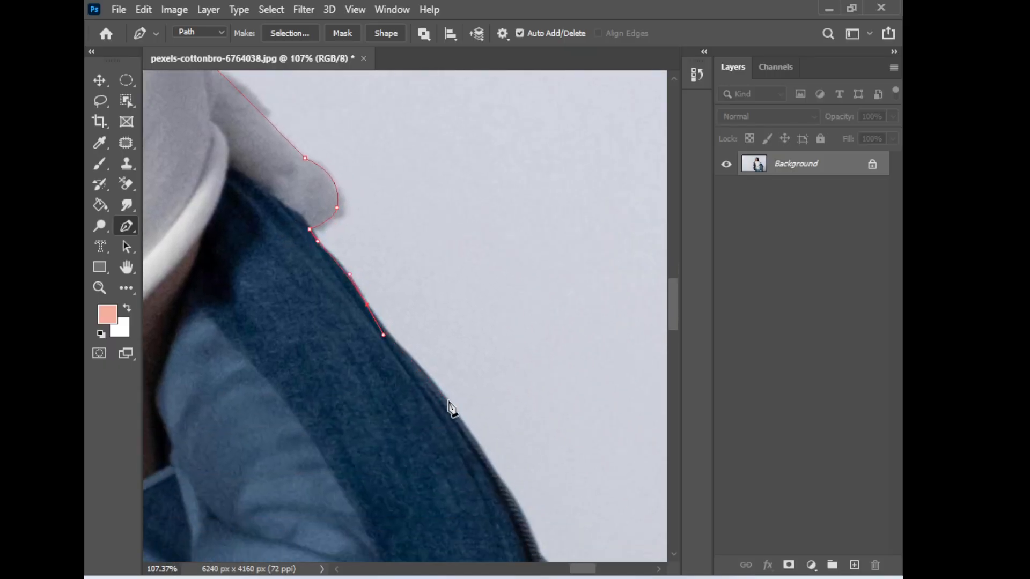
pyautogui.moveTo(493, 466); pyautogui.dragTo(390, 204)
pyautogui.moveTo(436, 292); pyautogui.dragTo(440, 330)
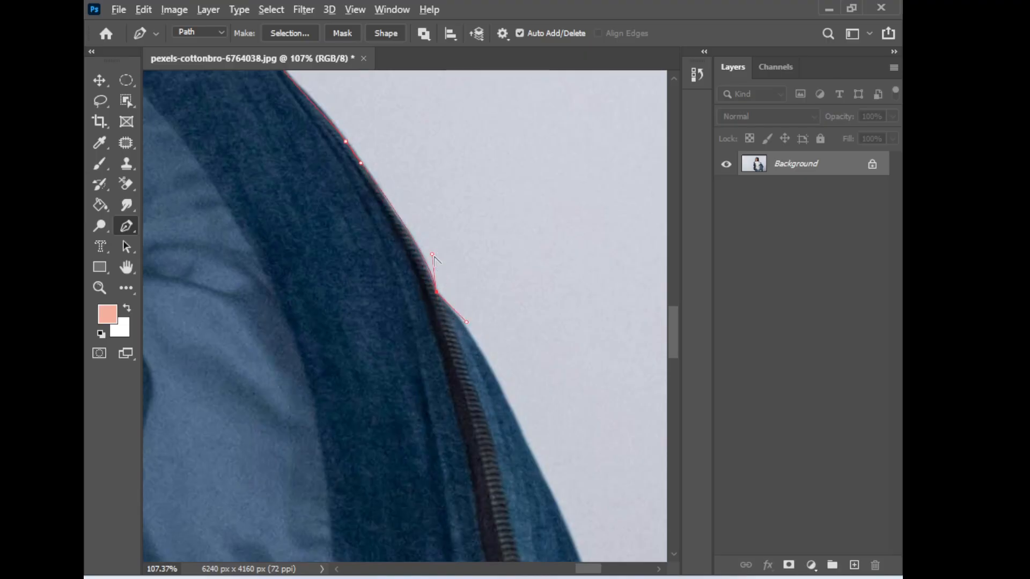
# Continue the Pen path down the outer edge of the jacket's open right side to where the thumb begins
pyautogui.moveTo(470, 364); pyautogui.dragTo(290, 246)
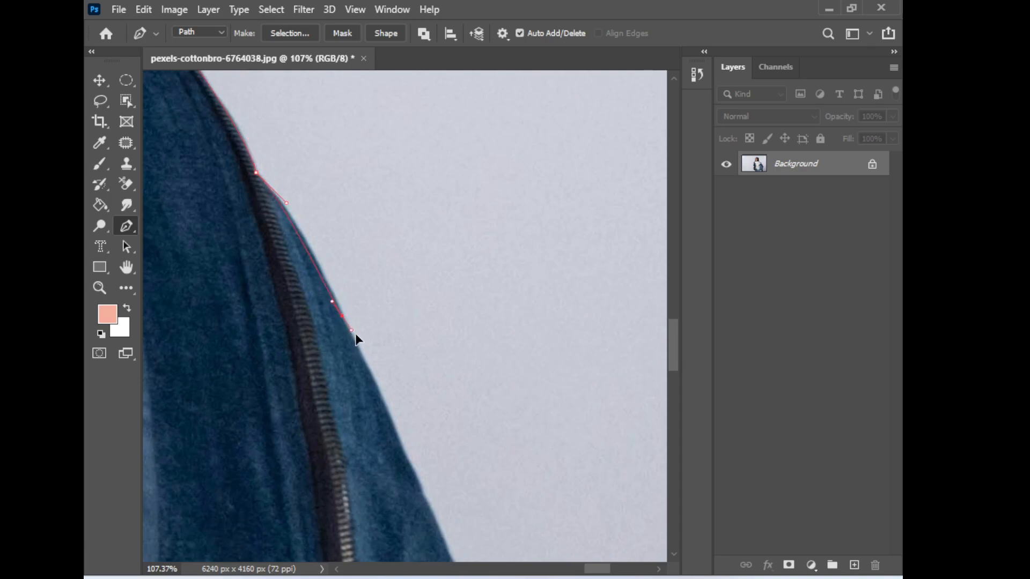
pyautogui.moveTo(395, 466); pyautogui.dragTo(290, 302)
pyautogui.moveTo(314, 377); pyautogui.dragTo(326, 357)
pyautogui.moveTo(345, 428); pyautogui.dragTo(258, 271)
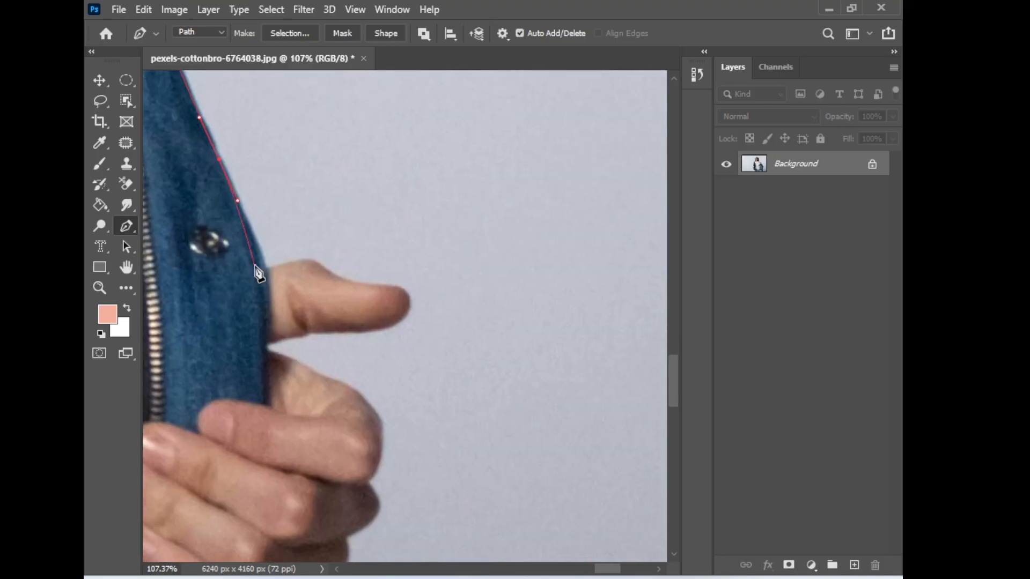
# Trace the Pen path around the protruding thumb and back to the jacket's edge
pyautogui.scroll(2, 257, 268)
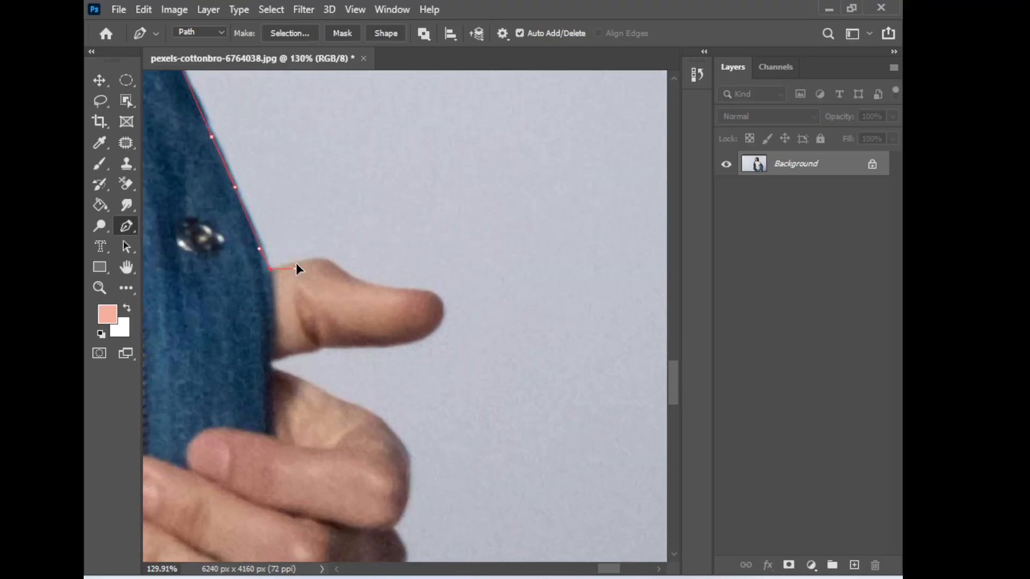
pyautogui.scroll(3, 328, 262)
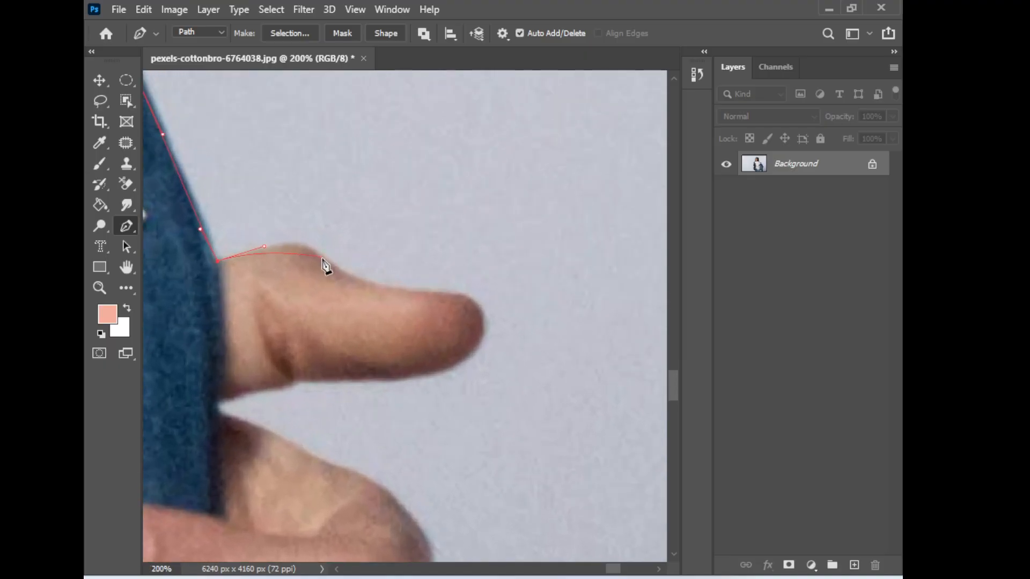
pyautogui.click(335, 275)
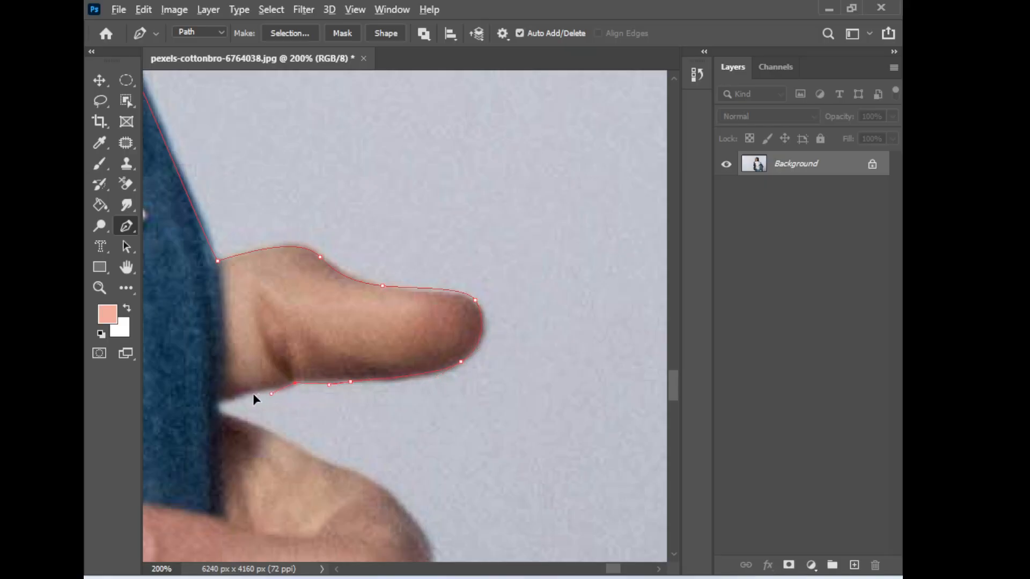
pyautogui.moveTo(229, 418); pyautogui.dragTo(167, 250)
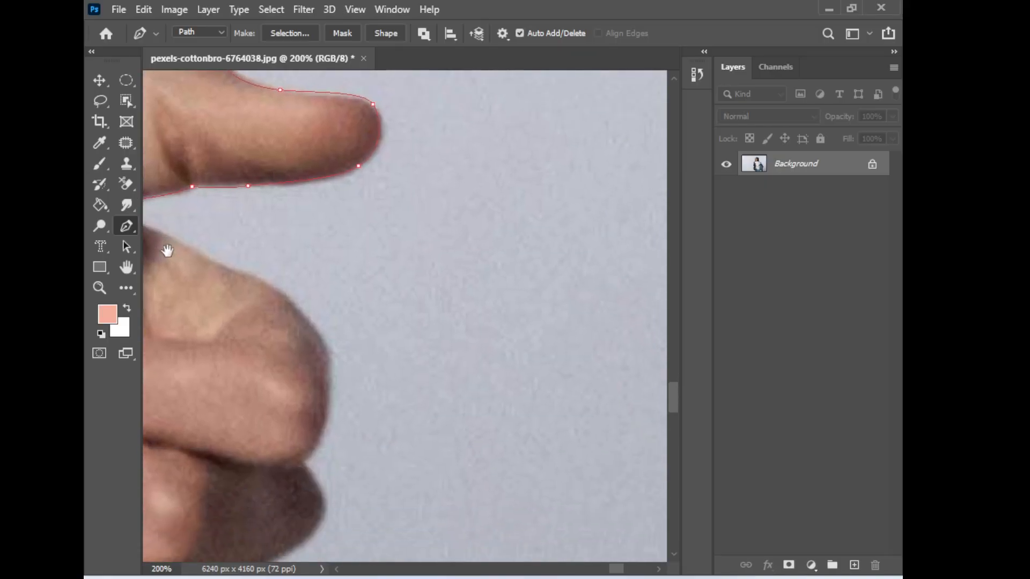
# Extend the Pen path around the four clenched fingers below the thumb, ending where the hand meets the jacket
pyautogui.click(216, 264)
pyautogui.click(272, 283)
pyautogui.moveTo(326, 344); pyautogui.dragTo(373, 192)
pyautogui.hotkey('ctrl', 'z')
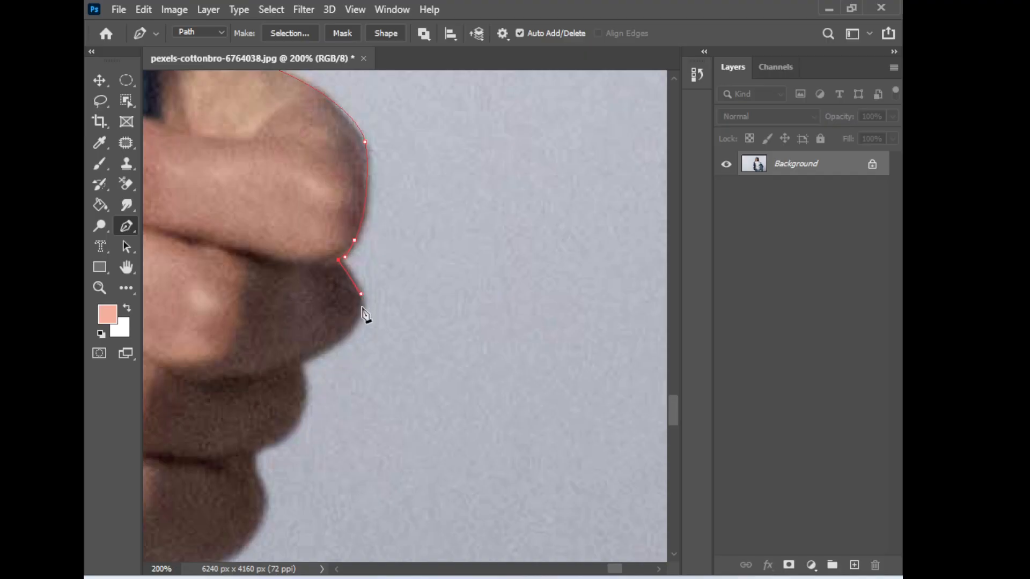
pyautogui.moveTo(355, 333); pyautogui.dragTo(391, 266)
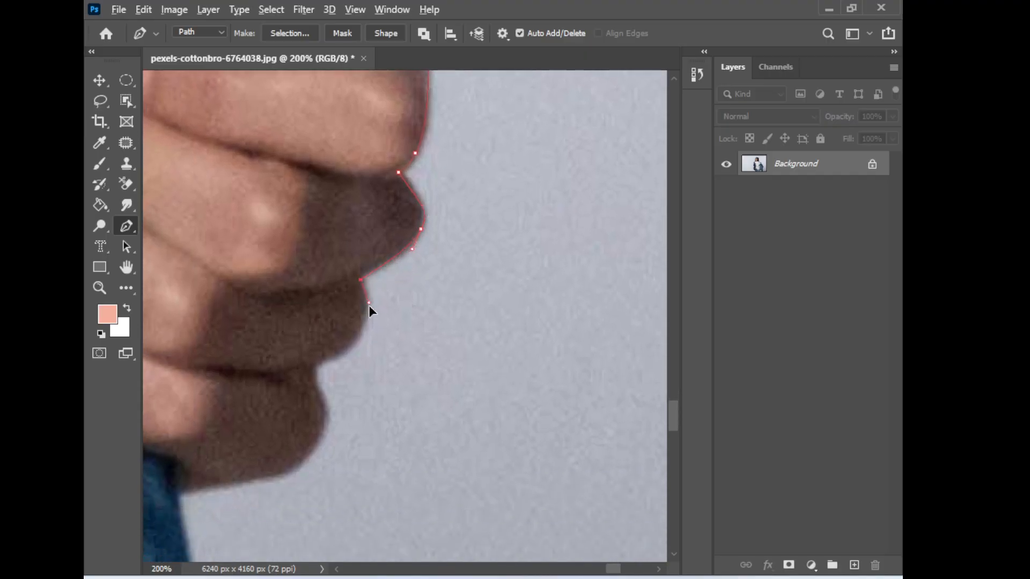
pyautogui.moveTo(369, 304); pyautogui.dragTo(413, 235)
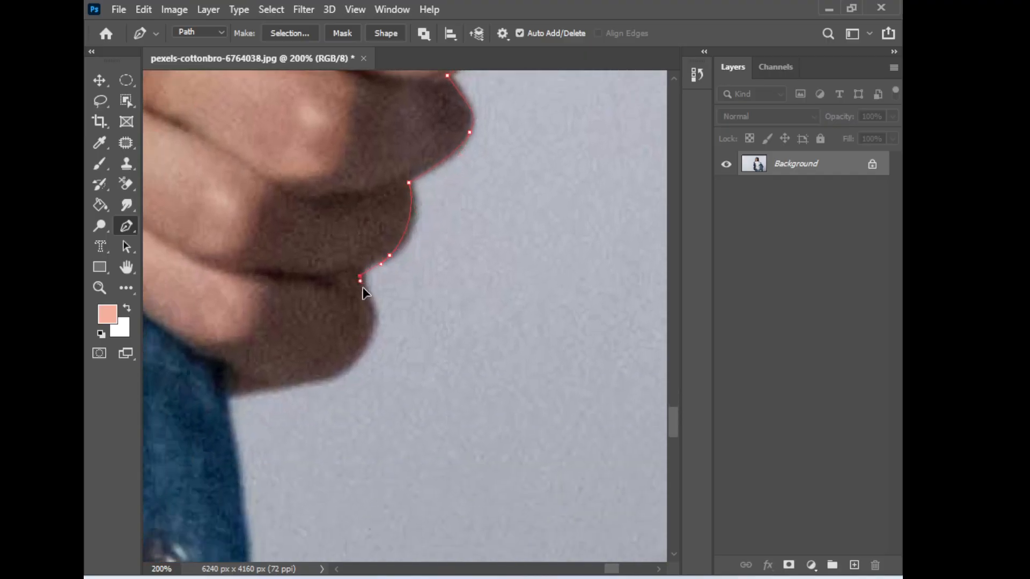
pyautogui.moveTo(358, 395); pyautogui.dragTo(420, 273)
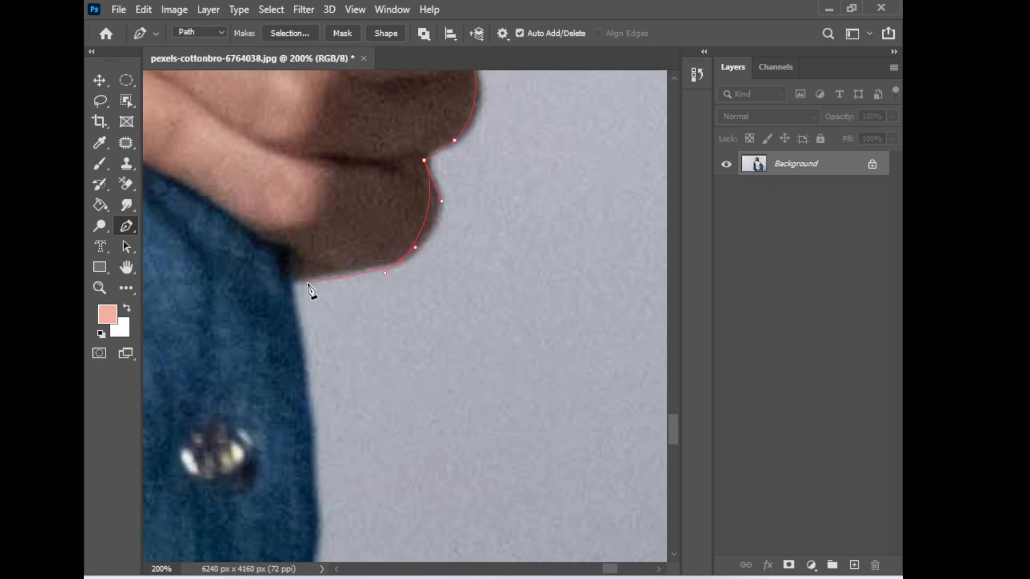
pyautogui.click(287, 283)
# Trace the wavy front edge of the jacket below the hand down to its bottom corner
pyautogui.moveTo(277, 398); pyautogui.dragTo(348, 60)
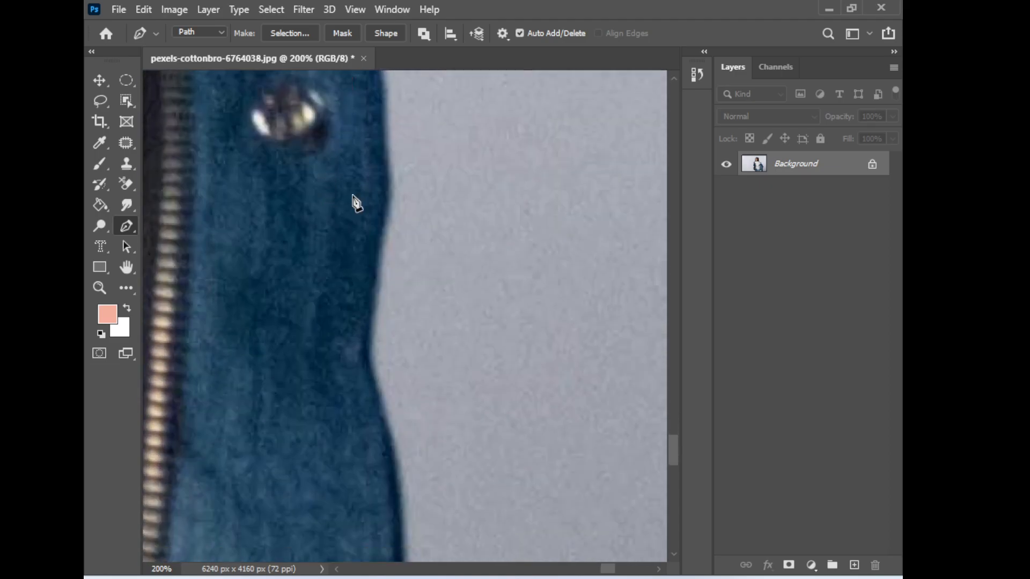
pyautogui.click(390, 151)
pyautogui.click(381, 214)
pyautogui.click(372, 277)
pyautogui.moveTo(371, 376); pyautogui.dragTo(375, 383)
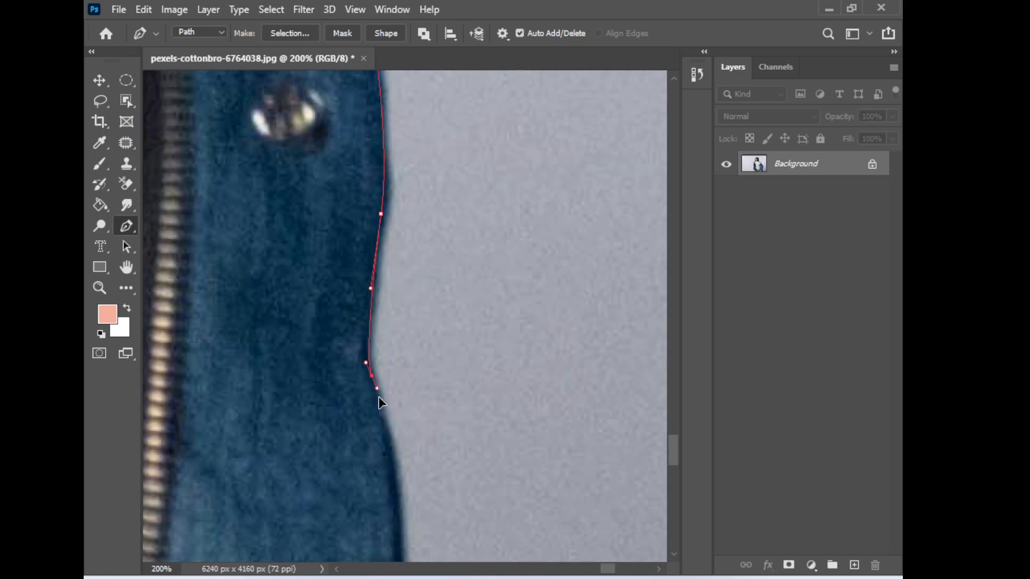
pyautogui.moveTo(391, 444); pyautogui.dragTo(367, 146)
pyautogui.click(379, 265)
pyautogui.click(375, 339)
pyautogui.click(354, 474)
pyautogui.moveTo(354, 496); pyautogui.dragTo(402, 142)
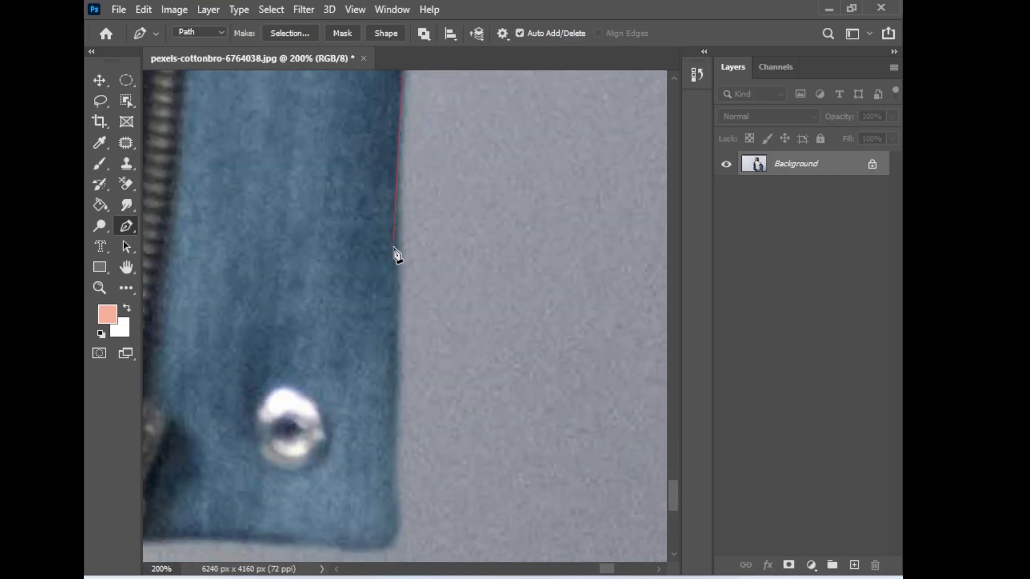
pyautogui.moveTo(374, 505); pyautogui.dragTo(441, 194)
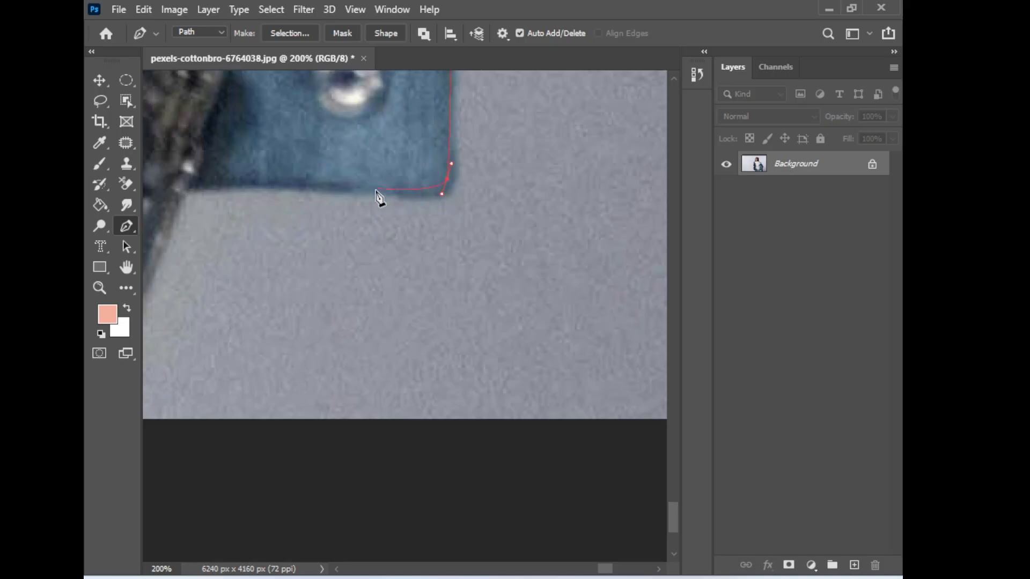
# Continue the Pen path along the jacket's short bottom edge and around the hanging zipper end
pyautogui.moveTo(342, 189); pyautogui.dragTo(531, 202)
pyautogui.click(375, 205)
pyautogui.click(359, 231)
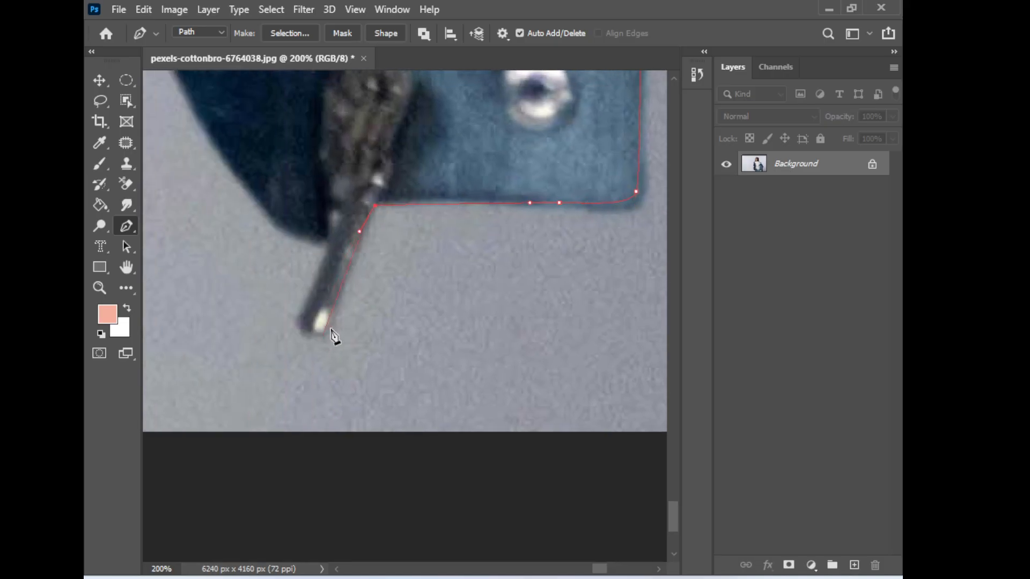
pyautogui.click(307, 342)
pyautogui.moveTo(302, 325); pyautogui.dragTo(302, 309)
# Trace the jacket's curved lower hem from the zipper across to the trouser leg
pyautogui.moveTo(257, 161); pyautogui.dragTo(418, 421)
pyautogui.moveTo(359, 368); pyautogui.dragTo(332, 318)
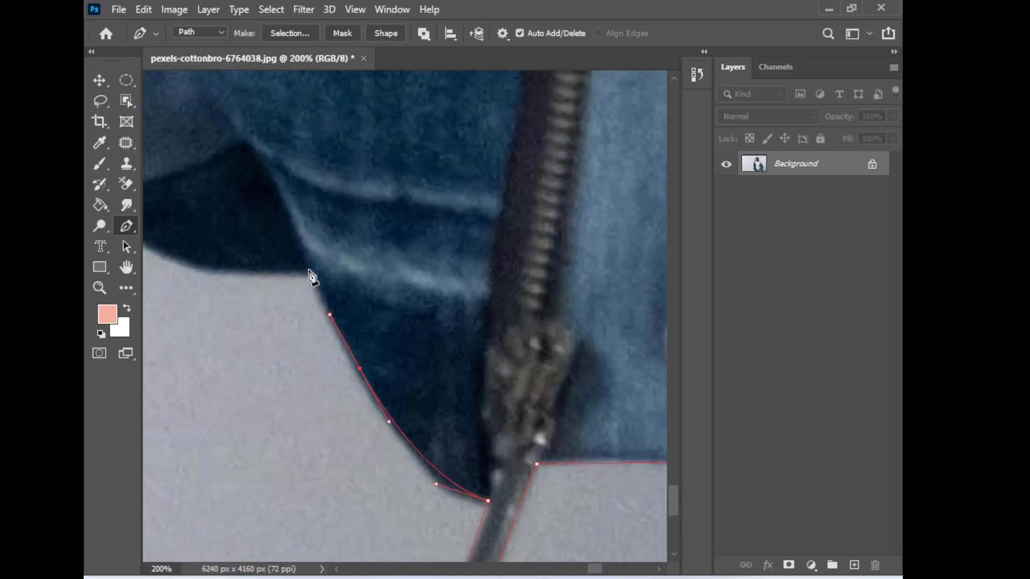
pyautogui.moveTo(244, 267); pyautogui.dragTo(521, 345)
pyautogui.moveTo(424, 319); pyautogui.dragTo(379, 297)
pyautogui.moveTo(336, 271); pyautogui.dragTo(321, 247)
pyautogui.moveTo(259, 226); pyautogui.dragTo(566, 276)
pyautogui.click(557, 268)
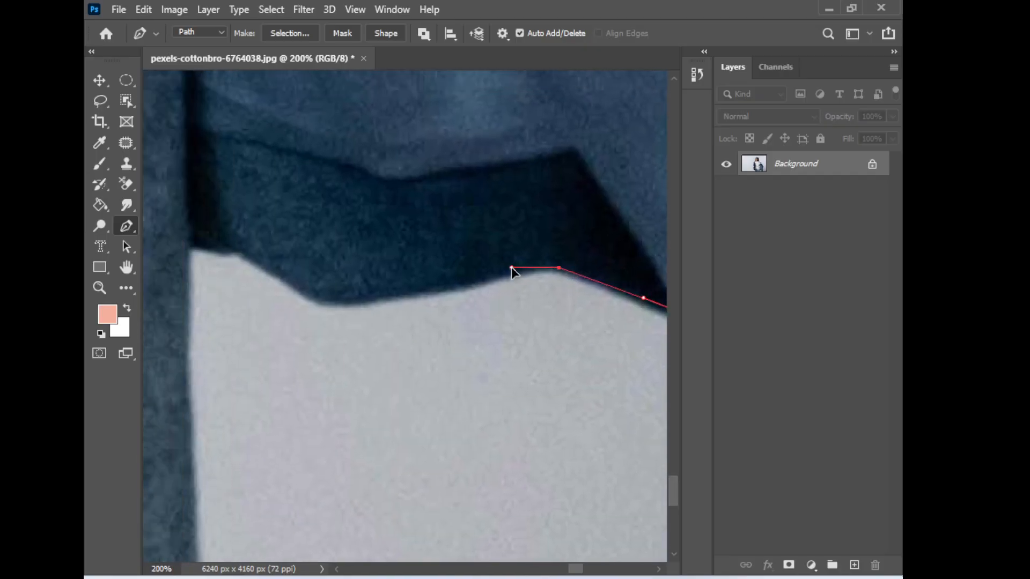
pyautogui.moveTo(359, 298); pyautogui.dragTo(311, 299)
pyautogui.moveTo(257, 261); pyautogui.dragTo(176, 316)
# Run the Pen path down the outer edge of the trouser leg to just below the image's bottom border
pyautogui.scroll(-5, 184, 356)
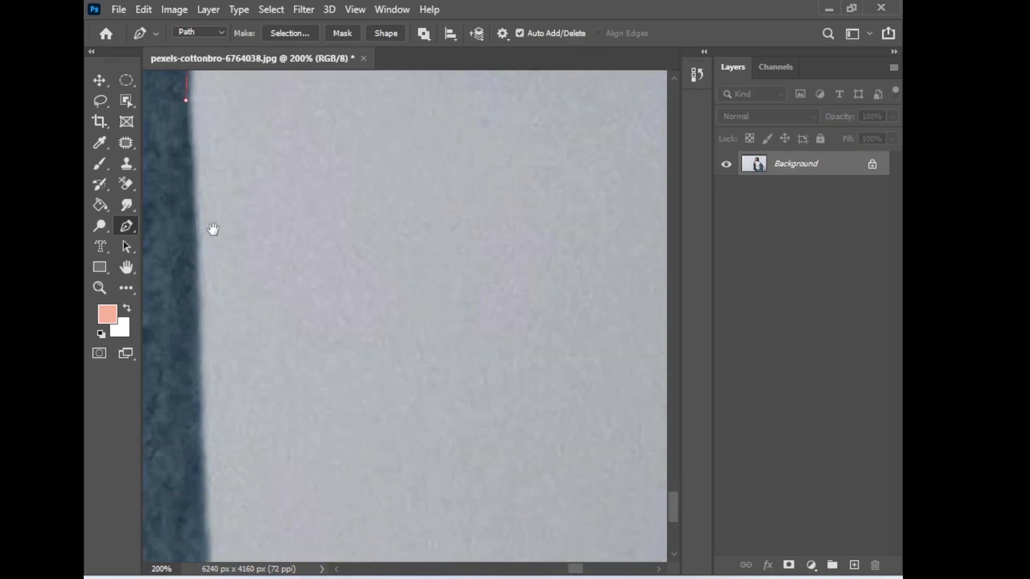
pyautogui.moveTo(200, 374); pyautogui.dragTo(286, 242)
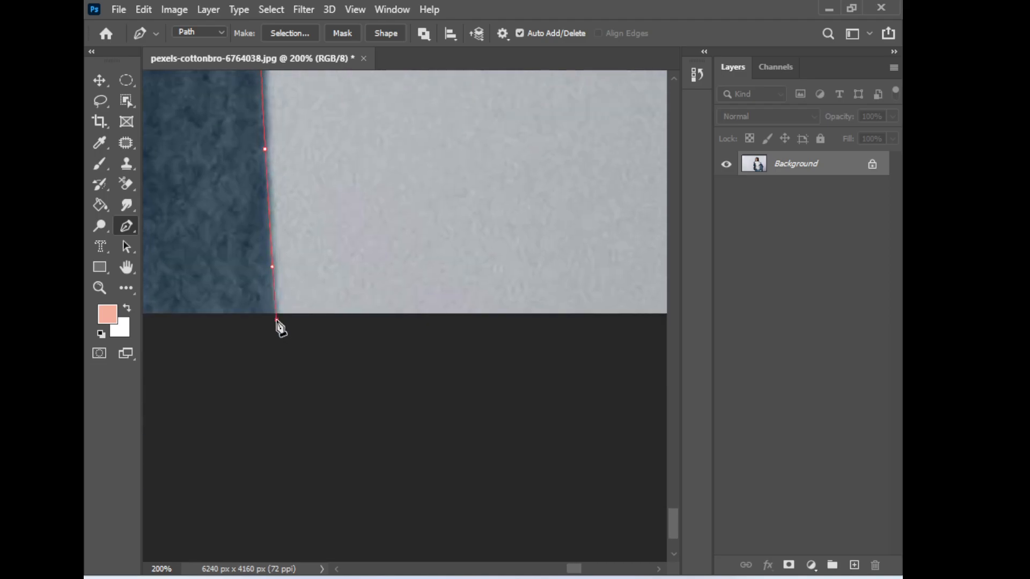
pyautogui.click(277, 320)
# Extend the Pen path along the image's bottom border and around the gap between the trouser legs
pyautogui.scroll(-8, 300, 348)
pyautogui.scroll(5, 450, 370)
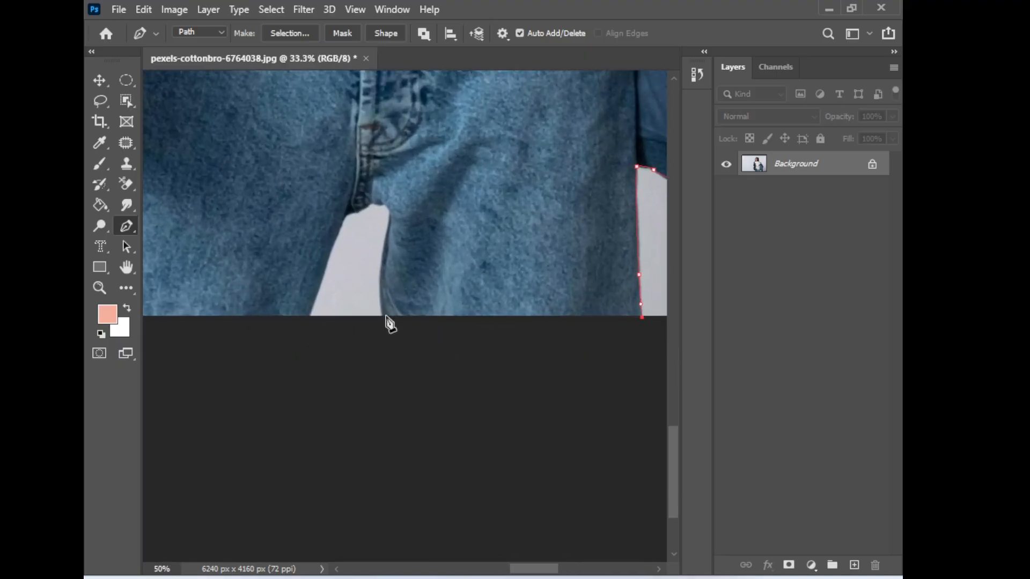
pyautogui.scroll(1, 370, 328)
pyautogui.click(368, 279)
pyautogui.scroll(3, 348, 370)
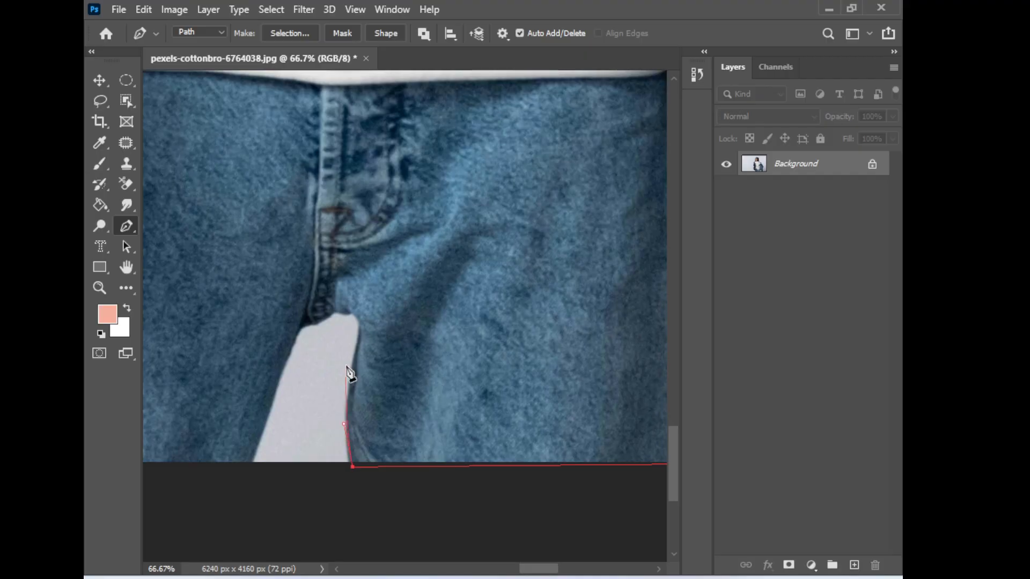
pyautogui.scroll(3, 349, 375)
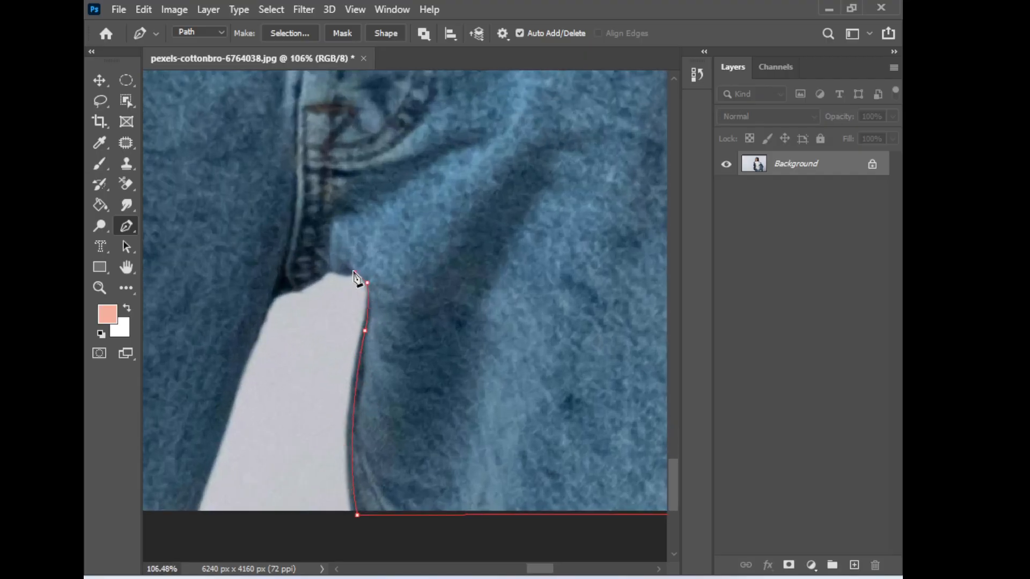
pyautogui.click(270, 293)
pyautogui.click(249, 342)
pyautogui.moveTo(214, 437); pyautogui.dragTo(334, 225)
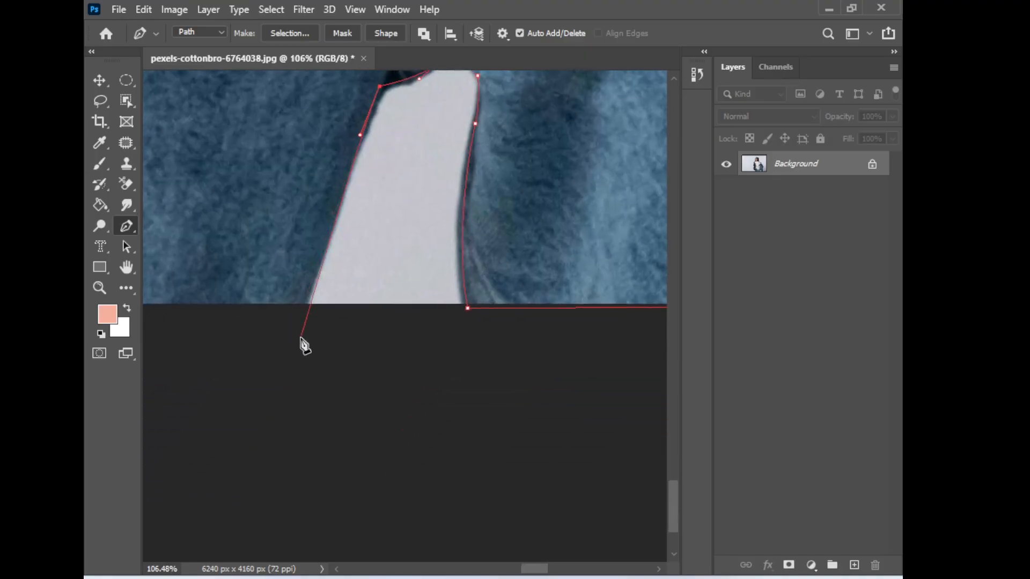
# Carry the Pen path under the other trouser leg and close it at its starting point
pyautogui.moveTo(289, 338); pyautogui.dragTo(626, 417)
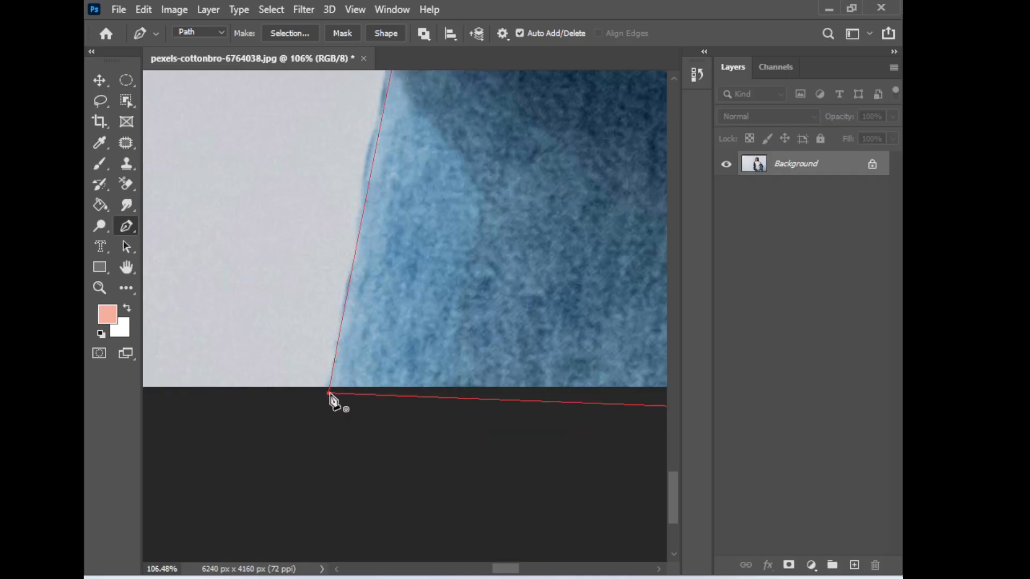
pyautogui.click(329, 397)
pyautogui.scroll(-3, 495, 408)
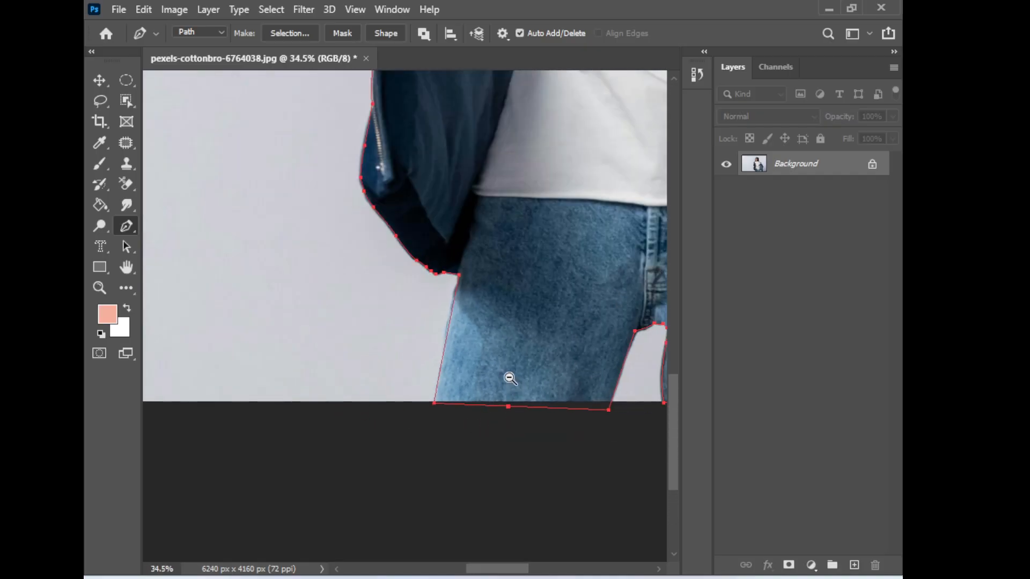
pyautogui.scroll(-4, 510, 378)
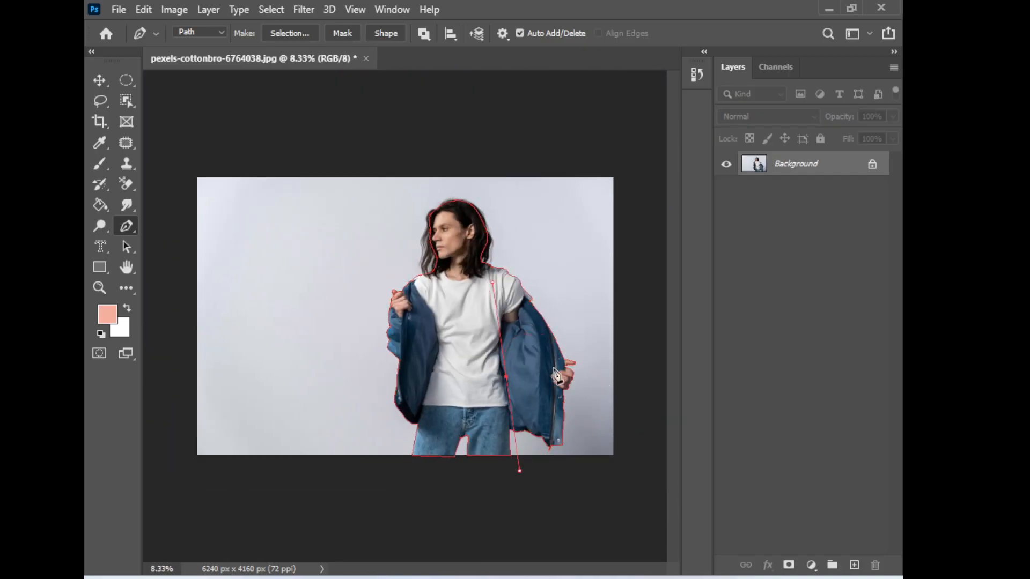
pyautogui.scroll(1, 501, 326)
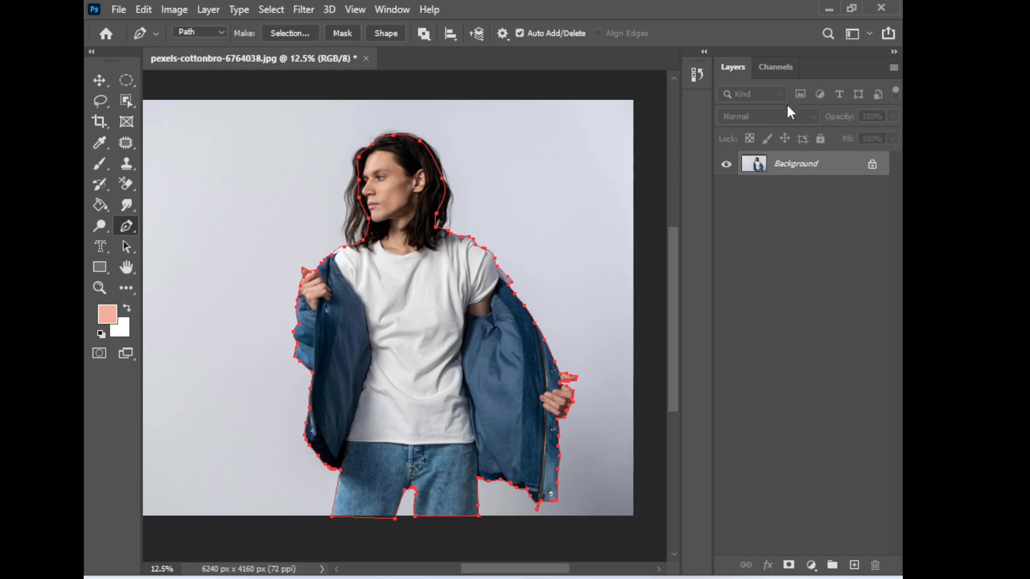
# Show the Paths panel and detach the Layers panel so that it floats over the workspace
pyautogui.click(401, 12)
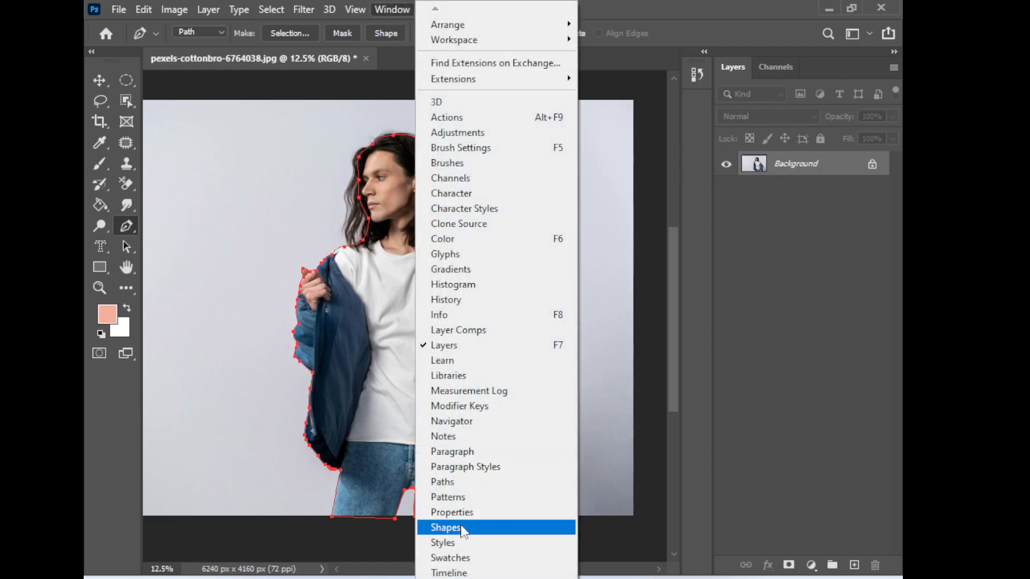
pyautogui.click(472, 481)
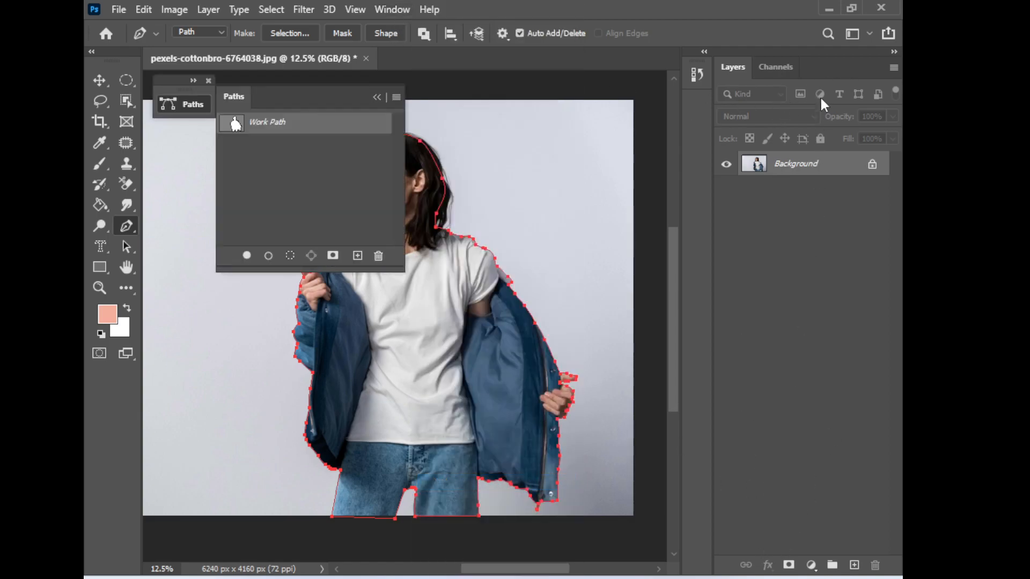
pyautogui.moveTo(719, 55); pyautogui.dragTo(610, 39)
pyautogui.moveTo(749, 59); pyautogui.dragTo(788, 104)
# Place the Paths panel below the Layers panel, save the work path as Path 1 and deselect it
pyautogui.moveTo(310, 104); pyautogui.dragTo(803, 357)
pyautogui.doubleClick(772, 381)
pyautogui.click(580, 182)
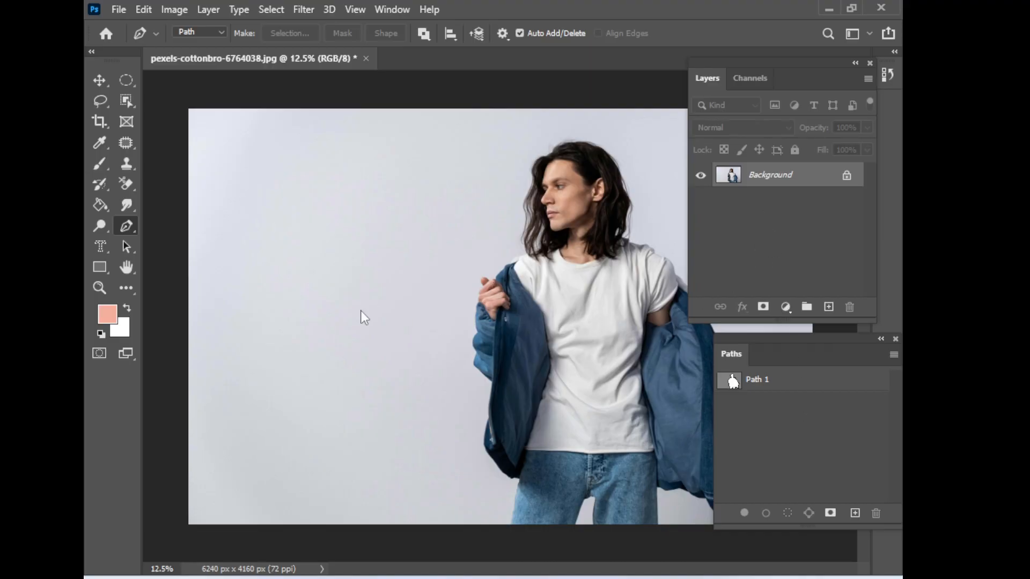
# Duplicate the Background layer four times
pyautogui.hotkey('ctrl', 'j')
pyautogui.hotkey('ctrl', 'j')
pyautogui.hotkey('ctrl', 'j')
pyautogui.hotkey('ctrl', 'j')
pyautogui.click(423, 308)
pyautogui.click(508, 313)
pyautogui.hotkey('alt', '[')
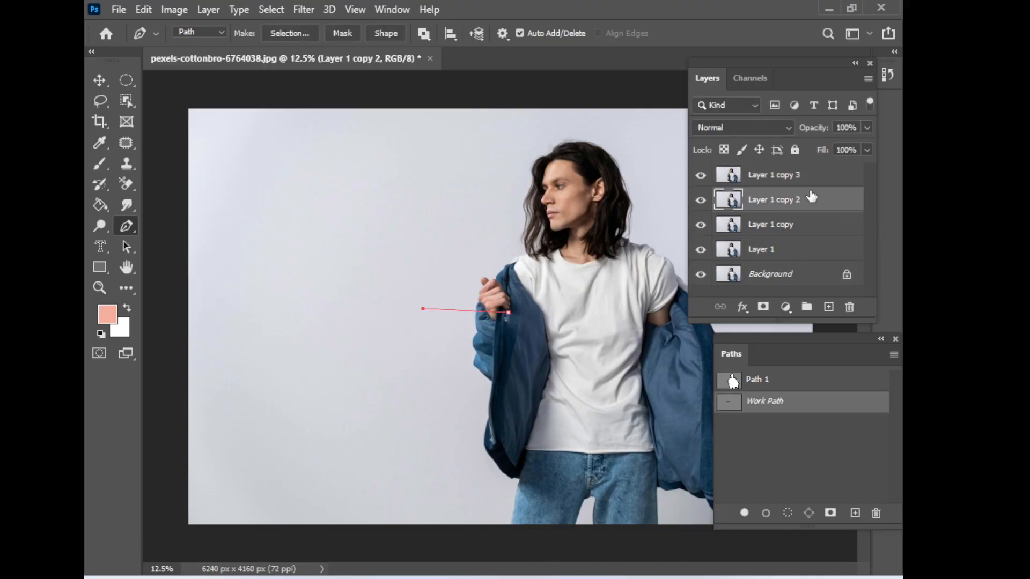
pyautogui.click(786, 183)
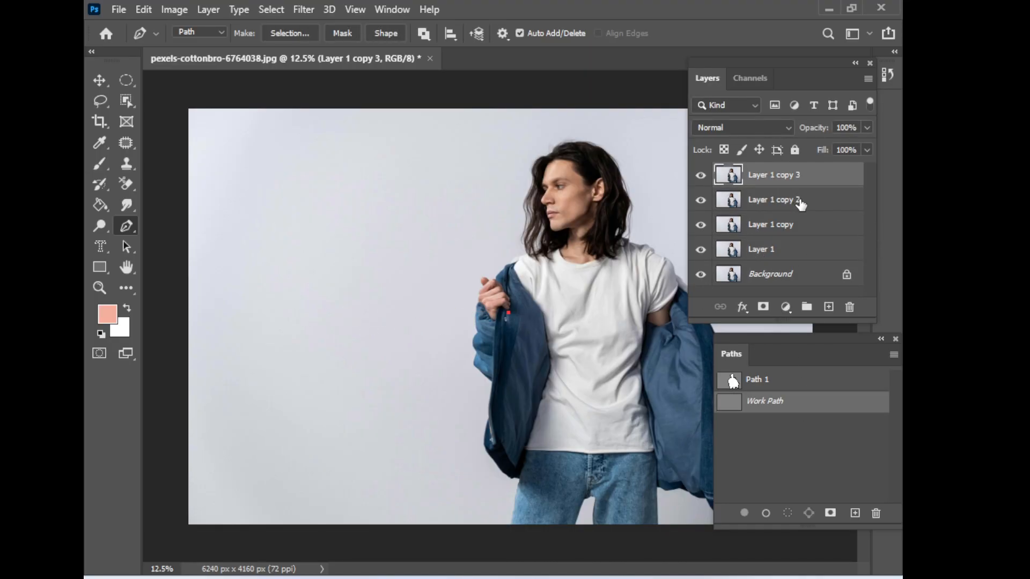
pyautogui.hotkey('ctrl', 'z')
# Delete the surplus duplicates Layer 1 copy 2 and Layer 1 copy 3
pyautogui.click(801, 201)
pyautogui.moveTo(838, 206); pyautogui.dragTo(849, 305)
pyautogui.moveTo(819, 177); pyautogui.dragTo(850, 306)
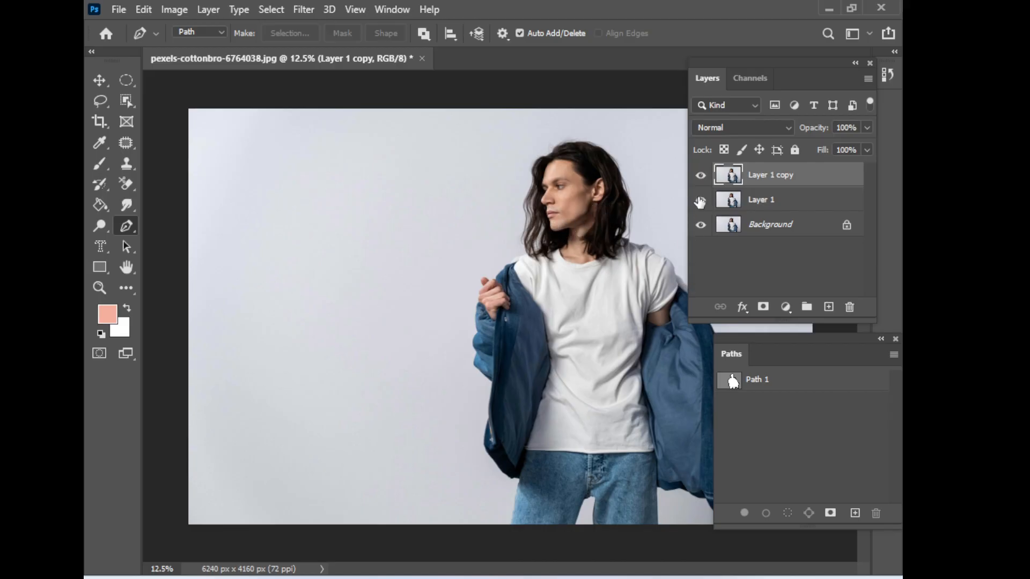
# Lasso loosely around the head and hair, copy the area to a new layer and hide Layer 1 copy
pyautogui.scroll(3, 518, 268)
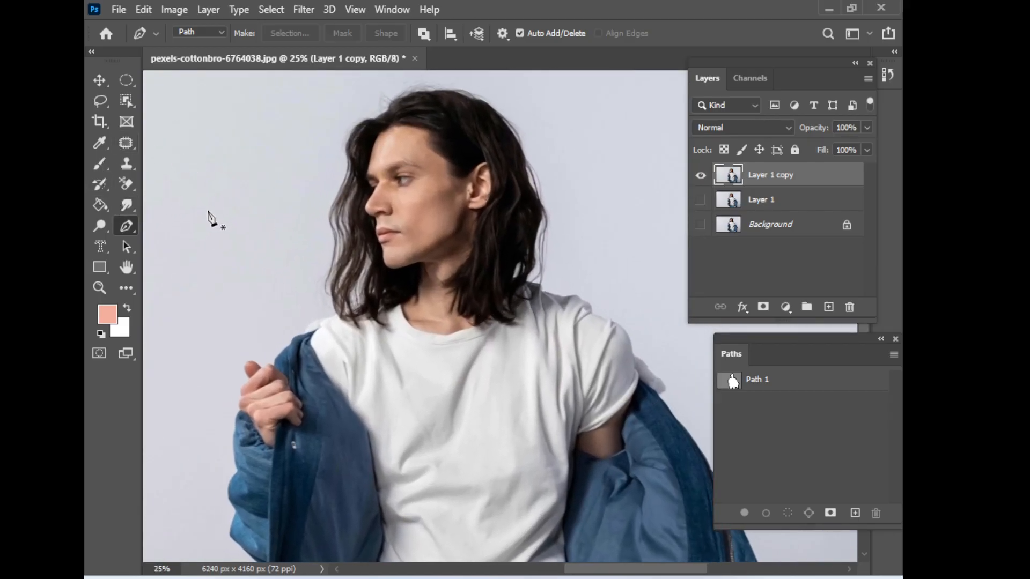
pyautogui.press('l')
pyautogui.moveTo(504, 88)
pyautogui.mouseDown()
pyautogui.moveTo(599, 153)
pyautogui.moveTo(609, 307)
pyautogui.moveTo(526, 351)
pyautogui.moveTo(377, 355)
pyautogui.mouseUp()
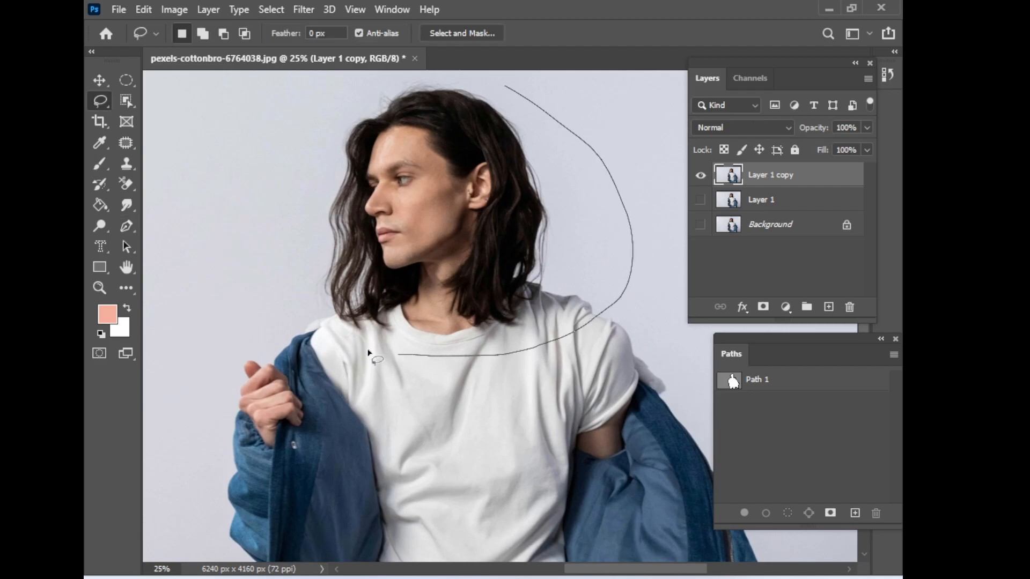
pyautogui.moveTo(269, 194)
pyautogui.mouseDown()
pyautogui.moveTo(396, 92)
pyautogui.moveTo(451, 83)
pyautogui.mouseUp()
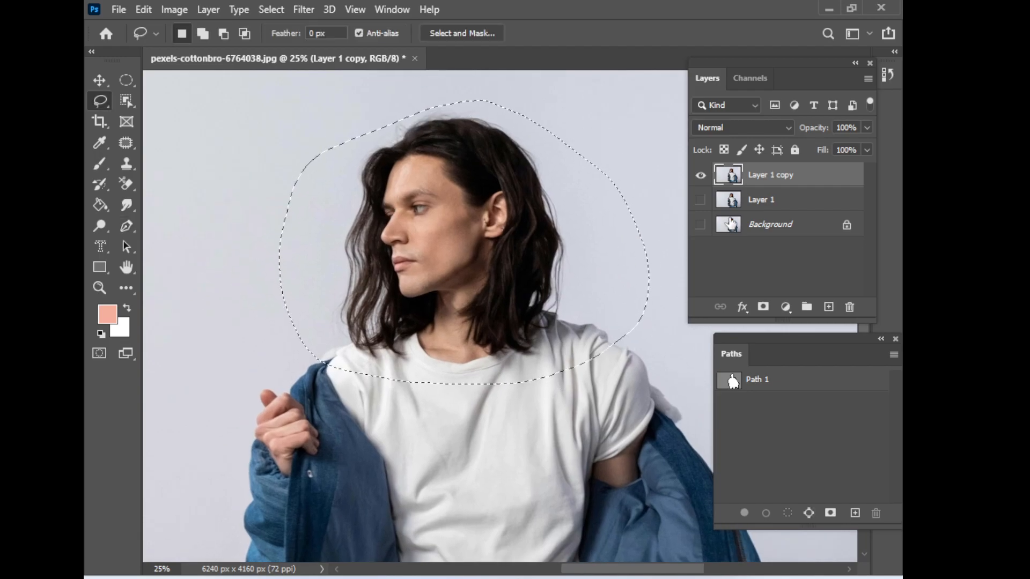
pyautogui.hotkey('ctrl', 'j')
pyautogui.click(700, 199)
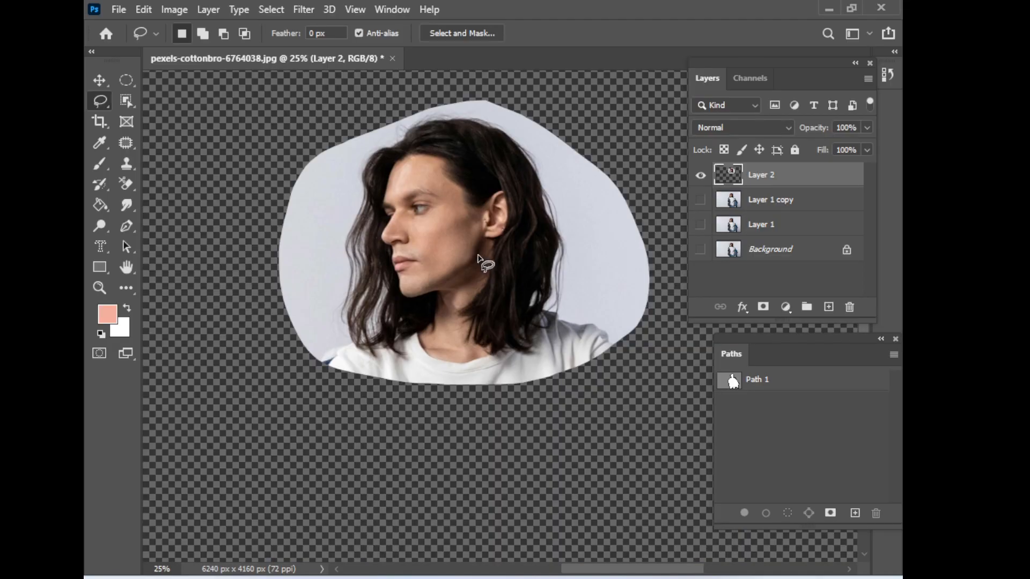
# Set up the Background Eraser with a 5000 px brush and 87% tolerance
pyautogui.click(107, 154)
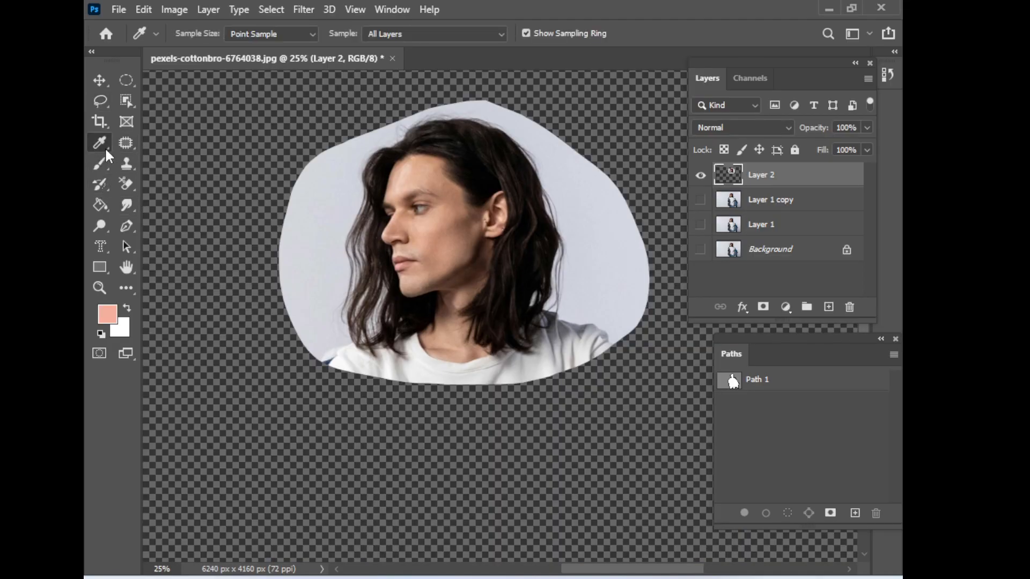
pyautogui.click(101, 184)
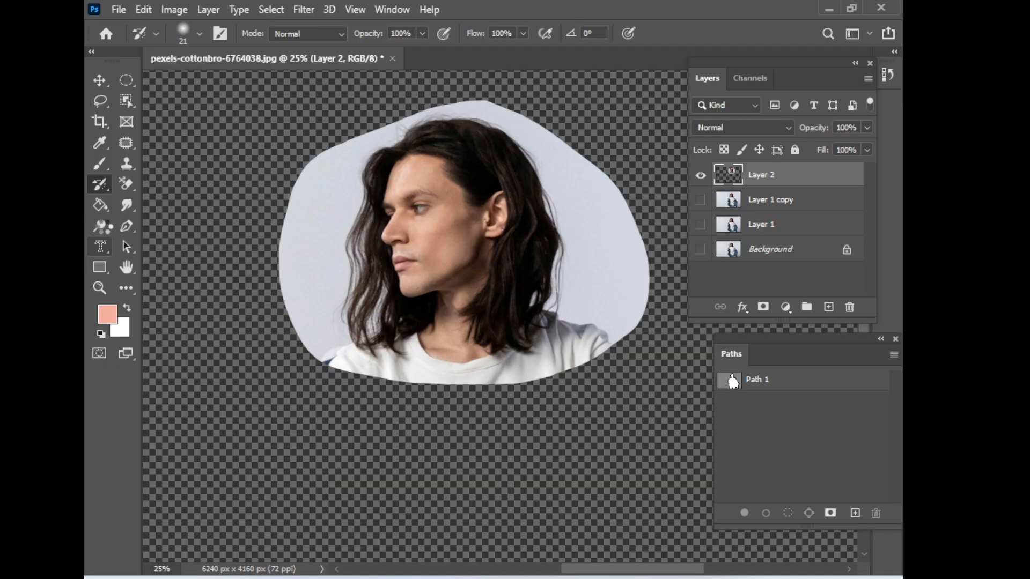
pyautogui.click(127, 184)
pyautogui.click(161, 198)
pyautogui.moveTo(358, 187)
pyautogui.mouseDown()
pyautogui.moveTo(85, 289)
pyautogui.moveTo(93, 289)
pyautogui.mouseUp()
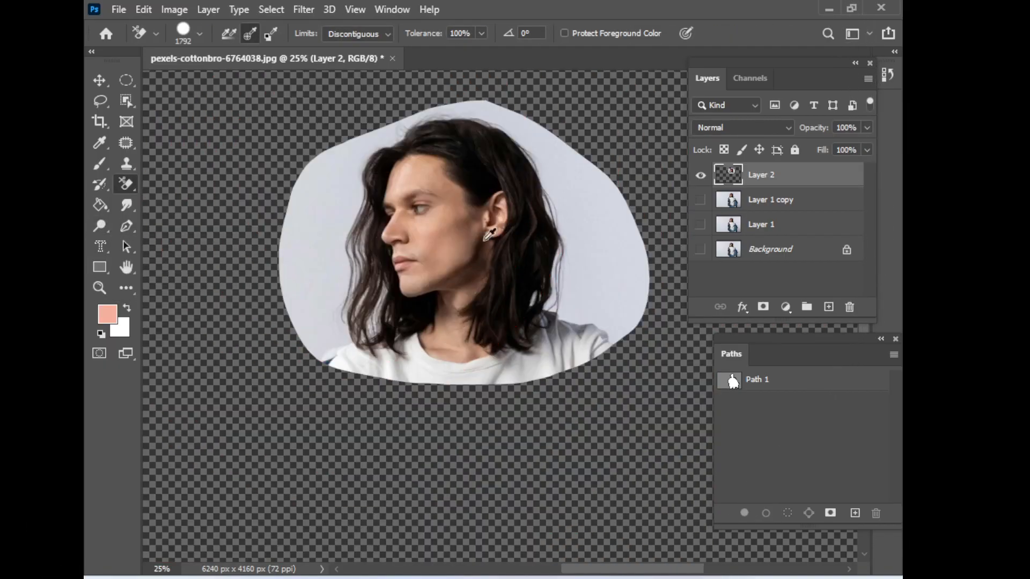
pyautogui.moveTo(461, 172)
pyautogui.mouseDown()
pyautogui.moveTo(590, 246)
pyautogui.moveTo(422, 83)
pyautogui.mouseUp()
pyautogui.moveTo(411, 35); pyautogui.dragTo(401, 35)
# Erase the light studio backdrop around the hair on Layer 2 with the Background Eraser
pyautogui.moveTo(476, 244); pyautogui.dragTo(371, 257)
pyautogui.moveTo(331, 219); pyautogui.dragTo(571, 219)
pyautogui.click(316, 236)
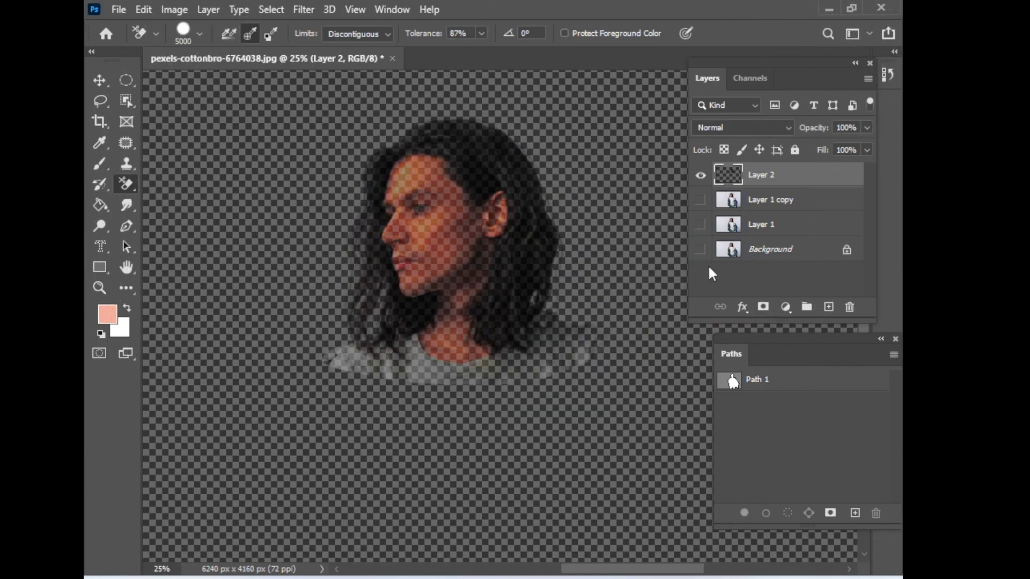
# Load Path 1 as a selection feathered by 0.5 pixels and copy that area of Layer 1 copy to a new layer
pyautogui.keyDown('ctrl'); pyautogui.click(732, 382); pyautogui.keyUp('ctrl')
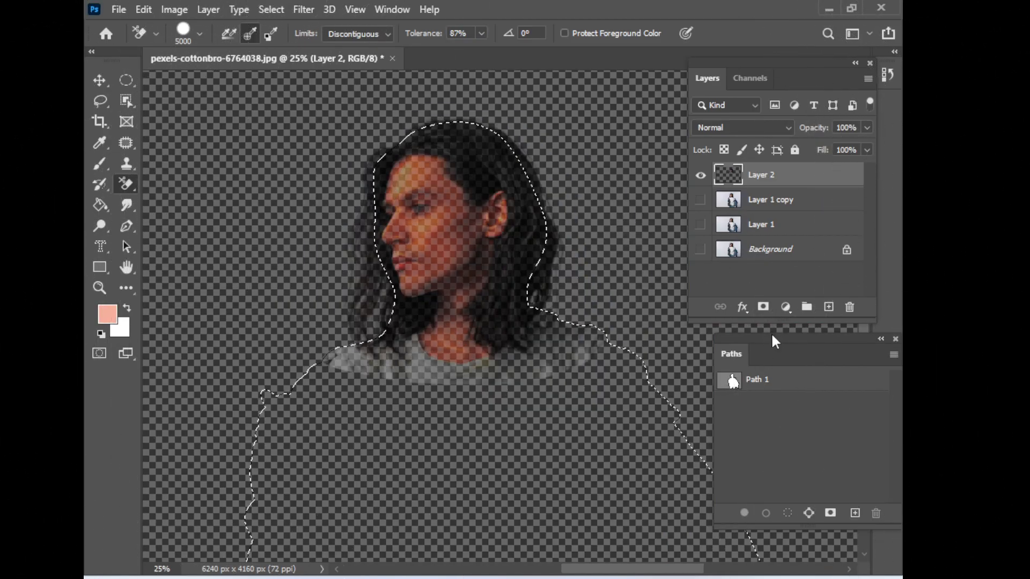
pyautogui.hotkey('shift', 'F6')
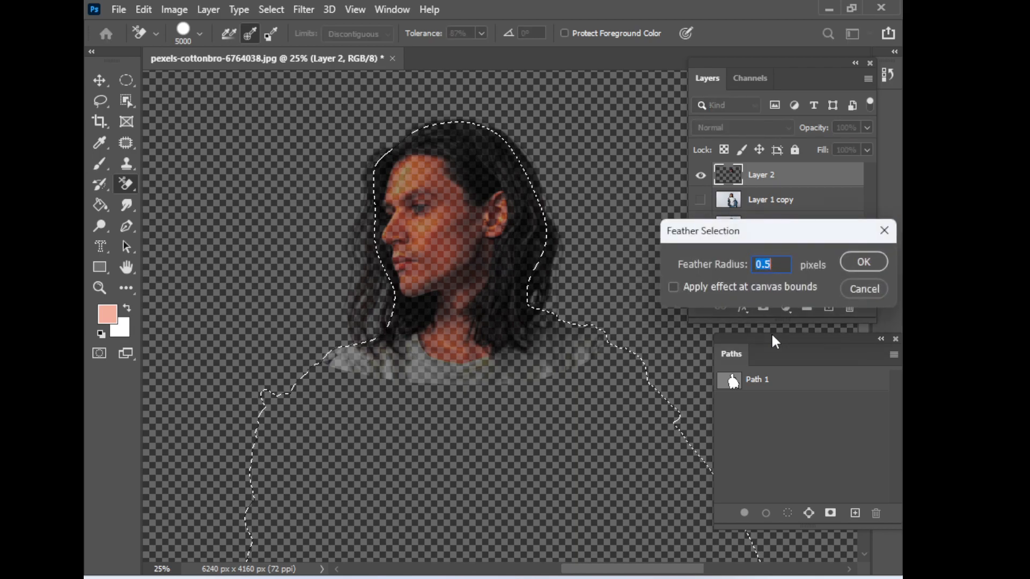
pyautogui.press('Return')
pyautogui.click(701, 200)
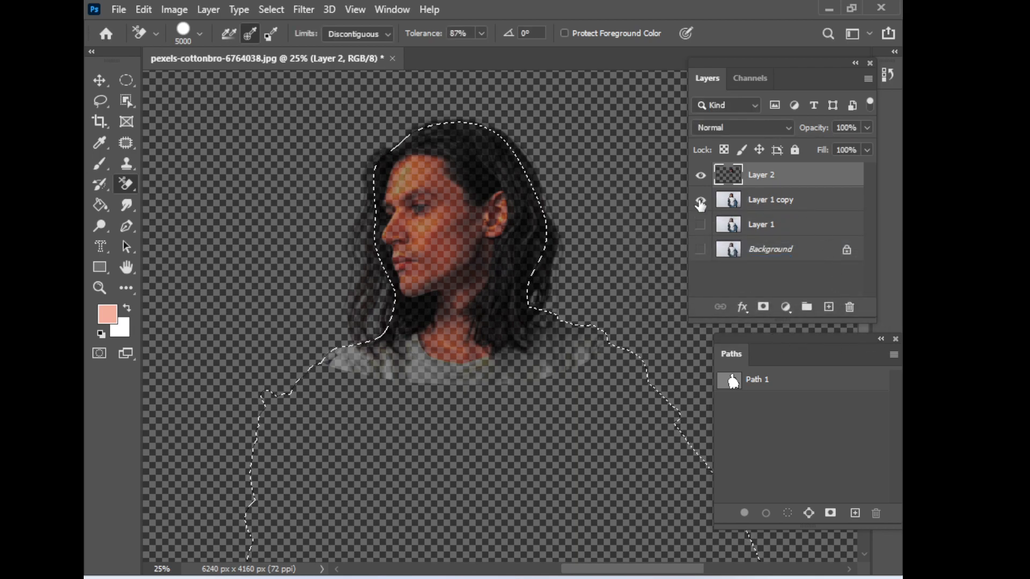
pyautogui.click(721, 206)
pyautogui.hotkey('ctrl', 'j')
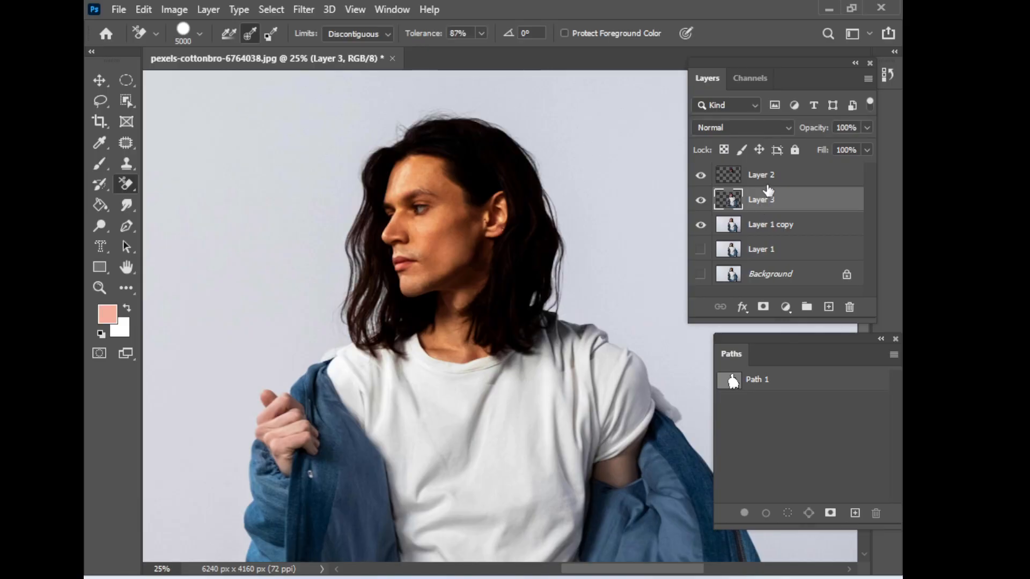
# Move the body cutout, Layer 3, above the hair layer, Layer 2, and merge the two
pyautogui.hotkey('ctrl', ']')
pyautogui.click(771, 201)
pyautogui.press('Delete')
# Paste a test copy of the merged cutout into the Illustrator document, reposition it and remove it
pyautogui.keyDown('ctrl'); pyautogui.click(728, 180); pyautogui.keyUp('ctrl')
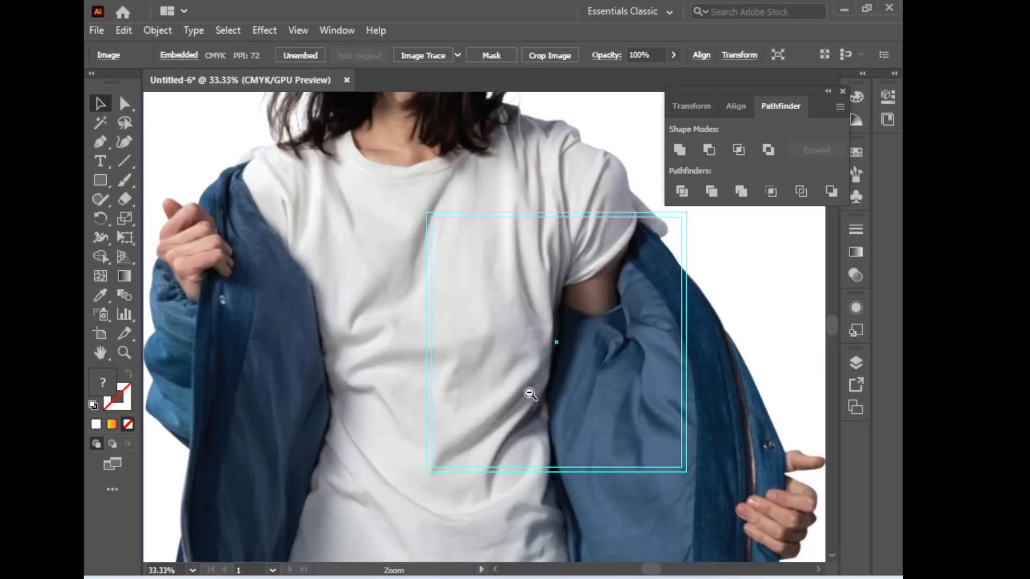
pyautogui.keyDown('ctrl'); pyautogui.keyDown('alt'); pyautogui.click(531, 394); pyautogui.keyUp('alt'); pyautogui.keyUp('ctrl')
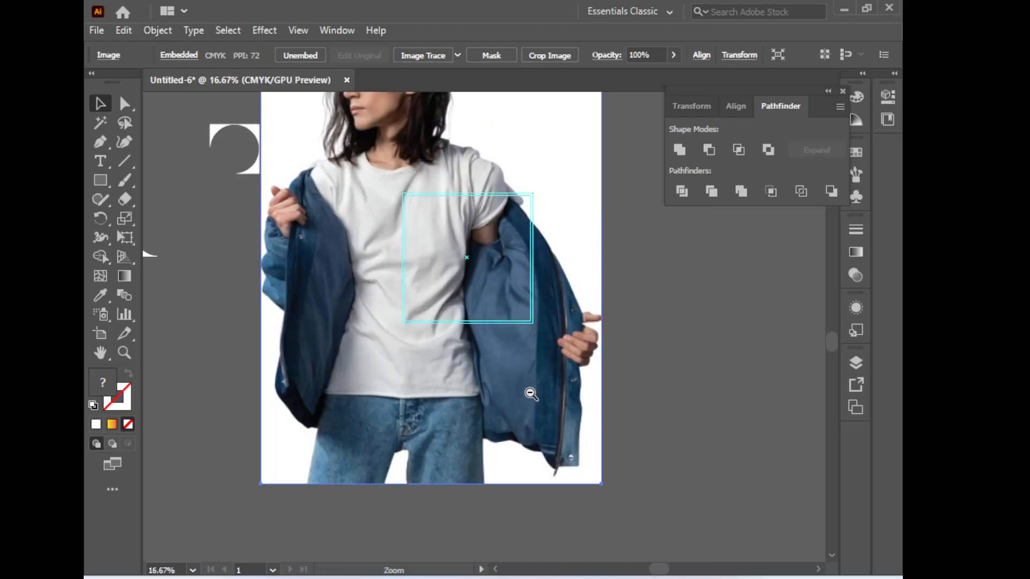
pyautogui.keyDown('ctrl'); pyautogui.keyDown('alt'); pyautogui.click(531, 394); pyautogui.keyUp('alt'); pyautogui.keyUp('ctrl')
pyautogui.moveTo(511, 338); pyautogui.dragTo(630, 480)
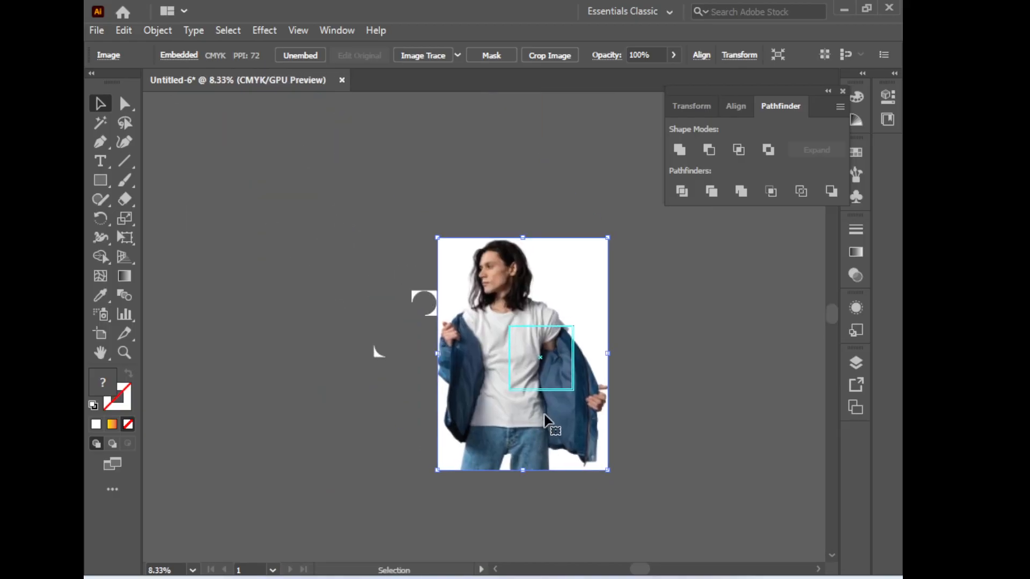
pyautogui.press('Delete')
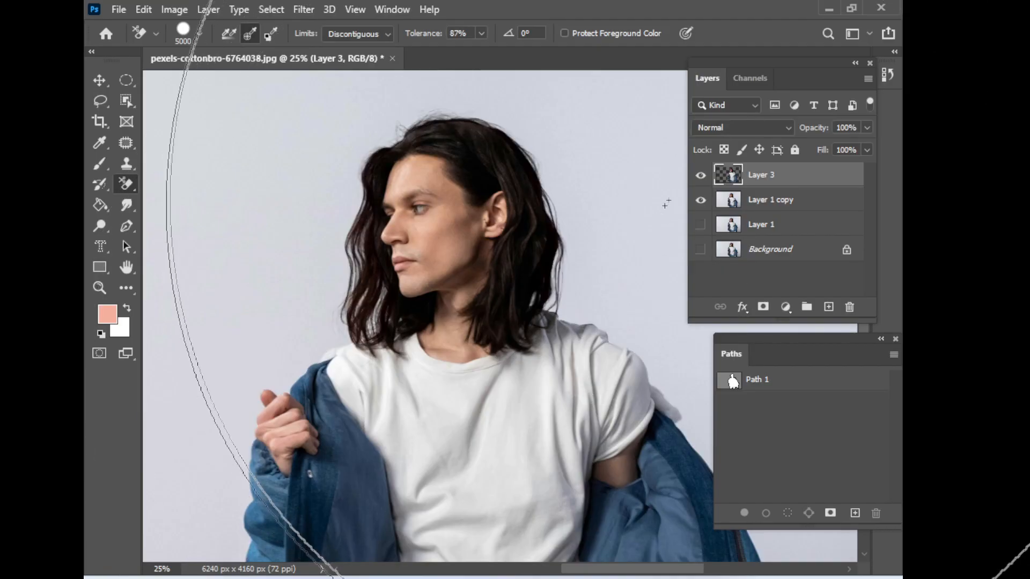
# Hide Layer 1 copy in Photoshop to show the merged cutout alone on transparency
pyautogui.click(700, 199)
pyautogui.scroll(-1, 531, 360)
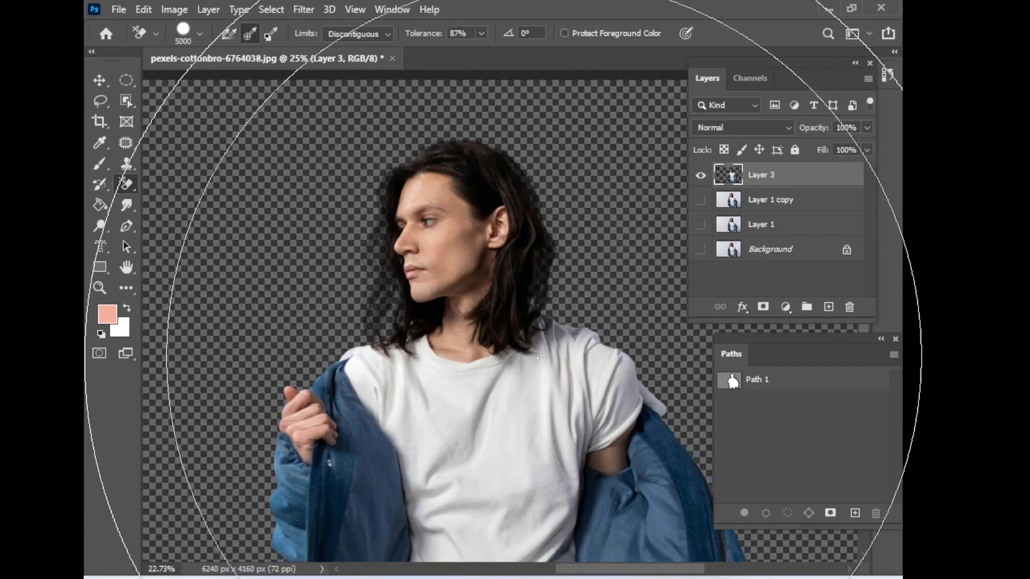
pyautogui.scroll(-10, 531, 360)
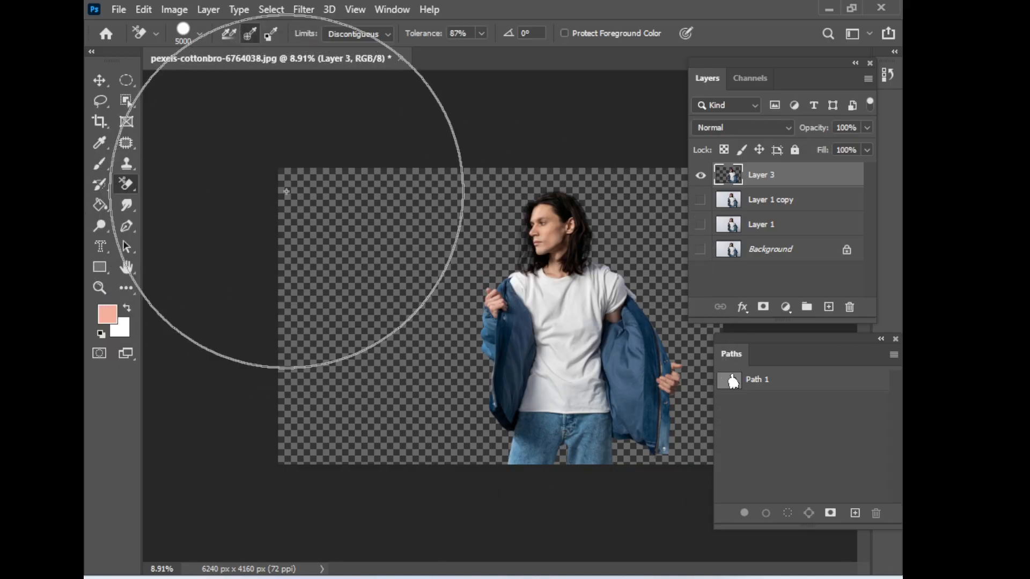
# Paste another test copy of Layer 3's cutout into Illustrator and remove it, then clear the selection in Photoshop
pyautogui.keyDown('ctrl'); pyautogui.click(733, 180); pyautogui.keyUp('ctrl')
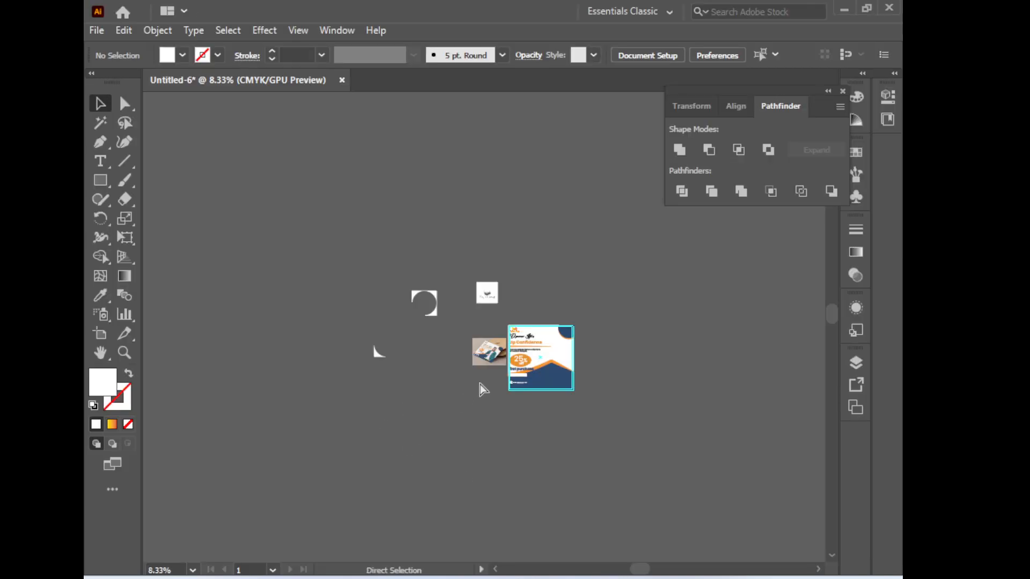
pyautogui.hotkey('ctrl', 'v')
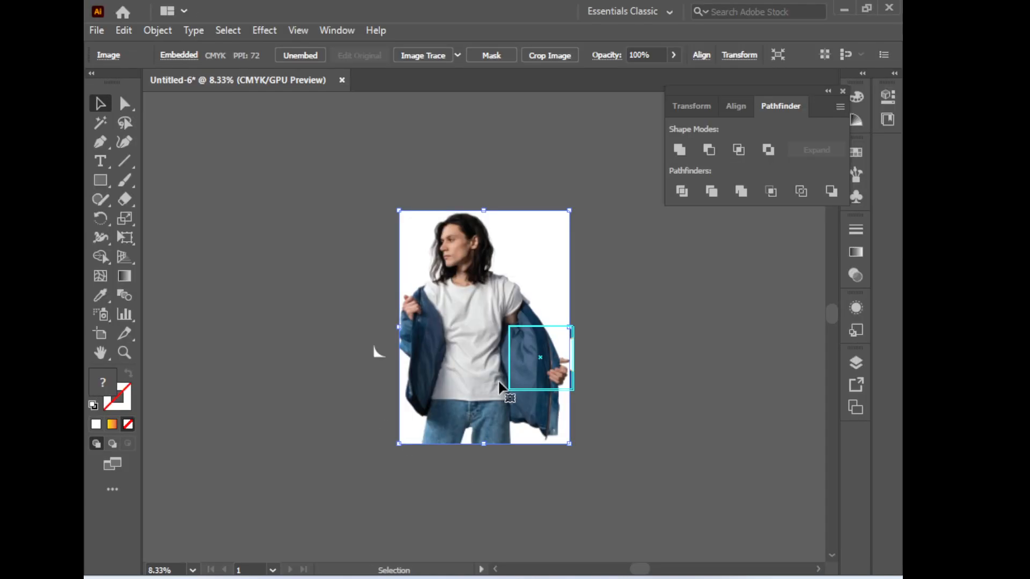
pyautogui.press('Delete')
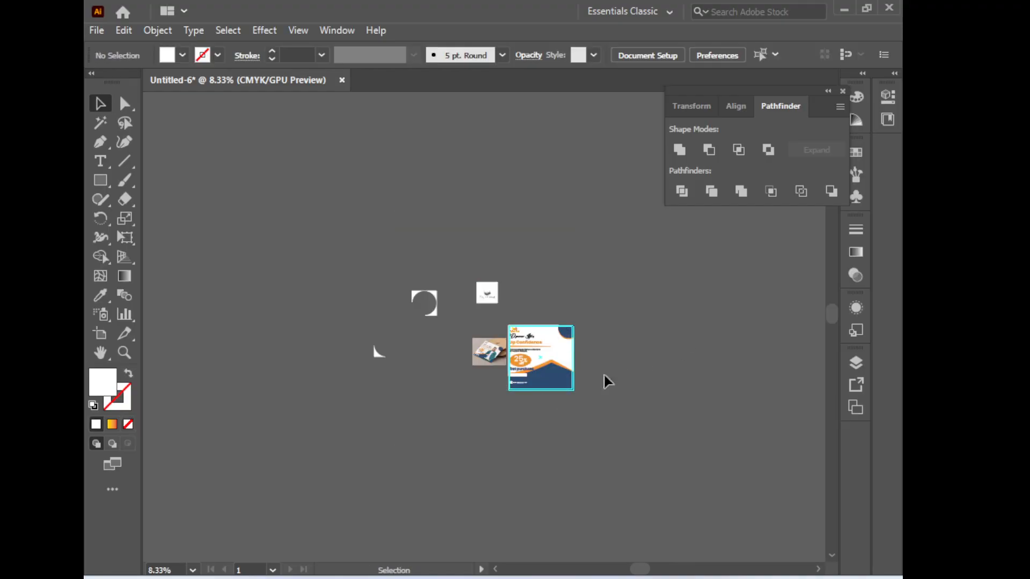
pyautogui.click(552, 575)
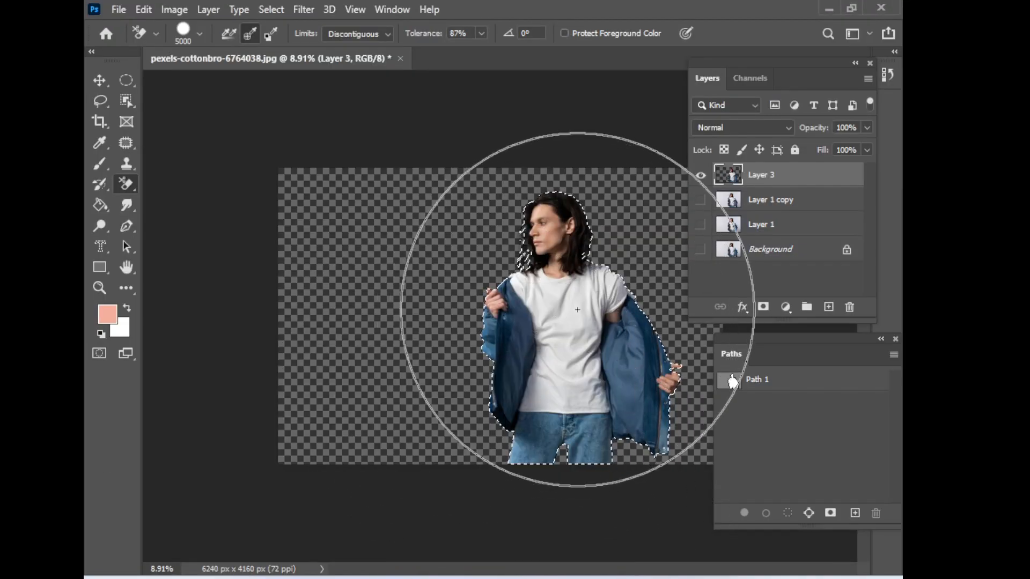
pyautogui.hotkey('ctrl', 'd')
# Delete Layer 1 copy, Layer 1 and the Background layer, keeping only Layer 3
pyautogui.click(770, 207)
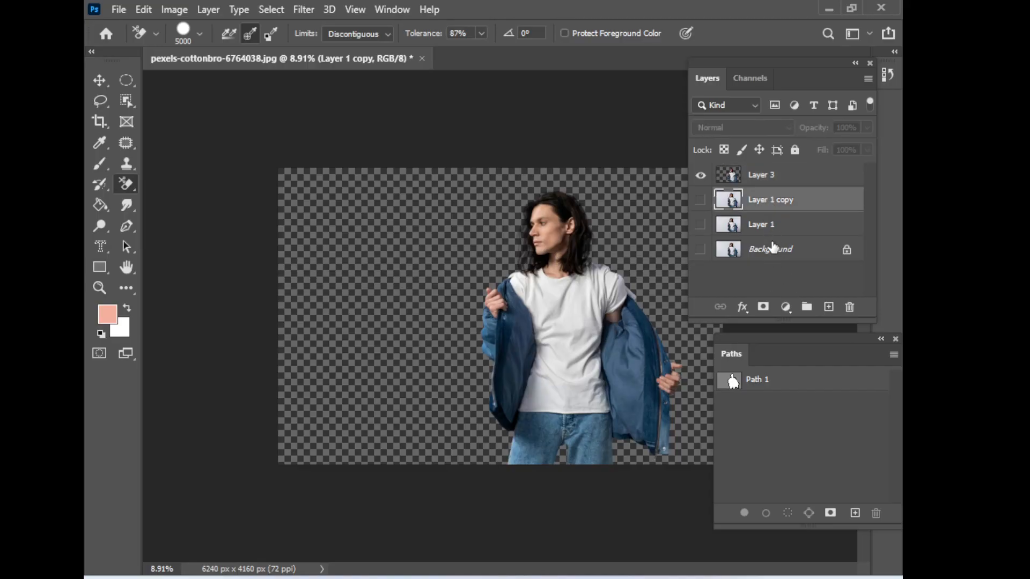
pyautogui.keyDown('shift'); pyautogui.click(772, 248); pyautogui.keyUp('shift')
pyautogui.moveTo(773, 248); pyautogui.dragTo(852, 314)
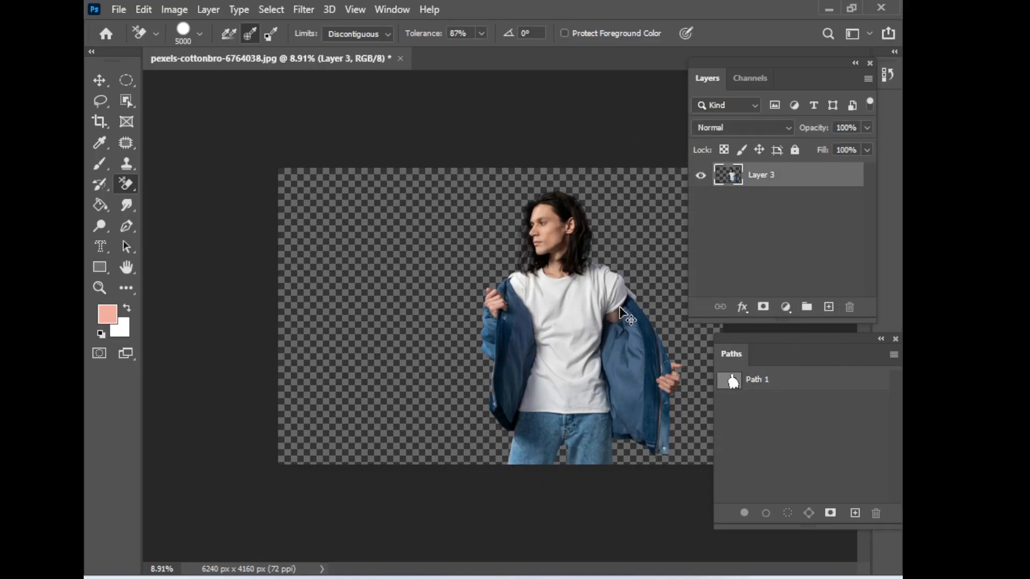
# Save the cutout to the Desktop as pexels-cottonbro-6764038.png with the large file size option
pyautogui.hotkey('ctrl', 'shift', 's')
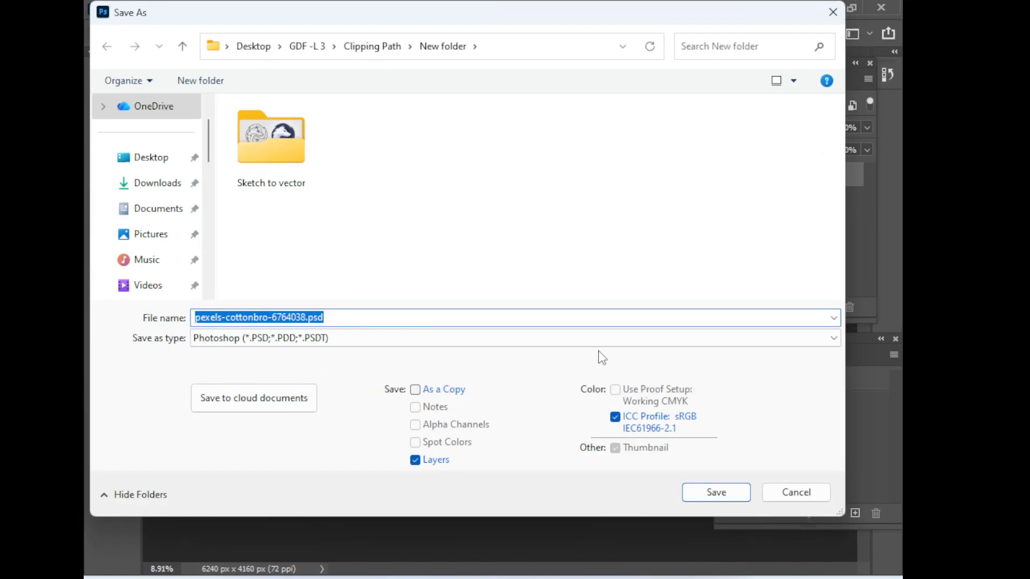
pyautogui.click(356, 344)
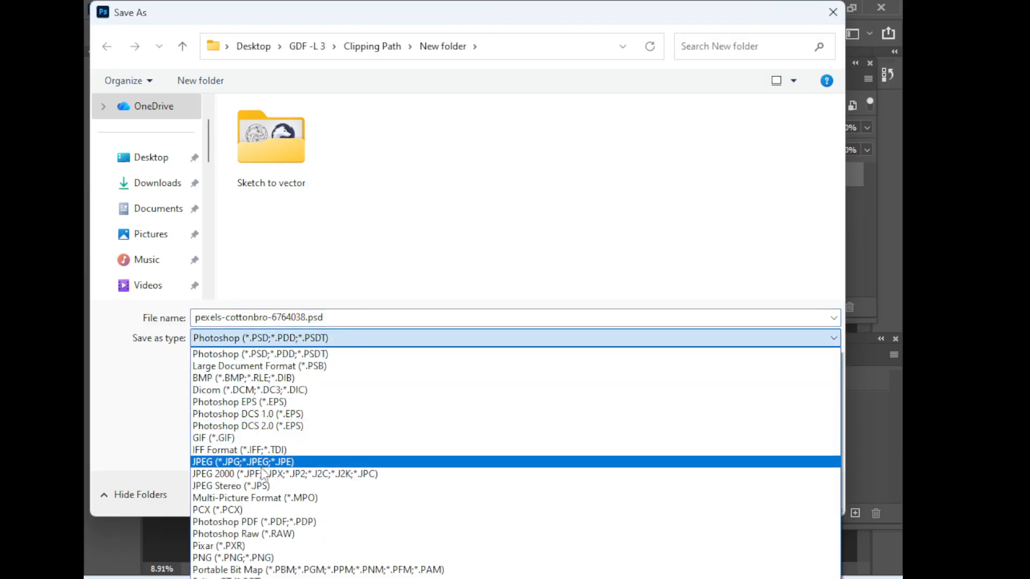
pyautogui.click(271, 559)
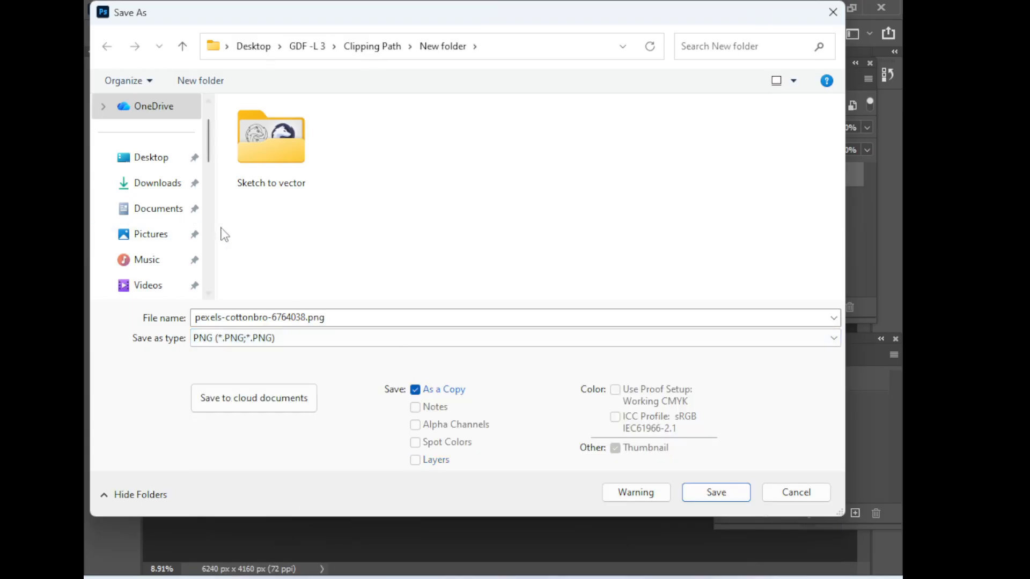
pyautogui.click(162, 160)
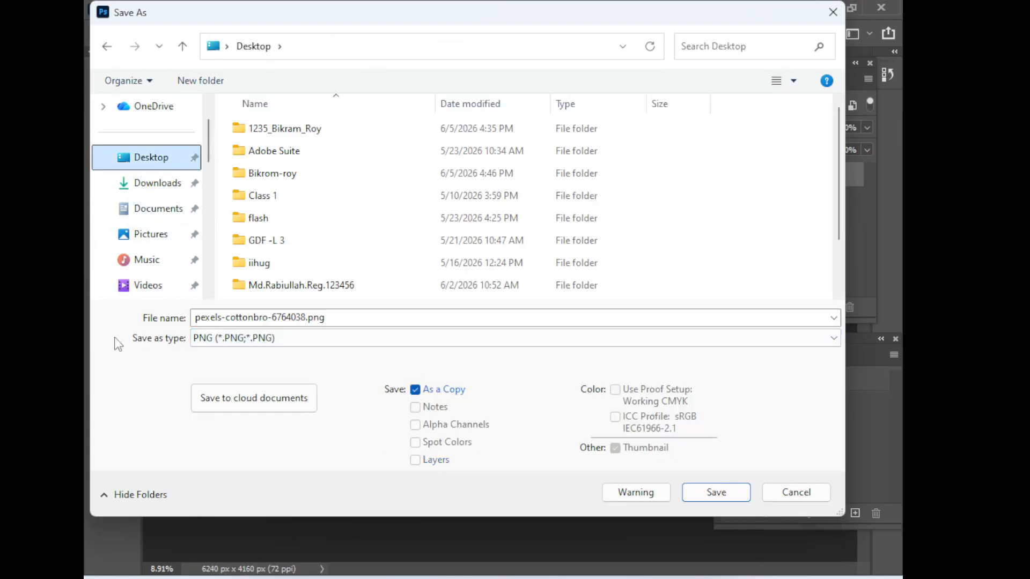
pyautogui.click(714, 492)
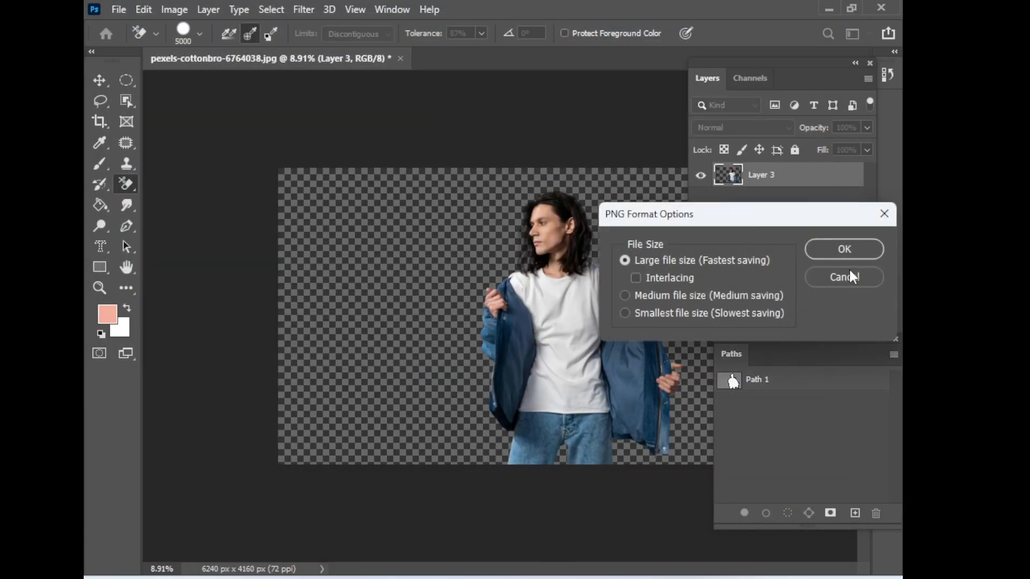
pyautogui.click(844, 250)
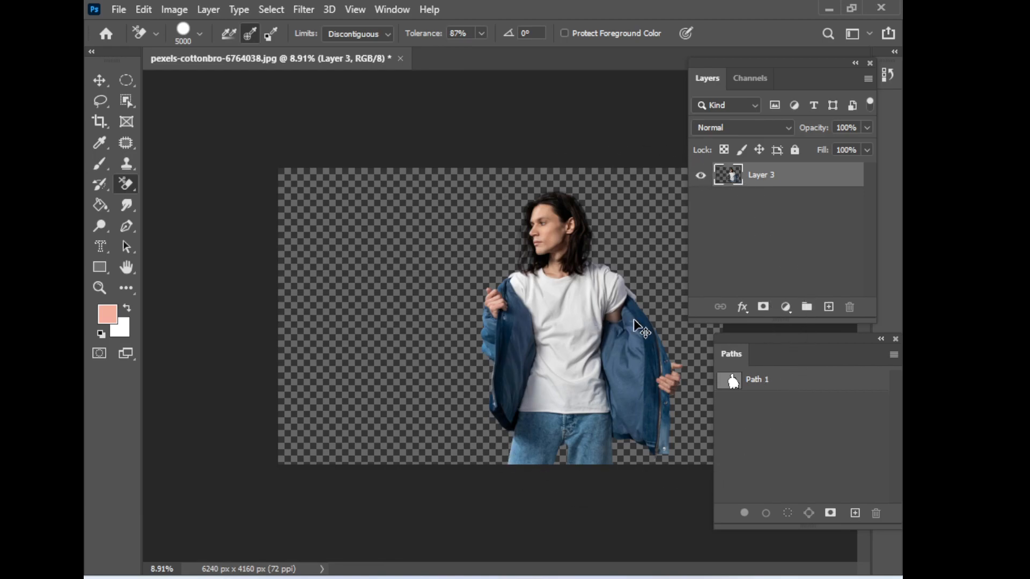
# Save another PNG copy, pexels-cottonbro-6764038.png, in Clipping Path's New folder with the large file size option
pyautogui.hotkey('ctrl', 'shift', 's')
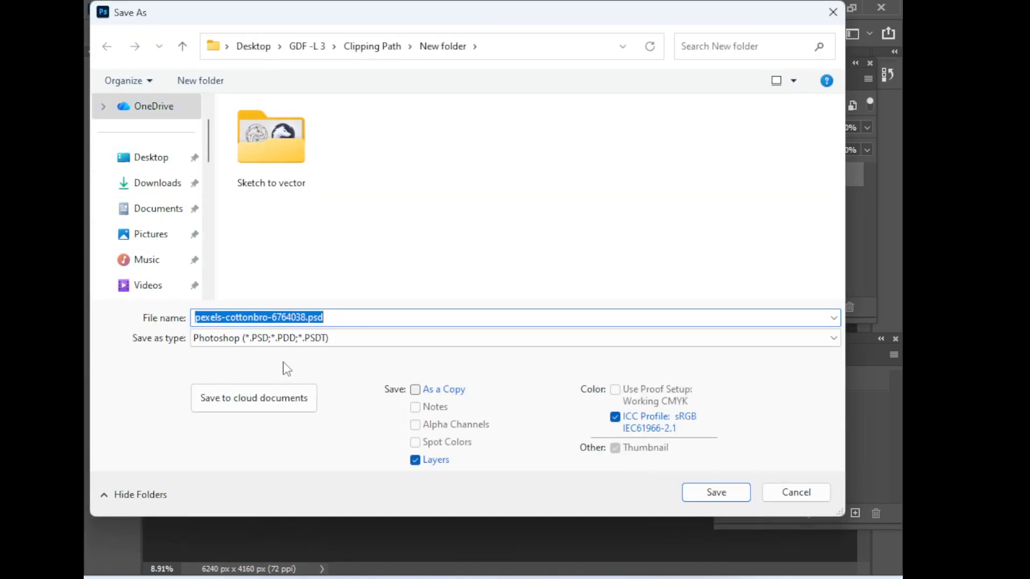
pyautogui.click(298, 339)
pyautogui.click(298, 347)
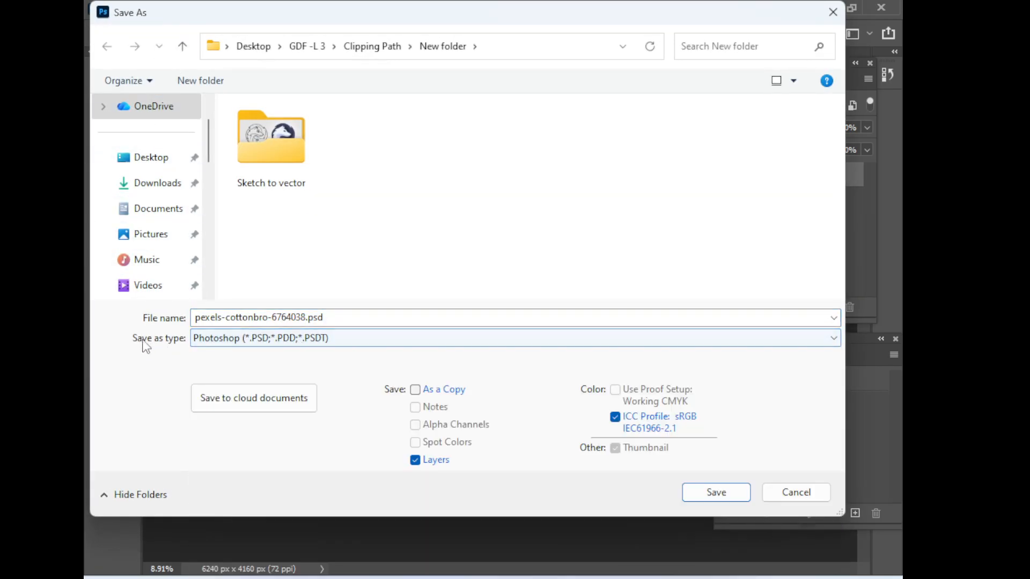
pyautogui.click(268, 339)
pyautogui.click(287, 555)
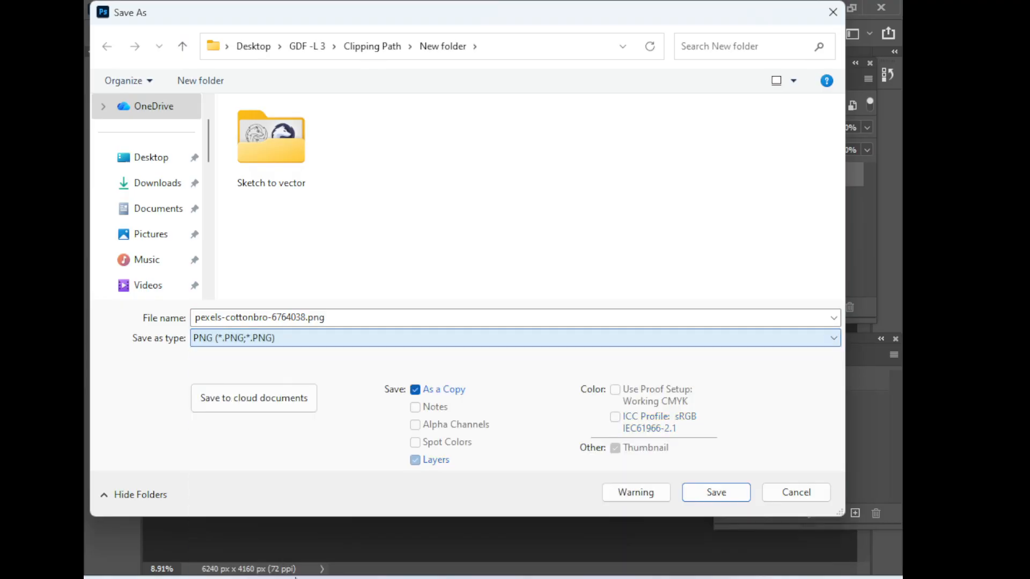
pyautogui.click(692, 492)
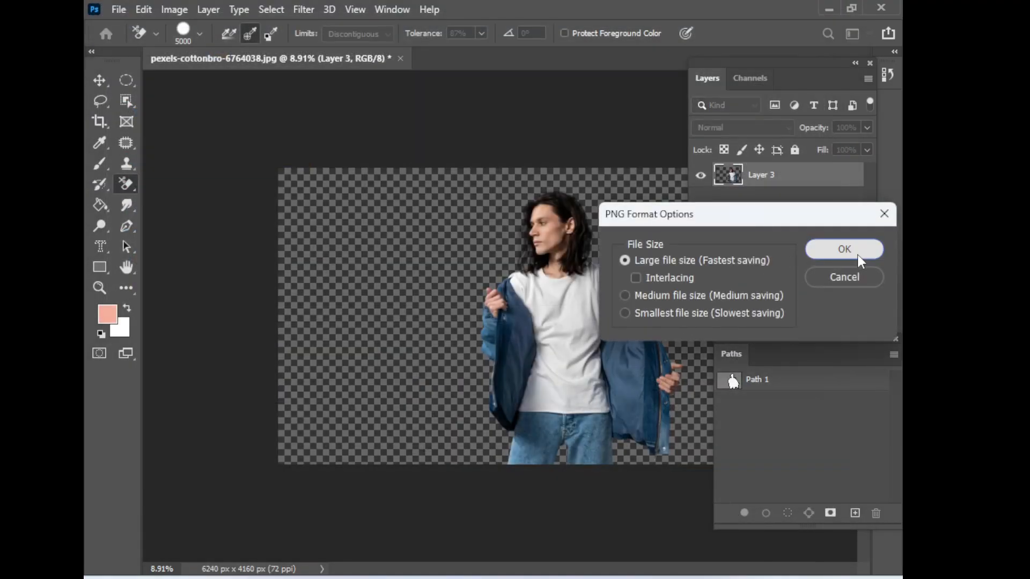
pyautogui.click(857, 256)
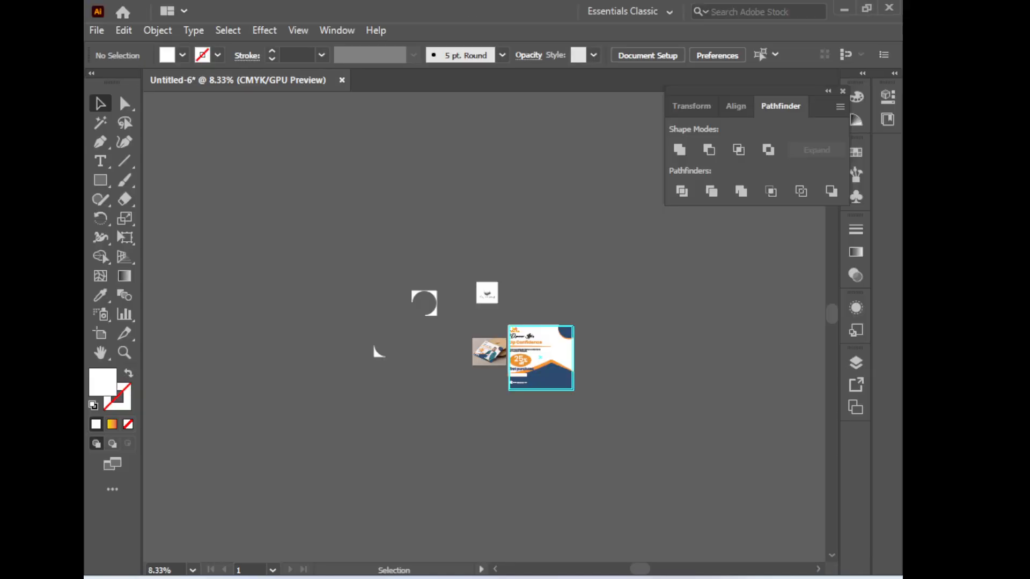
# Bring the cutout PNG from the desktop into the open Illustrator flyer document, then delete that placed copy
pyautogui.click(844, 9)
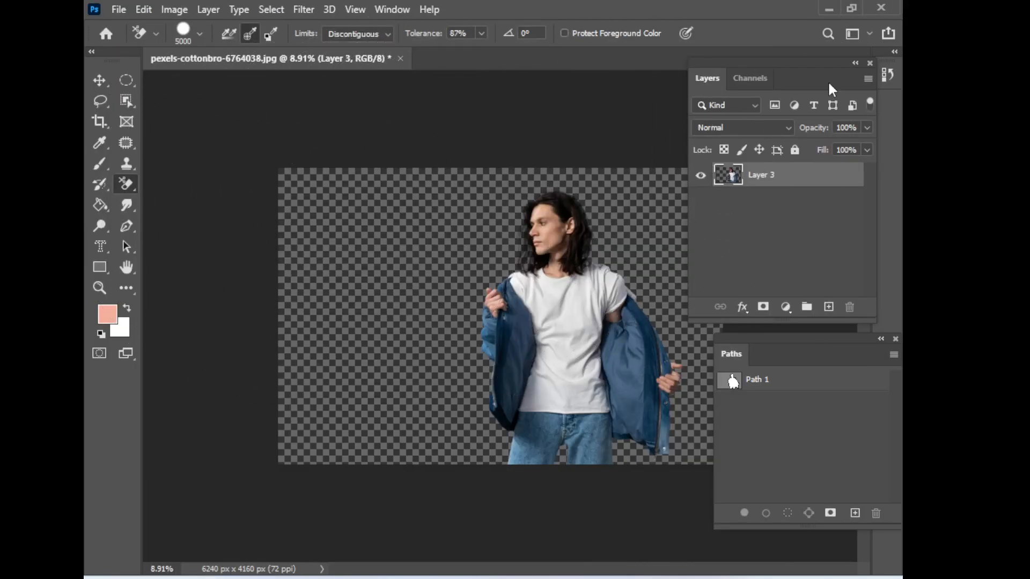
pyautogui.click(829, 10)
pyautogui.click(805, 13)
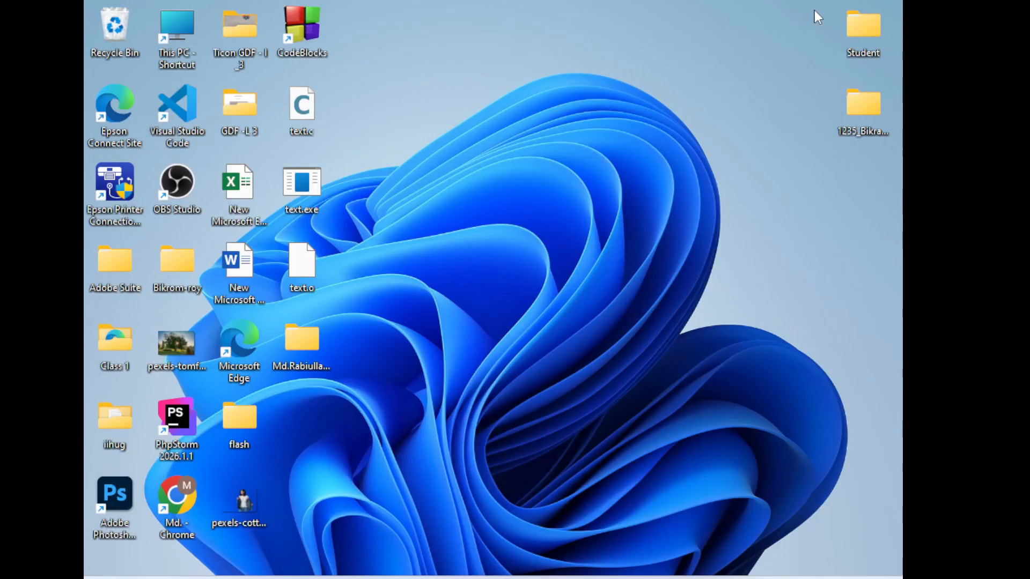
pyautogui.moveTo(260, 511); pyautogui.dragTo(433, 283)
pyautogui.press('space')
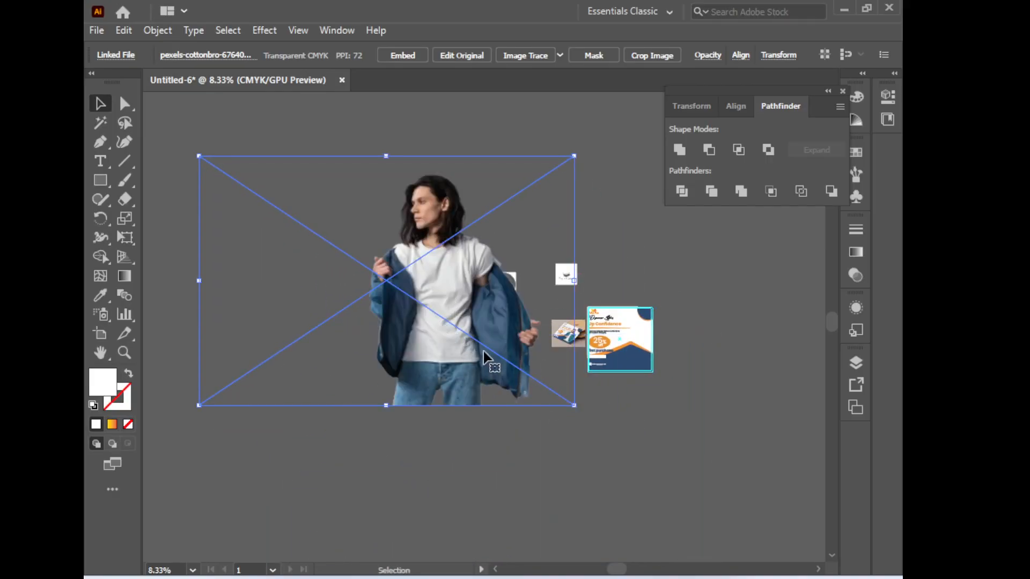
pyautogui.press('Delete')
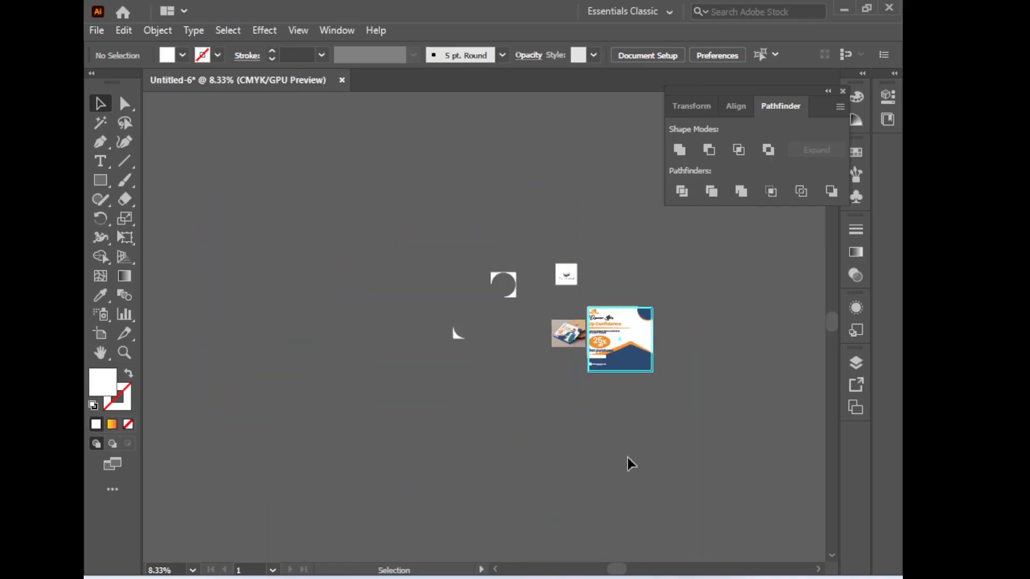
# Place pexels-cottonbro-6764038.png from the Desktop folder into the flyer document as a linked image
pyautogui.click(97, 31)
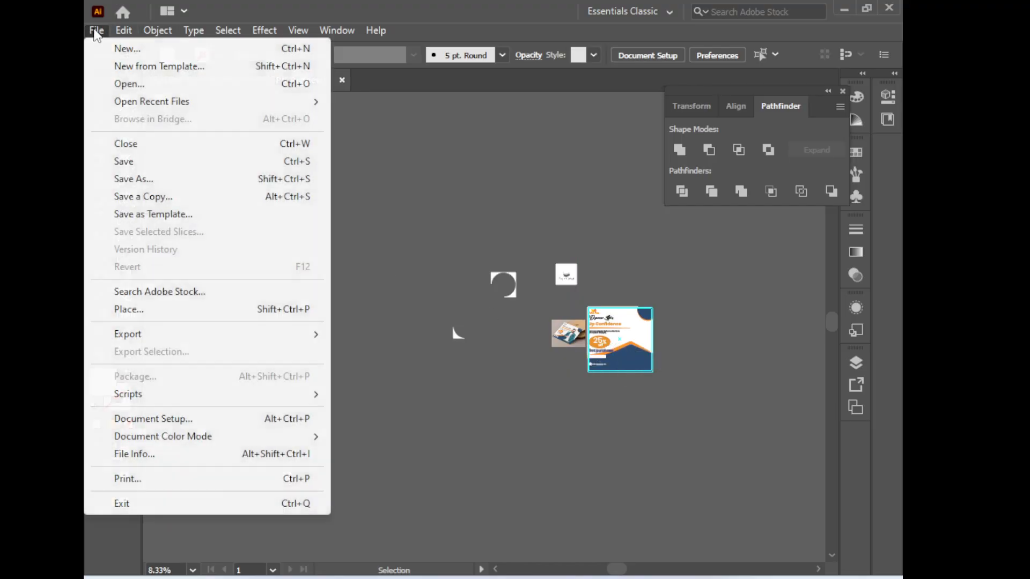
pyautogui.click(141, 316)
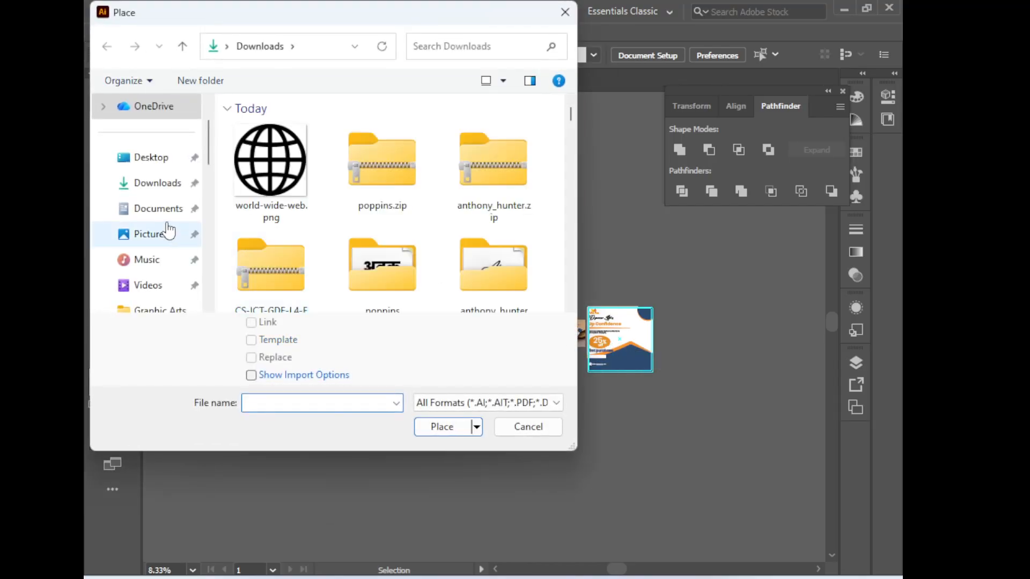
pyautogui.click(156, 156)
pyautogui.scroll(-10, 308, 227)
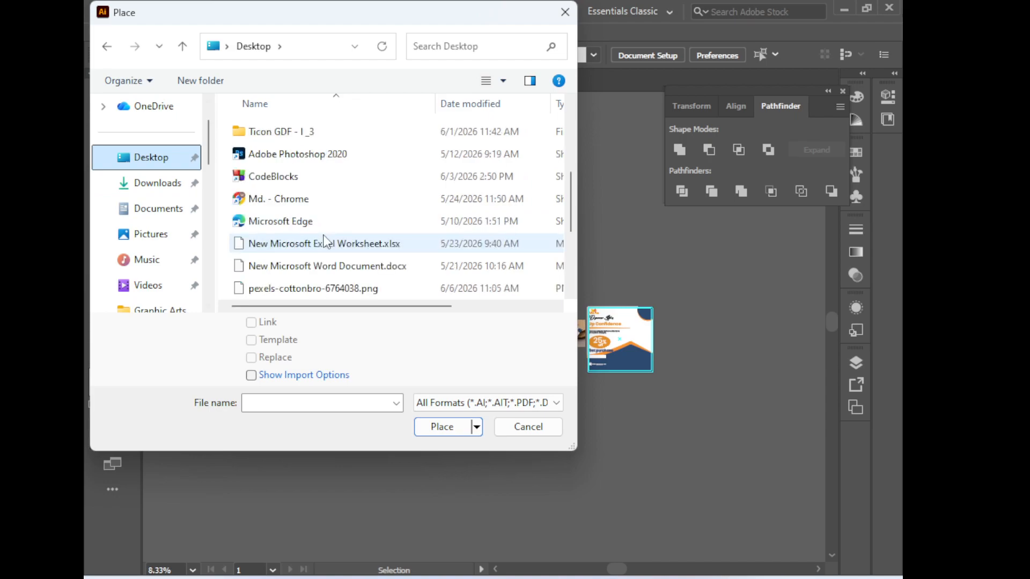
pyautogui.click(486, 80)
pyautogui.scroll(-10, 375, 268)
pyautogui.scroll(-2, 385, 279)
pyautogui.scroll(10, 384, 277)
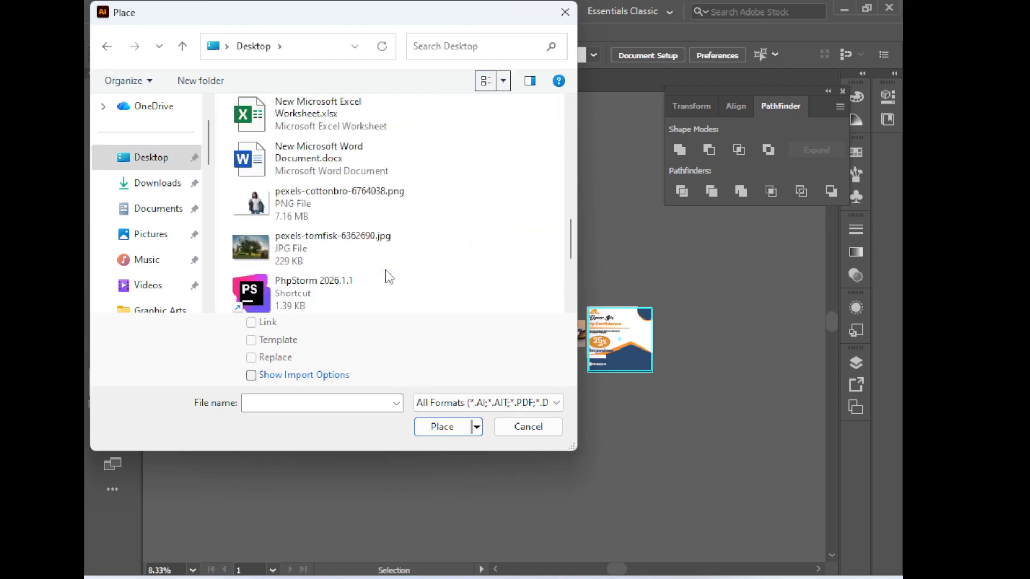
pyautogui.scroll(-3, 342, 211)
pyautogui.click(318, 239)
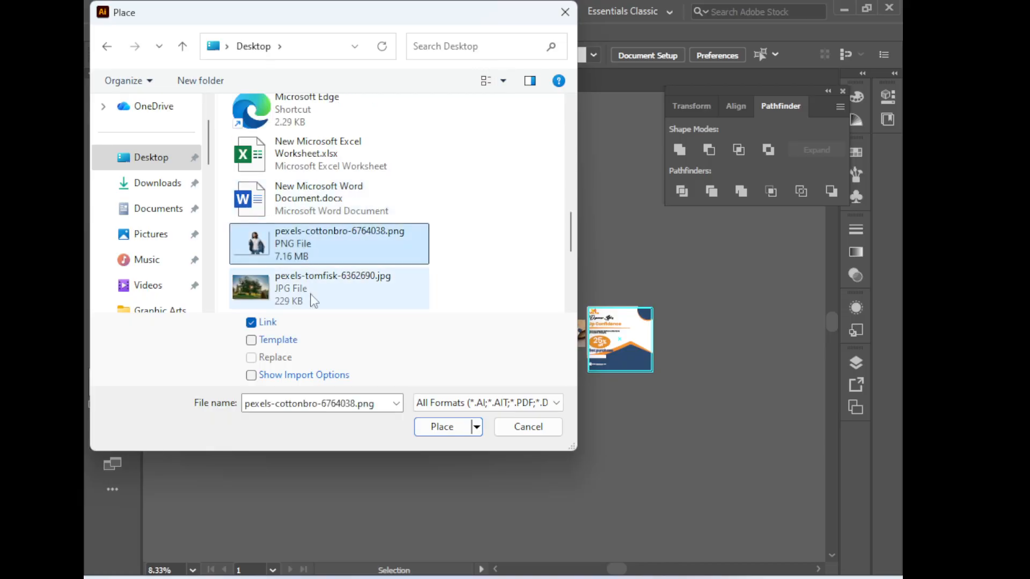
pyautogui.click(442, 428)
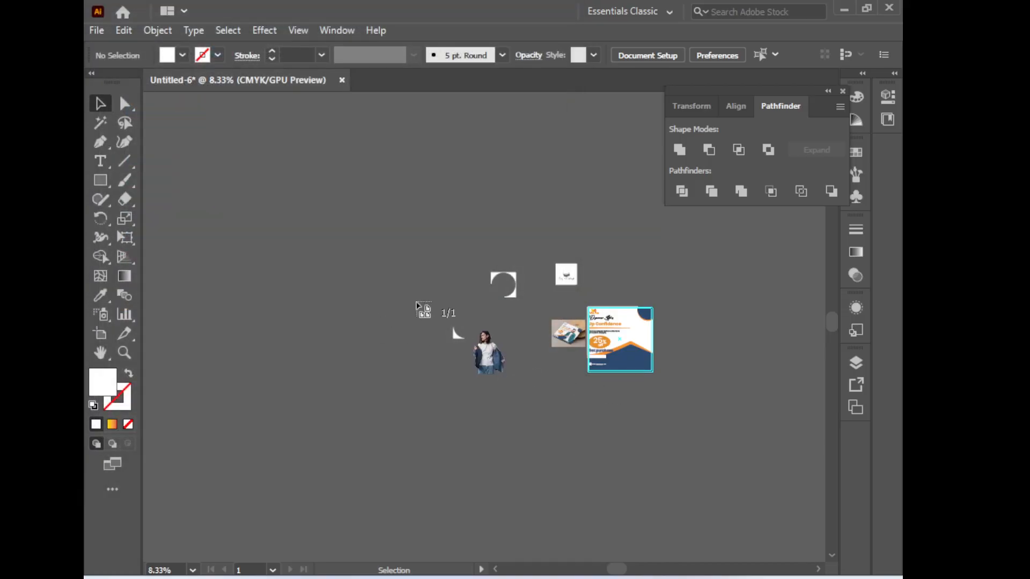
pyautogui.click(403, 356)
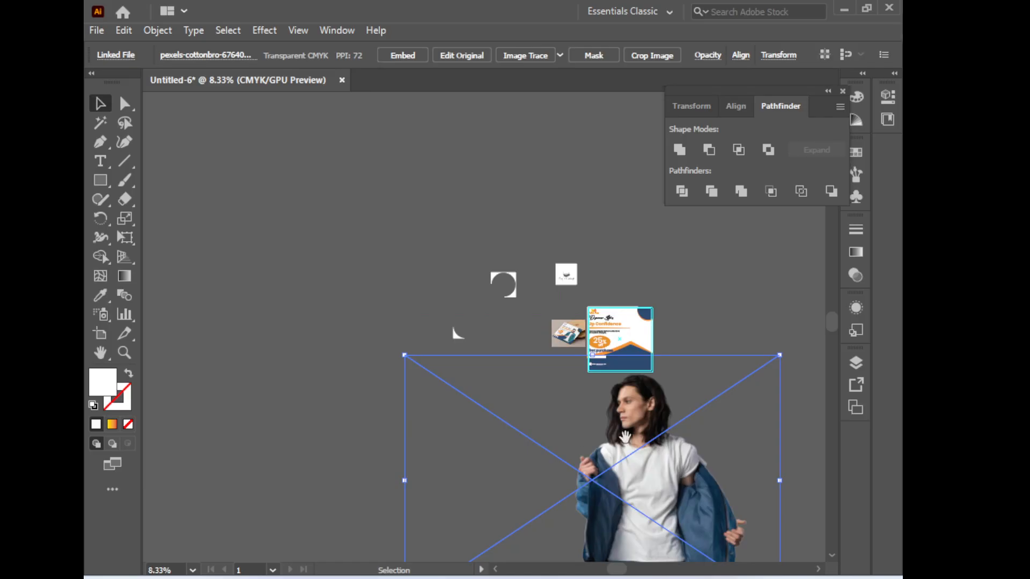
# Scale the placed cutout down proportionally until its frame is slightly narrower than the flyer artboard
pyautogui.moveTo(514, 446); pyautogui.dragTo(432, 291)
pyautogui.moveTo(321, 200); pyautogui.dragTo(446, 285)
pyautogui.hotkey('ctrl', '=')
pyautogui.moveTo(559, 340); pyautogui.dragTo(539, 381)
pyautogui.moveTo(377, 272); pyautogui.dragTo(437, 315)
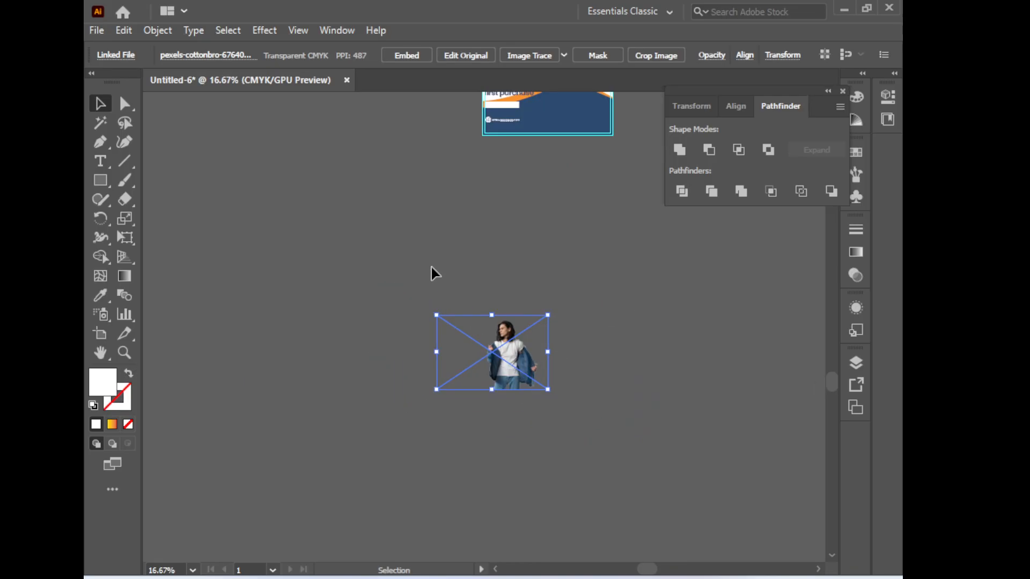
# Move the cutout onto the flyer so the man stands over the blue area at the lower right
pyautogui.keyDown('ctrl'); pyautogui.click(500, 336); pyautogui.keyUp('ctrl')
pyautogui.moveTo(498, 358); pyautogui.dragTo(586, 126)
pyautogui.moveTo(604, 115); pyautogui.dragTo(530, 380)
pyautogui.keyDown('ctrl'); pyautogui.click(530, 380); pyautogui.keyUp('ctrl')
pyautogui.moveTo(398, 328); pyautogui.dragTo(525, 399)
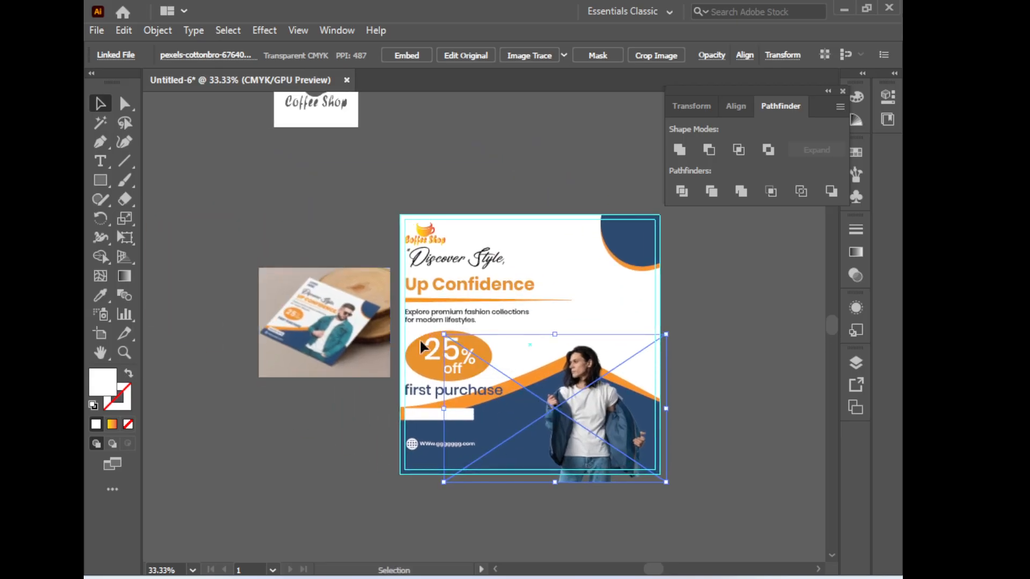
# Enlarge the cutout slightly and reposition it so its lower edge meets the artboard's bottom edge
pyautogui.moveTo(444, 340); pyautogui.dragTo(415, 315)
pyautogui.moveTo(613, 408); pyautogui.dragTo(542, 394)
pyautogui.hotkey('ctrl', '=')
pyautogui.hscroll(-2, 537, 381)
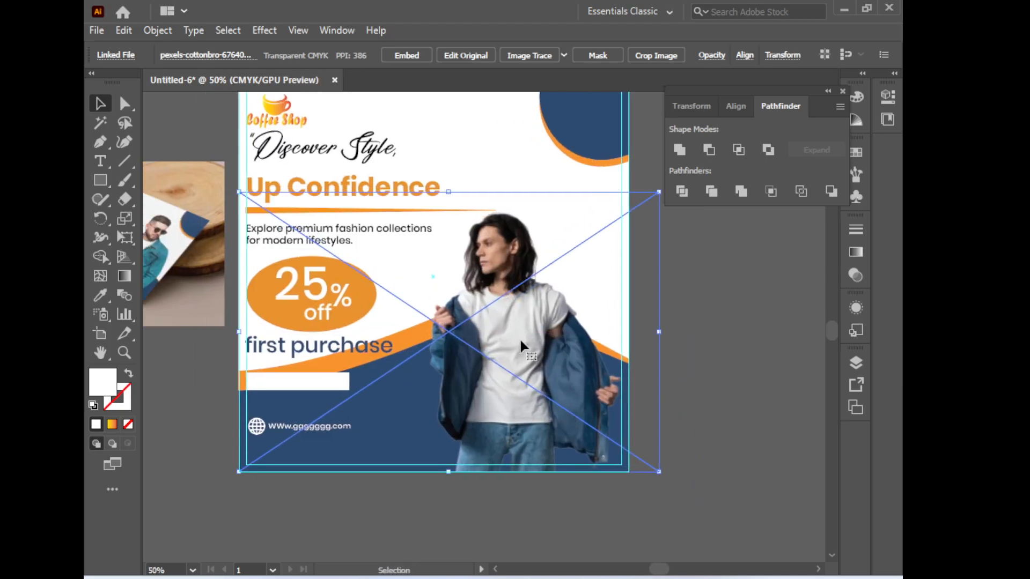
# Reflect the cutout across the vertical axis so the man faces the other way
pyautogui.rightClick(521, 341)
pyautogui.click(749, 433)
pyautogui.rightClick(527, 337)
pyautogui.click(660, 416)
pyautogui.click(509, 347)
pyautogui.rightClick(515, 346)
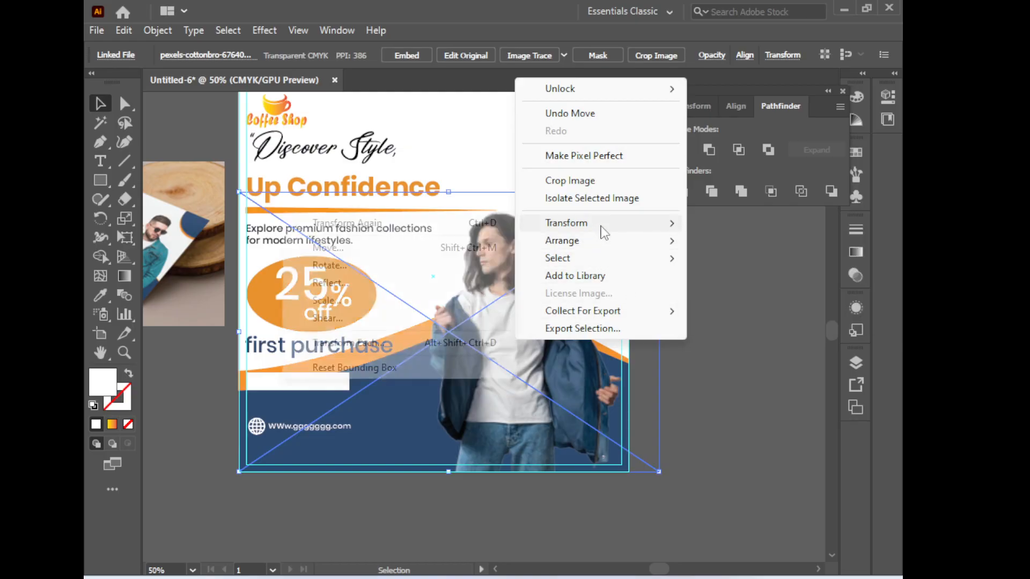
pyautogui.moveTo(604, 232)
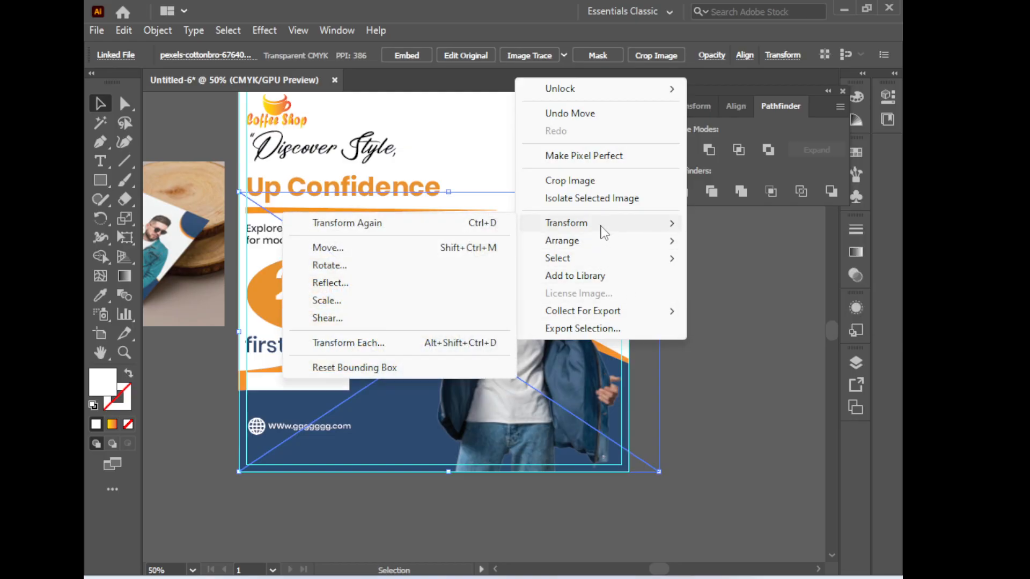
pyautogui.click(378, 285)
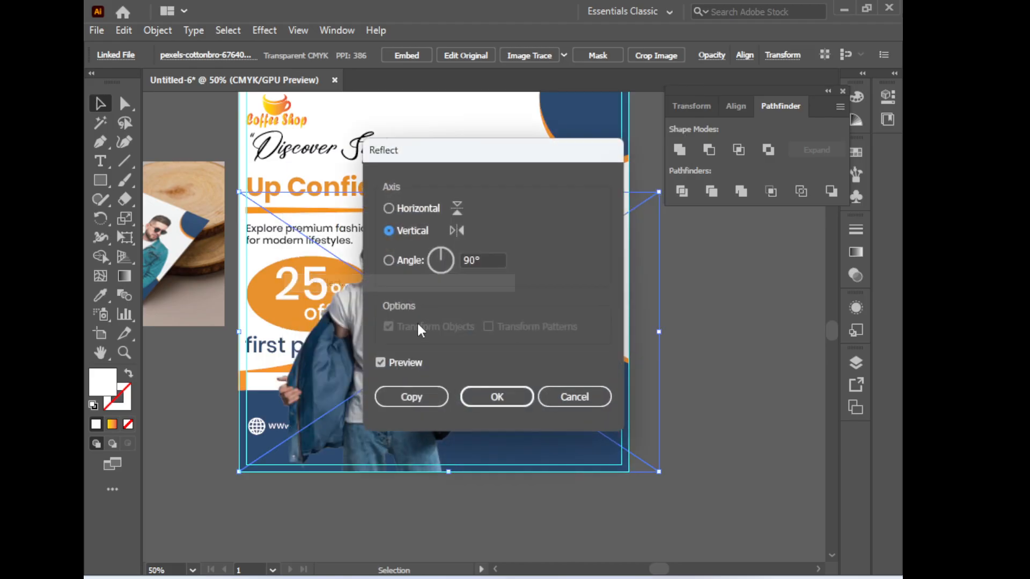
pyautogui.click(498, 397)
# Move the flipped cutout to the flyer's right side, nudge it left until both jacket sides sit inside the artboard, and deselect it
pyautogui.moveTo(416, 383); pyautogui.dragTo(582, 394)
pyautogui.moveTo(583, 382); pyautogui.dragTo(582, 382)
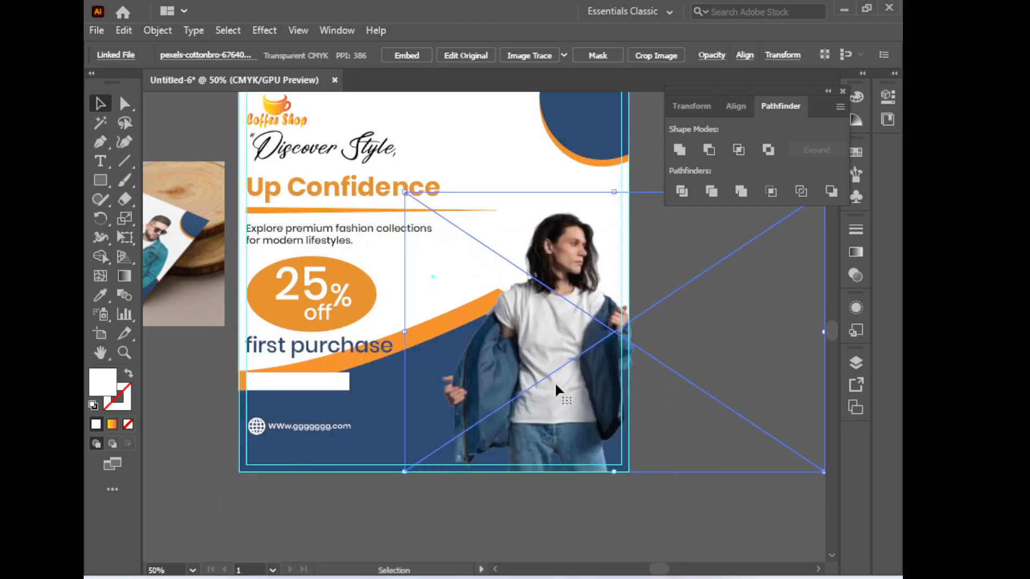
pyautogui.press('Left')
pyautogui.press('Left')
pyautogui.press('Left')
pyautogui.press('Left')
pyautogui.press('Left')
pyautogui.press('Left')
pyautogui.press('Left')
pyautogui.press('Left')
pyautogui.press('Left')
pyautogui.press('Left')
pyautogui.press('Left')
pyautogui.press('Left')
pyautogui.press('Left')
pyautogui.press('Left')
pyautogui.press('Left')
pyautogui.press('Left')
pyautogui.press('Left')
pyautogui.press('Left')
pyautogui.press('Left')
pyautogui.press('Left')
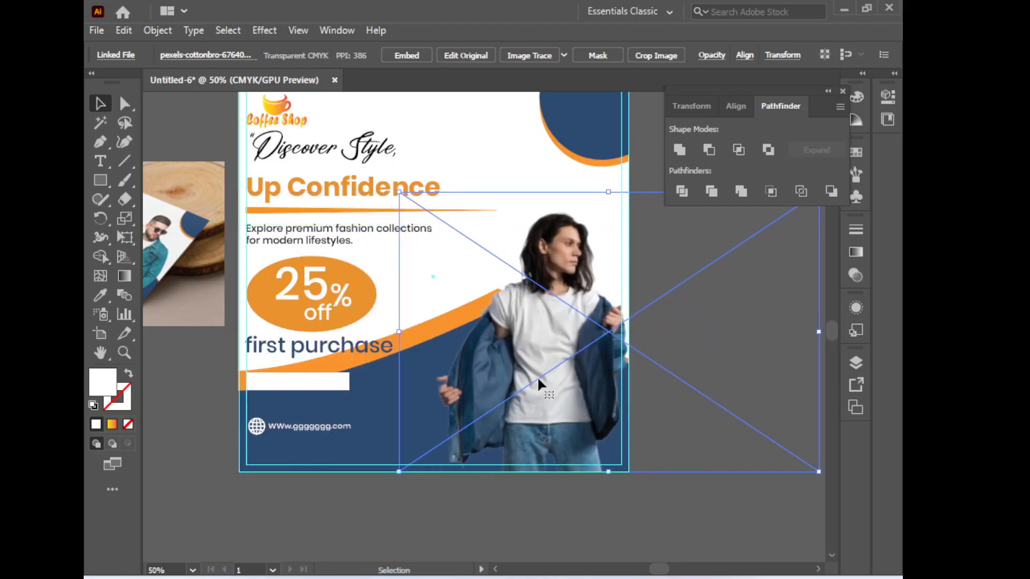
pyautogui.press('Left')
pyautogui.press('Left')
pyautogui.press('Left')
pyautogui.press('Left')
pyautogui.press('Left')
pyautogui.press('Left')
pyautogui.press('Left')
pyautogui.press('Left')
pyautogui.press('Left')
pyautogui.press('Left')
pyautogui.press('Left')
pyautogui.press('Left')
pyautogui.press('Left')
pyautogui.press('Left')
pyautogui.press('Left')
pyautogui.press('Left')
pyautogui.press('Left')
pyautogui.press('Left')
pyautogui.press('Left')
pyautogui.press('Left')
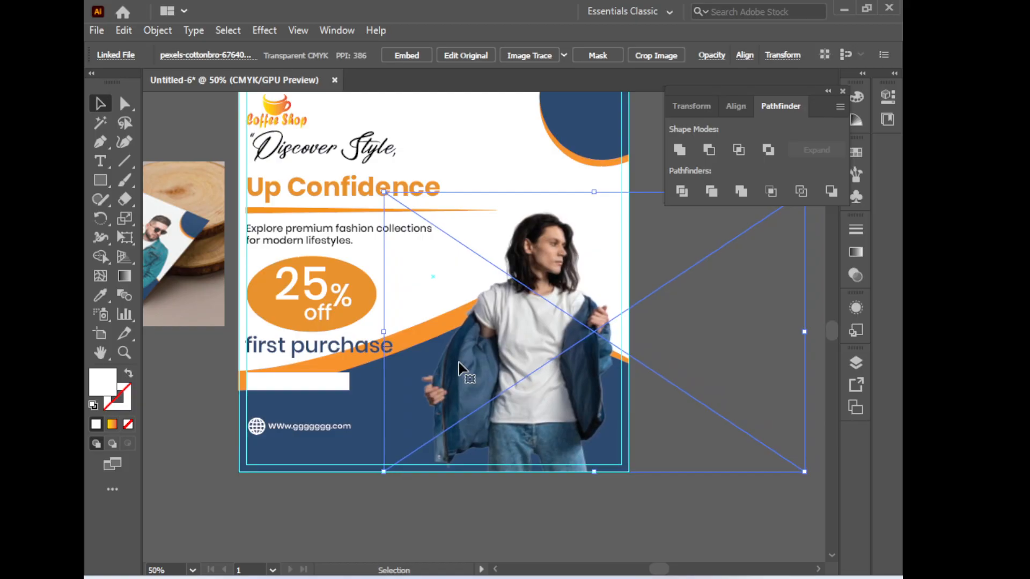
pyautogui.press('Left')
pyautogui.press('Left')
pyautogui.press('Left')
pyautogui.press('Left')
pyautogui.press('Left')
pyautogui.press('Left')
pyautogui.press('Left')
pyautogui.press('Left')
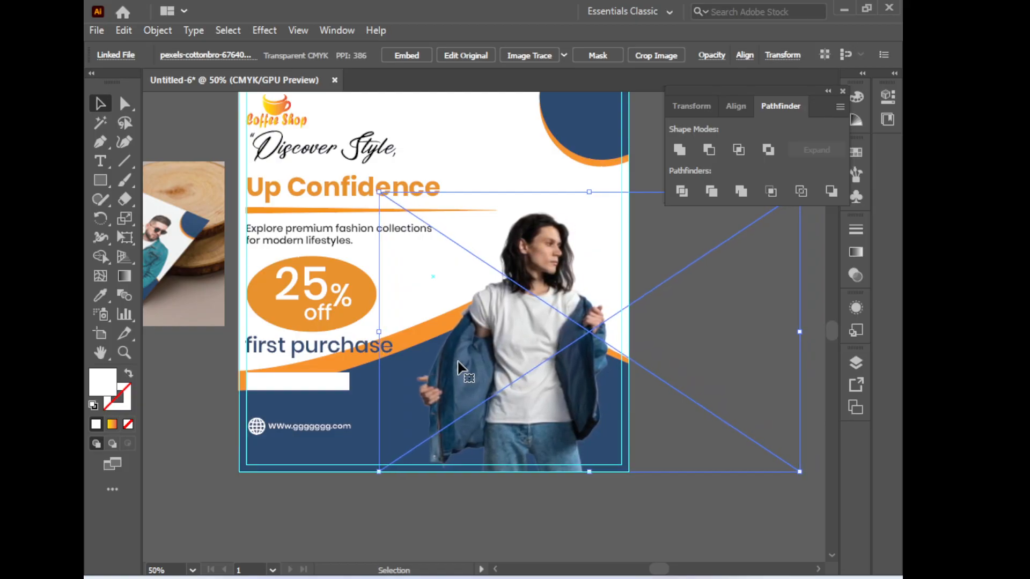
pyautogui.click(535, 514)
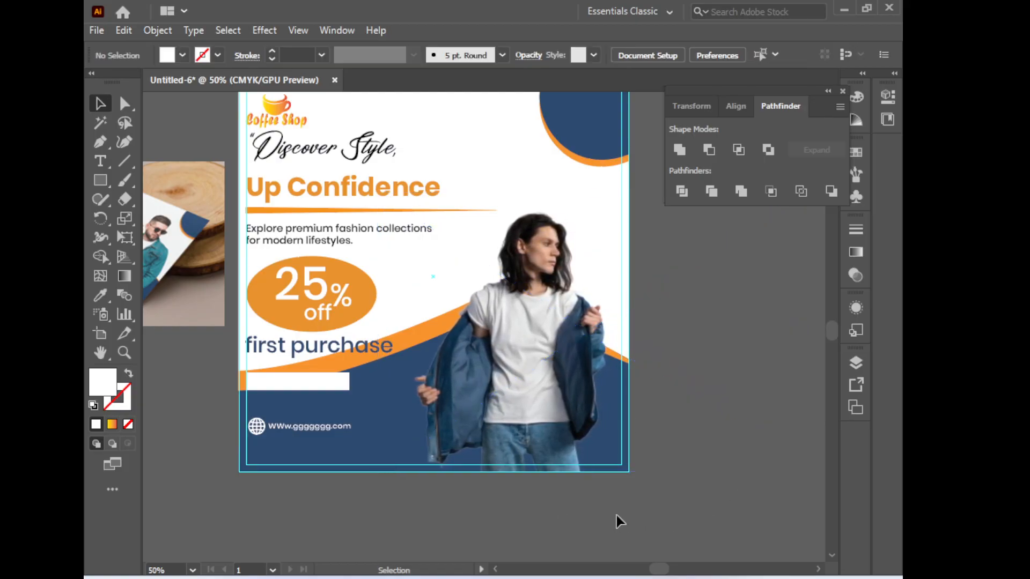
# Enlarge the cutout slightly from its centre and nudge it up until its base lines up with the artboard's bottom edge
pyautogui.keyDown('ctrl'); pyautogui.keyDown('alt'); pyautogui.click(531, 463); pyautogui.keyUp('alt'); pyautogui.keyUp('ctrl')
pyautogui.keyDown('ctrl'); pyautogui.keyDown('alt'); pyautogui.click(531, 462); pyautogui.keyUp('alt'); pyautogui.keyUp('ctrl')
pyautogui.moveTo(464, 170); pyautogui.dragTo(533, 328)
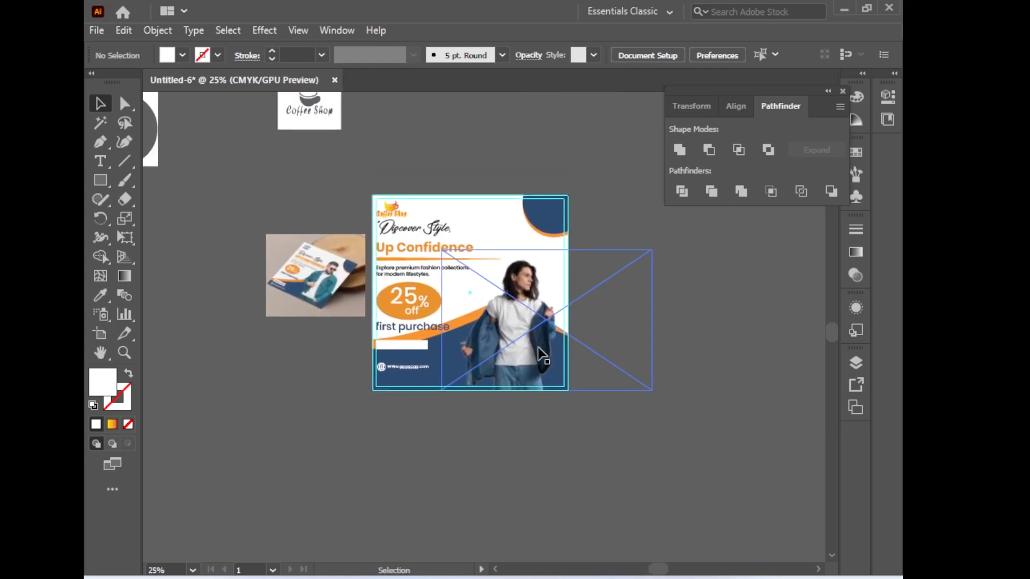
pyautogui.click(531, 328)
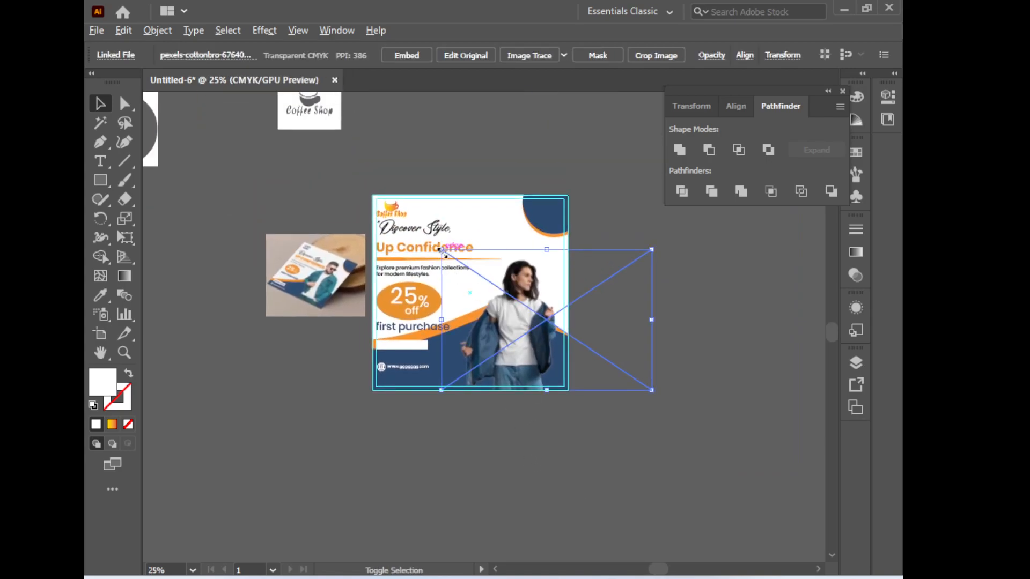
pyautogui.moveTo(443, 251); pyautogui.dragTo(431, 243)
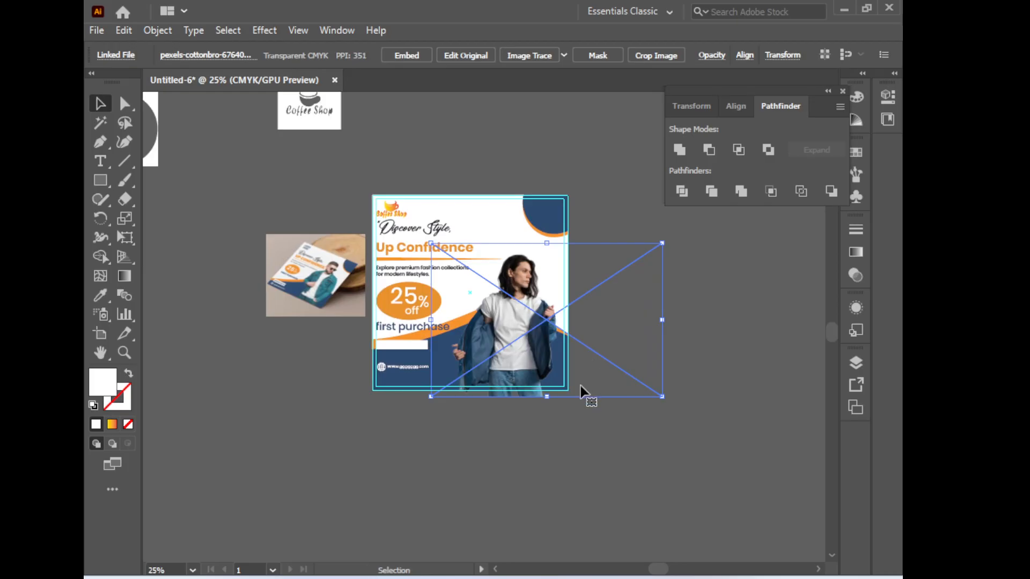
pyautogui.press('Up')
pyautogui.press('Up')
pyautogui.press('Up')
pyautogui.press('Up')
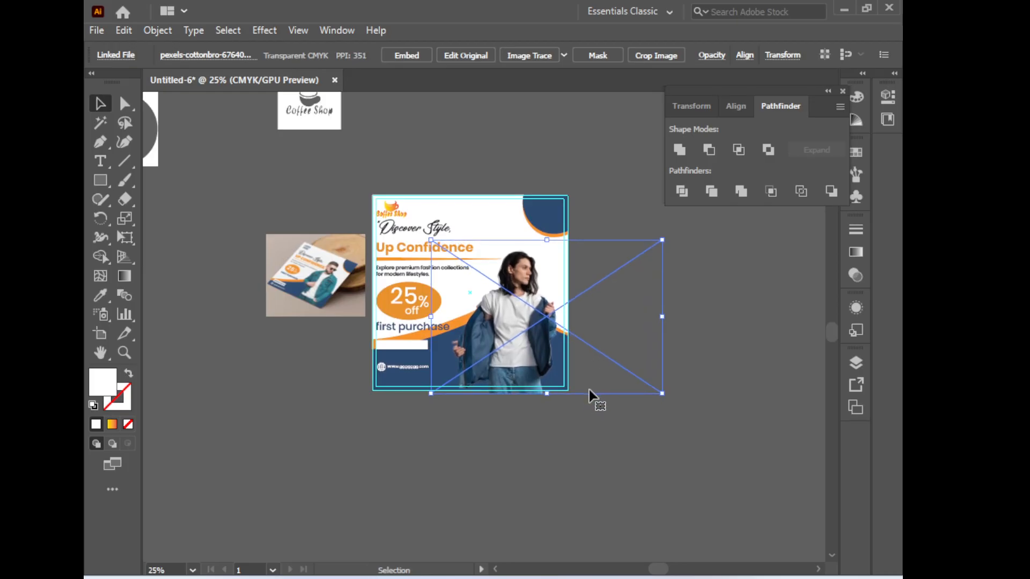
pyautogui.press('Up')
pyautogui.press('Up')
pyautogui.press('Up')
pyautogui.click(586, 447)
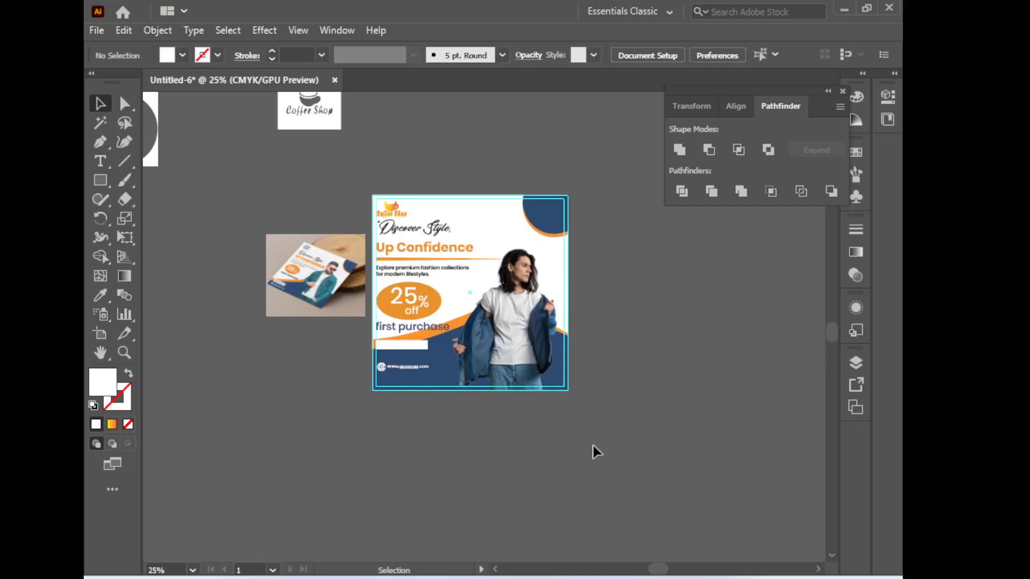
# Delete the leftover objects around the artboard: the flyer mockup photo, the Coffee Shop logo image and the two white shape scraps
pyautogui.keyDown('ctrl'); pyautogui.keyDown('alt'); pyautogui.click(630, 493); pyautogui.keyUp('alt'); pyautogui.keyUp('ctrl')
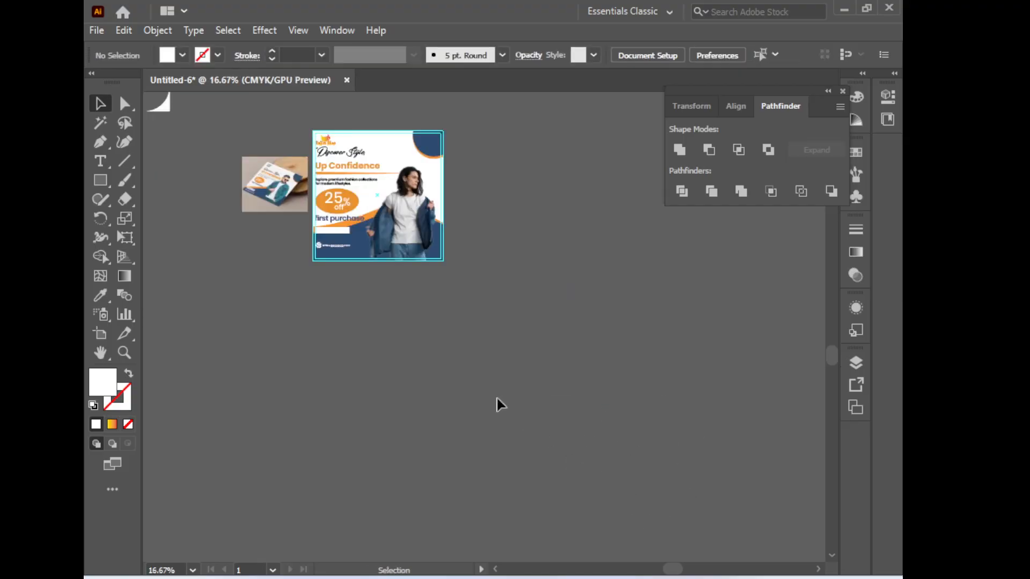
pyautogui.moveTo(299, 295); pyautogui.dragTo(563, 458)
pyautogui.click(546, 349)
pyautogui.press('Delete')
pyautogui.click(540, 221)
pyautogui.press('Delete')
pyautogui.click(438, 275)
pyautogui.press('Delete')
pyautogui.click(311, 339)
pyautogui.press('Delete')
# Select all the unlocked artwork on the flyer, including the cutout, and lock it
pyautogui.keyDown('ctrl'); pyautogui.keyDown('alt'); pyautogui.click(414, 408); pyautogui.keyUp('alt'); pyautogui.keyUp('ctrl')
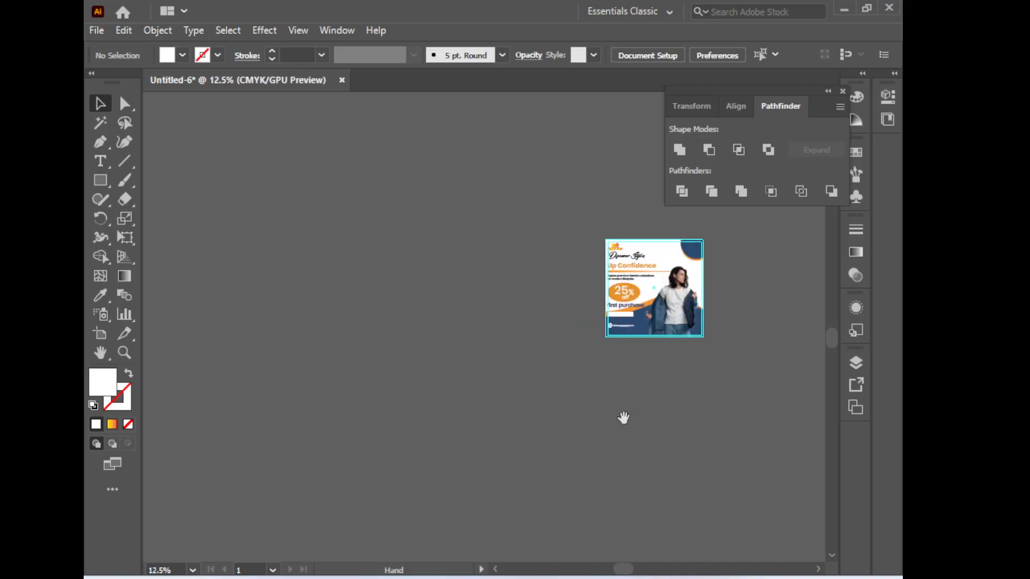
pyautogui.moveTo(641, 410); pyautogui.dragTo(488, 447)
pyautogui.moveTo(354, 194); pyautogui.dragTo(573, 374)
pyautogui.keyDown('ctrl'); pyautogui.click(565, 407); pyautogui.keyUp('ctrl')
pyautogui.keyDown('ctrl'); pyautogui.click(565, 407); pyautogui.keyUp('ctrl')
pyautogui.moveTo(277, 286); pyautogui.dragTo(630, 489)
pyautogui.moveTo(615, 431); pyautogui.dragTo(461, 476)
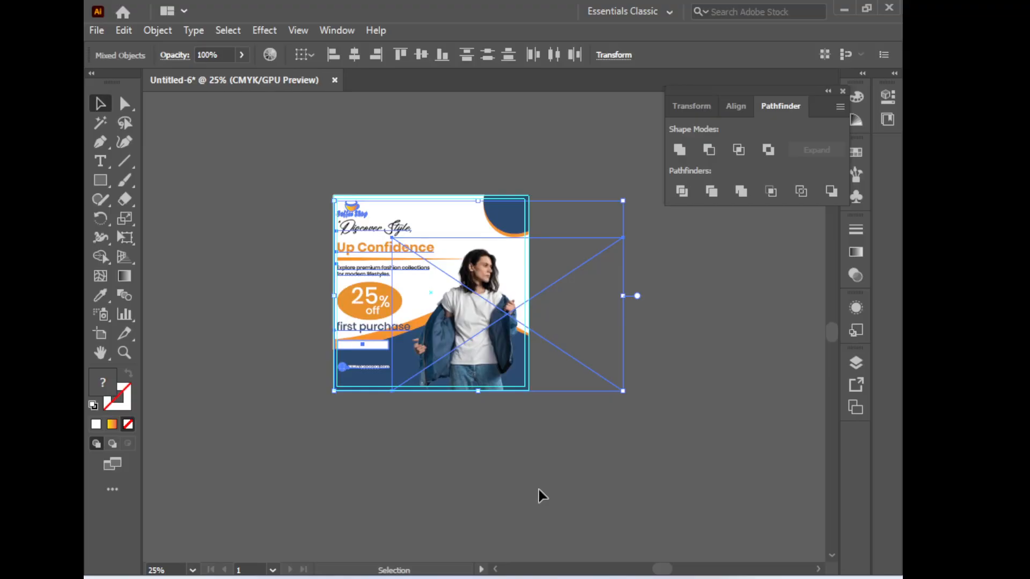
pyautogui.click(641, 479)
pyautogui.keyDown('ctrl'); pyautogui.click(494, 244); pyautogui.keyUp('ctrl')
pyautogui.moveTo(499, 324); pyautogui.dragTo(503, 304)
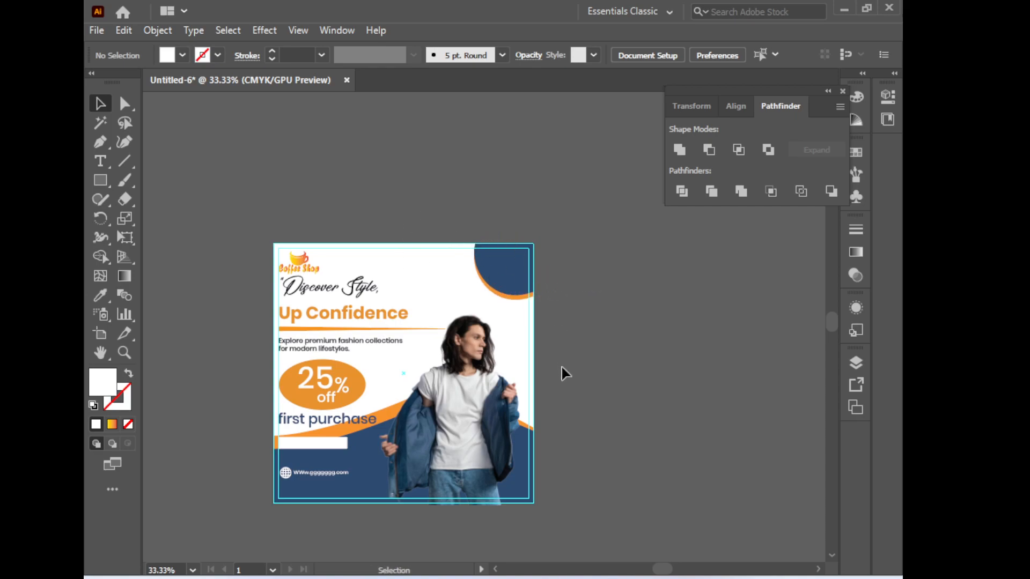
# Lock the flyer's guides and hide them
pyautogui.rightClick(503, 295)
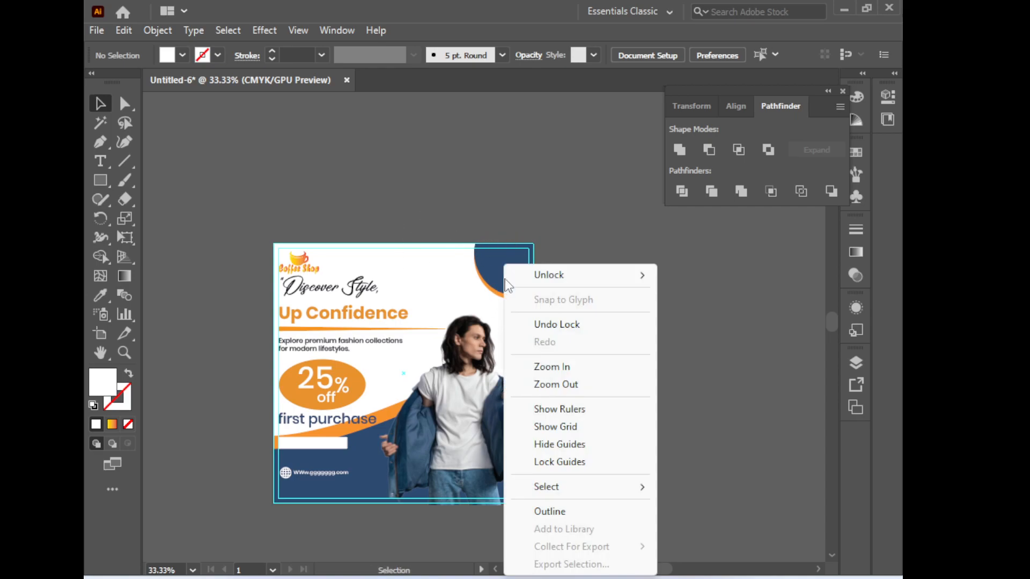
pyautogui.click(561, 462)
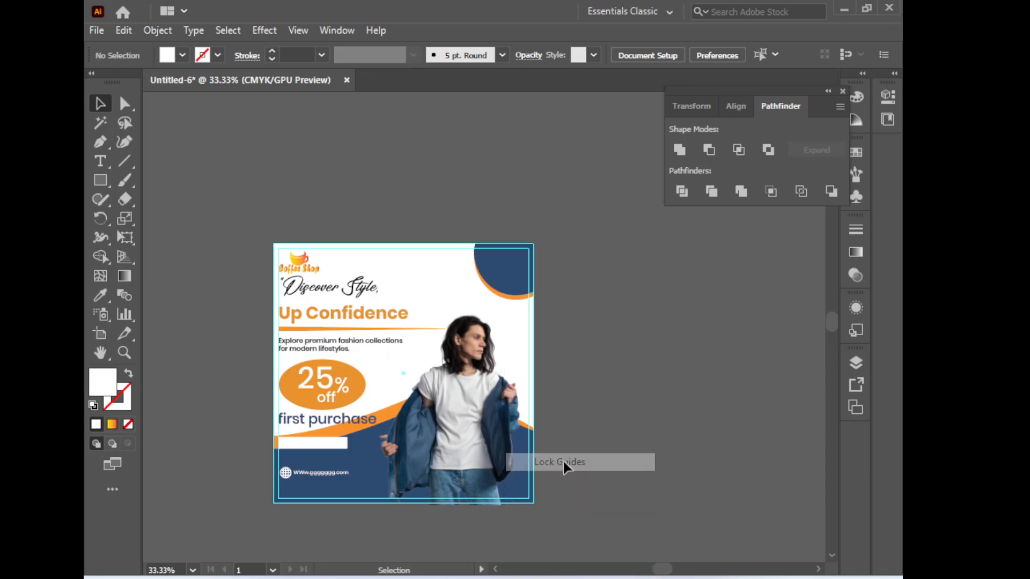
pyautogui.rightClick(463, 314)
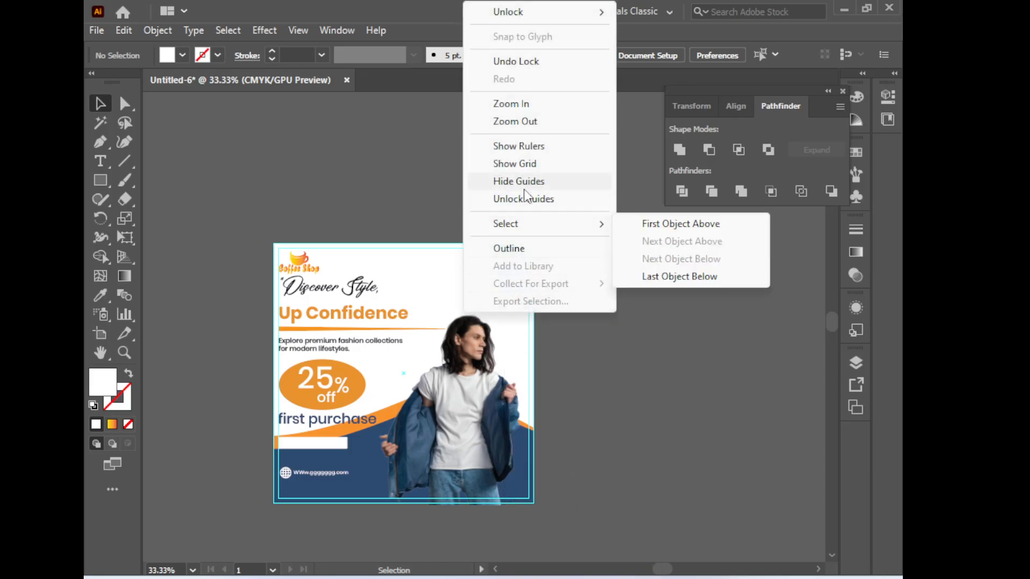
pyautogui.click(525, 182)
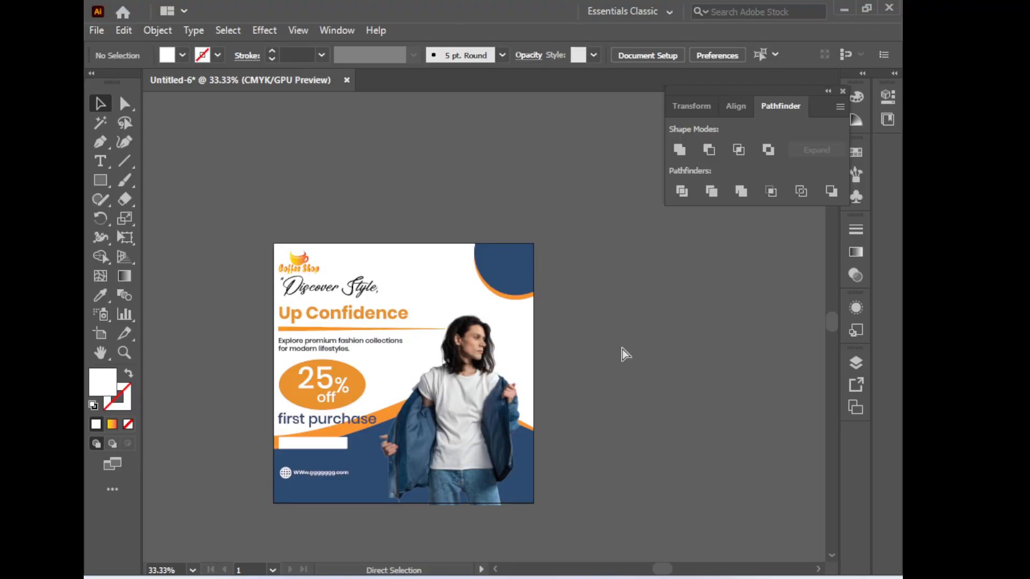
# Lock all the unlocked flyer artwork again and hide the guides around the artboard
pyautogui.hotkey('ctrl', 'a')
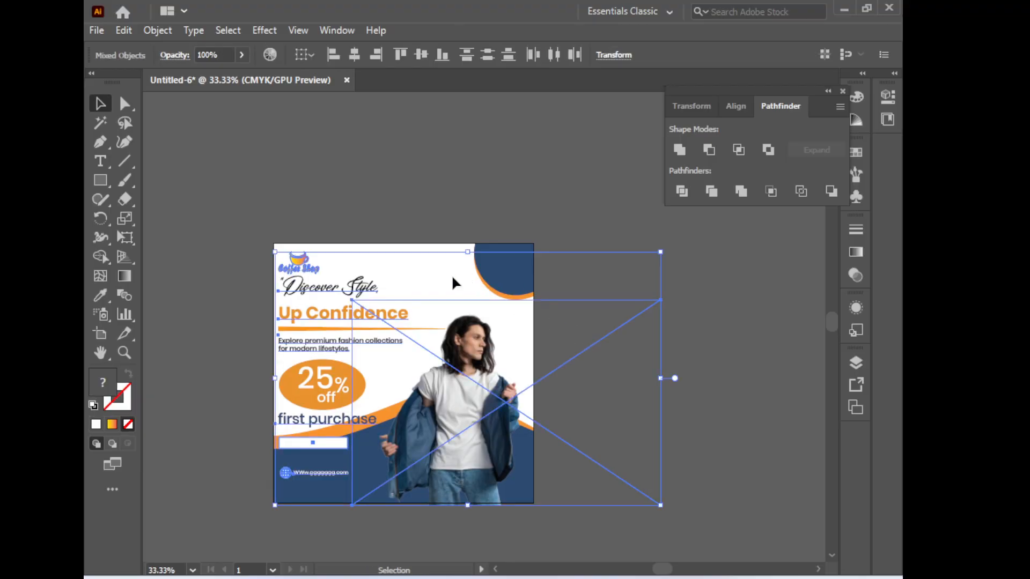
pyautogui.click(452, 274)
pyautogui.hotkey('ctrl', ';')
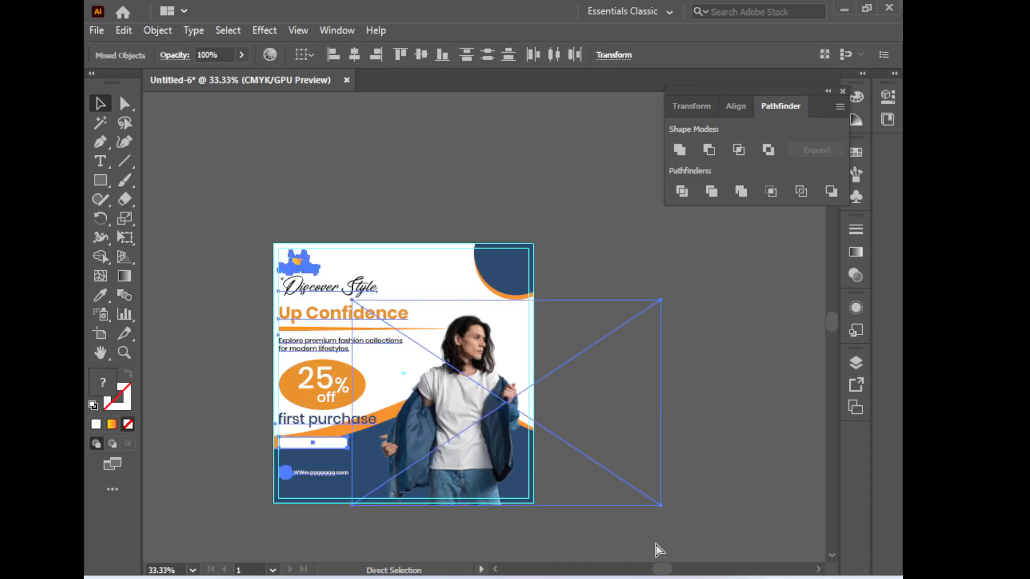
pyautogui.rightClick(470, 268)
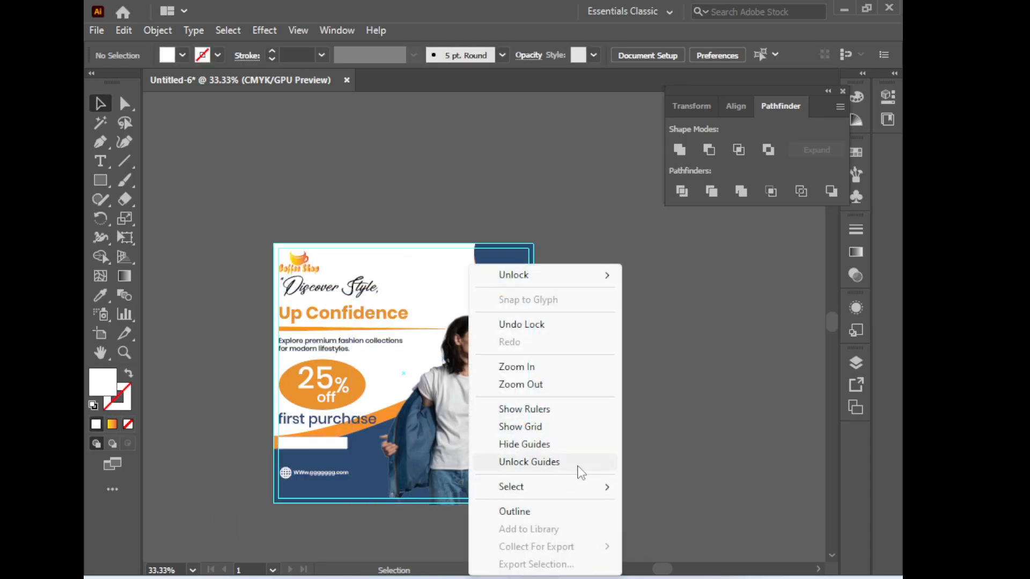
pyautogui.click(536, 446)
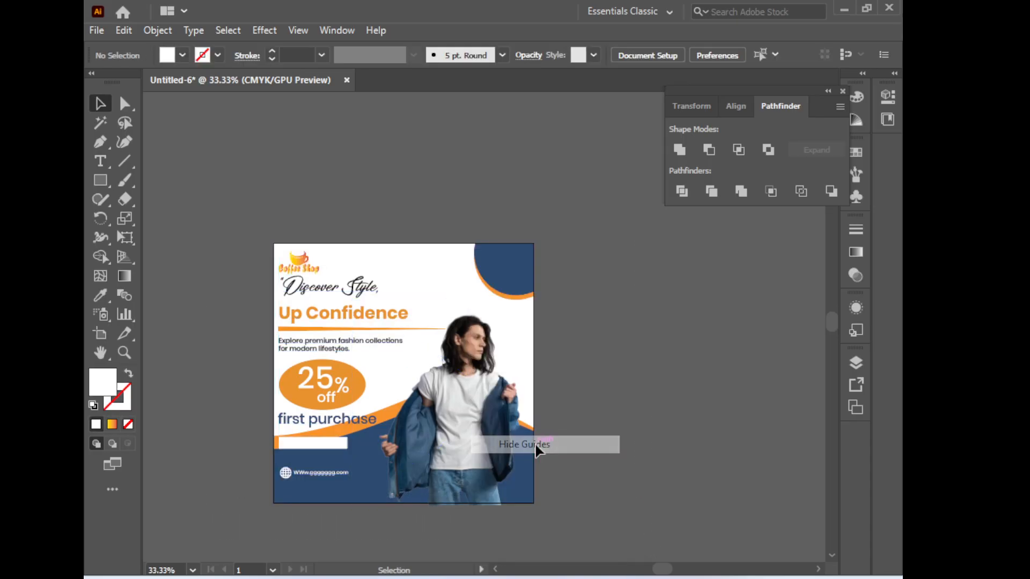
pyautogui.moveTo(574, 430); pyautogui.dragTo(626, 400)
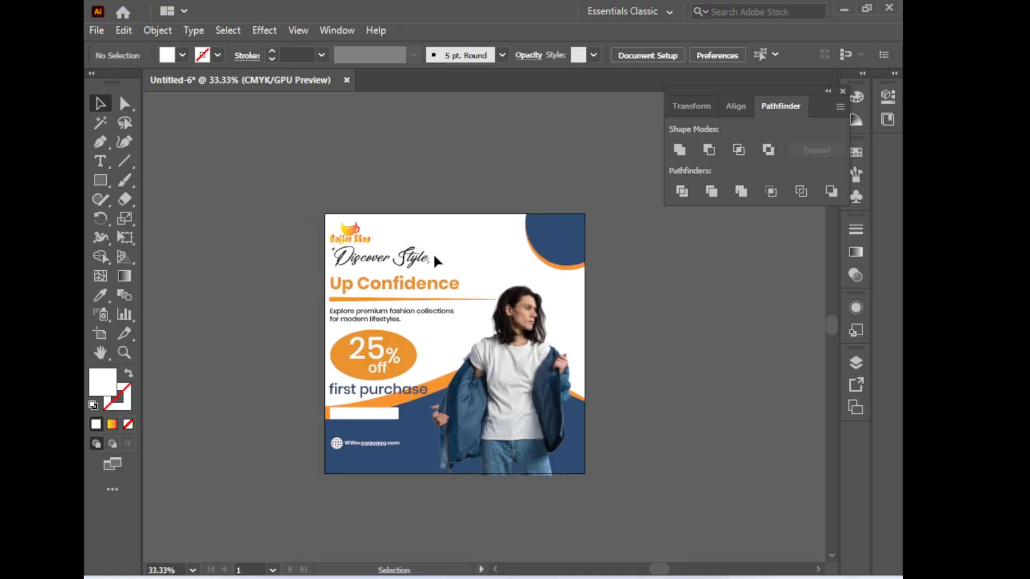
# Unlock all the flyer artwork and combine it, with the background shapes and the cutout, into one group
pyautogui.press('a')
pyautogui.click(448, 277)
pyautogui.click(239, 191)
pyautogui.moveTo(261, 179); pyautogui.dragTo(702, 457)
pyautogui.press('v')
pyautogui.click(754, 450)
pyautogui.click(514, 257)
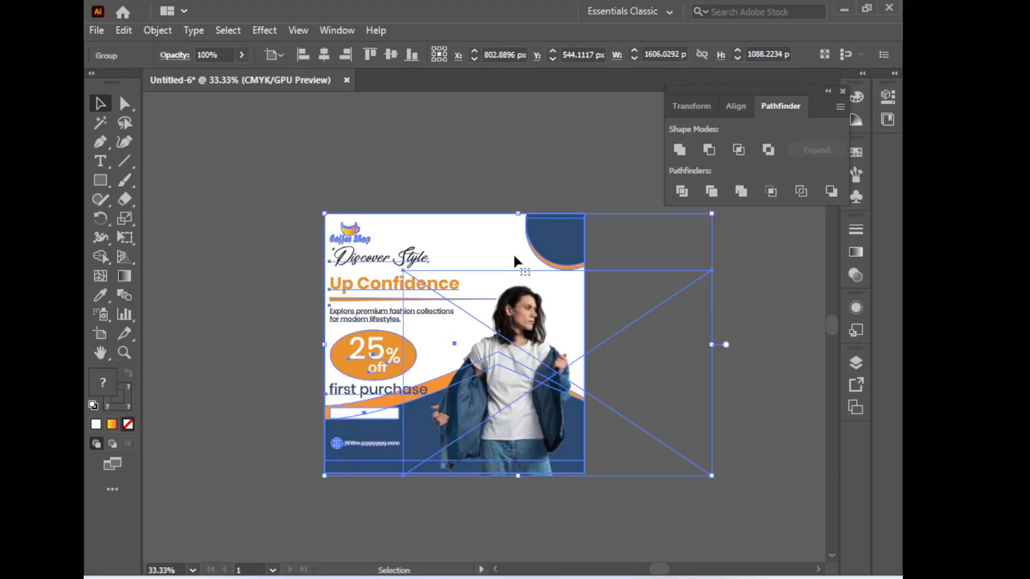
# Export the flyer with Save for Web as a high-quality JPEG named Flayer in the Documents folder
pyautogui.click(97, 30)
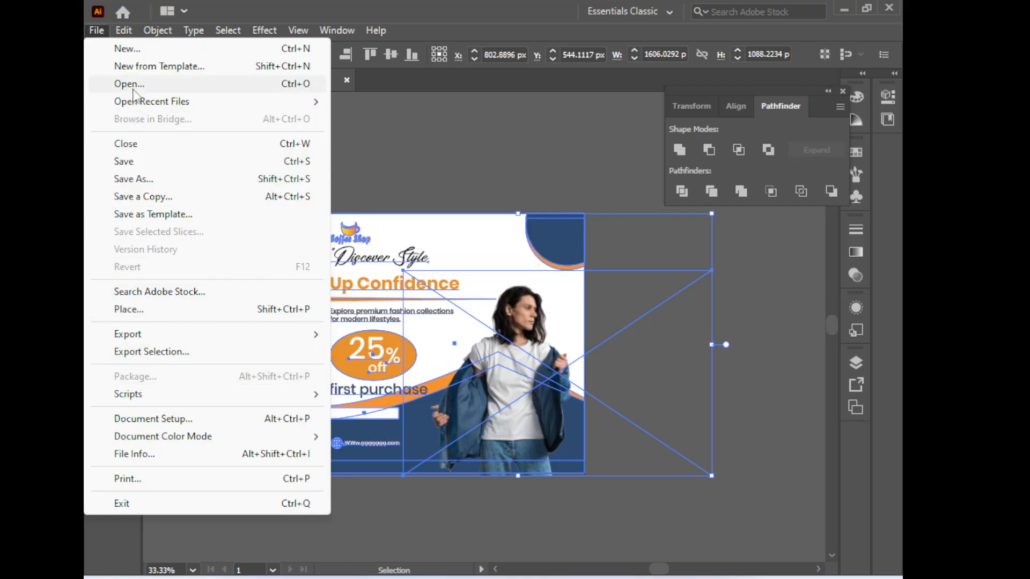
pyautogui.moveTo(178, 339)
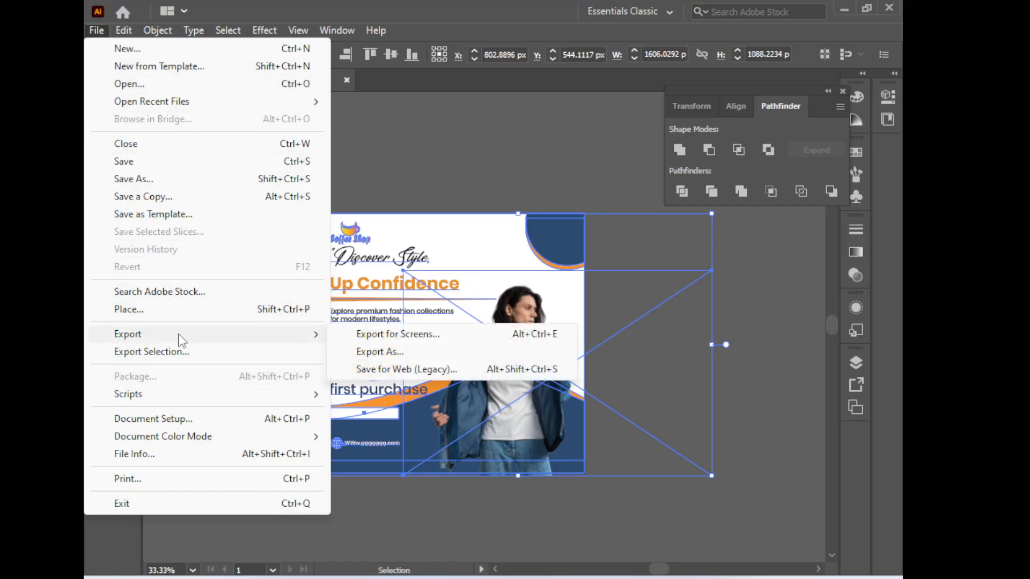
pyautogui.click(433, 374)
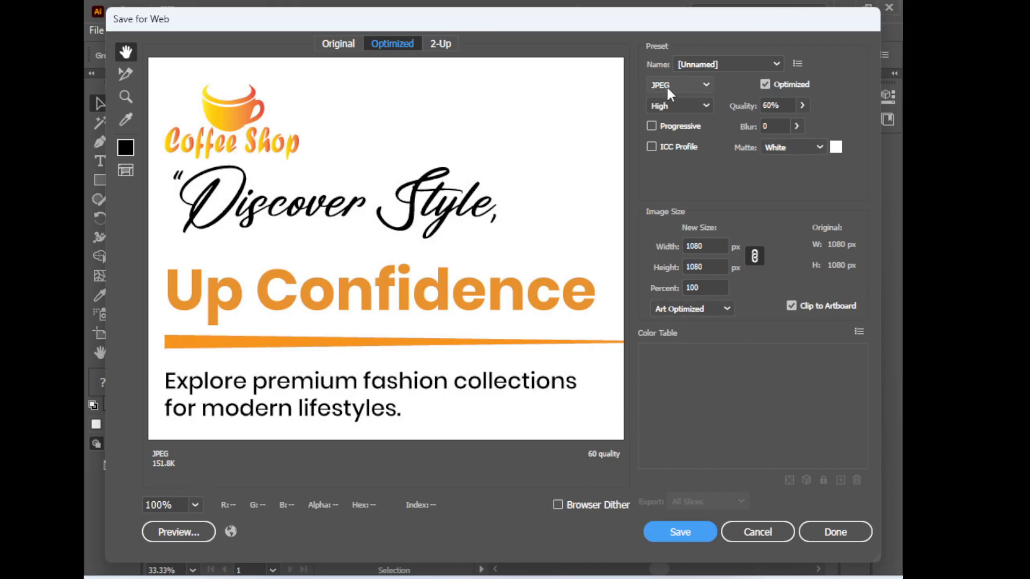
pyautogui.click(690, 531)
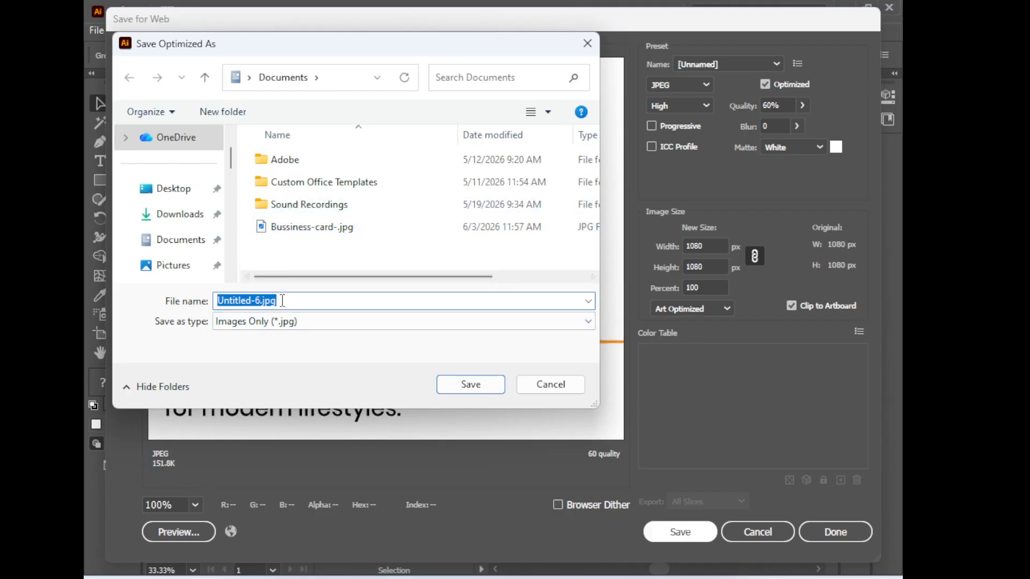
pyautogui.press('BackSpace')
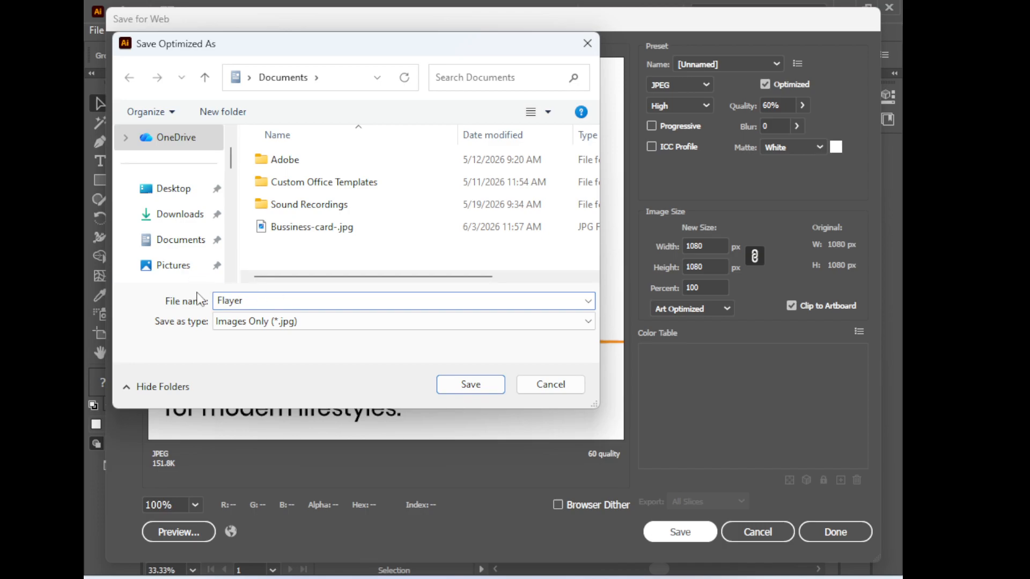
pyautogui.click(472, 385)
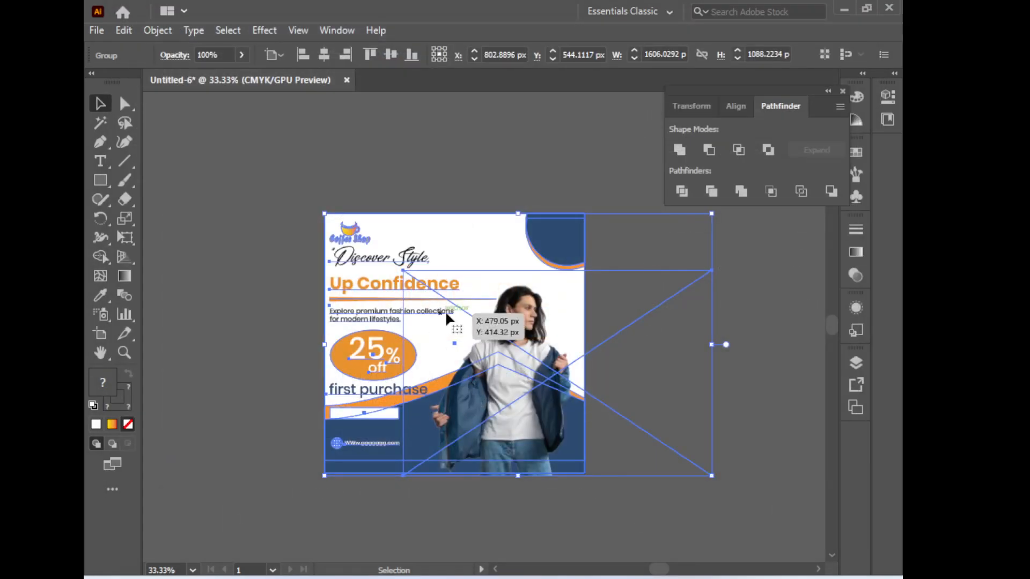
# Check the desktop for the exported flyer image
pyautogui.hotkey('ctrl', 'shift', 's')
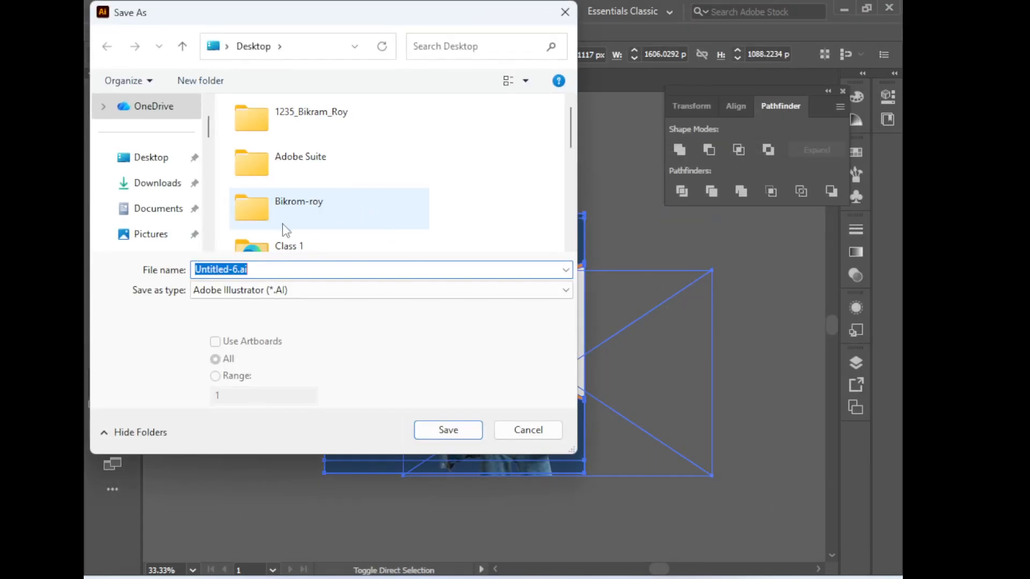
pyautogui.click(534, 433)
pyautogui.click(844, 8)
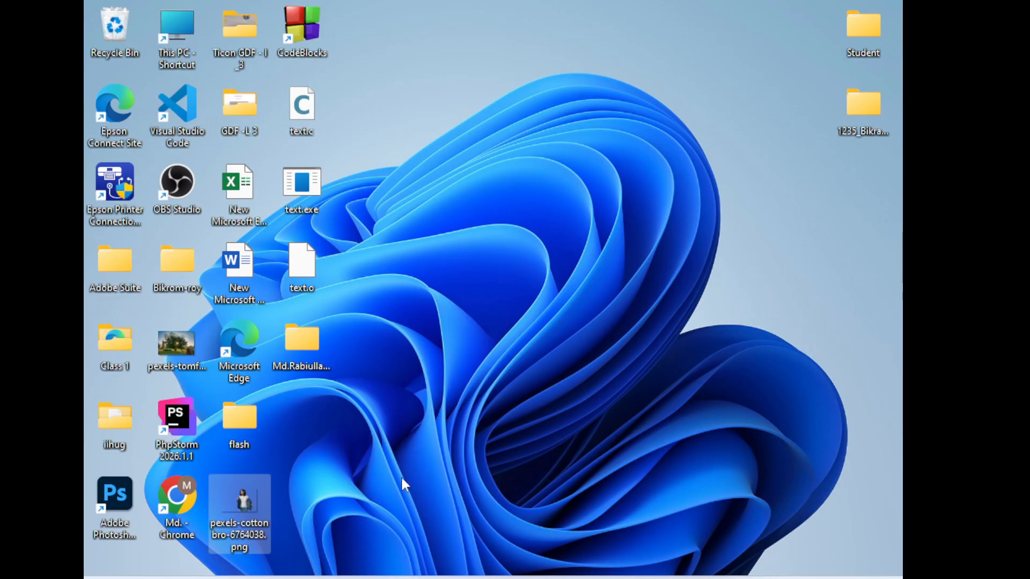
pyautogui.click(623, 344)
pyautogui.click(582, 577)
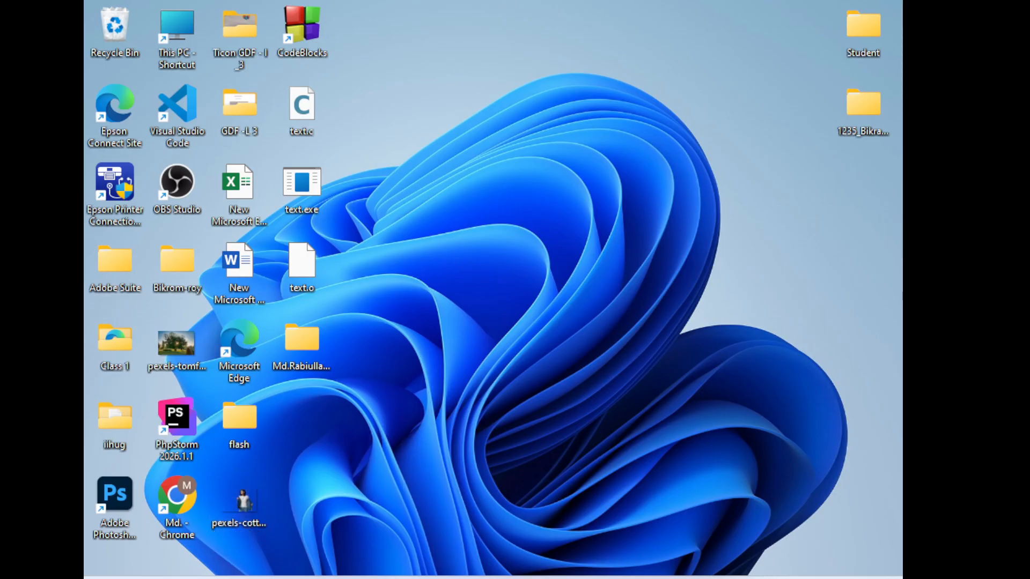
pyautogui.hotkey('ctrl', 'shift', 's')
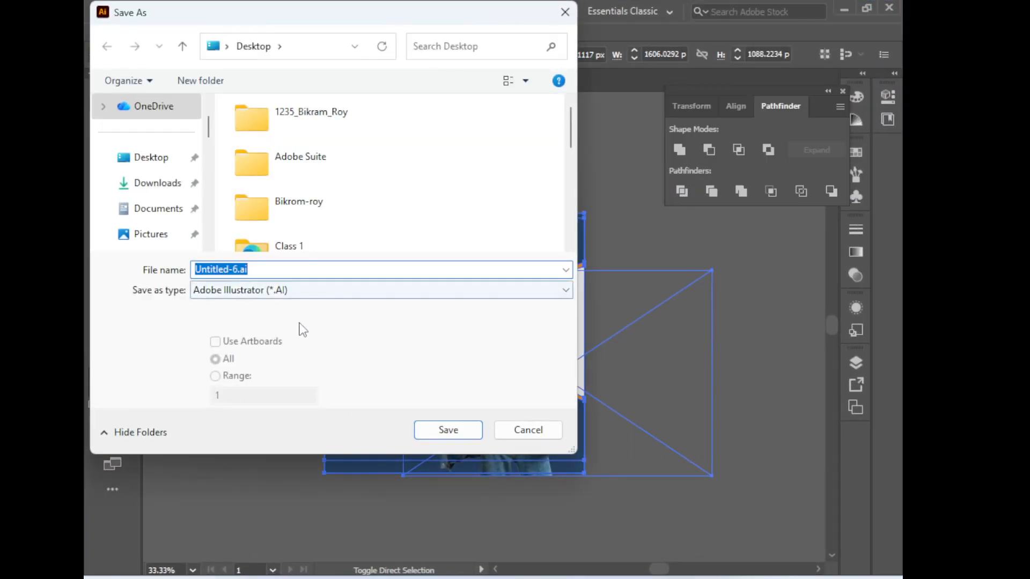
pyautogui.click(543, 436)
pyautogui.click(770, 436)
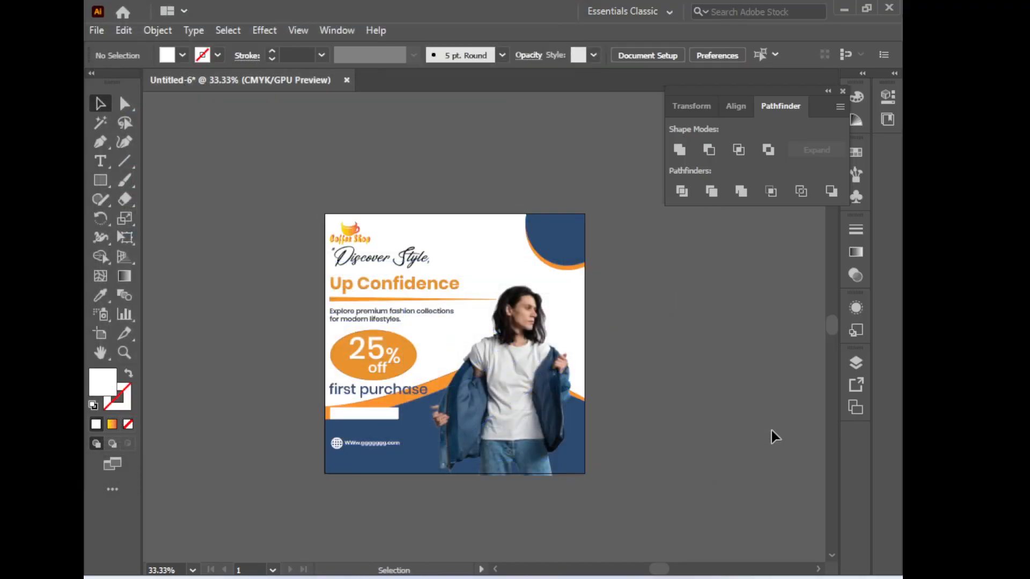
pyautogui.moveTo(645, 502); pyautogui.dragTo(593, 451)
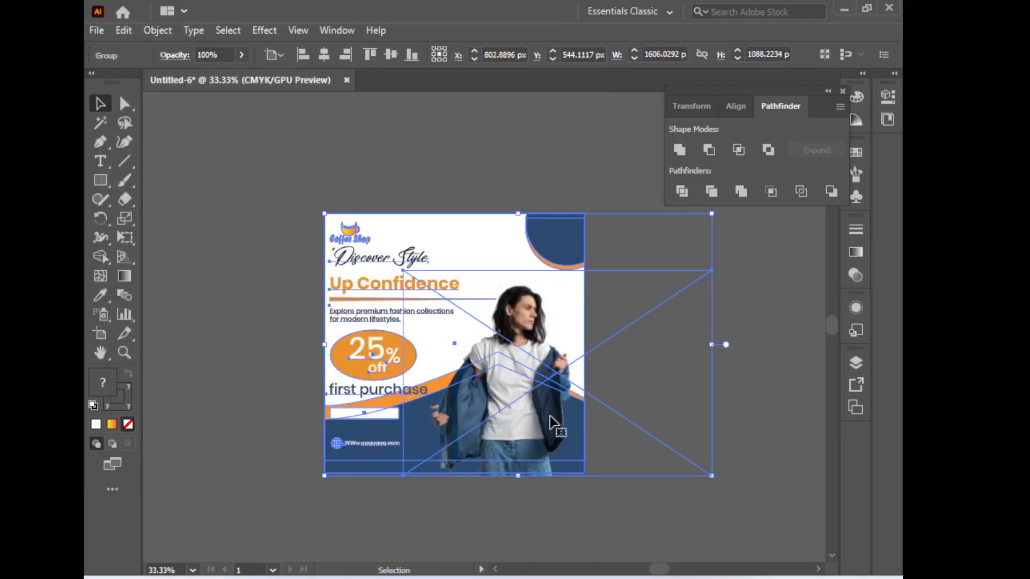
pyautogui.click(97, 30)
pyautogui.click(139, 305)
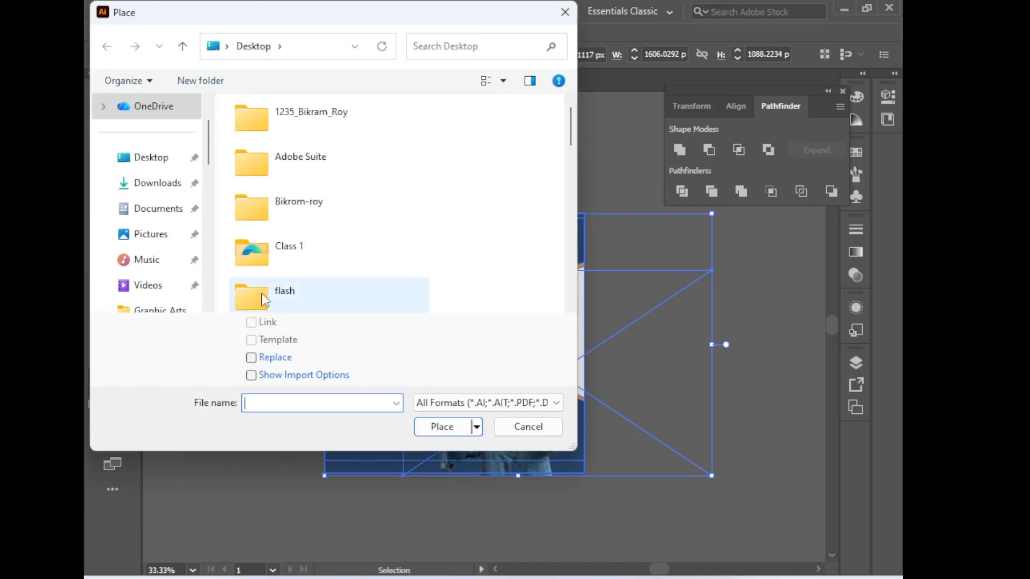
pyautogui.click(526, 425)
# Export the grouped flyer again with Save for Web as a high-quality JPEG named Untitled-6.jpg on the desktop
pyautogui.click(95, 31)
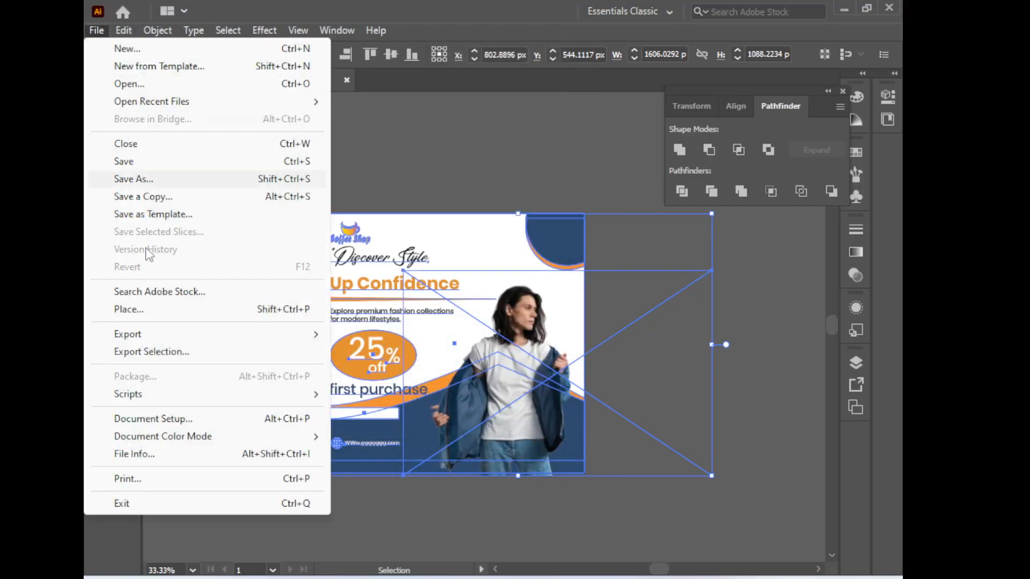
pyautogui.moveTo(240, 340)
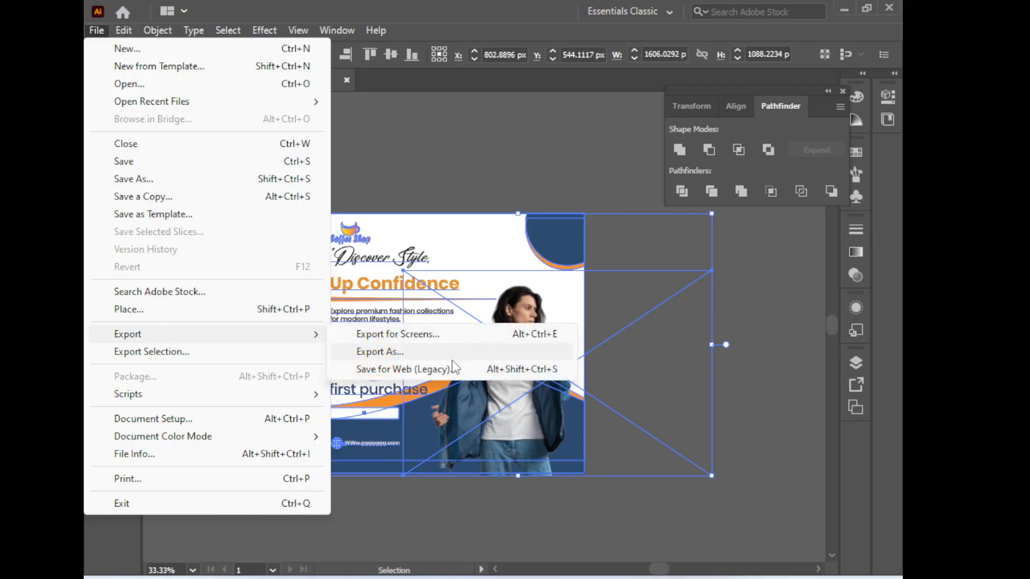
pyautogui.click(448, 368)
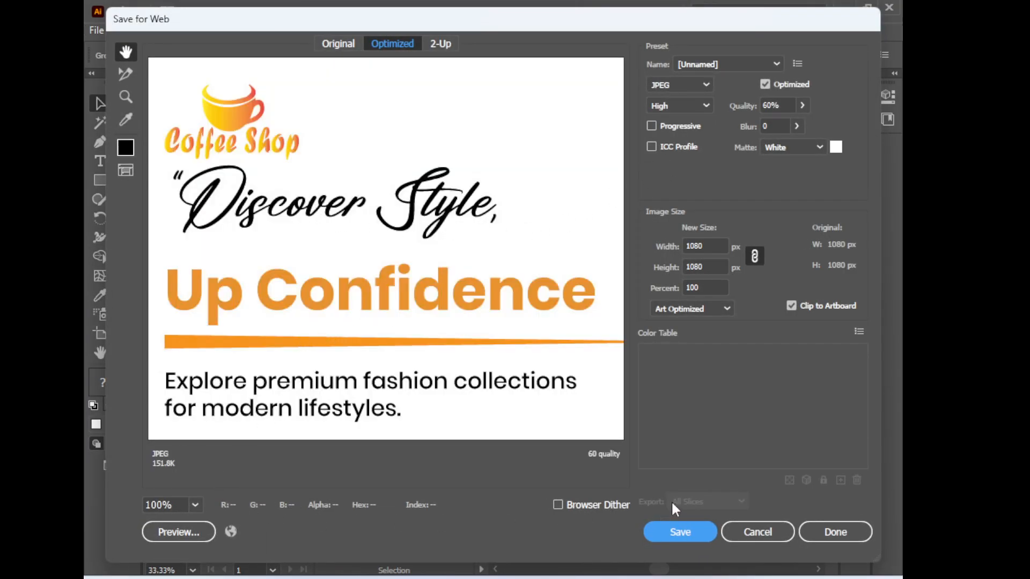
pyautogui.click(744, 67)
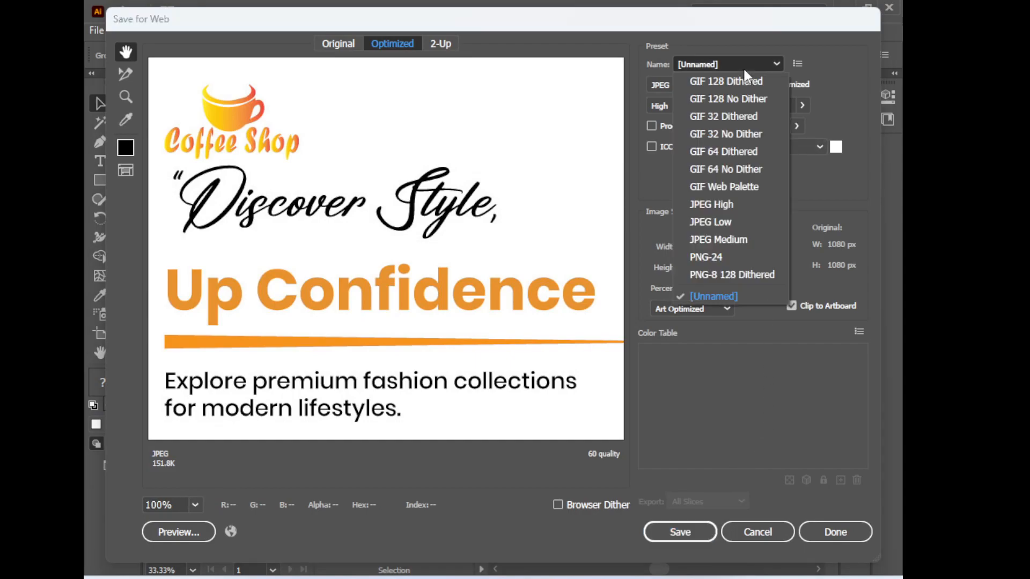
pyautogui.click(744, 69)
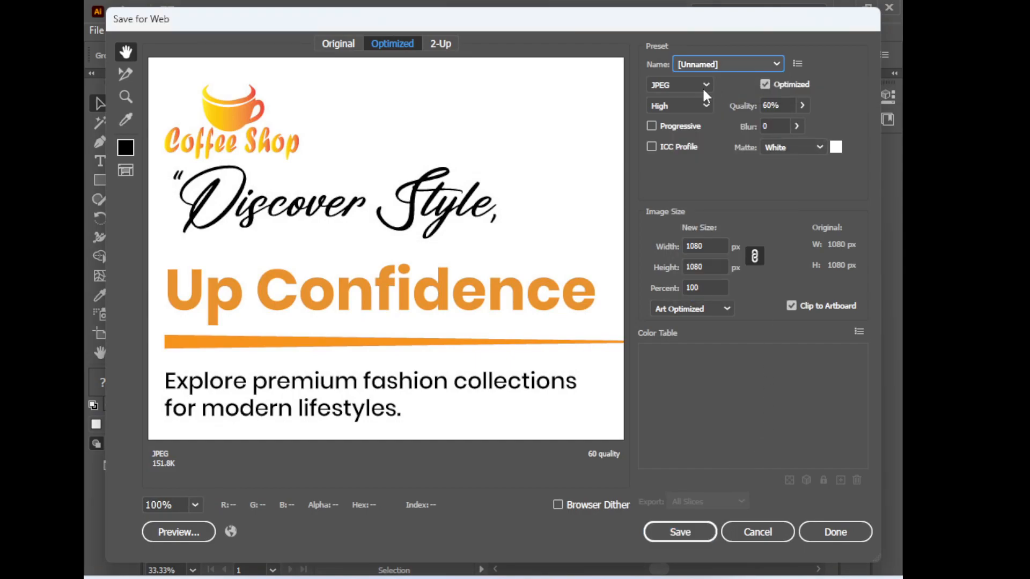
pyautogui.click(689, 537)
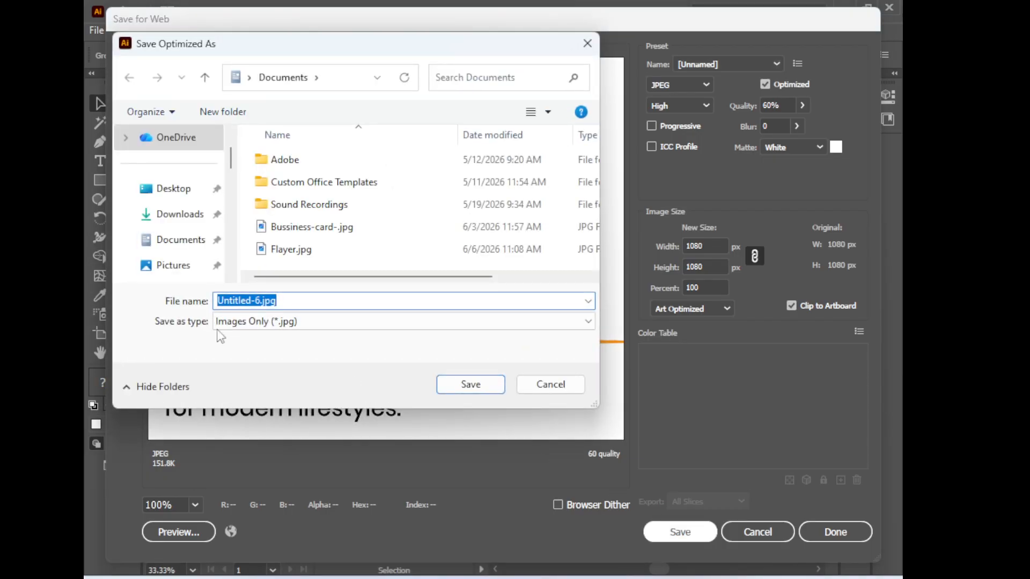
pyautogui.click(185, 192)
pyautogui.click(469, 385)
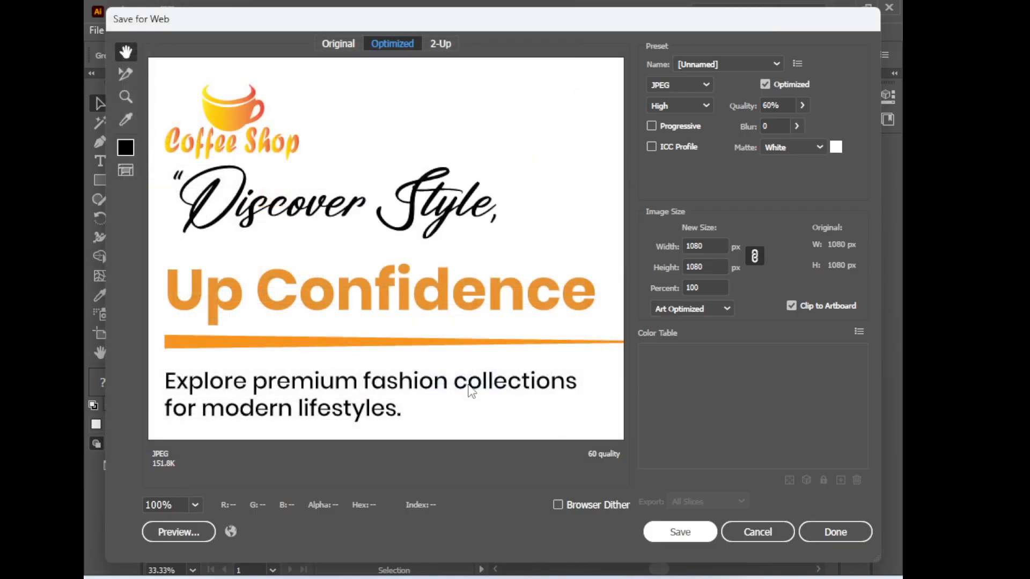
# Open the exported Untitled-6.jpg from the desktop in the image viewer and review the finished flyer
pyautogui.click(838, 10)
pyautogui.click(805, 64)
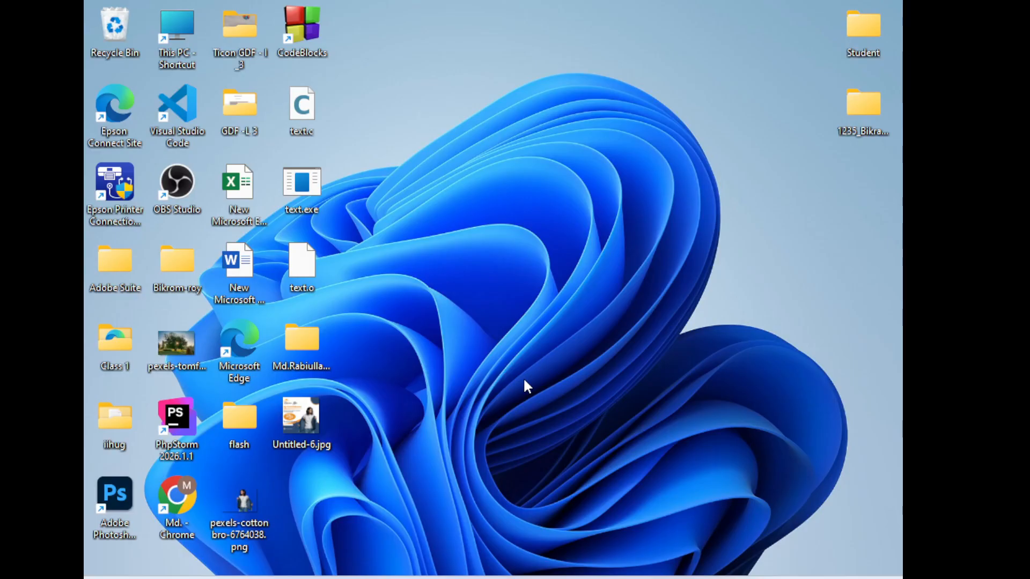
pyautogui.doubleClick(313, 423)
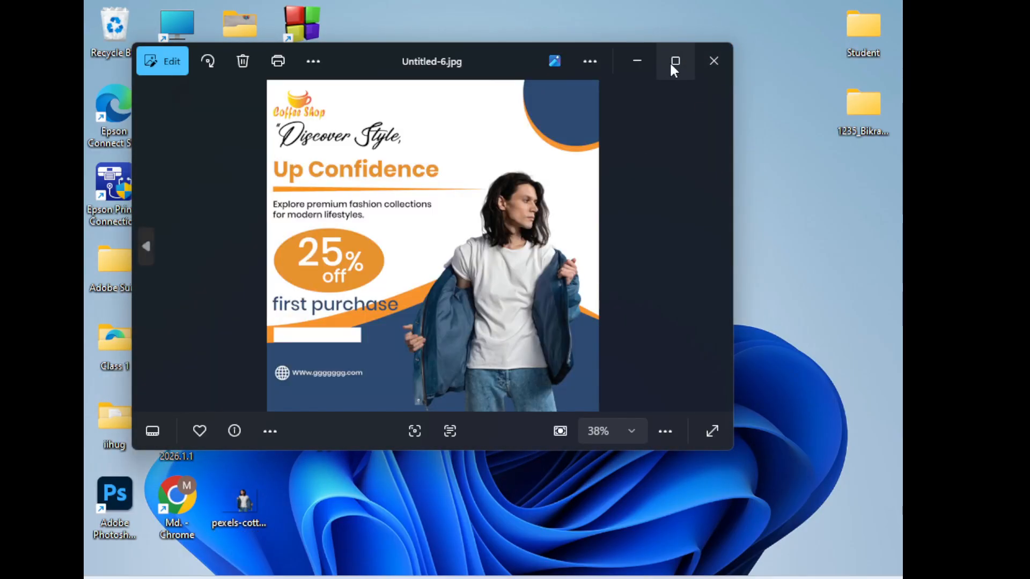
pyautogui.moveTo(670, 61)
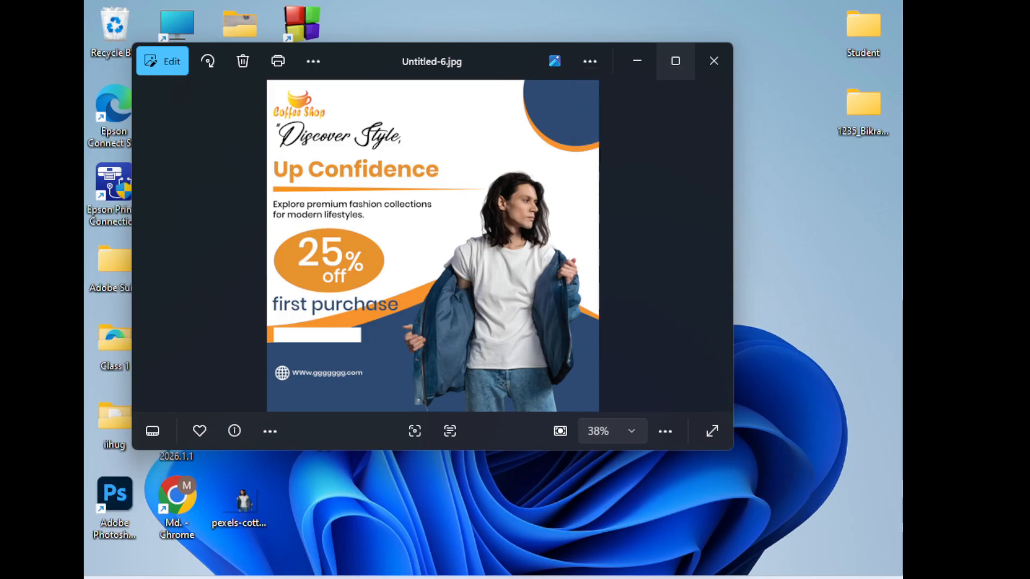
# Switch back to Illustrator, ungroup the whole flyer artwork and leave everything deselected
pyautogui.hotkey('alt', 'Tab')
pyautogui.click(790, 438)
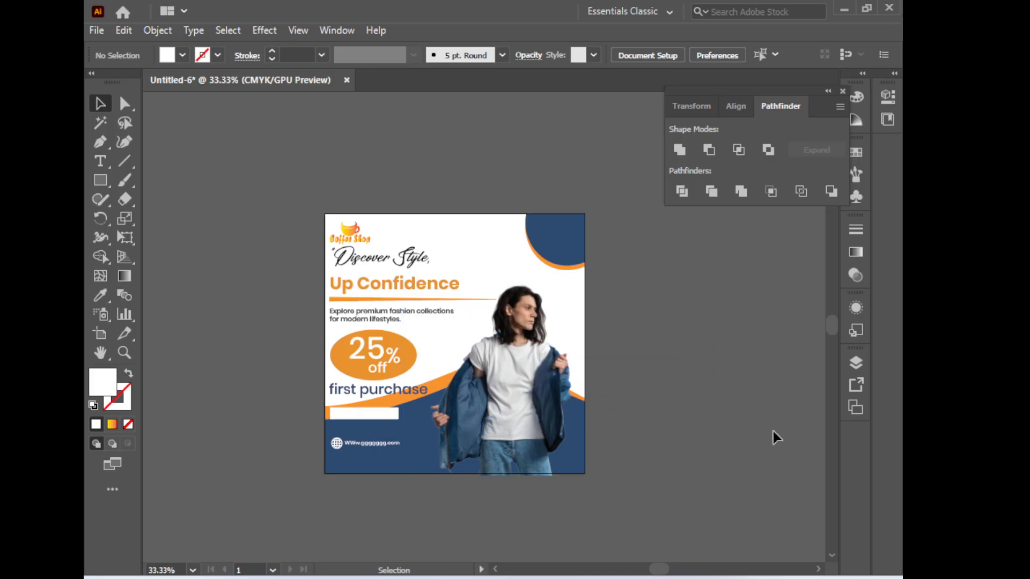
pyautogui.hotkey('ctrl', 'a')
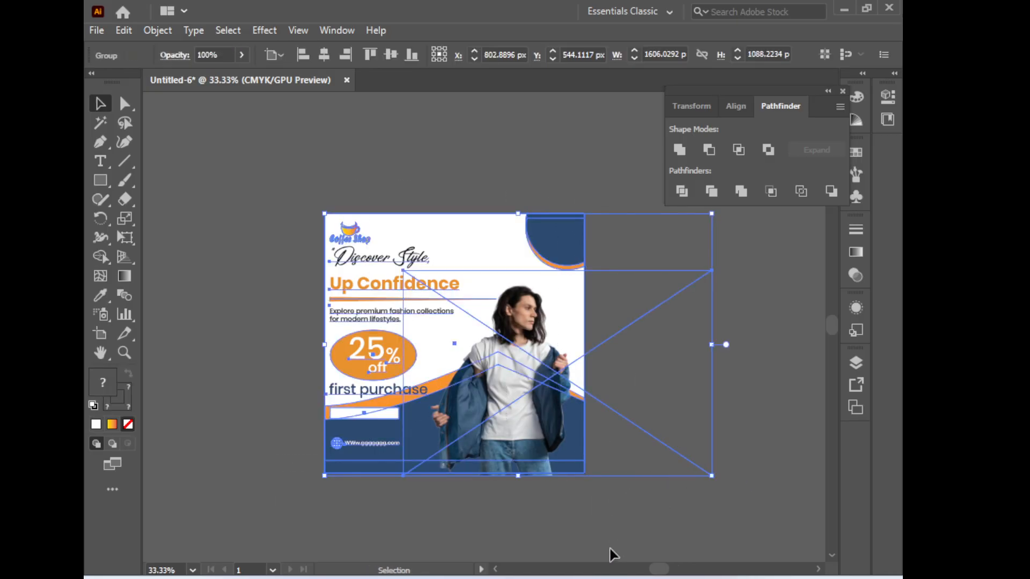
pyautogui.click(606, 507)
pyautogui.moveTo(310, 166); pyautogui.dragTo(663, 495)
pyautogui.click(564, 507)
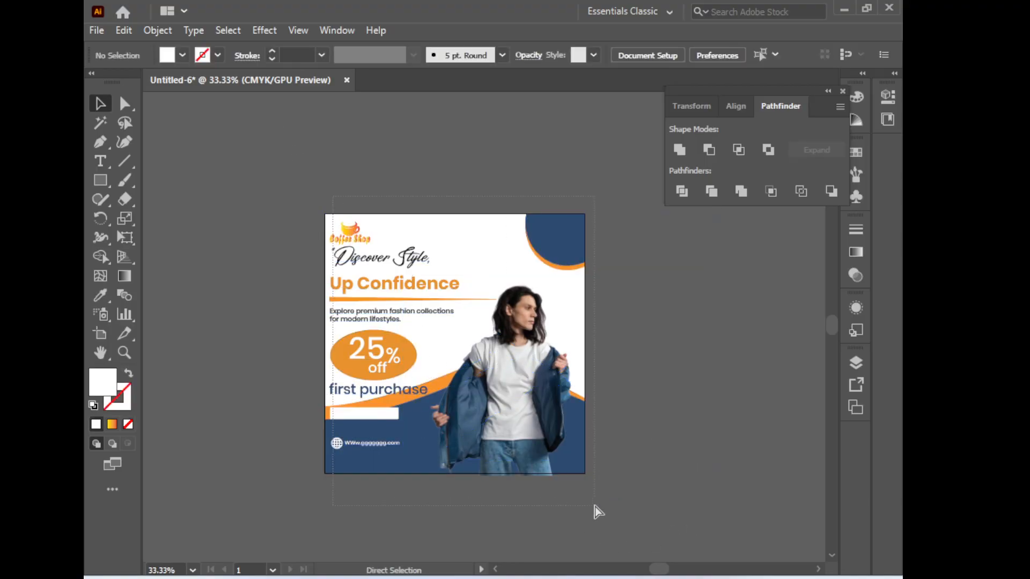
pyautogui.hotkey('ctrl', 'a')
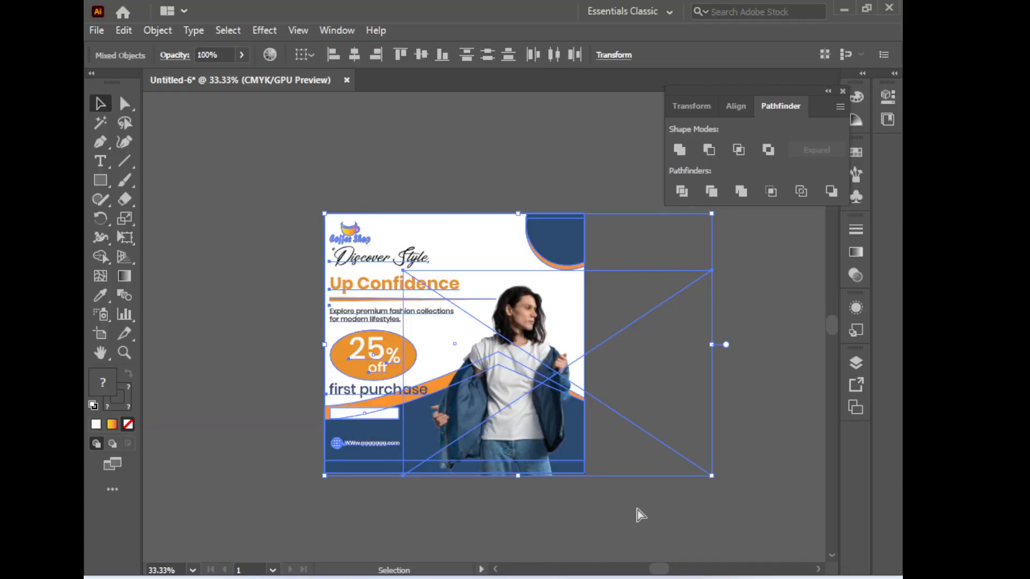
pyautogui.press('a')
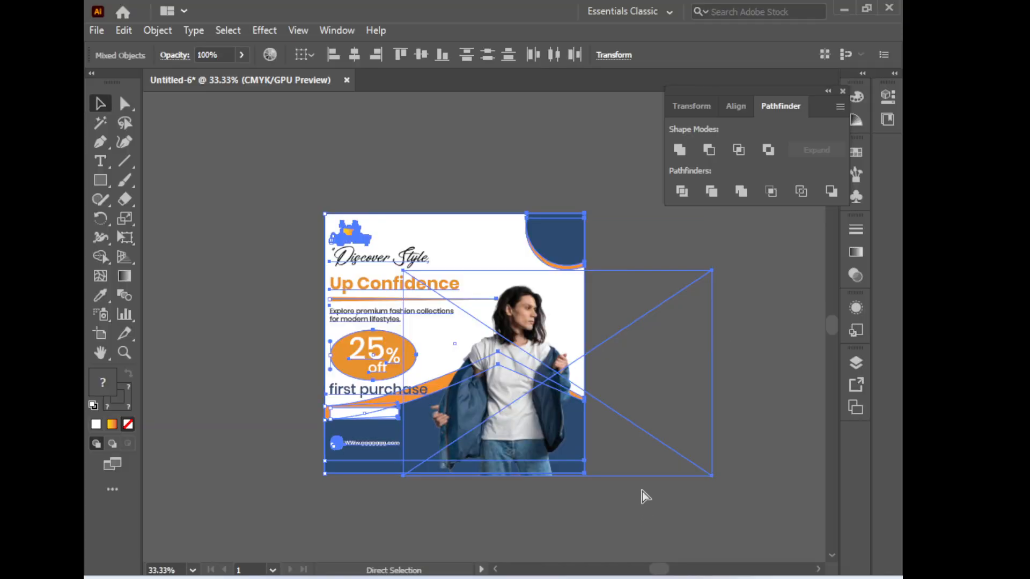
pyautogui.keyDown('ctrl'); pyautogui.click(643, 490); pyautogui.keyUp('ctrl')
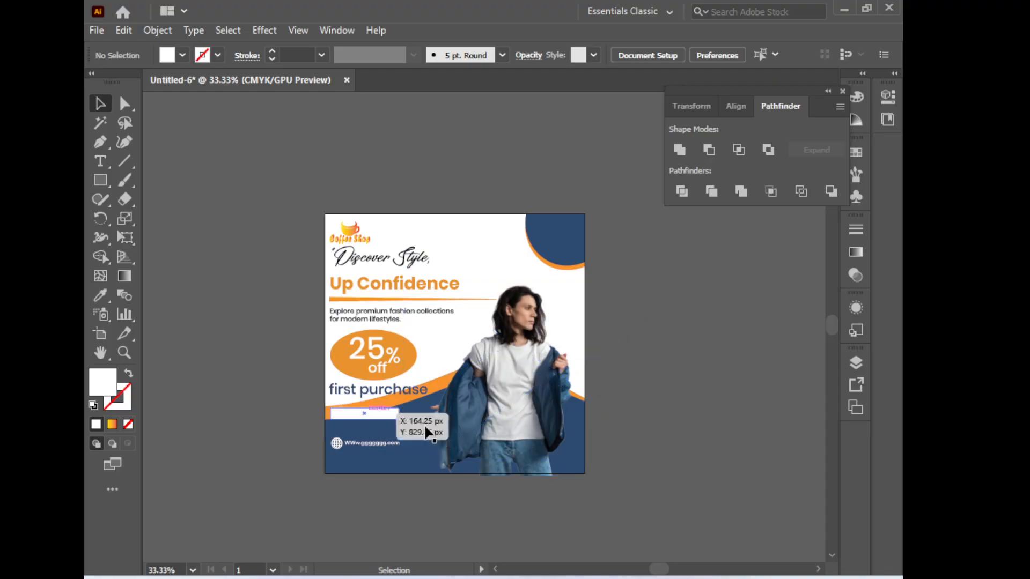
# Duplicate the whole flyer artwork onto the empty canvas left of the artboard and leave everything deselected
pyautogui.moveTo(268, 172); pyautogui.dragTo(419, 330)
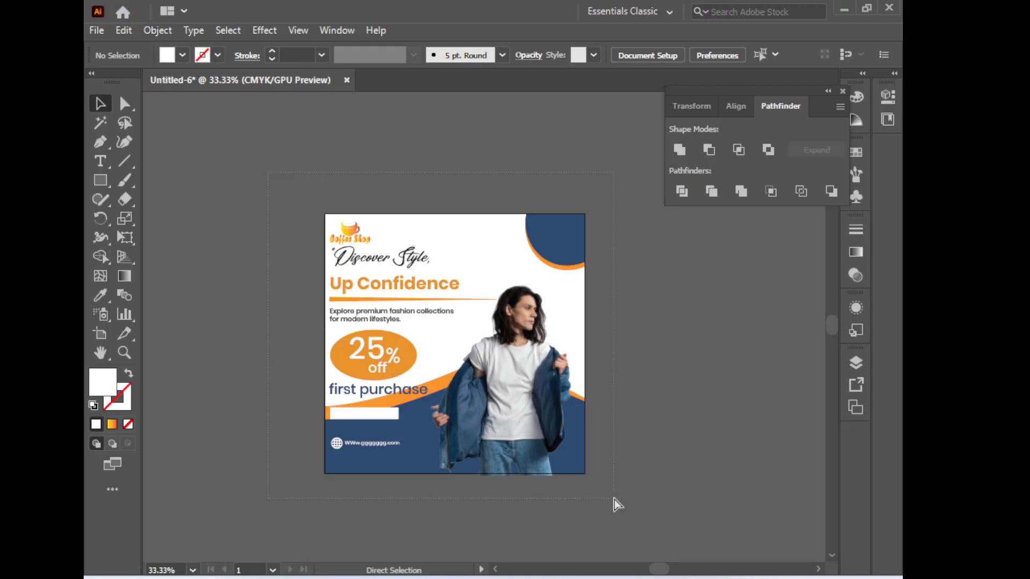
pyautogui.moveTo(614, 500); pyautogui.dragTo(612, 504)
pyautogui.moveTo(421, 405); pyautogui.dragTo(522, 459)
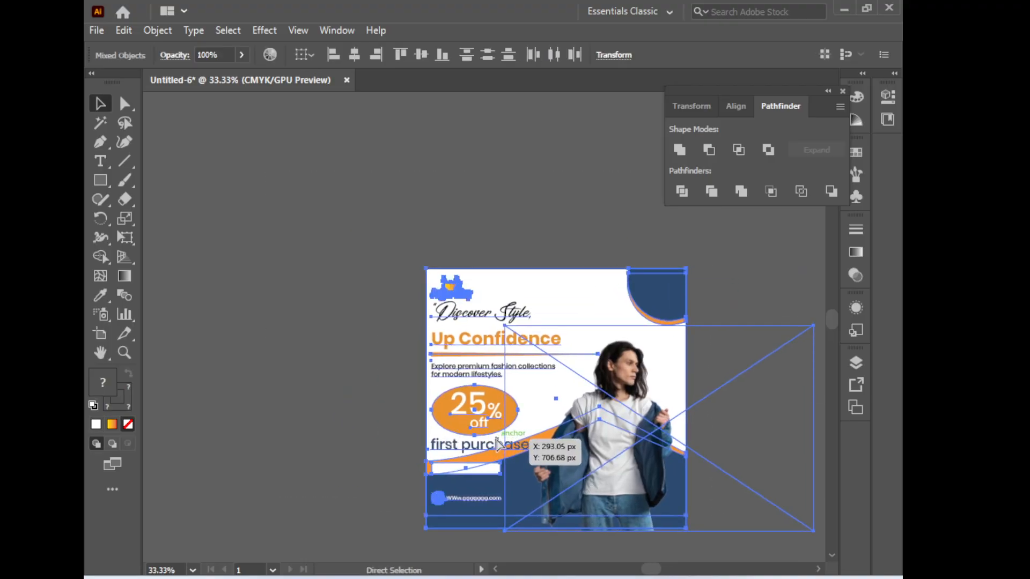
pyautogui.hotkey('ctrl', '-')
pyautogui.hotkey('ctrl', '-')
pyautogui.moveTo(590, 341); pyautogui.dragTo(234, 317)
pyautogui.scroll(1, 423, 468)
pyautogui.hscroll(1, 423, 469)
pyautogui.click(511, 321)
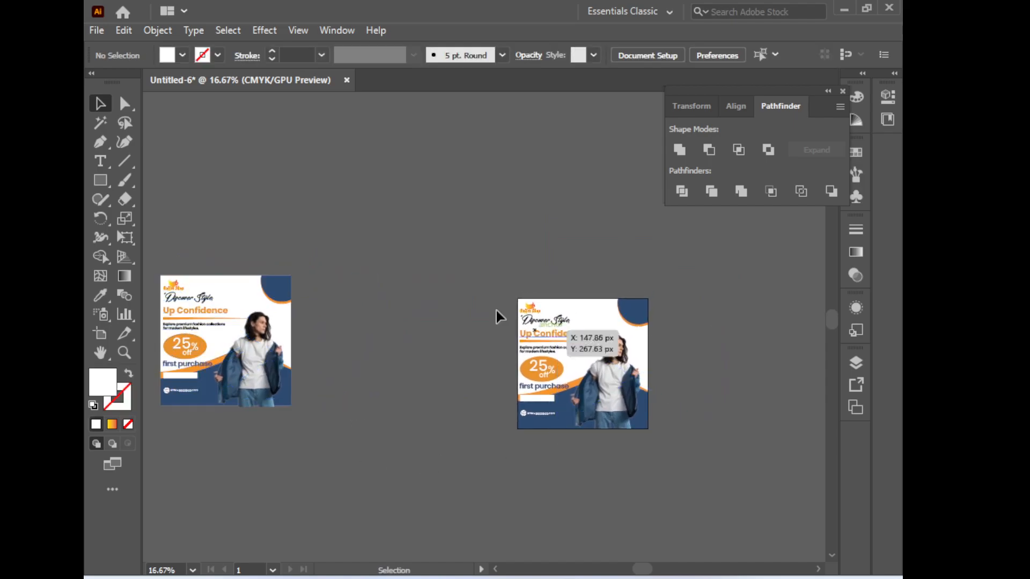
# Try to select both flyers on the canvas together, and undo back to the single flyer on the artboard
pyautogui.hscroll(-2, 336, 370)
pyautogui.scroll(1, 336, 370)
pyautogui.click(389, 395)
pyautogui.click(478, 524)
pyautogui.press('a')
pyautogui.hotkey('ctrl', 'a')
pyautogui.hscroll(2, 620, 510)
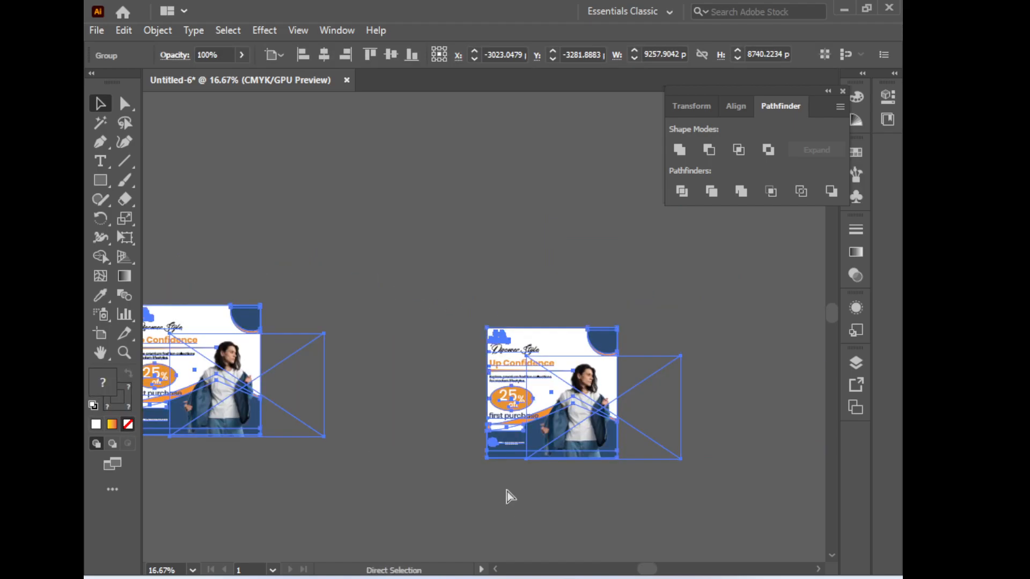
pyautogui.hotkey('ctrl', 'z')
# Select all the flyer artwork on the artboard and place a duplicate of it on the canvas to its left
pyautogui.click(395, 301)
pyautogui.moveTo(395, 300); pyautogui.dragTo(724, 533)
pyautogui.moveTo(573, 382); pyautogui.dragTo(283, 355)
pyautogui.click(423, 464)
pyautogui.click(554, 452)
# Delete the man cutout image from the duplicated flyer beside the artboard
pyautogui.click(408, 437)
pyautogui.moveTo(307, 418); pyautogui.dragTo(431, 422)
pyautogui.click(444, 421)
pyautogui.click(439, 445)
pyautogui.click(414, 409)
pyautogui.keyDown('ctrl'); pyautogui.click(433, 427); pyautogui.keyUp('ctrl')
pyautogui.click(430, 448)
pyautogui.keyDown('ctrl'); pyautogui.click(421, 430); pyautogui.keyUp('ctrl')
pyautogui.press('Delete')
pyautogui.hscroll(4, 506, 500)
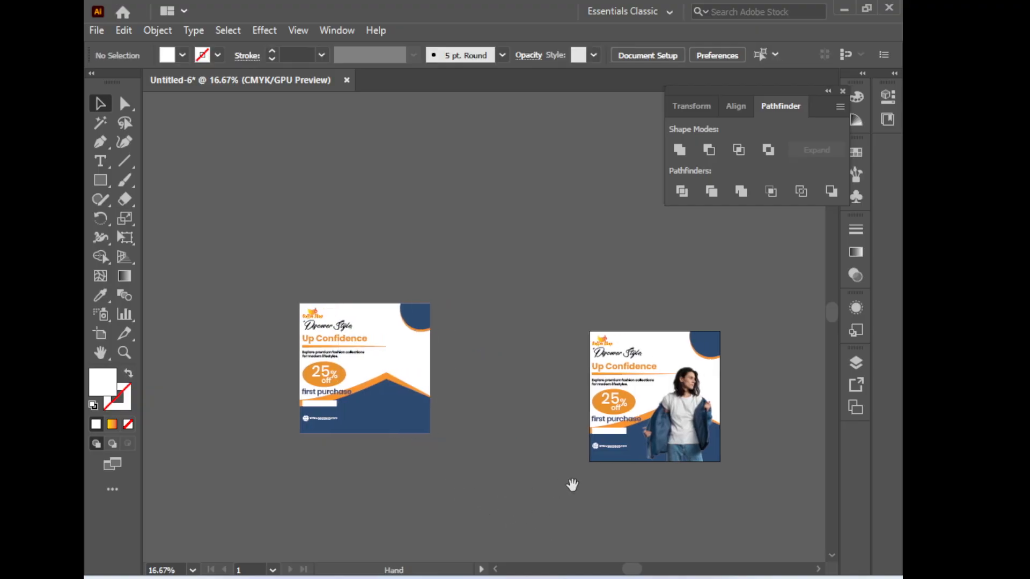
pyautogui.moveTo(492, 315); pyautogui.dragTo(710, 520)
pyautogui.click(364, 461)
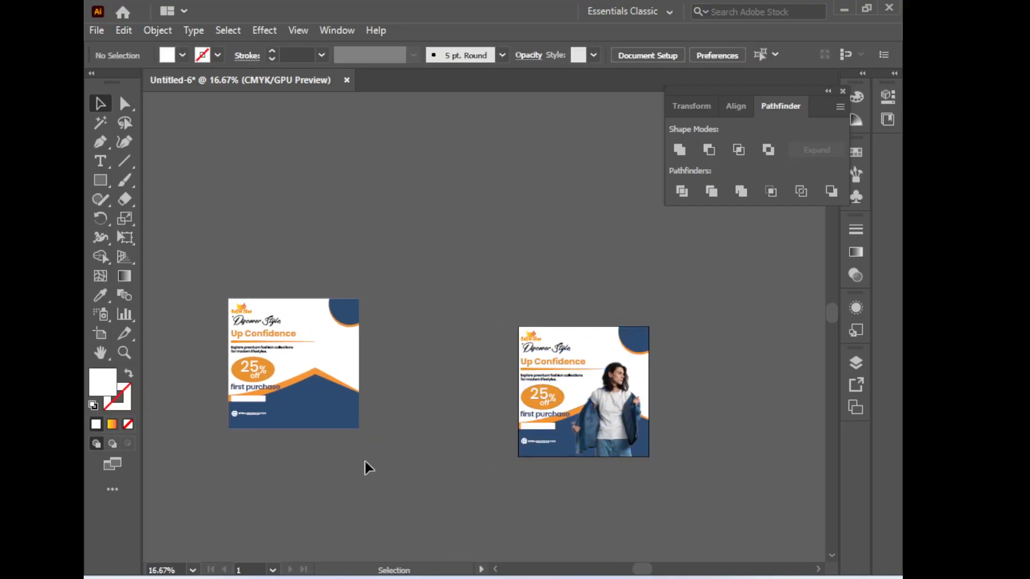
pyautogui.hscroll(-6, 424, 455)
pyautogui.scroll(-2, 494, 375)
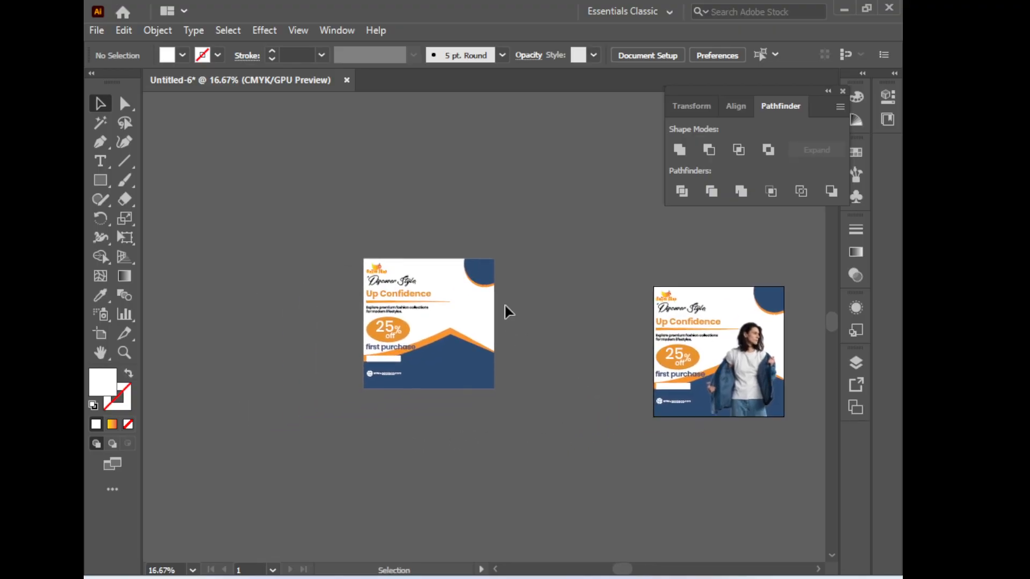
pyautogui.click(484, 327)
pyautogui.press('a')
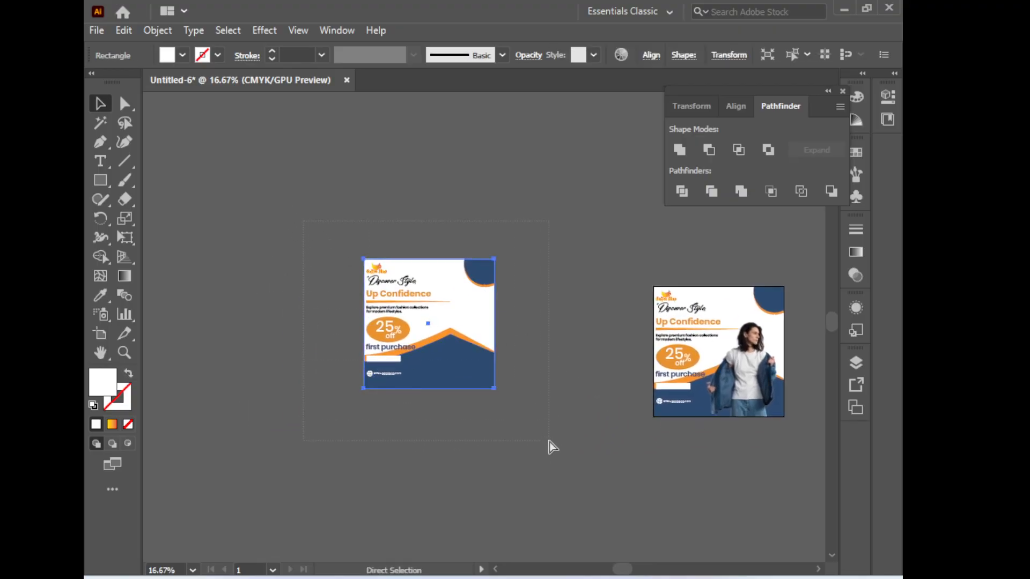
pyautogui.moveTo(549, 441); pyautogui.dragTo(549, 441)
# Select all the artwork of the flyer with the man on the artboard, group it and deselect it
pyautogui.hscroll(2, 756, 460)
pyautogui.moveTo(785, 479); pyautogui.dragTo(786, 480)
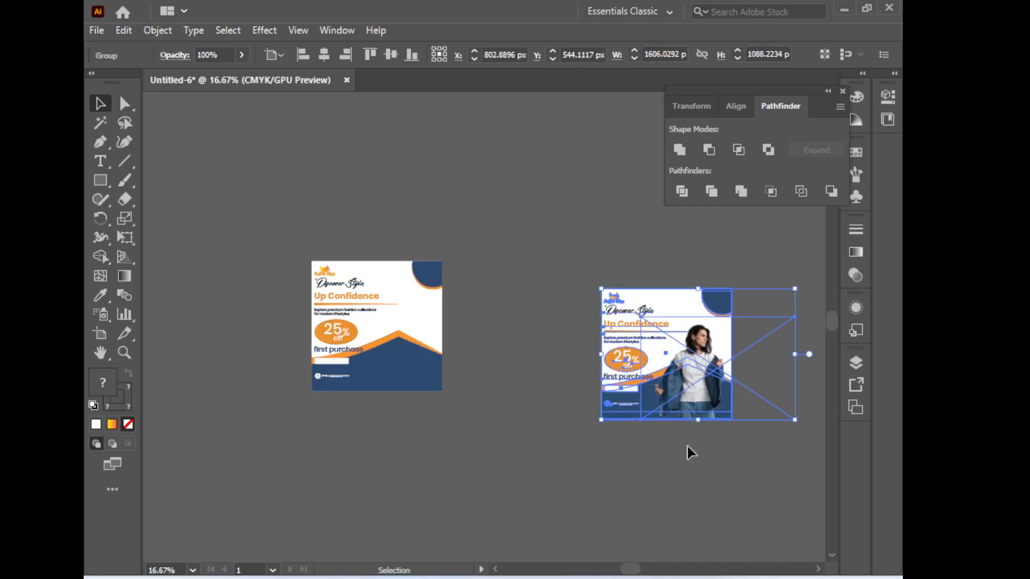
pyautogui.press('a')
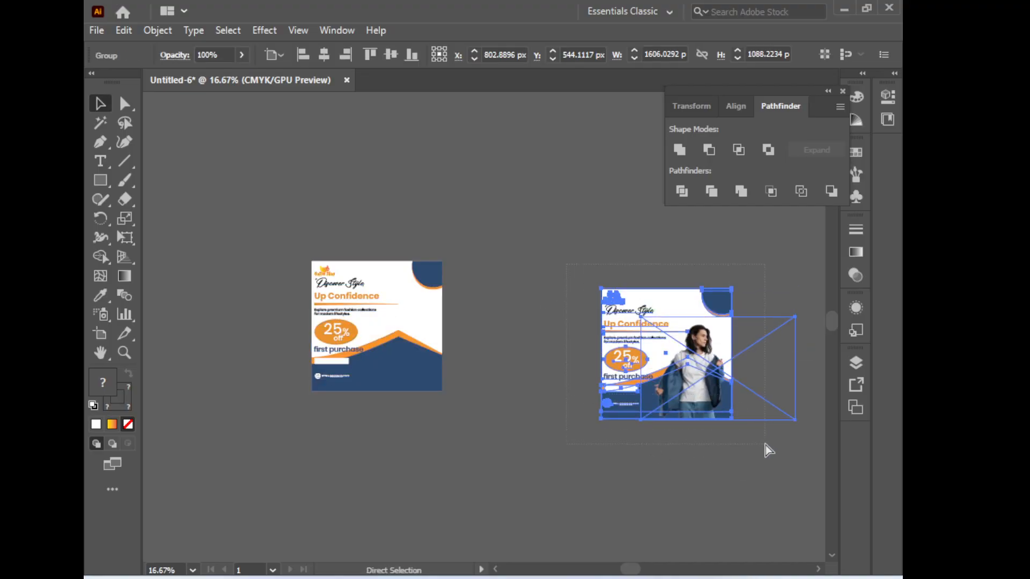
pyautogui.press('v')
pyautogui.click(749, 448)
# Start a Save for Web export of the grouped flyer with the man as a high-quality JPEG
pyautogui.click(692, 362)
pyautogui.click(99, 31)
pyautogui.moveTo(154, 336)
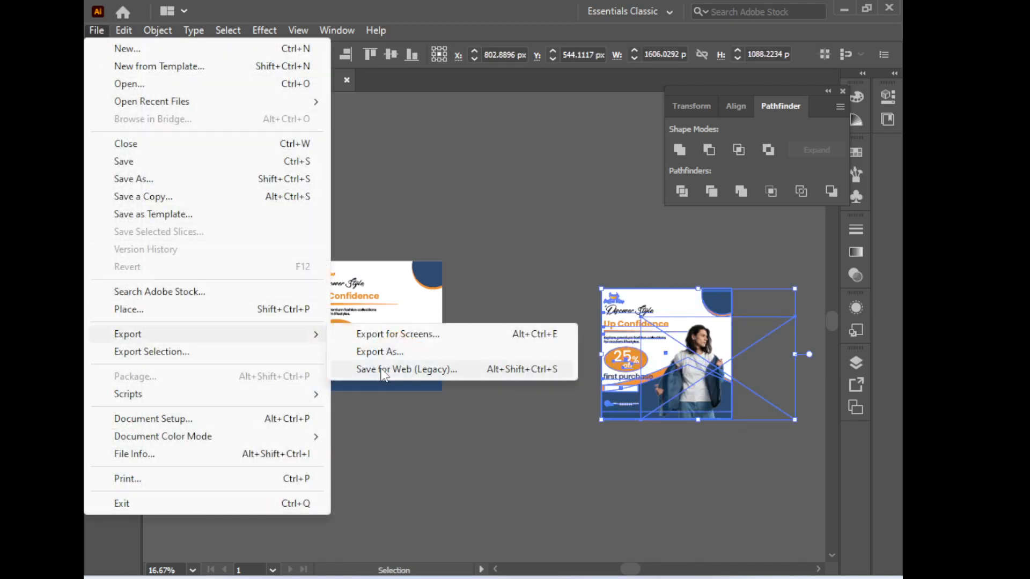
pyautogui.click(381, 370)
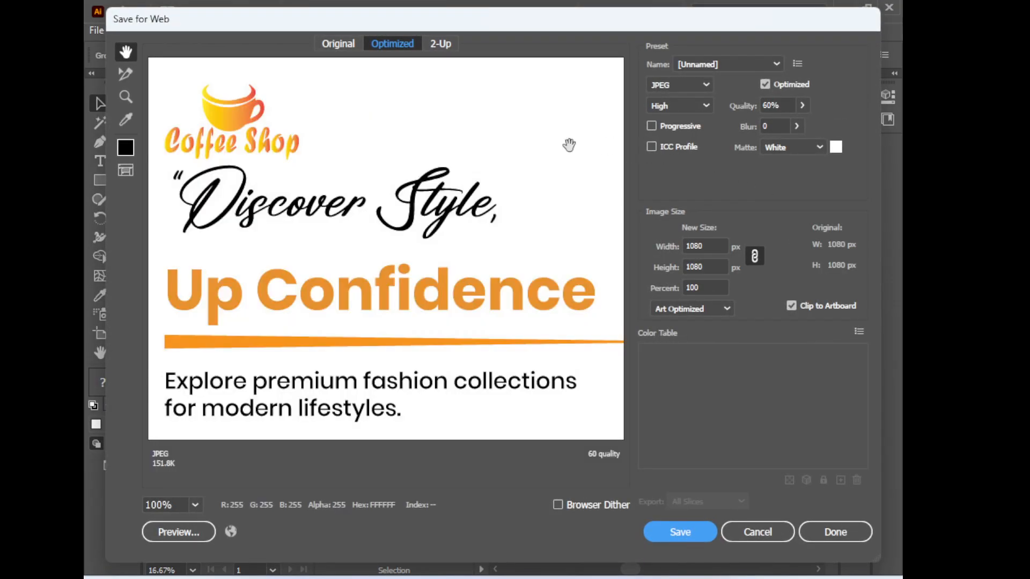
pyautogui.click(679, 532)
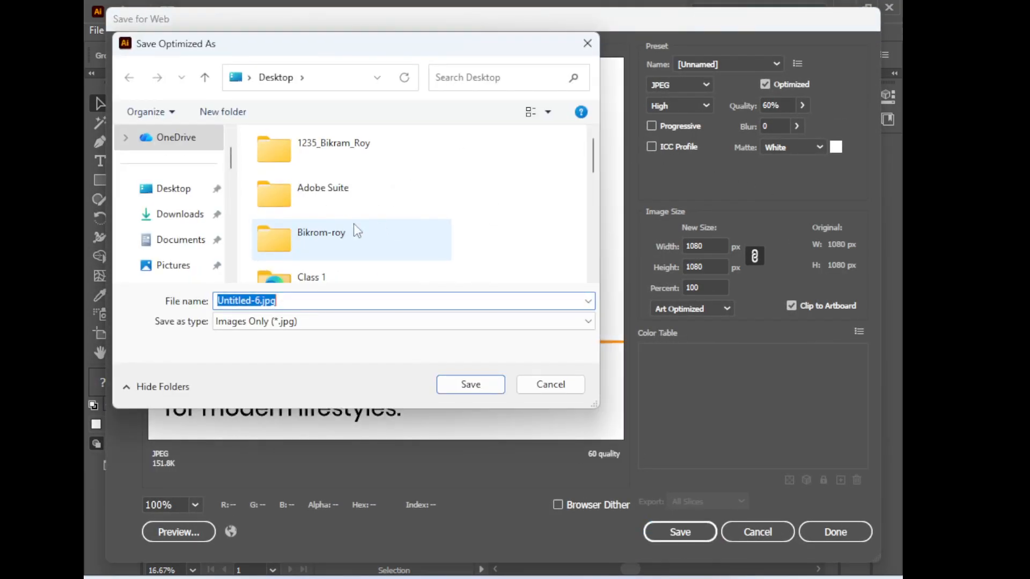
# Name the exported image Unt5555, save it to the desktop and deselect the artwork
pyautogui.click(285, 302)
pyautogui.press('BackSpace')
pyautogui.press('BackSpace')
pyautogui.press('BackSpace')
pyautogui.press('BackSpace')
pyautogui.press('BackSpace')
pyautogui.press('BackSpace')
pyautogui.press('BackSpace')
pyautogui.press('BackSpace')
pyautogui.press('BackSpace')
pyautogui.press('BackSpace')
pyautogui.press('BackSpace')
pyautogui.write('5555')
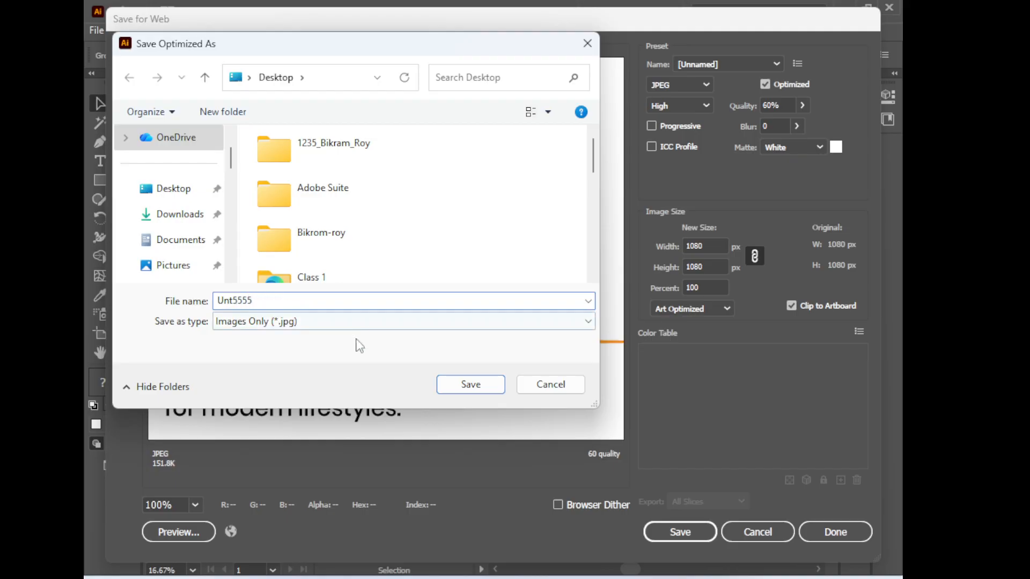
pyautogui.click(491, 384)
pyautogui.click(523, 451)
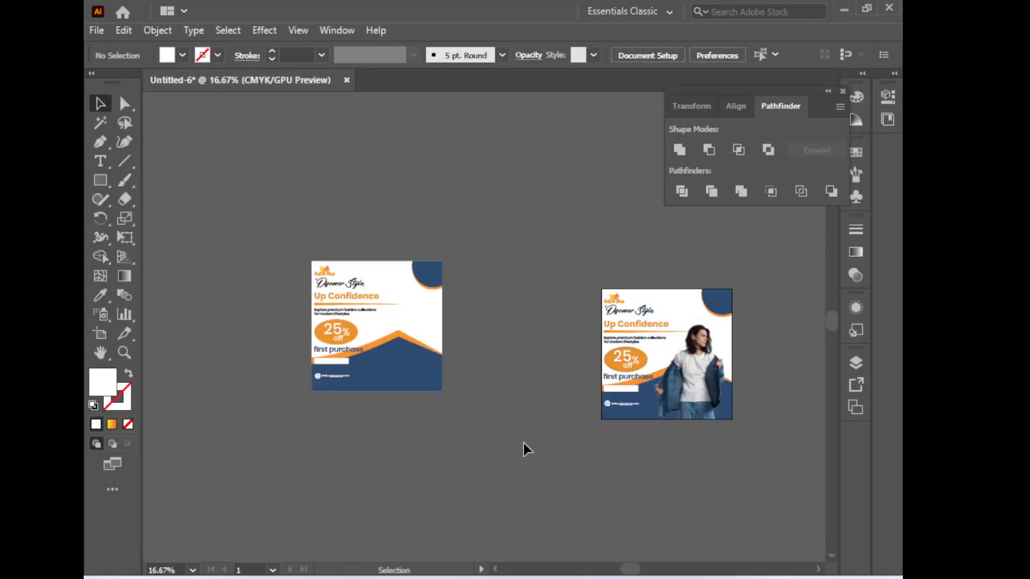
# Select all the artwork of the duplicate flyer without the man and group it
pyautogui.moveTo(268, 233); pyautogui.dragTo(370, 329)
pyautogui.moveTo(487, 432); pyautogui.dragTo(482, 424)
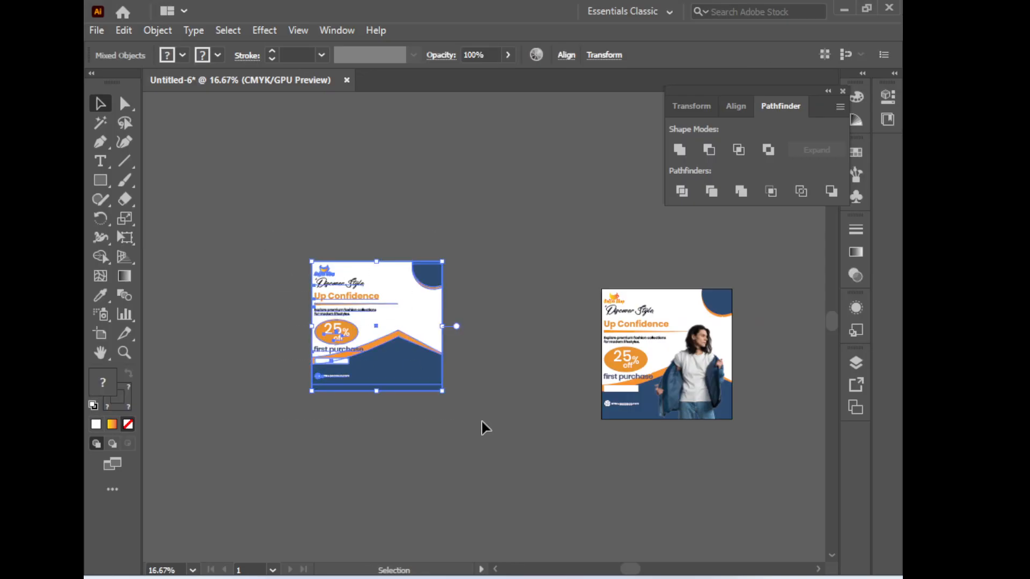
pyautogui.press('v')
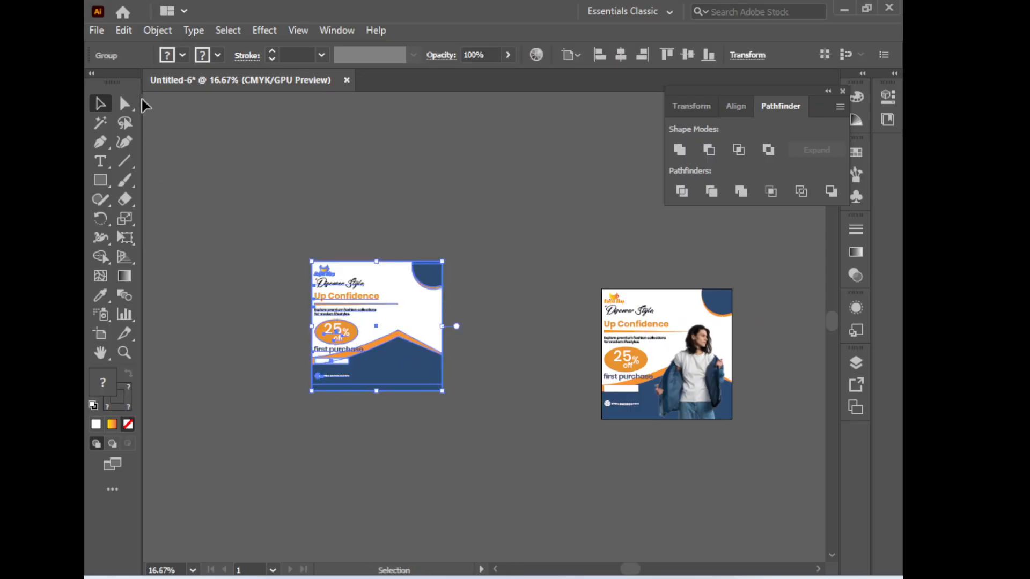
# Export with Save for Web as a high-quality JPEG named Un33333 on the desktop, and deselect the duplicate flyer
pyautogui.click(96, 31)
pyautogui.moveTo(168, 338)
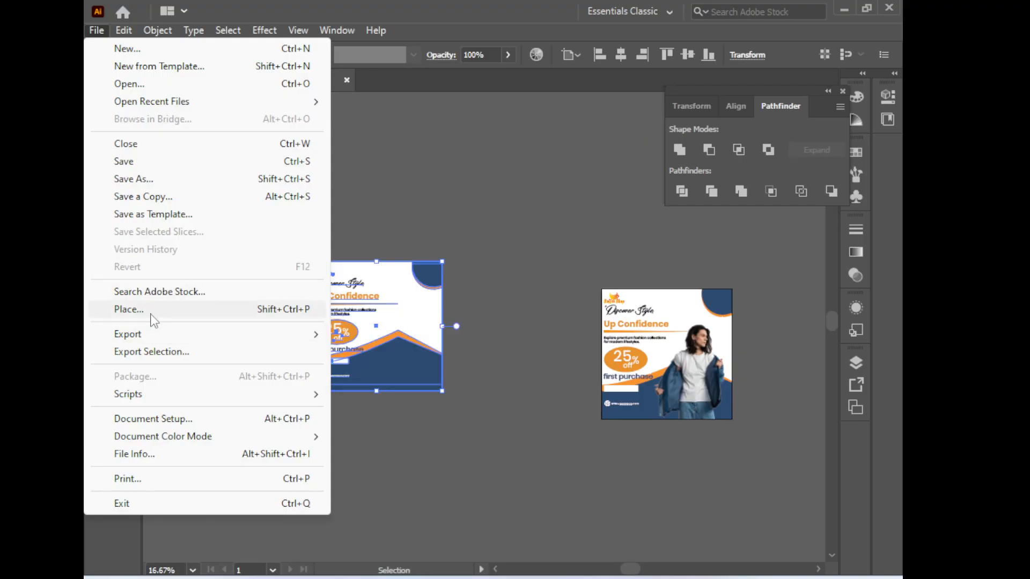
pyautogui.click(403, 370)
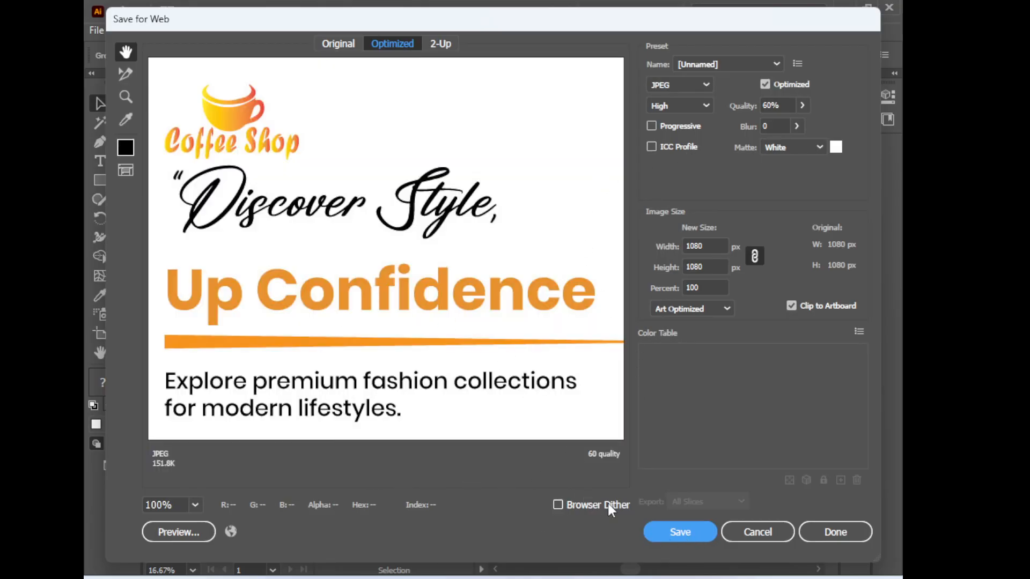
pyautogui.click(655, 530)
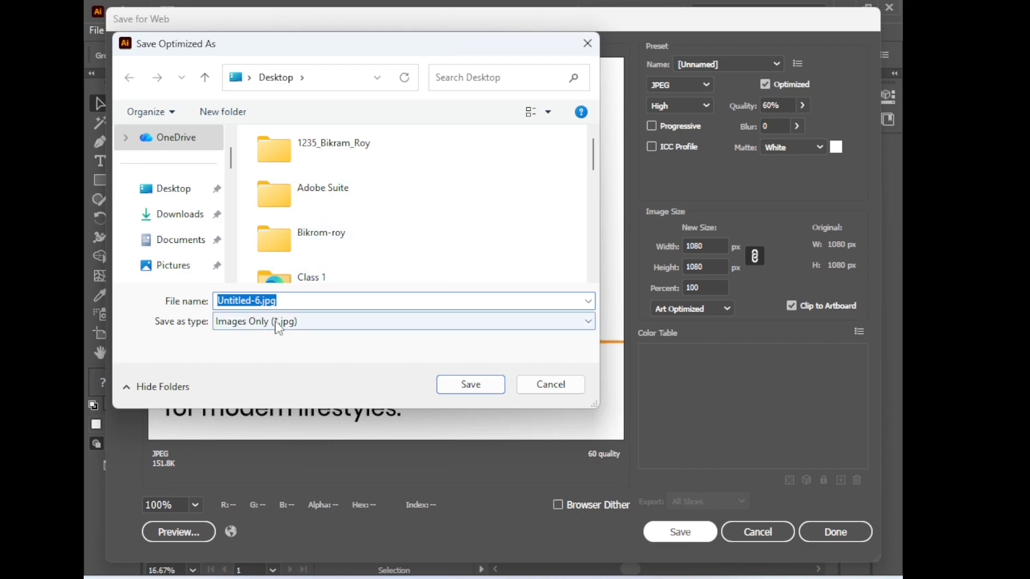
pyautogui.click(281, 302)
pyautogui.press('BackSpace')
pyautogui.press('BackSpace')
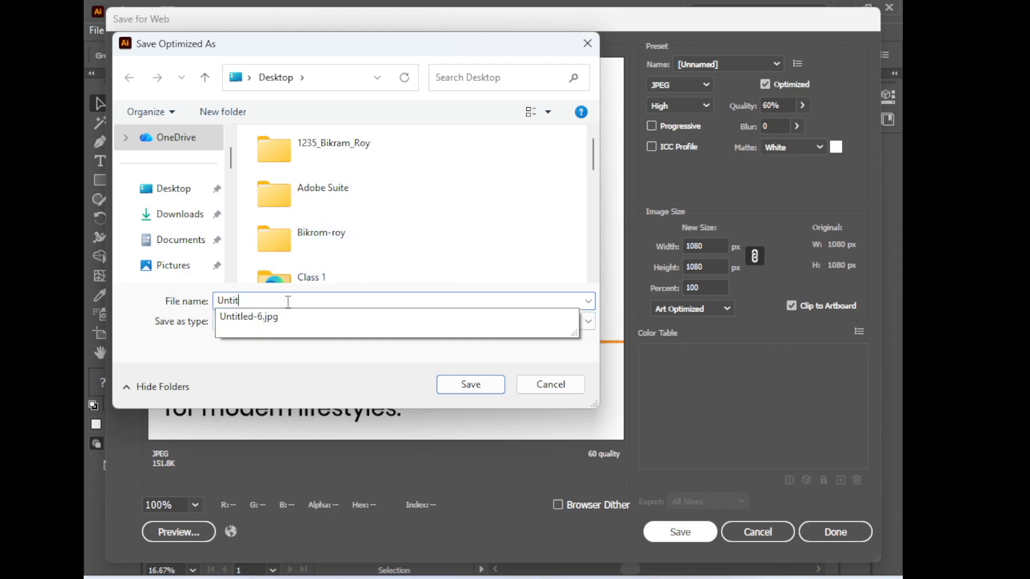
pyautogui.press('BackSpace')
pyautogui.press('BackSpace')
pyautogui.press('BackSpace')
pyautogui.write('33333')
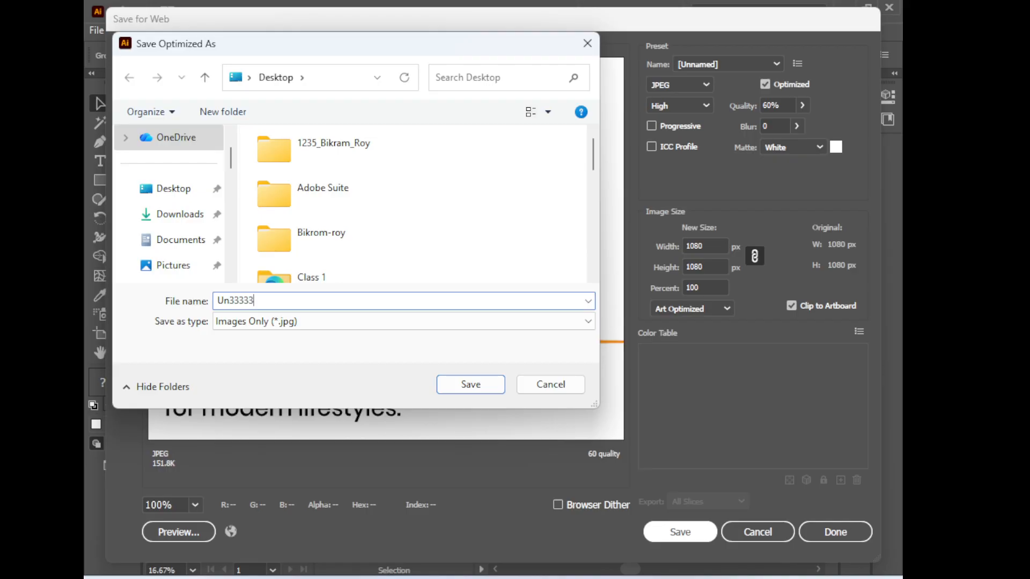
pyautogui.click(470, 385)
pyautogui.click(445, 438)
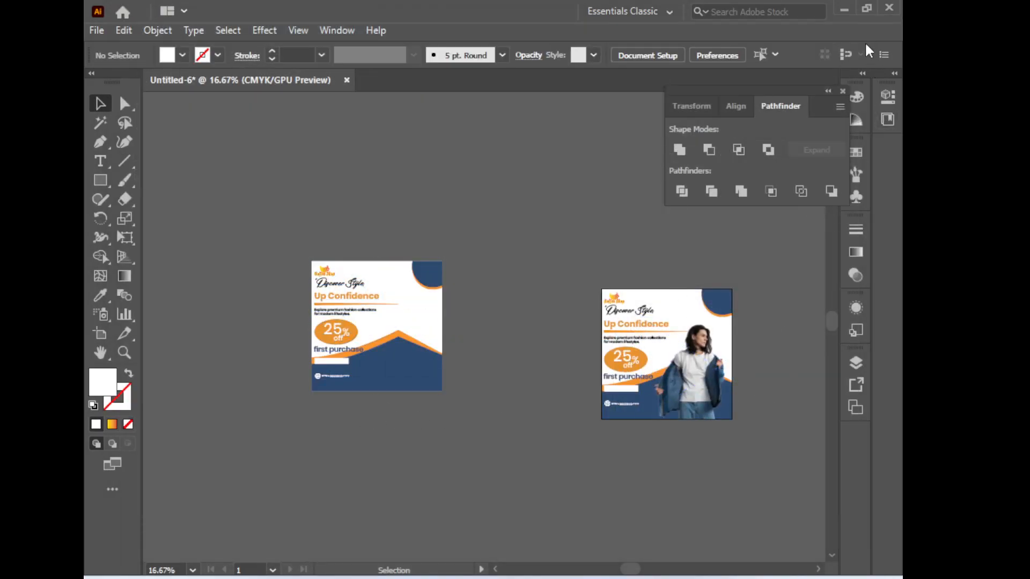
# Check the desktop for the exported images Unt5555.jpg and Un33333.jpg
pyautogui.click(841, 11)
pyautogui.click(713, 60)
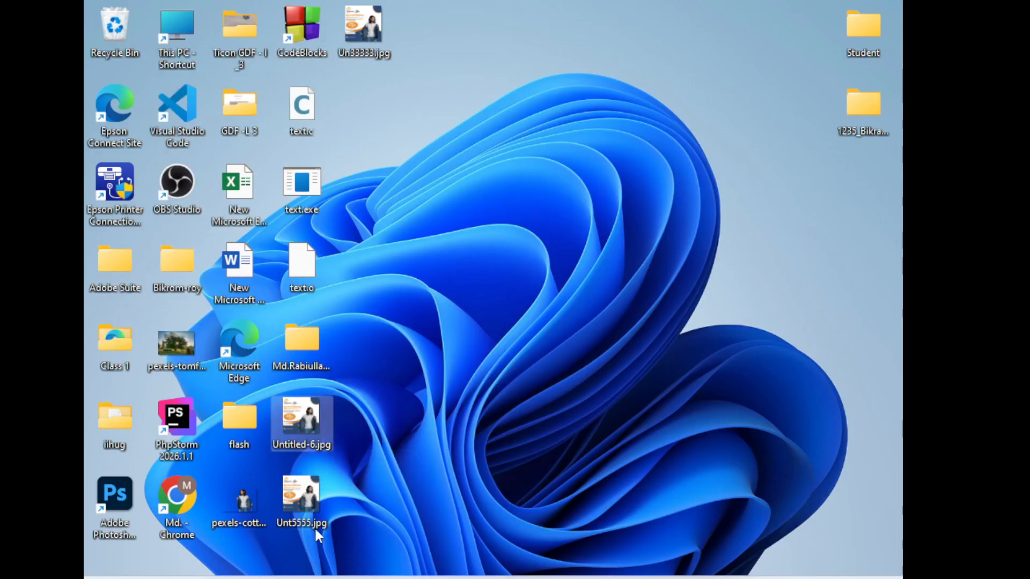
pyautogui.click(305, 509)
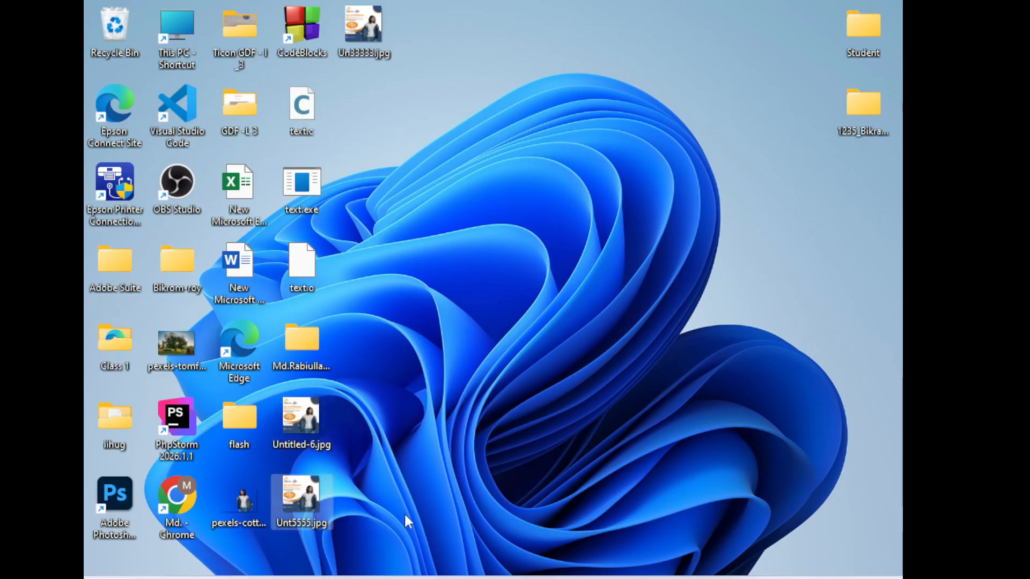
pyautogui.click(439, 226)
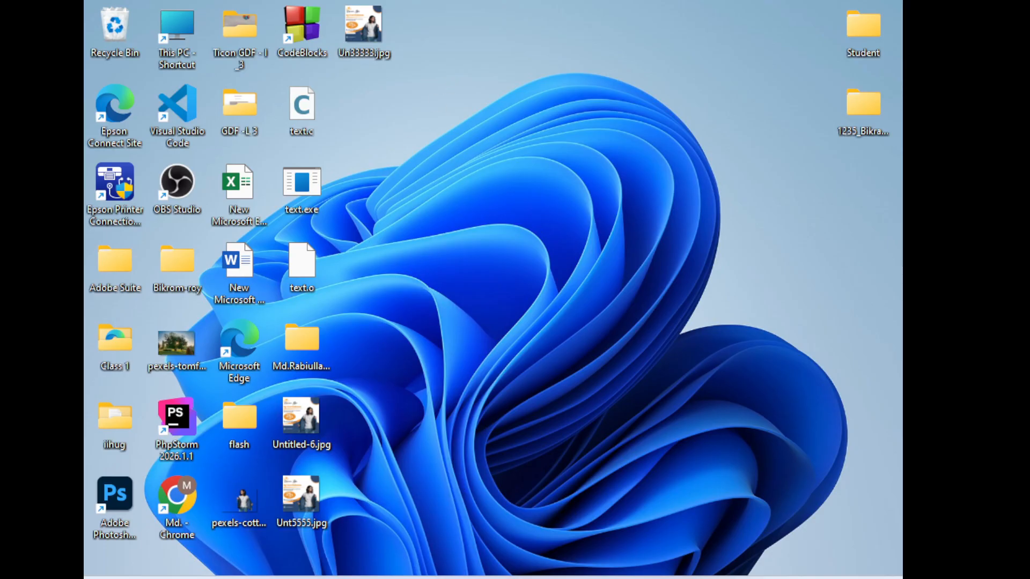
# Return to Illustrator, select the duplicate flyer and export again with Save for Web as a high-quality JPEG on the desktop under a new name
pyautogui.click(565, 577)
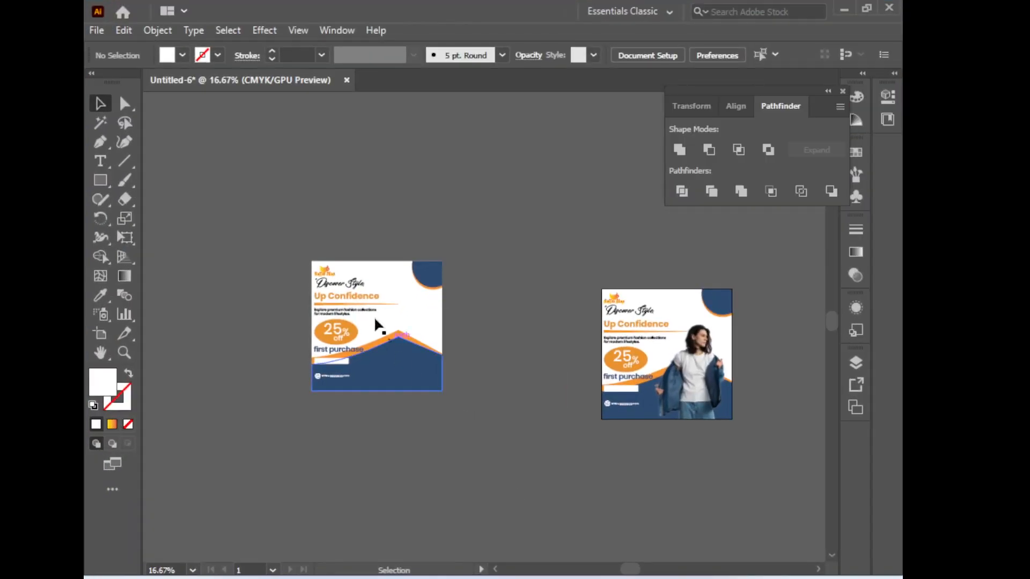
pyautogui.click(374, 317)
pyautogui.click(97, 30)
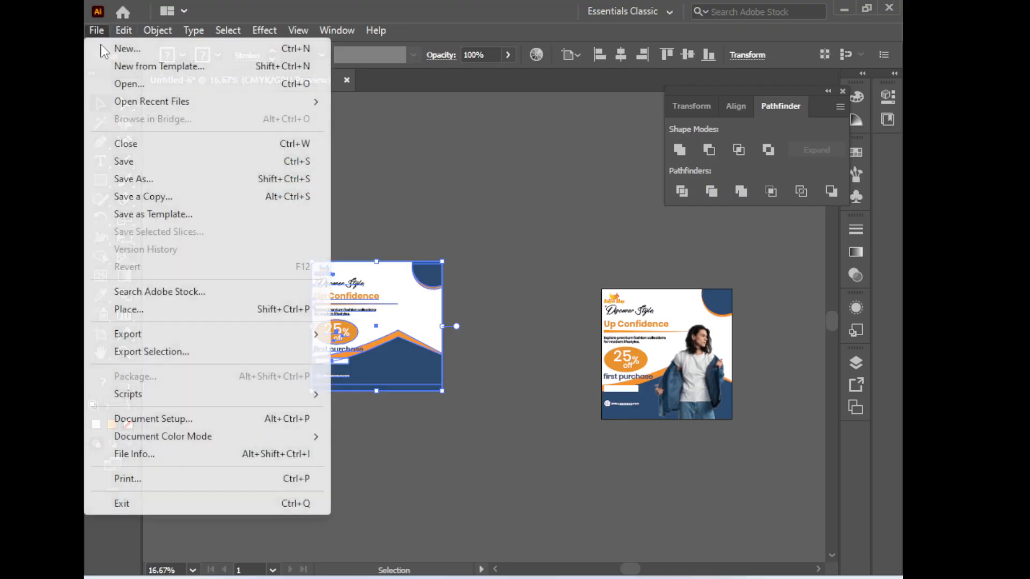
pyautogui.moveTo(211, 335)
pyautogui.click(395, 370)
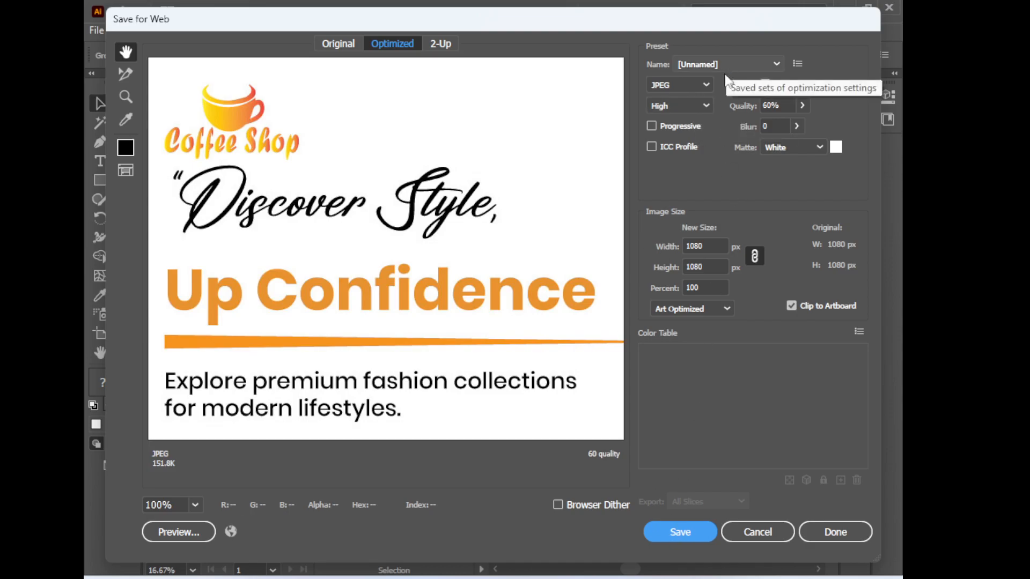
pyautogui.click(683, 538)
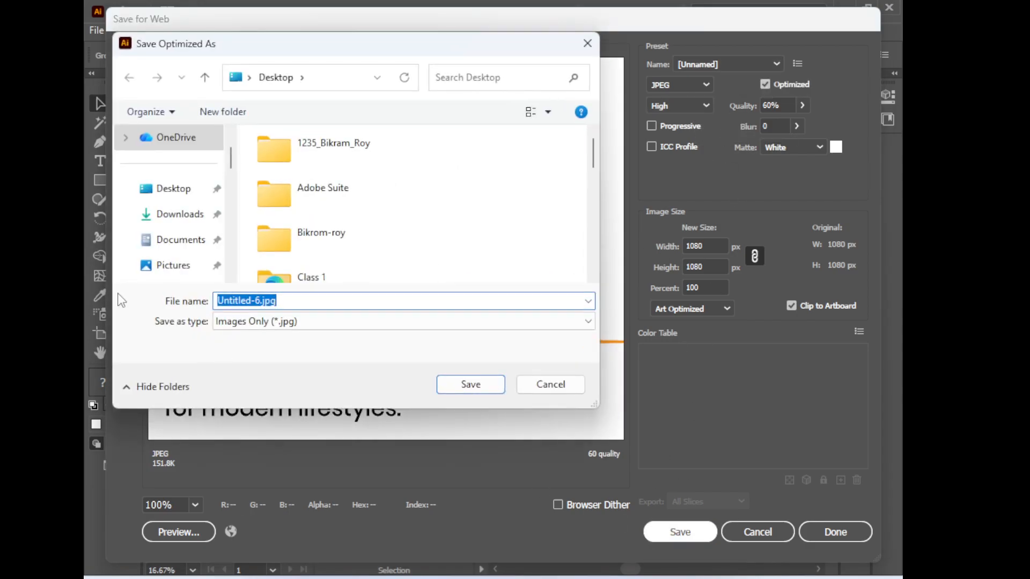
pyautogui.click(214, 189)
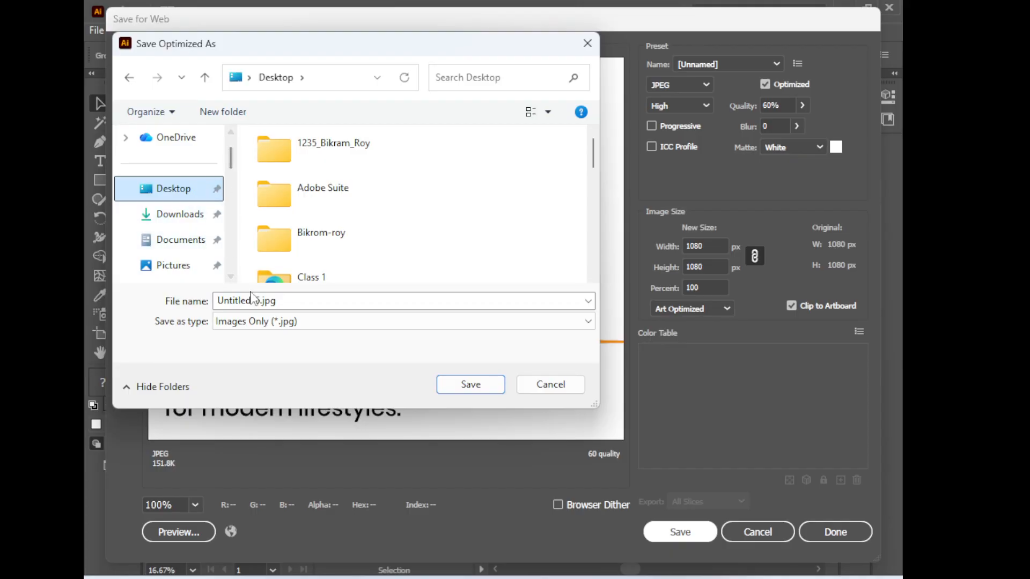
pyautogui.click(281, 300)
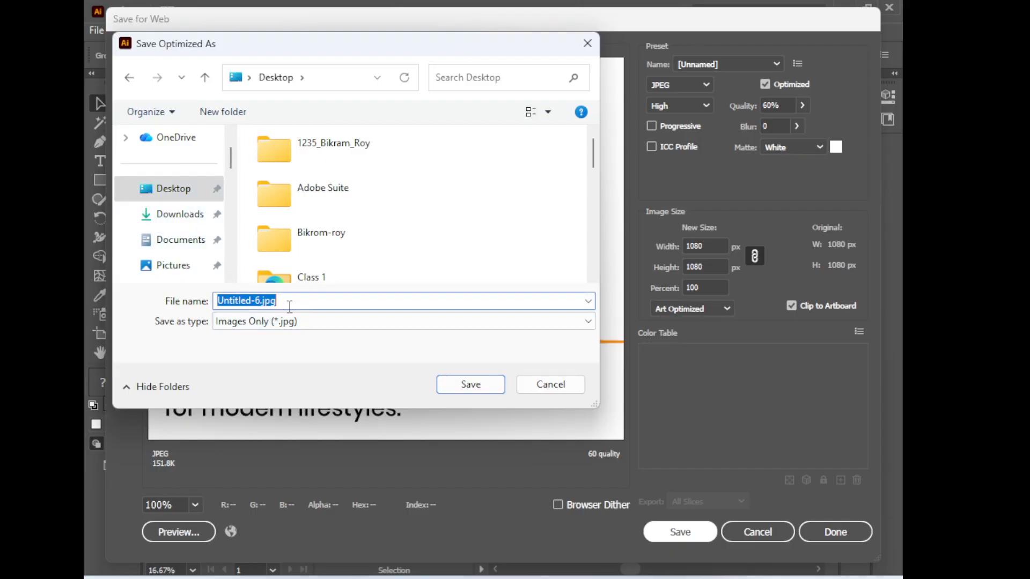
pyautogui.write('SWWW')
pyautogui.click(484, 387)
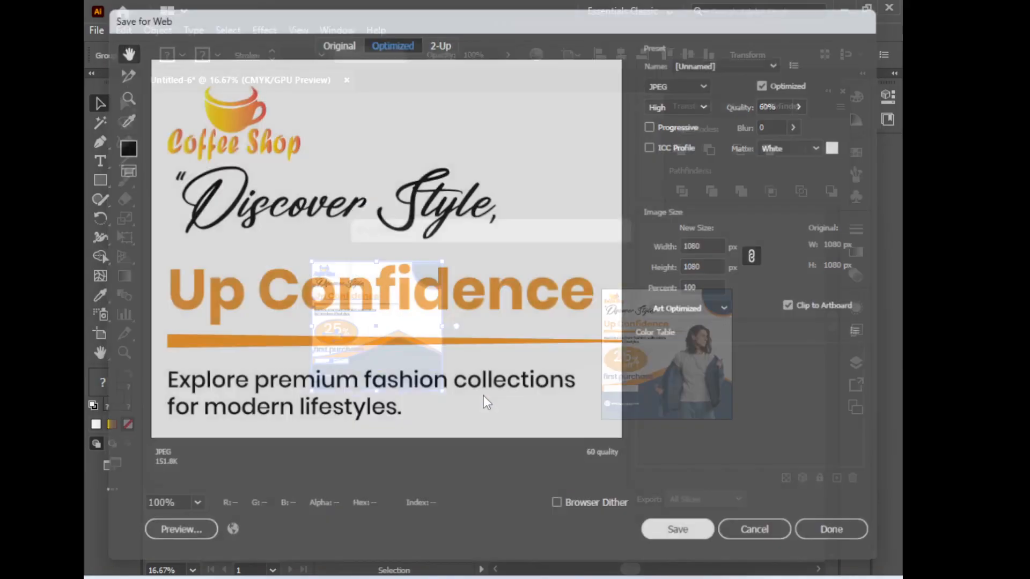
# Return to the desktop and check for the newest exported flyer image
pyautogui.click(846, 12)
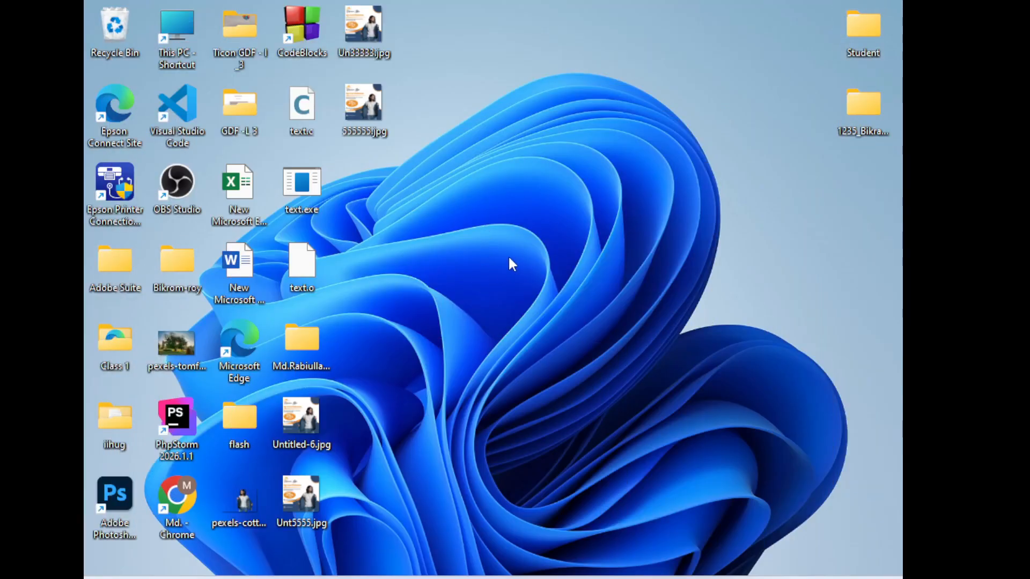
pyautogui.rightClick(531, 238)
pyautogui.click(482, 358)
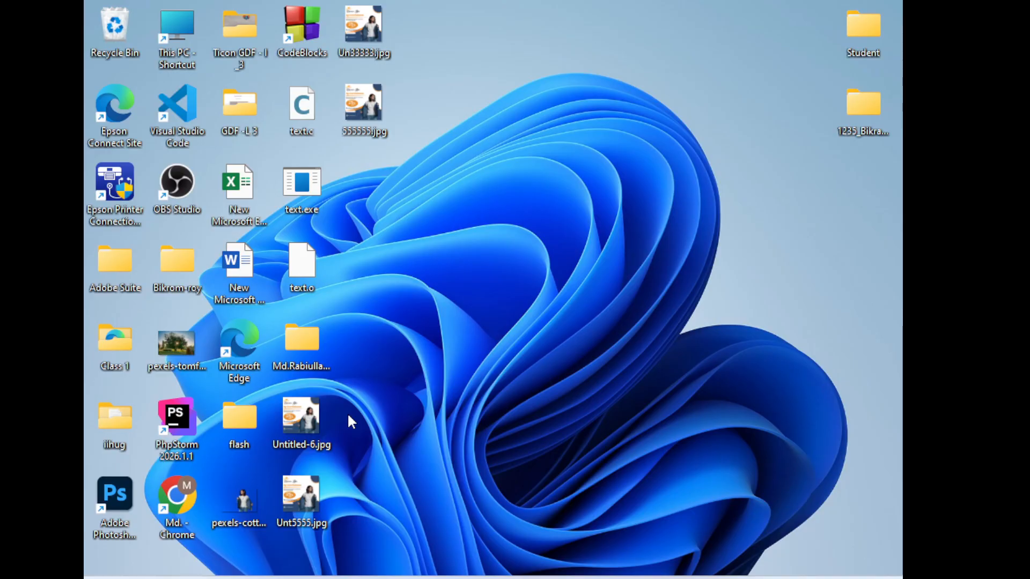
# Return to Illustrator and delete the grouped duplicate flyer without the man beside the artboard
pyautogui.hotkey('alt', 'Tab')
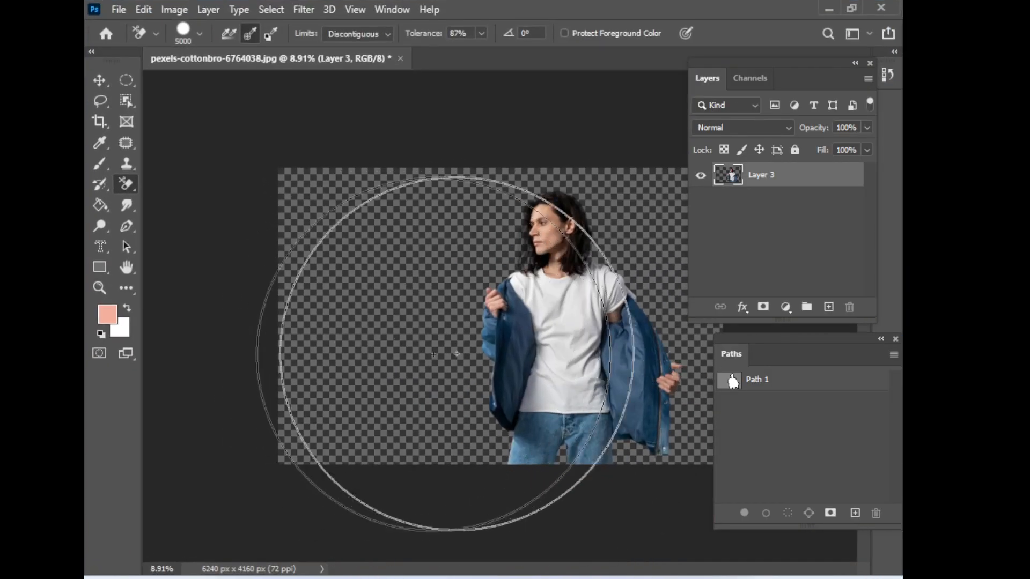
pyautogui.click(600, 577)
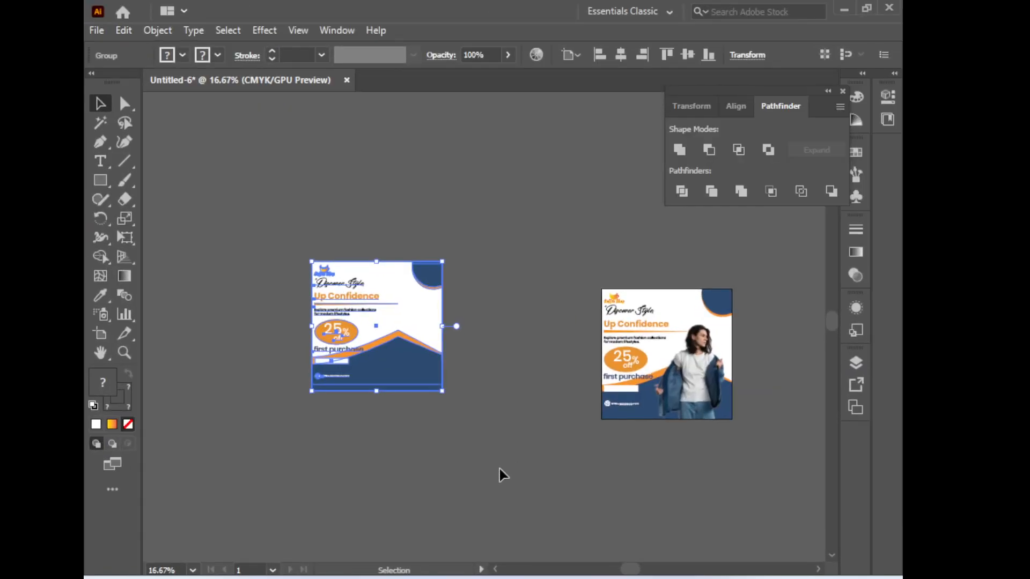
pyautogui.moveTo(570, 576)
pyautogui.press('Delete')
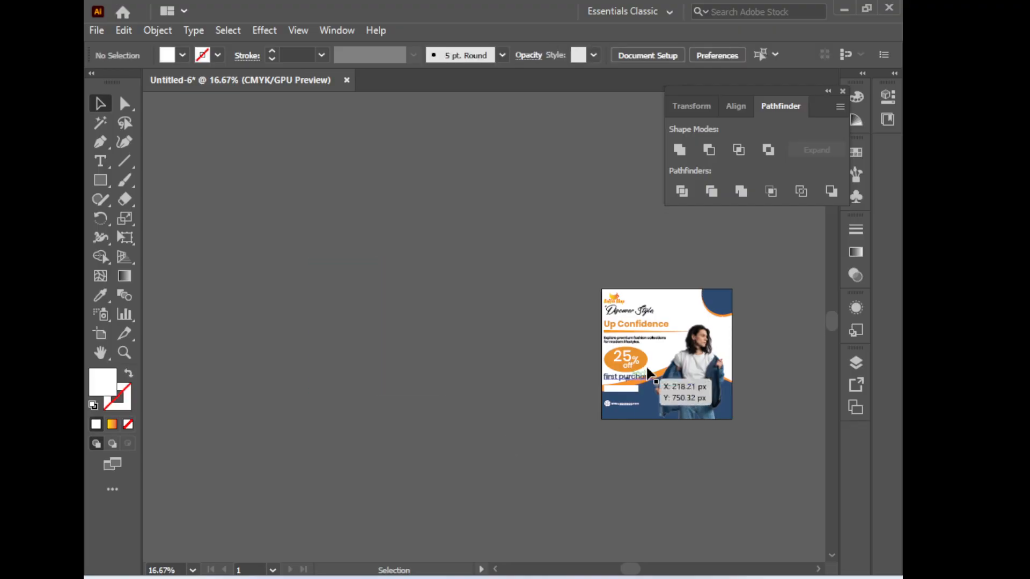
pyautogui.moveTo(600, 421); pyautogui.dragTo(558, 418)
pyautogui.keyDown('ctrl'); pyautogui.click(593, 363); pyautogui.keyUp('ctrl')
pyautogui.moveTo(593, 363); pyautogui.dragTo(634, 390)
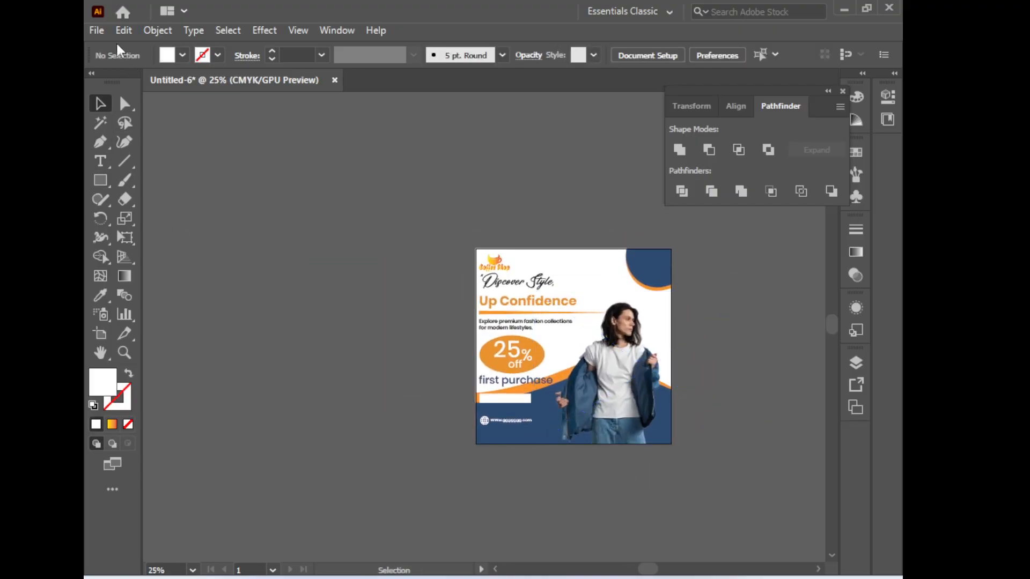
# Create a new document from the recent A4 preset, 210 x 297 mm
pyautogui.click(97, 33)
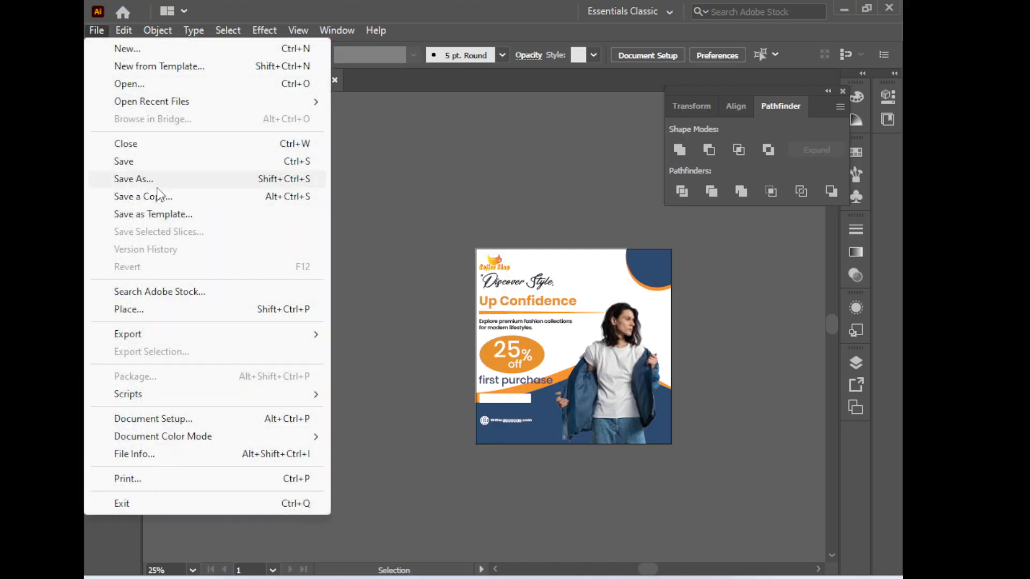
pyautogui.click(127, 48)
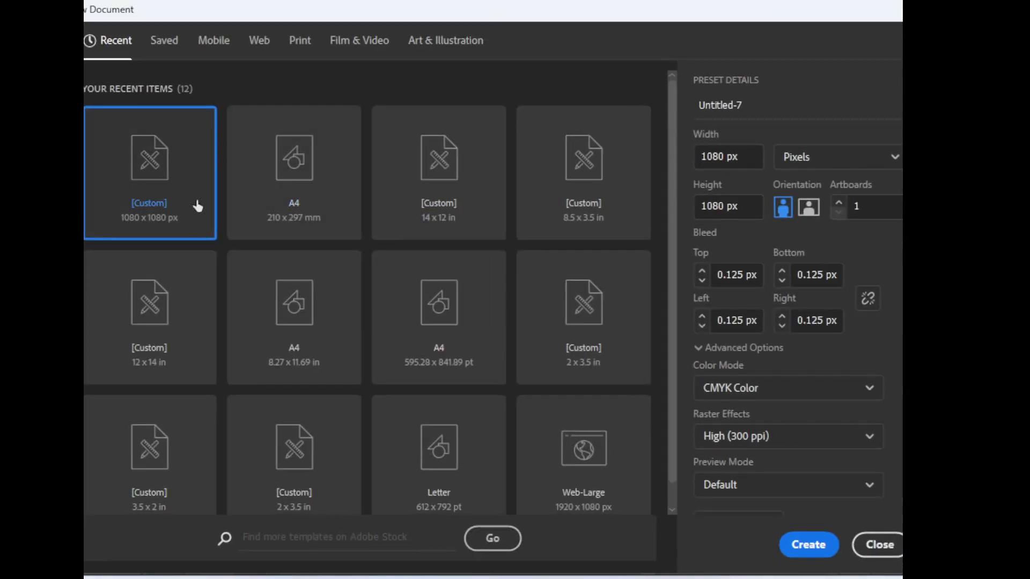
pyautogui.click(295, 225)
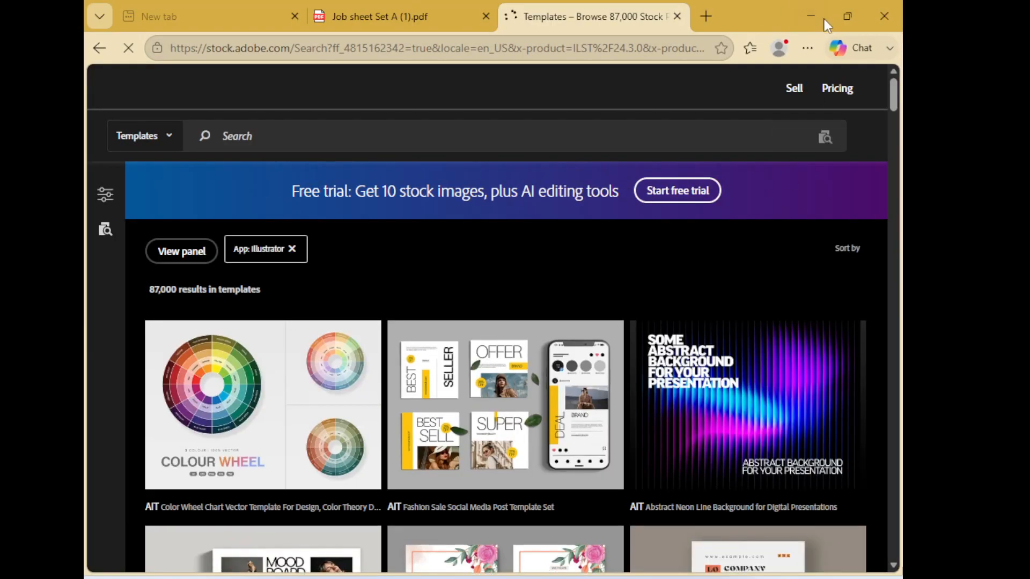
pyautogui.click(811, 17)
pyautogui.click(298, 220)
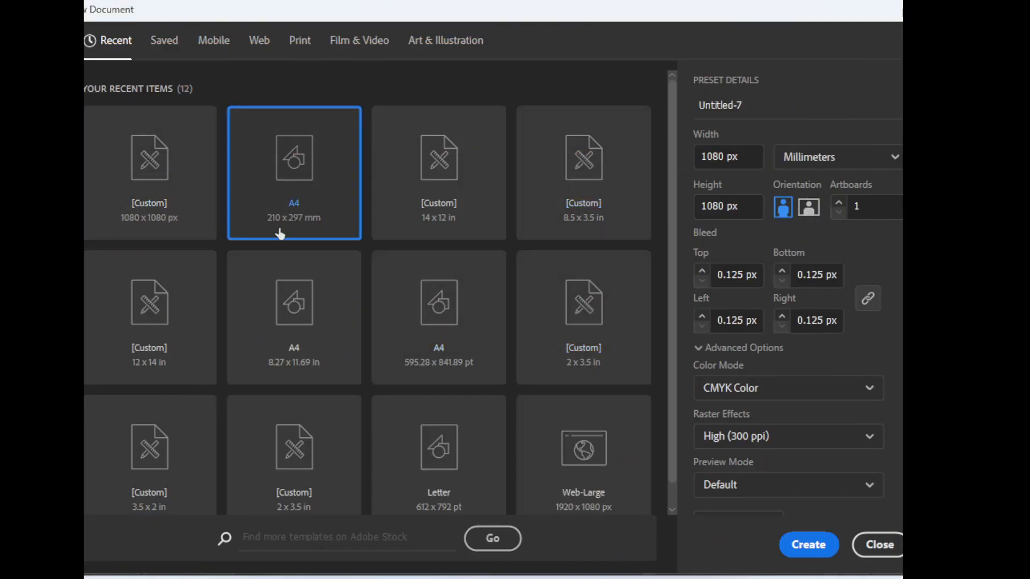
pyautogui.click(808, 544)
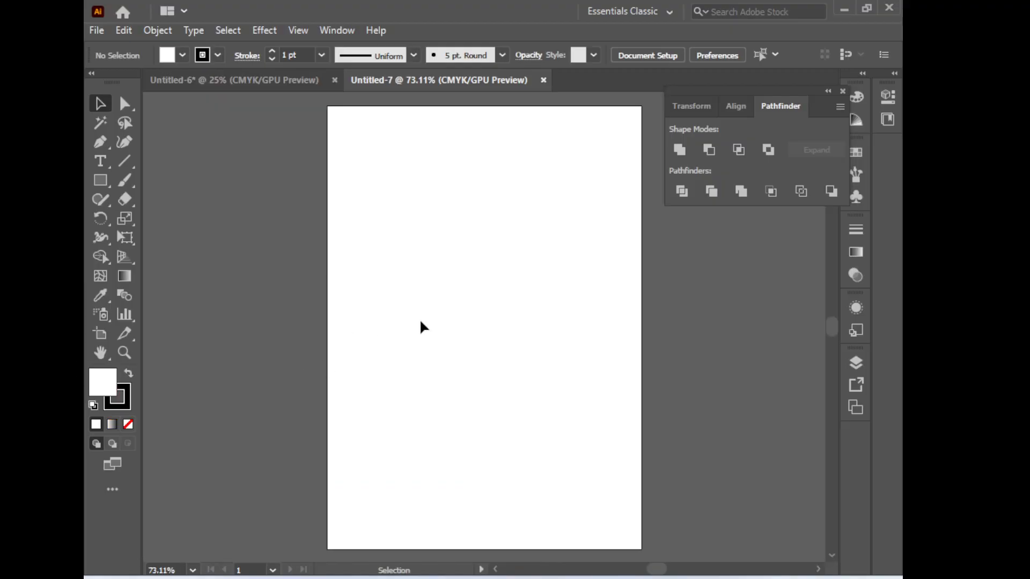
# Copy the complete flyer artwork from Untitled-6 and paste it into the new A4 document Untitled-7
pyautogui.click(244, 78)
pyautogui.moveTo(407, 222); pyautogui.dragTo(722, 519)
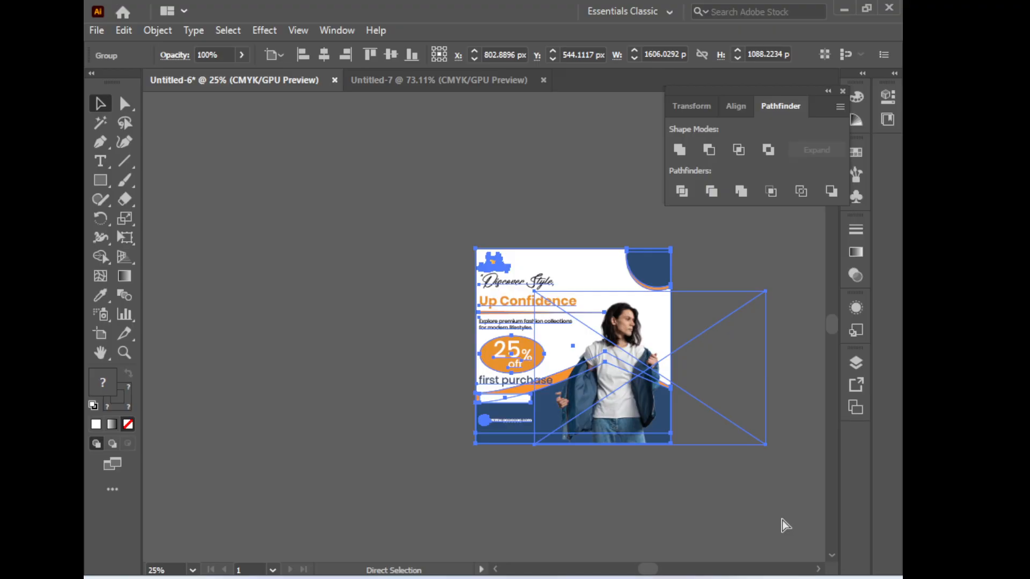
pyautogui.click(446, 82)
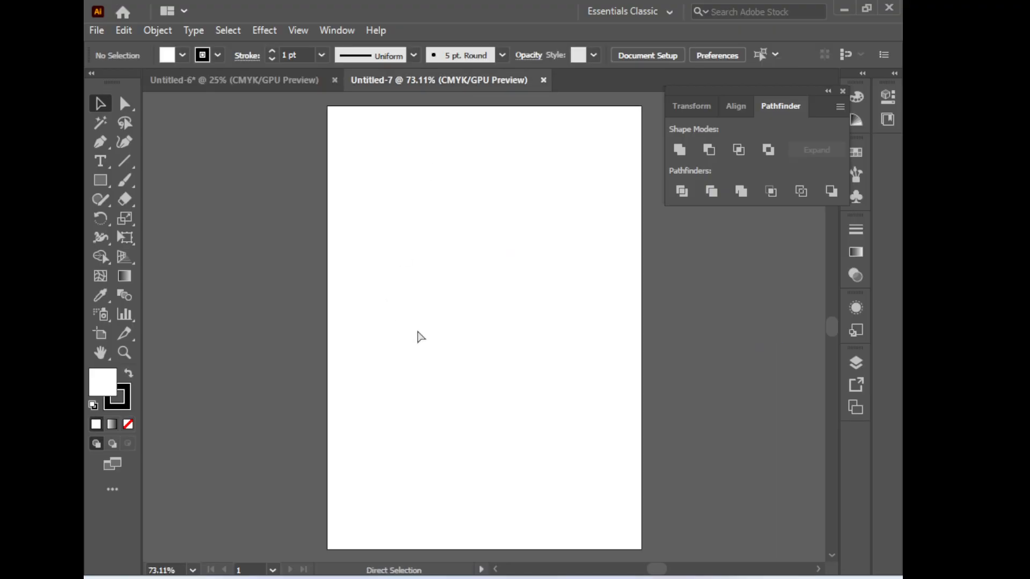
pyautogui.hotkey('ctrl', 'v')
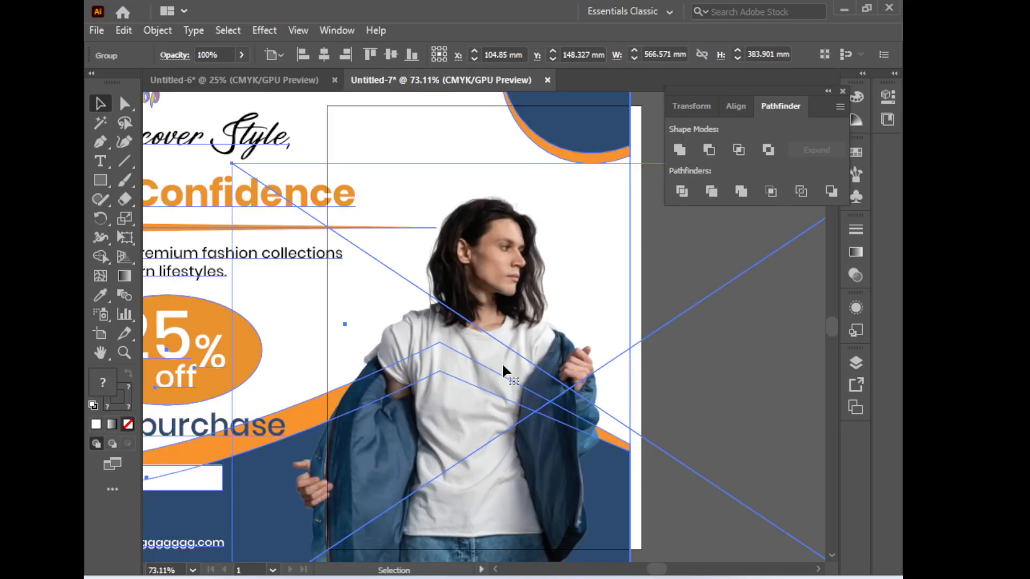
pyautogui.hotkey('ctrl', '-')
pyautogui.hotkey('ctrl', '-')
pyautogui.hotkey('ctrl', '-')
pyautogui.hotkey('ctrl', '-')
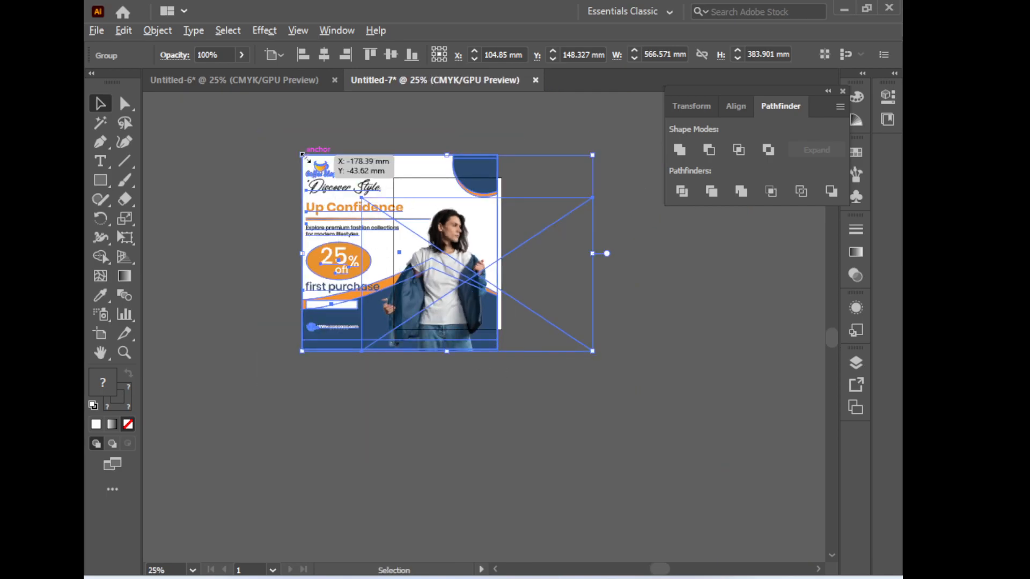
# Scale the pasted flyer down proportionally about its centre to about 136 x 92 mm on the A4 page
pyautogui.moveTo(301, 155); pyautogui.dragTo(410, 231)
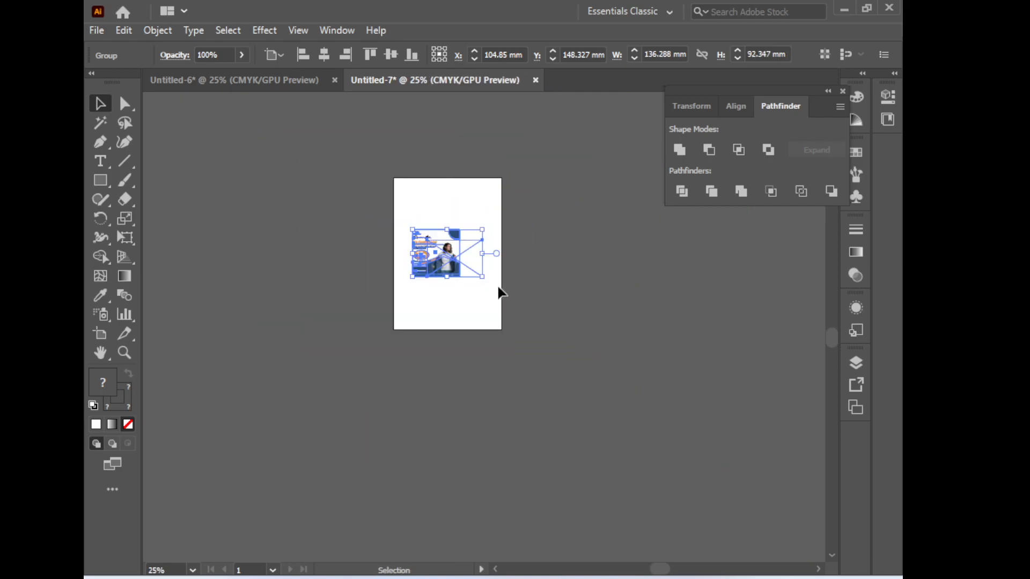
pyautogui.hotkey('ctrl', '+')
pyautogui.click(455, 332)
pyautogui.click(451, 290)
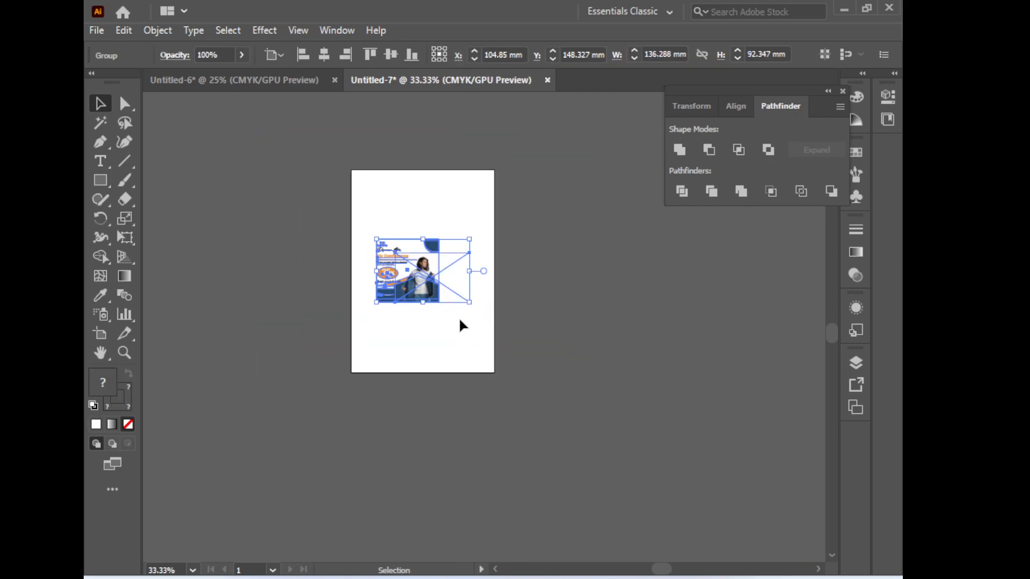
pyautogui.hotkey('ctrl', 'space')
pyautogui.keyDown('ctrl'); pyautogui.click(454, 300); pyautogui.keyUp('ctrl')
pyautogui.keyDown('ctrl'); pyautogui.click(455, 300); pyautogui.keyUp('ctrl')
pyautogui.click(478, 383)
pyautogui.click(469, 354)
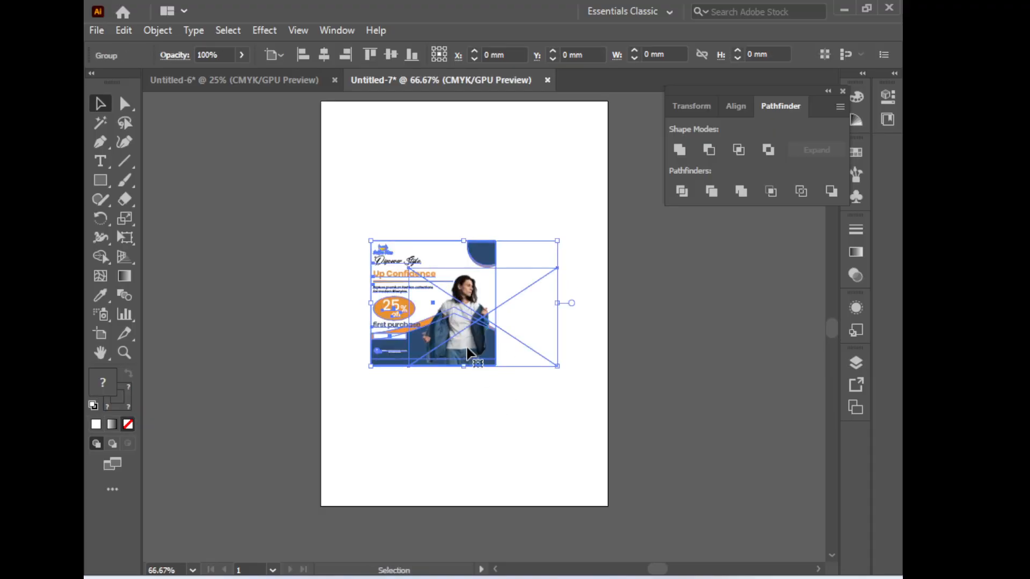
pyautogui.click(503, 430)
pyautogui.click(456, 321)
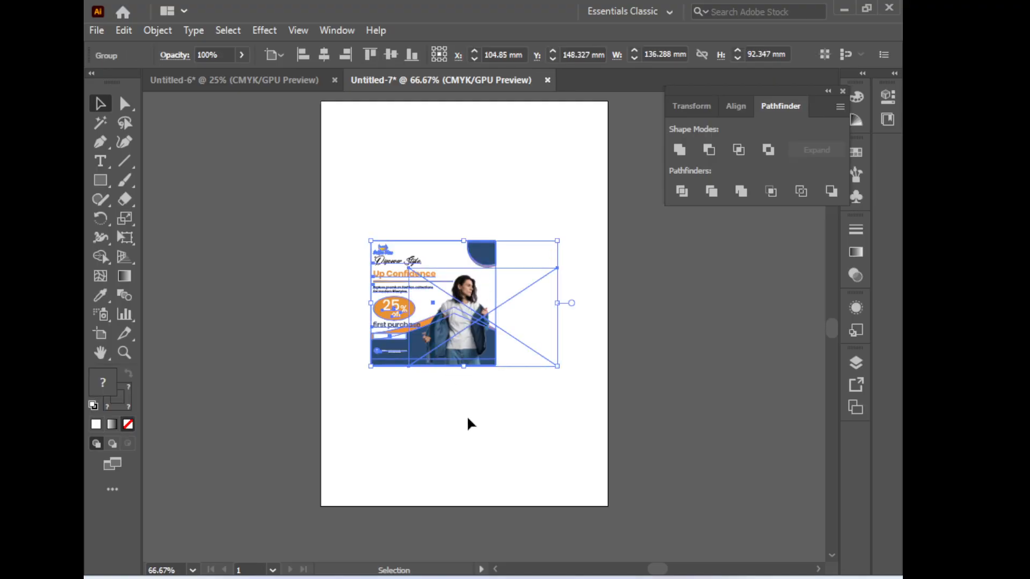
# Delete the pasted flyer from the A4 page, return to Untitled-6 and deselect the original flyer
pyautogui.press('Delete')
pyautogui.click(289, 80)
pyautogui.hotkey('ctrl', 'space')
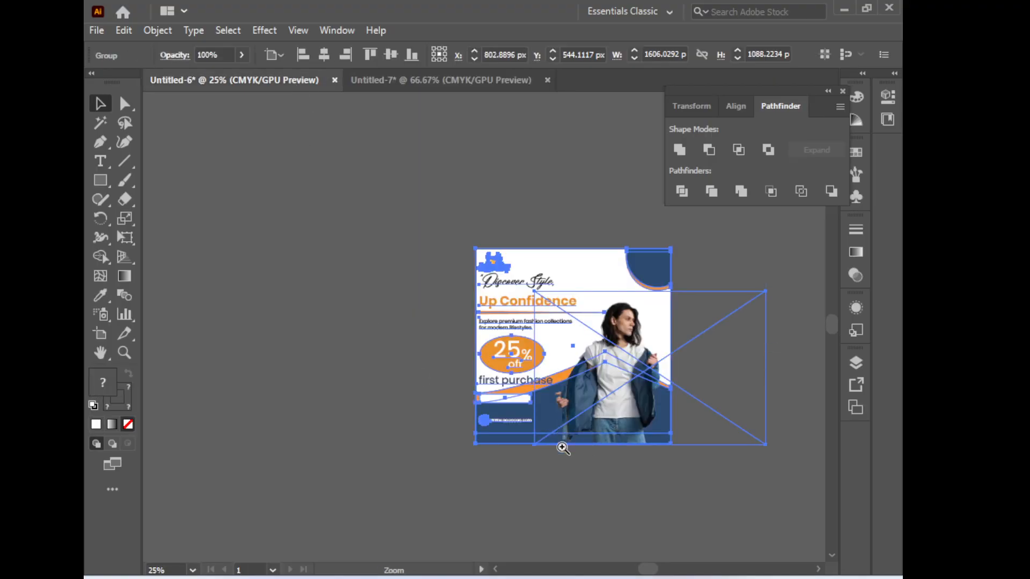
pyautogui.keyDown('ctrl'); pyautogui.click(562, 447); pyautogui.keyUp('ctrl')
pyautogui.press('space')
pyautogui.moveTo(587, 399); pyautogui.dragTo(539, 491)
pyautogui.click(539, 491)
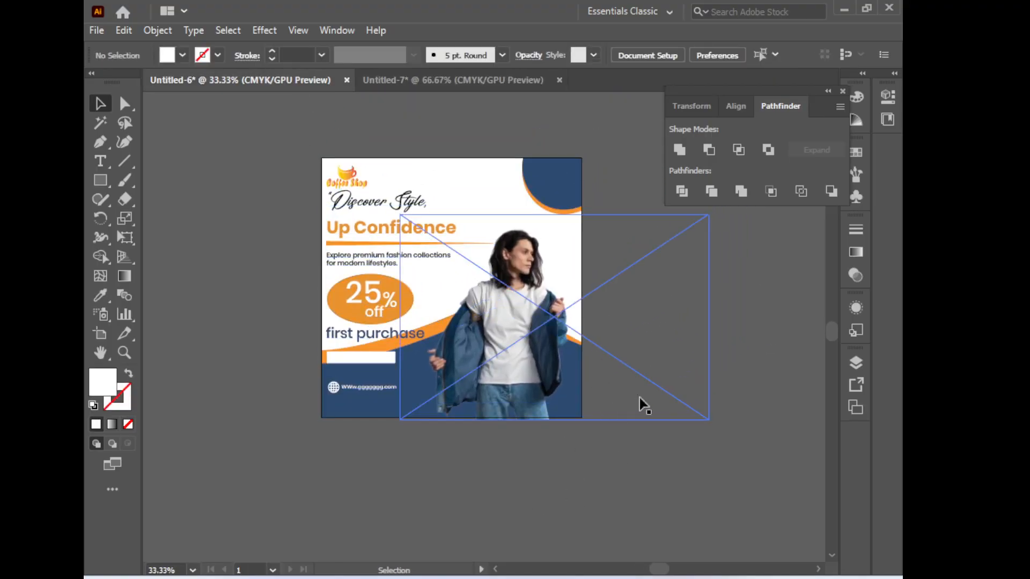
pyautogui.moveTo(580, 391); pyautogui.dragTo(579, 398)
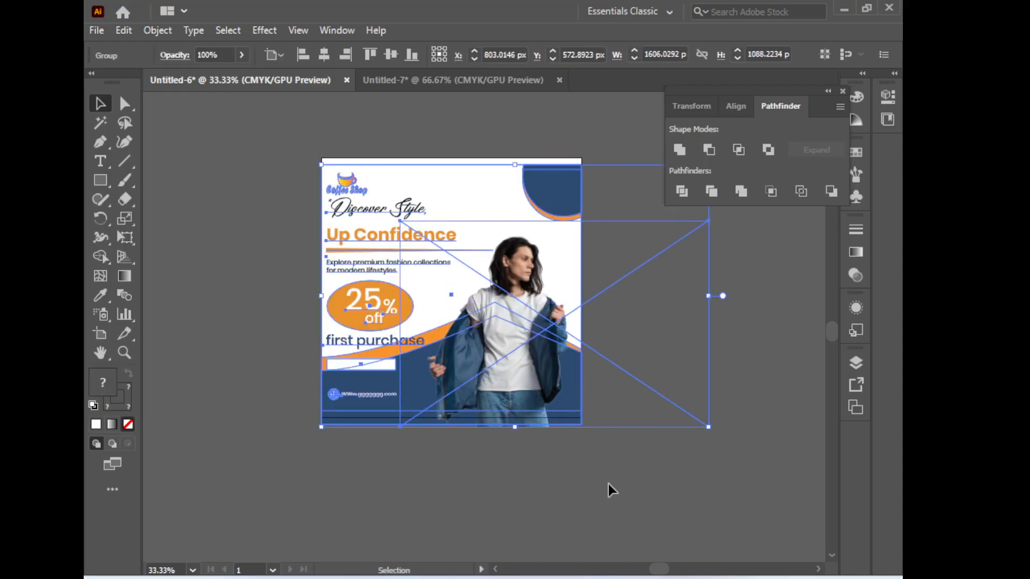
pyautogui.hotkey('ctrl', 'z')
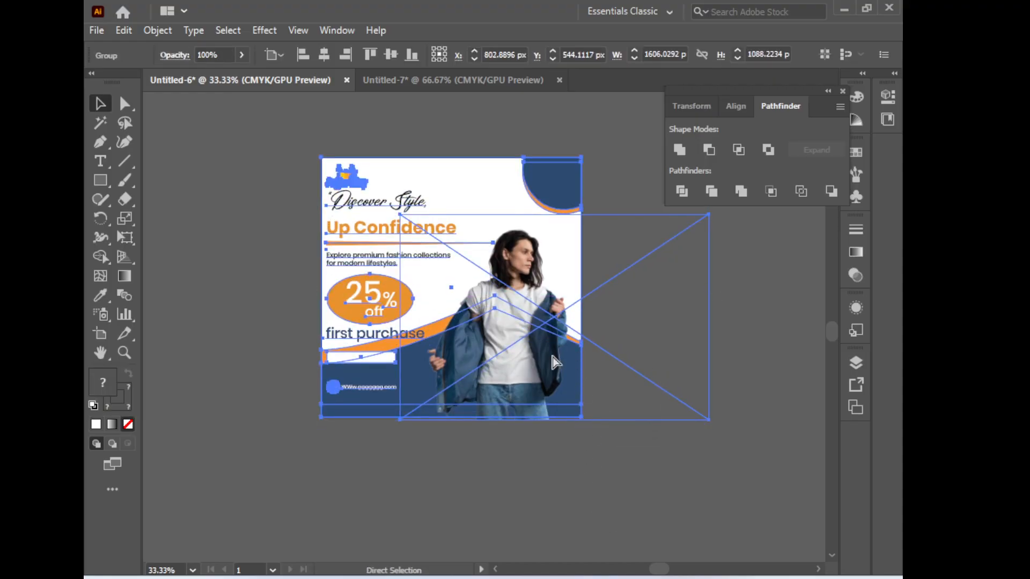
pyautogui.click(764, 517)
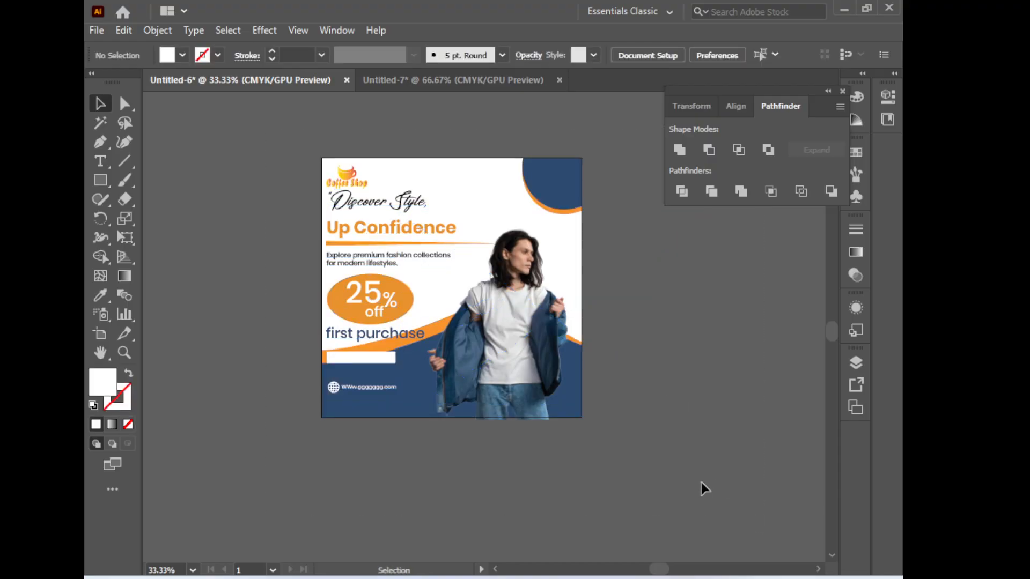
# Examine the flyer in Untitled-6 up close, including the man, headings, discount badge and logo
pyautogui.keyDown('ctrl'); pyautogui.click(568, 324); pyautogui.keyUp('ctrl')
pyautogui.keyDown('ctrl'); pyautogui.click(568, 324); pyautogui.keyUp('ctrl')
pyautogui.moveTo(436, 341); pyautogui.dragTo(511, 380)
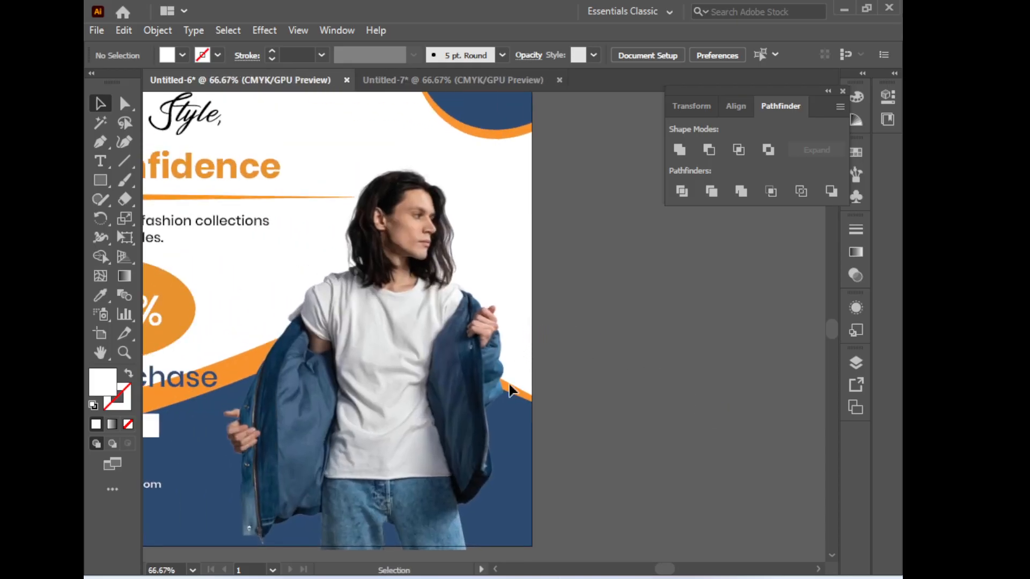
pyautogui.moveTo(361, 357); pyautogui.dragTo(455, 398)
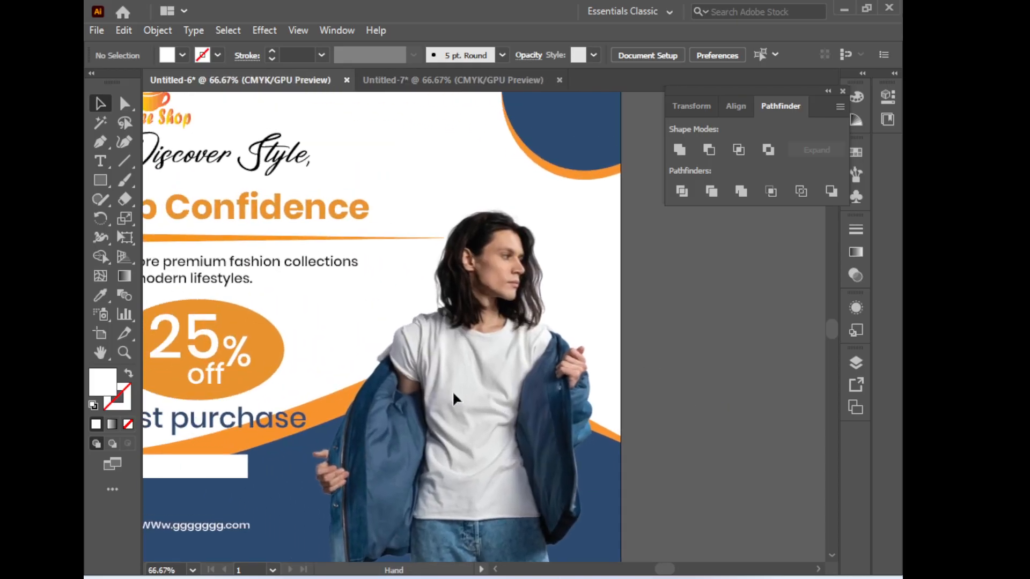
pyautogui.moveTo(249, 299); pyautogui.dragTo(347, 326)
pyautogui.keyDown('ctrl'); pyautogui.keyDown('alt'); pyautogui.click(358, 324); pyautogui.keyUp('alt'); pyautogui.keyUp('ctrl')
pyautogui.keyDown('ctrl'); pyautogui.keyDown('alt'); pyautogui.click(359, 324); pyautogui.keyUp('alt'); pyautogui.keyUp('ctrl')
pyautogui.keyDown('ctrl'); pyautogui.keyDown('alt'); pyautogui.click(360, 323); pyautogui.keyUp('alt'); pyautogui.keyUp('ctrl')
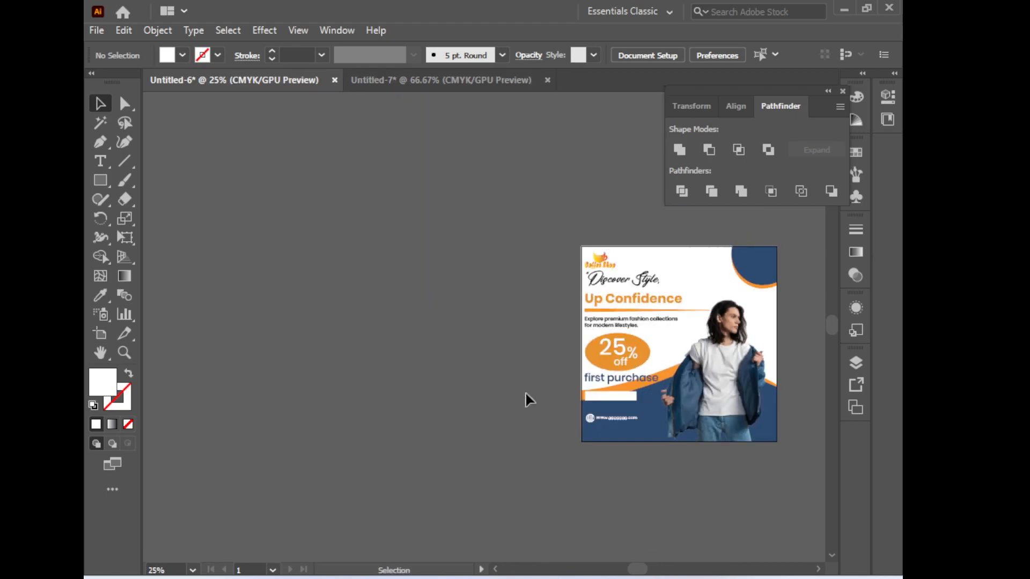
pyautogui.moveTo(576, 449); pyautogui.dragTo(509, 449)
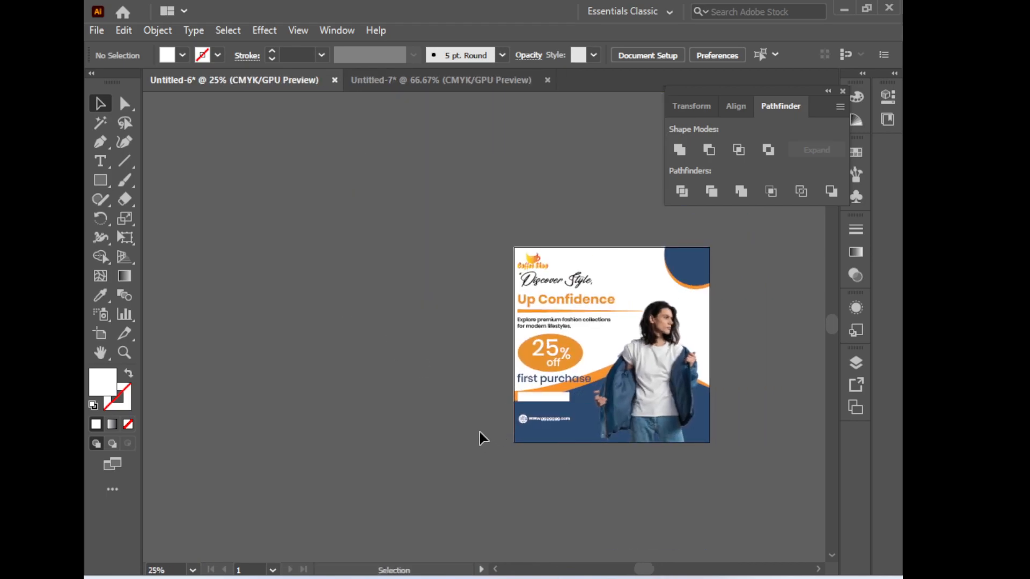
pyautogui.keyDown('ctrl'); pyautogui.click(597, 324); pyautogui.keyUp('ctrl')
pyautogui.keyDown('ctrl'); pyautogui.click(597, 324); pyautogui.keyUp('ctrl')
pyautogui.keyDown('ctrl'); pyautogui.click(596, 324); pyautogui.keyUp('ctrl')
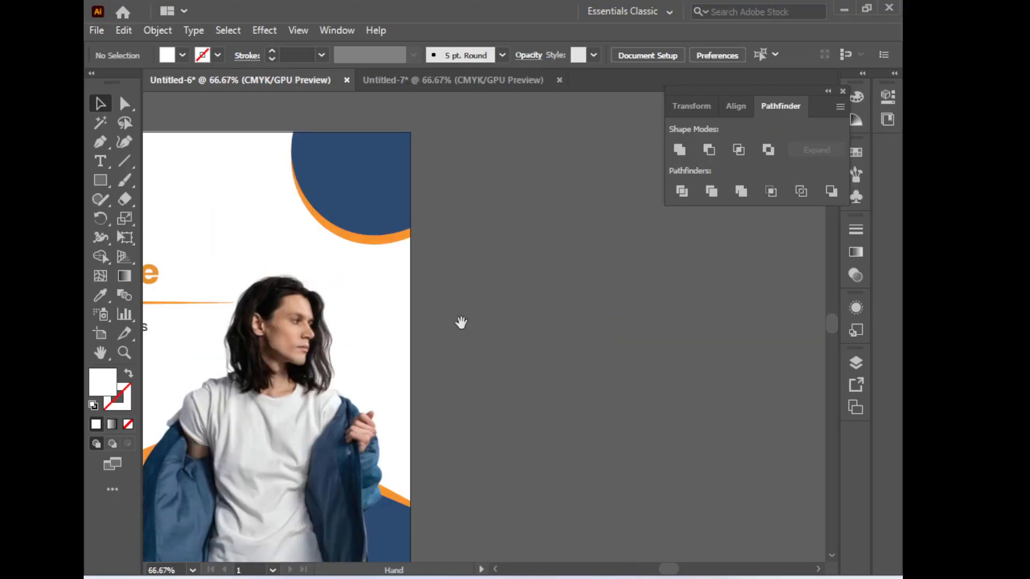
pyautogui.moveTo(461, 322); pyautogui.dragTo(551, 332)
pyautogui.hscroll(-5, 547, 340)
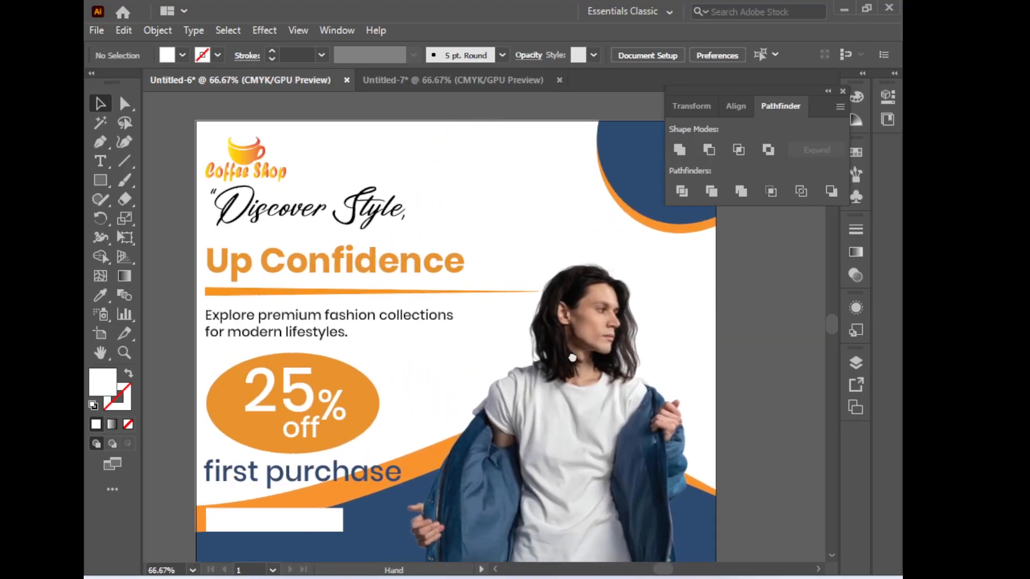
pyautogui.keyDown('ctrl'); pyautogui.keyDown('alt'); pyautogui.click(528, 344); pyautogui.keyUp('alt'); pyautogui.keyUp('ctrl')
pyautogui.keyDown('ctrl'); pyautogui.keyDown('alt'); pyautogui.click(529, 344); pyautogui.keyUp('alt'); pyautogui.keyUp('ctrl')
pyautogui.keyDown('ctrl'); pyautogui.keyDown('alt'); pyautogui.click(531, 344); pyautogui.keyUp('alt'); pyautogui.keyUp('ctrl')
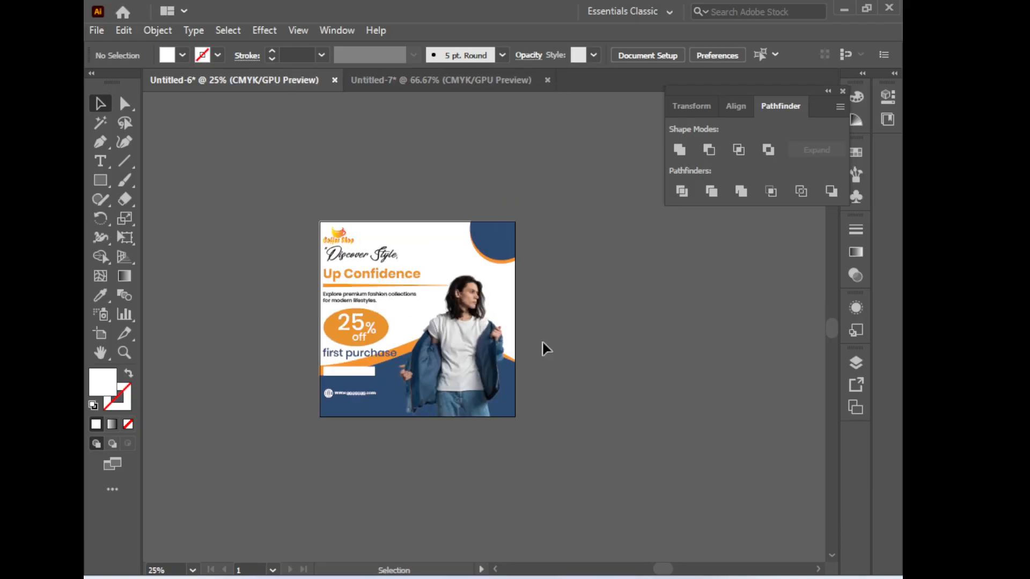
# Leave Illustrator for the desktop and open Mocup.psd in Photoshop from the Graphic Arts folder inside Ticon GDF - l _3
pyautogui.click(462, 78)
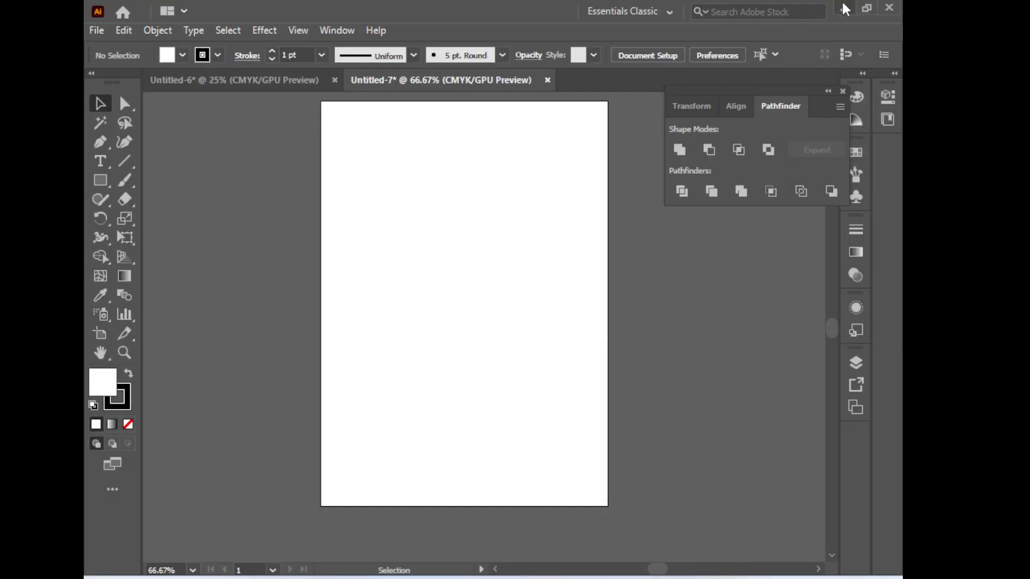
pyautogui.click(843, 3)
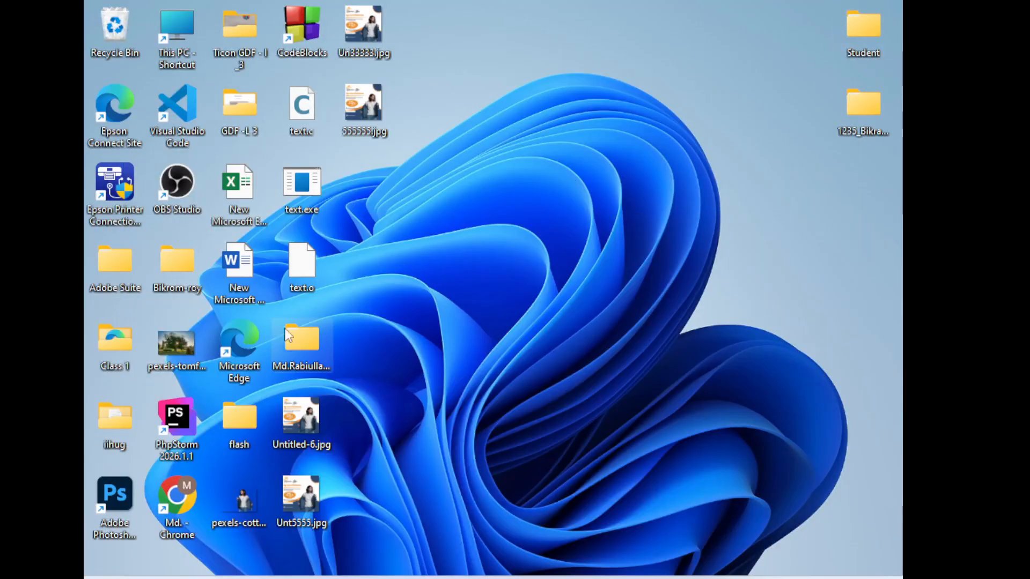
pyautogui.doubleClick(237, 46)
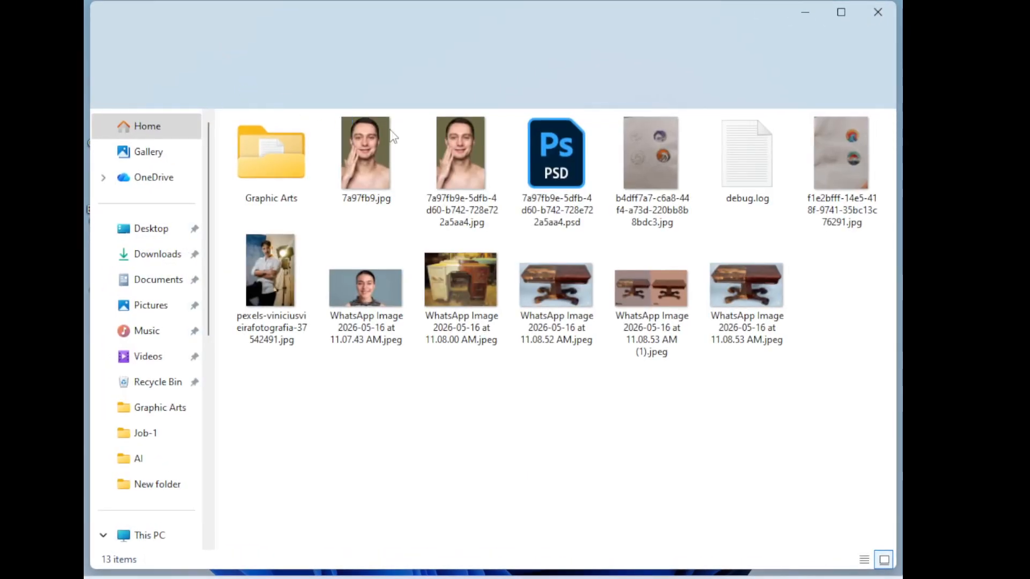
pyautogui.doubleClick(275, 164)
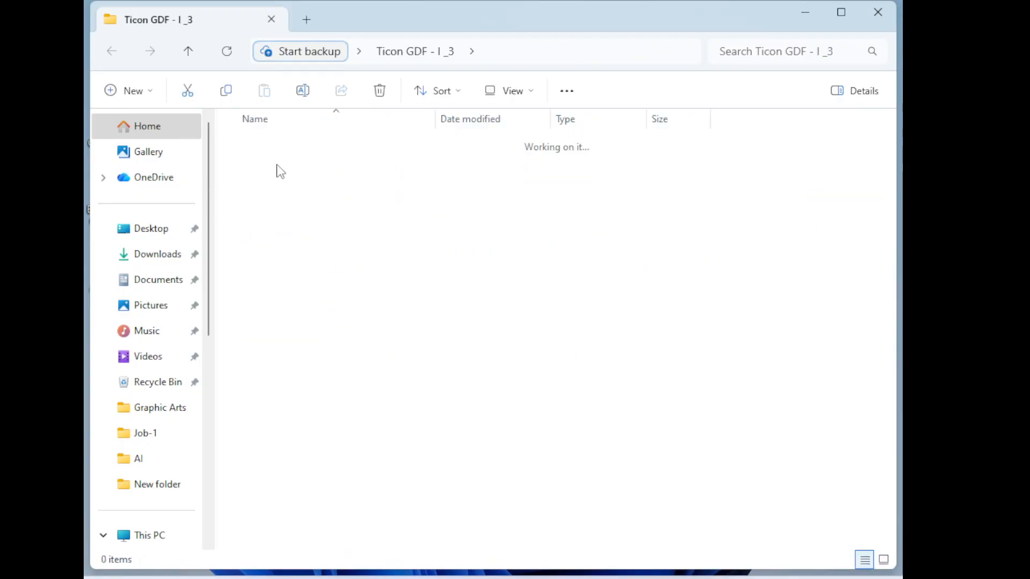
pyautogui.doubleClick(287, 325)
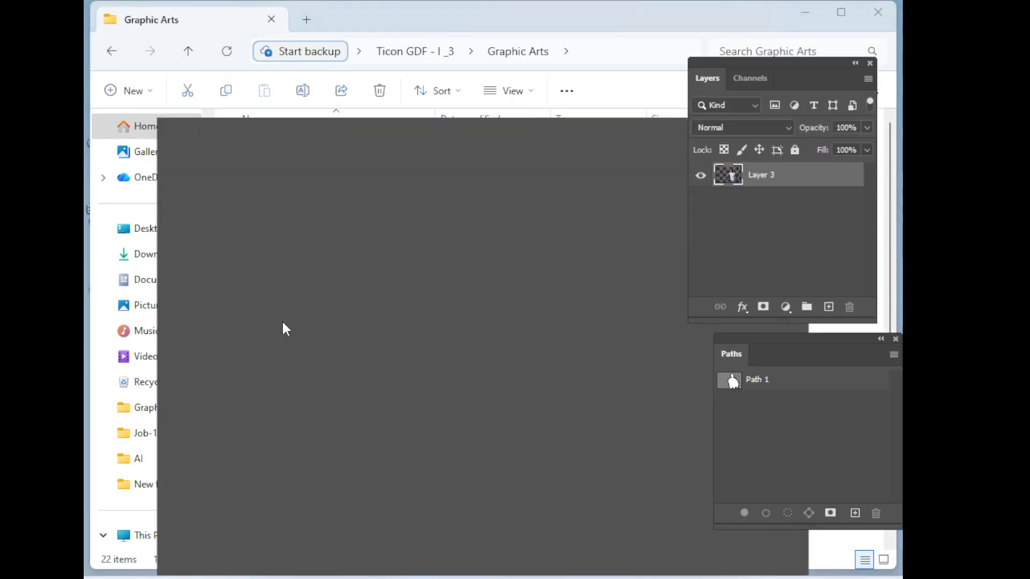
pyautogui.scroll(1, 482, 322)
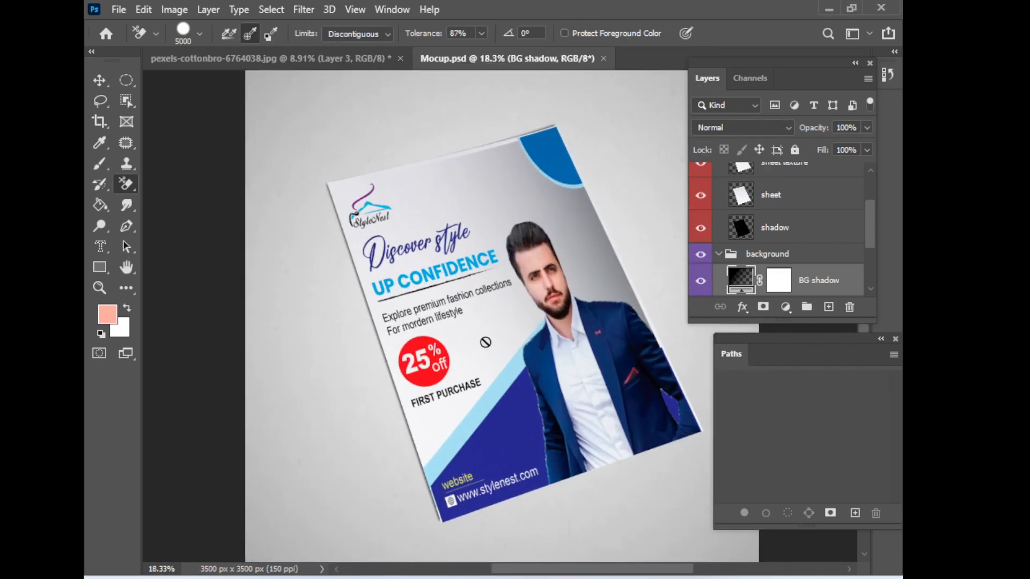
# Toggle the visibility of the flyer layer in the A4_1 group repeatedly to examine what it contributes to the mockup
pyautogui.scroll(-3, 484, 342)
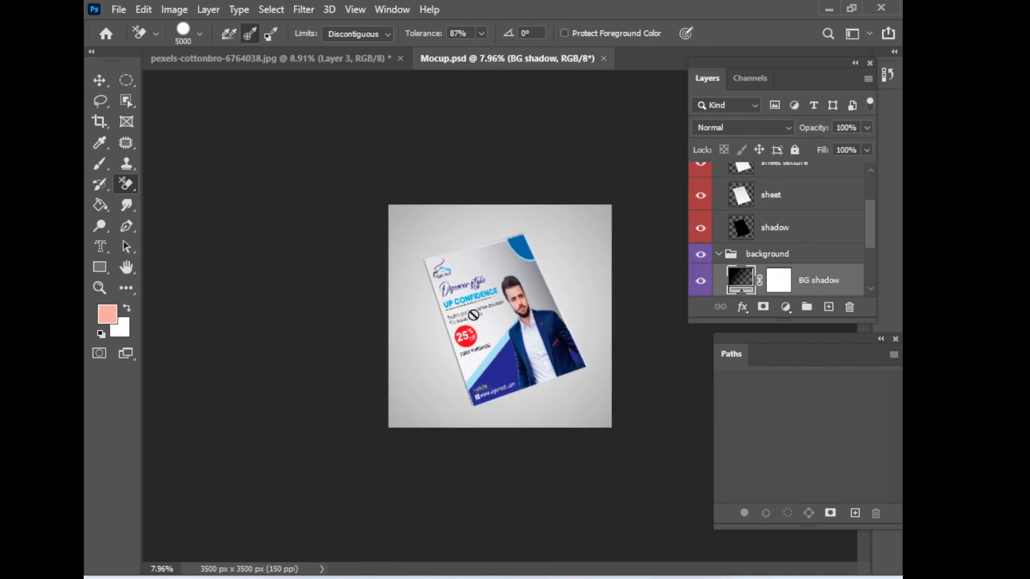
pyautogui.scroll(2, 784, 231)
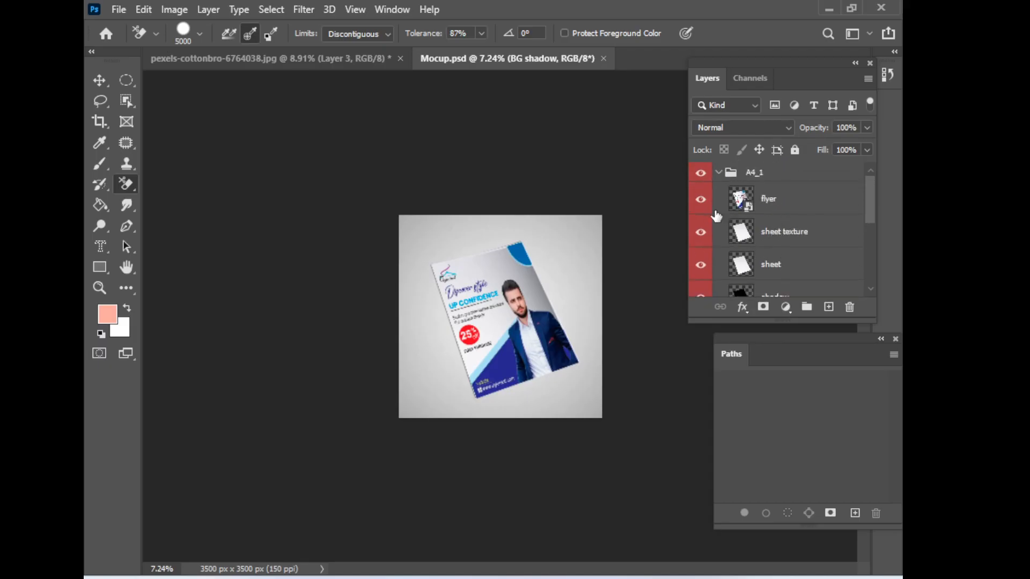
pyautogui.click(700, 201)
pyautogui.click(700, 201)
pyautogui.click(701, 200)
pyautogui.click(701, 201)
pyautogui.click(700, 200)
pyautogui.click(700, 201)
pyautogui.click(700, 201)
pyautogui.click(700, 202)
pyautogui.click(700, 202)
pyautogui.click(701, 201)
pyautogui.click(701, 201)
pyautogui.click(700, 201)
pyautogui.click(700, 202)
pyautogui.click(701, 200)
pyautogui.click(700, 200)
pyautogui.click(700, 200)
# Open the contents of the flyer smart object, and open 555555.jpg from the desktop as a separate Photoshop document
pyautogui.doubleClick(741, 199)
pyautogui.click(506, 239)
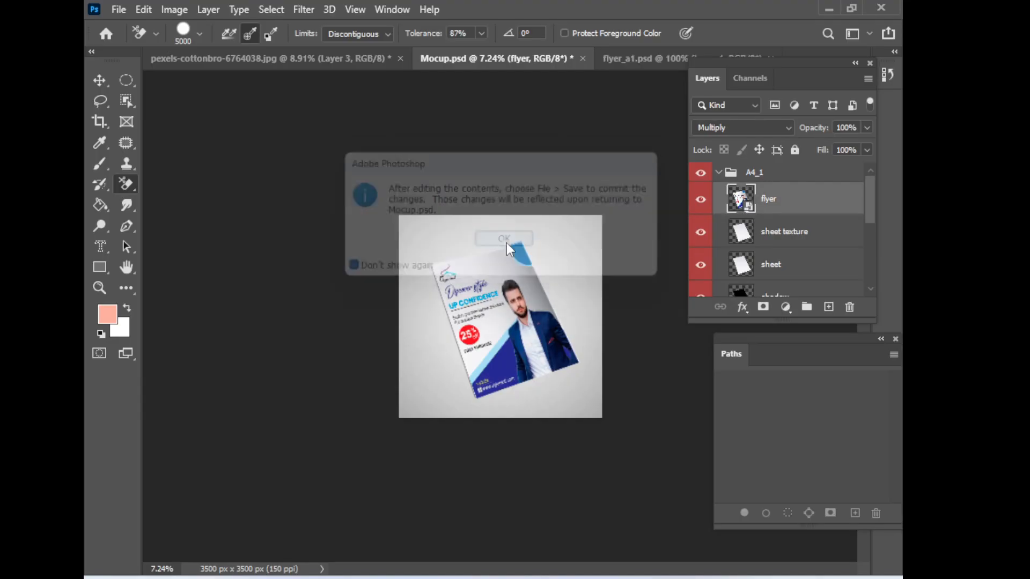
pyautogui.click(828, 8)
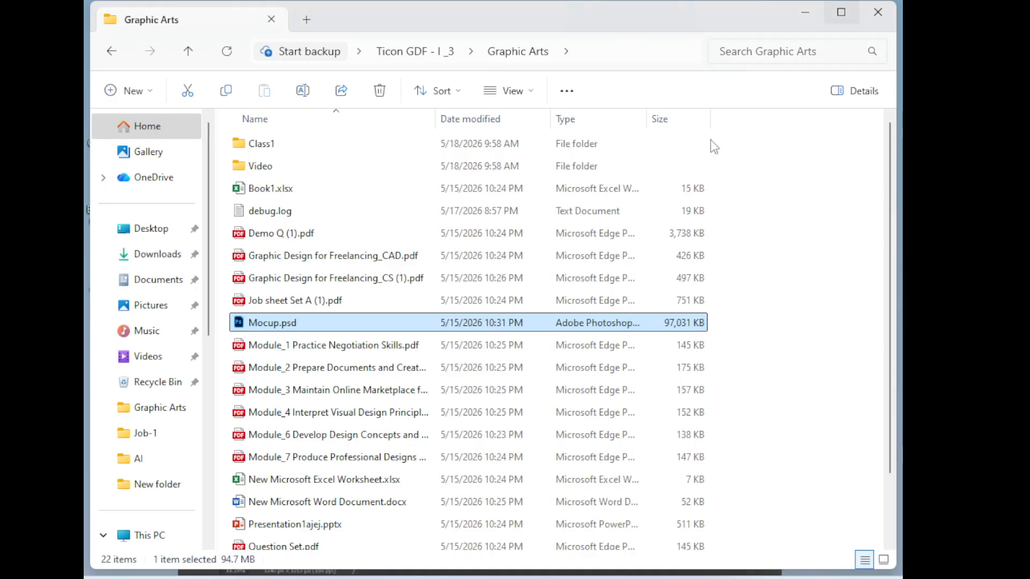
pyautogui.click(805, 12)
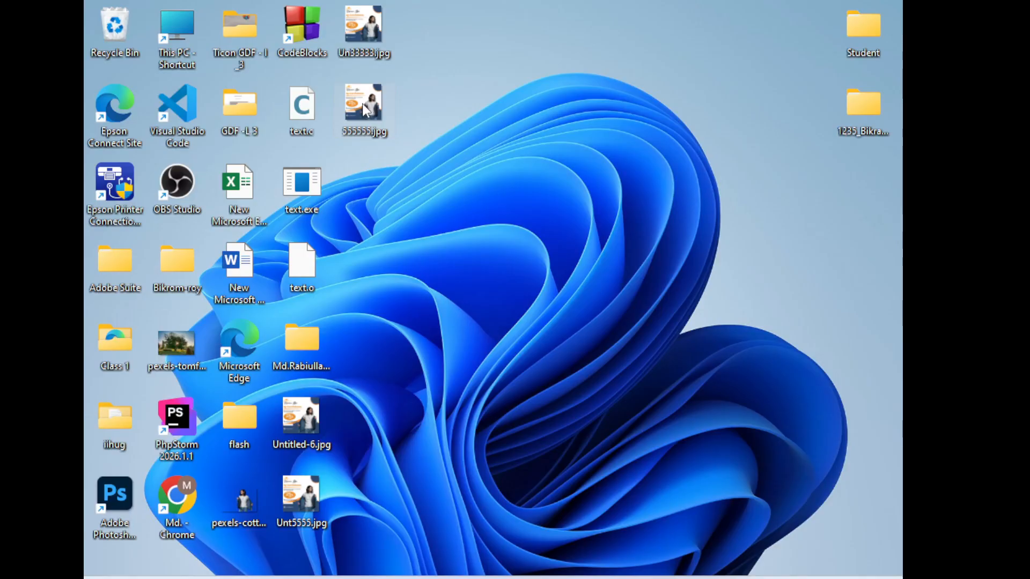
pyautogui.moveTo(363, 108); pyautogui.dragTo(719, 392)
pyautogui.moveTo(593, 543); pyautogui.dragTo(798, 437)
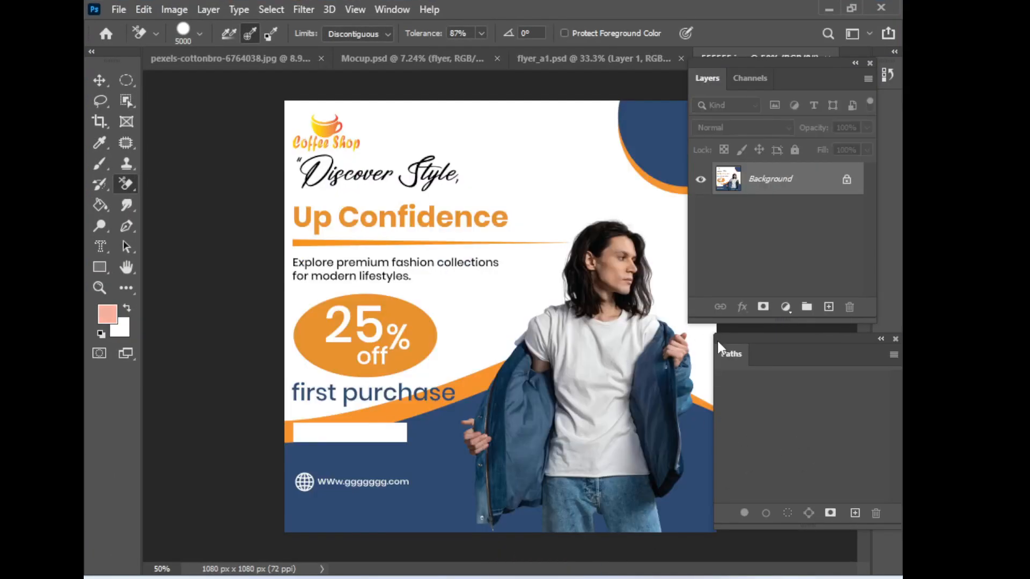
# Duplicate the background layer of 555555.jpg, select the whole canvas, and paste a copy of the artwork into flyer_a1.psd
pyautogui.hotkey('ctrl', 'j')
pyautogui.hotkey('ctrl', 'a')
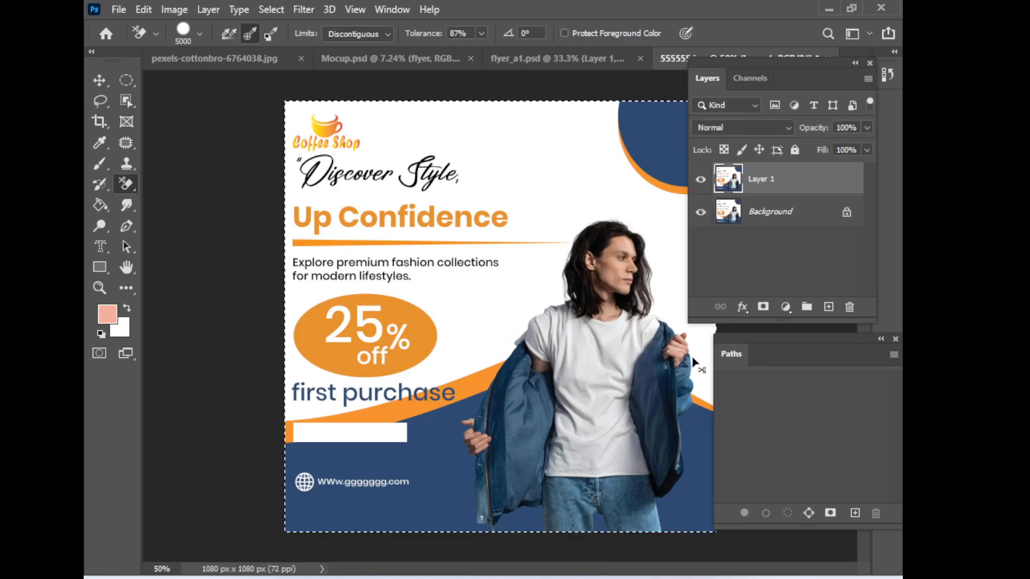
pyautogui.click(563, 58)
pyautogui.hotkey('ctrl', 'v')
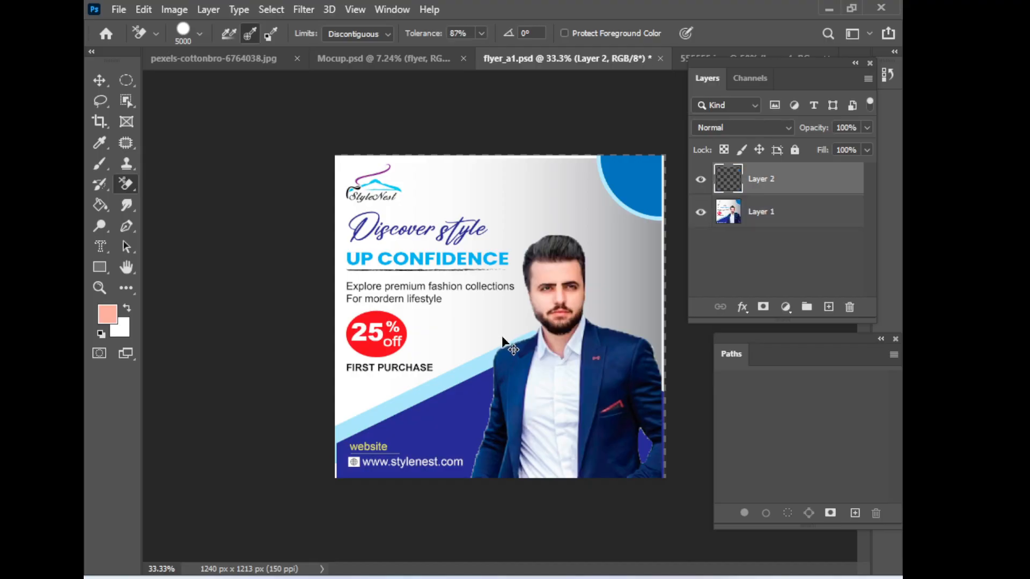
# Scale the pasted Coffee Shop flyer to fill the flyer_a1.psd canvas, about 115% x 112%, and save it to update Mocup.psd
pyautogui.hotkey('ctrl', 't')
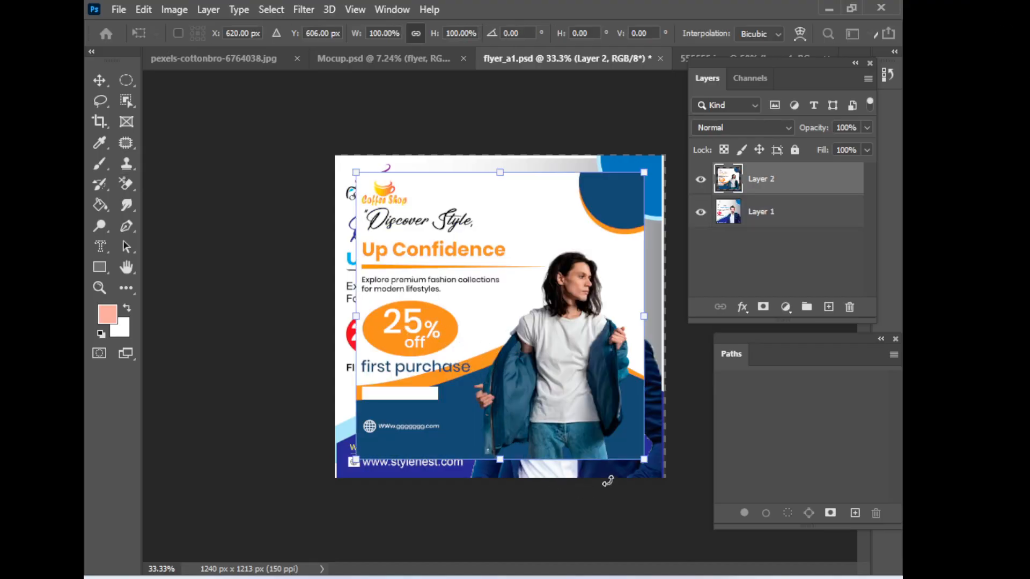
pyautogui.moveTo(644, 457); pyautogui.dragTo(666, 475)
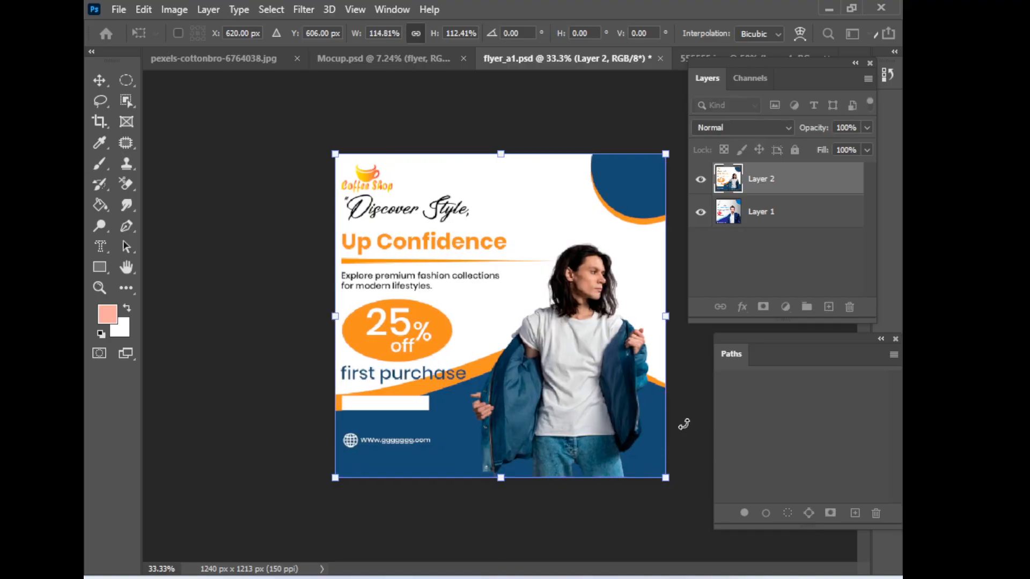
pyautogui.press('Return')
pyautogui.press('e')
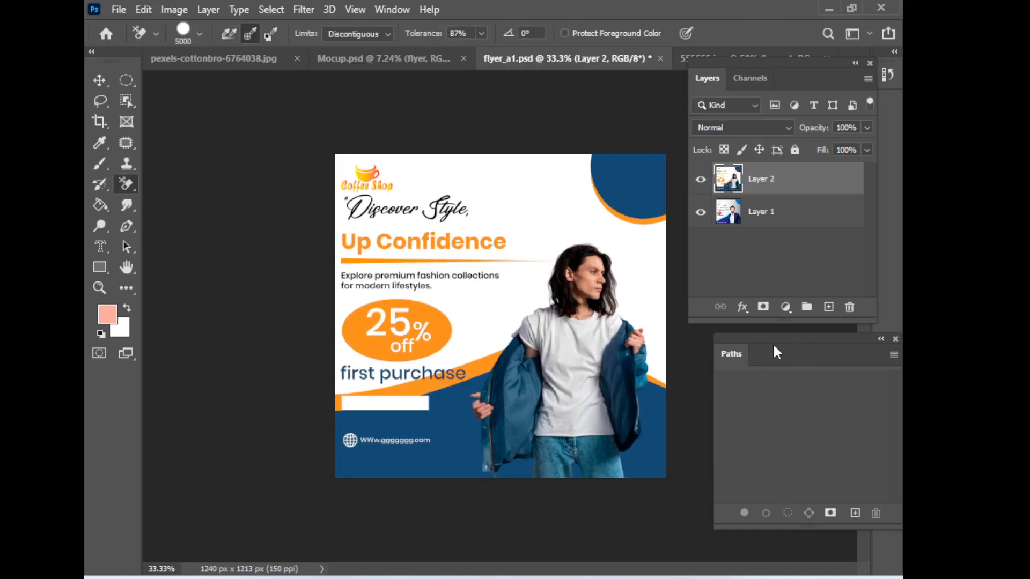
pyautogui.hotkey('ctrl', 's')
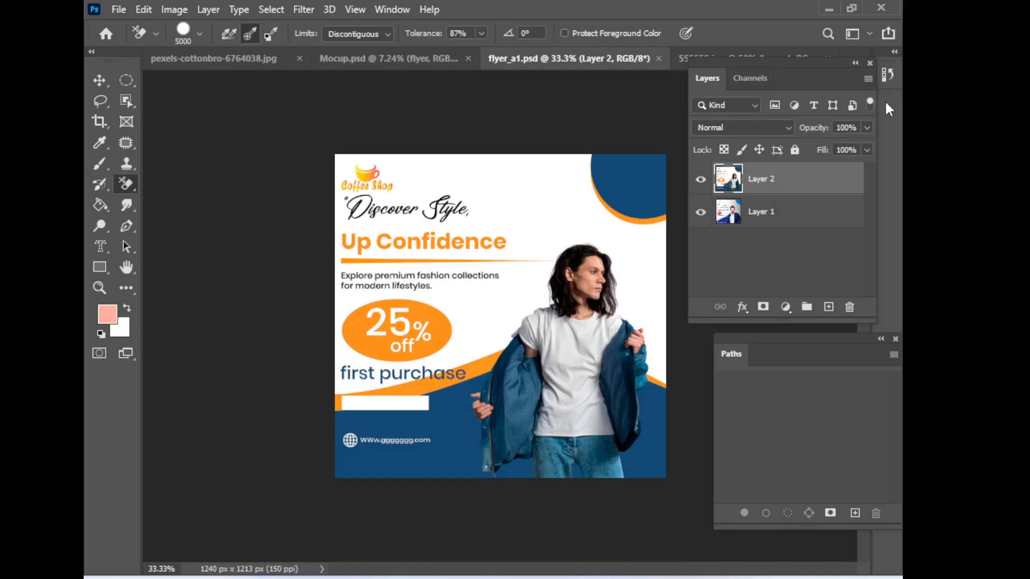
pyautogui.click(439, 57)
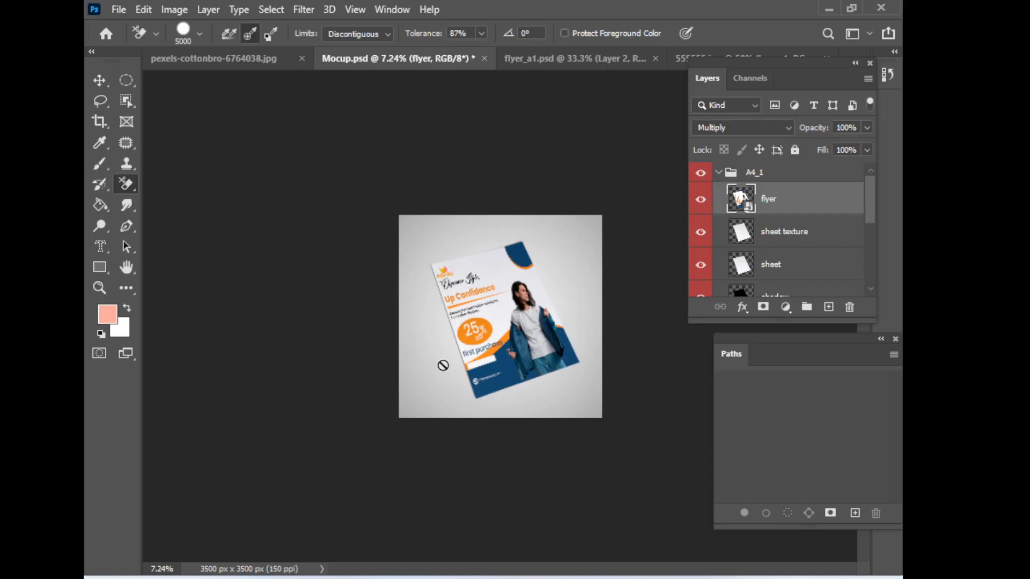
# Delete the pasted Coffee Shop layer from flyer_a1.psd and return to the mockup document
pyautogui.click(566, 60)
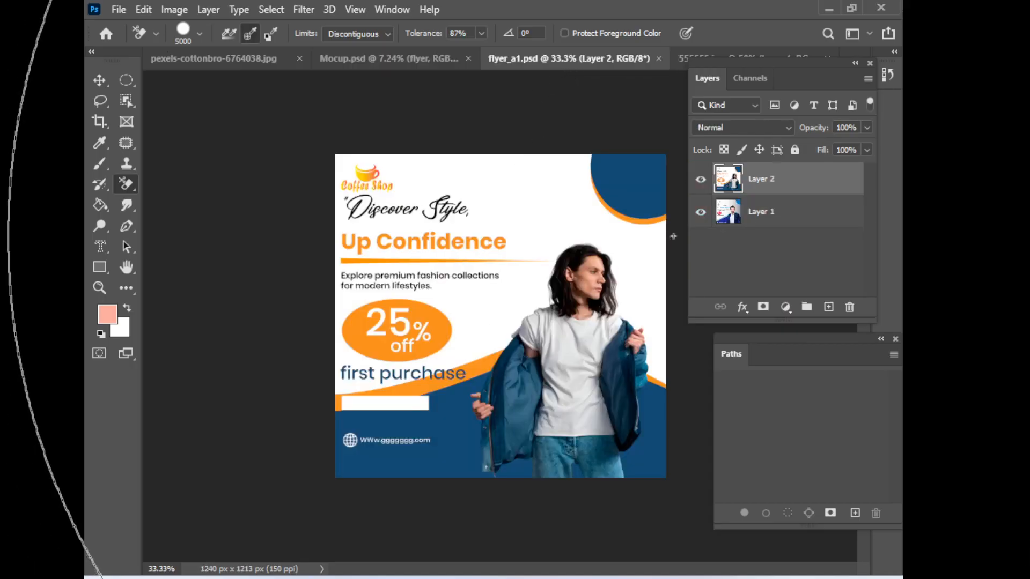
pyautogui.moveTo(819, 183); pyautogui.dragTo(849, 307)
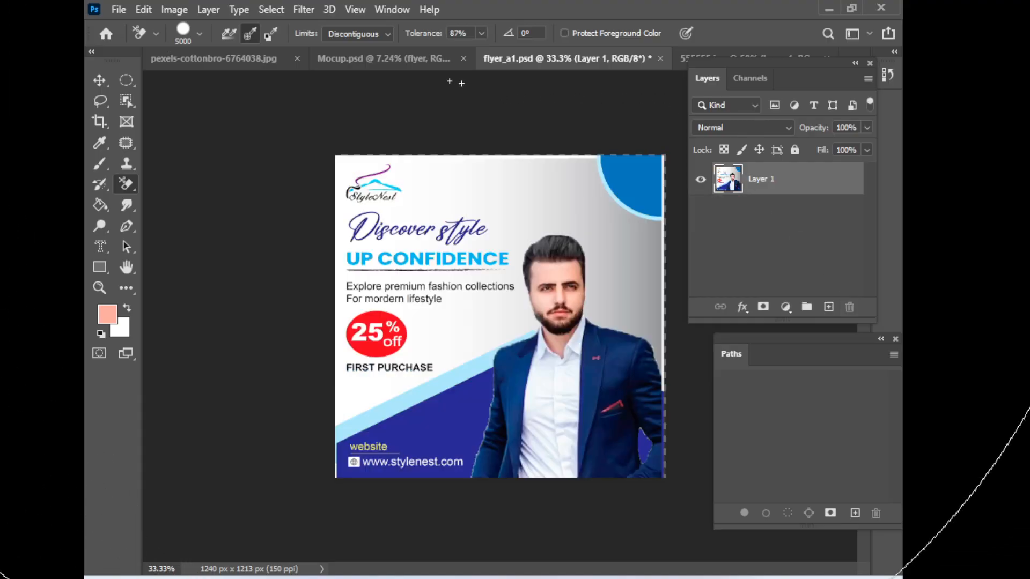
pyautogui.click(408, 58)
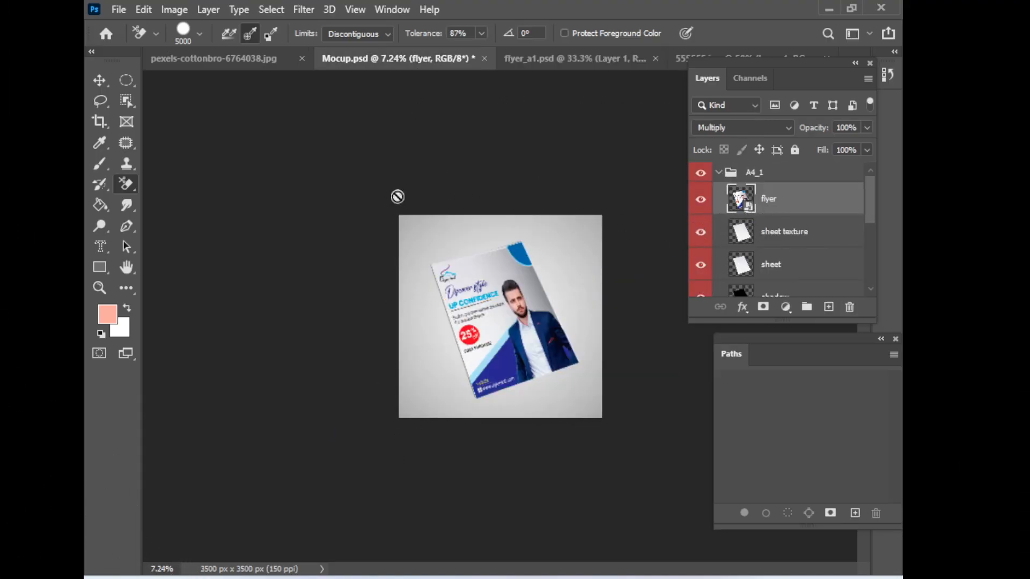
# Close Mocup.psd without saving its changes and leave Photoshop for the desktop
pyautogui.click(484, 58)
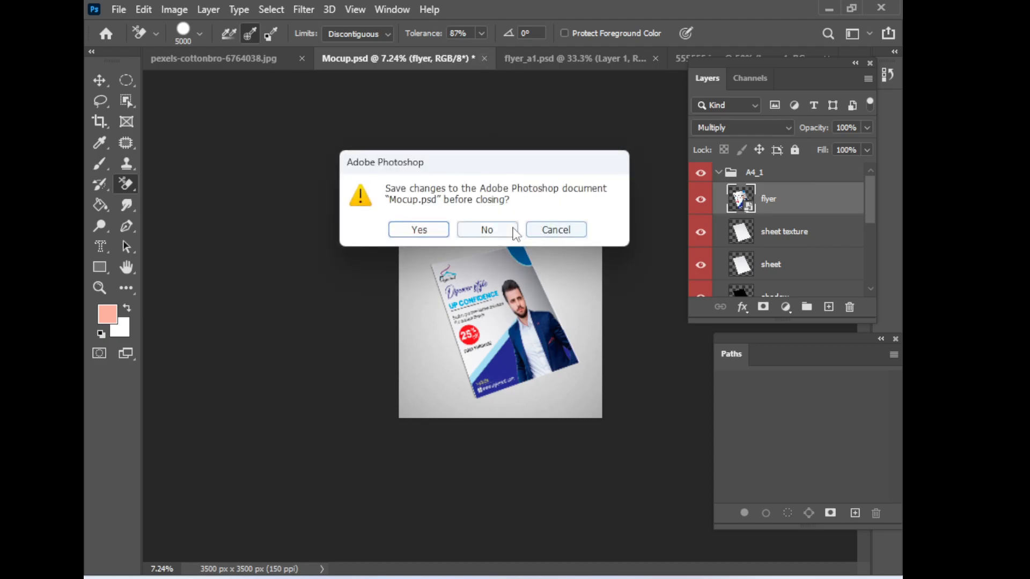
pyautogui.click(484, 230)
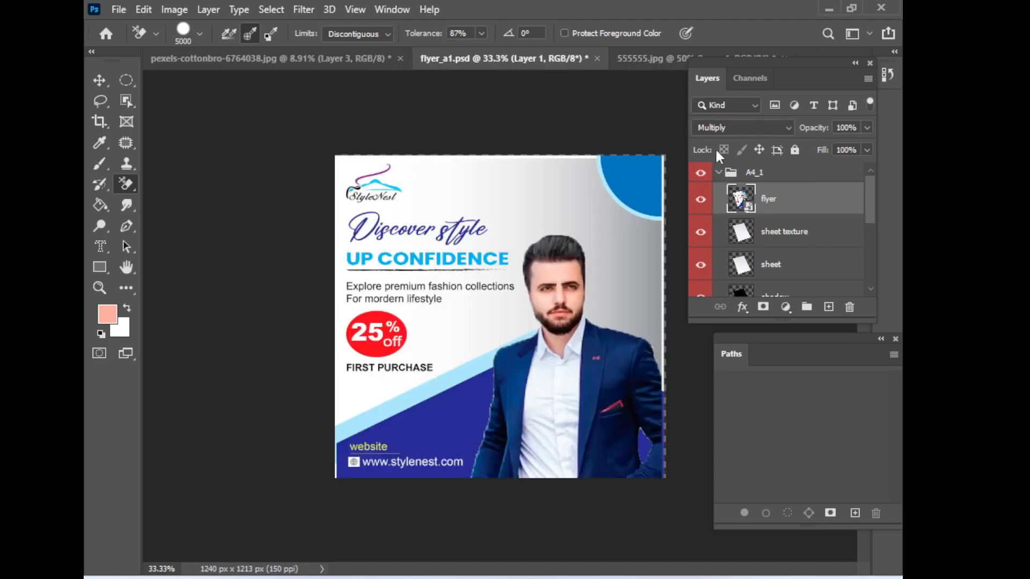
pyautogui.click(828, 9)
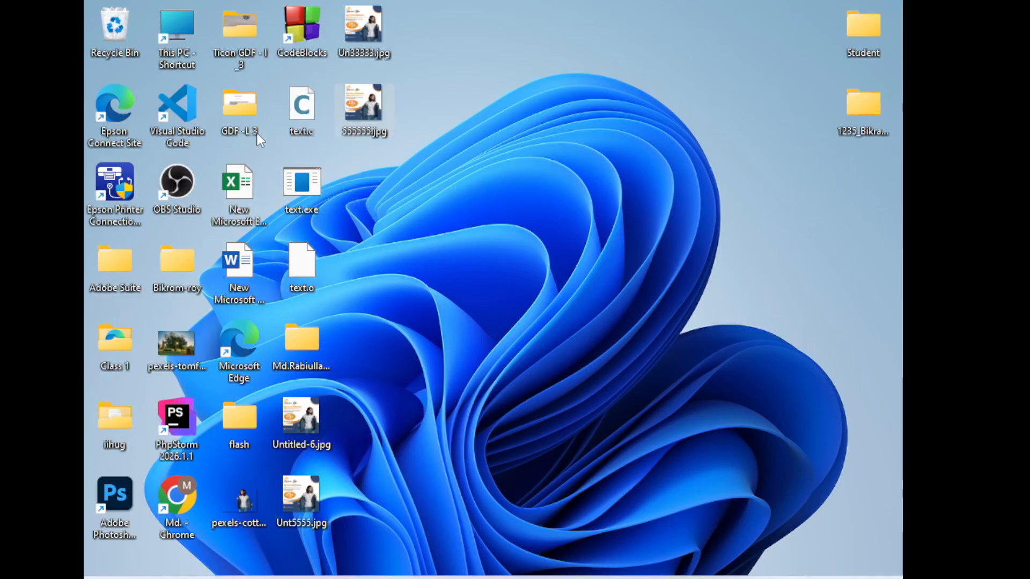
pyautogui.moveTo(438, 577)
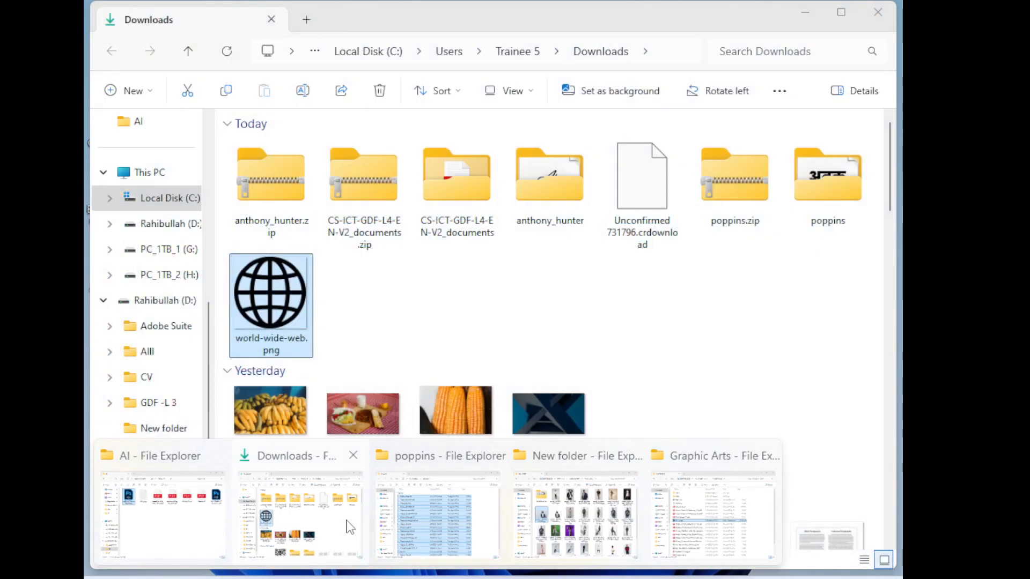
pyautogui.click(350, 527)
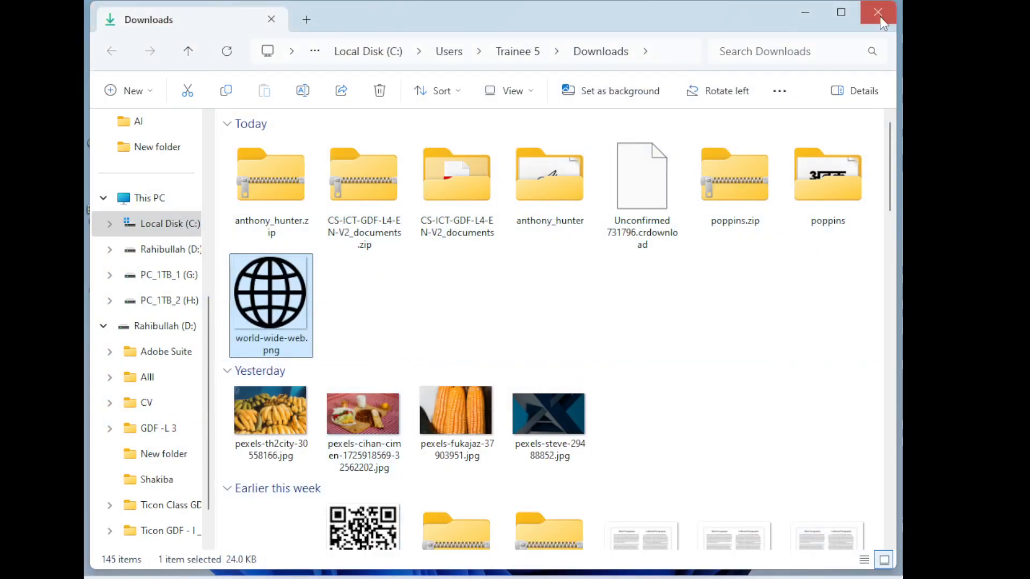
pyautogui.click(878, 12)
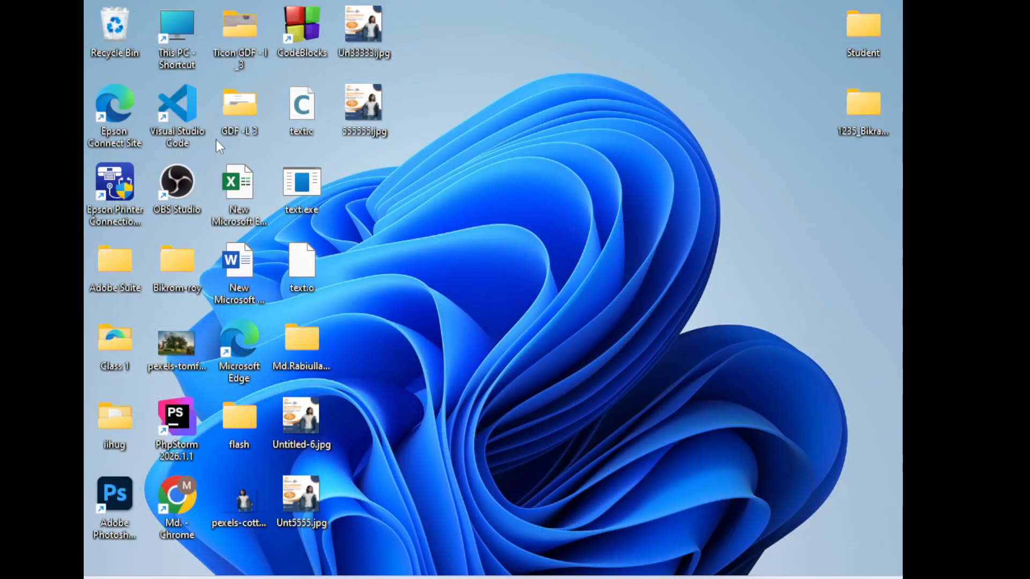
pyautogui.doubleClick(242, 115)
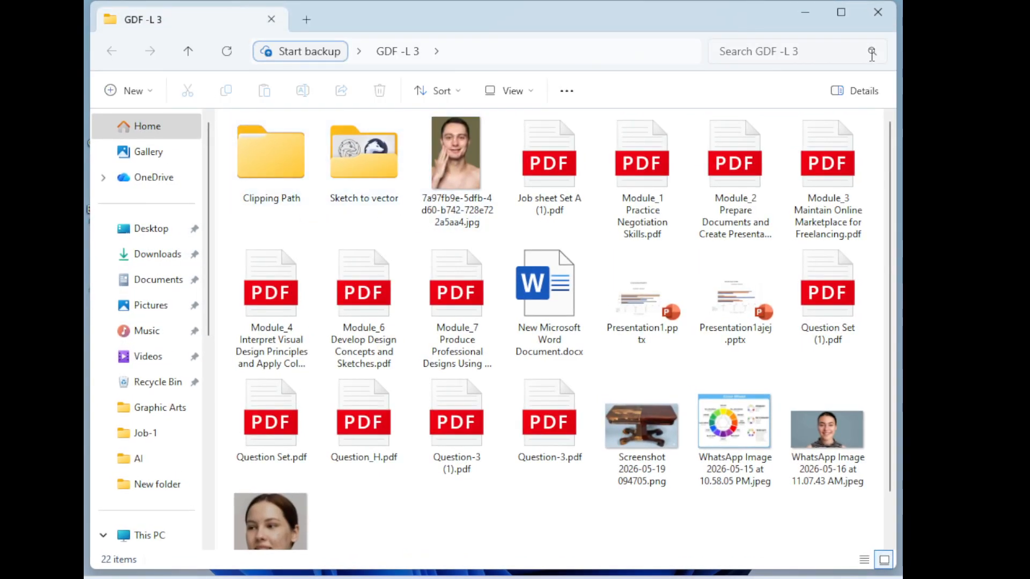
pyautogui.click(877, 12)
# Reopen Mocup.psd from the Graphic Arts folder inside Ticon GDF - l _3
pyautogui.doubleClick(239, 40)
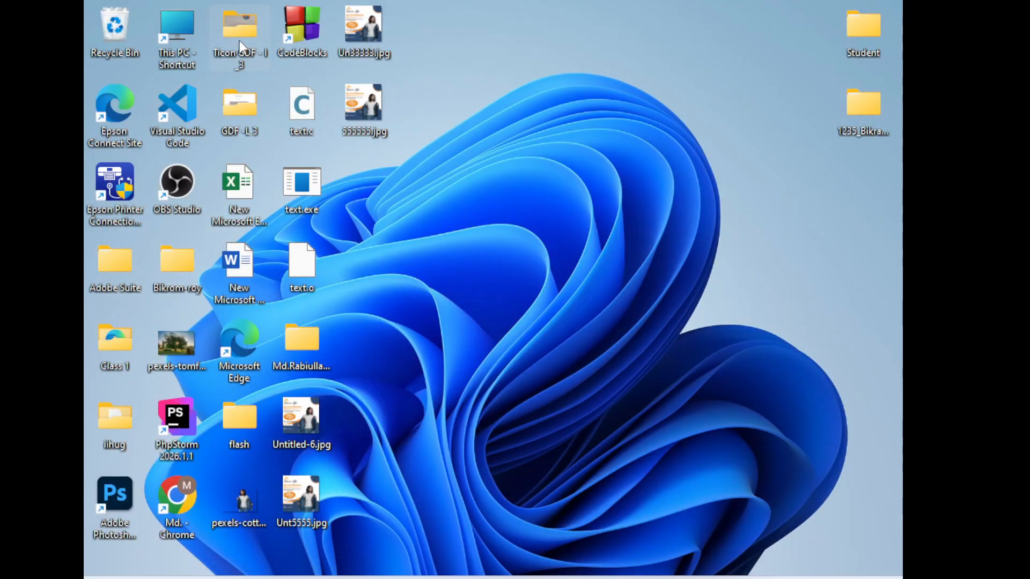
pyautogui.doubleClick(283, 172)
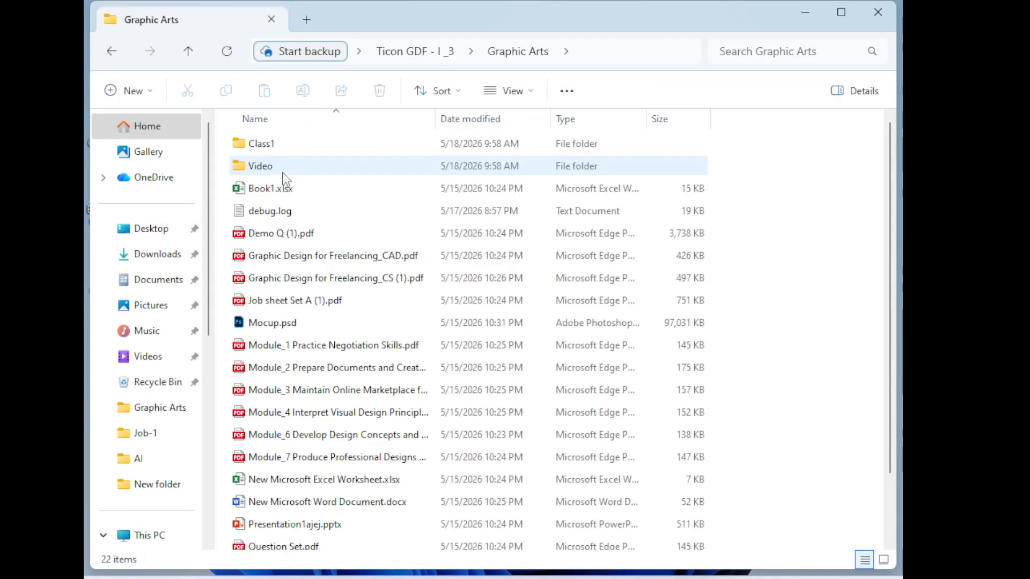
pyautogui.click(282, 327)
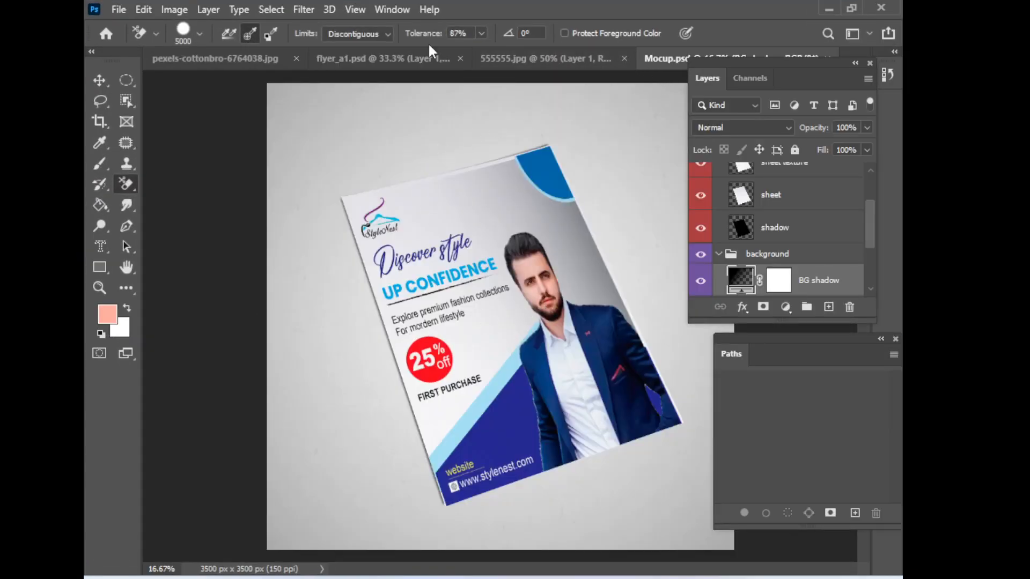
# Close flyer_a1.psd and pexels-cottonbro-6764038.jpg without saving their changes
pyautogui.click(439, 61)
pyautogui.click(493, 59)
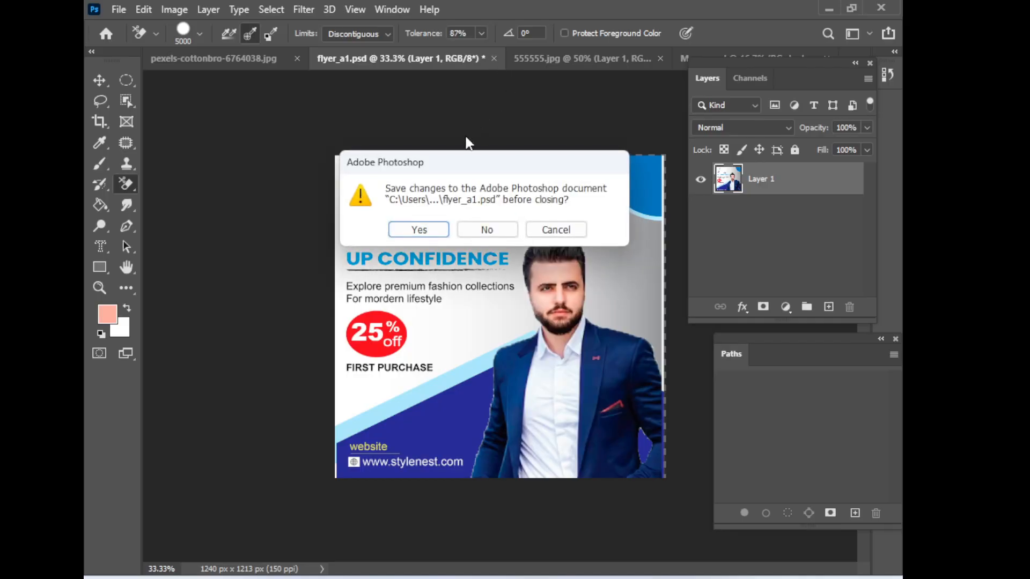
pyautogui.click(483, 227)
pyautogui.click(261, 58)
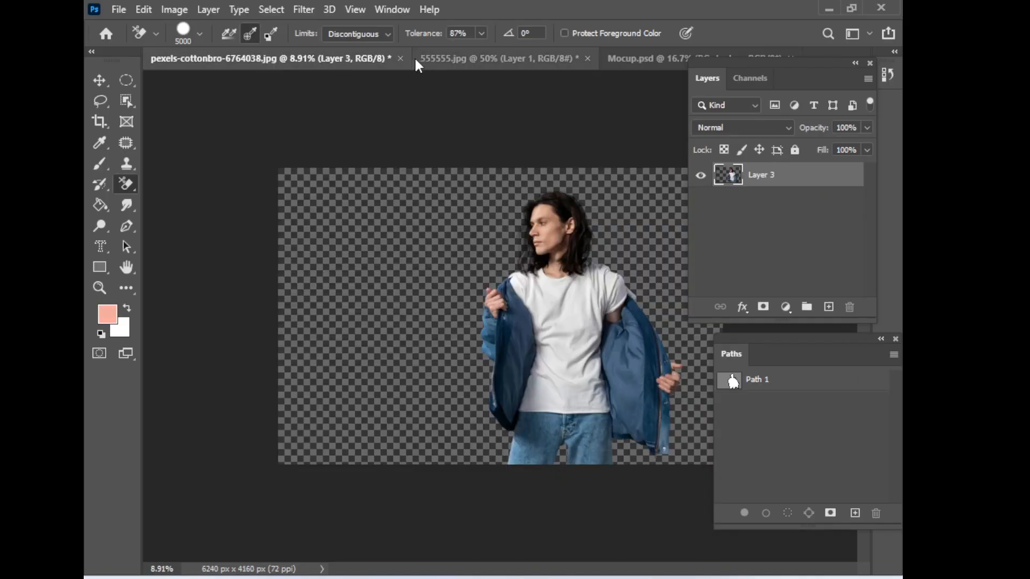
pyautogui.click(400, 58)
pyautogui.click(485, 229)
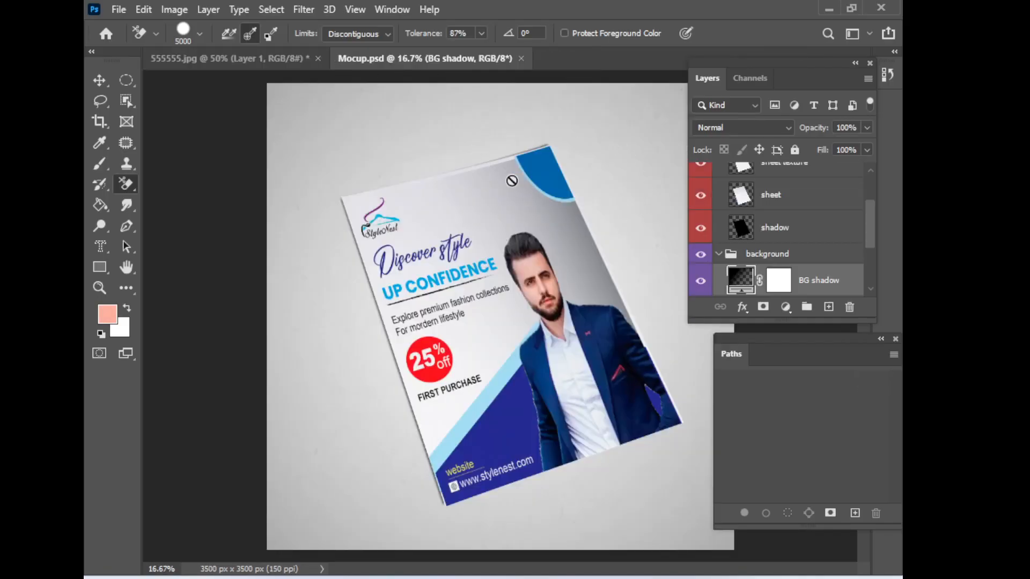
# Move the Paths panel out of the way and extend the Layers panel to show every layer of Mocup.psd
pyautogui.moveTo(741, 339); pyautogui.dragTo(122, 326)
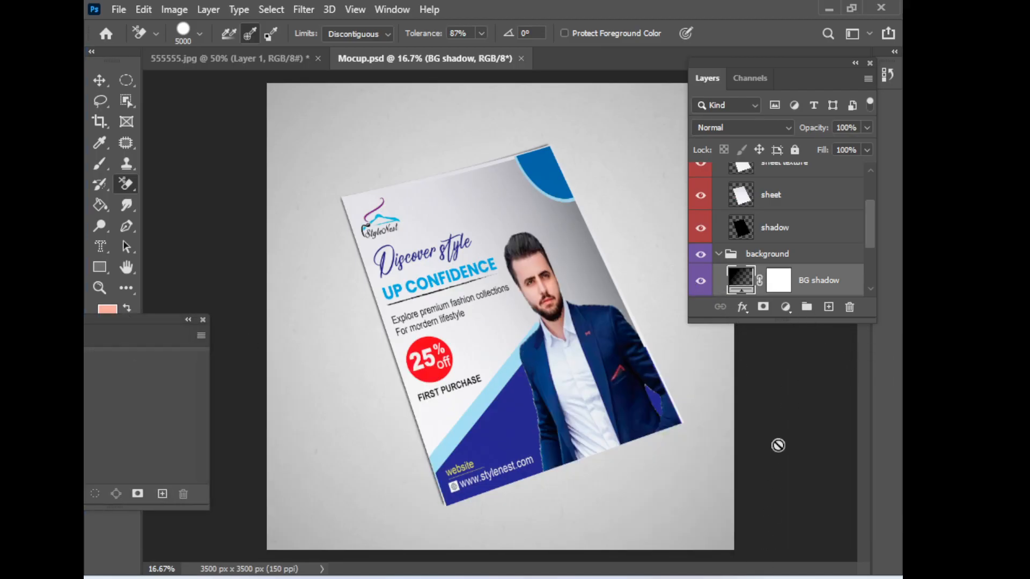
pyautogui.moveTo(781, 321); pyautogui.dragTo(778, 530)
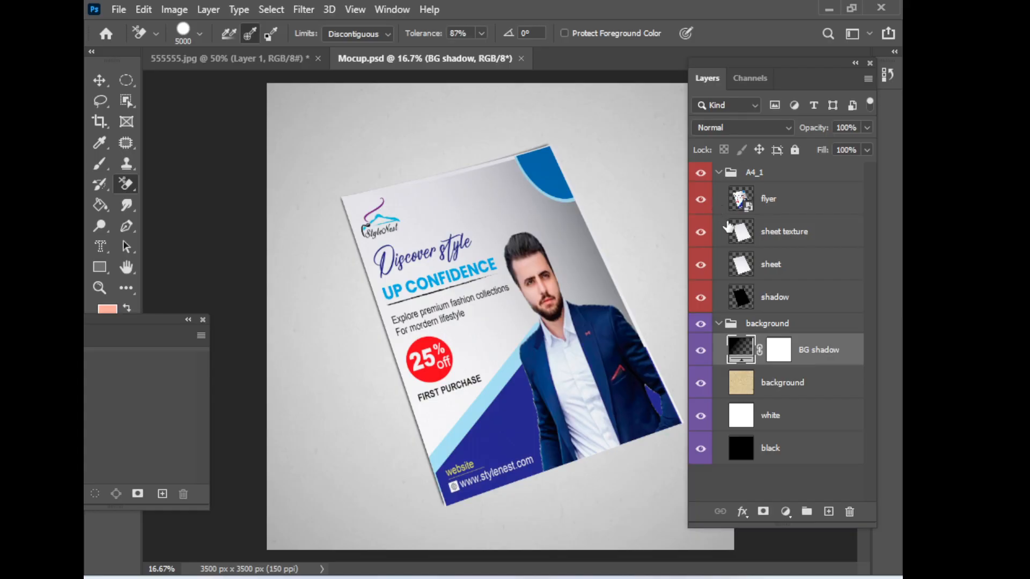
# Switch the flyer, sheet and shadow layers off and on to examine how each one affects the mockup
pyautogui.click(700, 202)
pyautogui.click(701, 202)
pyautogui.click(700, 202)
pyautogui.click(700, 202)
pyautogui.click(701, 202)
pyautogui.click(701, 202)
pyautogui.click(701, 201)
pyautogui.click(701, 201)
pyautogui.click(701, 202)
pyautogui.click(701, 202)
pyautogui.click(701, 202)
pyautogui.click(701, 202)
pyautogui.click(701, 202)
pyautogui.click(701, 202)
pyautogui.click(701, 201)
pyautogui.click(701, 202)
pyautogui.click(701, 202)
pyautogui.click(701, 202)
pyautogui.click(701, 265)
pyautogui.click(701, 299)
pyautogui.click(701, 298)
pyautogui.click(701, 298)
pyautogui.click(701, 298)
pyautogui.click(701, 202)
pyautogui.click(701, 201)
pyautogui.click(701, 202)
pyautogui.click(701, 202)
# Open the flyer smart object's contents again from Mocup.psd and bring up the 555555.jpg document
pyautogui.doubleClick(749, 212)
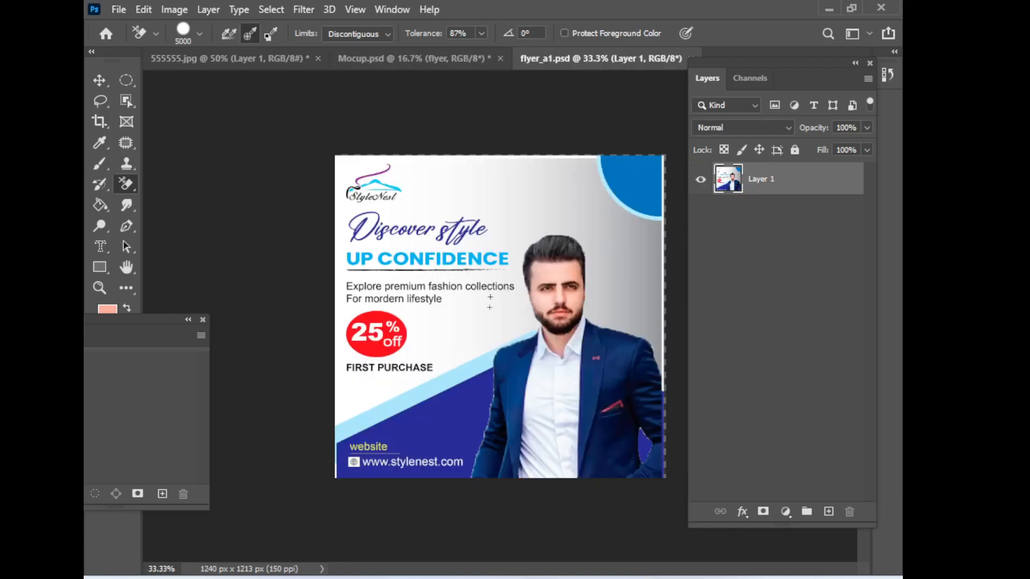
pyautogui.click(446, 59)
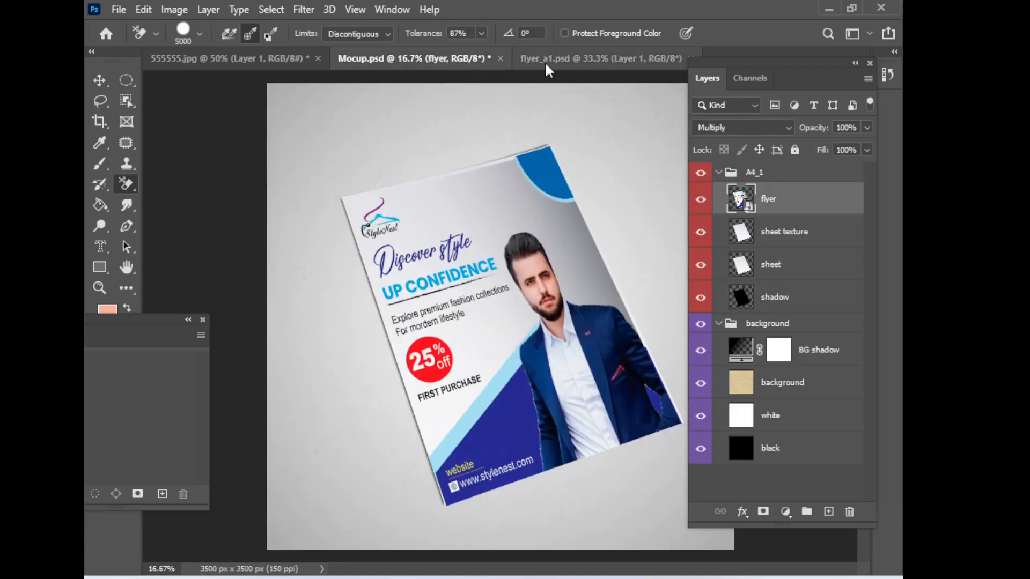
pyautogui.click(613, 58)
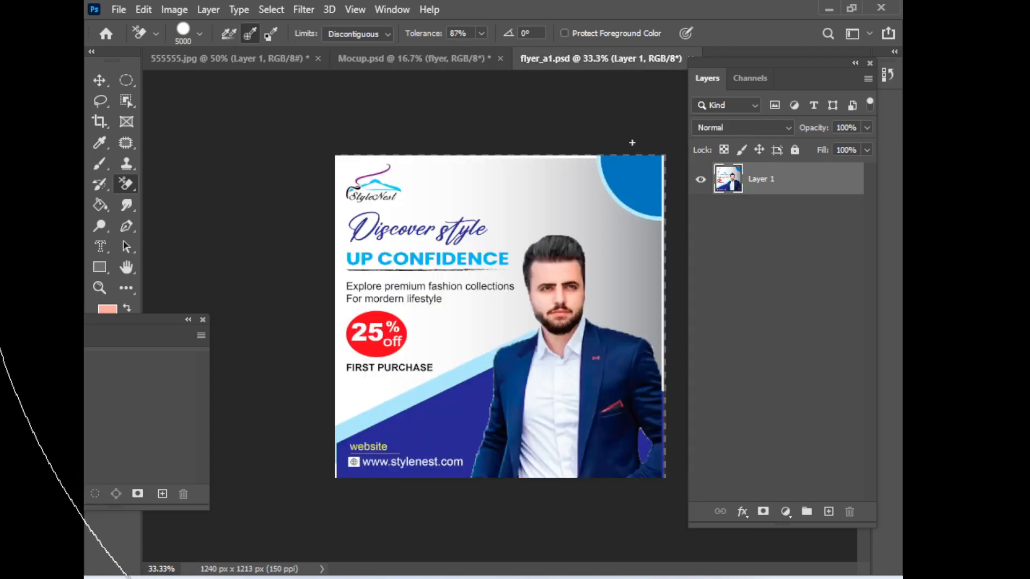
pyautogui.click(250, 56)
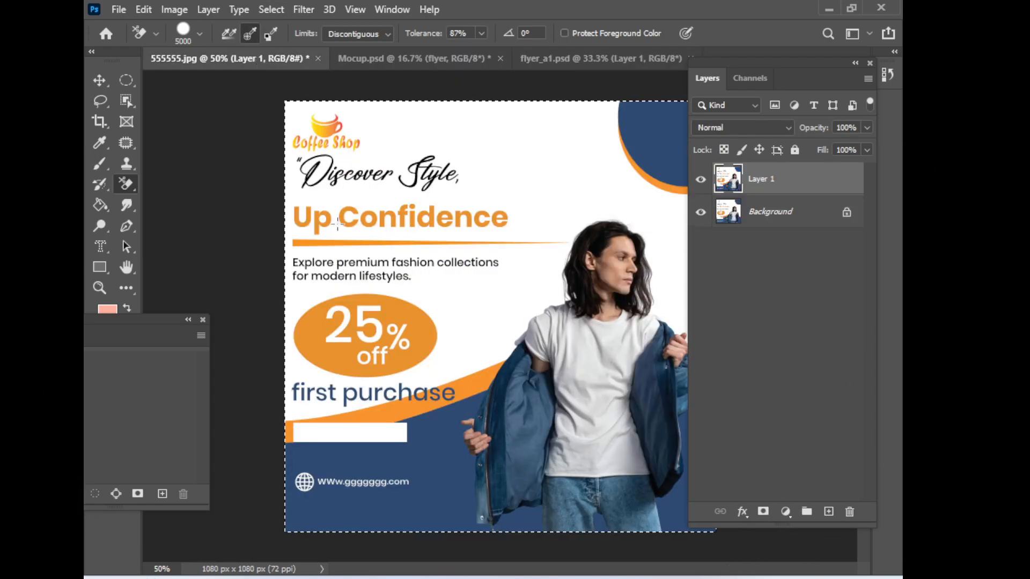
# Deselect the artwork in 555555.jpg and close the document without saving its changes
pyautogui.hotkey('ctrl', 'd')
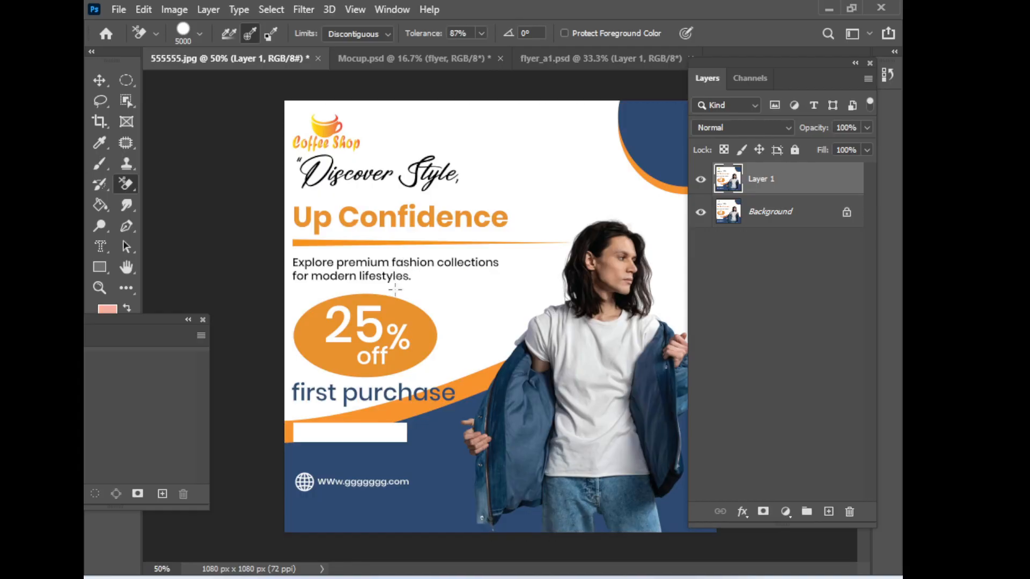
pyautogui.click(318, 58)
pyautogui.click(484, 228)
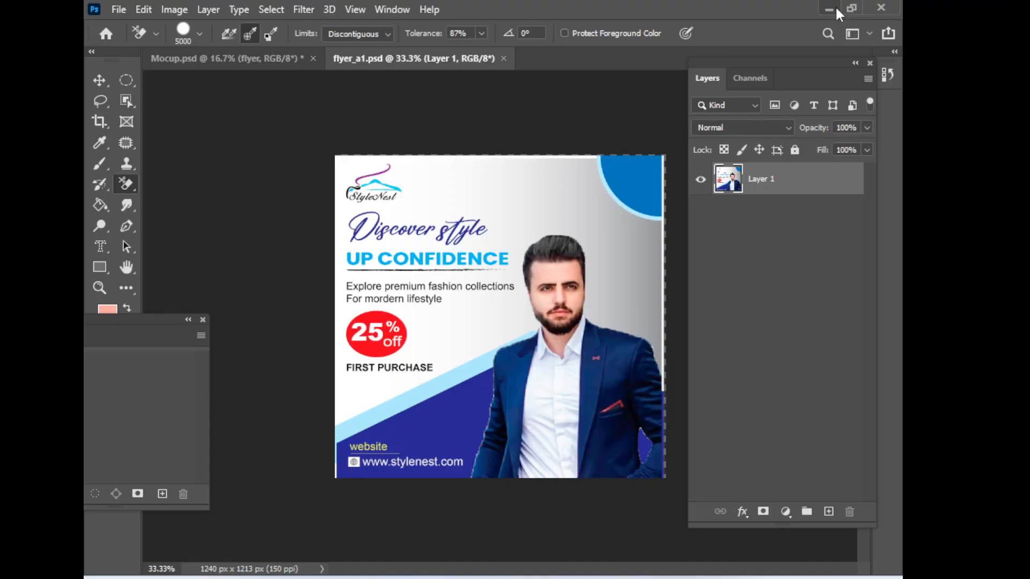
# Open 555555.jpg again from the desktop and duplicate its background onto a new layer
pyautogui.click(835, 6)
pyautogui.click(799, 12)
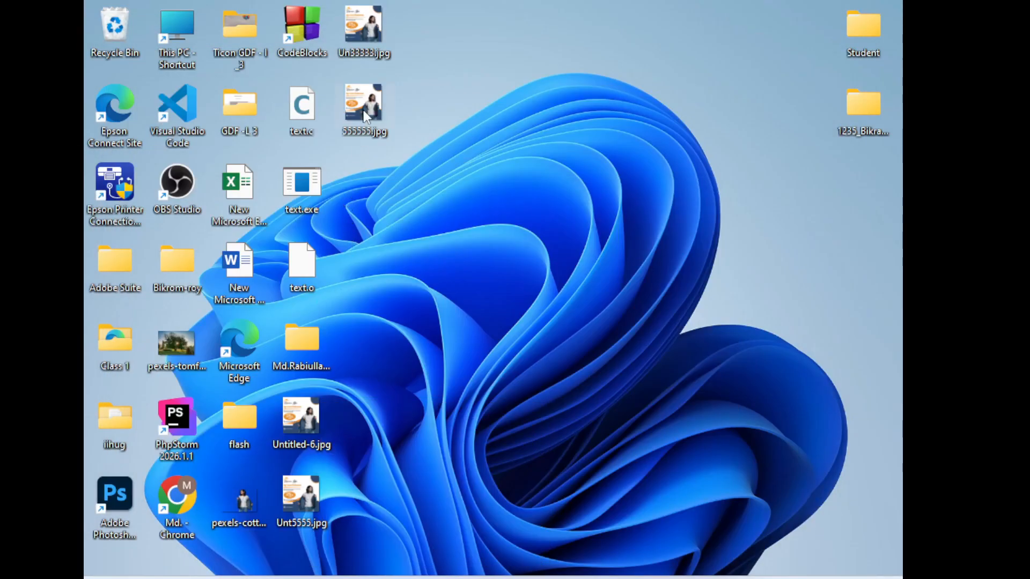
pyautogui.moveTo(355, 108); pyautogui.dragTo(800, 241)
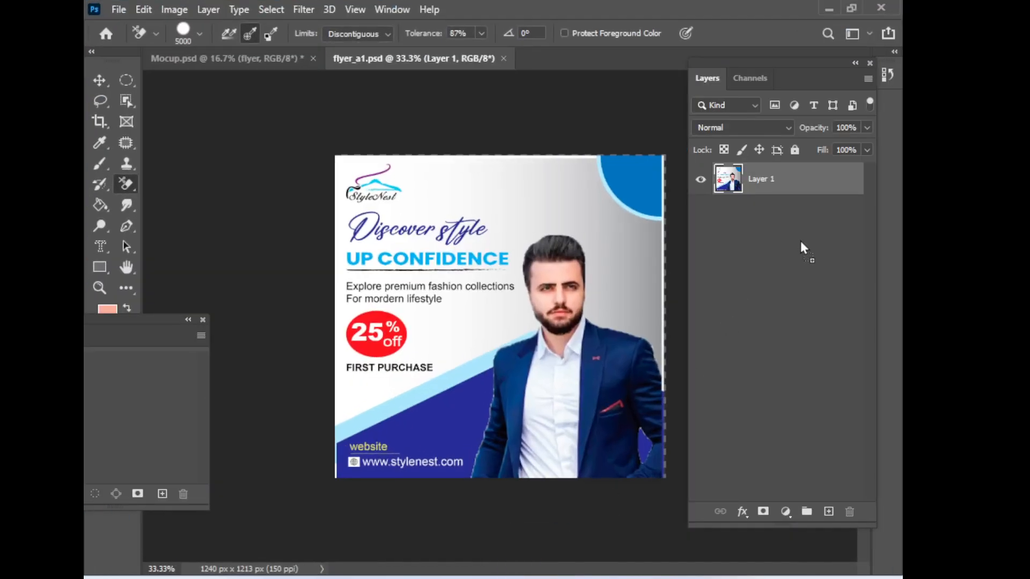
pyautogui.hotkey('ctrl', 'j')
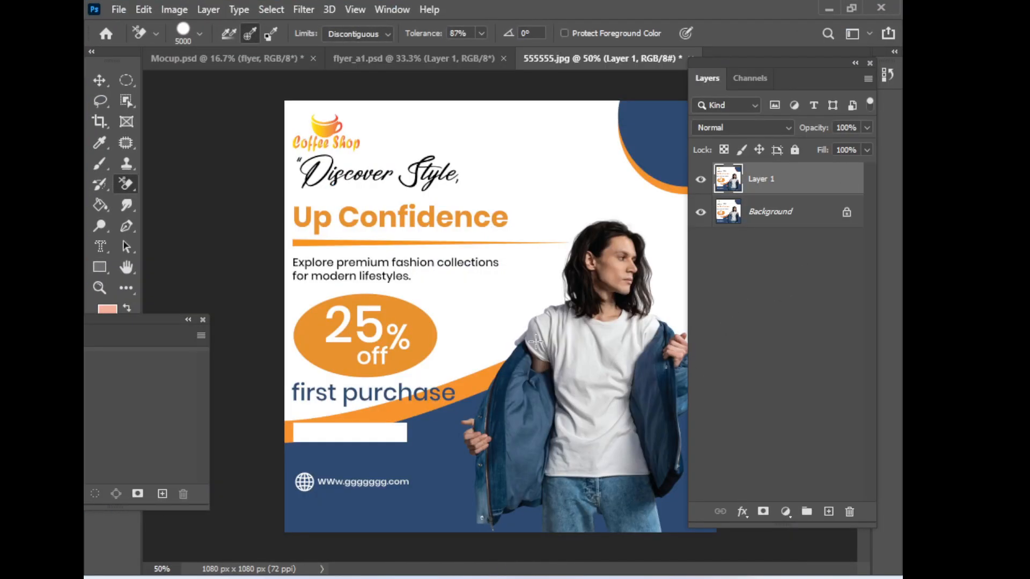
# Copy the entire flyer artwork from 555555.jpg and paste it as a new layer in flyer_a1.psd
pyautogui.hotkey('ctrl', 'a')
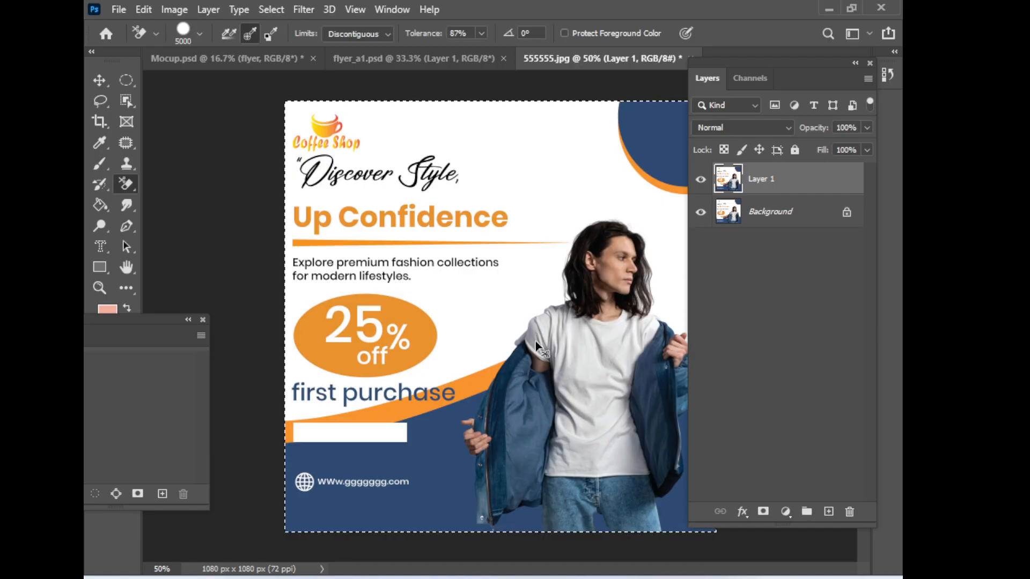
pyautogui.scroll(-2, 448, 386)
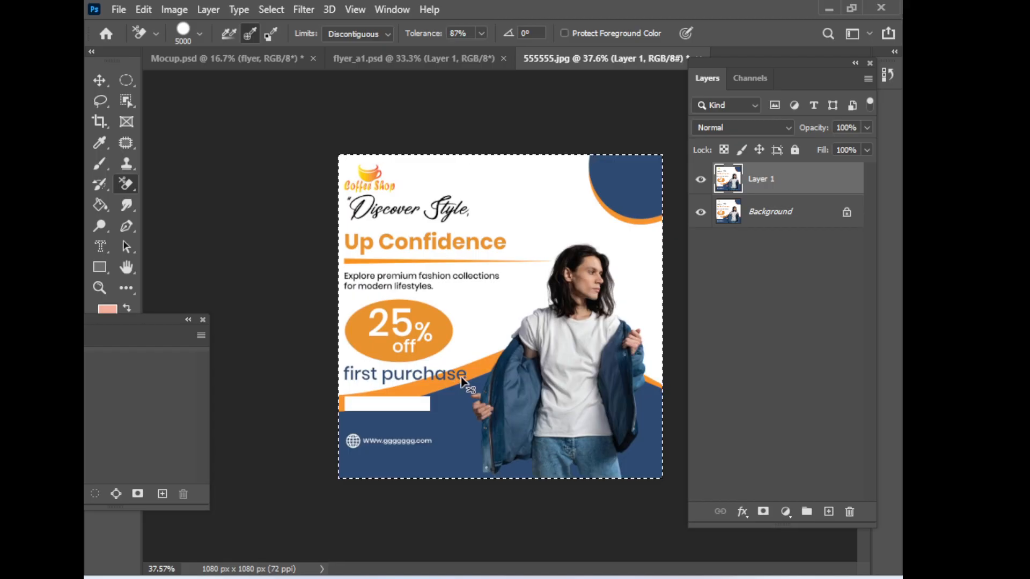
pyautogui.click(448, 55)
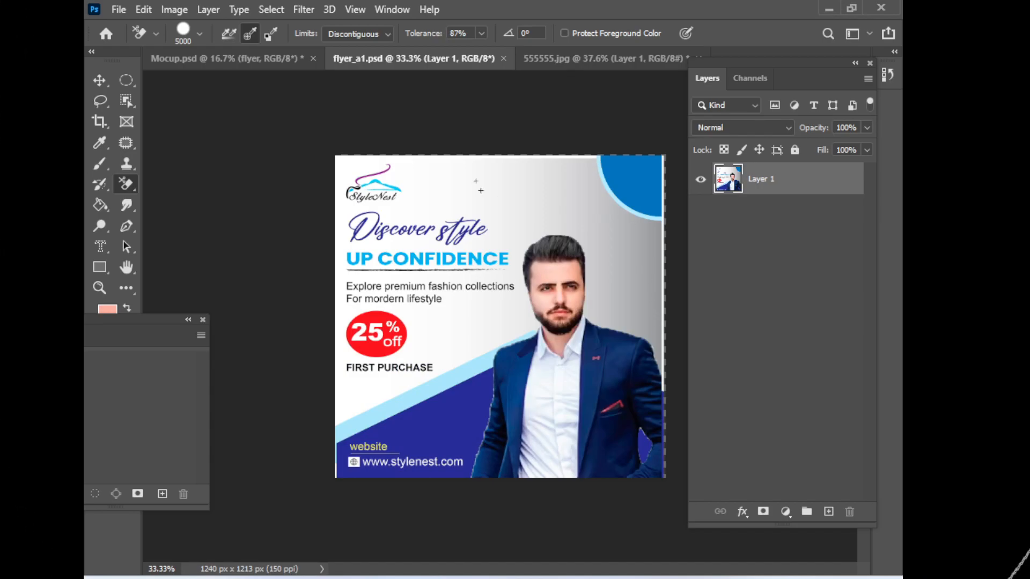
pyautogui.click(234, 55)
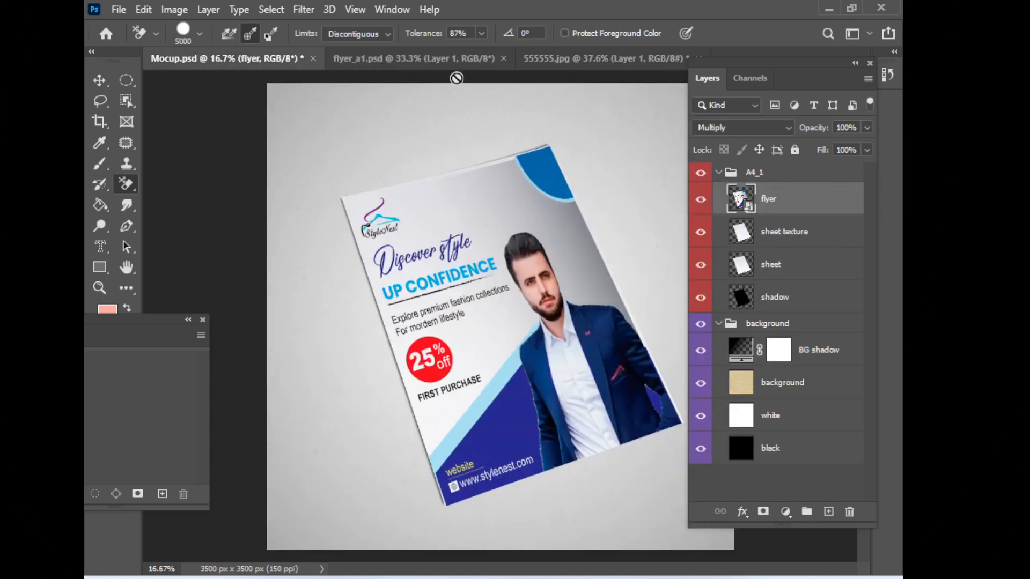
pyautogui.click(460, 59)
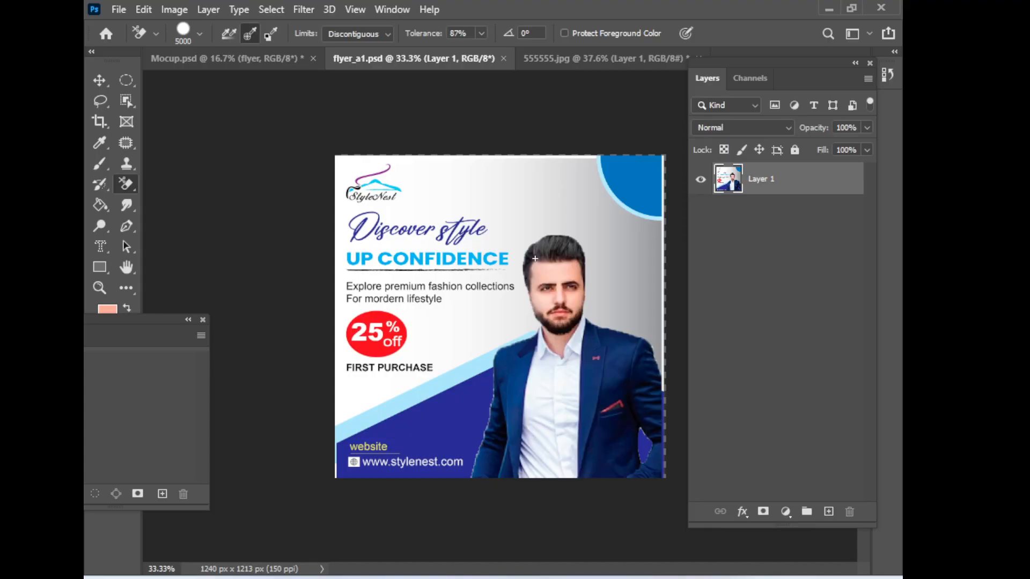
pyautogui.hotkey('ctrl', 'v')
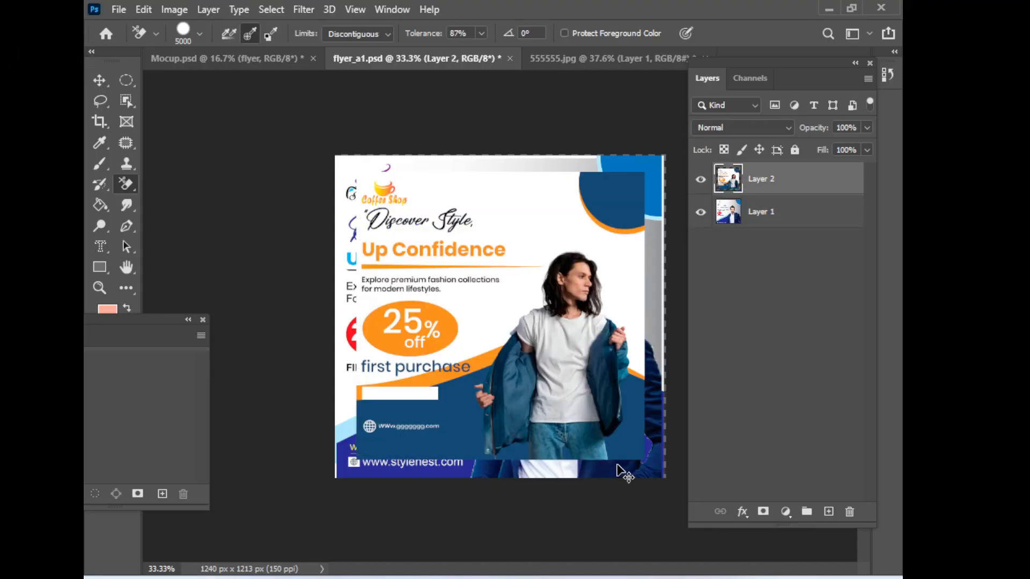
# Scale the pasted artwork to 114.81% width and 112.41% height, unrotated, so it covers the whole flyer_a1.psd canvas
pyautogui.hotkey('ctrl', 't')
pyautogui.moveTo(641, 462); pyautogui.dragTo(663, 479)
pyautogui.moveTo(545, 512); pyautogui.dragTo(554, 510)
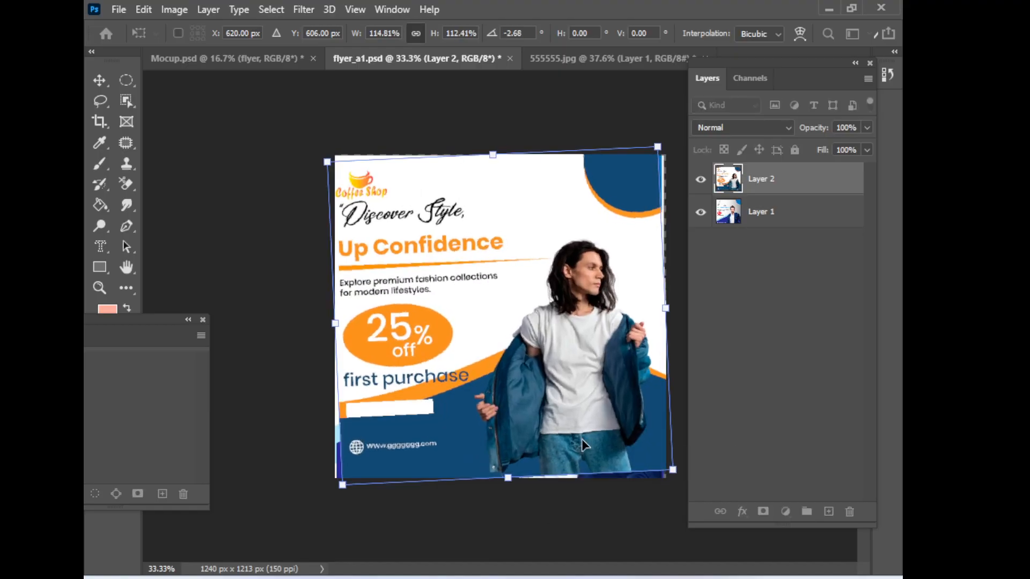
pyautogui.hotkey('ctrl', 'z')
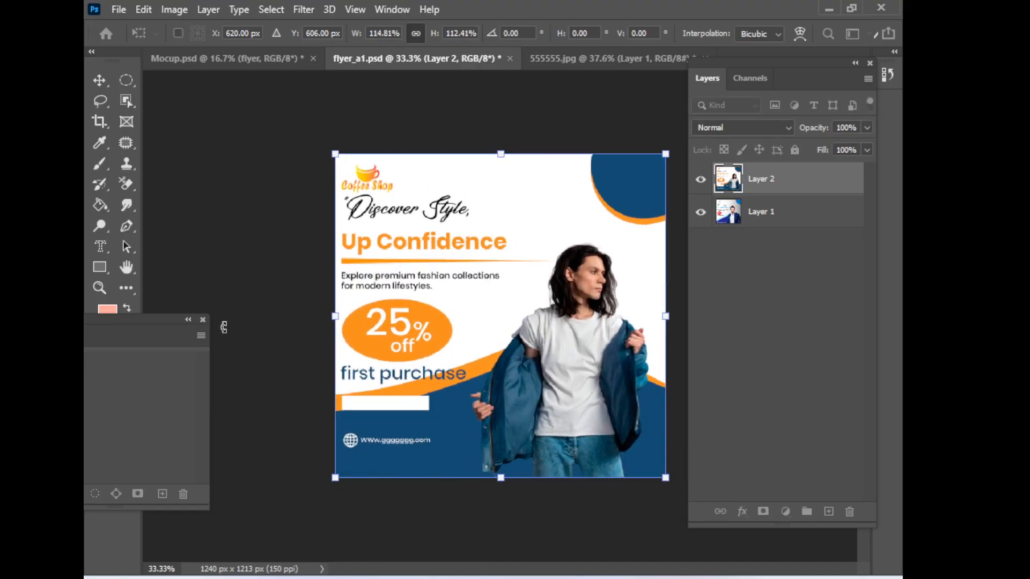
pyautogui.click(100, 81)
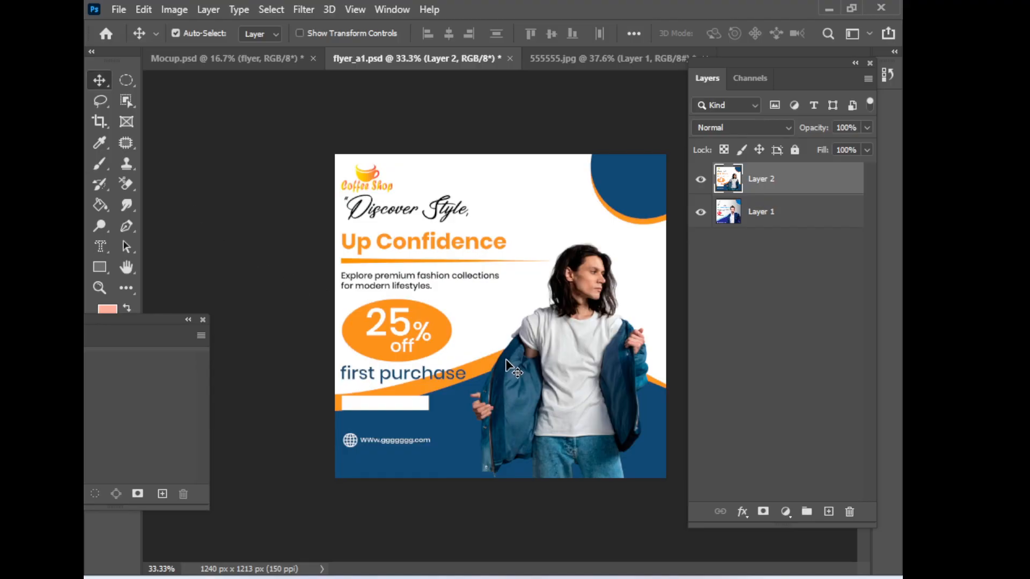
# Save flyer_a1.psd and view the updated flyer artwork in Mocup.psd
pyautogui.hotkey('ctrl', 's')
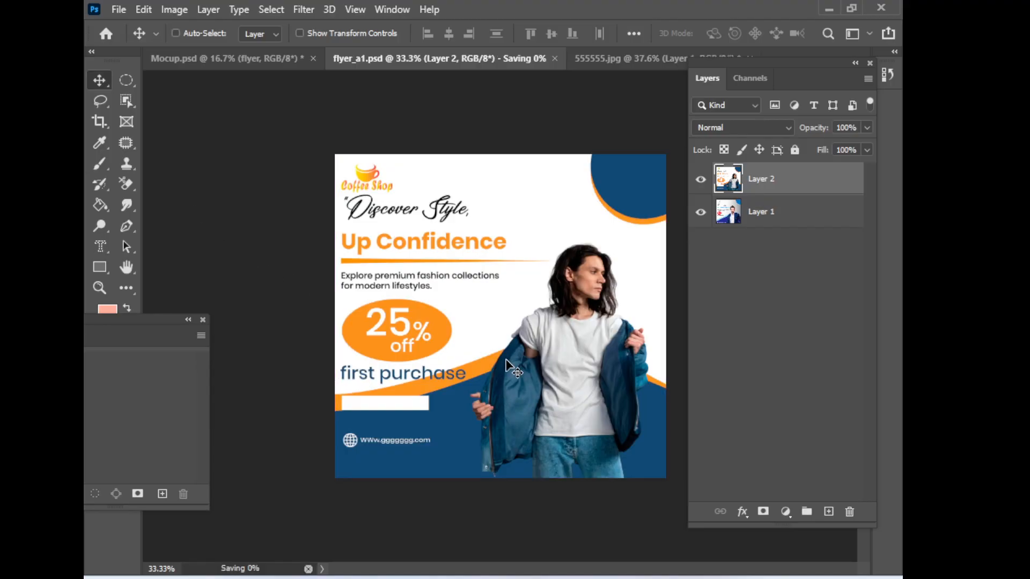
pyautogui.click(268, 59)
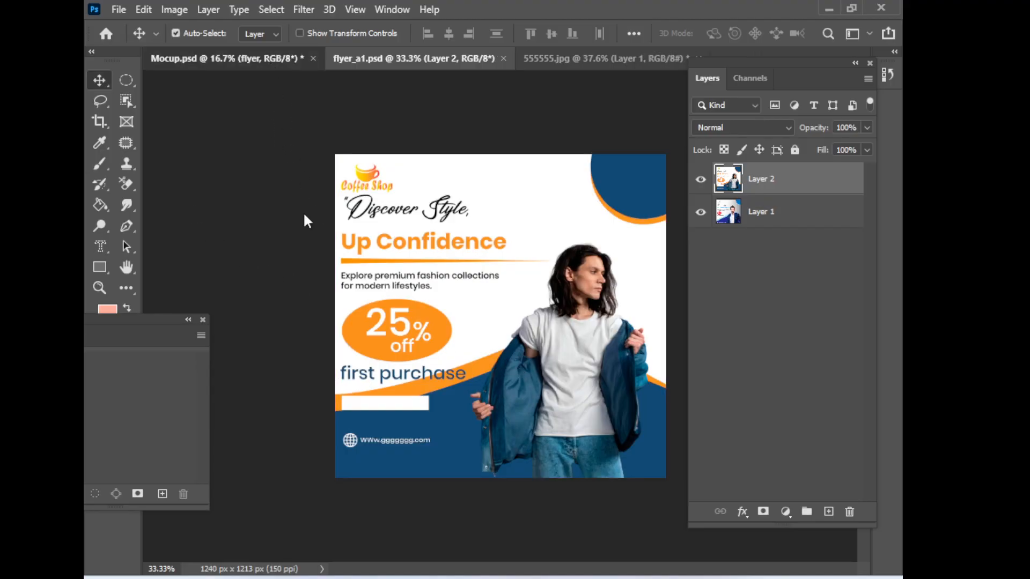
pyautogui.scroll(-3, 412, 374)
pyautogui.scroll(-2, 413, 375)
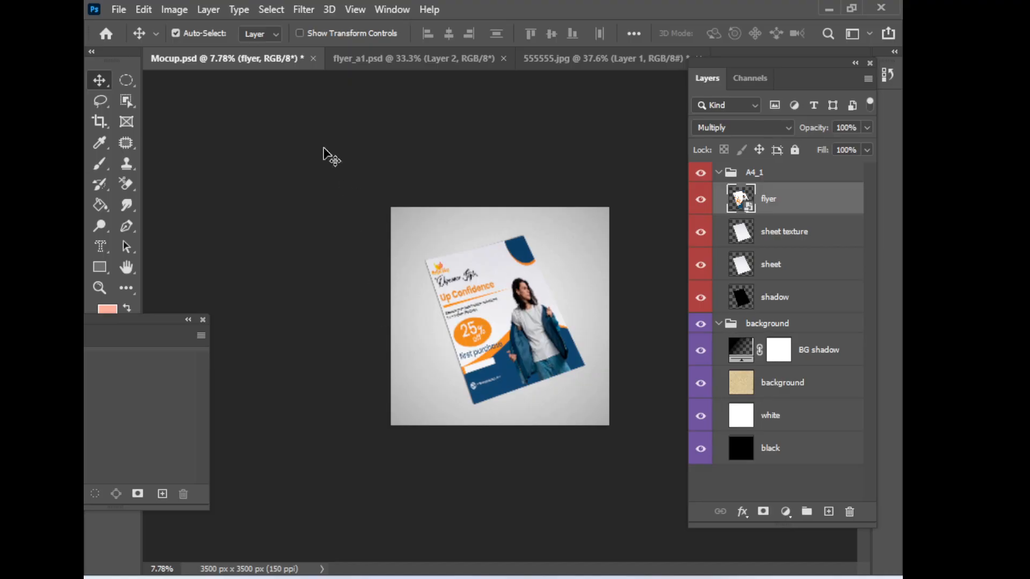
# Close flyer_a1.psd and open the flyer smart object's contents again from Mocup.psd
pyautogui.click(387, 58)
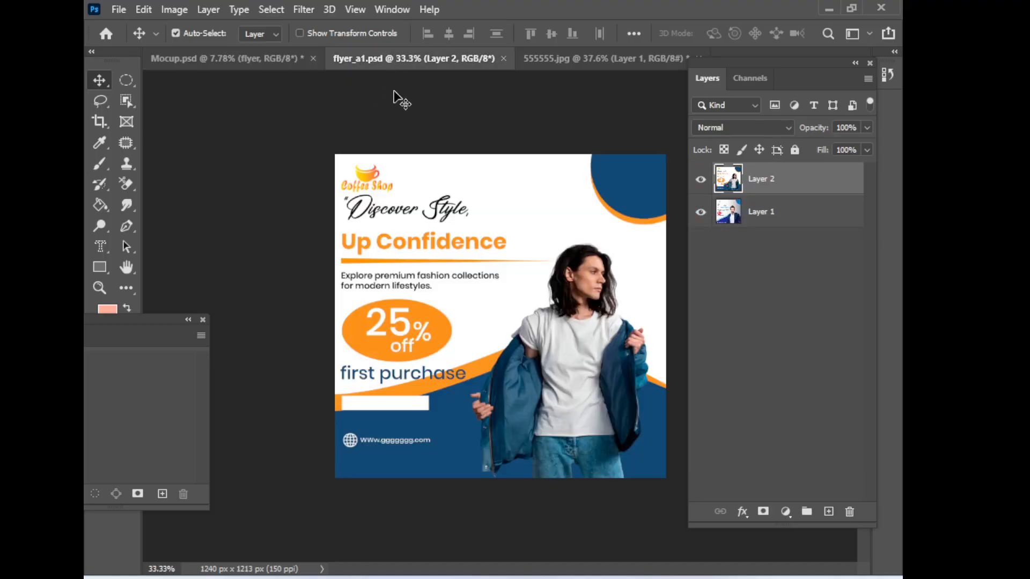
pyautogui.click(272, 57)
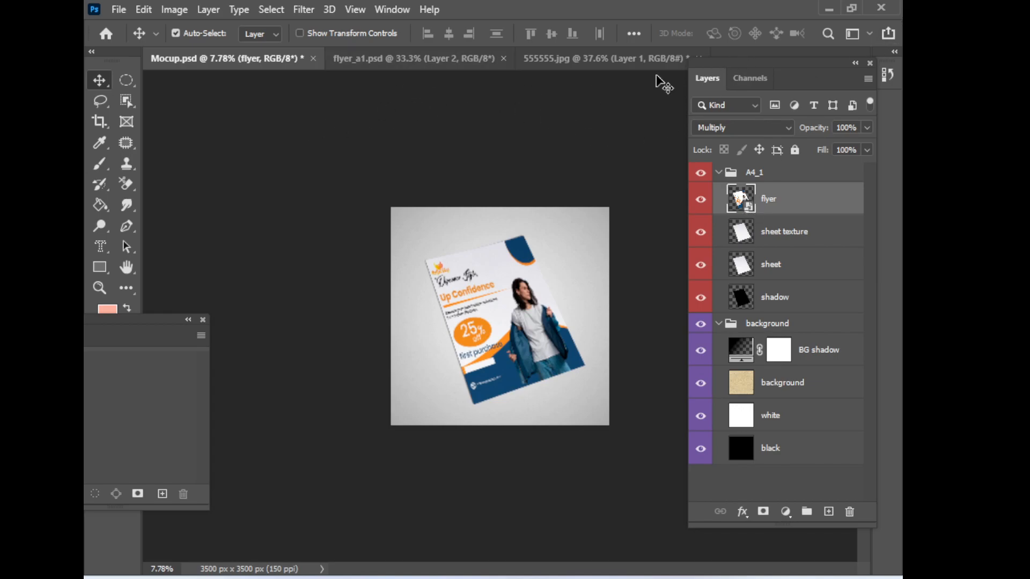
pyautogui.click(504, 57)
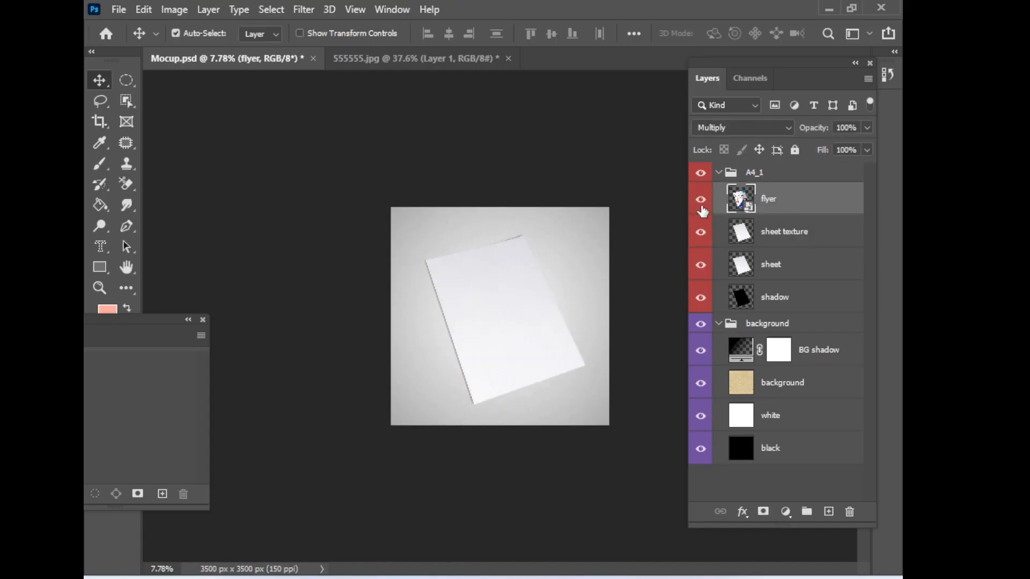
pyautogui.doubleClick(750, 210)
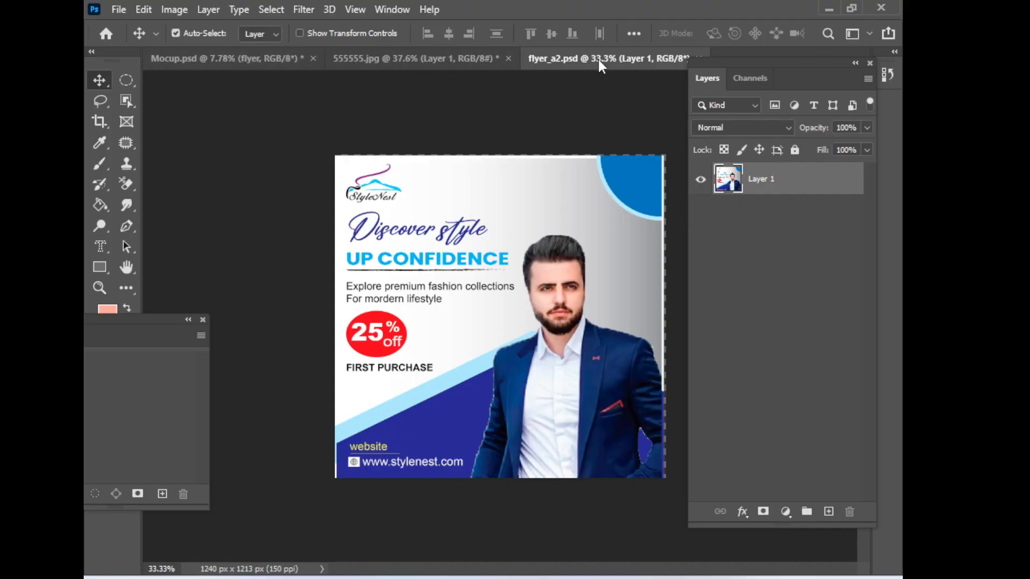
# Paste the copied flyer artwork into flyer_a2.psd and scale it to 114.81% width and 112.41% height to fill the canvas
pyautogui.press('ctrl')
pyautogui.hotkey('ctrl', 'v')
pyautogui.hotkey('ctrl', 't')
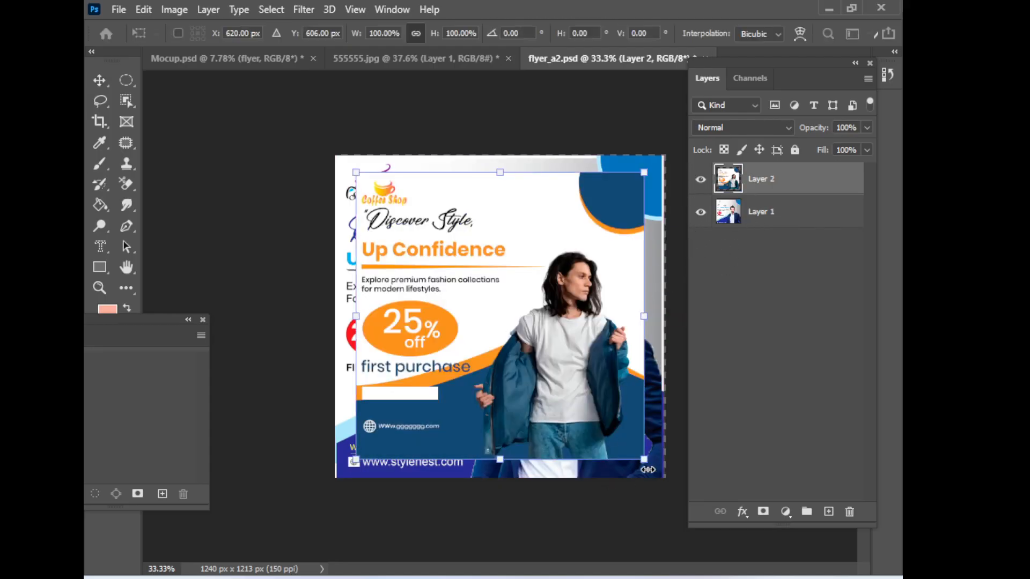
pyautogui.moveTo(645, 460); pyautogui.dragTo(667, 478)
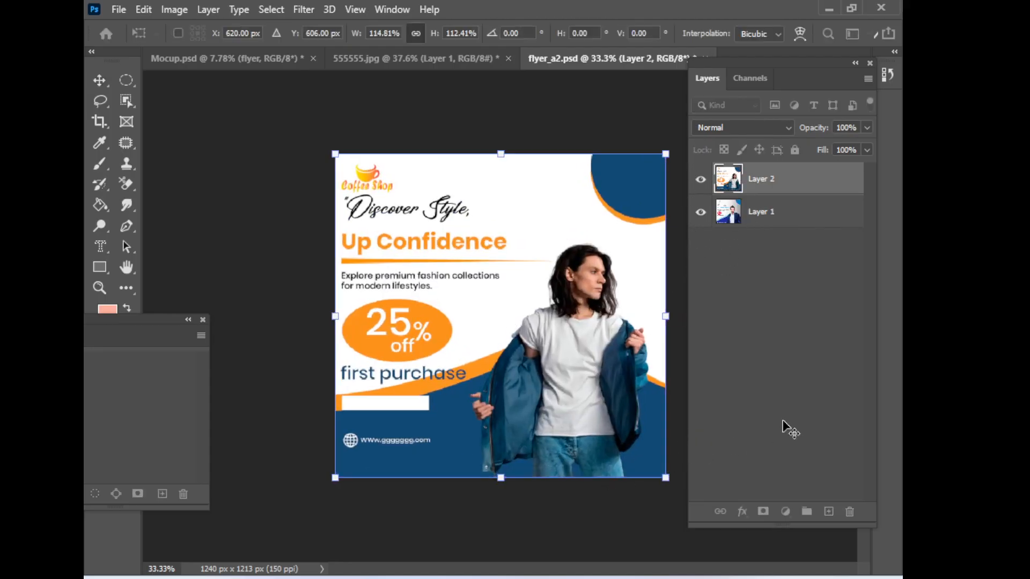
pyautogui.press('Return')
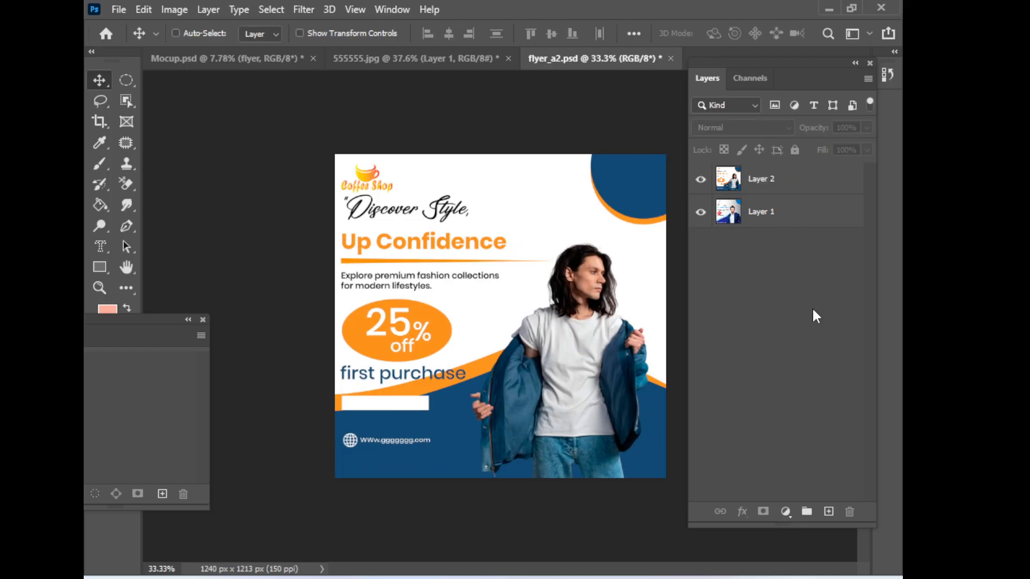
# Save flyer_a2.psd to update the smart object and compare its artwork with the flyer in Mocup.psd
pyautogui.hotkey('ctrl', 's')
pyautogui.click(246, 58)
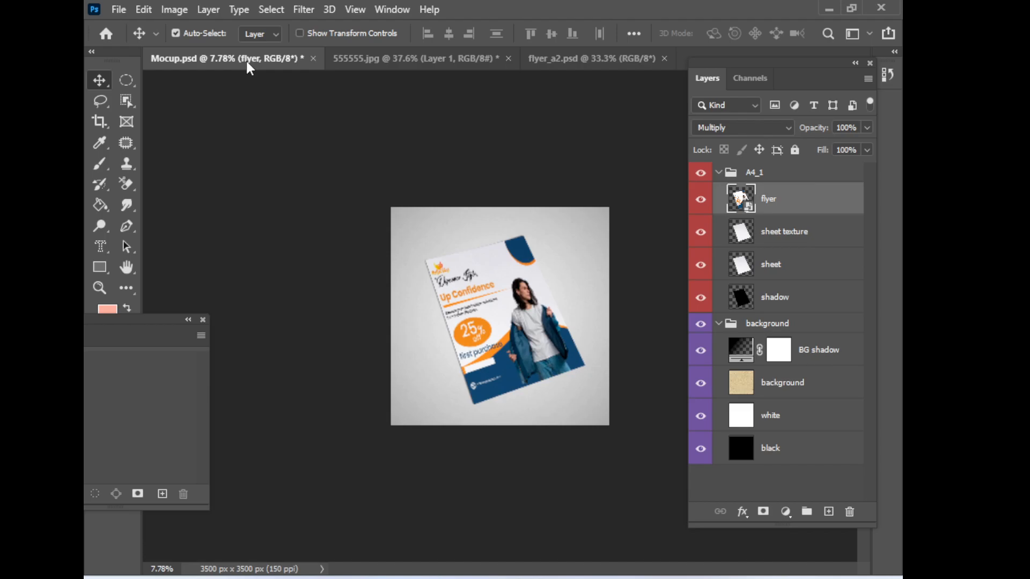
pyautogui.click(574, 56)
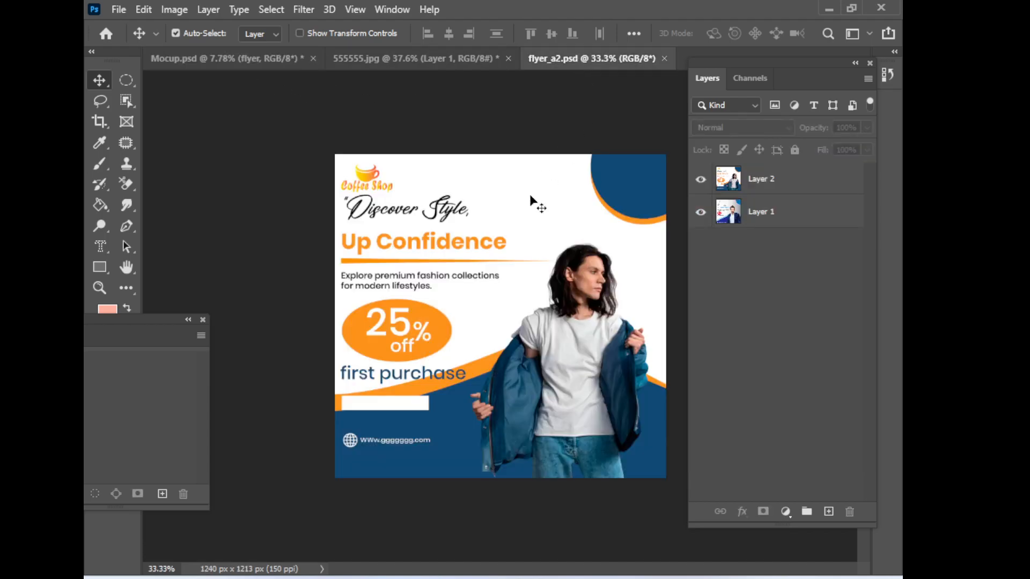
pyautogui.click(284, 58)
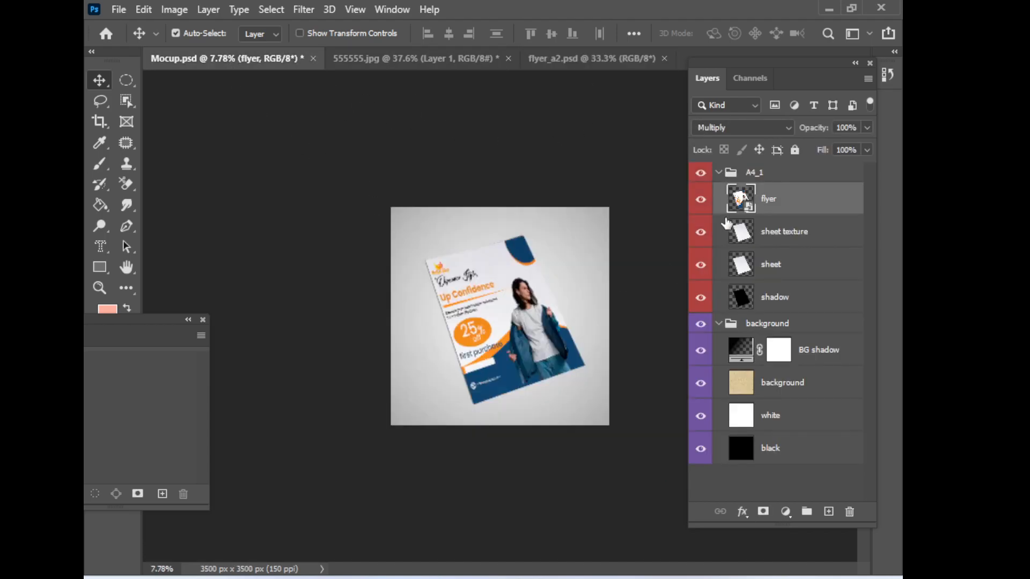
# Revisit the flyer smart object's contents, select the pasted artwork layer and return to the mockup document
pyautogui.doubleClick(747, 208)
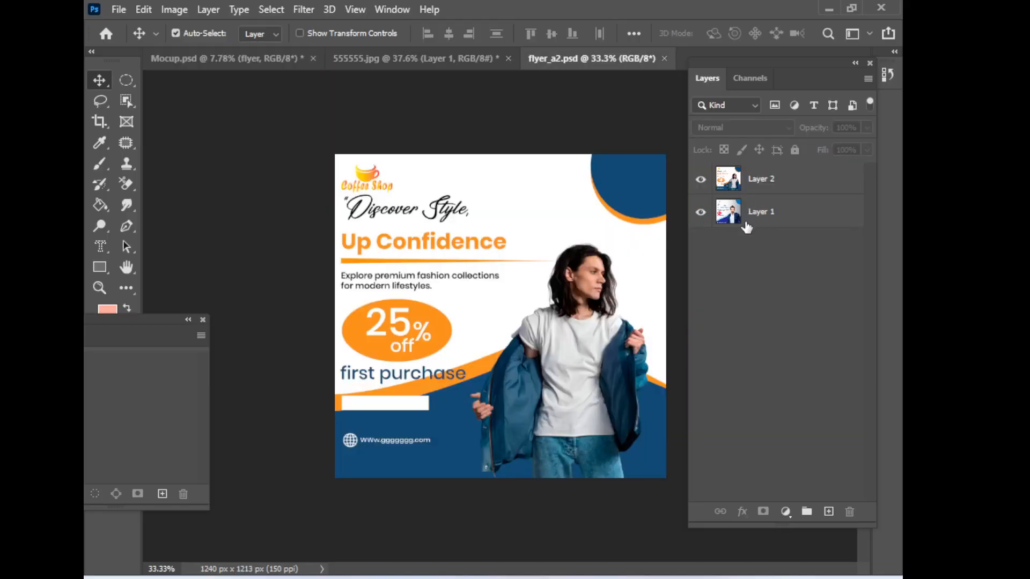
pyautogui.click(757, 187)
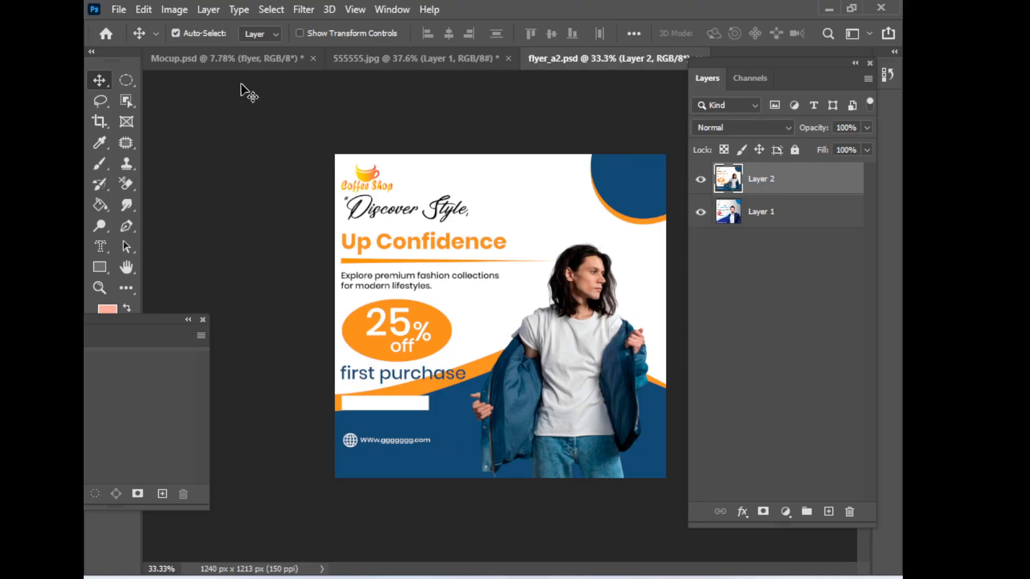
pyautogui.click(240, 57)
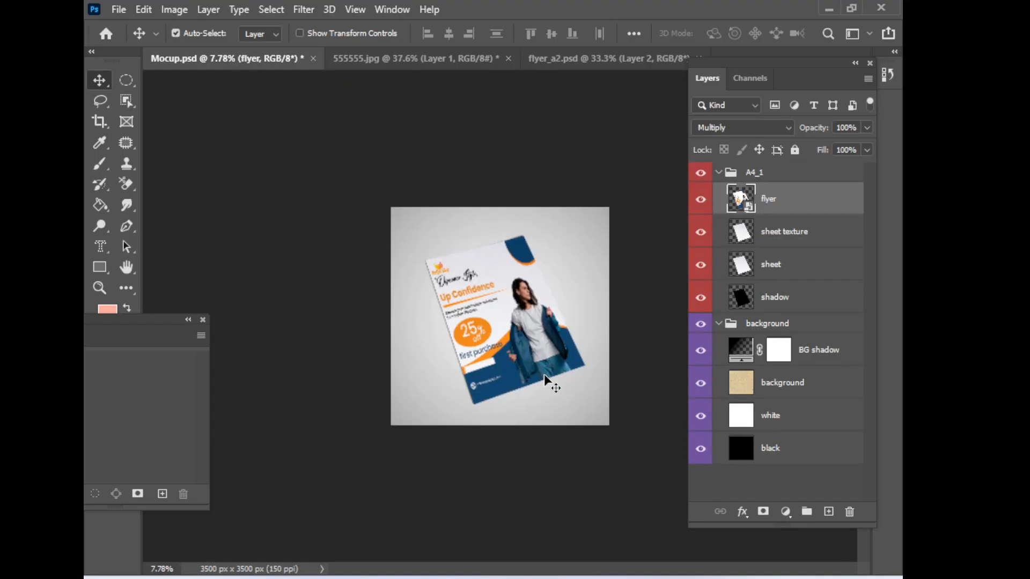